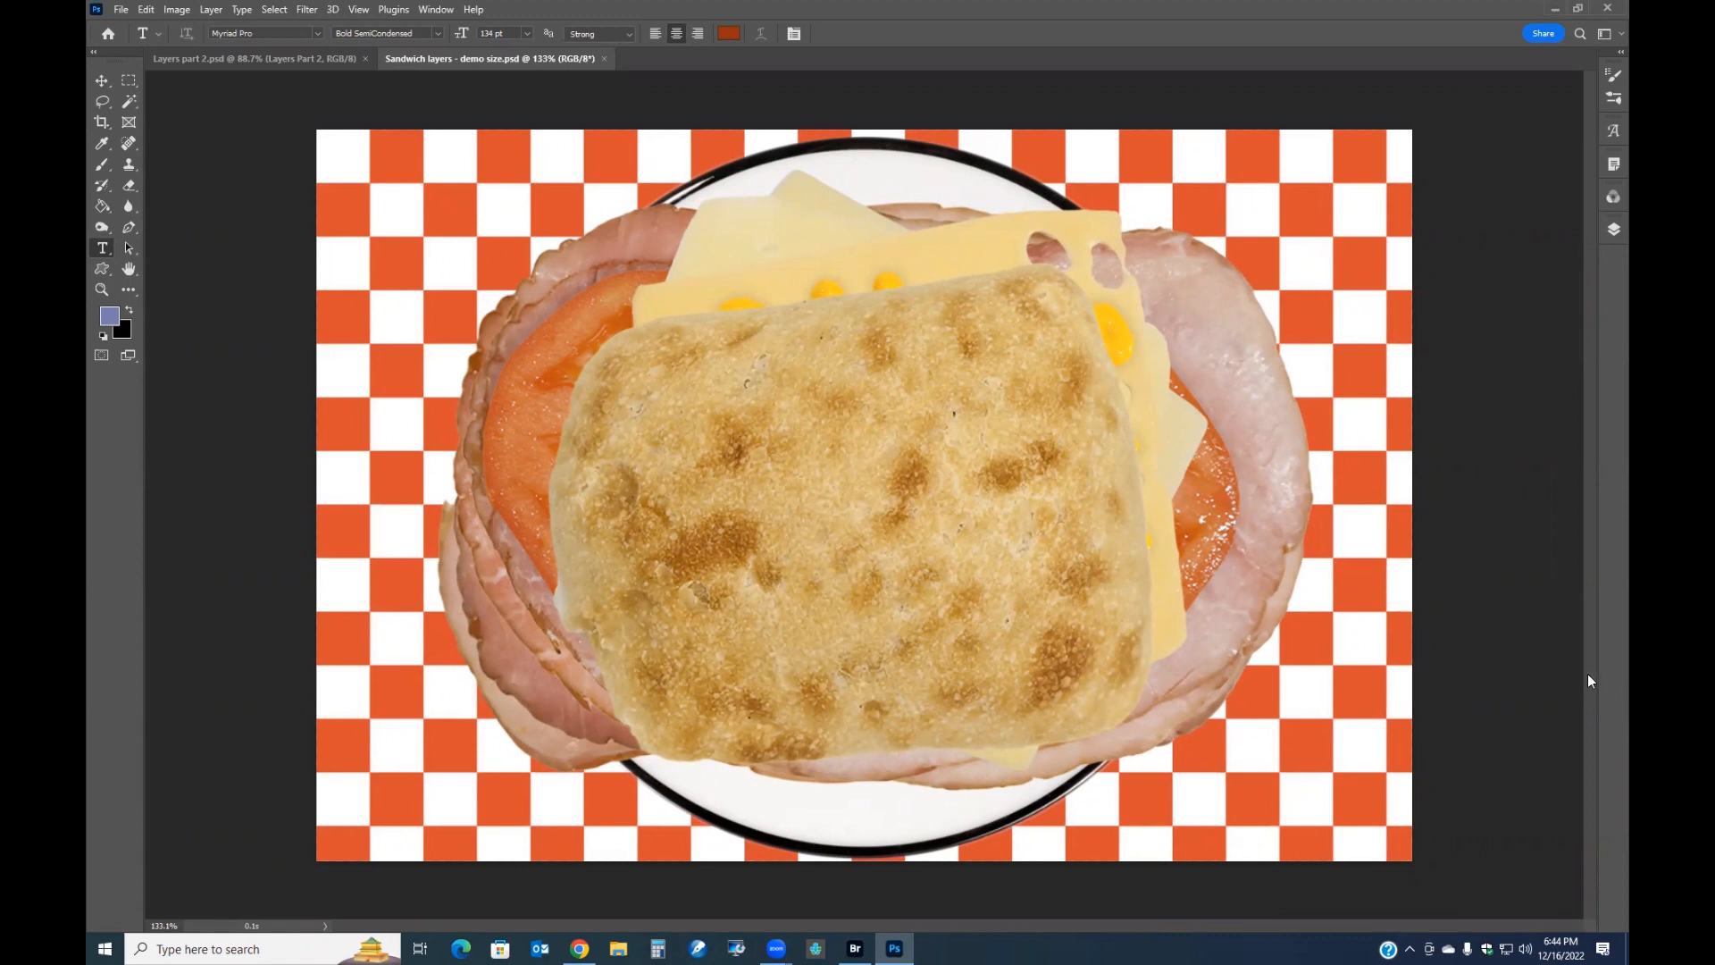
Hide the bread top, Mustard, three cheese and tomatoes layers one by one to see what lies beneath each
left_click(1612, 230)
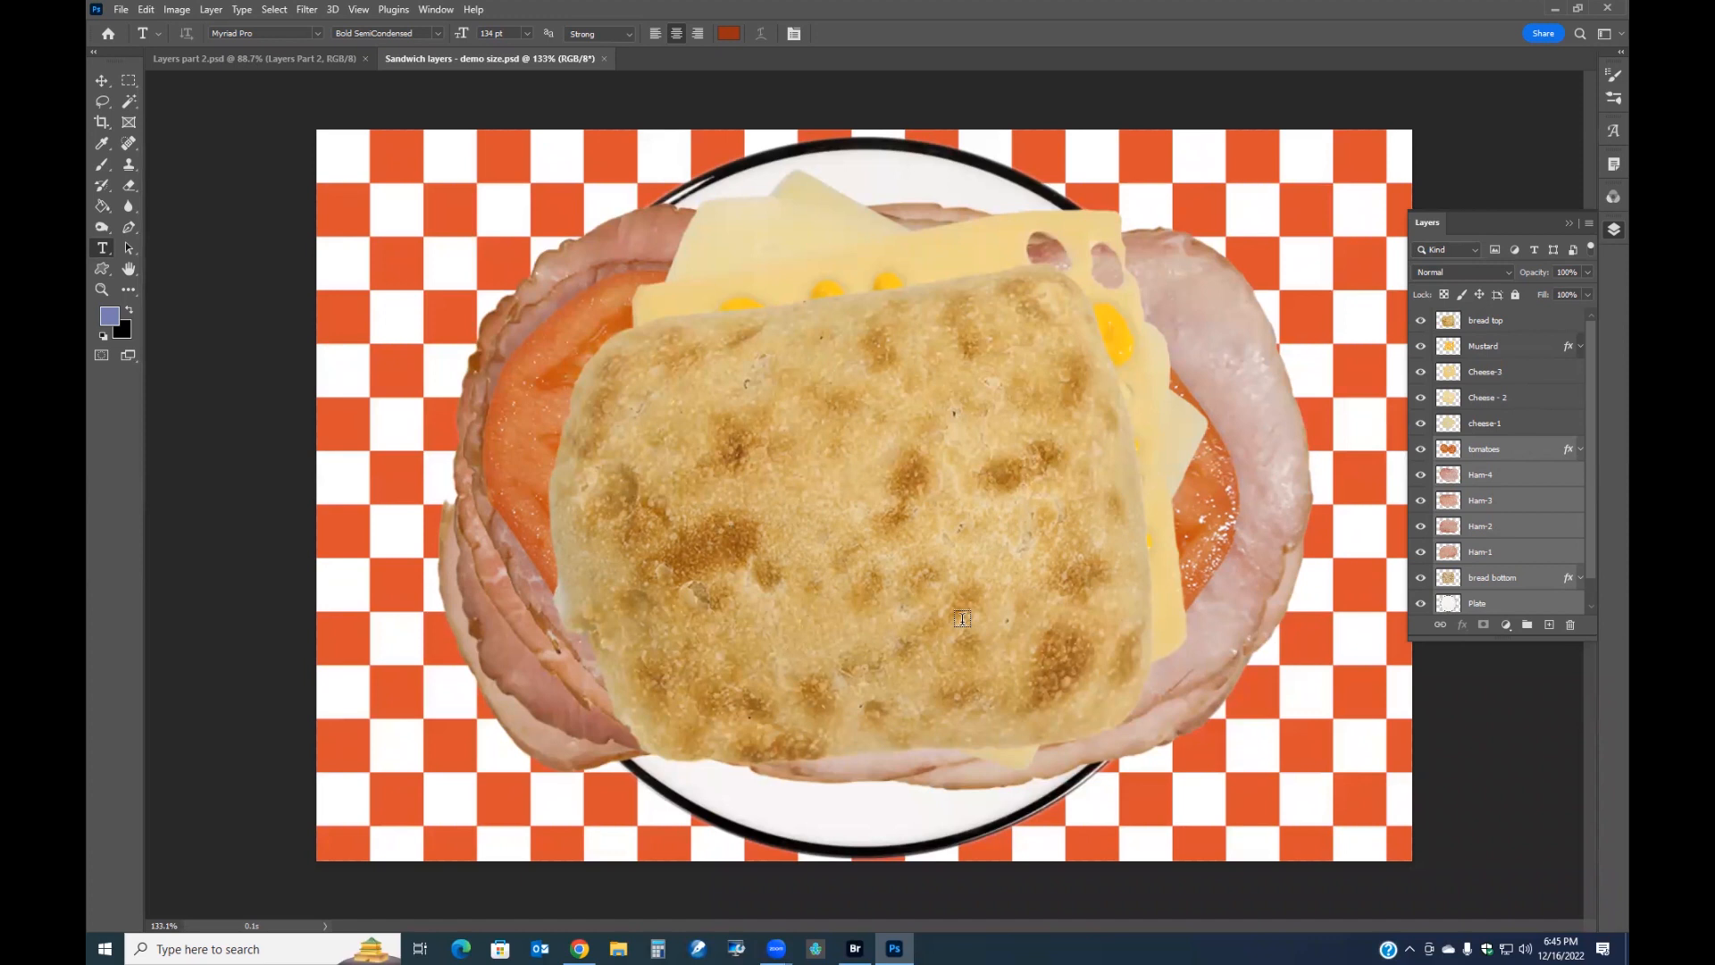
left_click(1421, 322)
left_click(1420, 348)
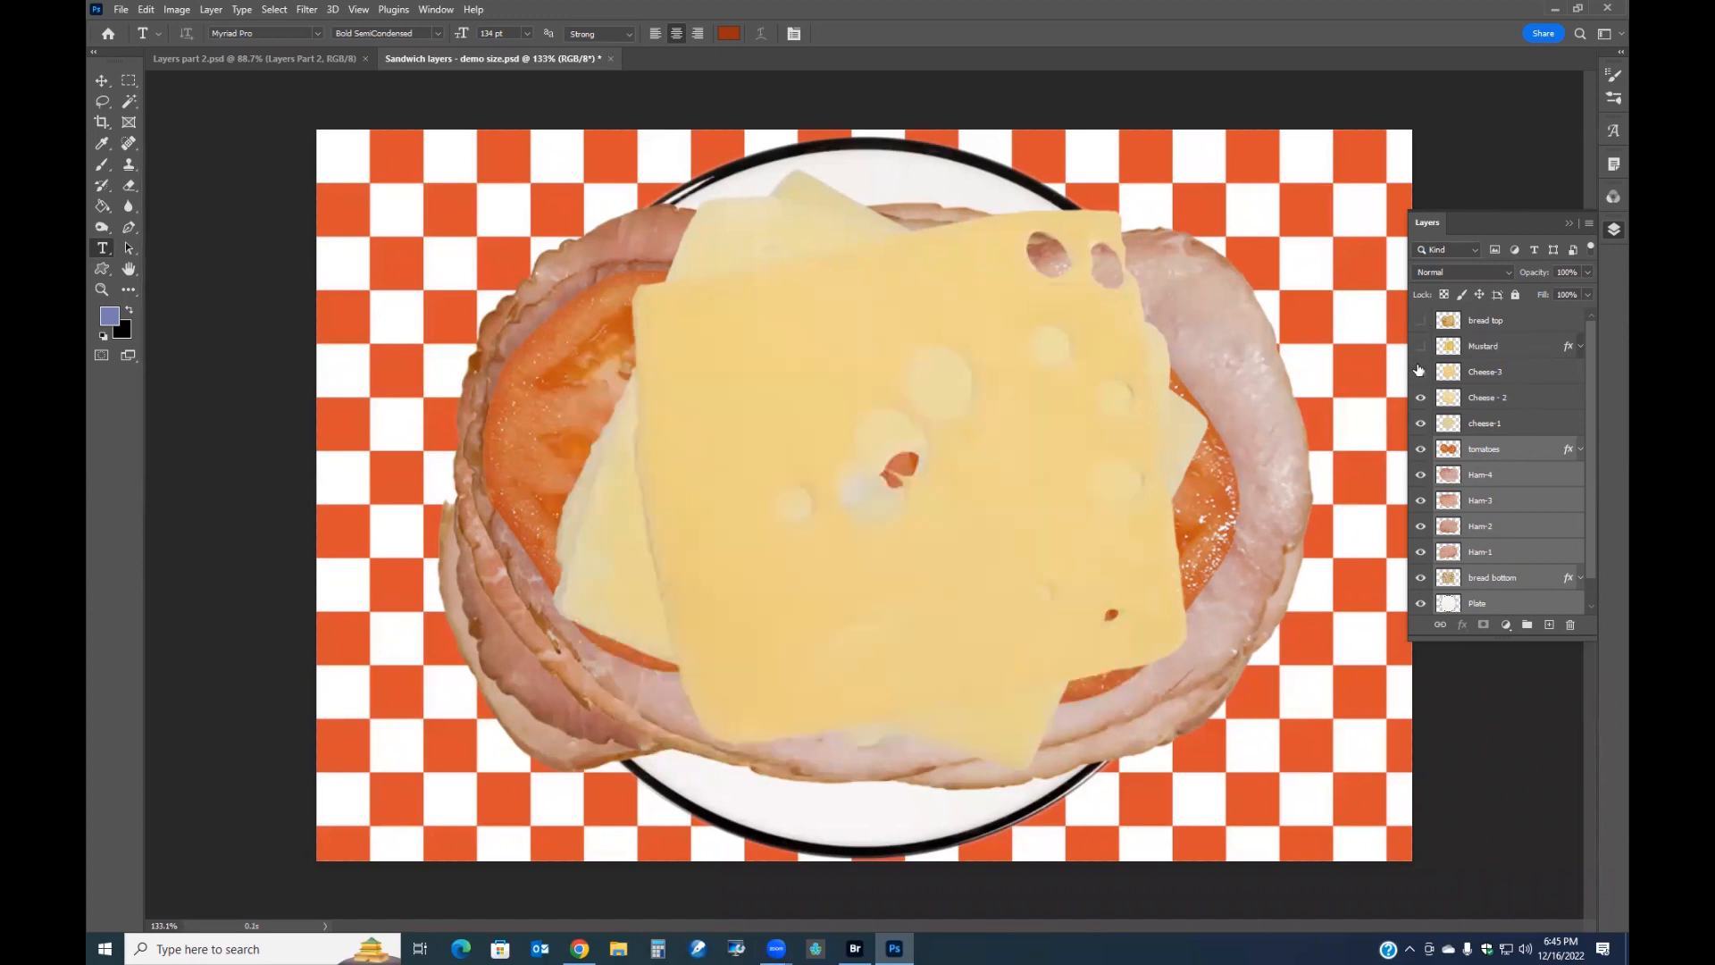
left_click(1420, 373)
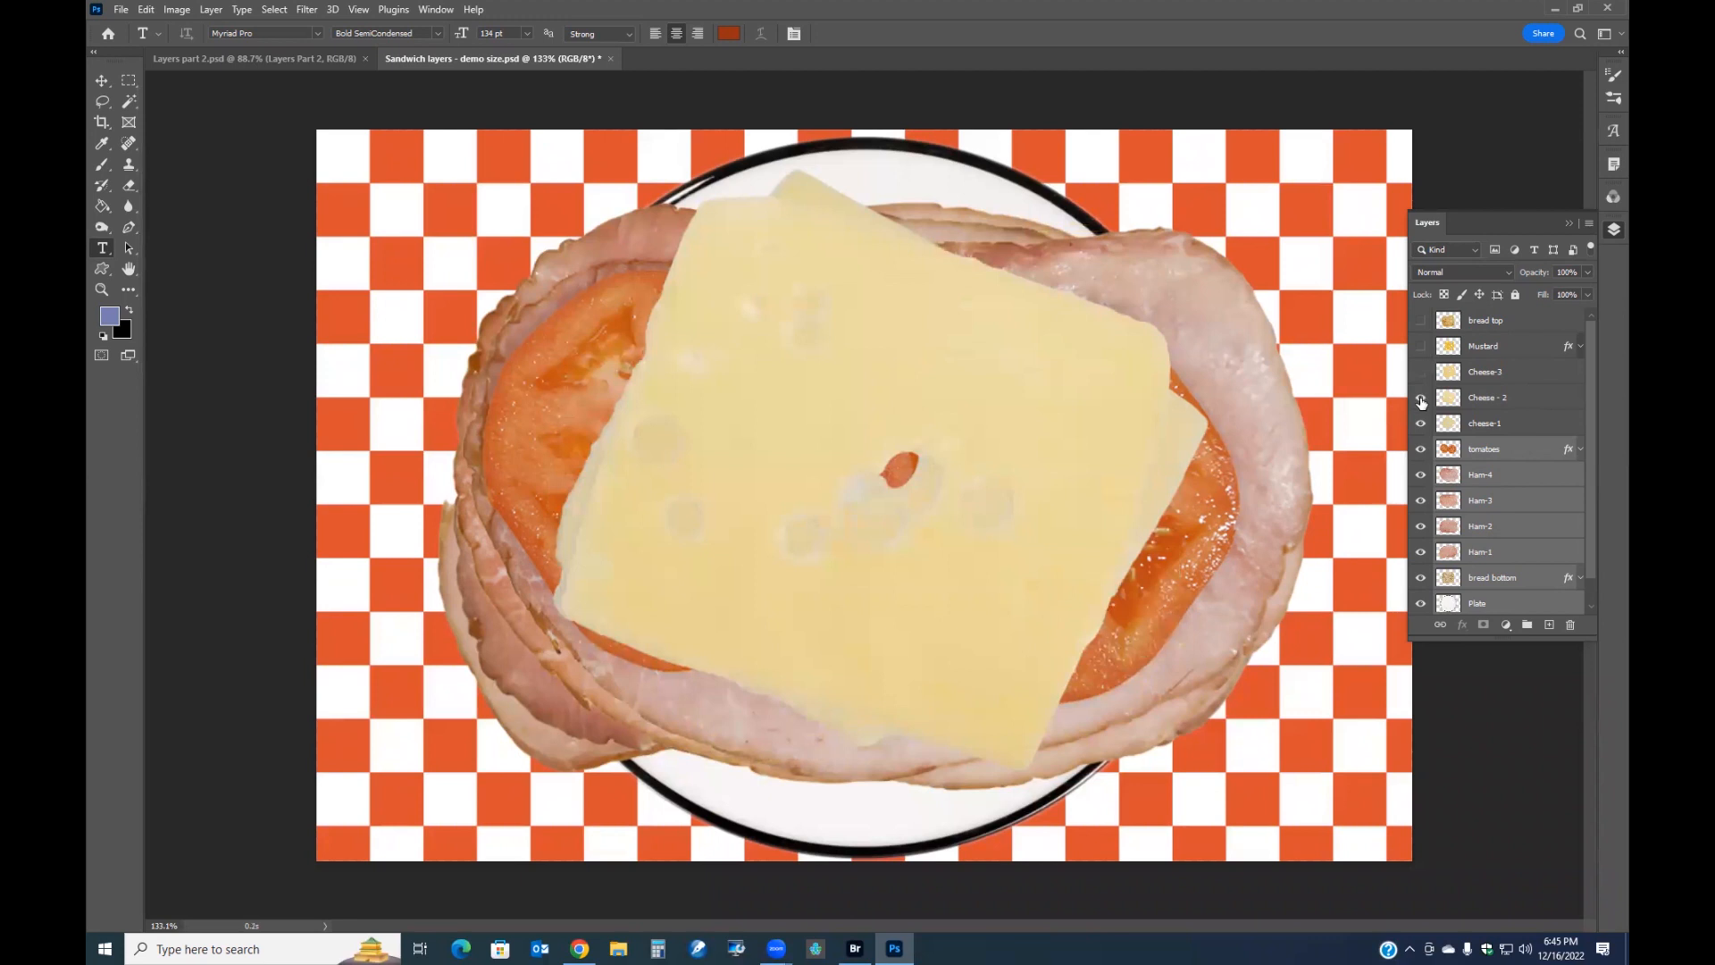
left_click(1420, 398)
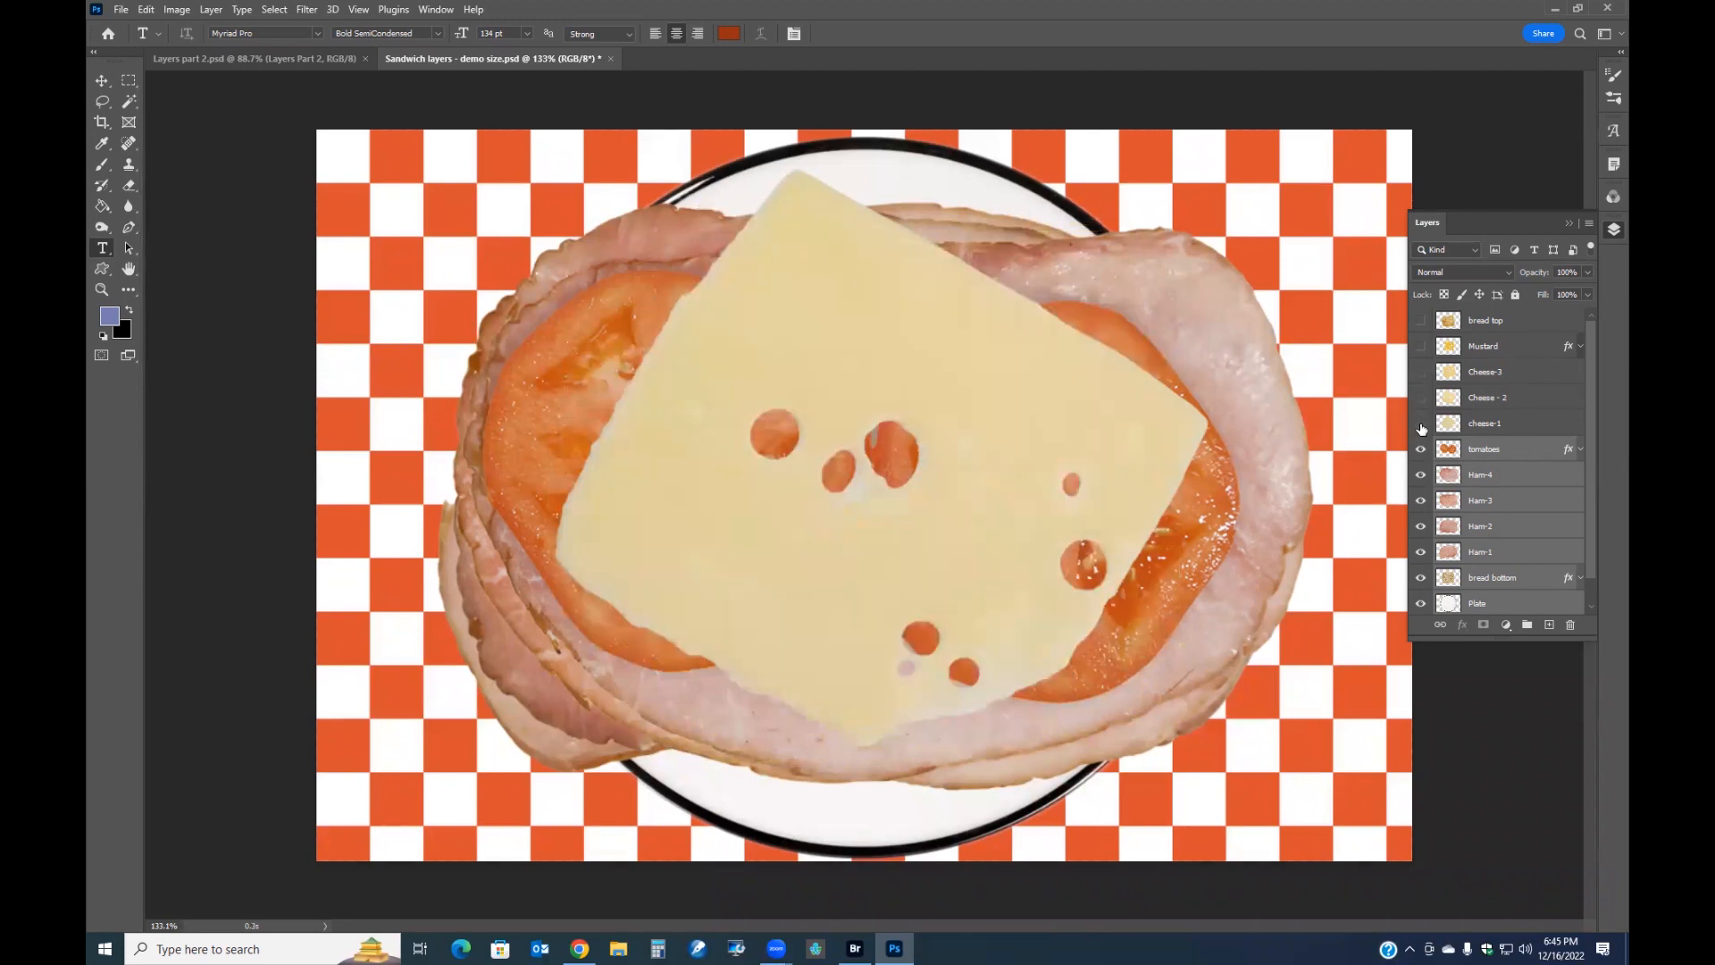
left_click(1420, 423)
left_click(1421, 450)
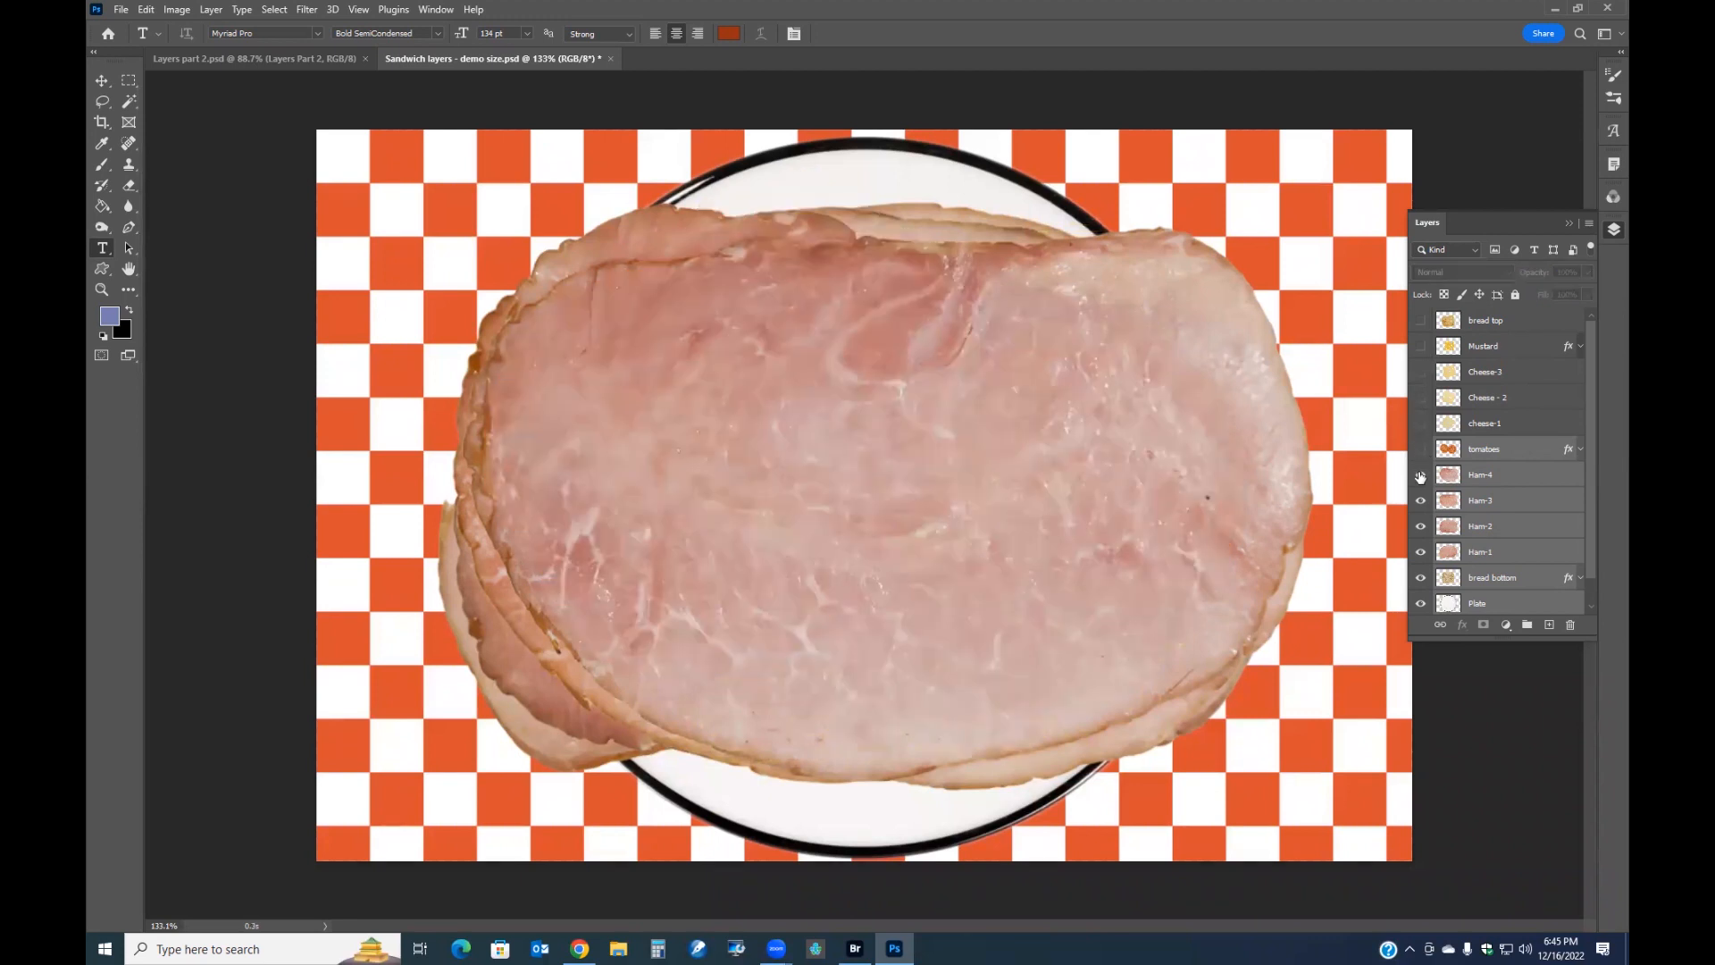
Hide the four Ham layers, the bread bottom and the Plate one after another down to the checkered background
left_click(1421, 476)
left_click(1421, 502)
left_click(1421, 527)
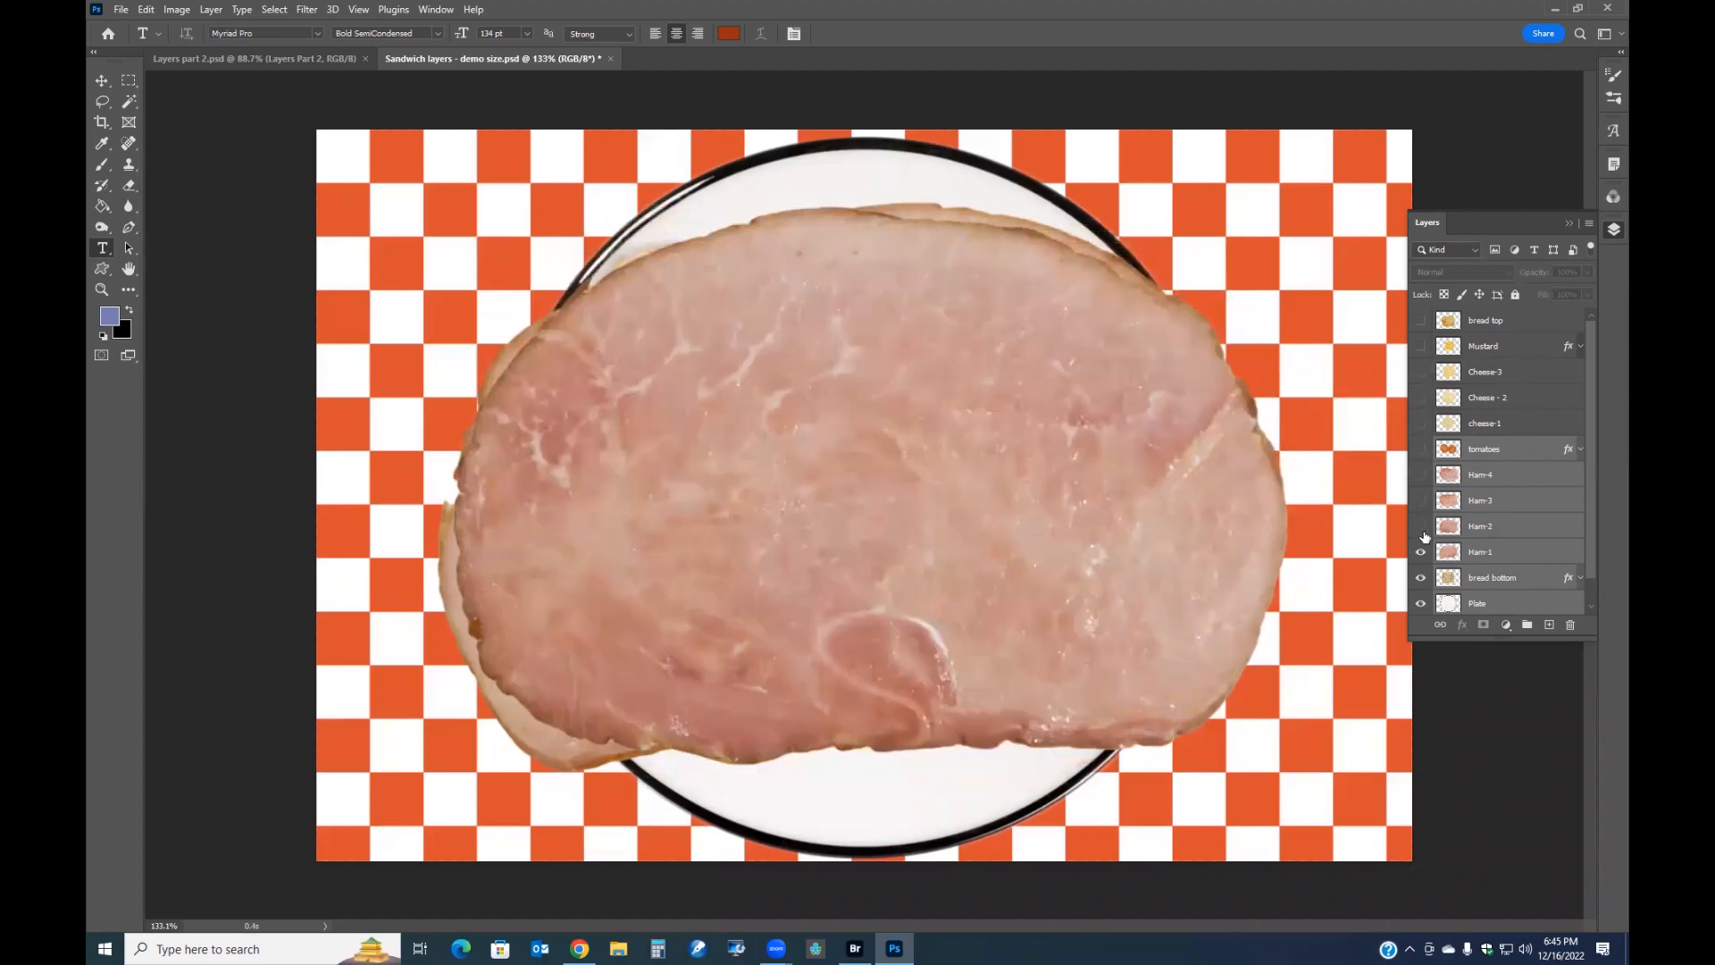
left_click(1421, 553)
left_click(1421, 578)
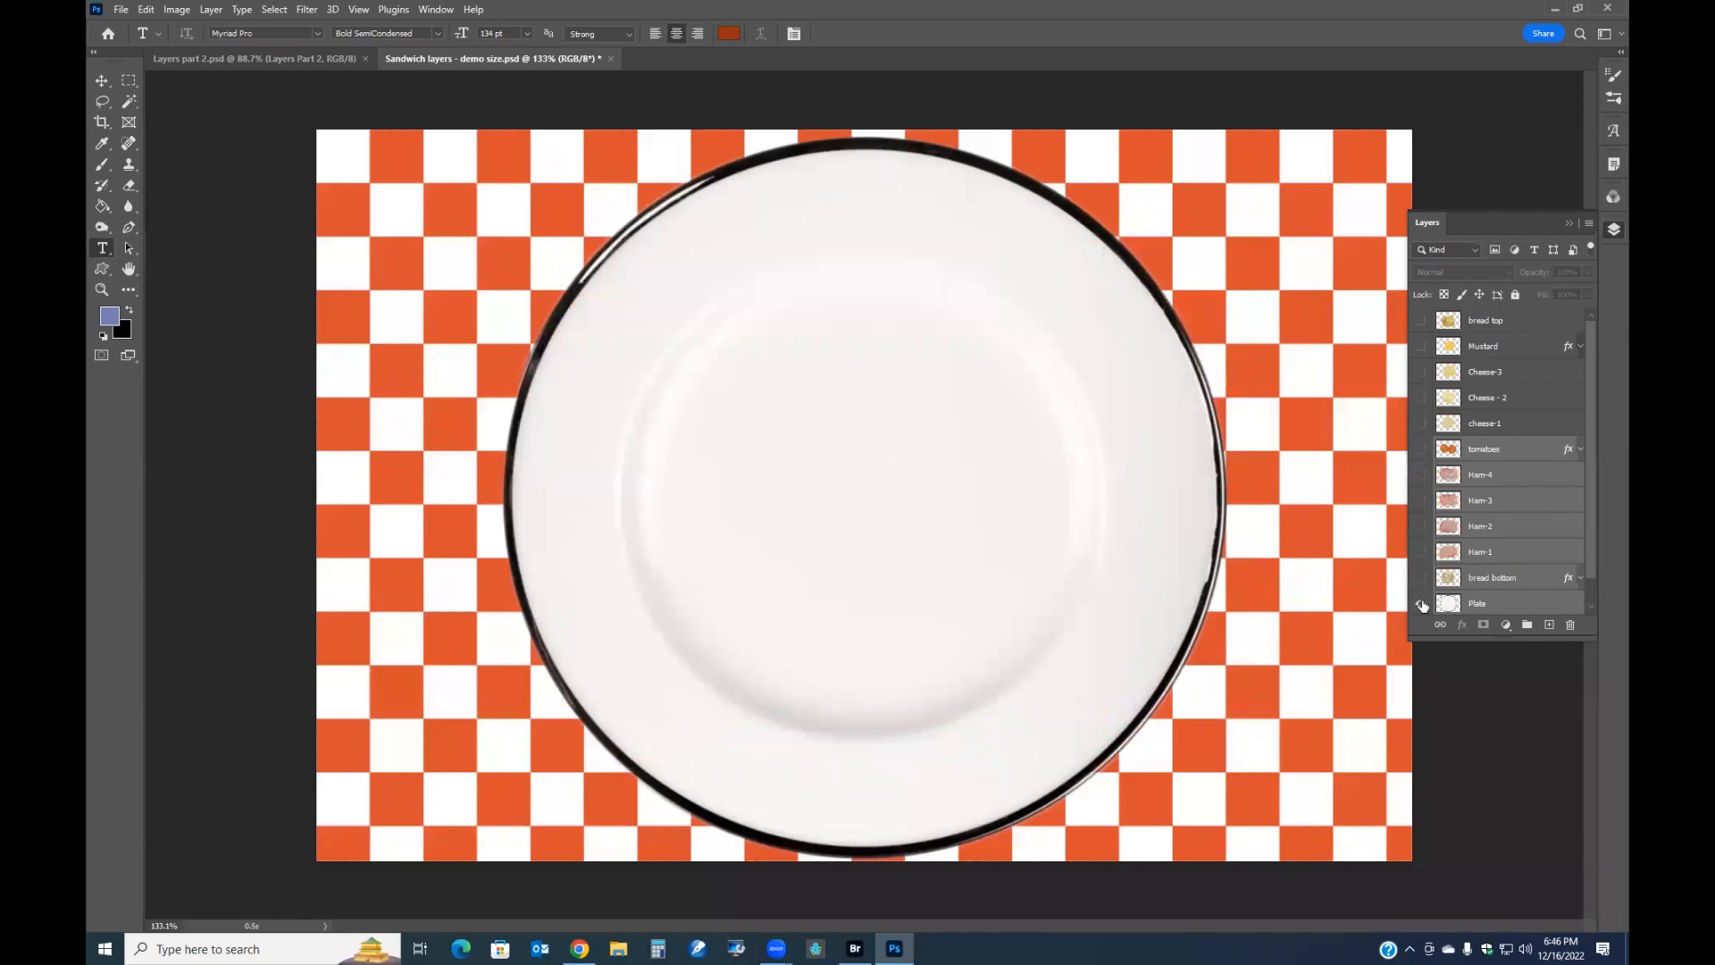
left_click(1422, 604)
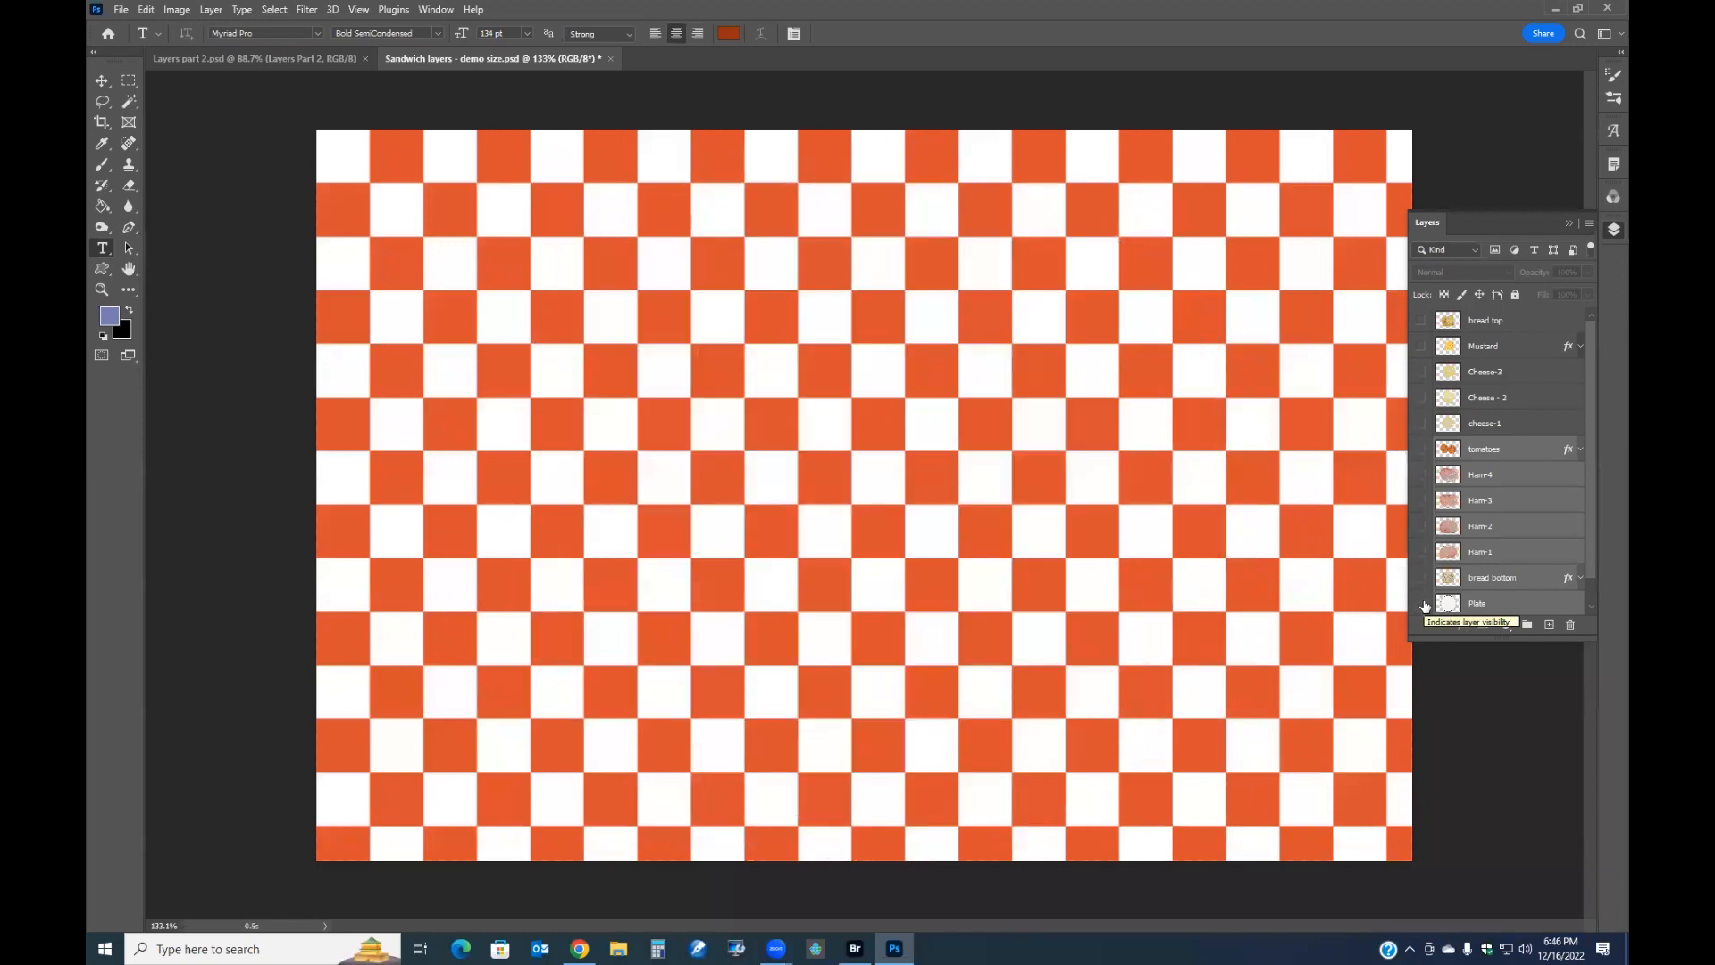
Show all the sandwich layers again from Plate up to bread top, checking the mustard beneath the bread top
left_click(1422, 603)
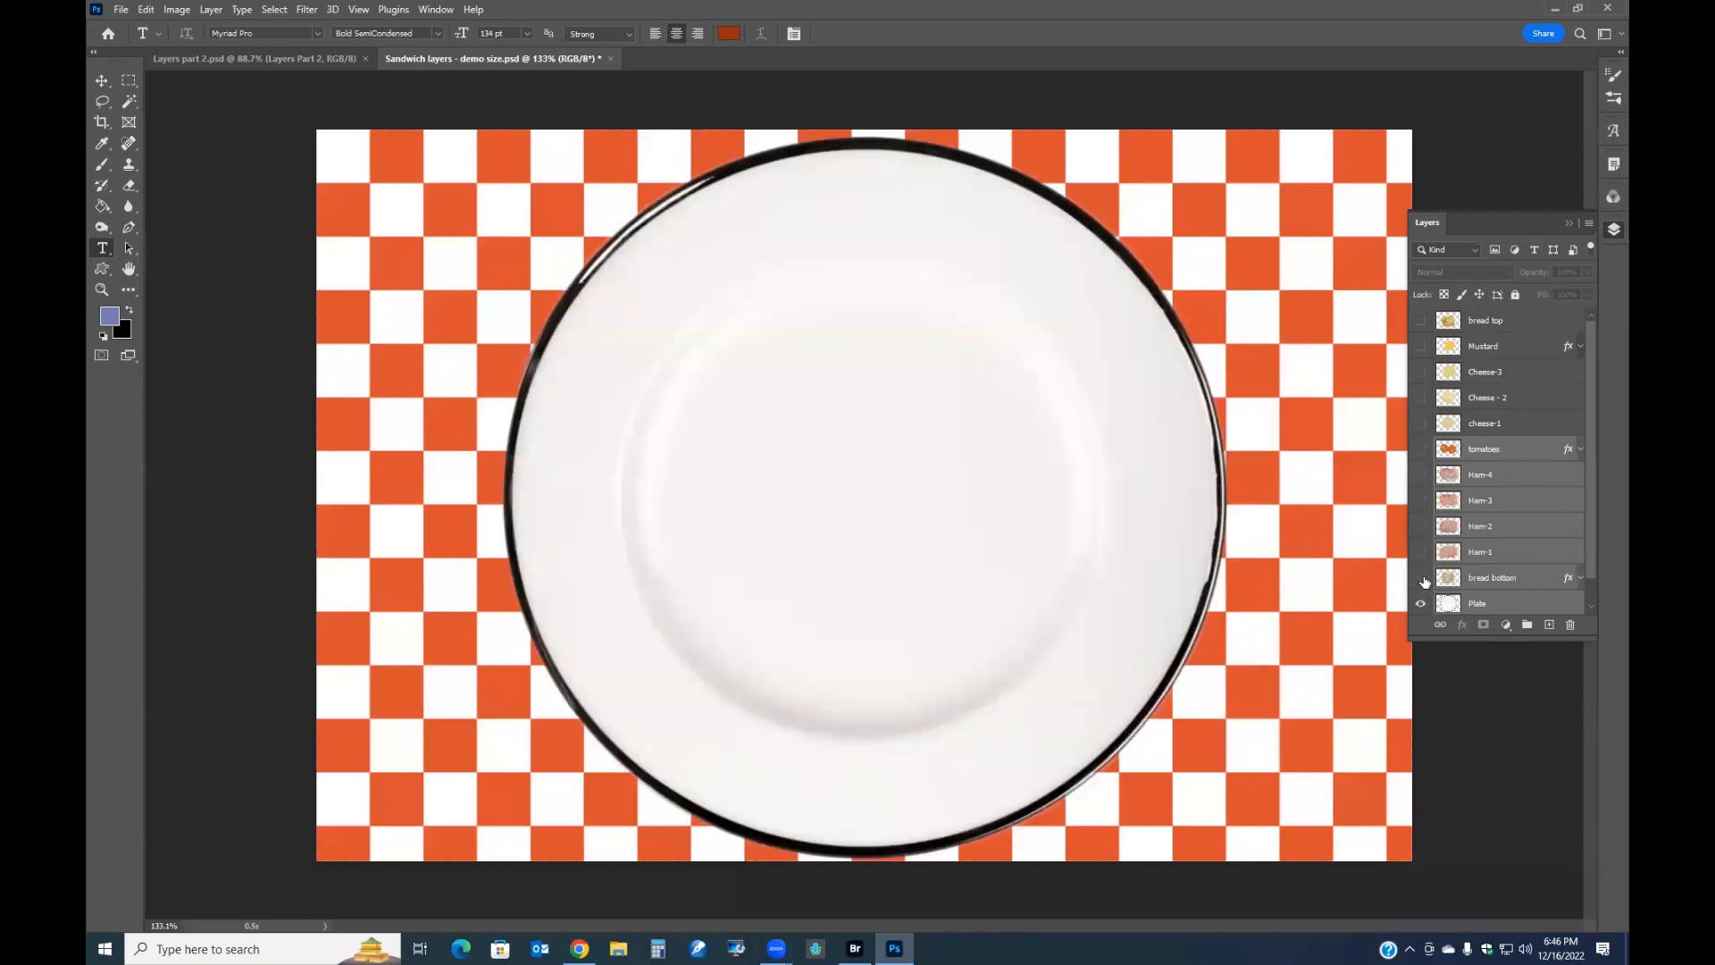
left_click_drag(1421, 578, 1421, 320)
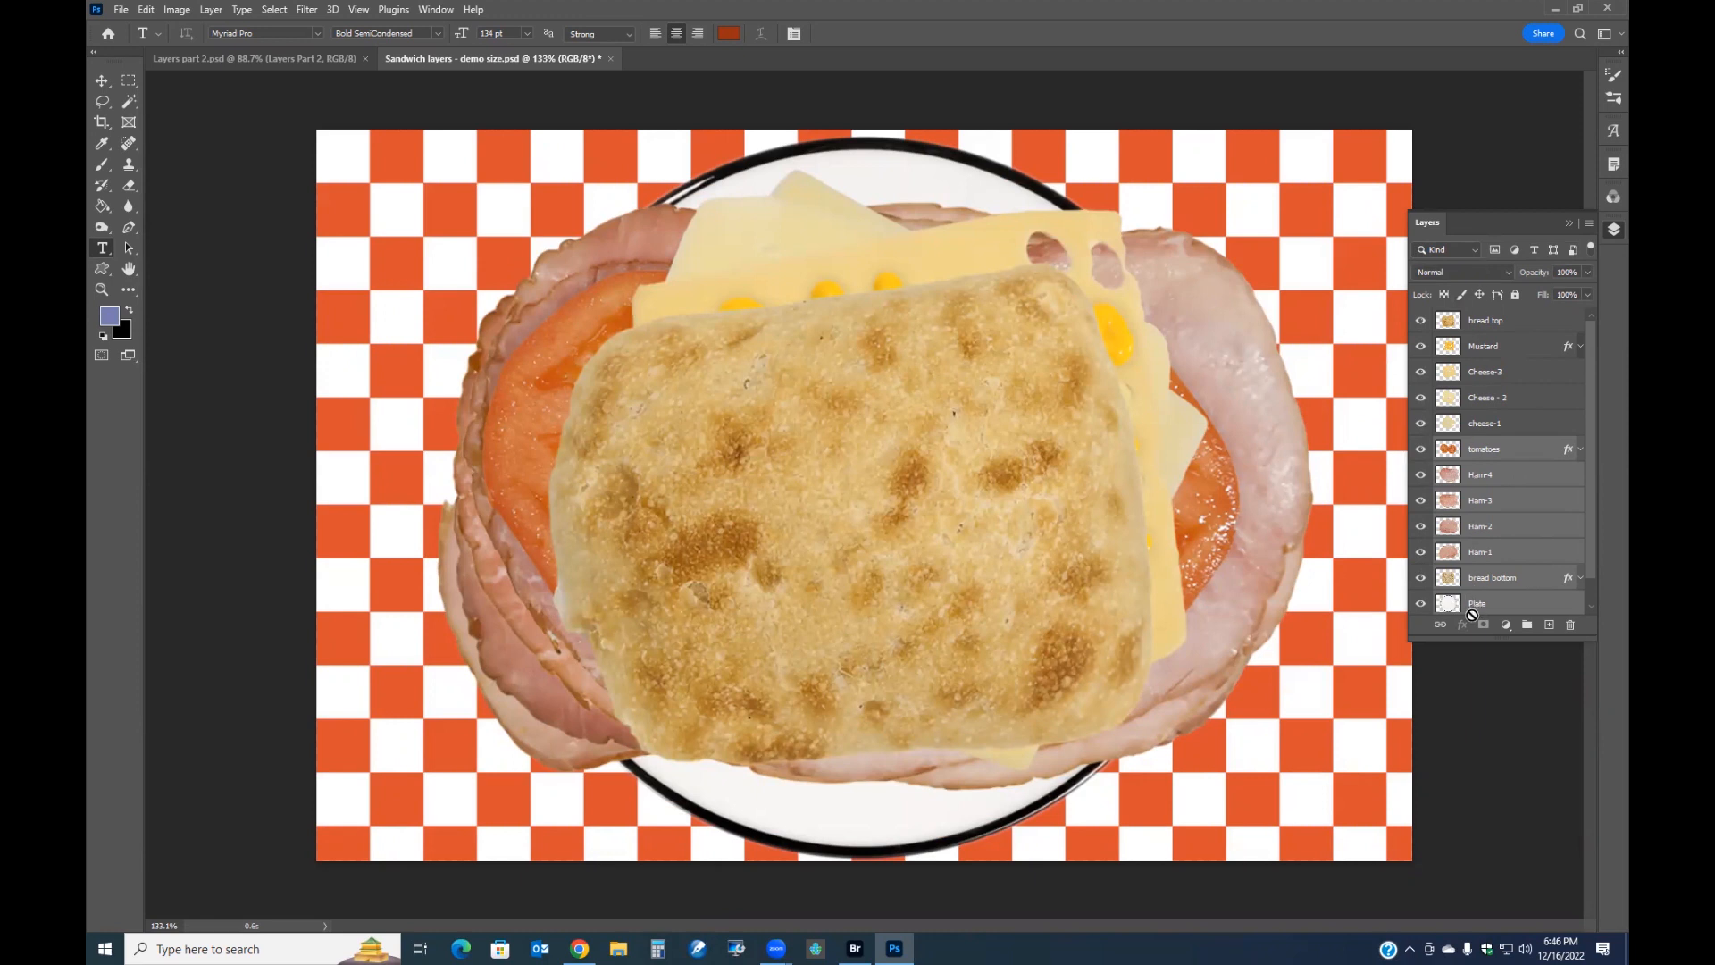
left_click(1421, 321)
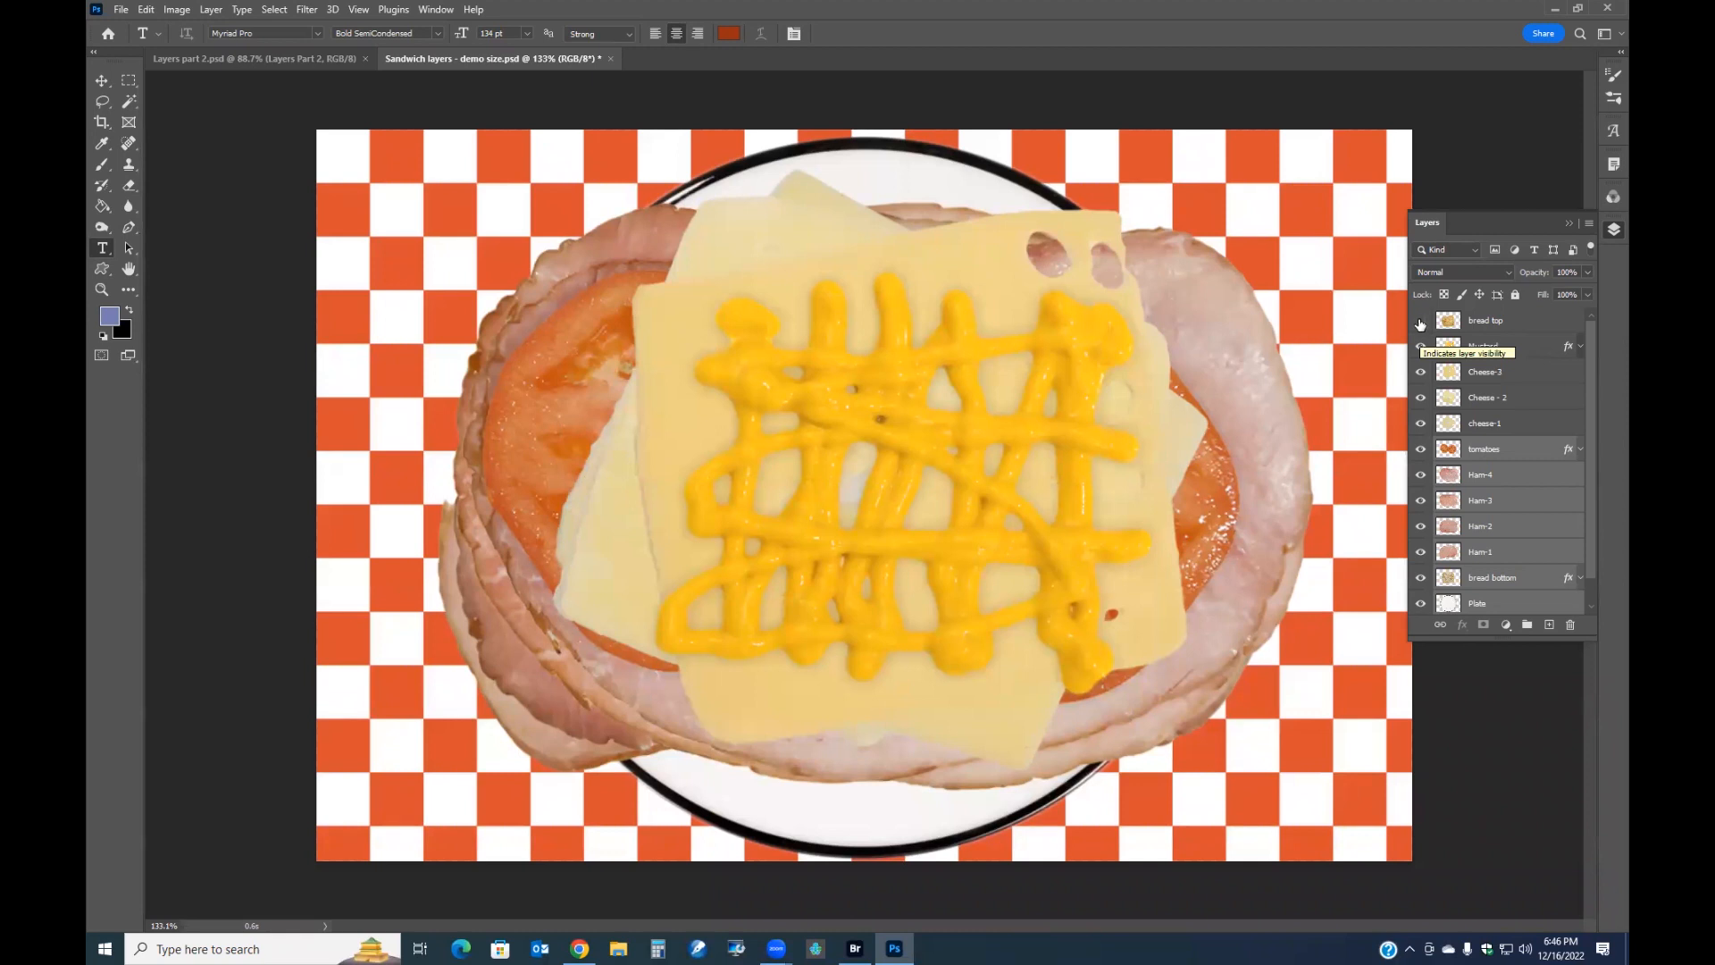
left_click(1421, 322)
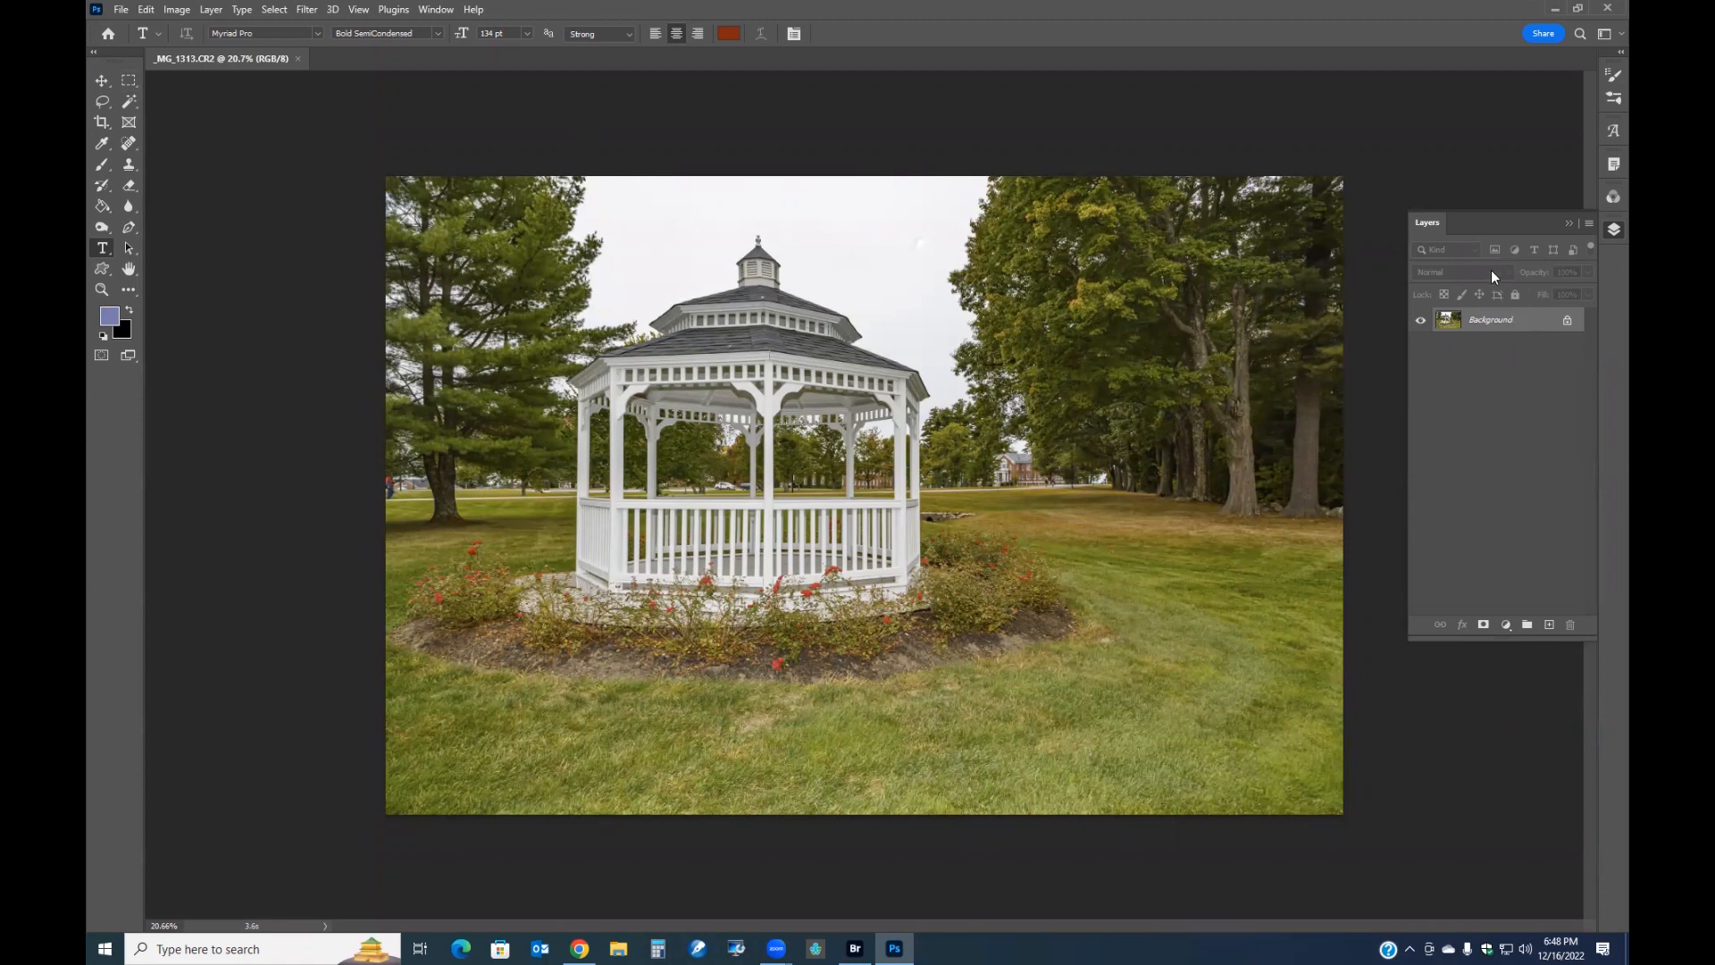
Convert the gazebo photo's Background into a regular layer, duplicate it, and toggle the duplicate's visibility to check it
double_click(1489, 322)
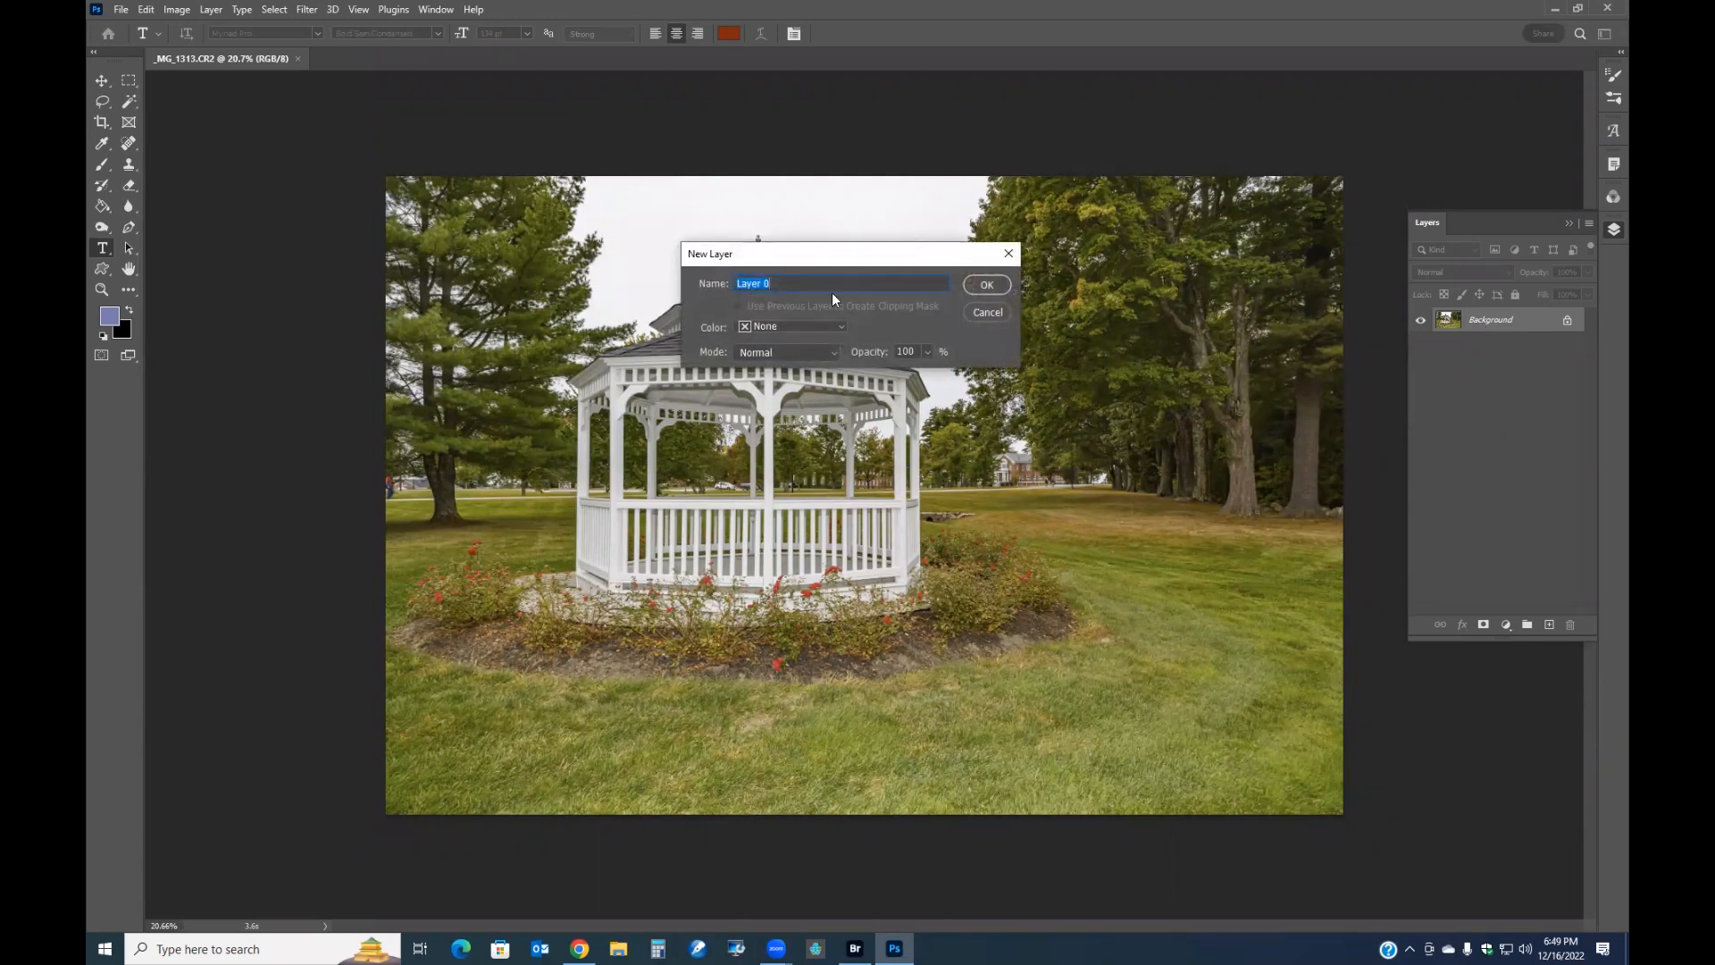
left_click(985, 288)
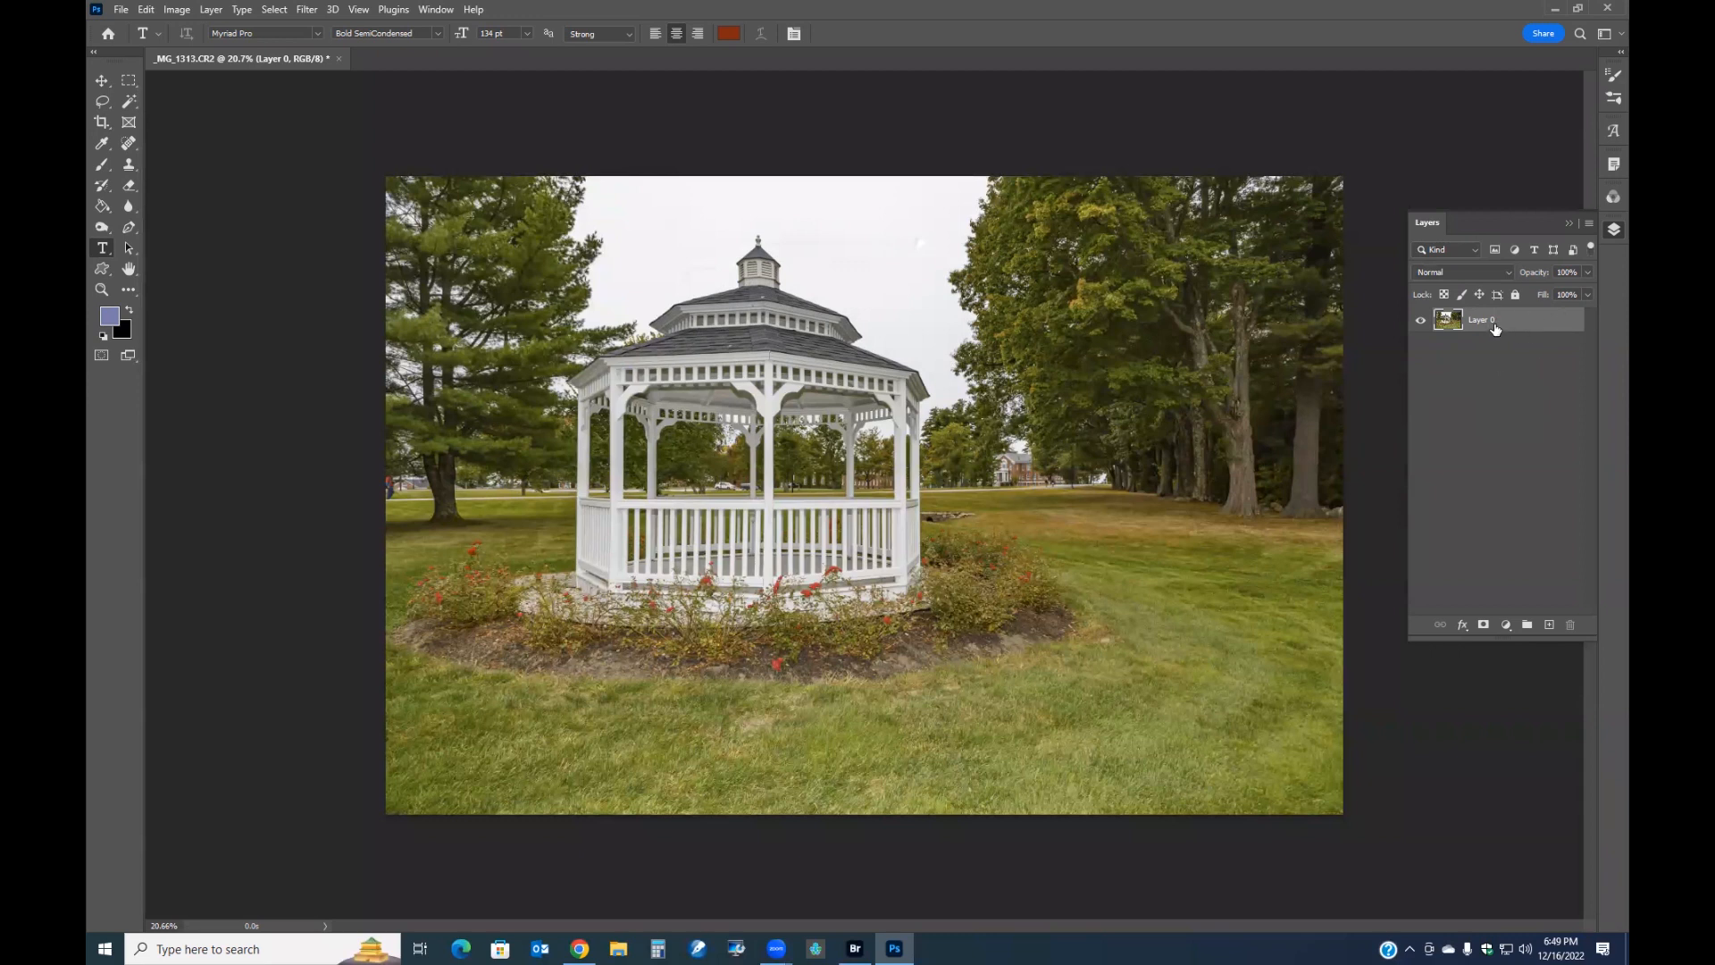
key("ctrl+j")
left_click(1421, 321)
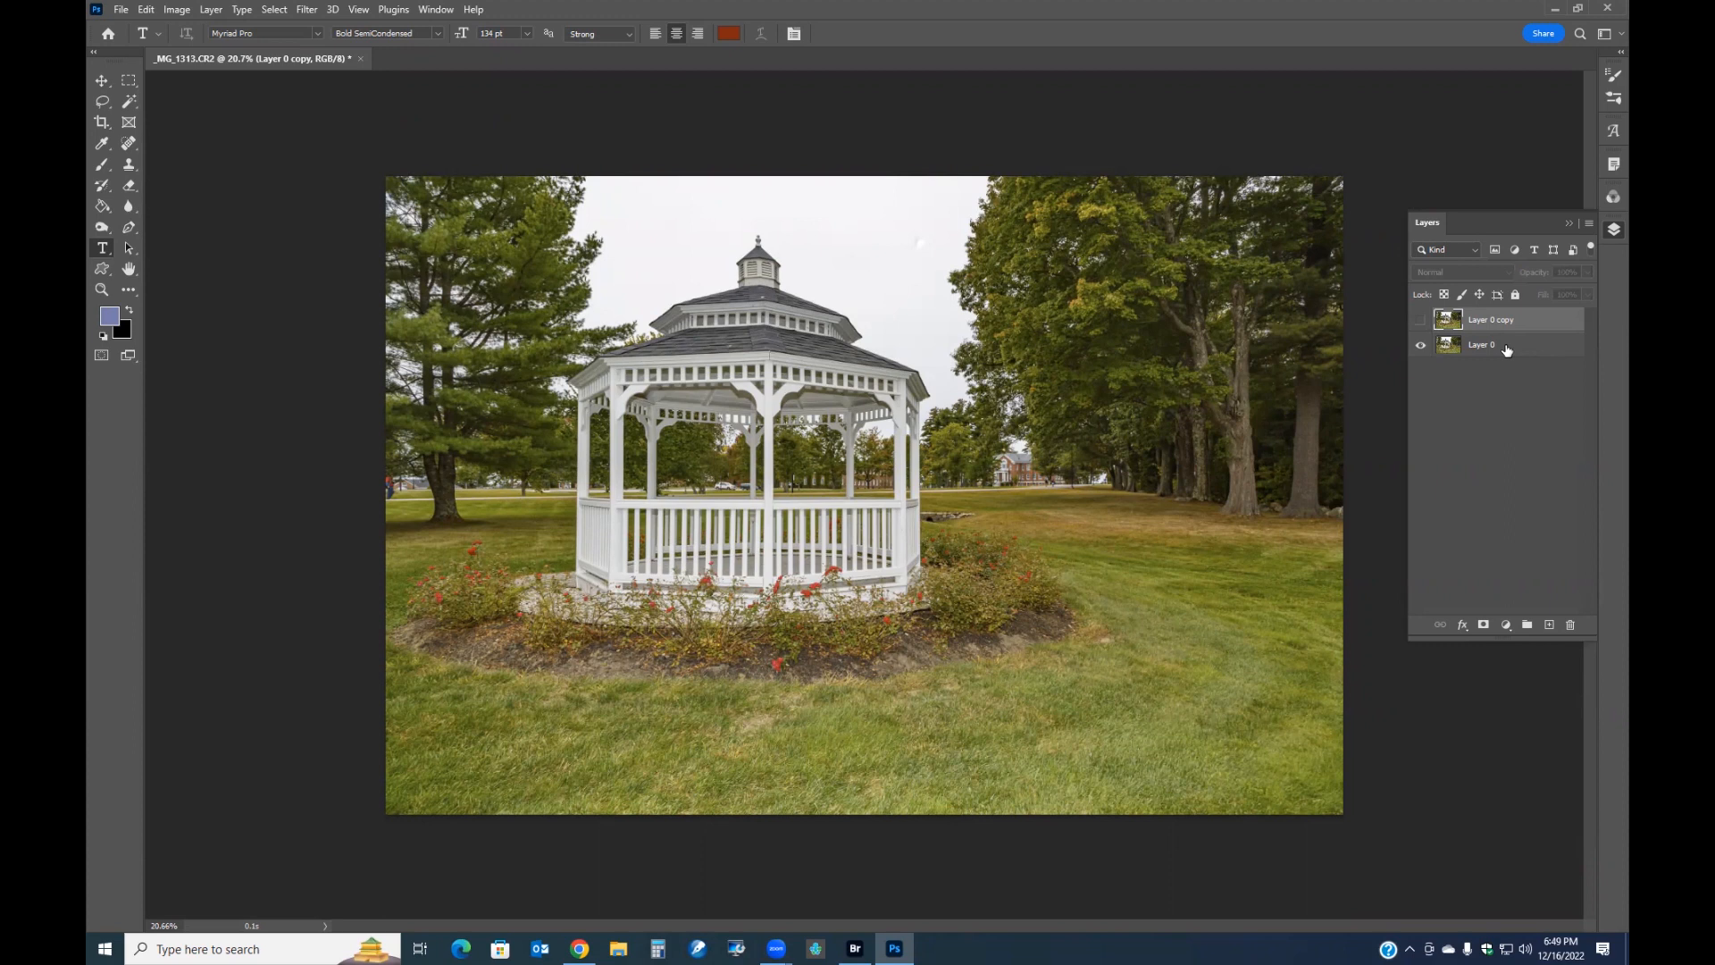
left_click(1420, 320)
Apply a Gaussian Blur with a radius of 16.6 pixels to the duplicate gazebo layer
left_click(305, 10)
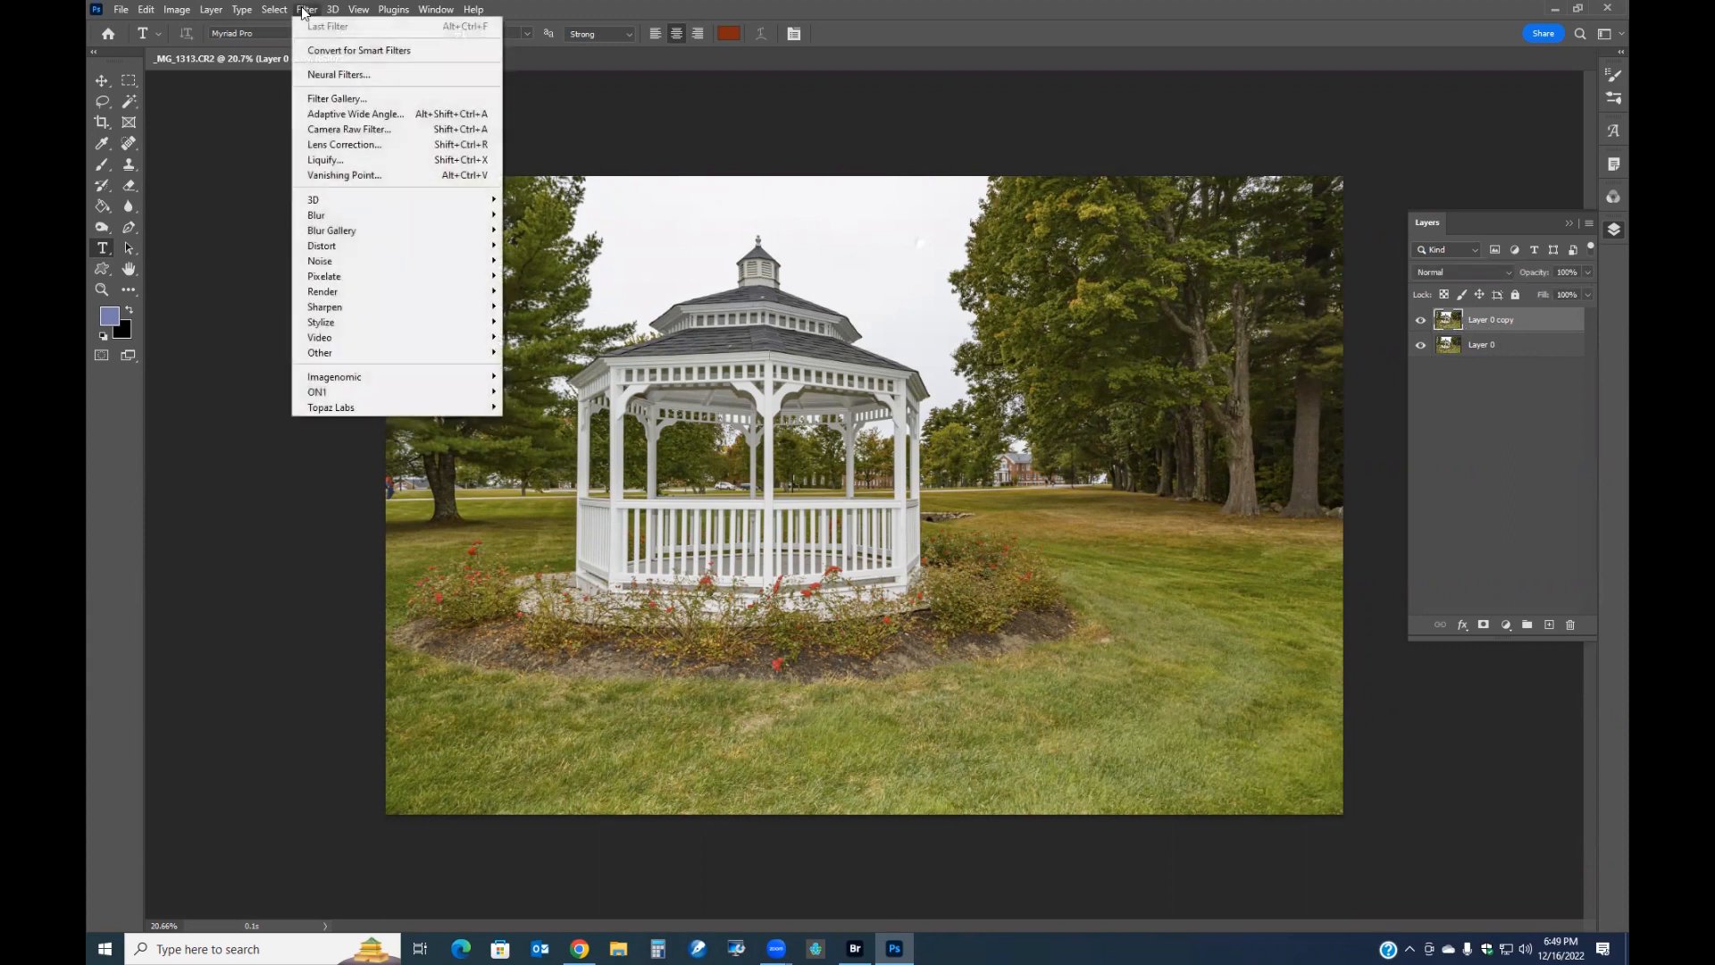
mouse_move(351, 225)
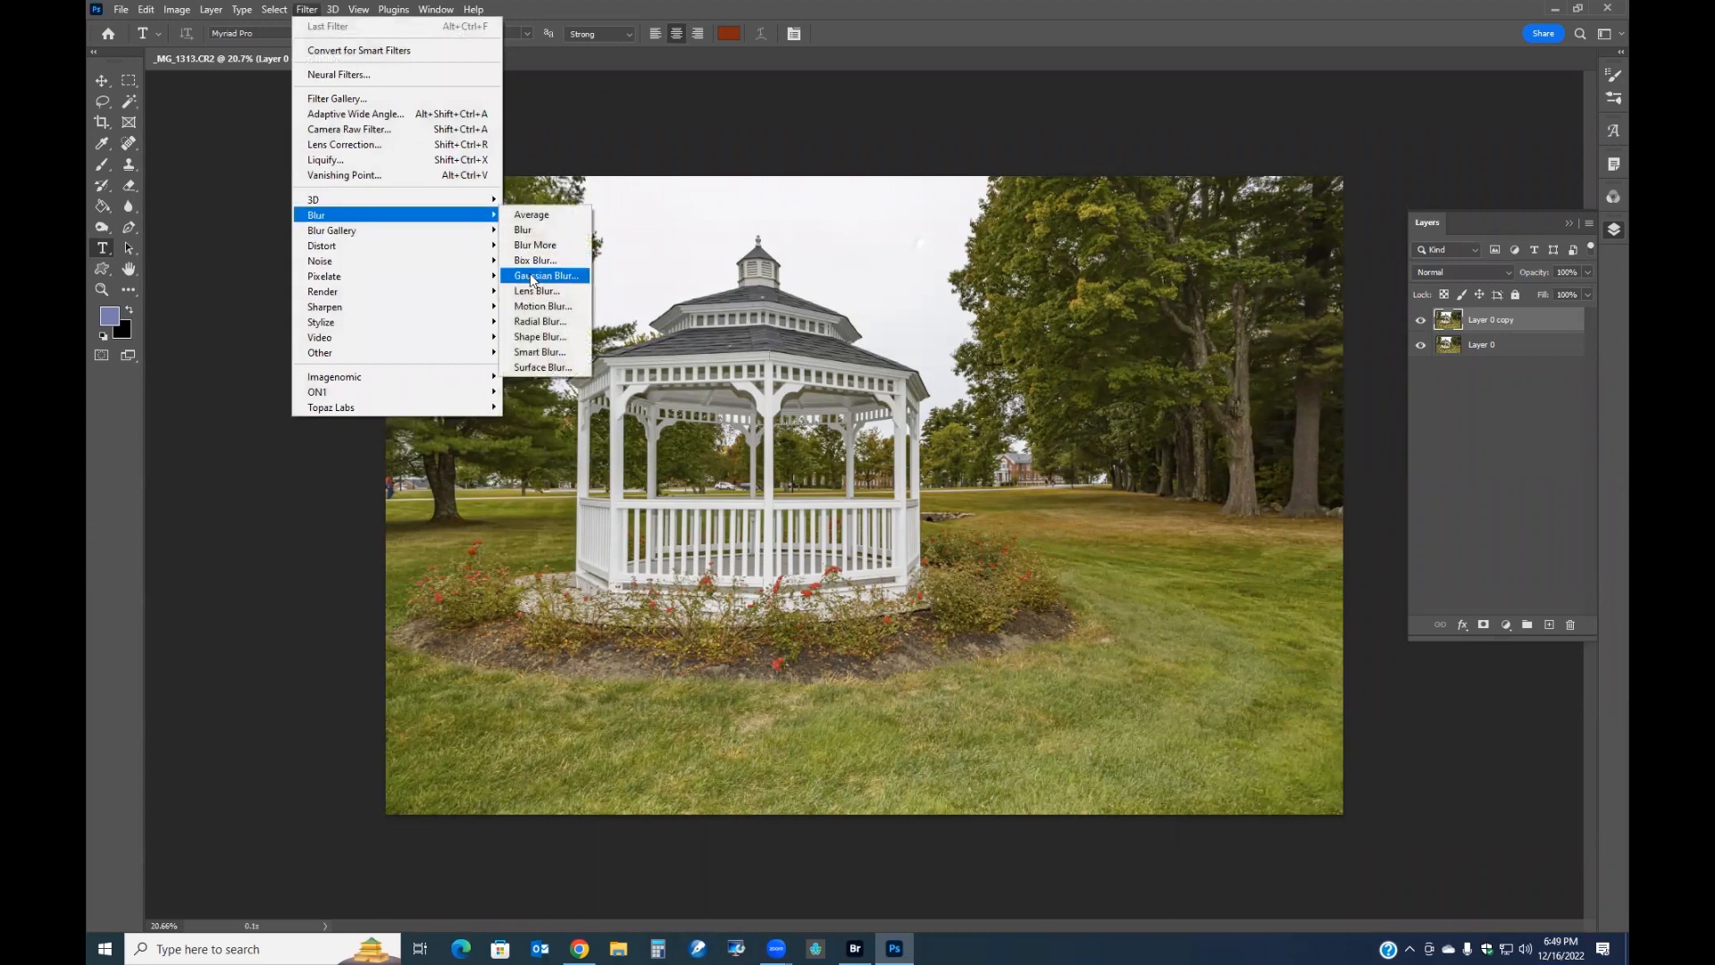
left_click(532, 276)
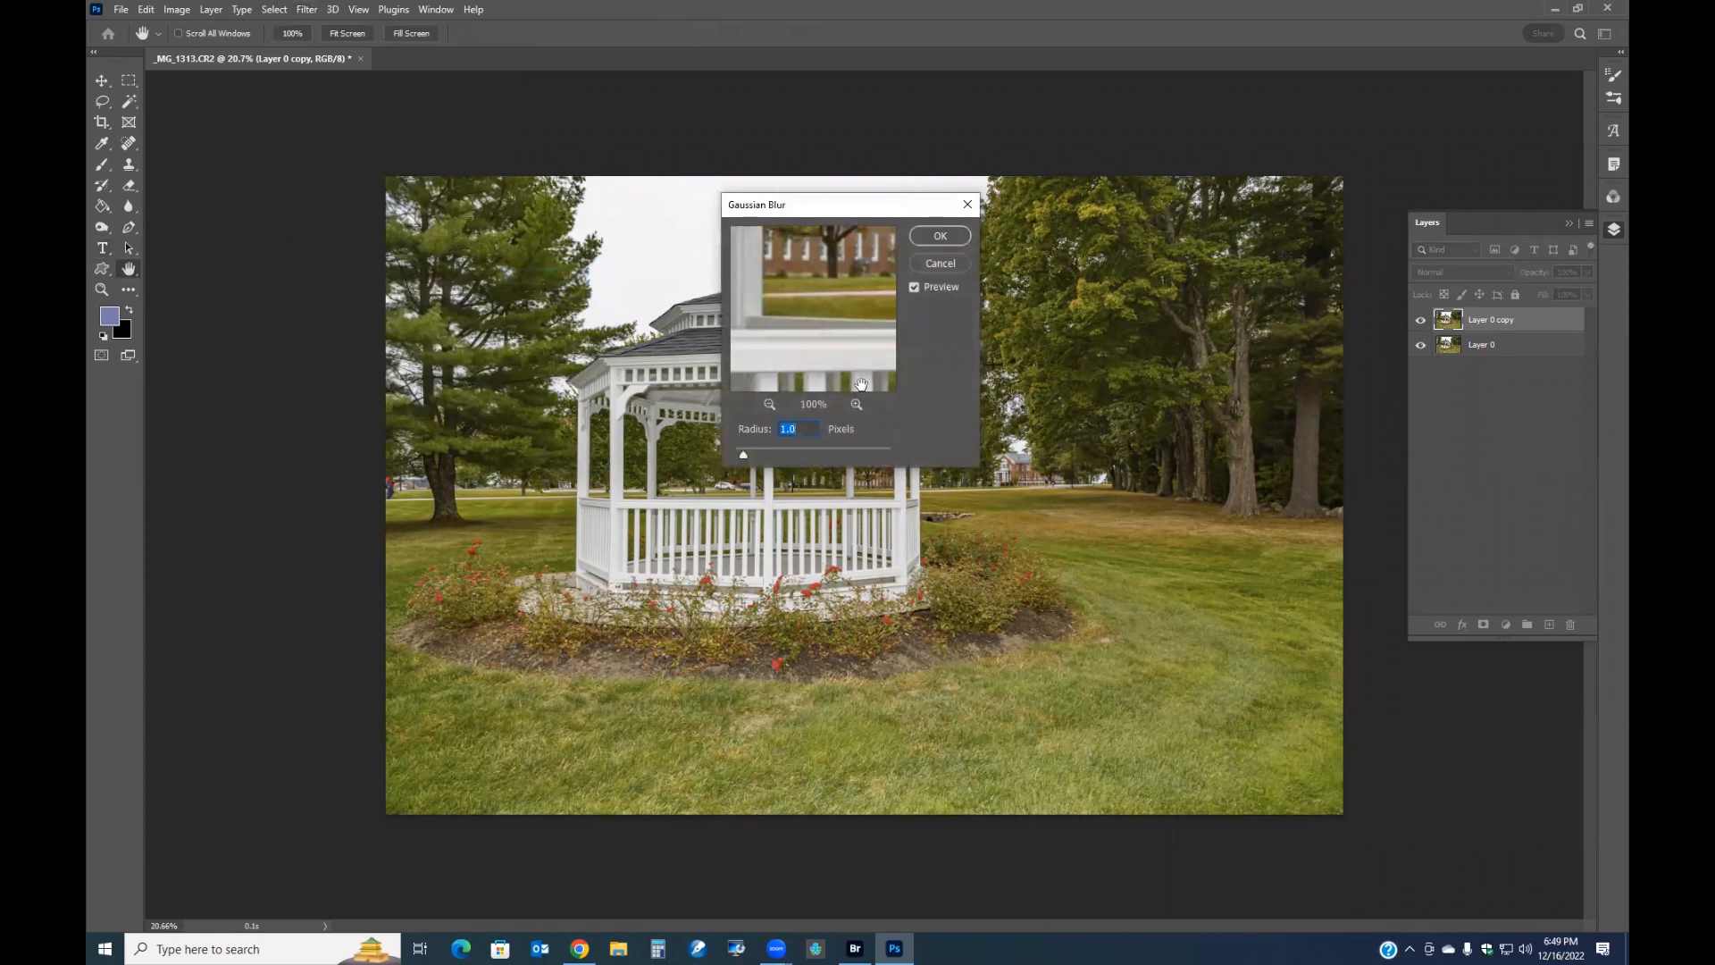
left_click_drag(753, 454, 789, 454)
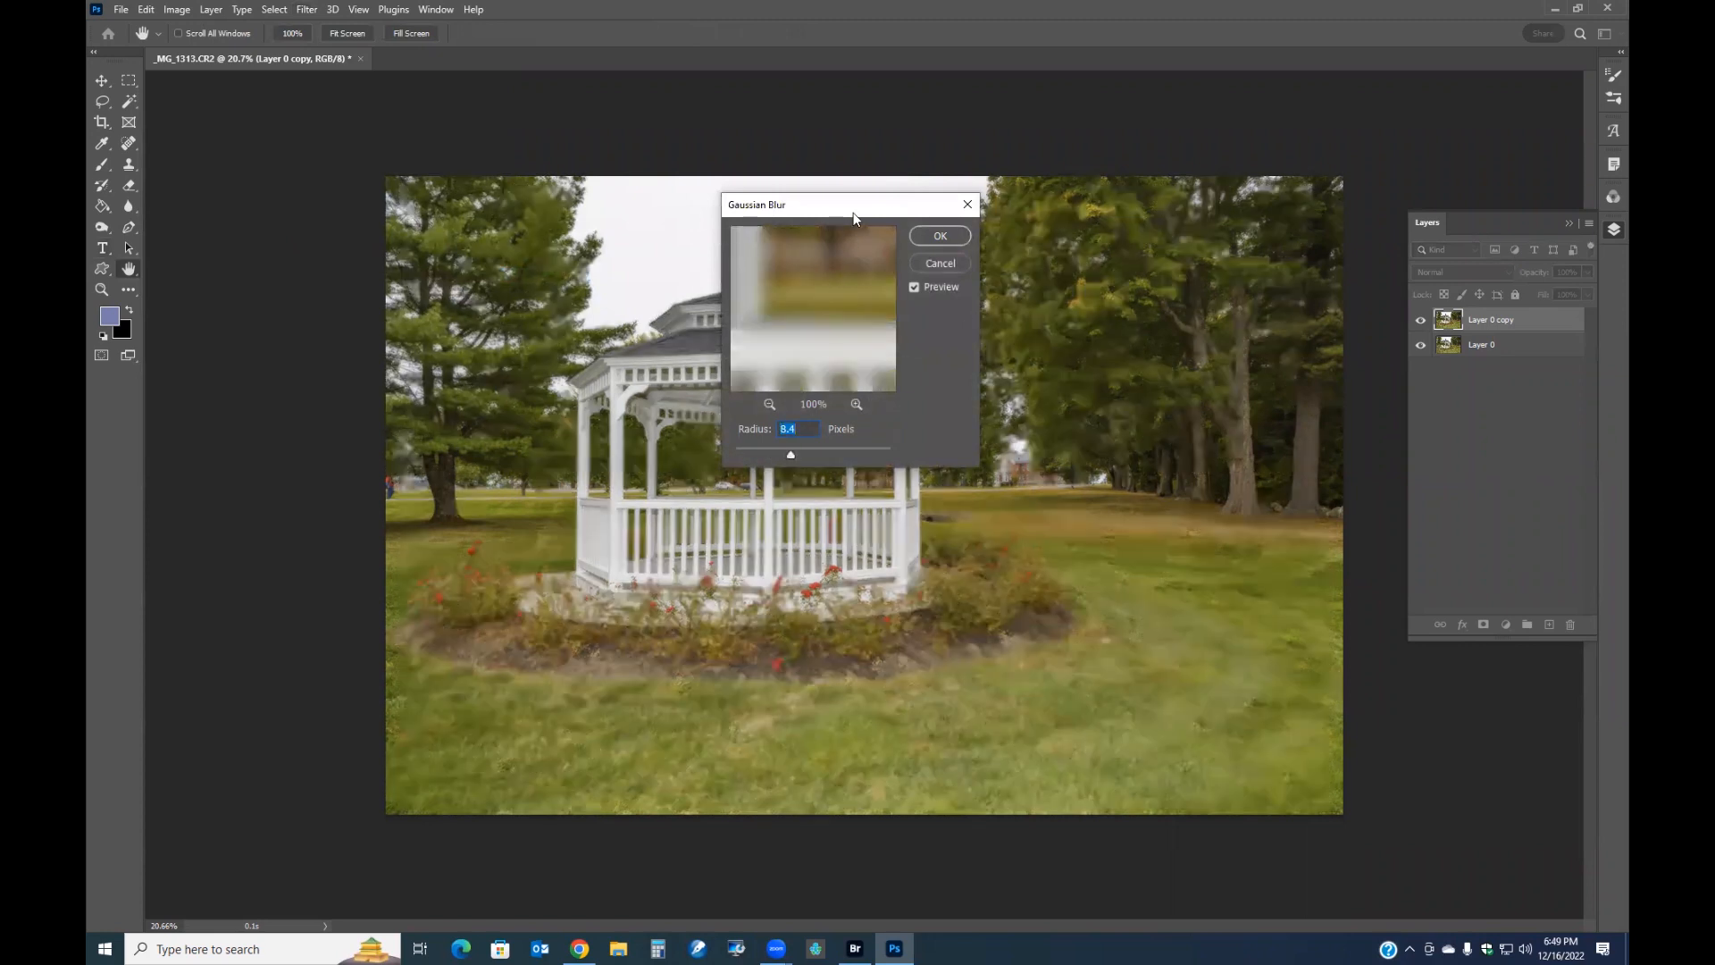
left_click_drag(857, 207, 1146, 215)
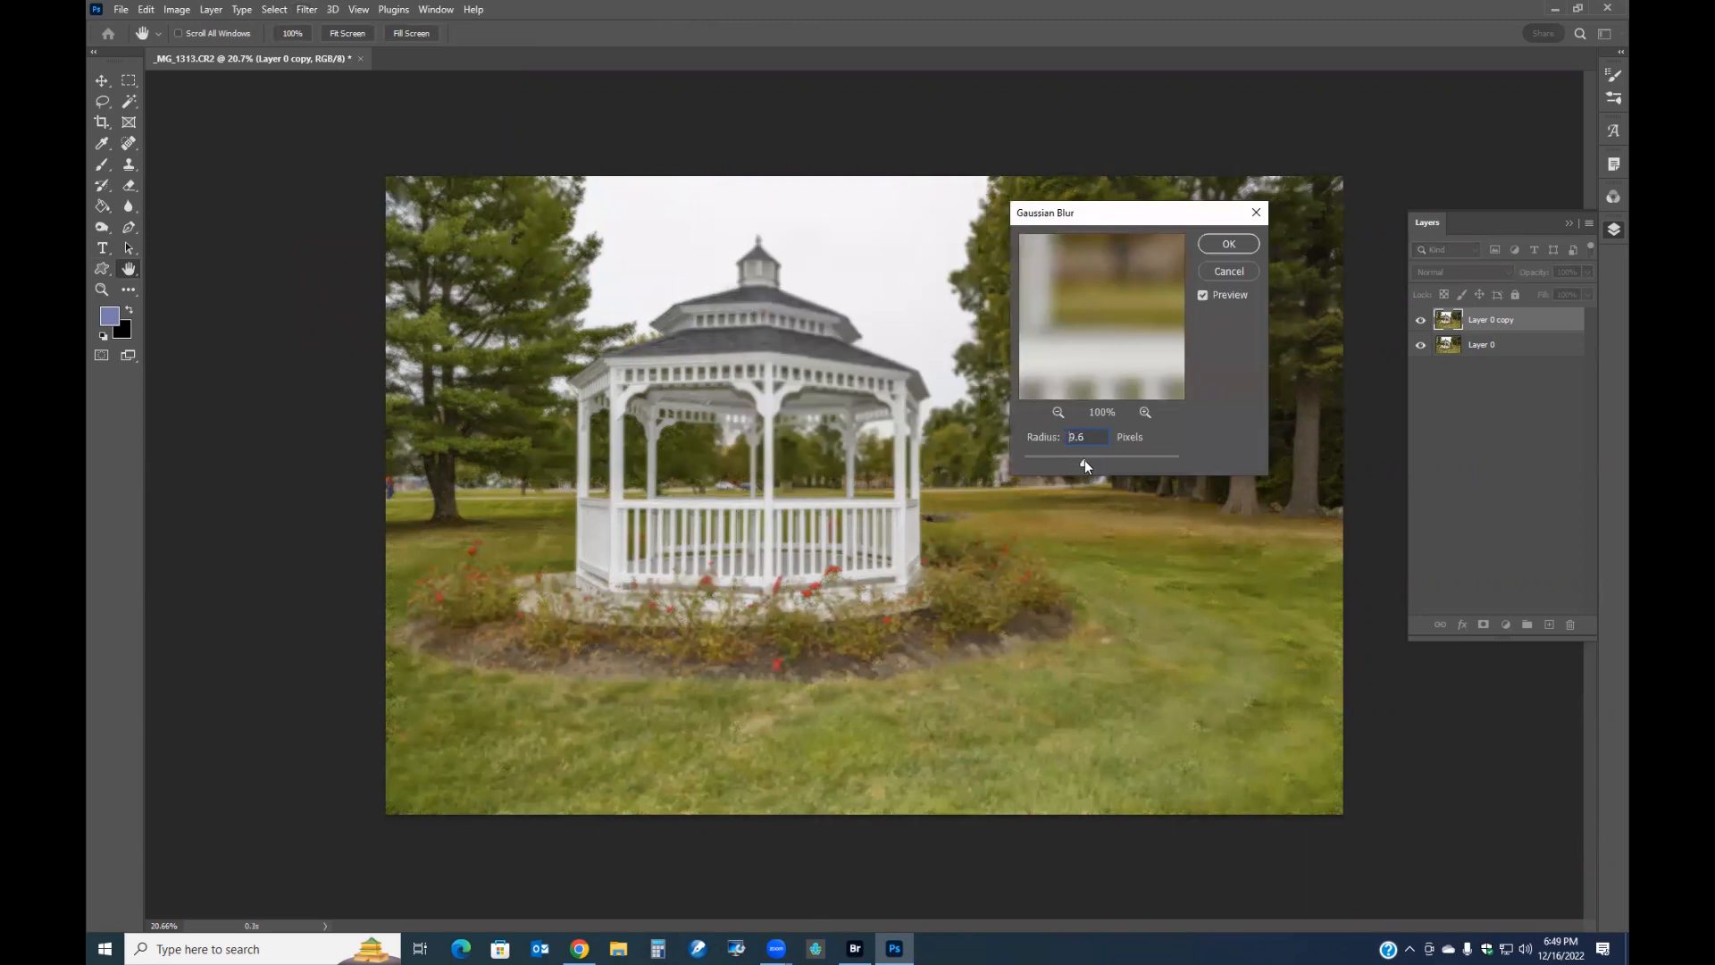
left_click_drag(1097, 461, 1092, 463)
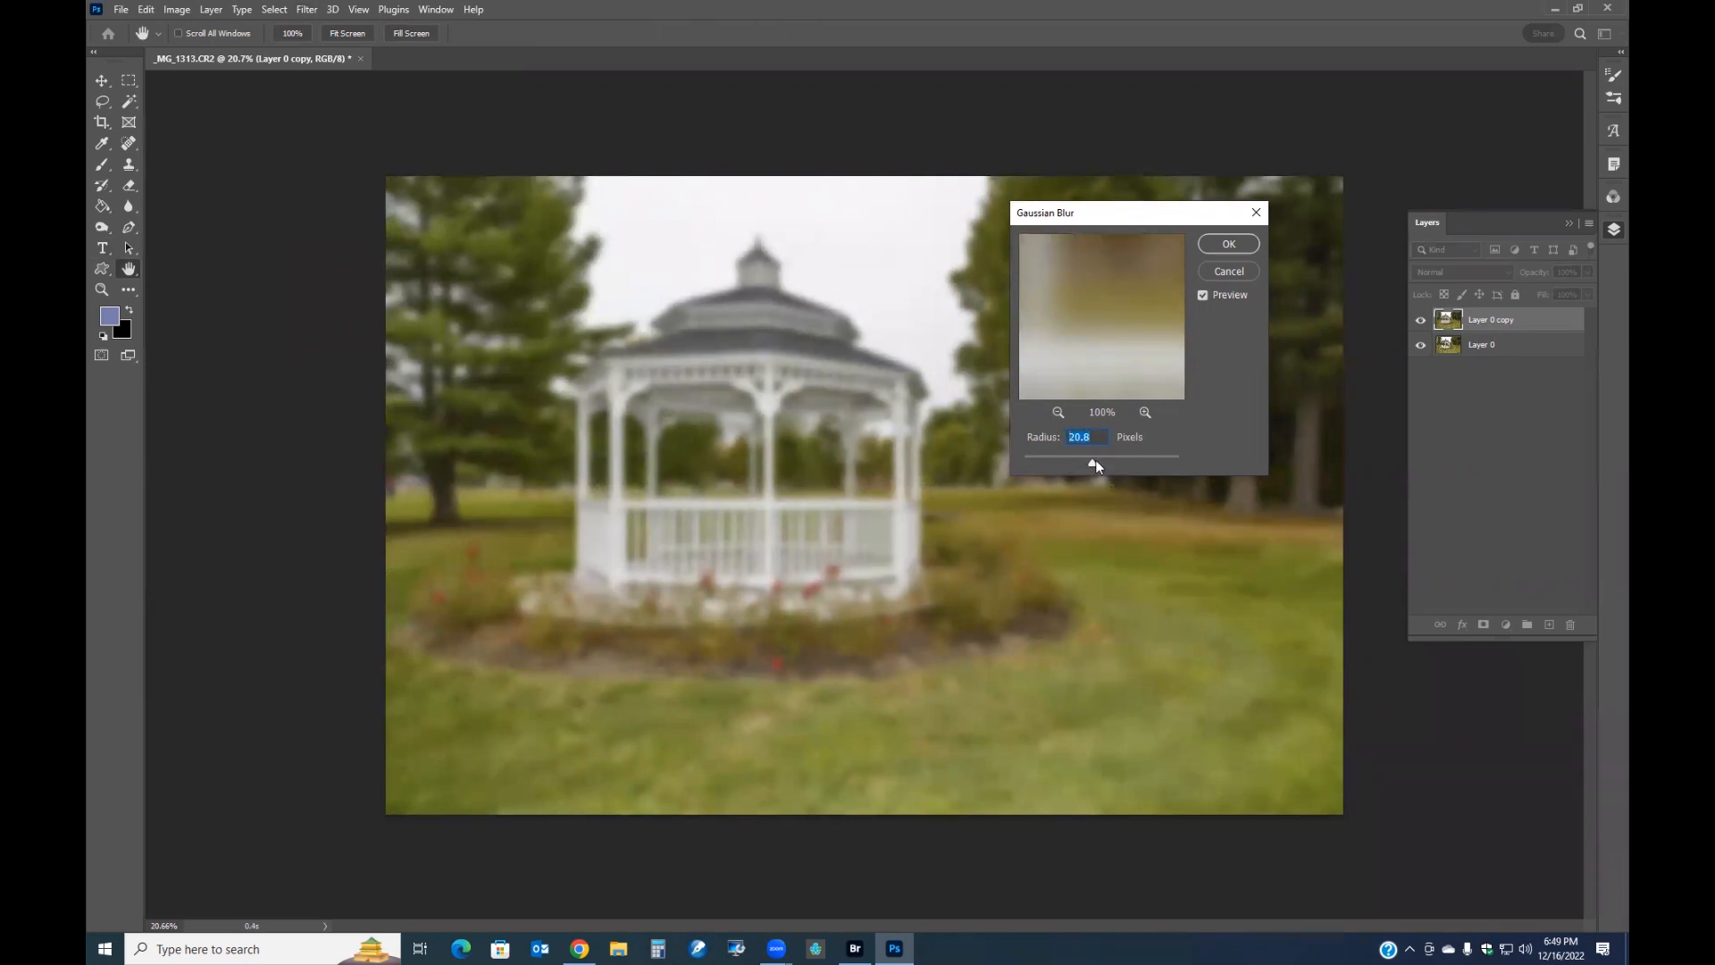
left_click_drag(1095, 459, 1090, 460)
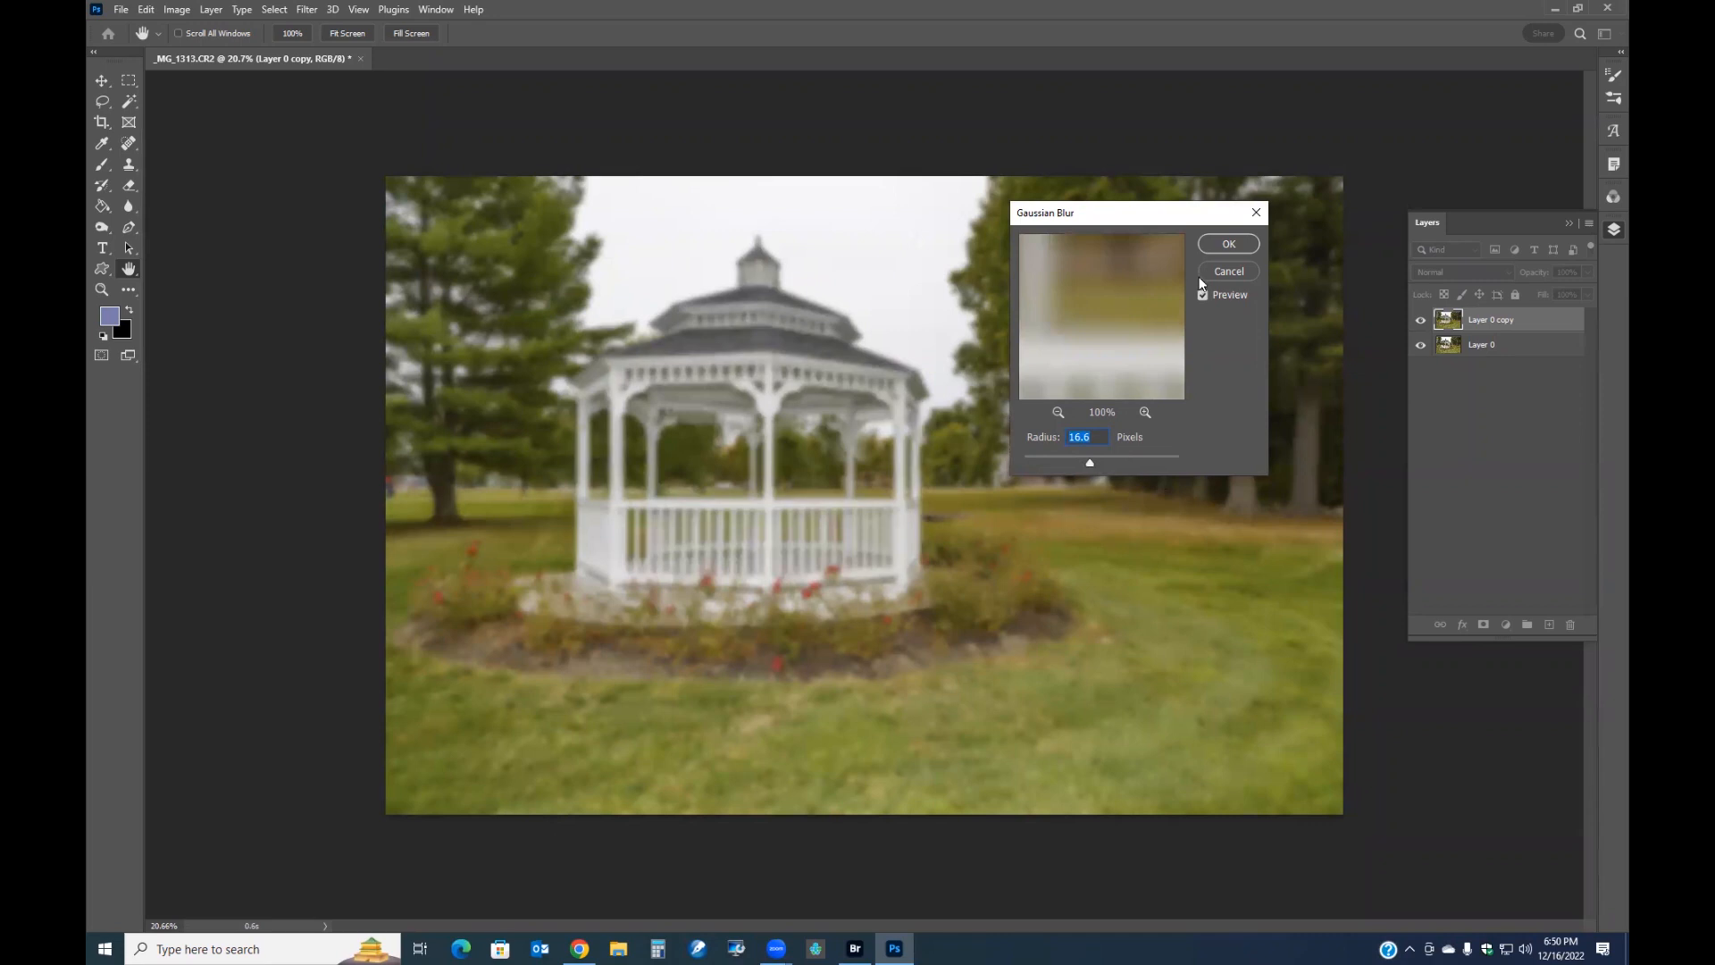
left_click(1219, 251)
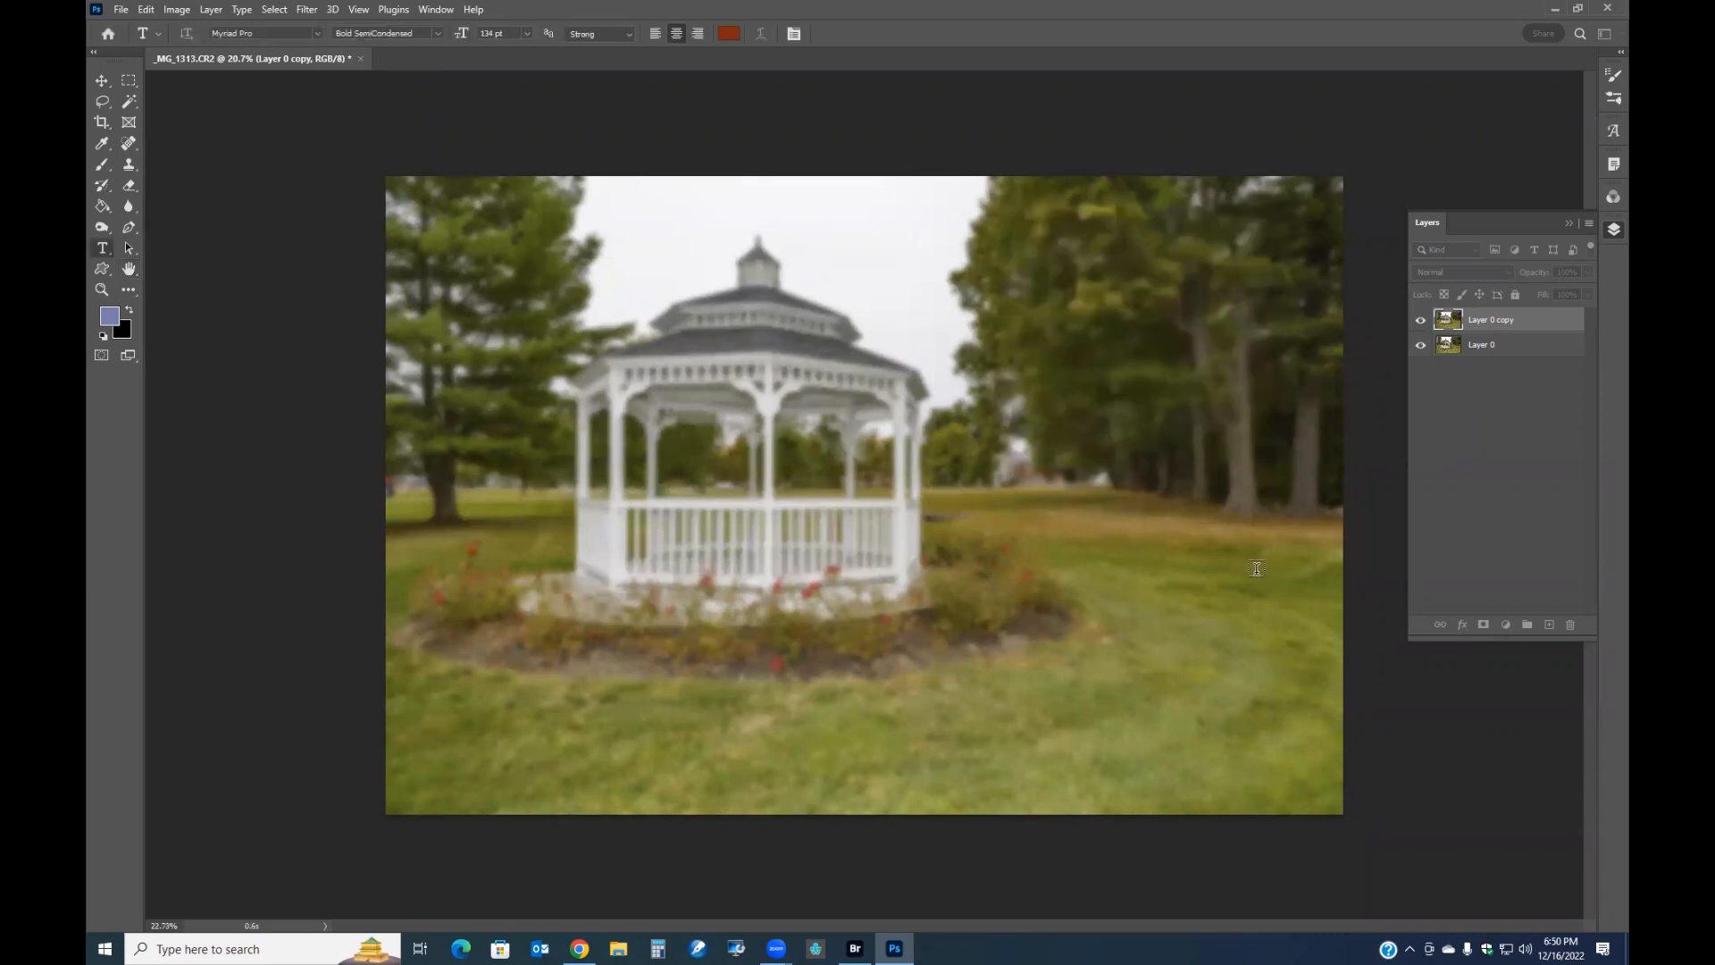
Hide and show the blurred duplicate layer to compare it with the sharp original
scroll(1256, 570, "up", 1)
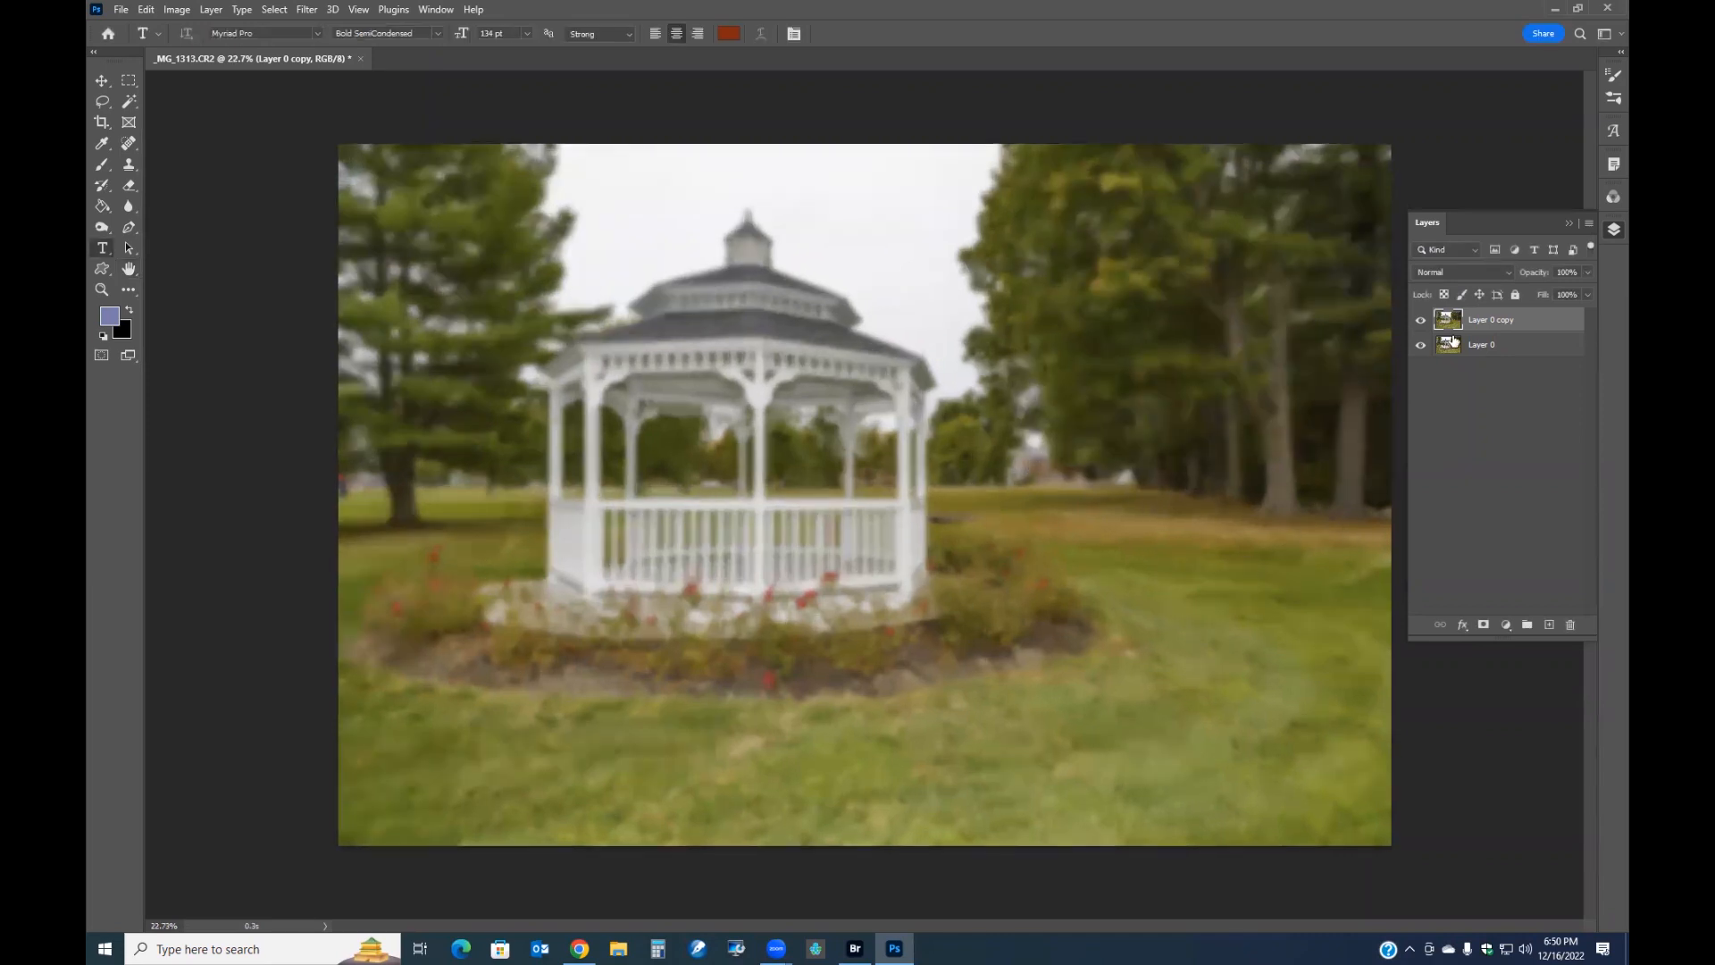
left_click(1420, 321)
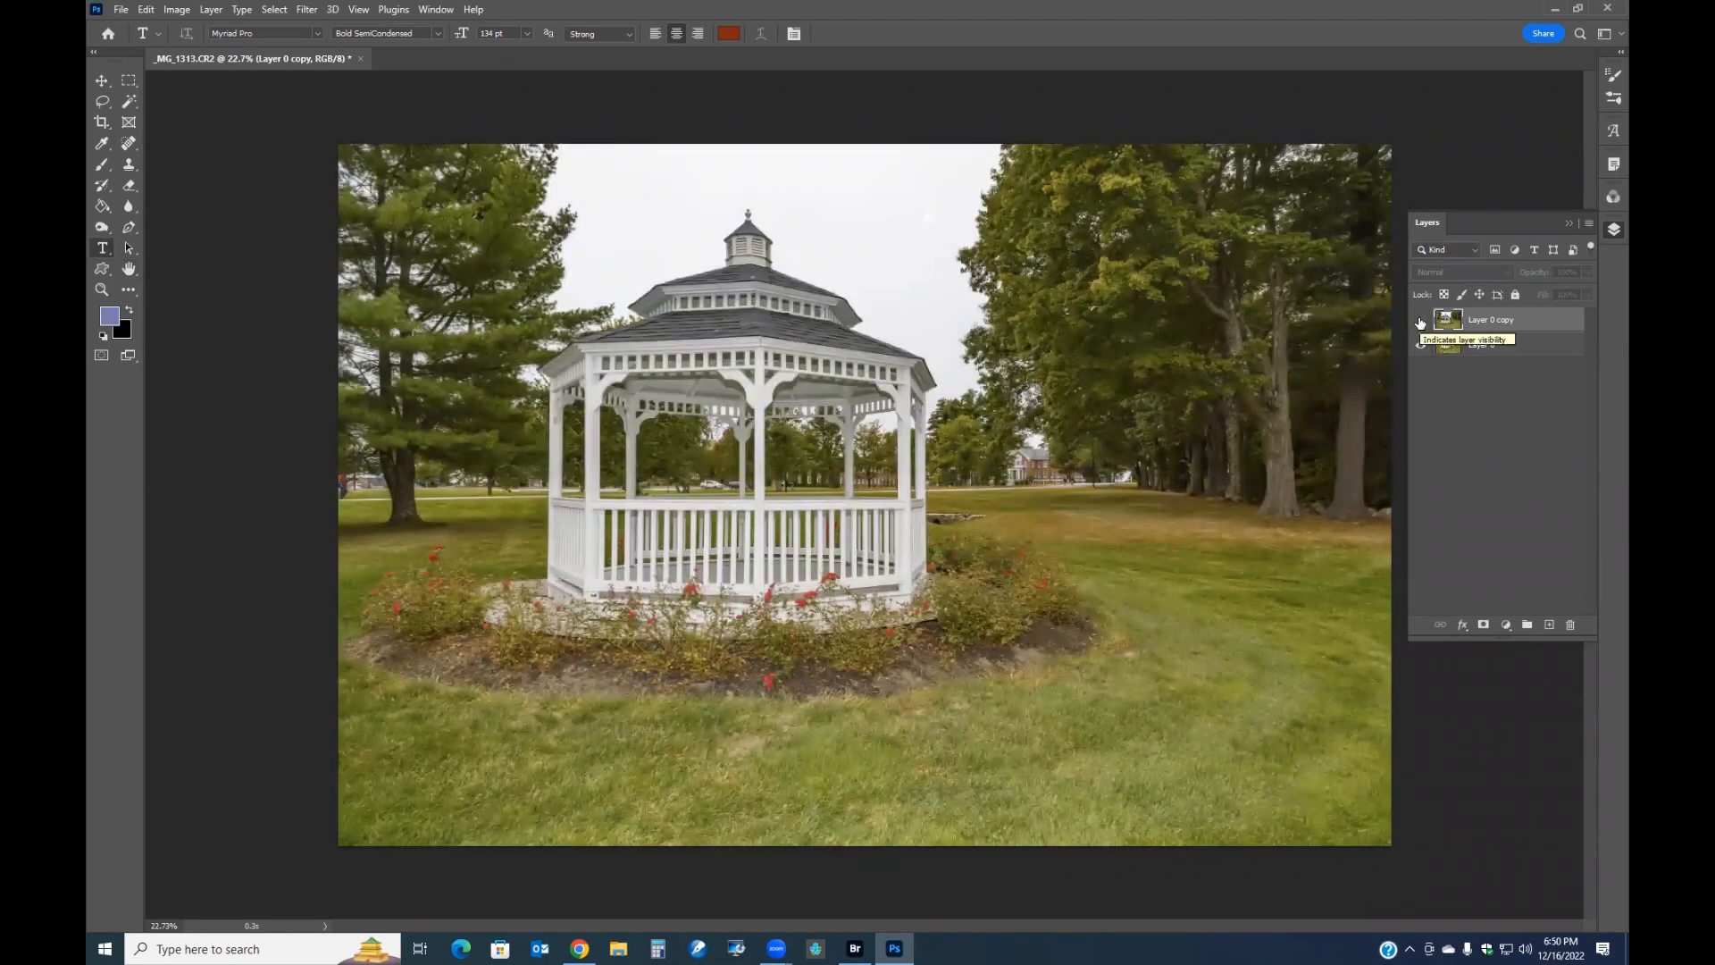
left_click(1420, 321)
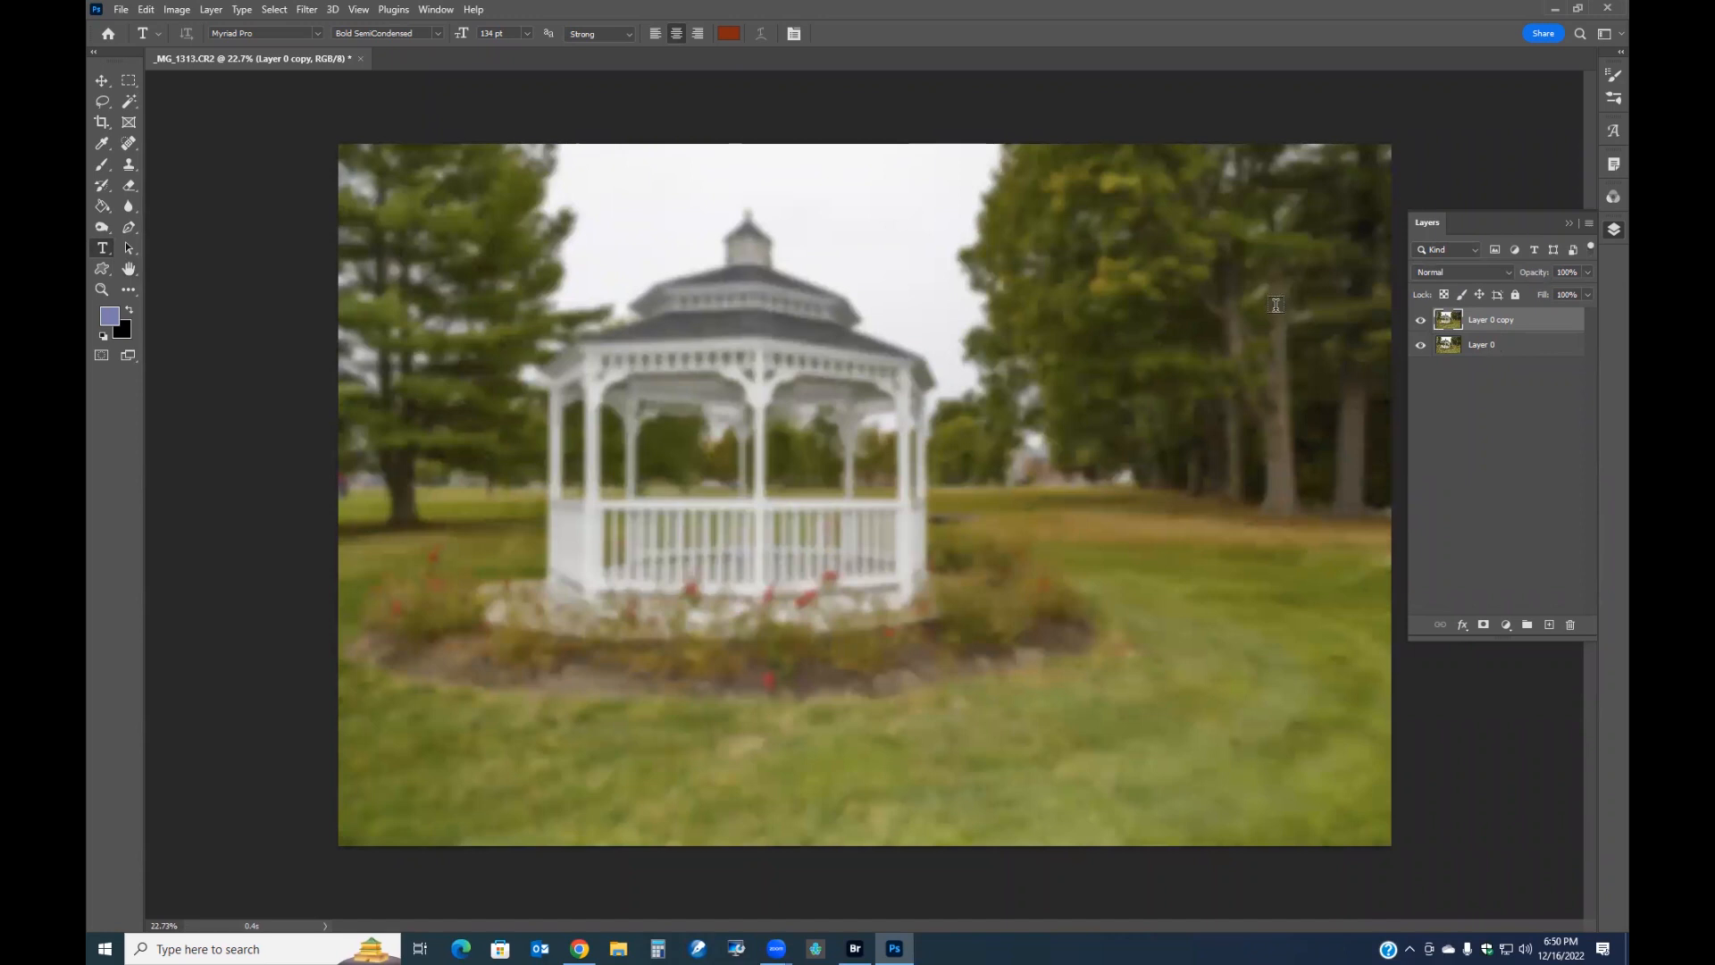
Lower the blurred layer's opacity to 60% and toggle its visibility to compare the softened image with the original
key("ctrl+plus")
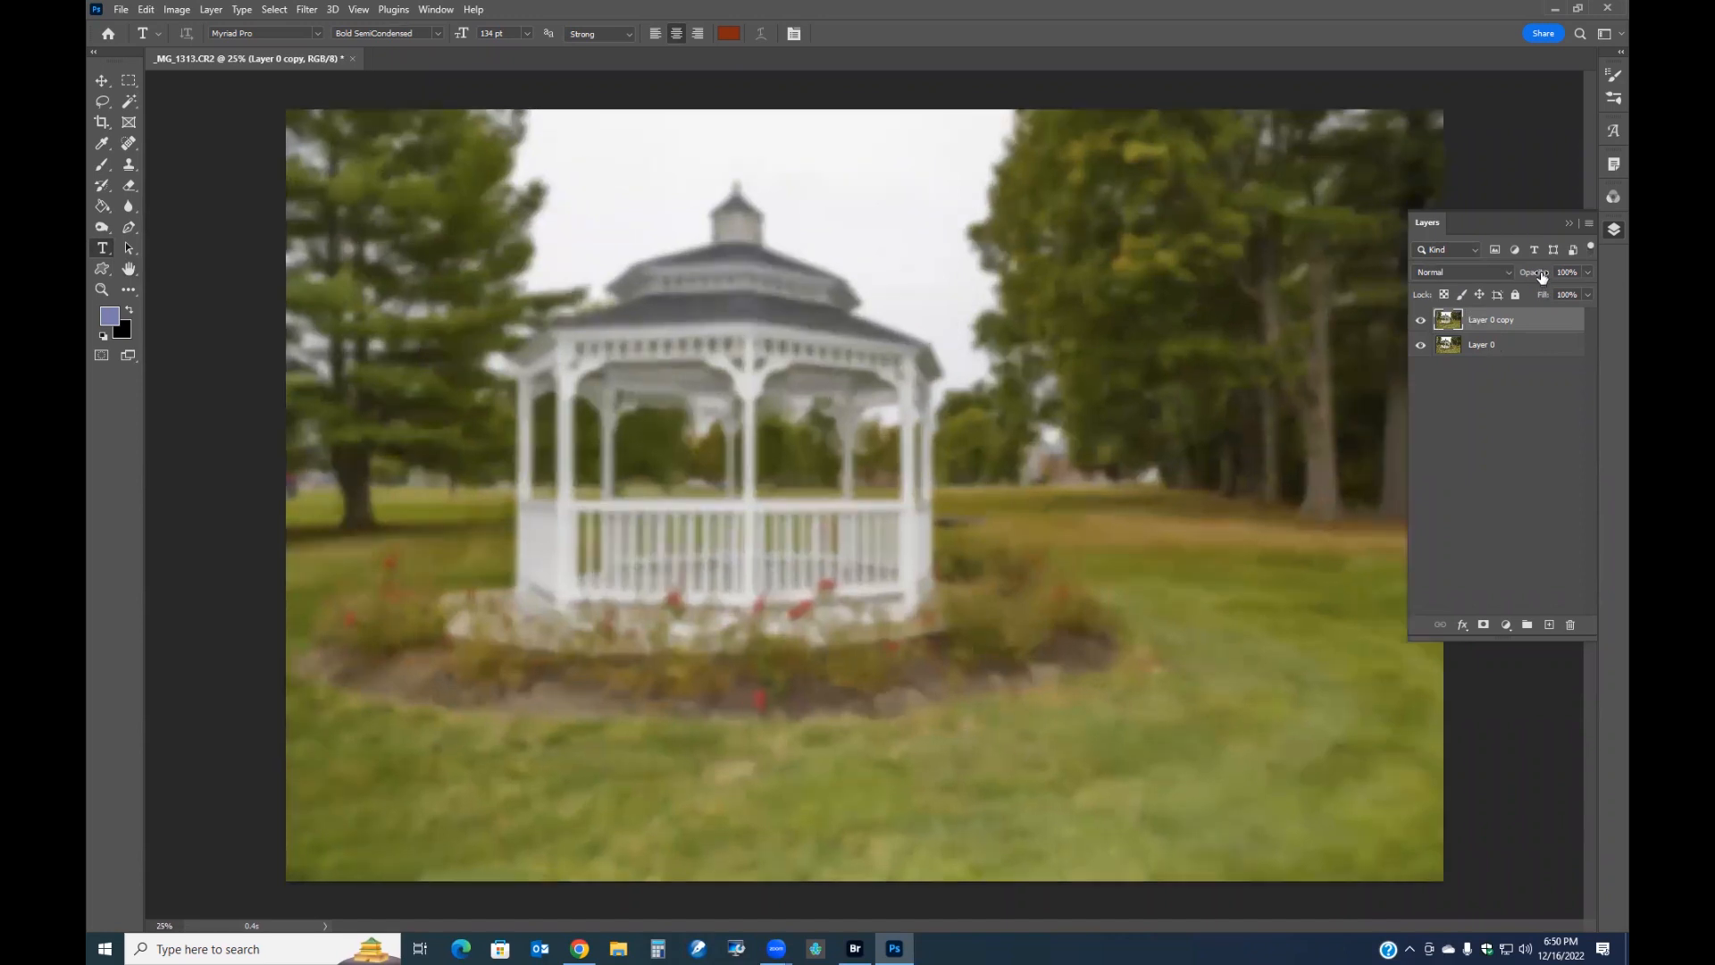
left_click_drag(1541, 273, 1519, 275)
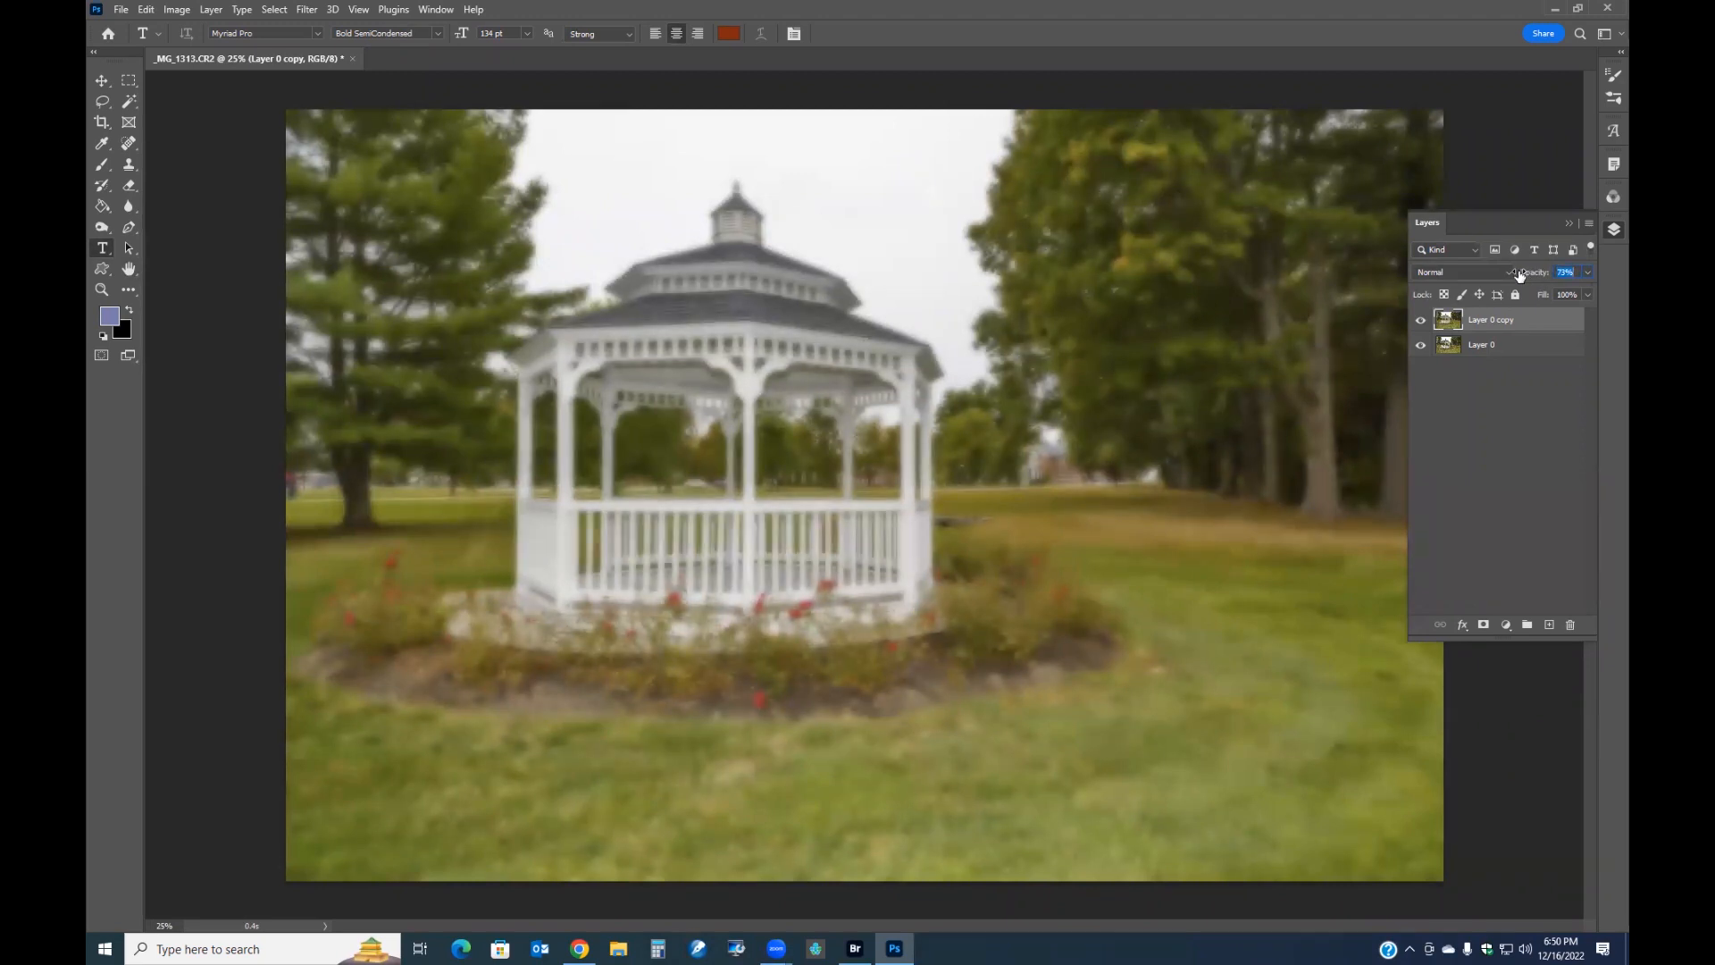
left_click_drag(1520, 276, 1394, 288)
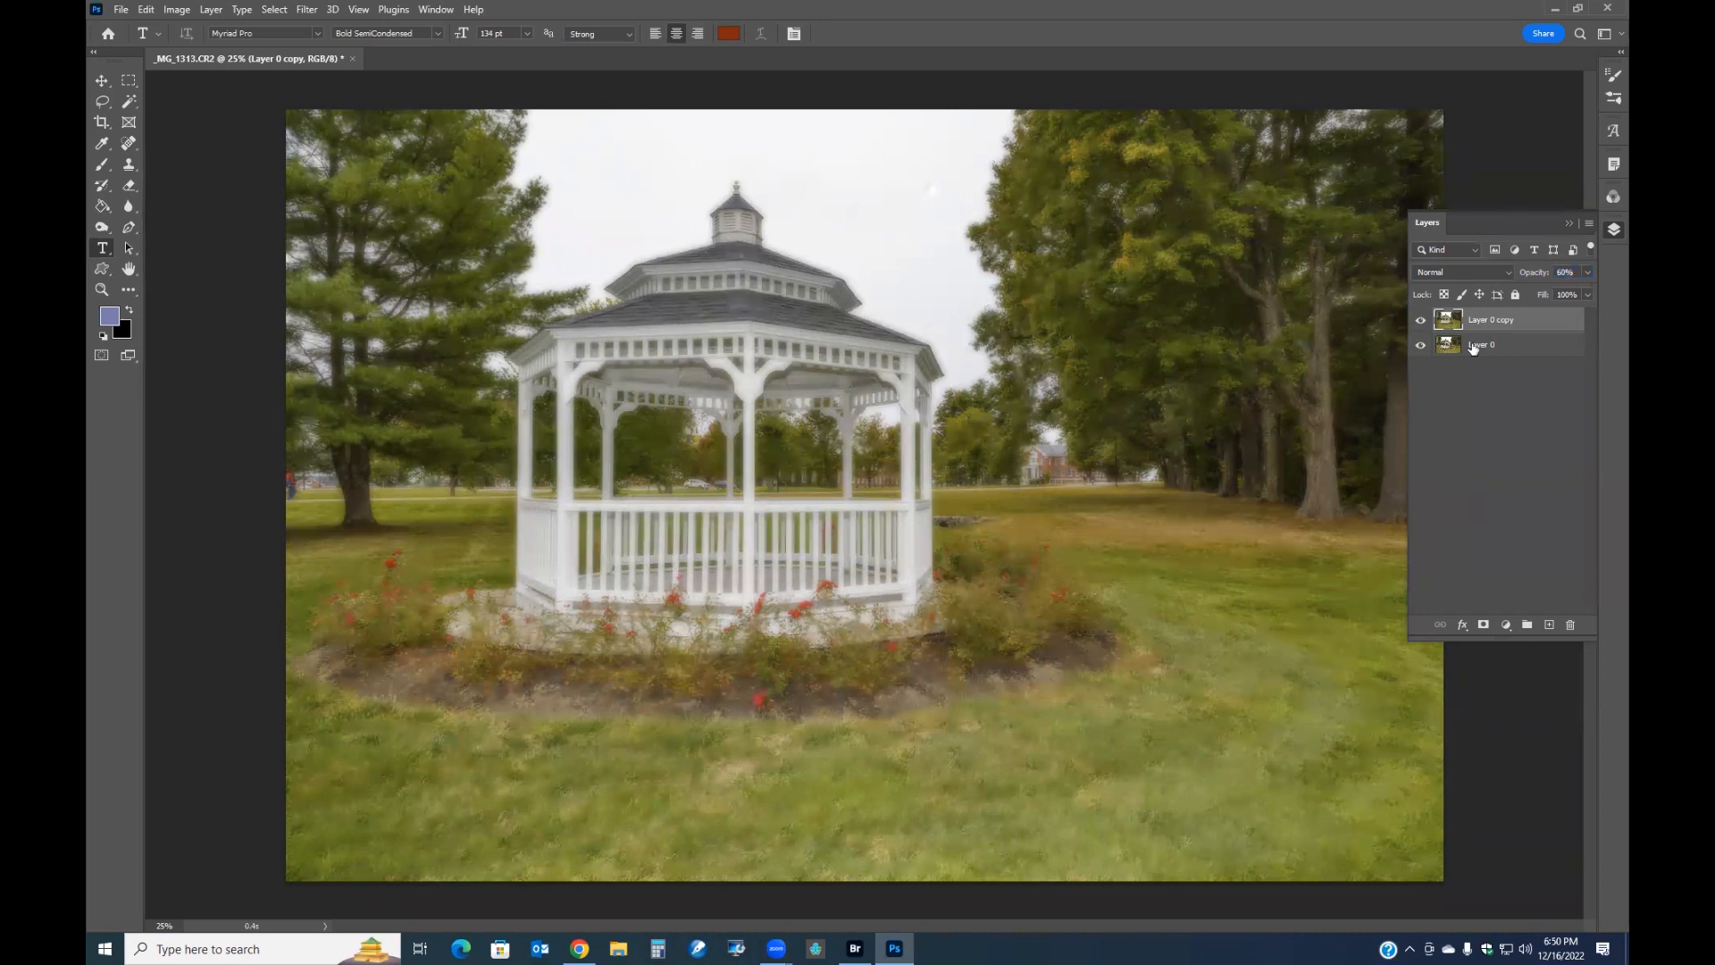
left_click(1421, 320)
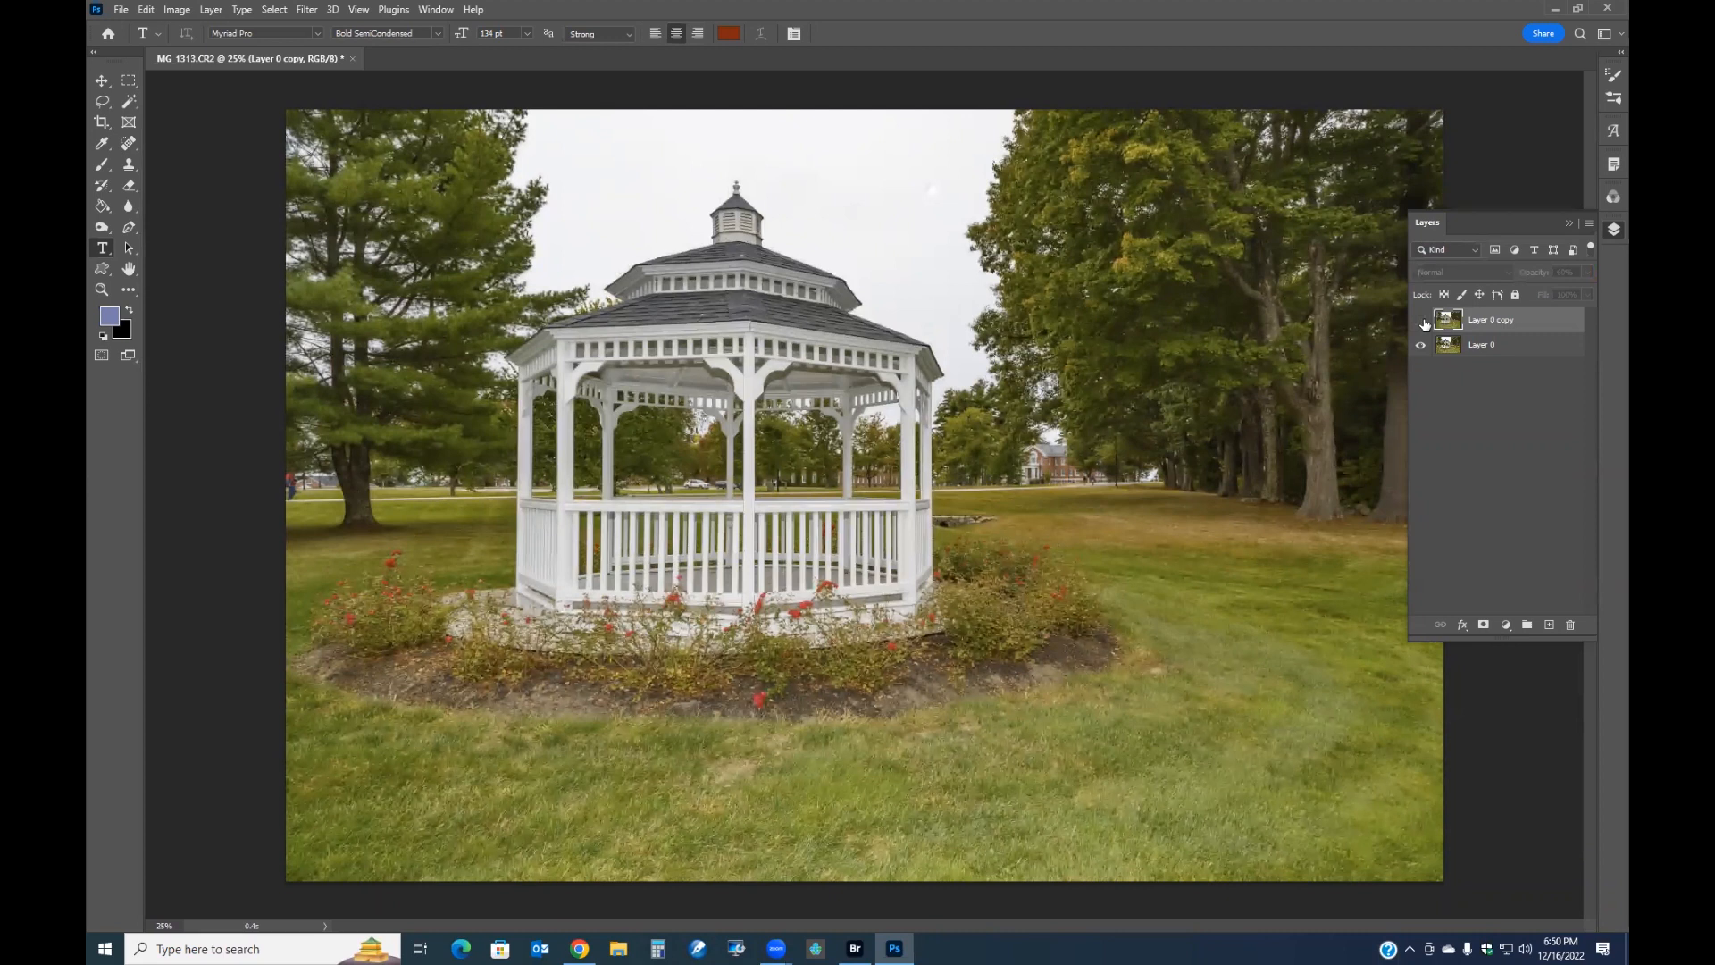
left_click(1421, 321)
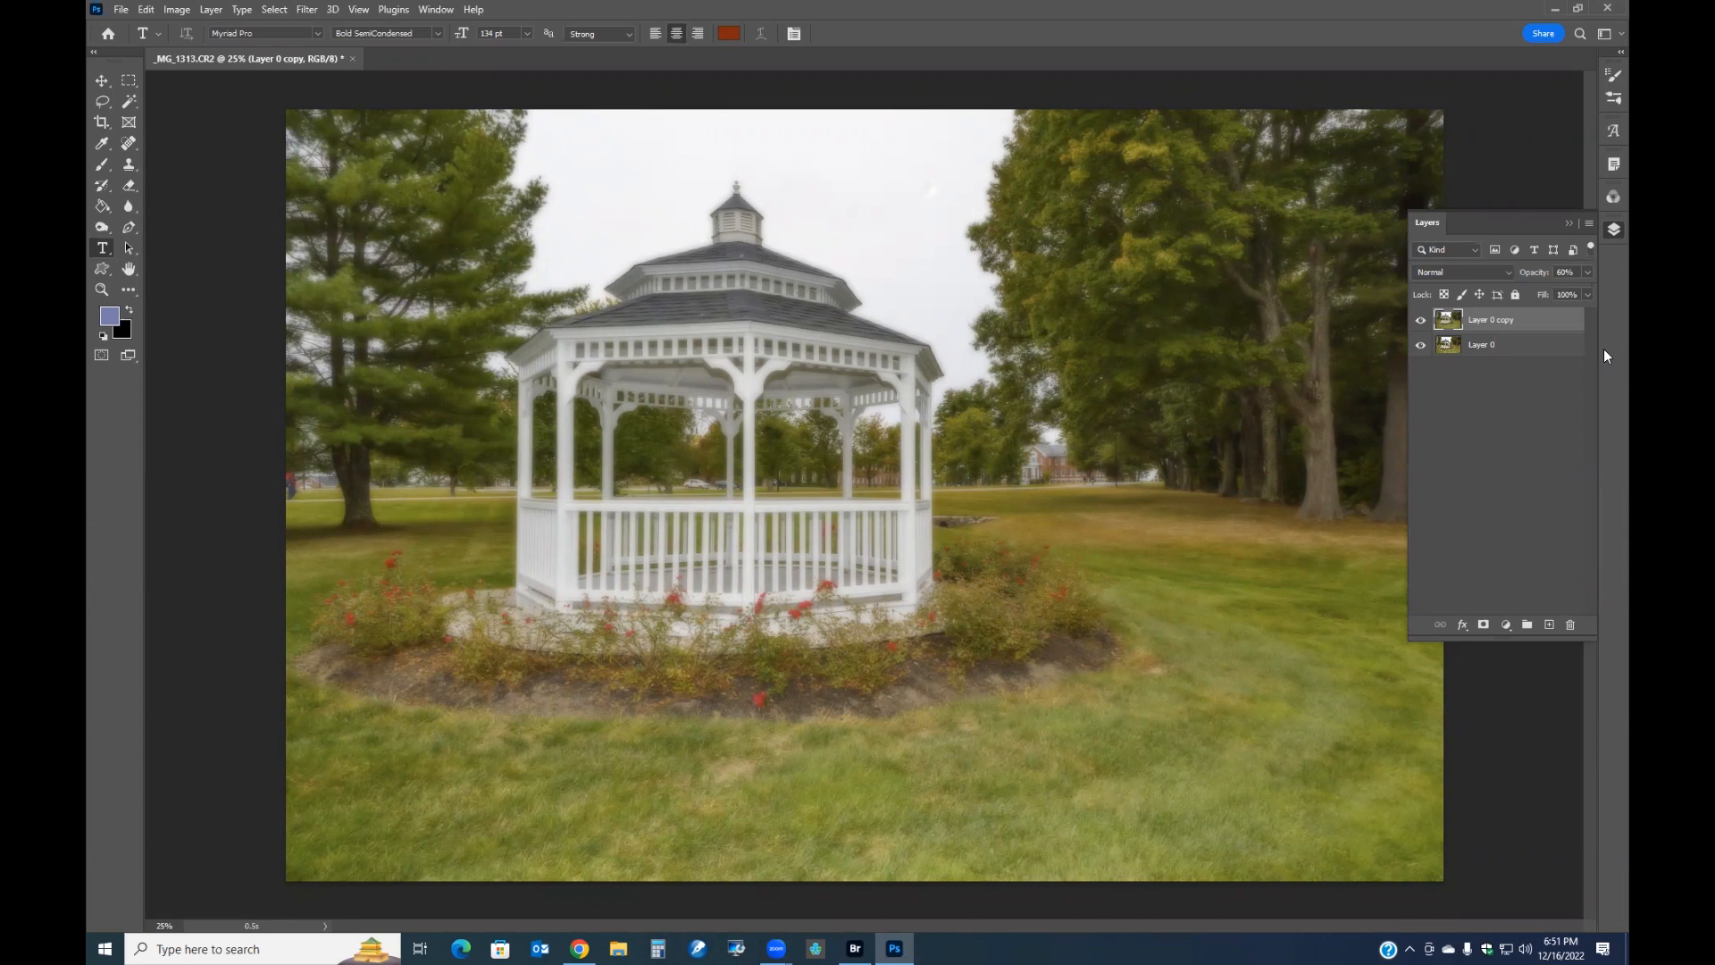
Set the blurred layer's opacity to 100% and reduce it gradually to 0% to demonstrate the transparency range
left_click_drag(1524, 278, 1536, 276)
left_click(1569, 273)
type("100")
key("Return")
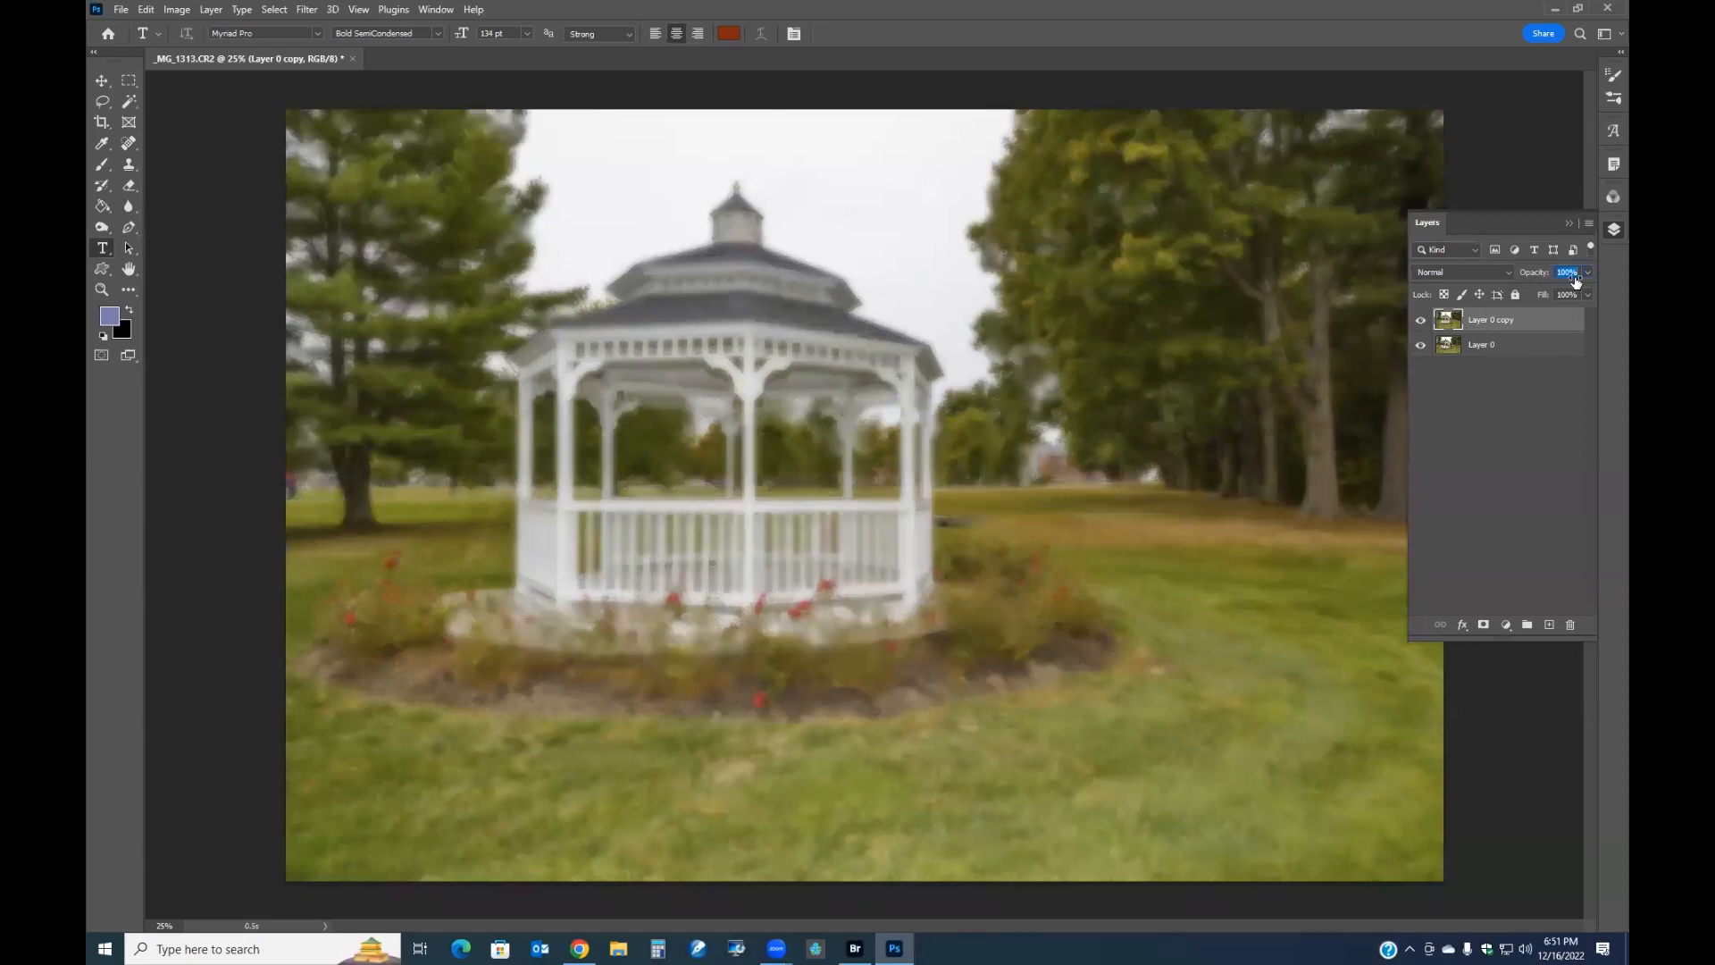
left_click_drag(1576, 280, 1395, 283)
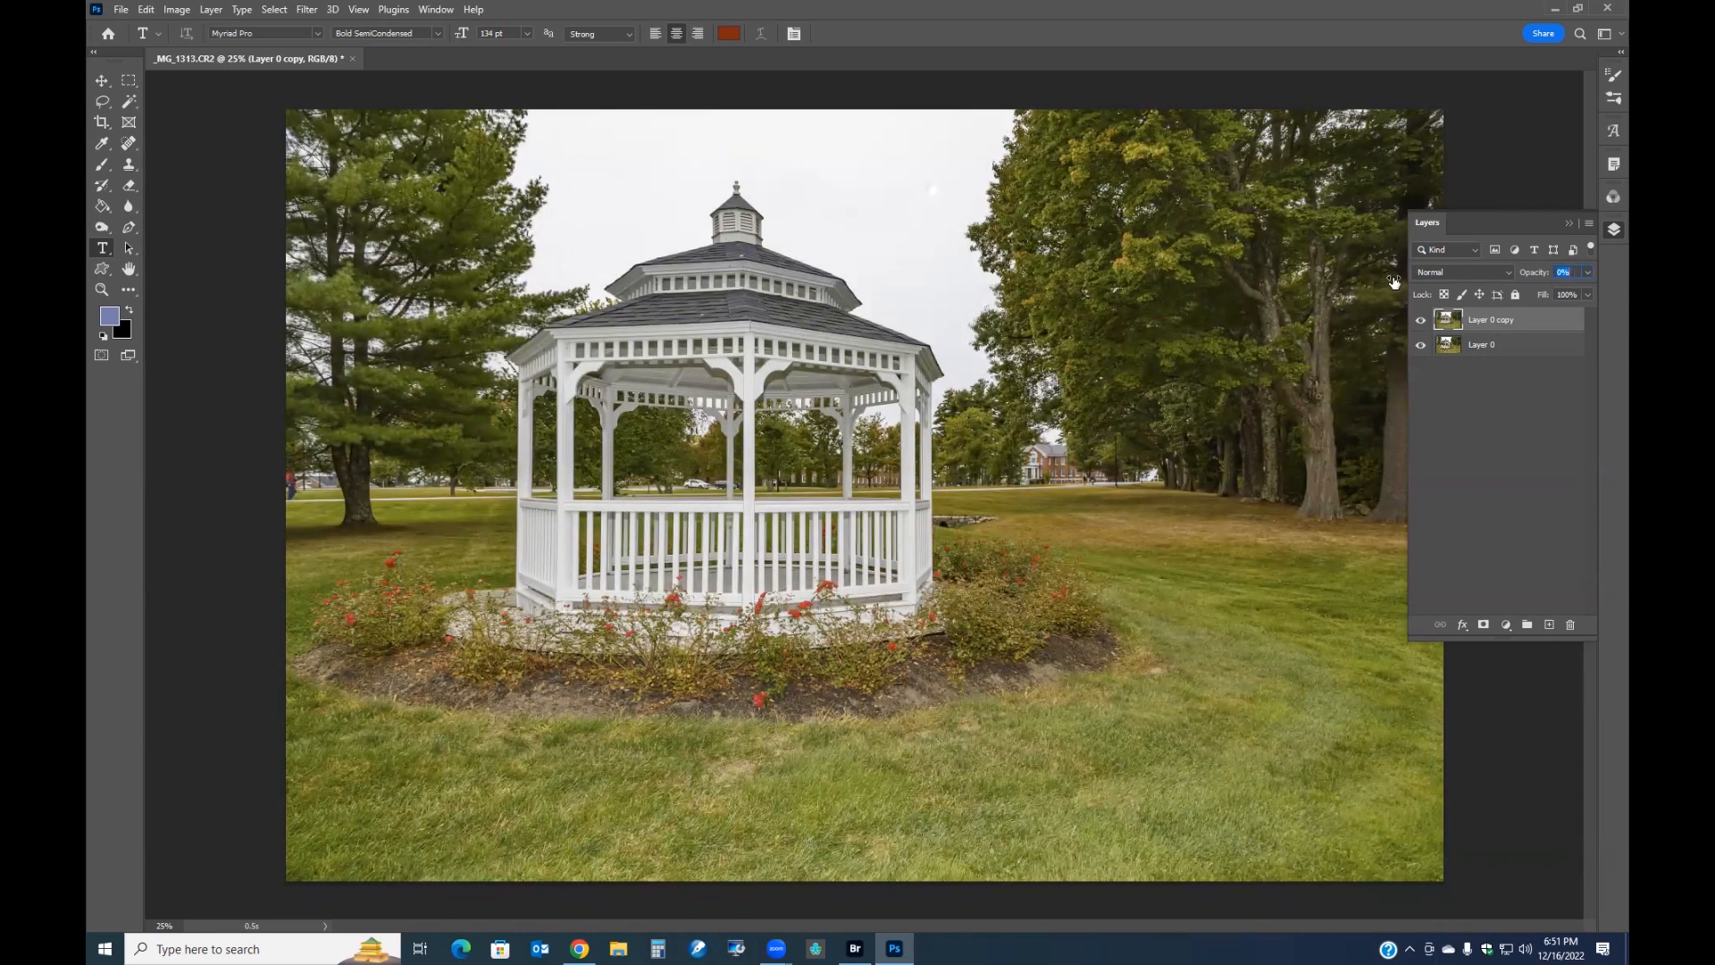
left_click_drag(1394, 282, 1438, 340)
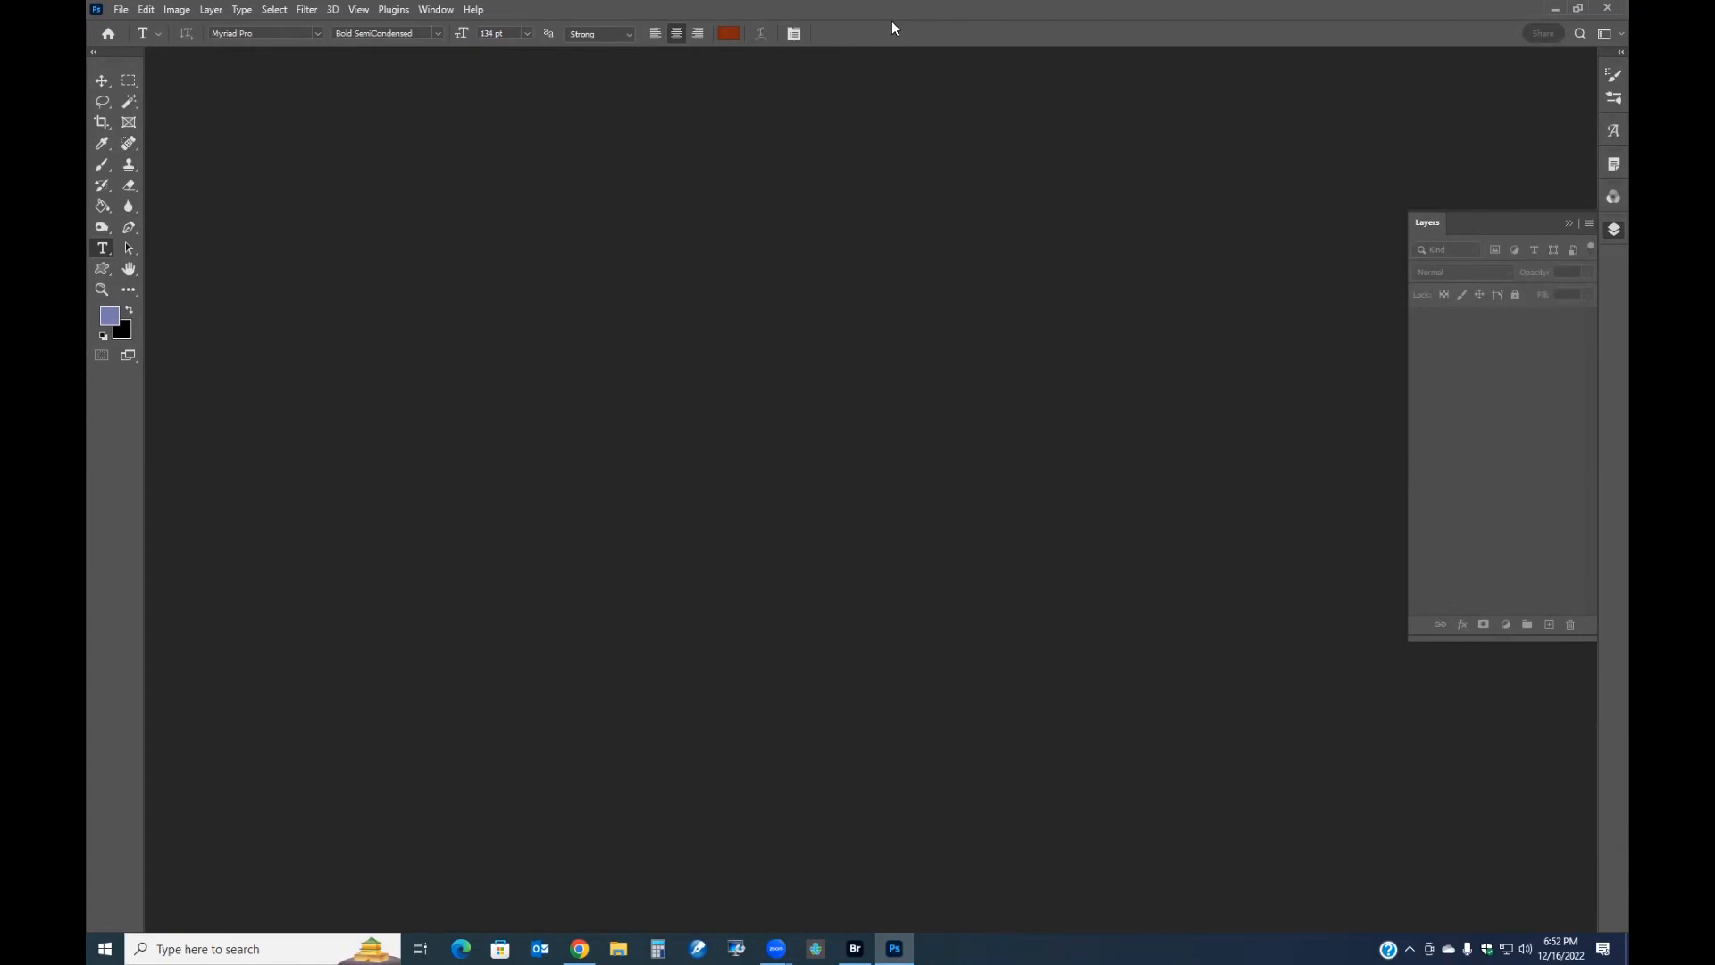
Create a new portrait document 4 inches wide by 8 inches high at 300 pixels/inch with a black background
left_click(120, 10)
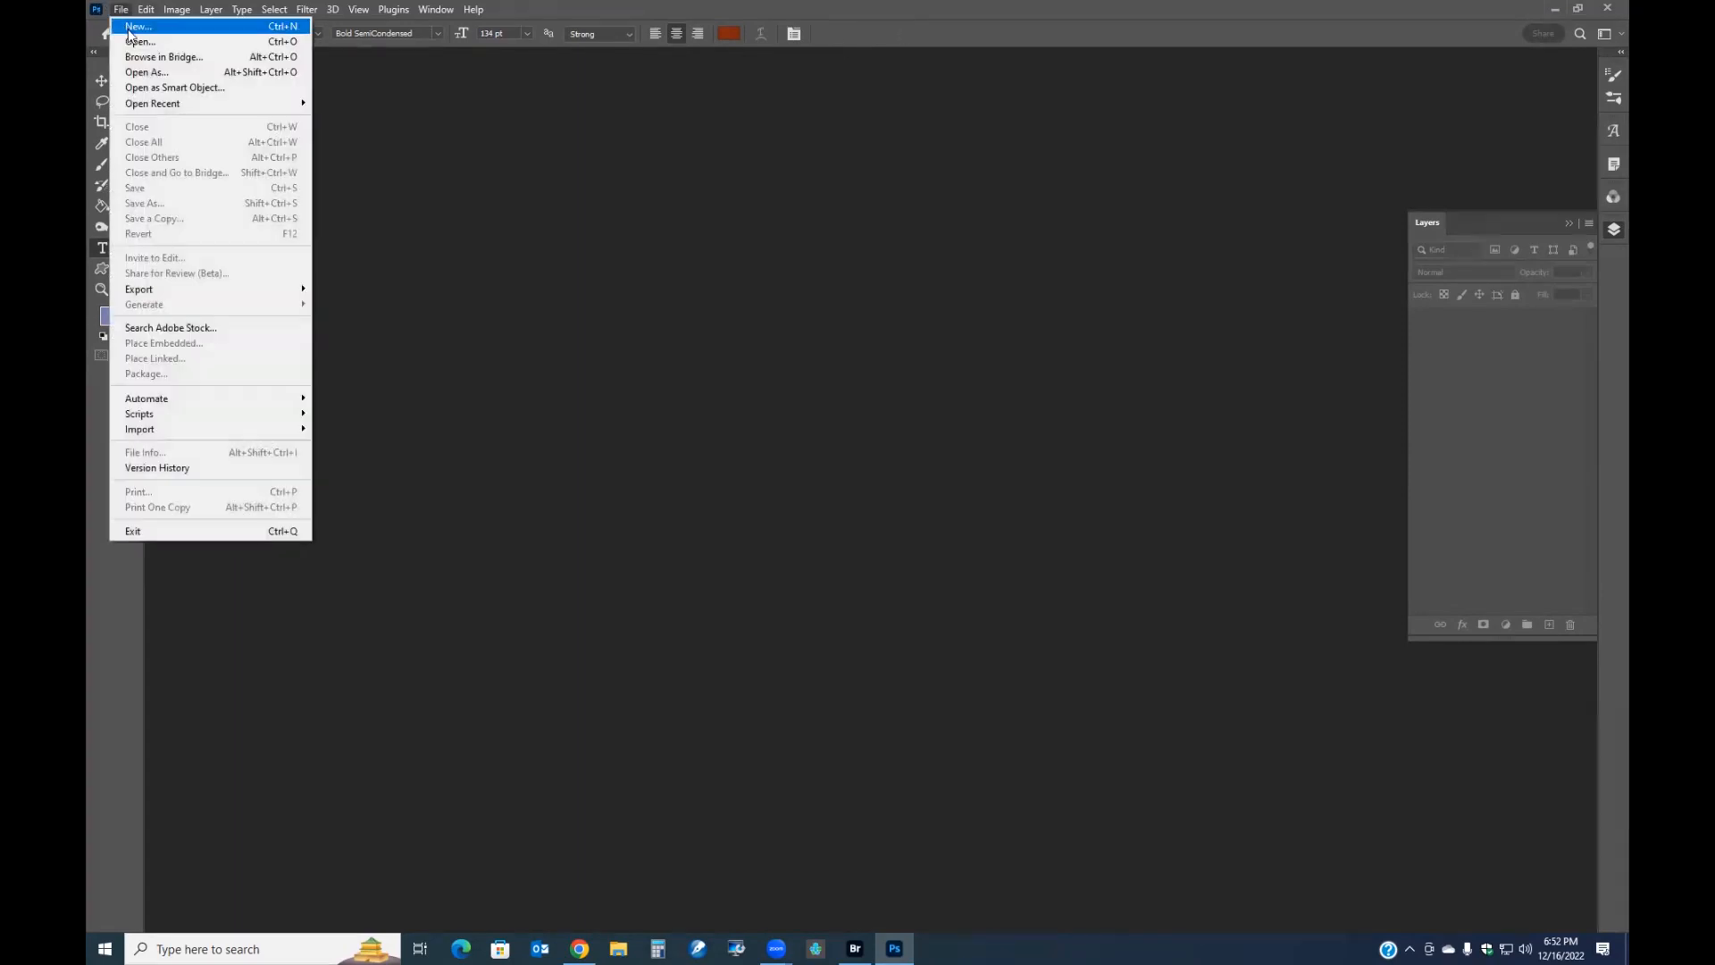
left_click(139, 27)
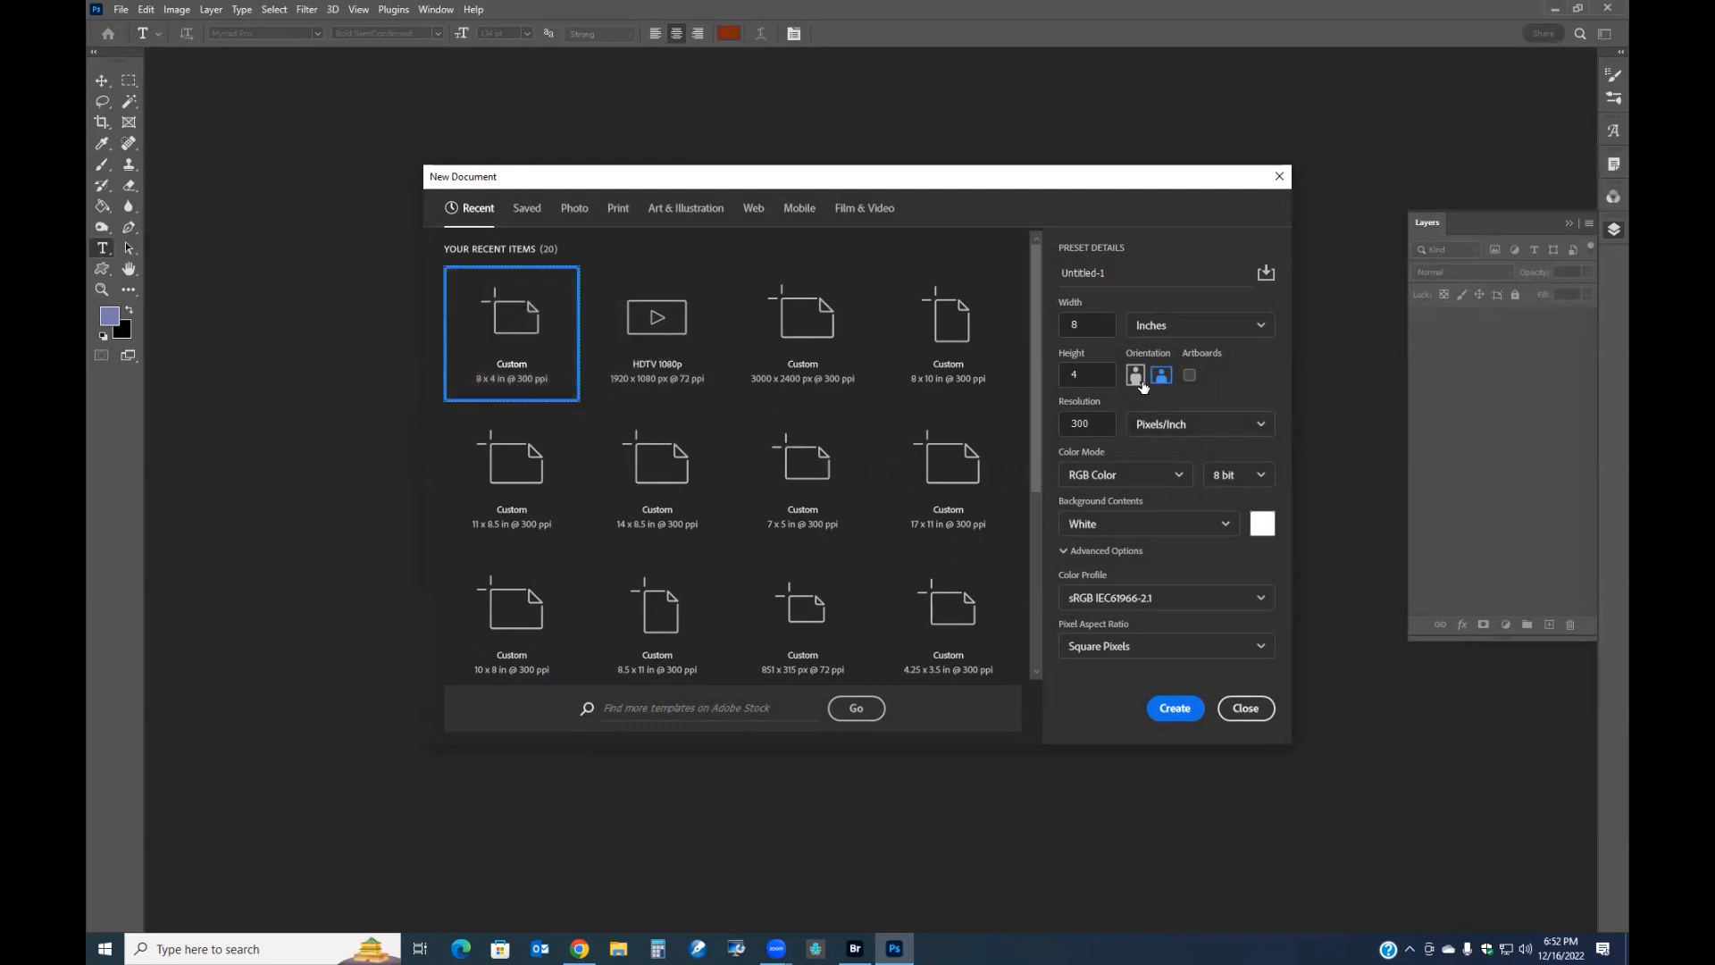
left_click(1137, 377)
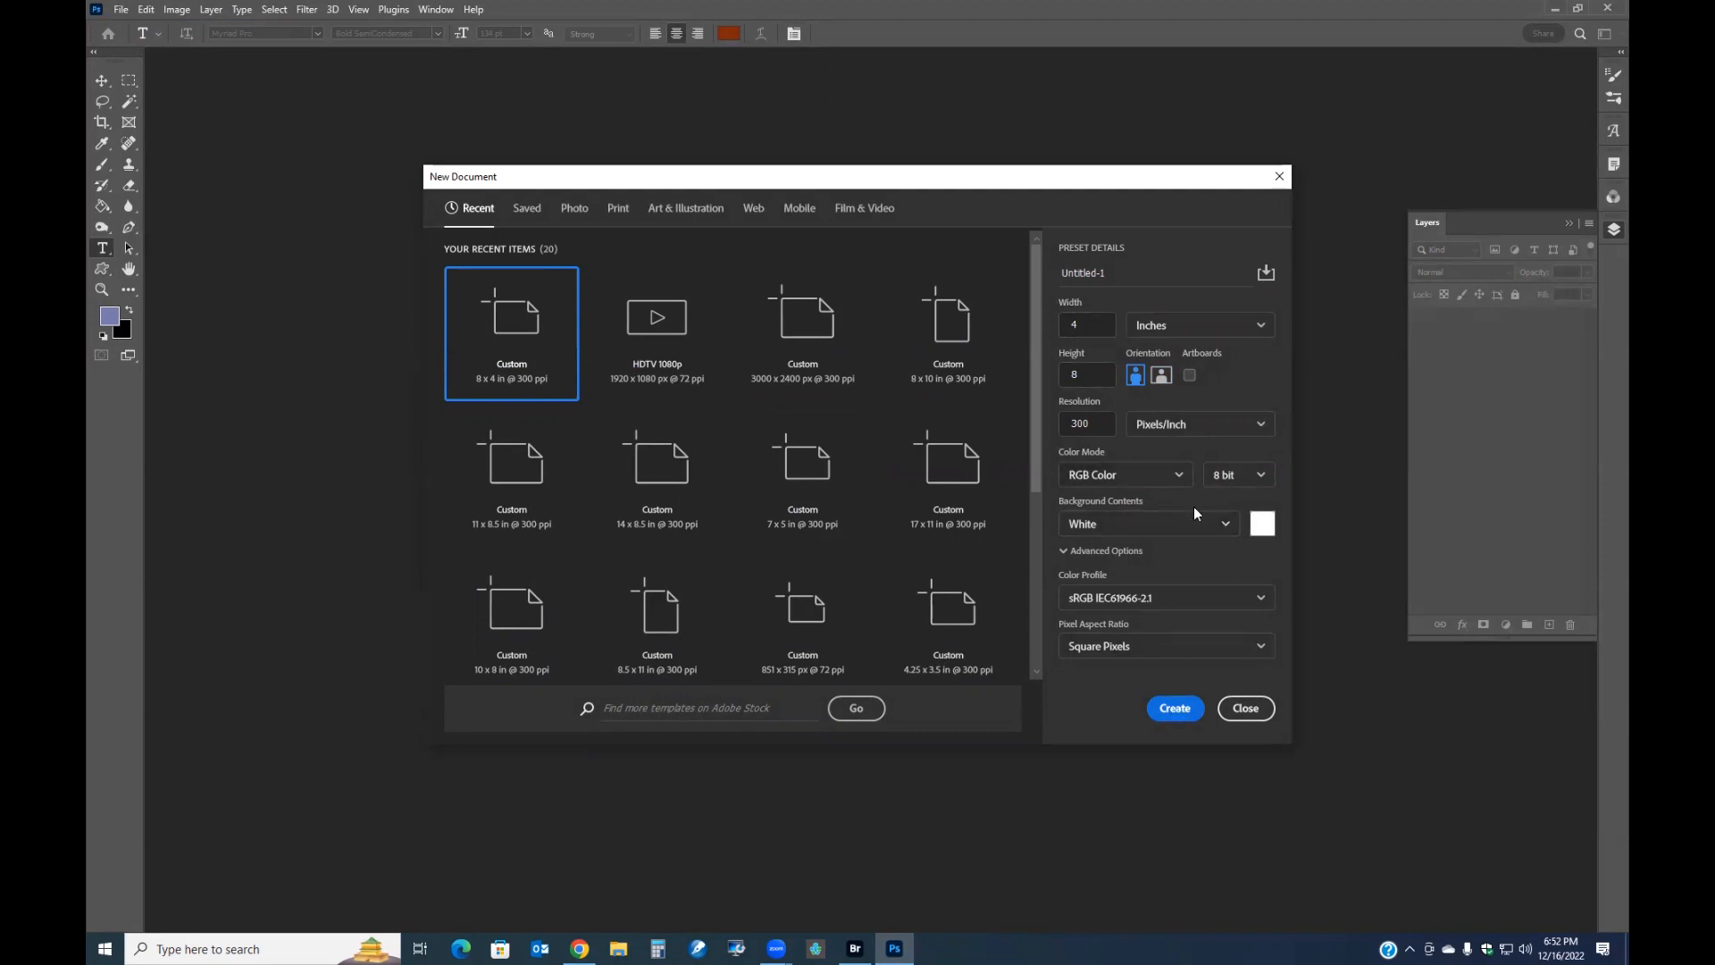
left_click(1224, 524)
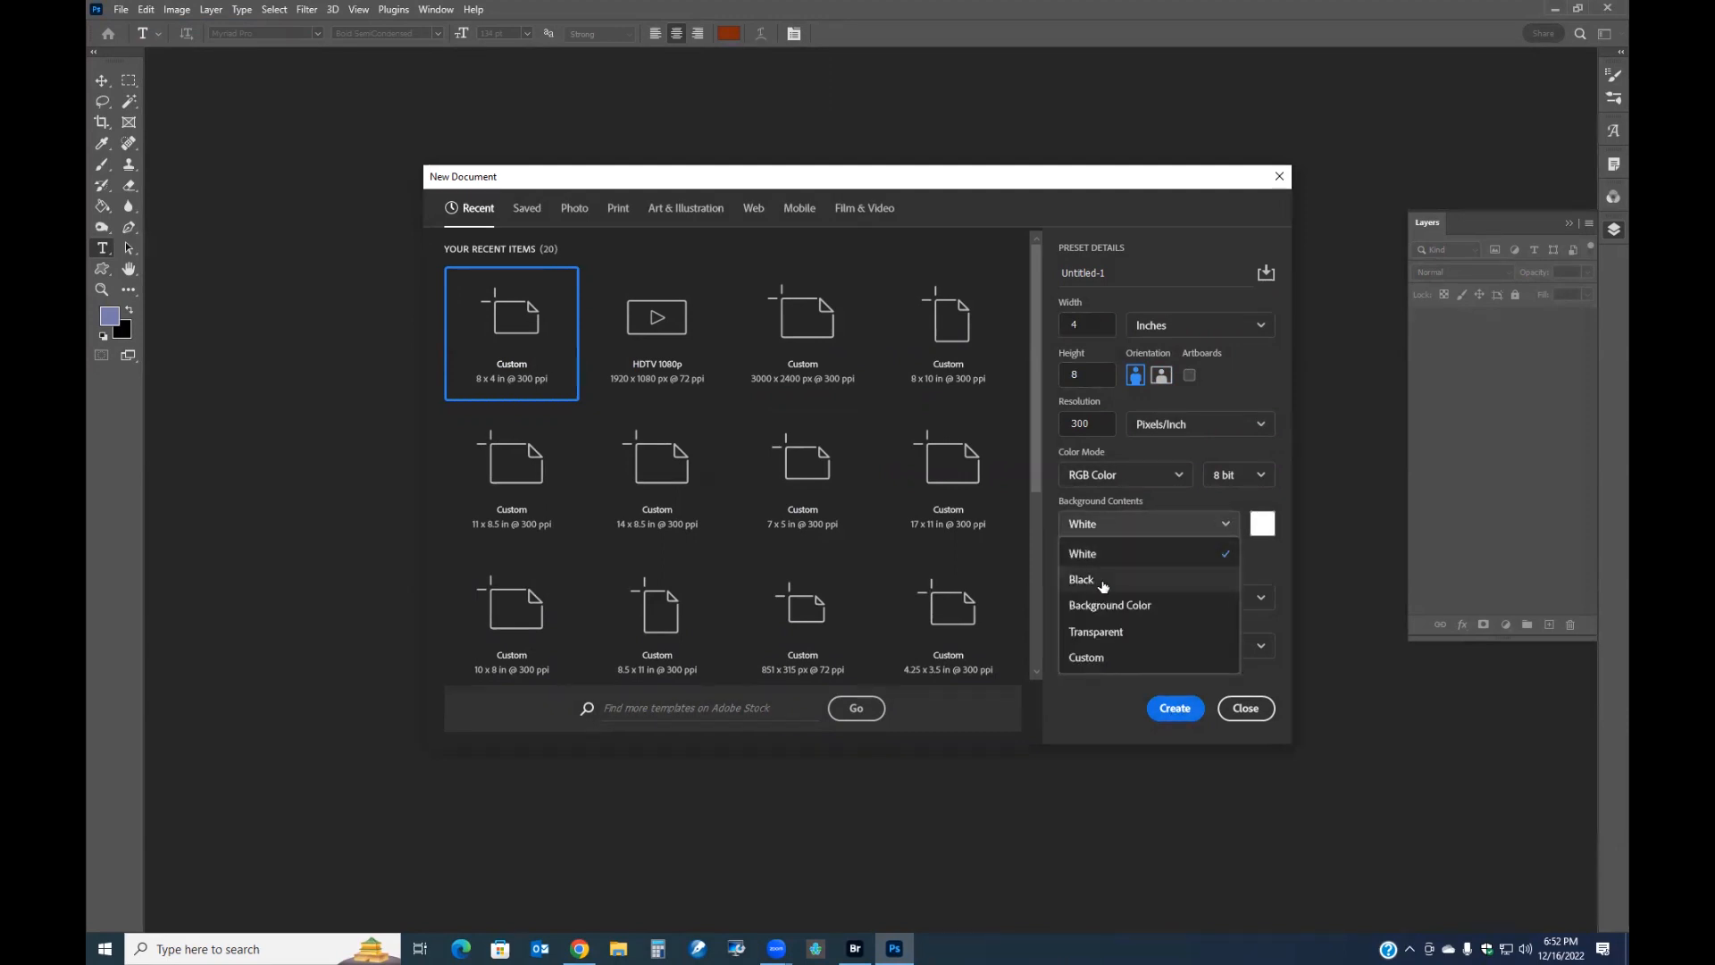
left_click(1104, 581)
left_click(1176, 708)
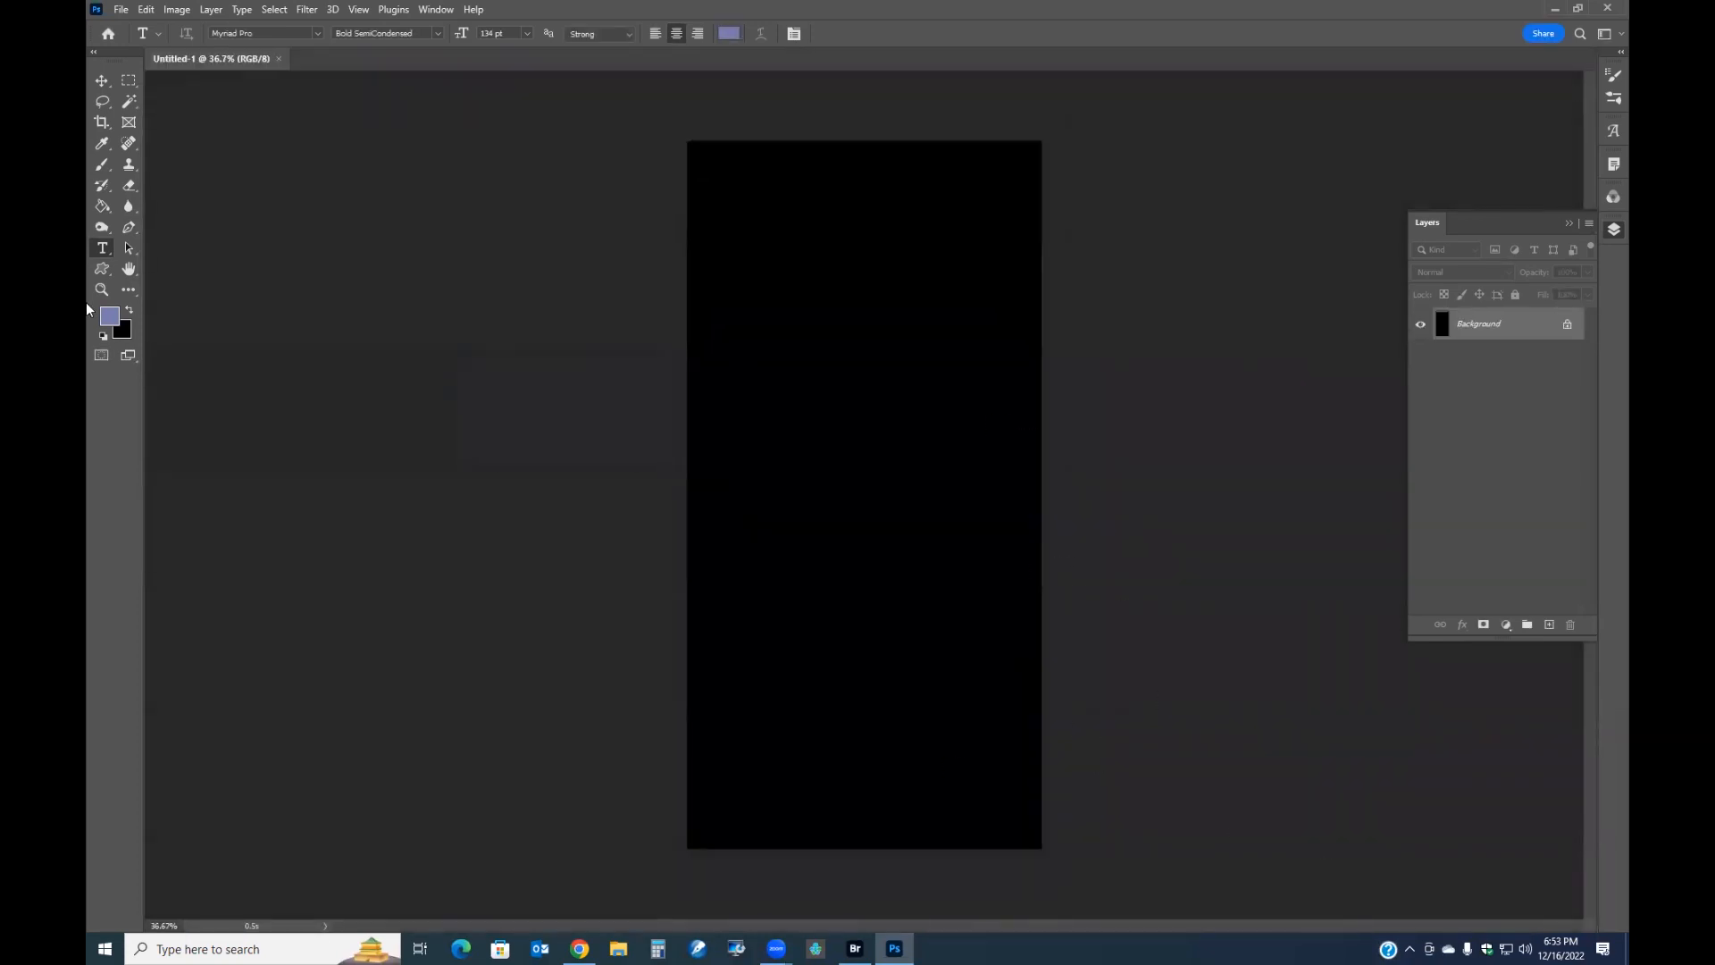
Activate the Rectangular Marquee tool and convert the locked background into a regular layer with the default name
left_click(128, 80)
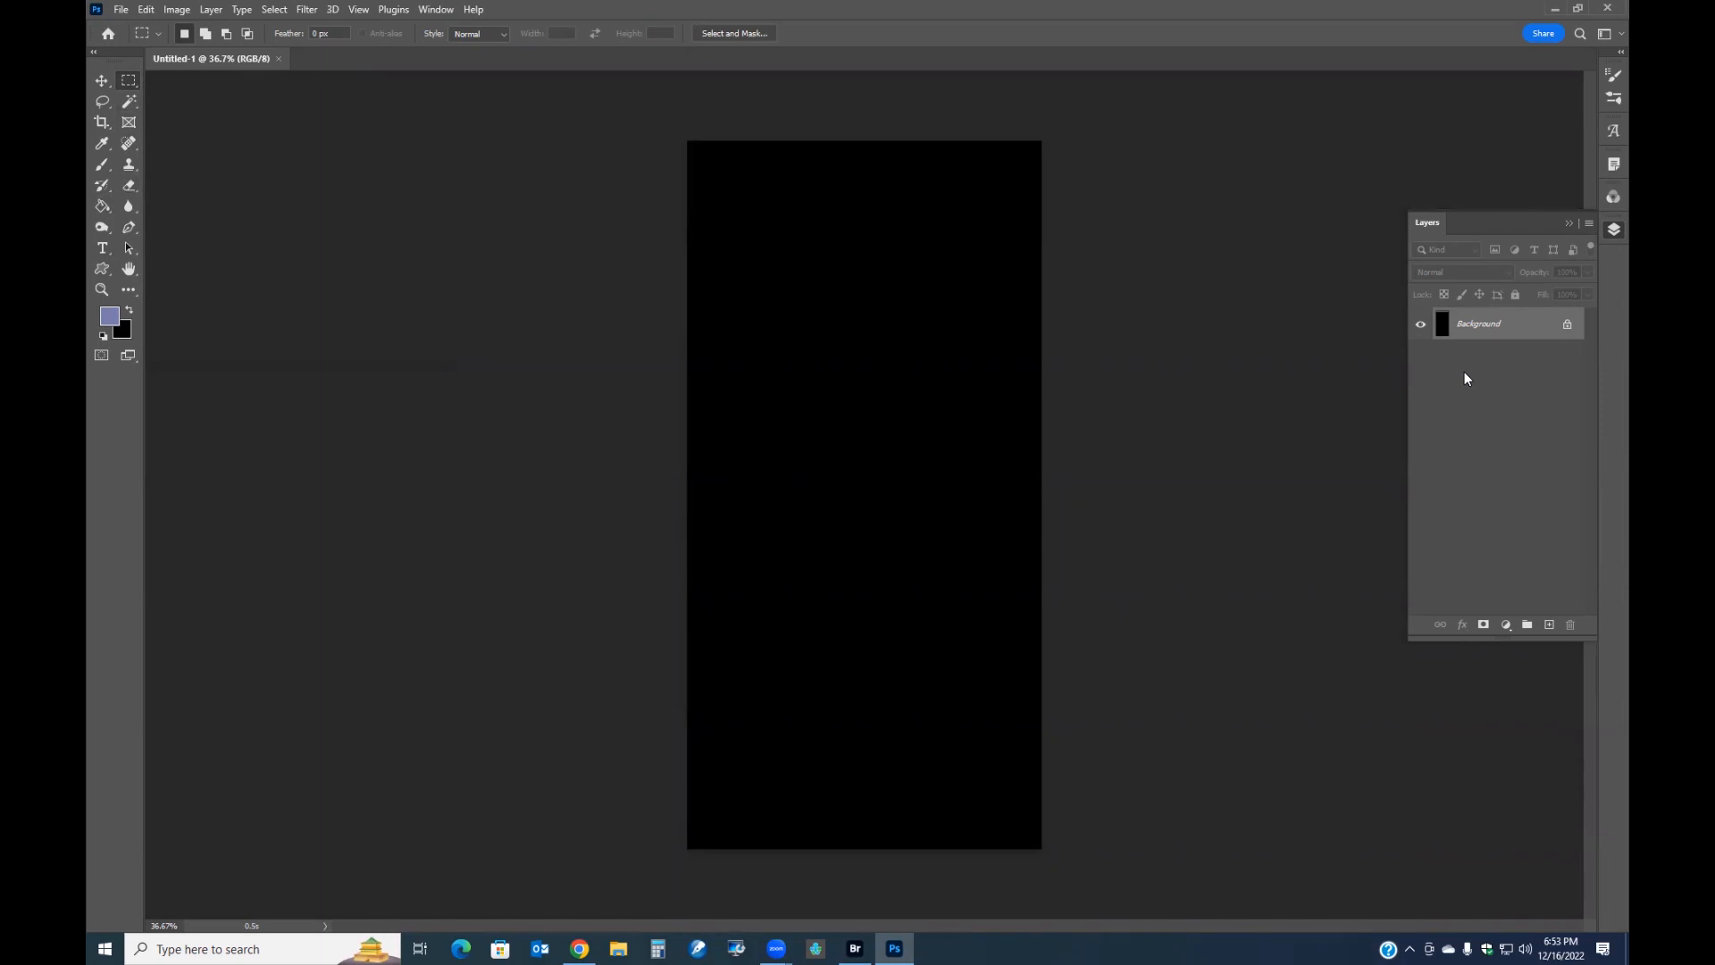
double_click(1487, 328)
left_click(989, 285)
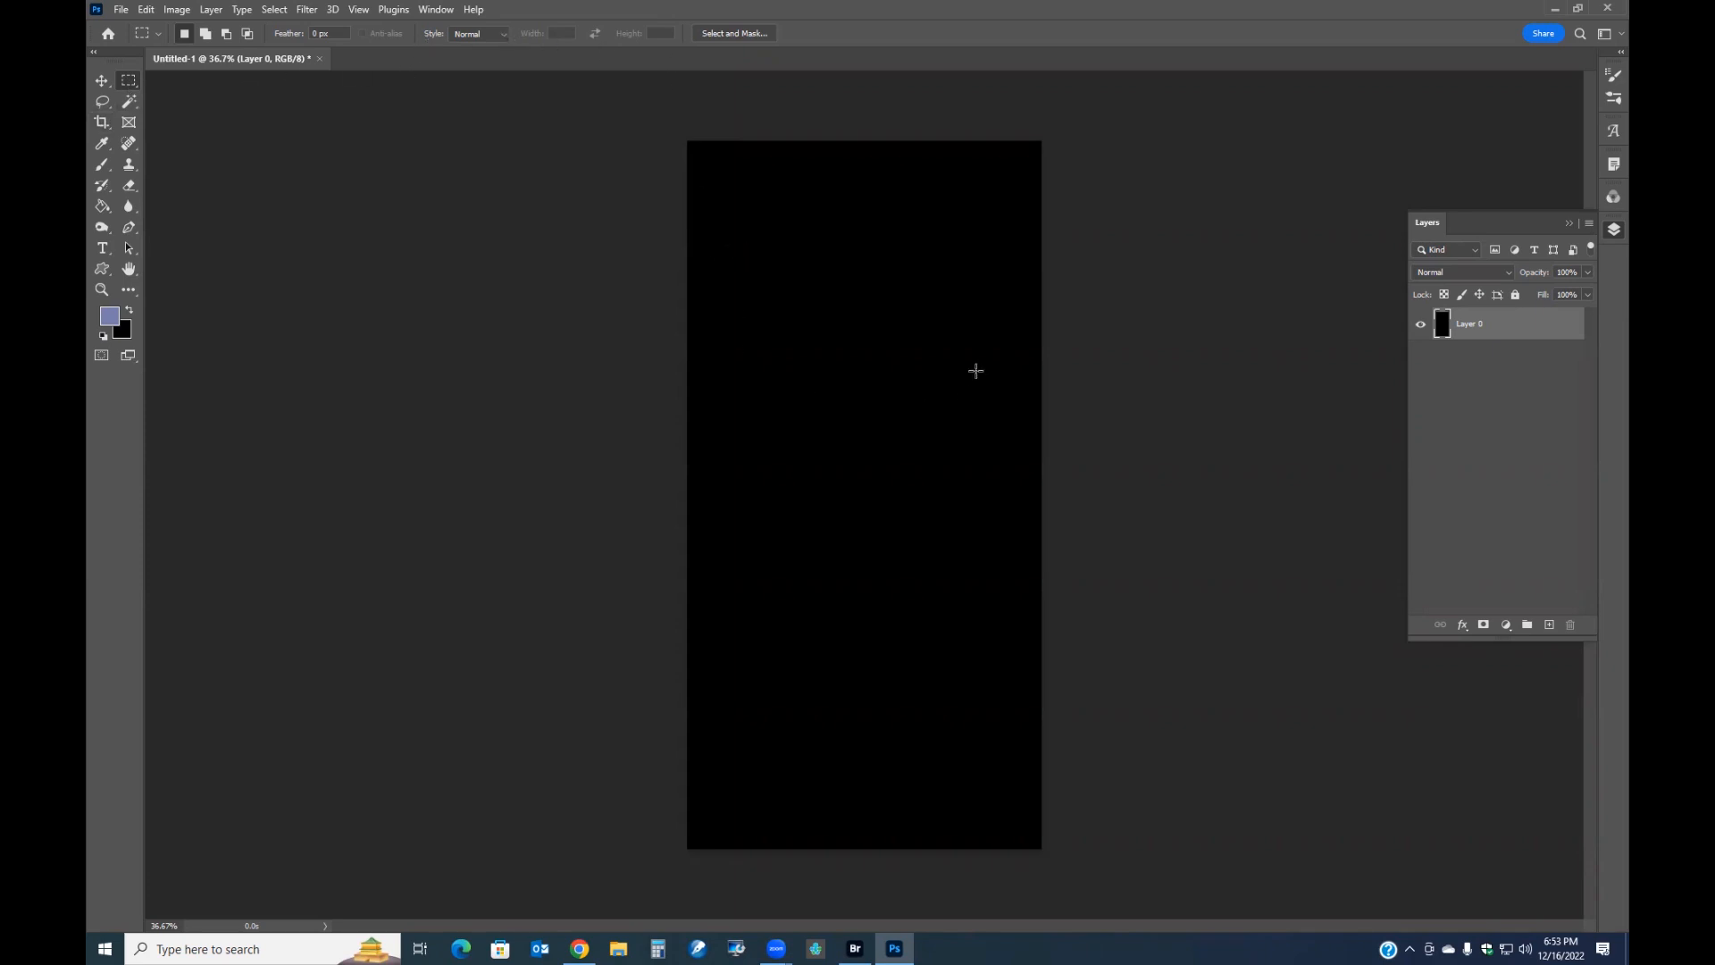
Set the marquee to a fixed ratio of 2 wide by 3 high and draw a large portrait selection on the black canvas
left_click(505, 33)
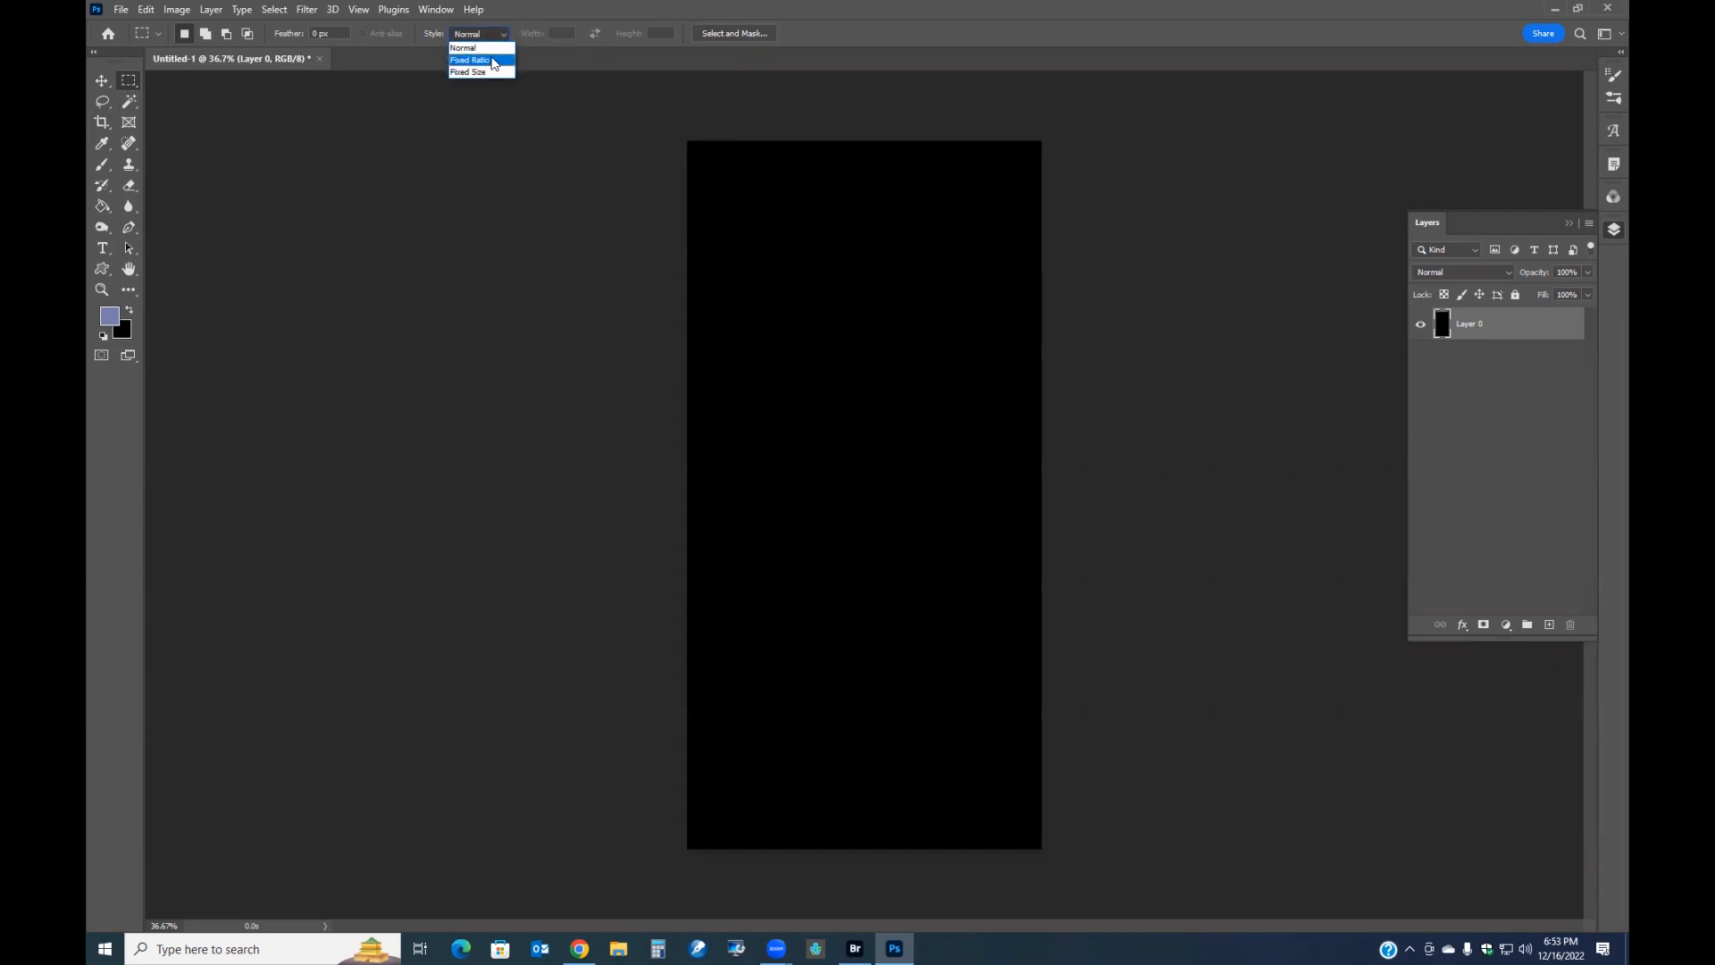
left_click(491, 61)
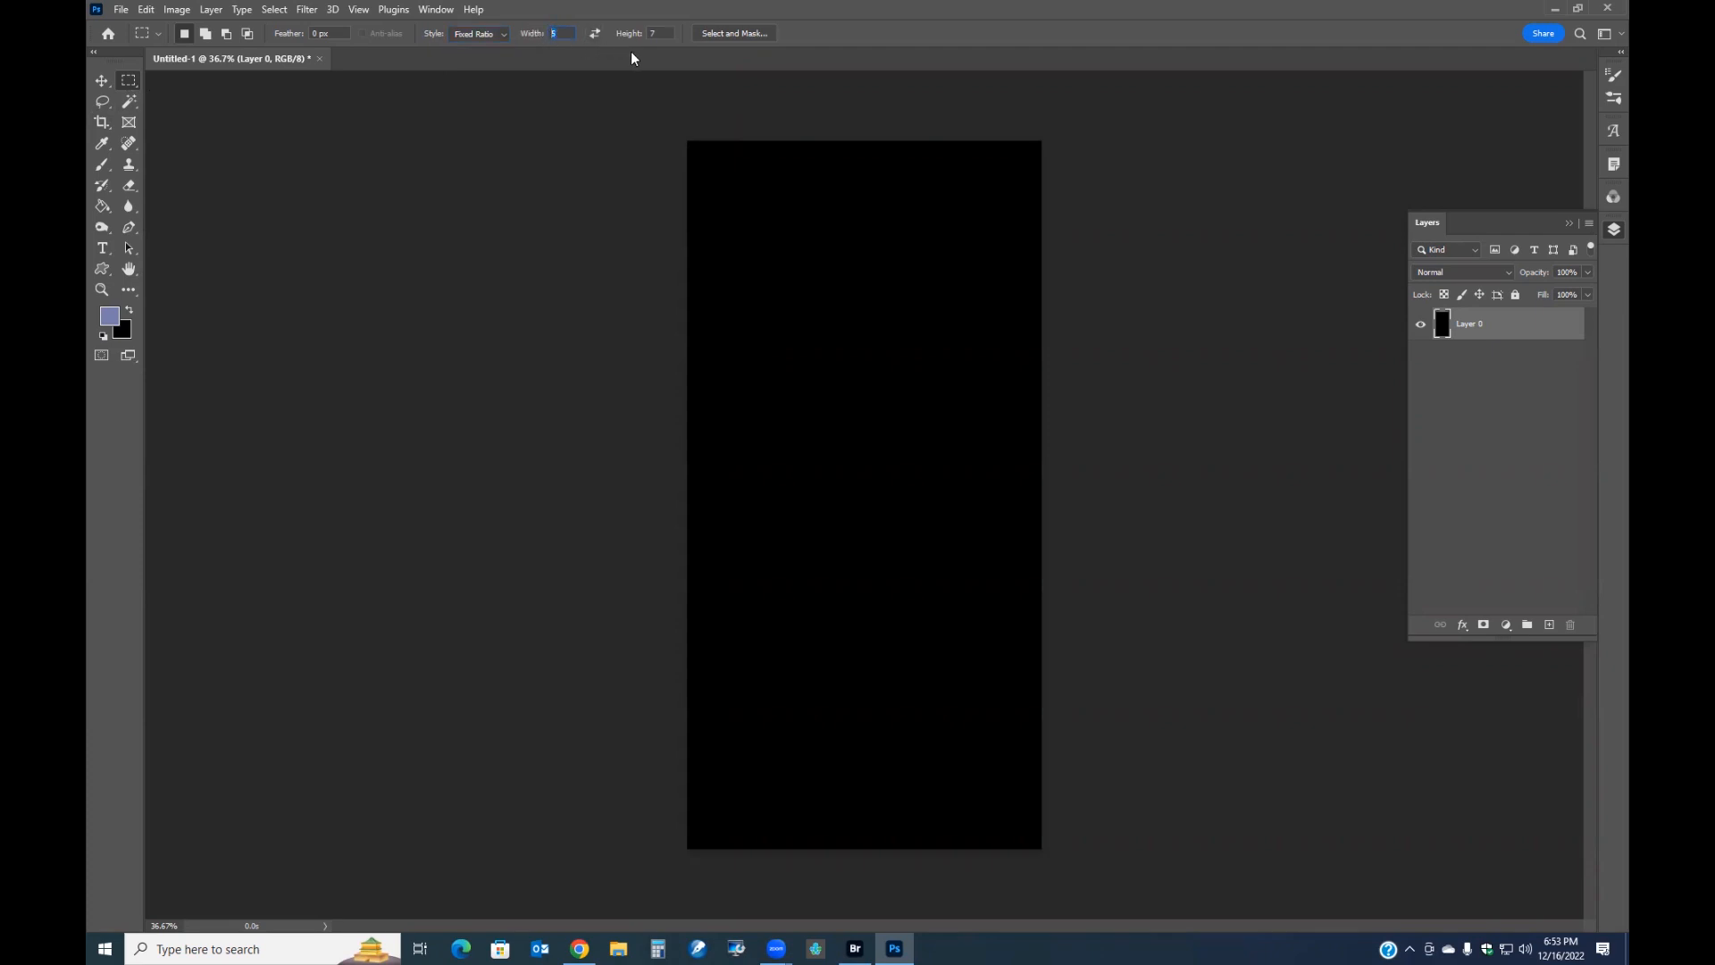
key("Tab")
type("3")
left_click_drag(747, 231, 1006, 720)
Nudge the selection up near the canvas's upper edge, delete the black inside it to cut a transparent window, and deselect
key("shift+Up")
key("shift+Up")
key("shift+Up")
key("Up")
key("Up")
key("Down")
key("Down")
key("Delete")
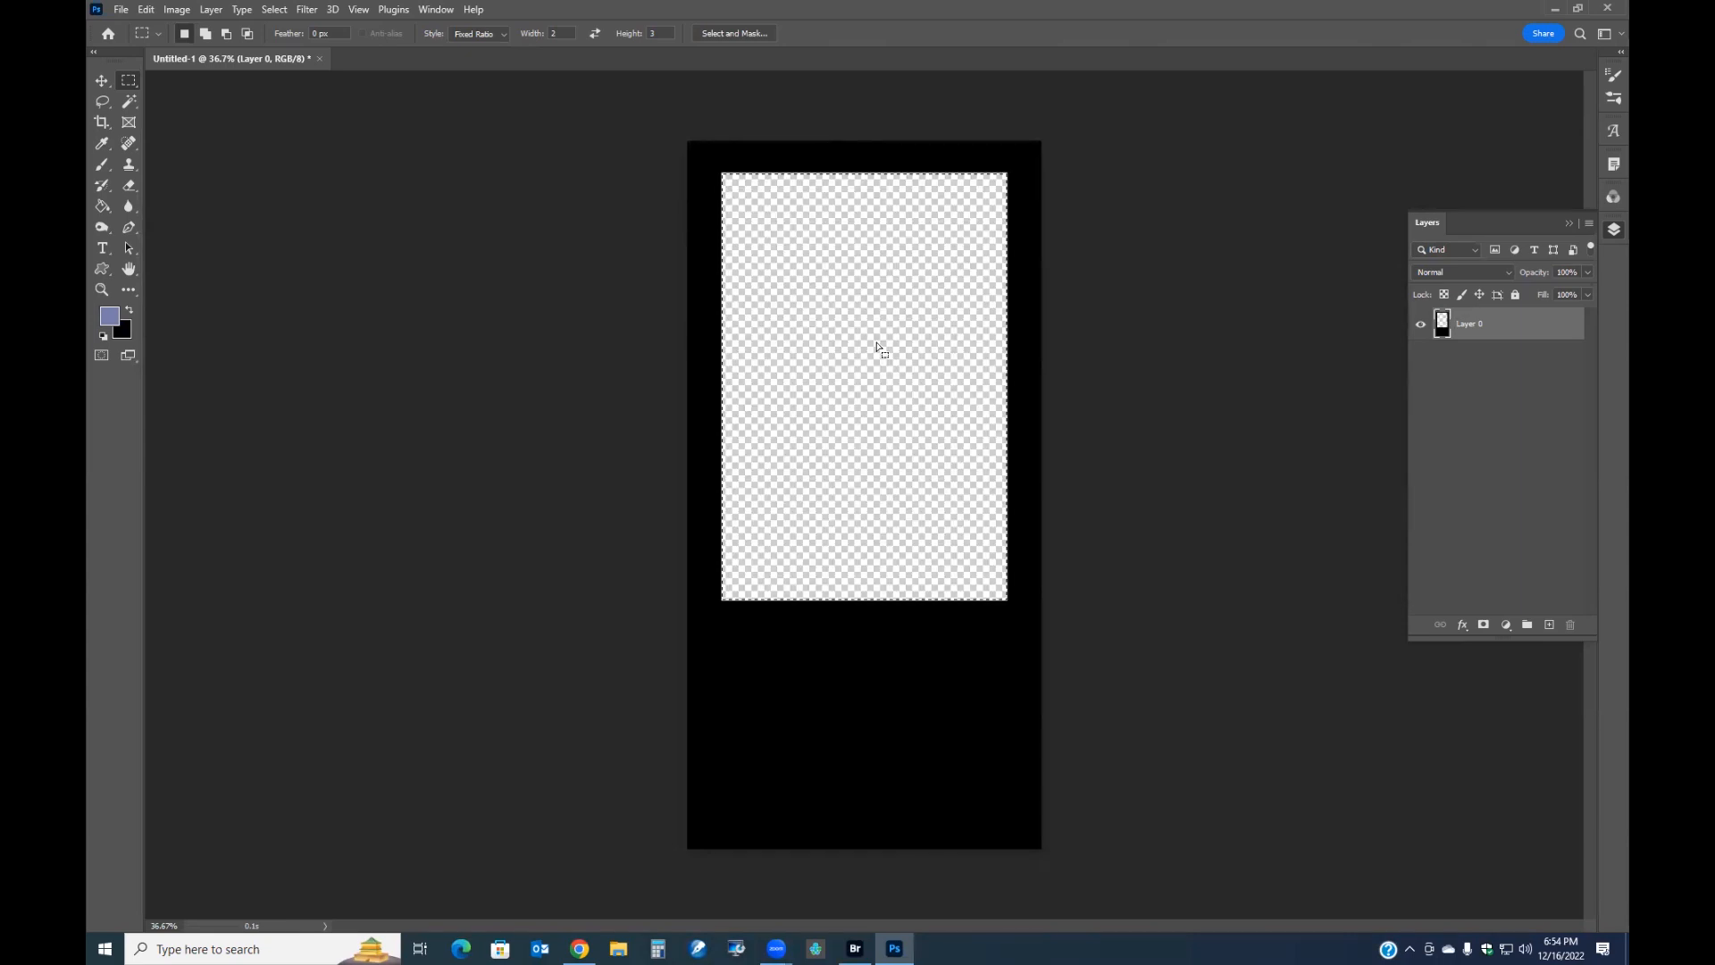
left_click(589, 325)
Switch to Bridge, find _MG_9055.CR2 in the 2022 - 12 folder and open it in Photoshop through Camera Raw
left_click(855, 946)
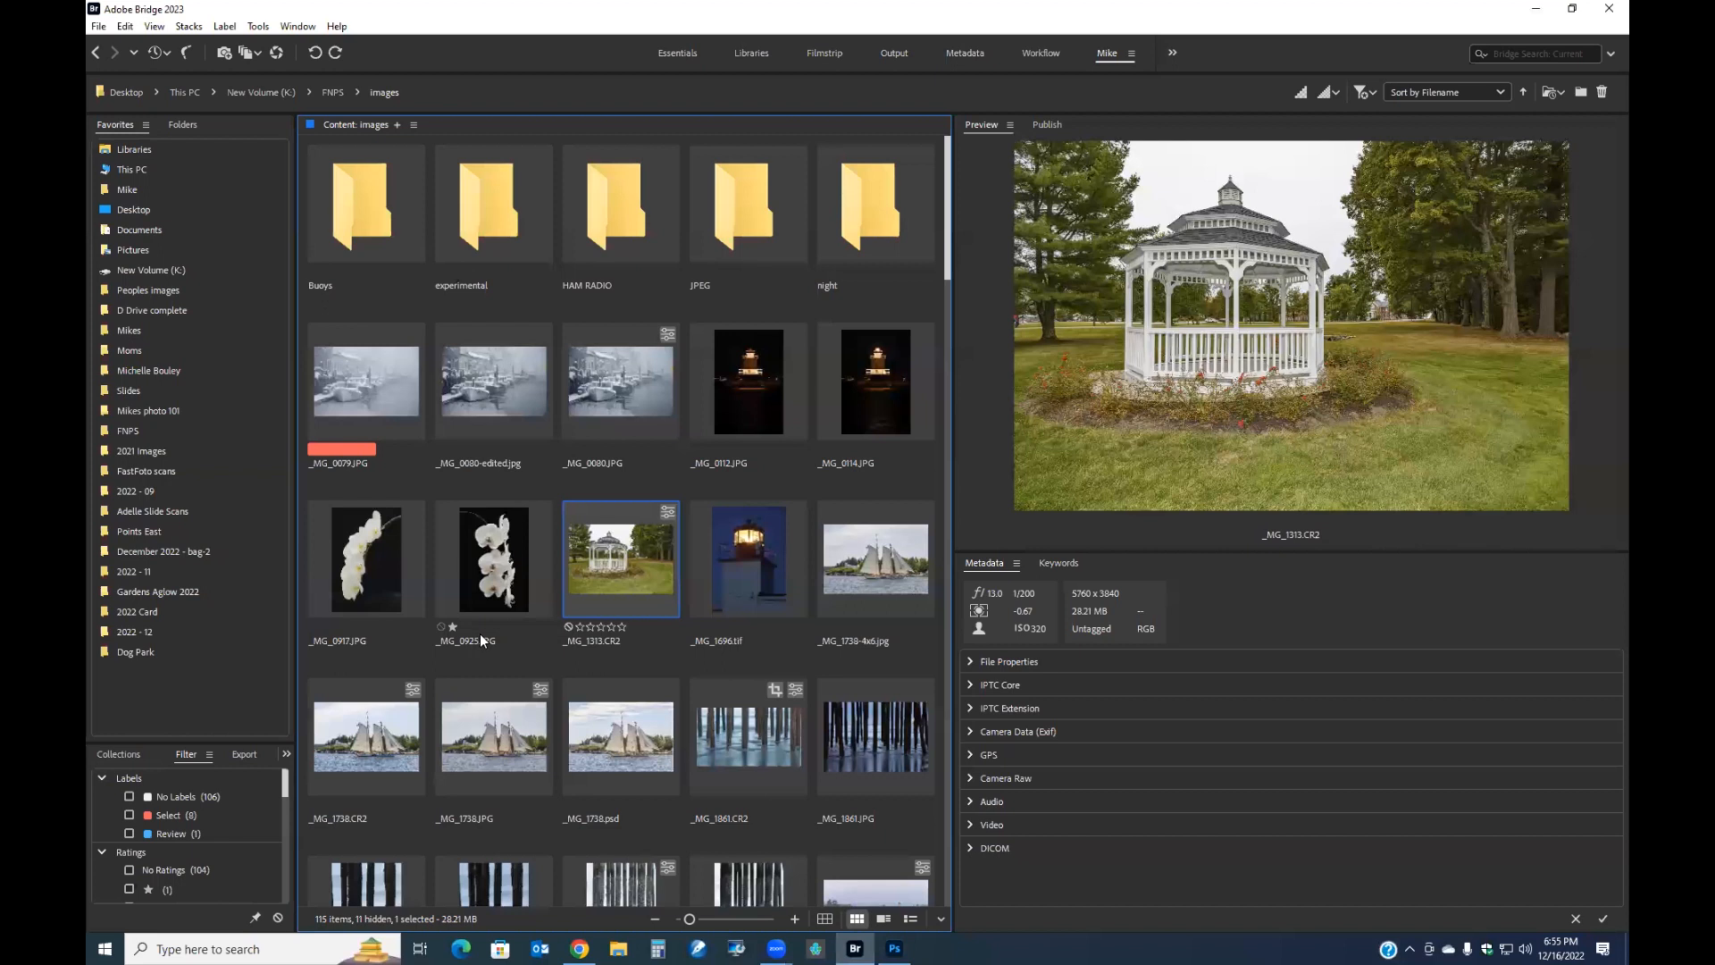
left_click(141, 631)
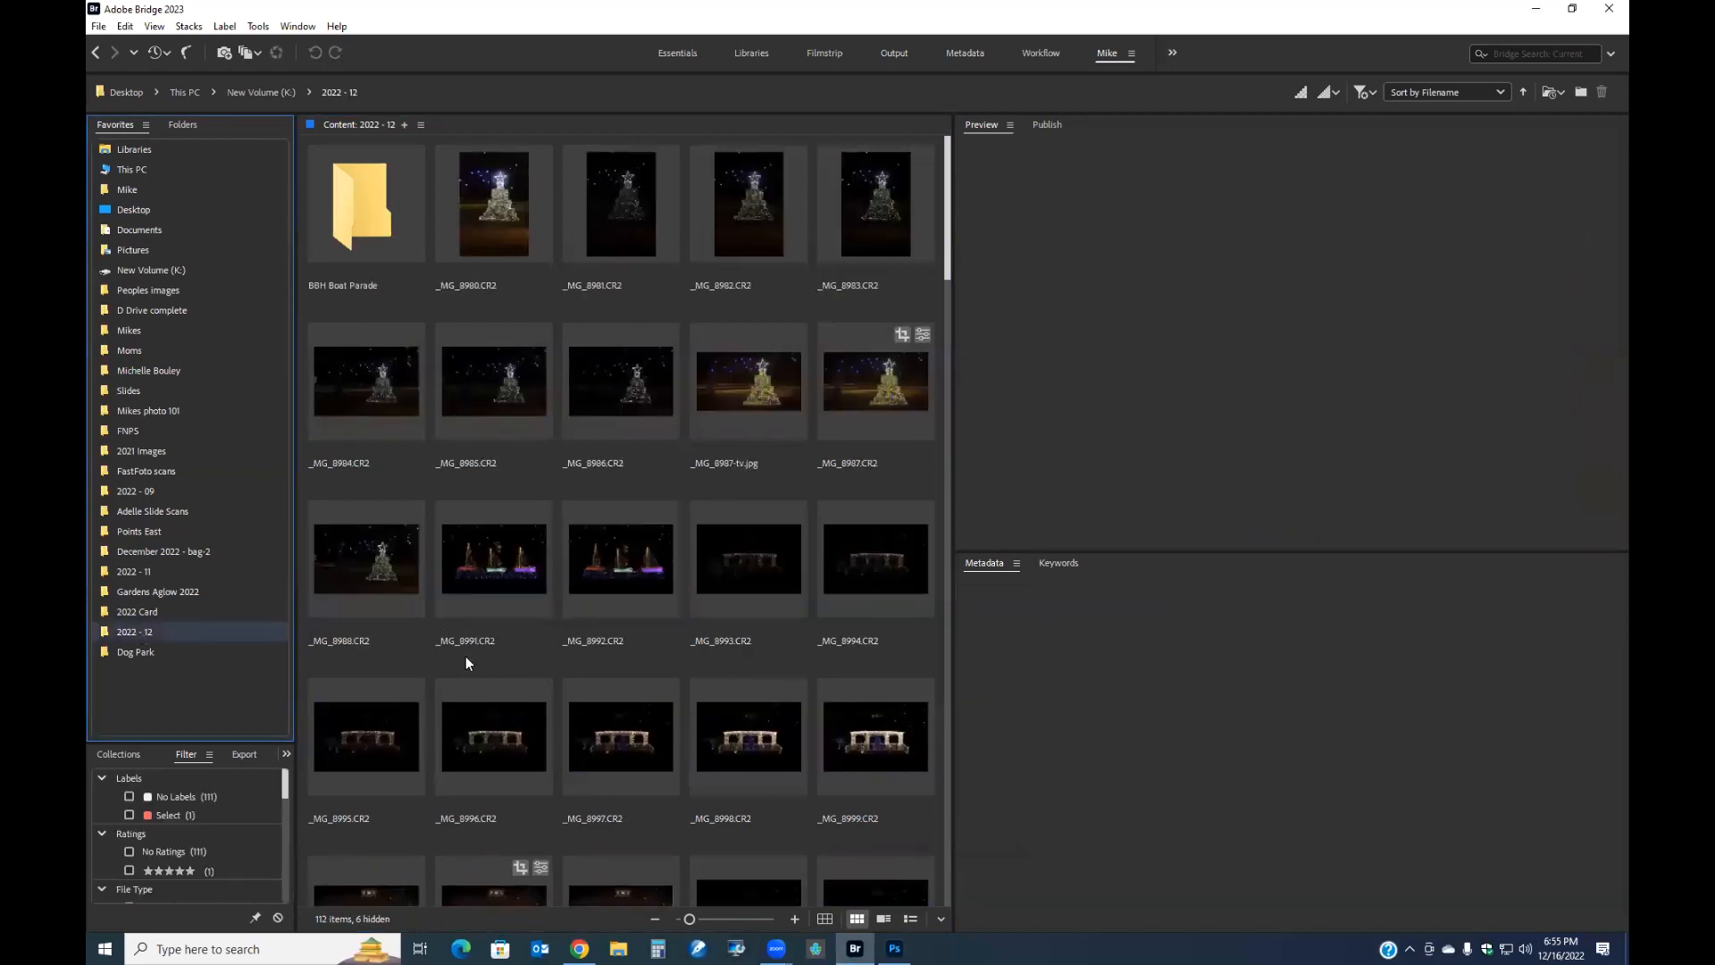
scroll(465, 661, "down", 8)
scroll(464, 656, "down", 4)
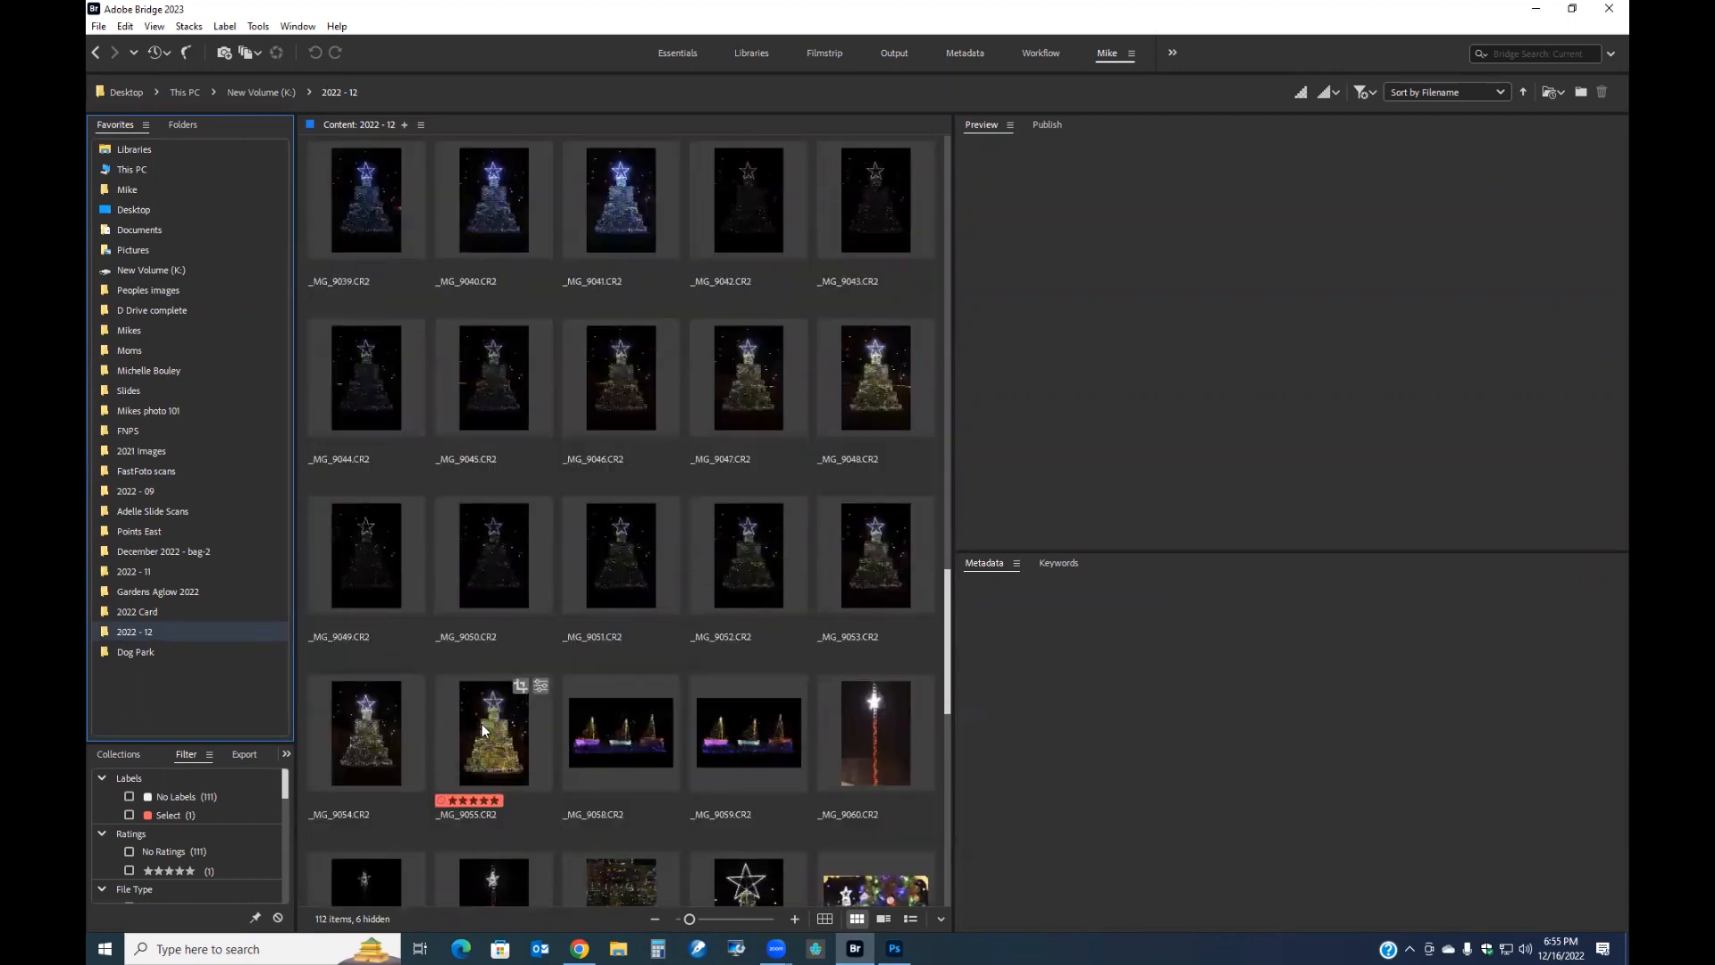
left_click(476, 729)
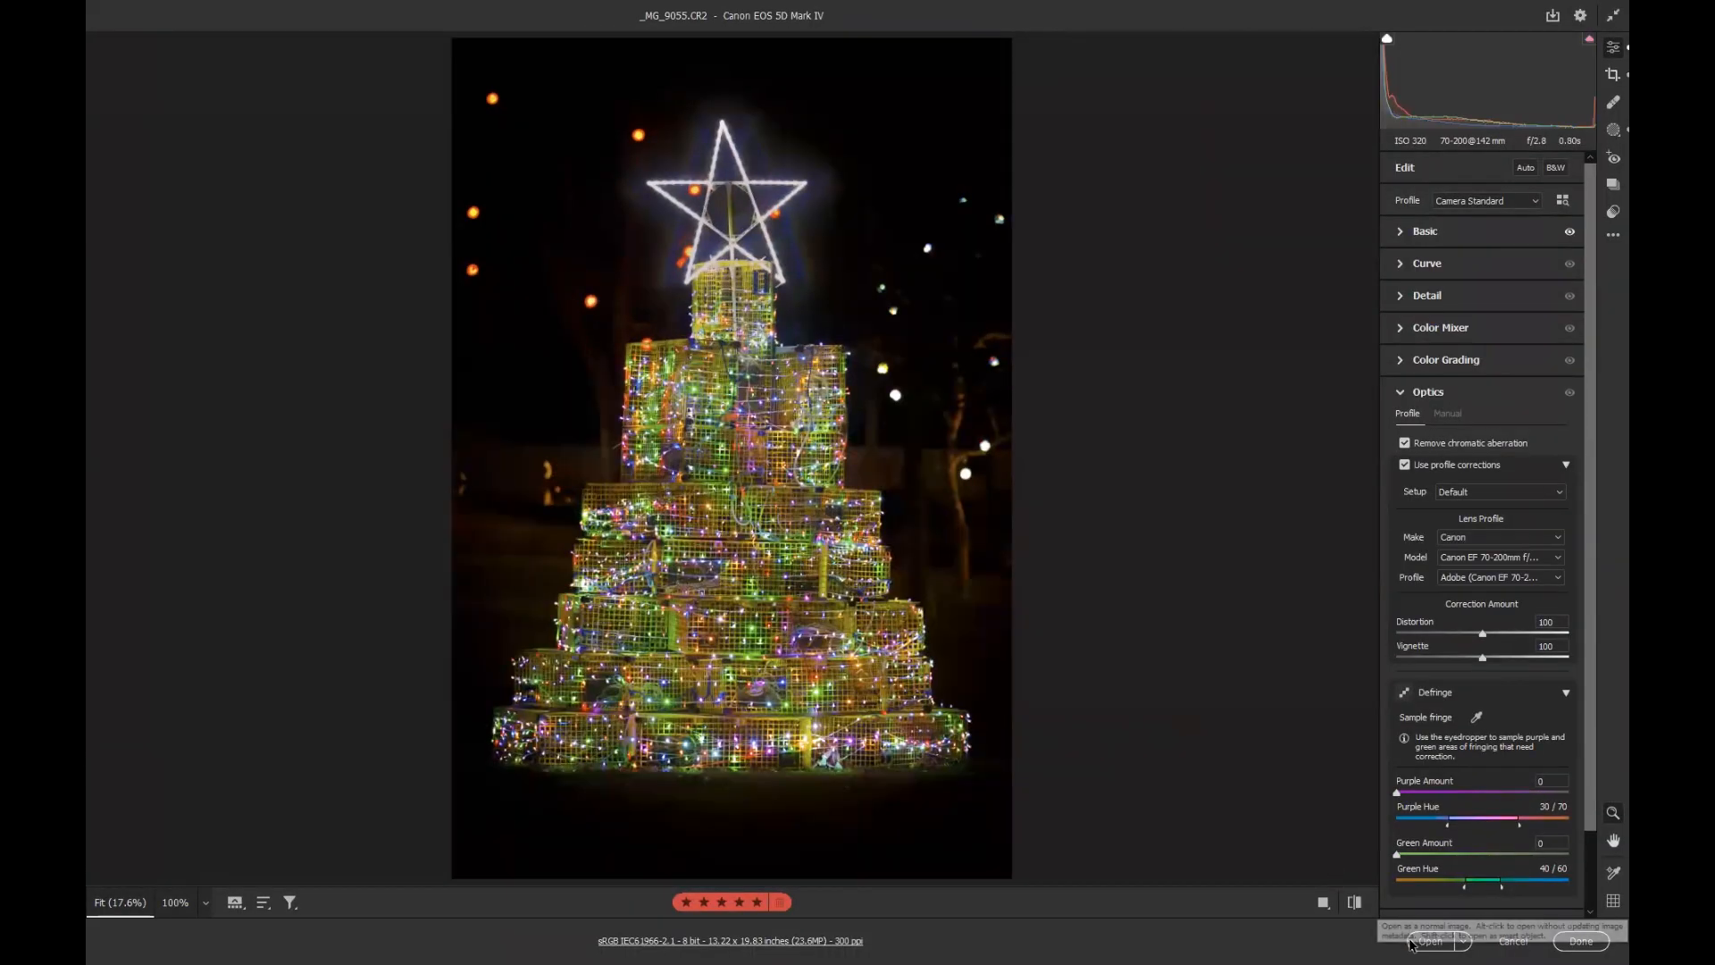
left_click(1432, 942)
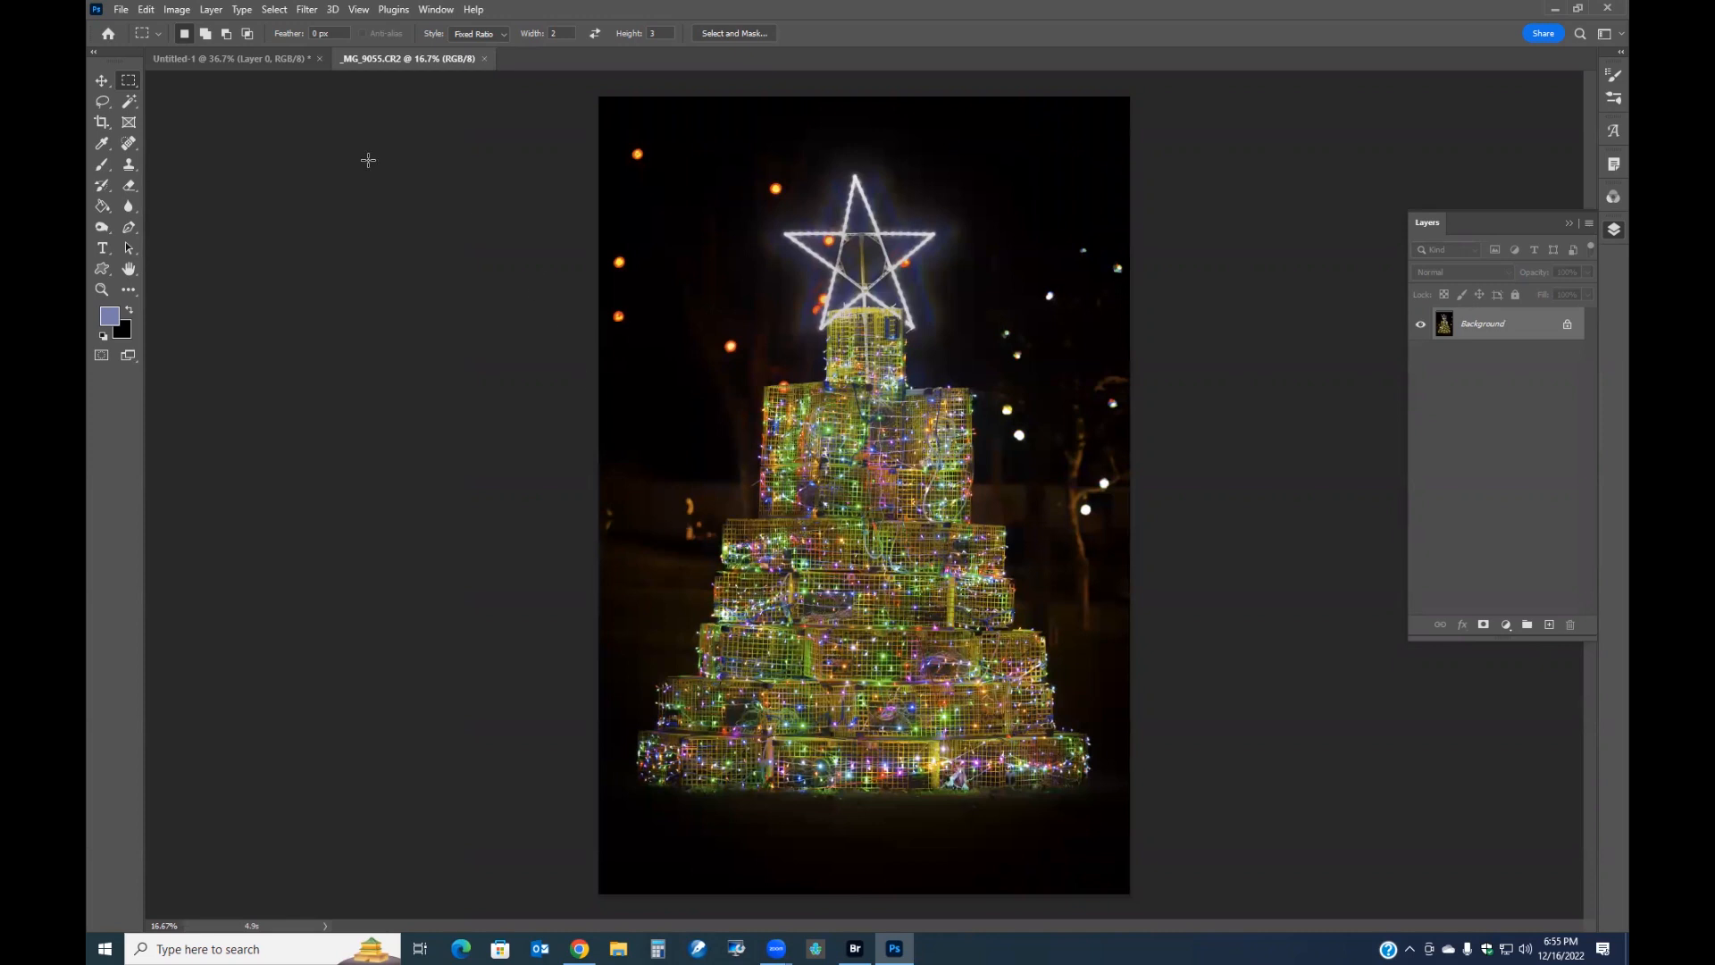
Resize the lighted tree photo to 4 inches wide by 6 inches high at 300 pixels/inch
left_click(183, 11)
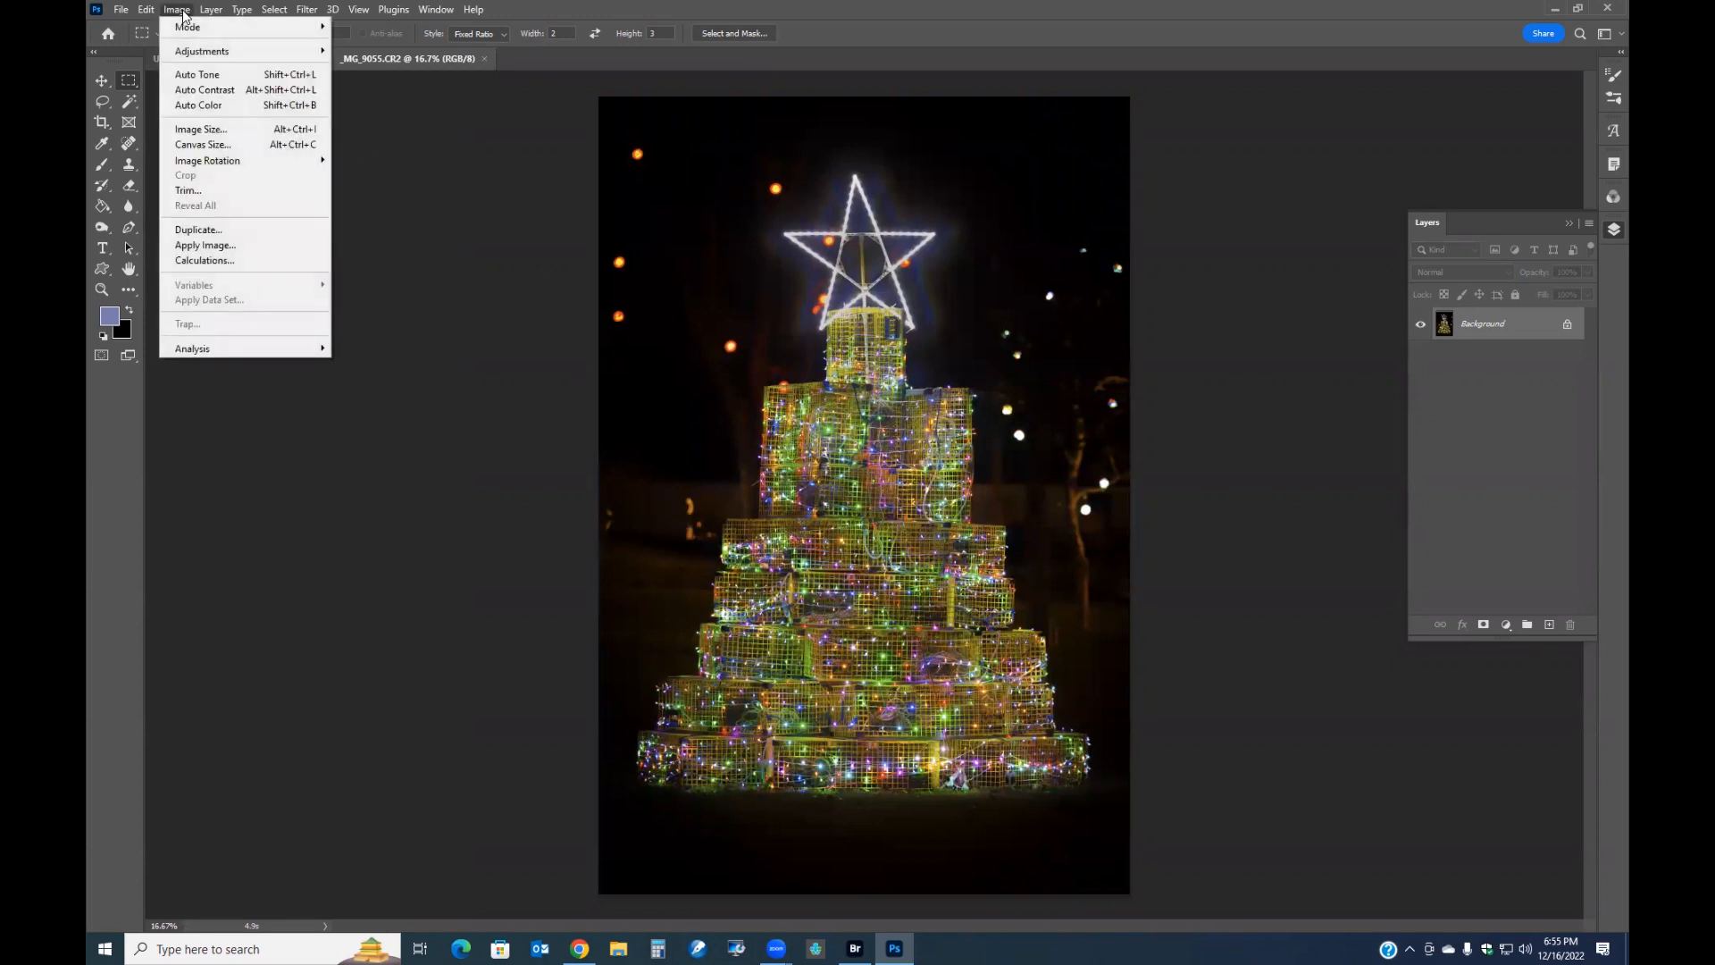
left_click(215, 128)
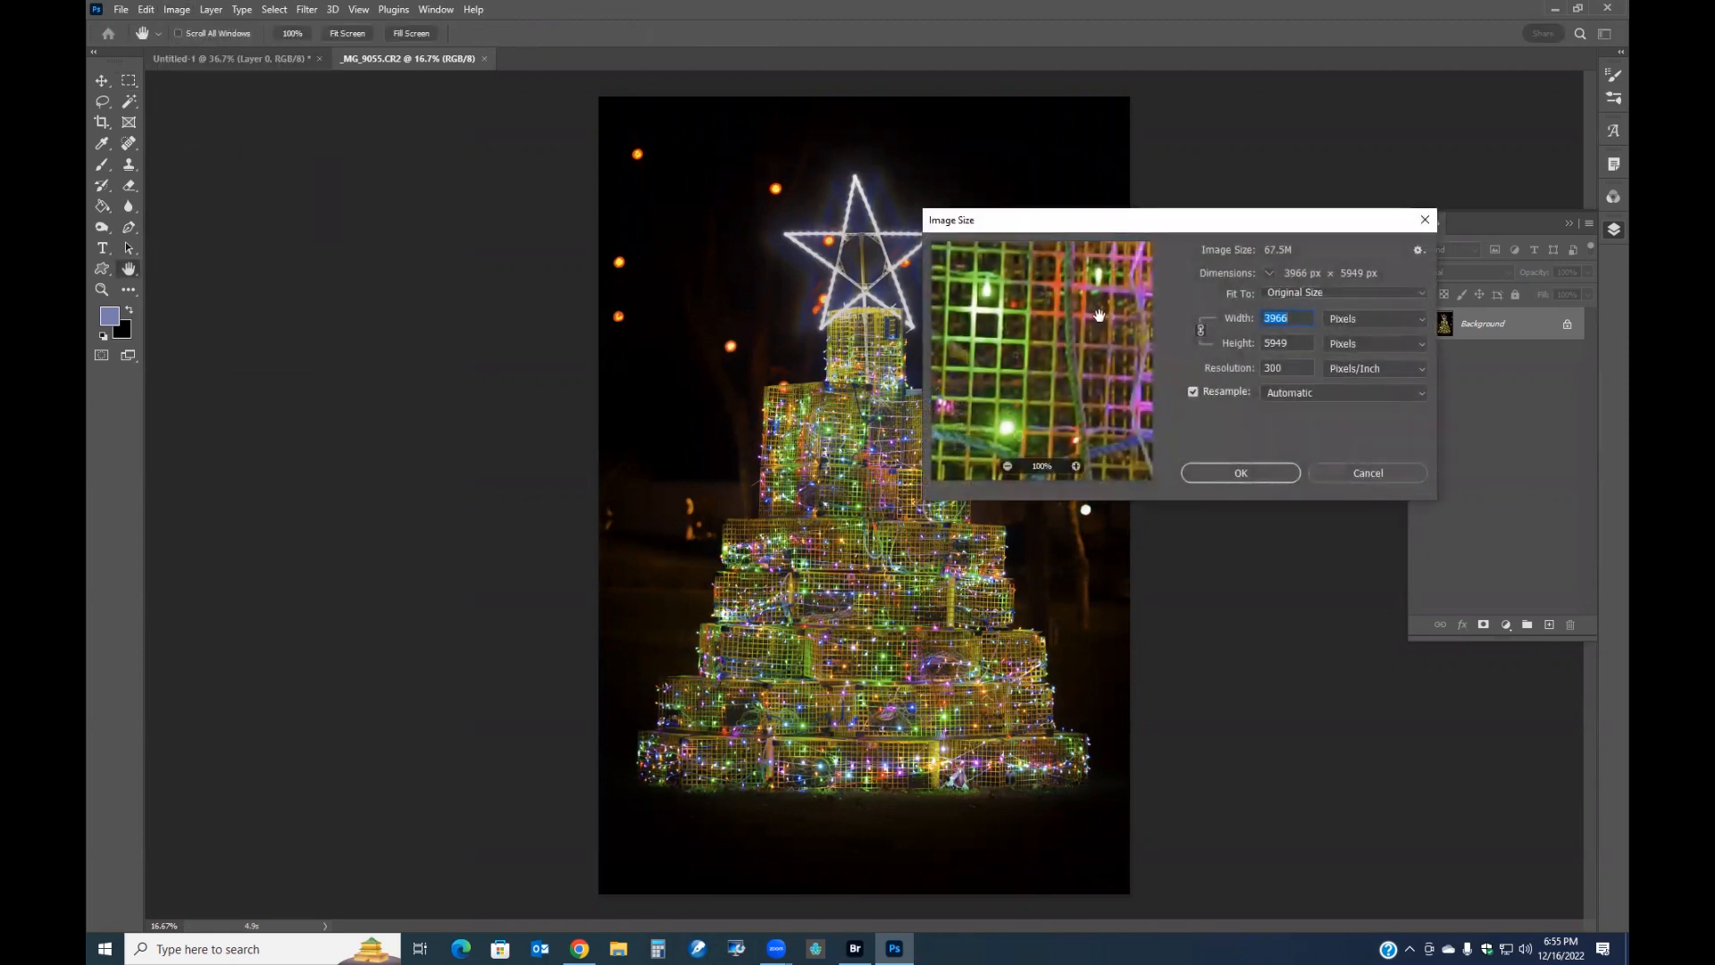
left_click(1384, 318)
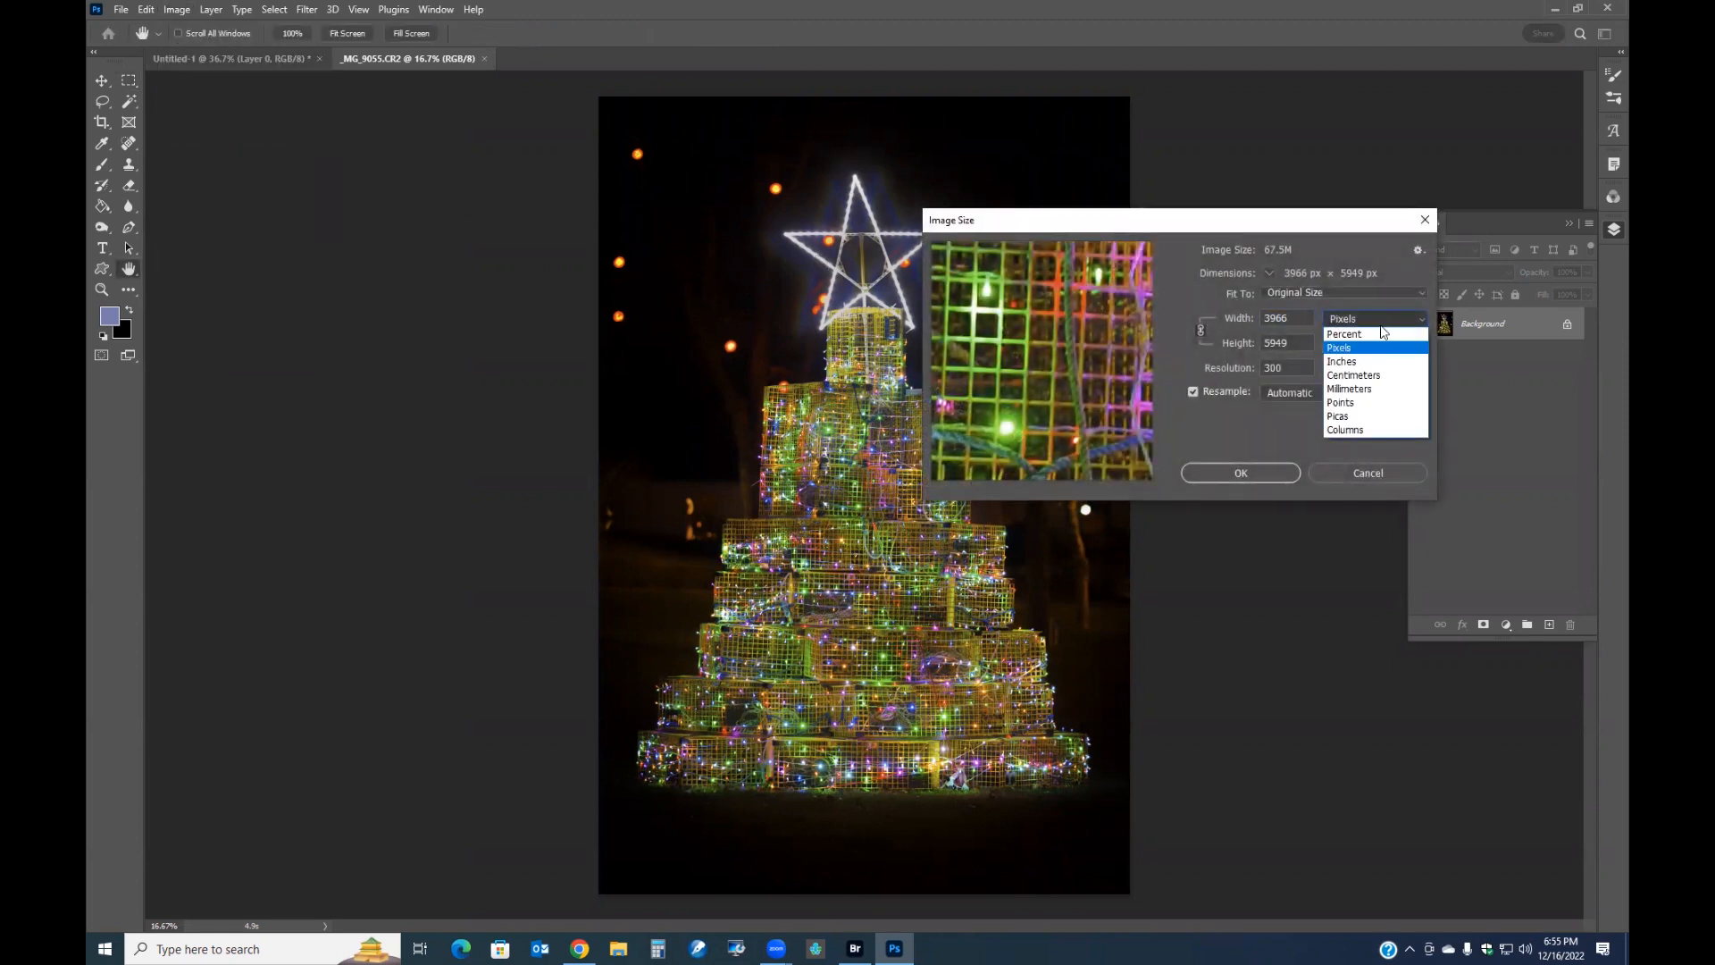
left_click(1364, 362)
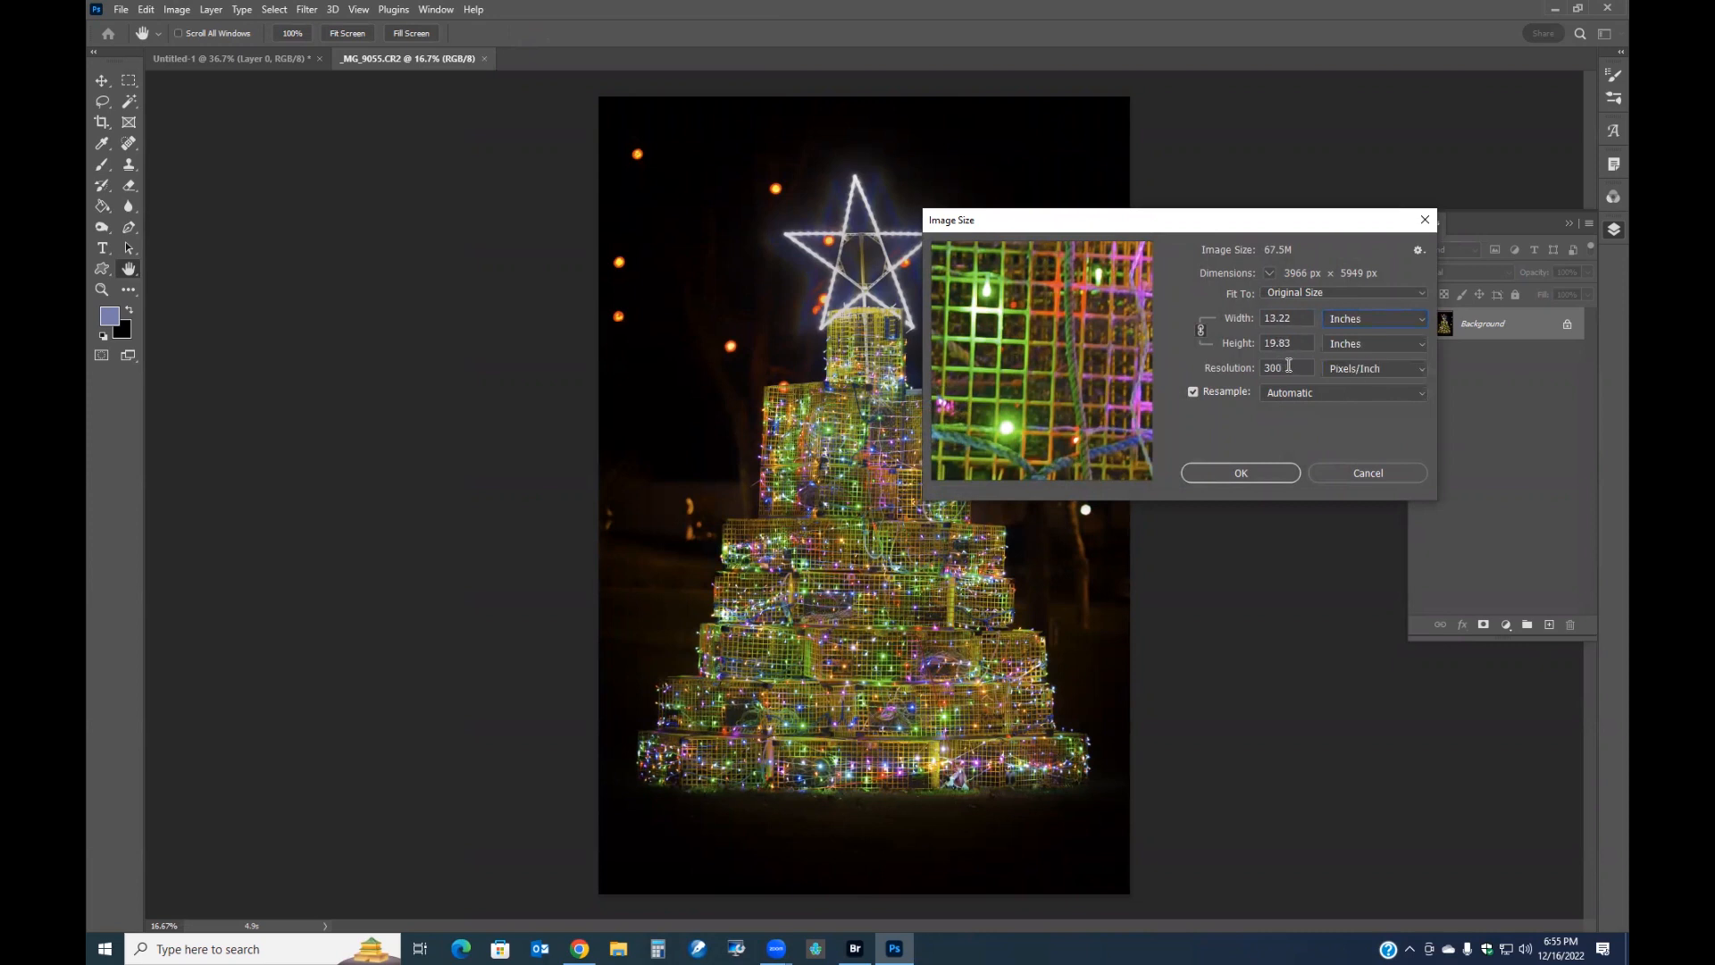
double_click(1300, 319)
type("4")
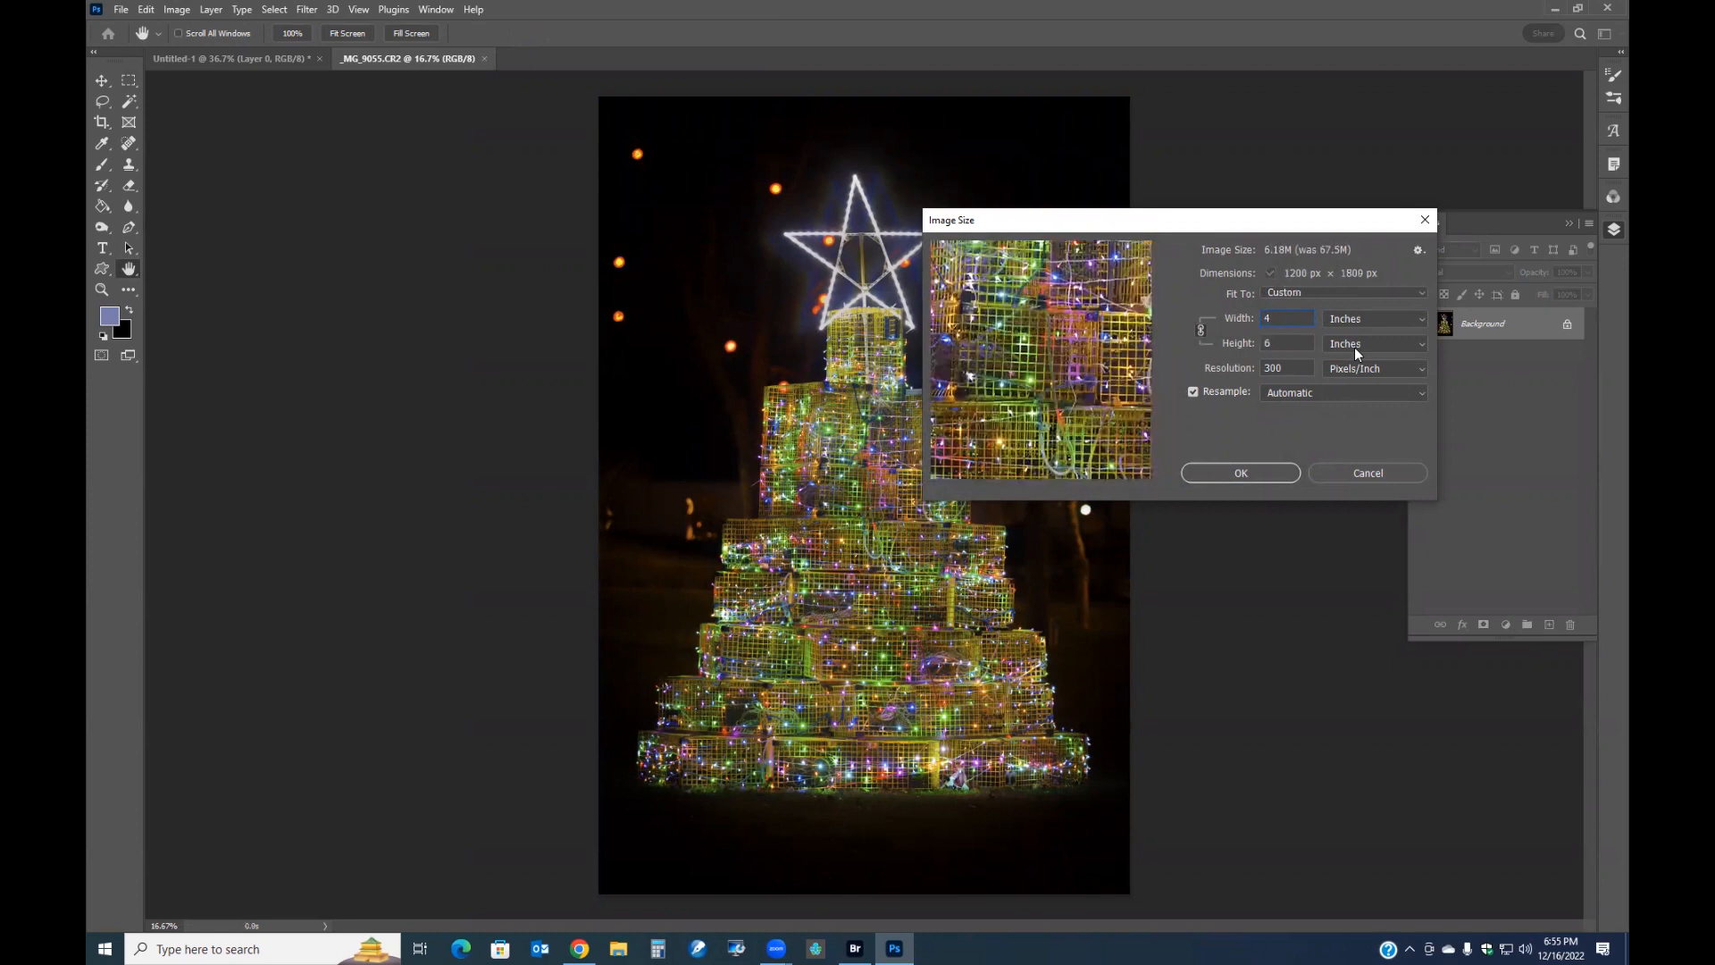
left_click(1251, 473)
scroll(1061, 440, "up", 5)
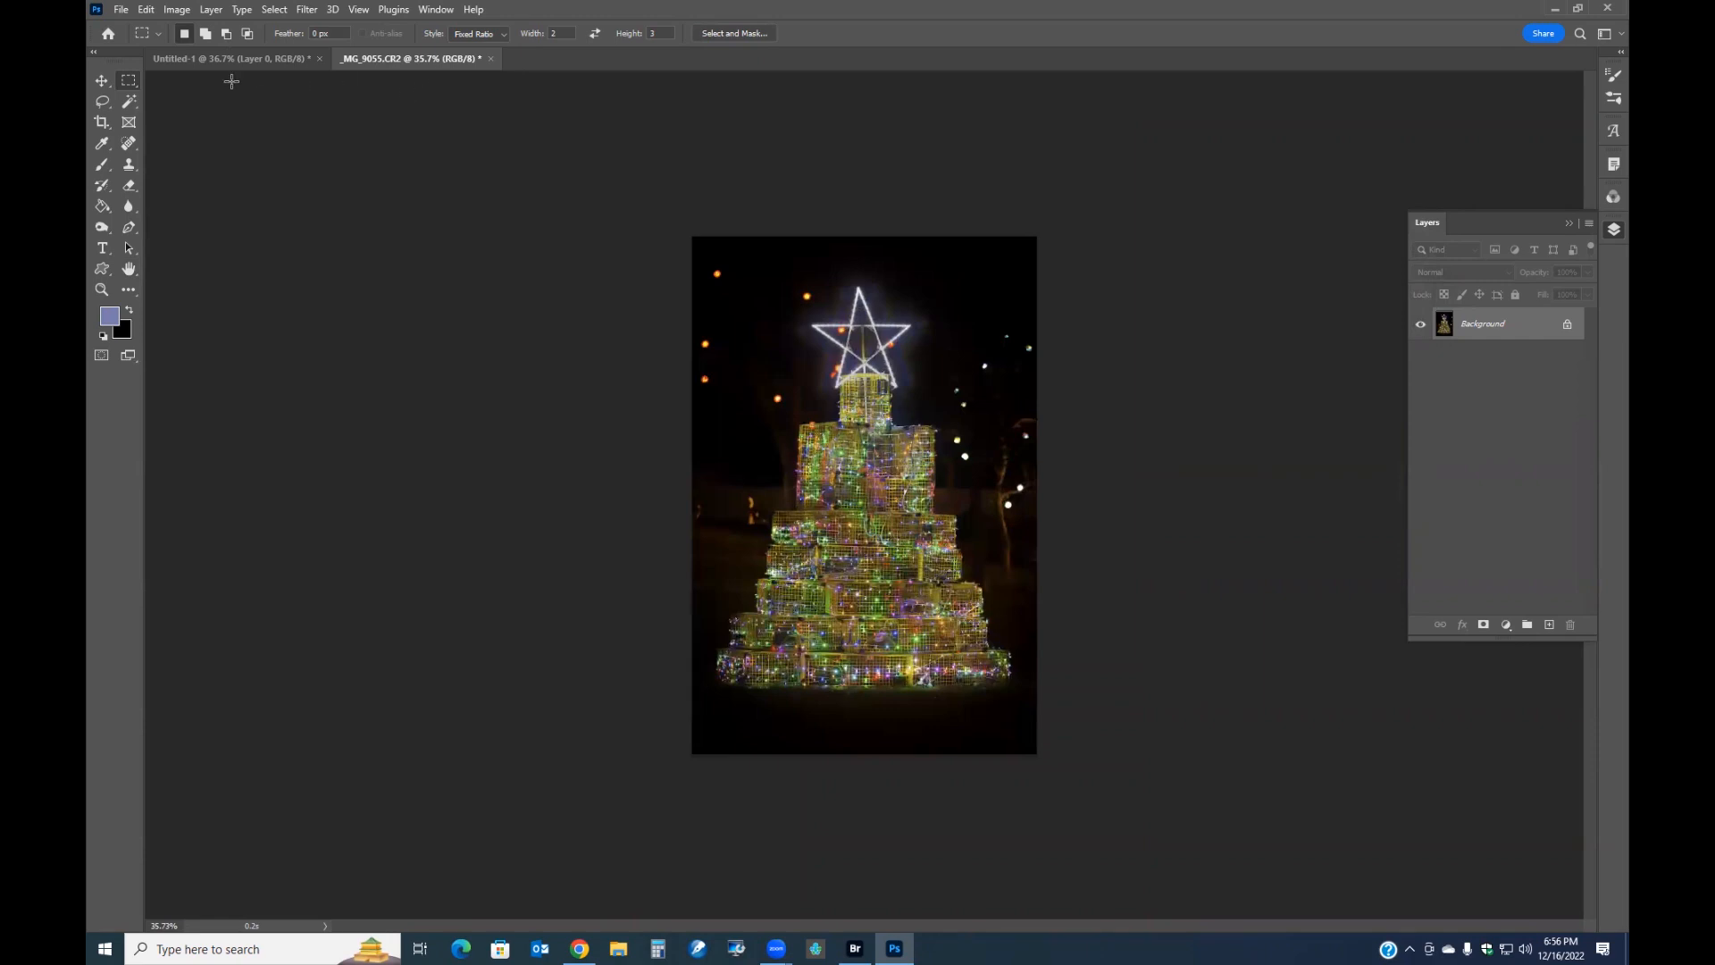
Float the tree photo in its own window, copy its layer into the Untitled-1 document, and close the photo without saving
left_click(275, 61)
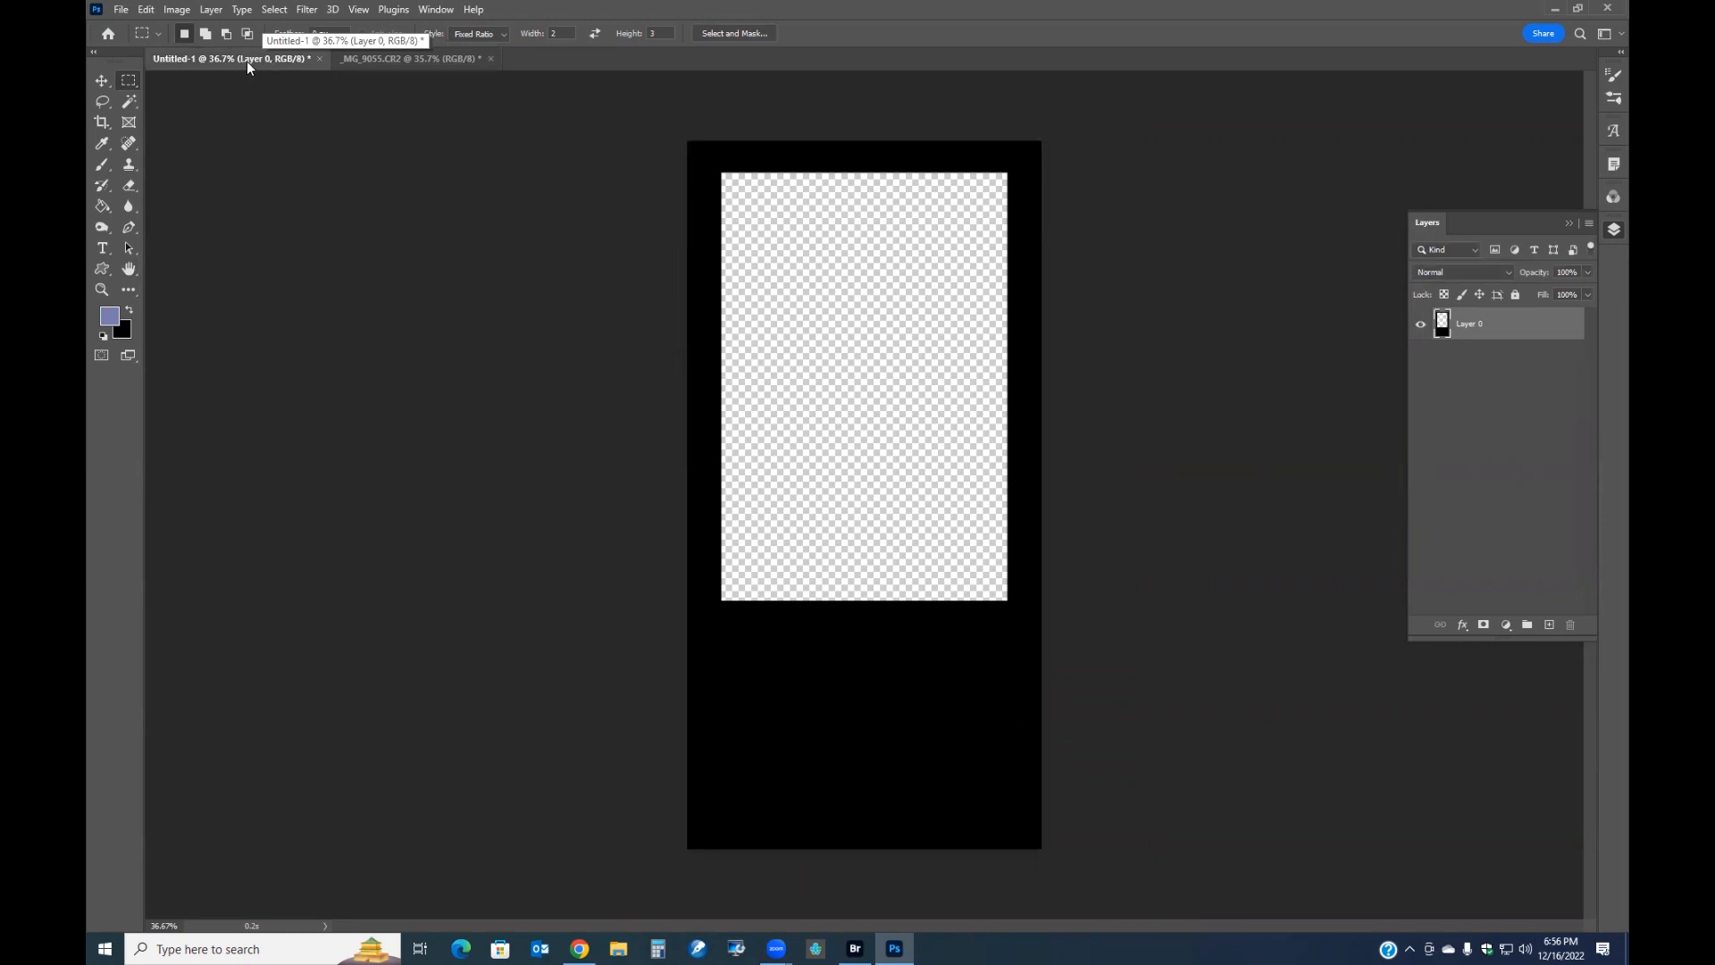
left_click(409, 58)
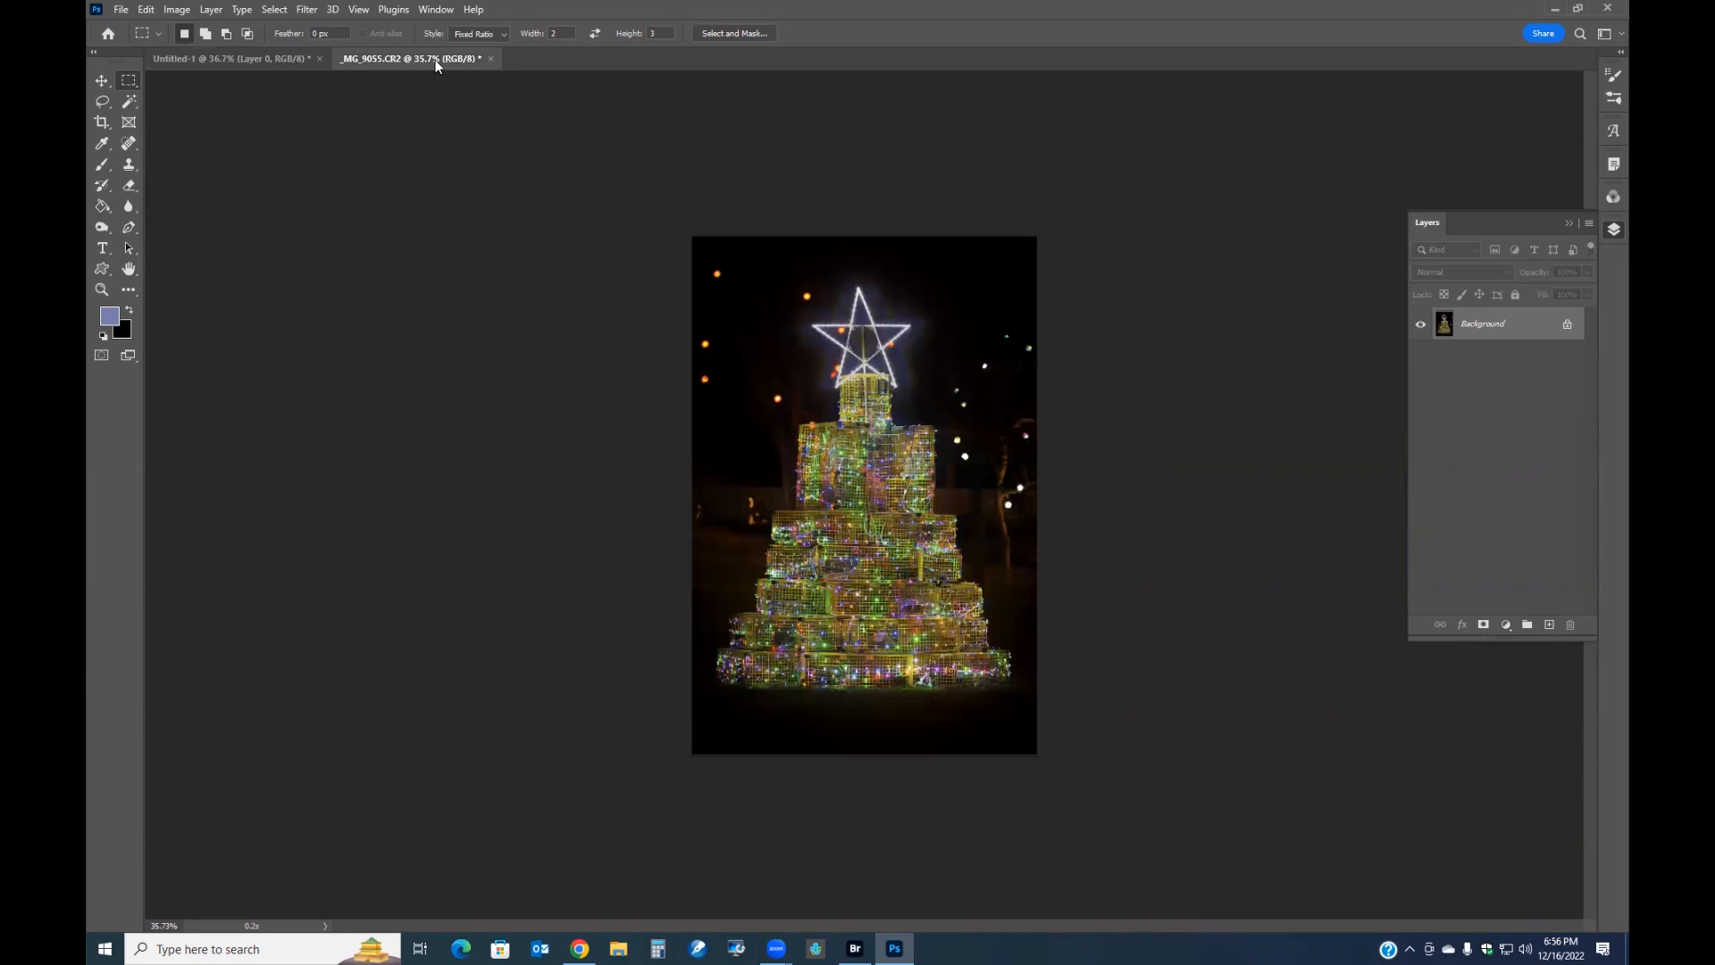
left_click_drag(437, 65, 405, 508)
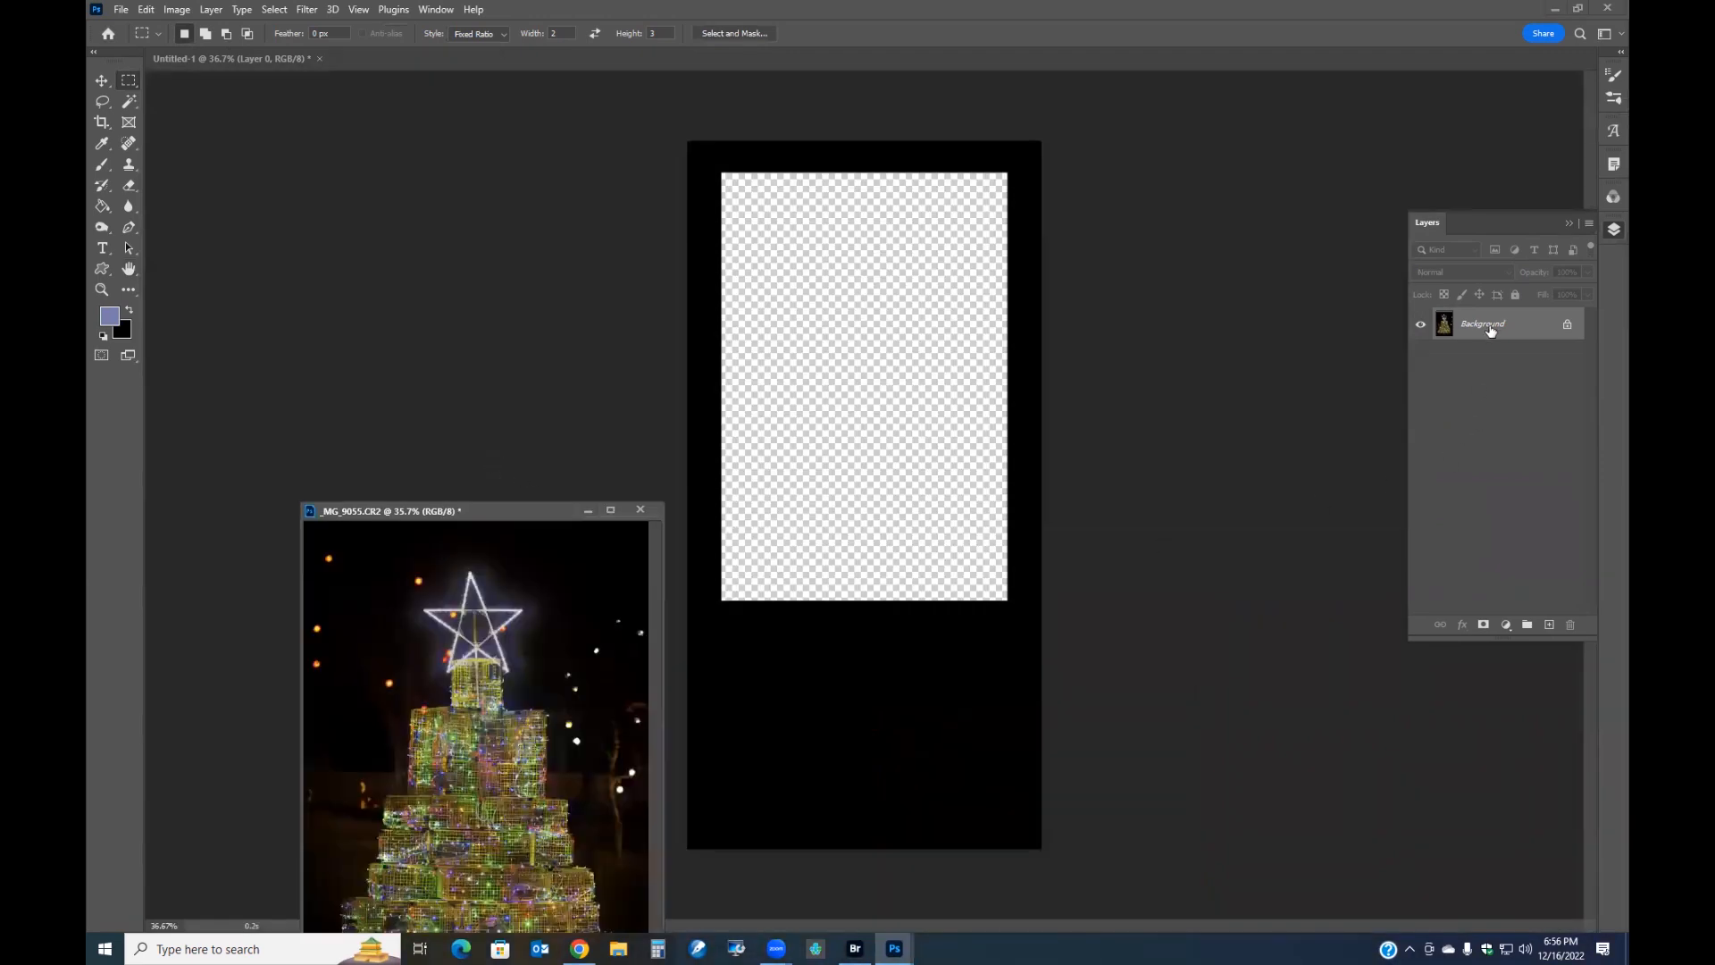
left_click_drag(1469, 324, 809, 433)
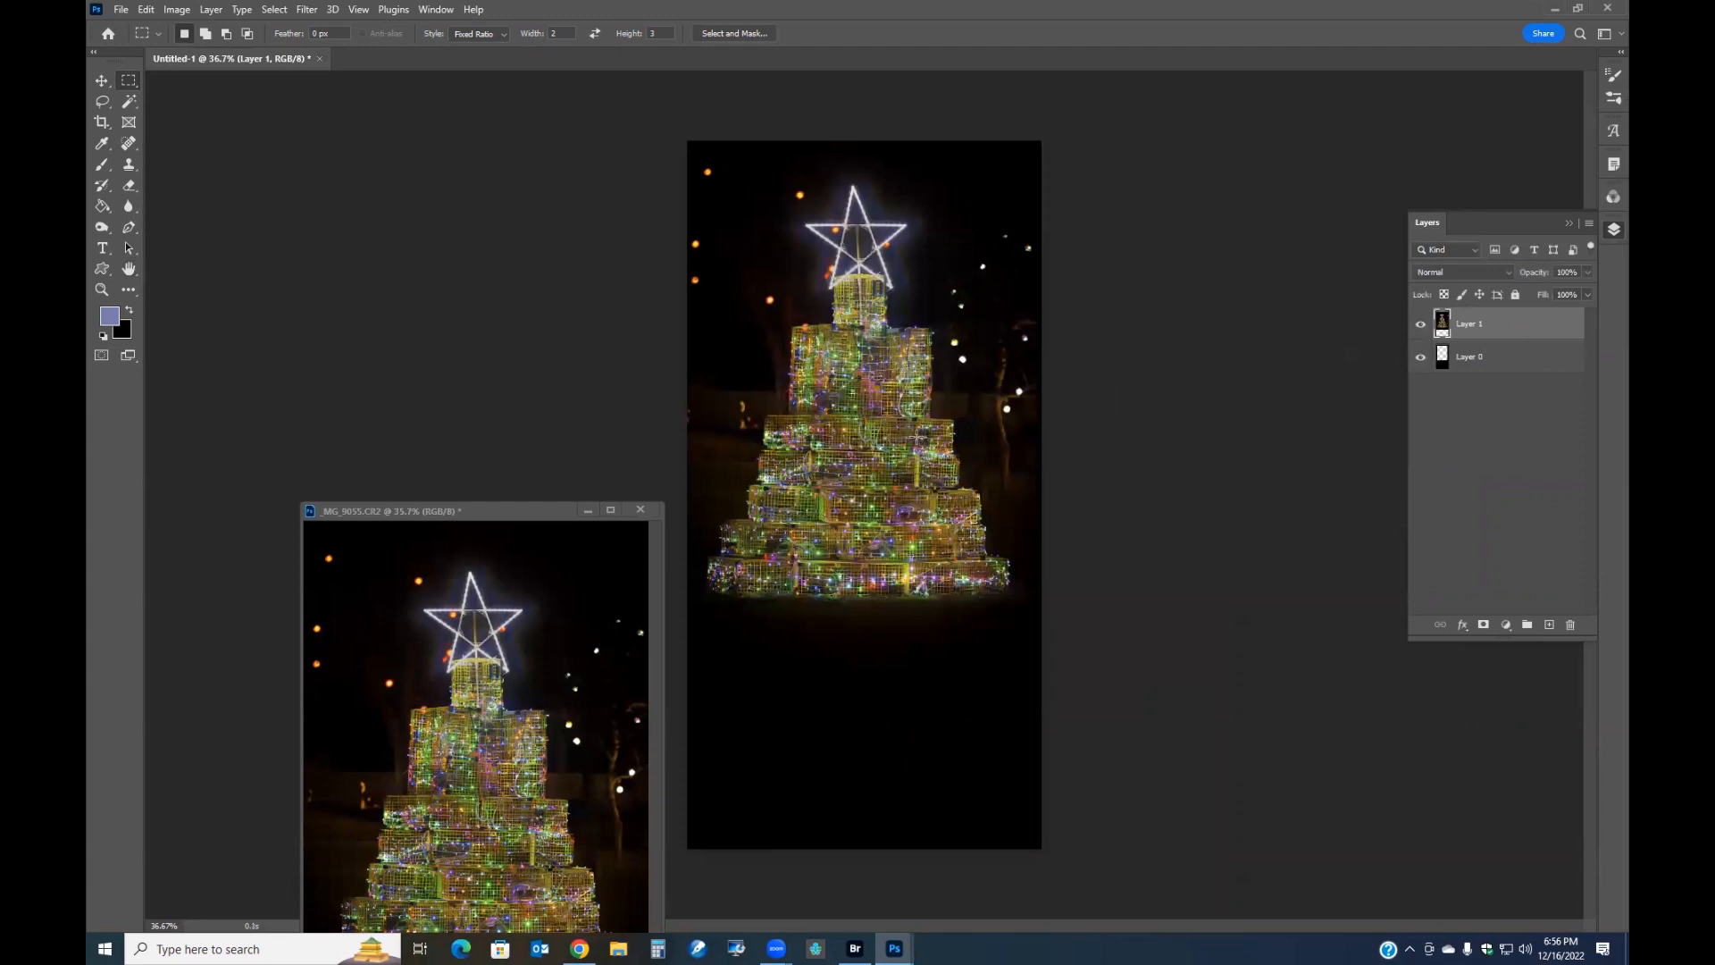
left_click(640, 511)
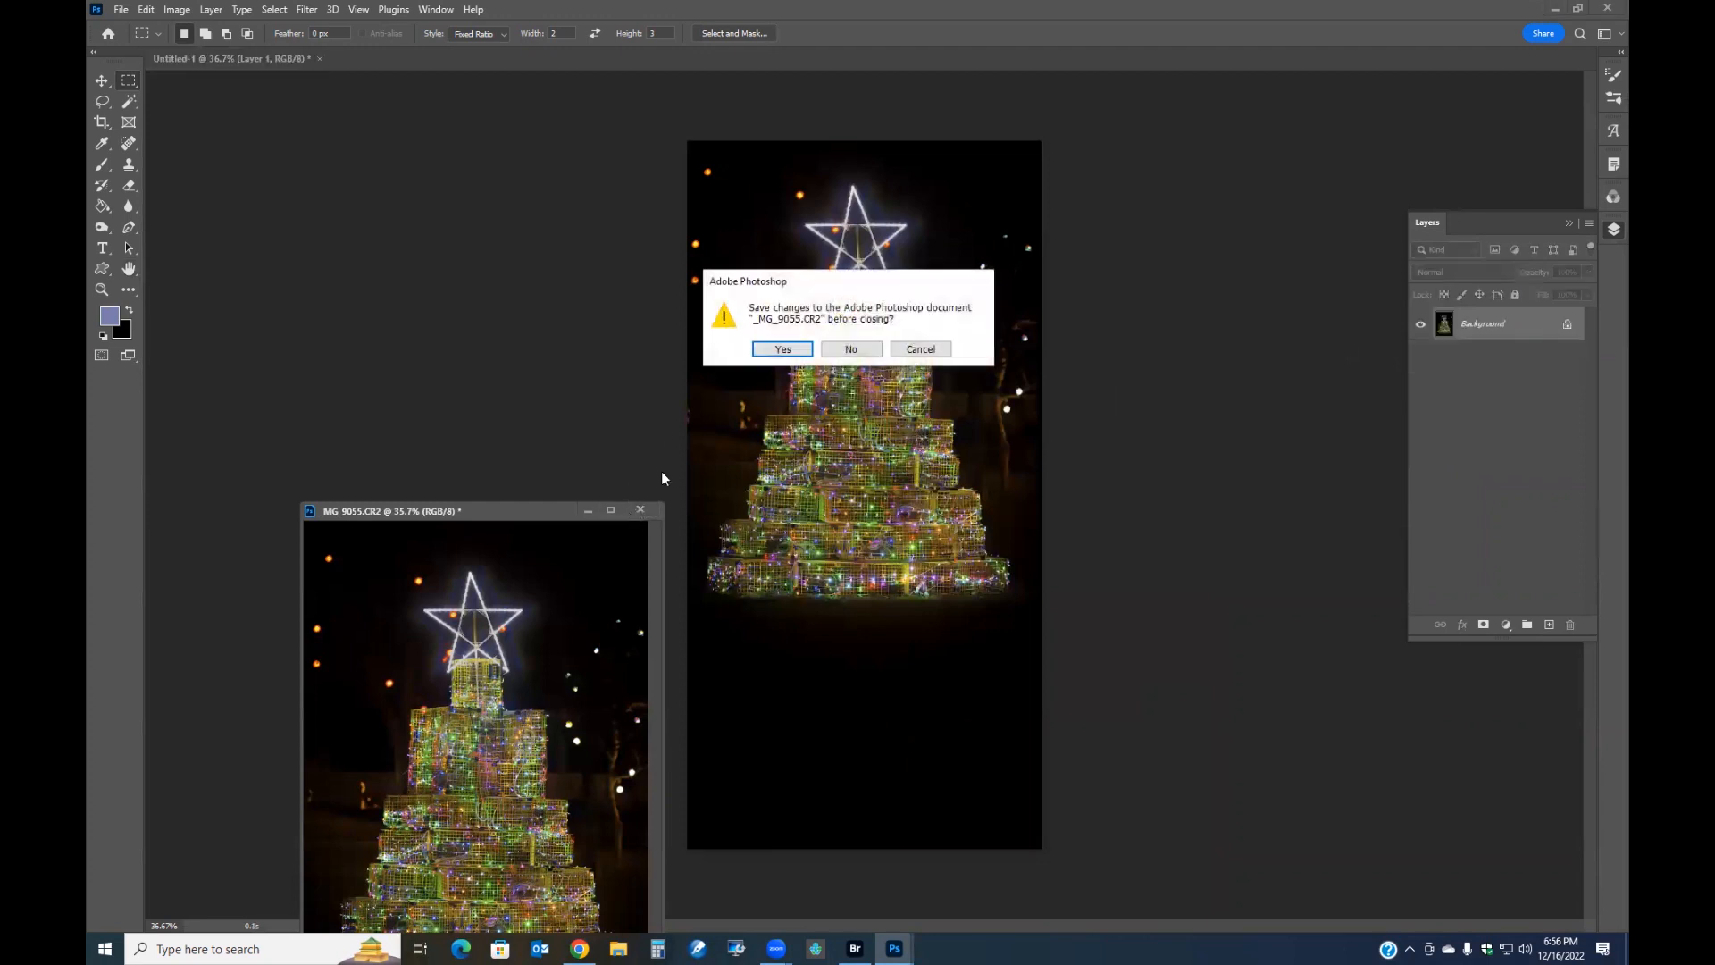
left_click(850, 350)
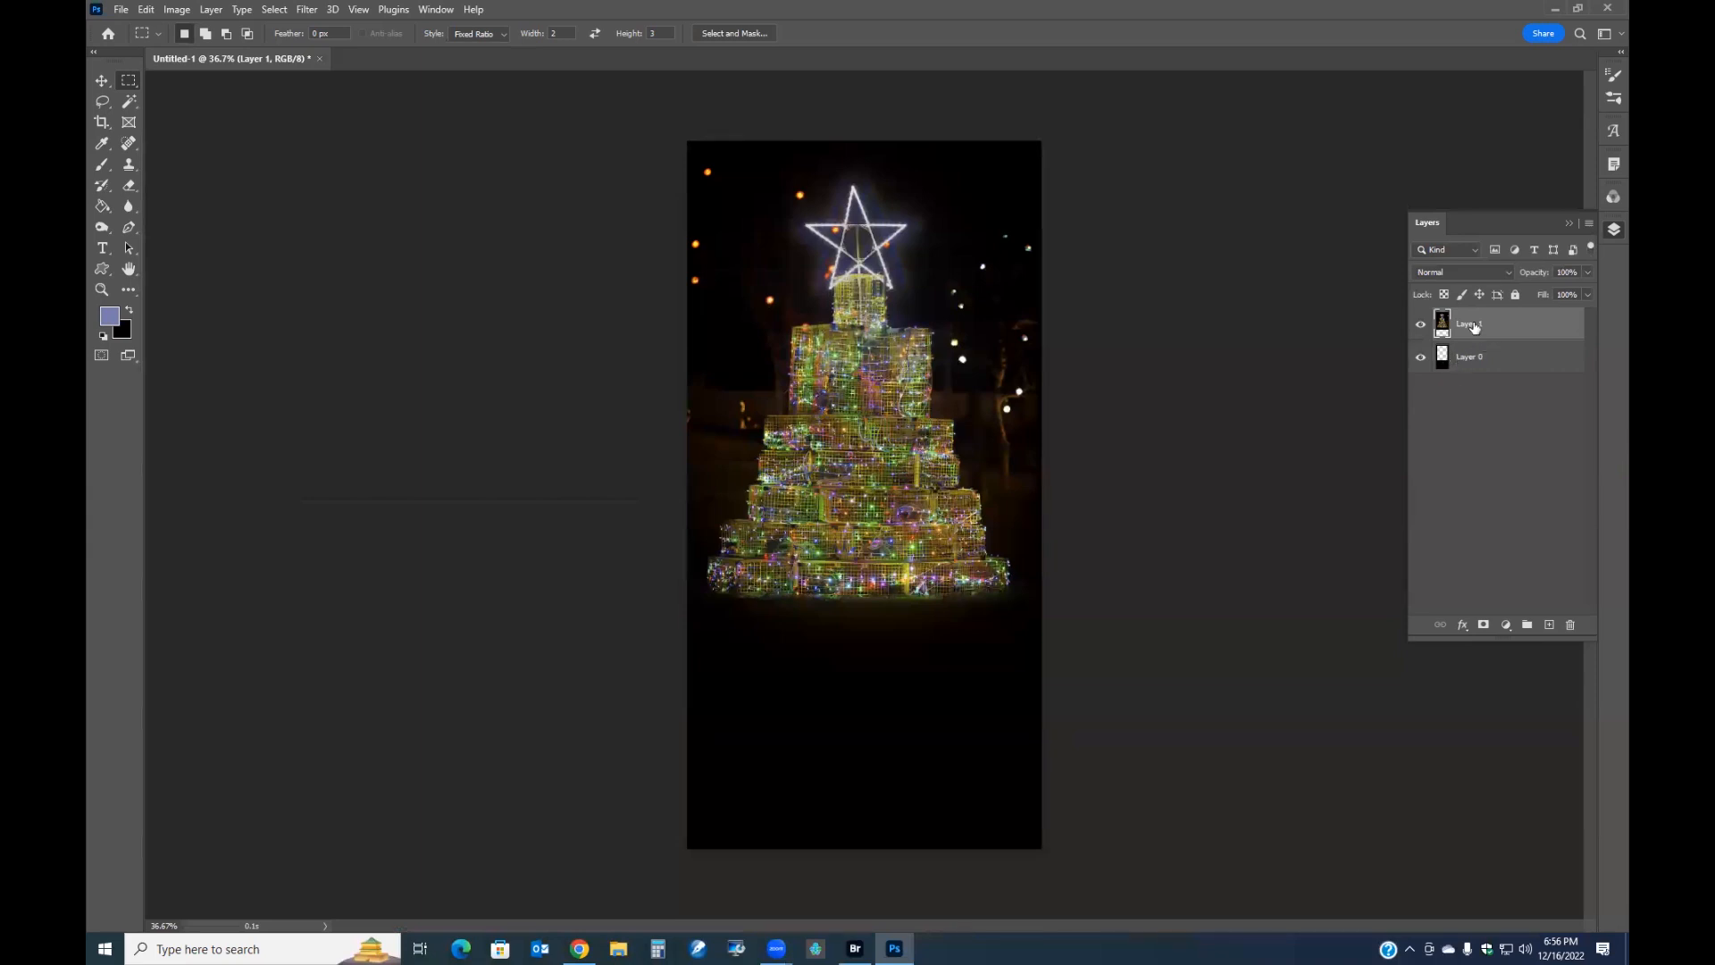
Move the tree layer below the black frame layer, and hide and show each layer to demonstrate the stacking
left_click_drag(1474, 326, 1473, 404)
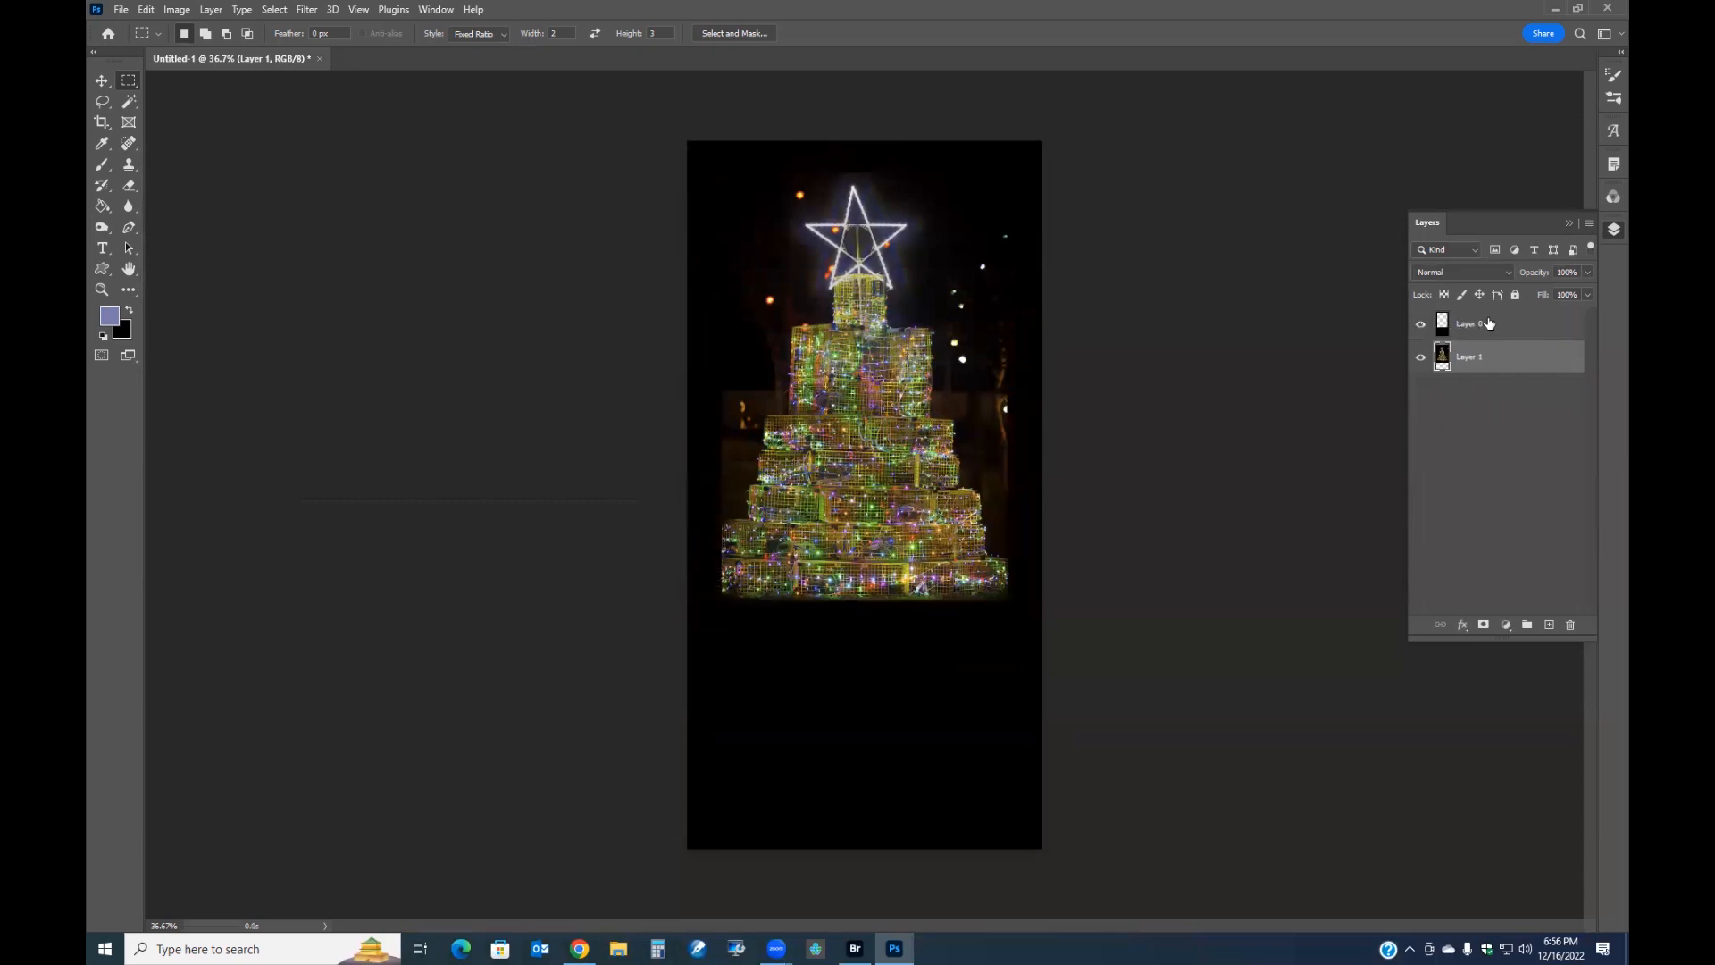
left_click(1420, 326)
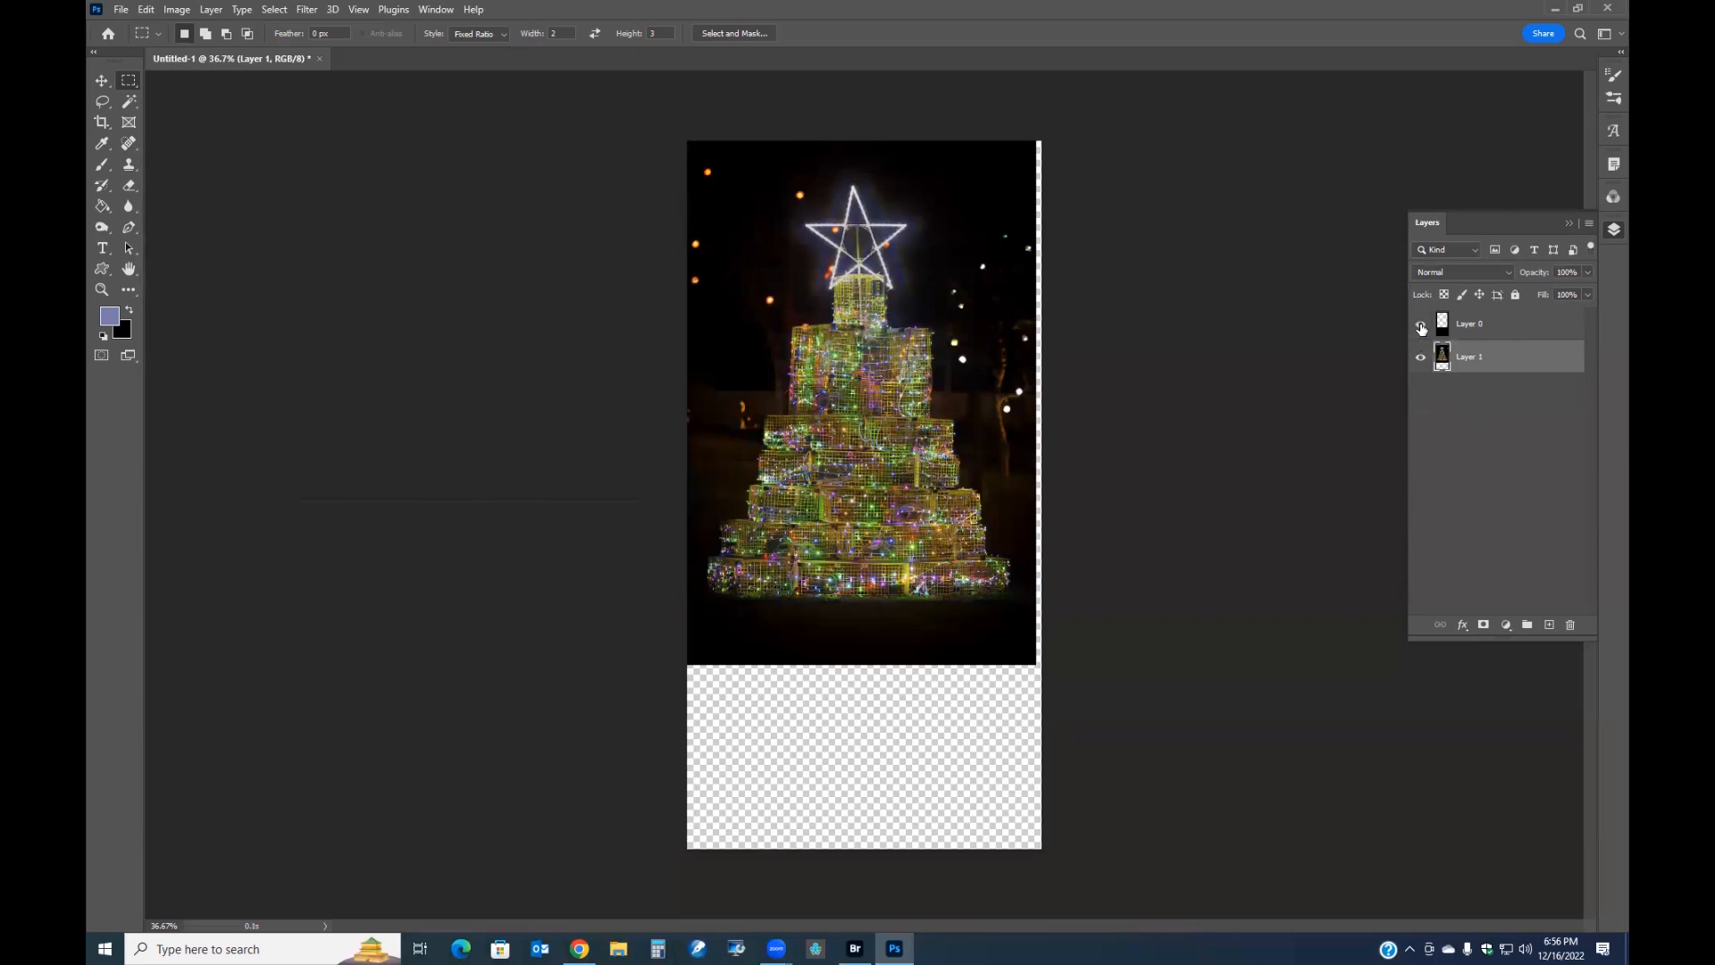
left_click(1420, 324)
left_click(1420, 357)
left_click(1420, 358)
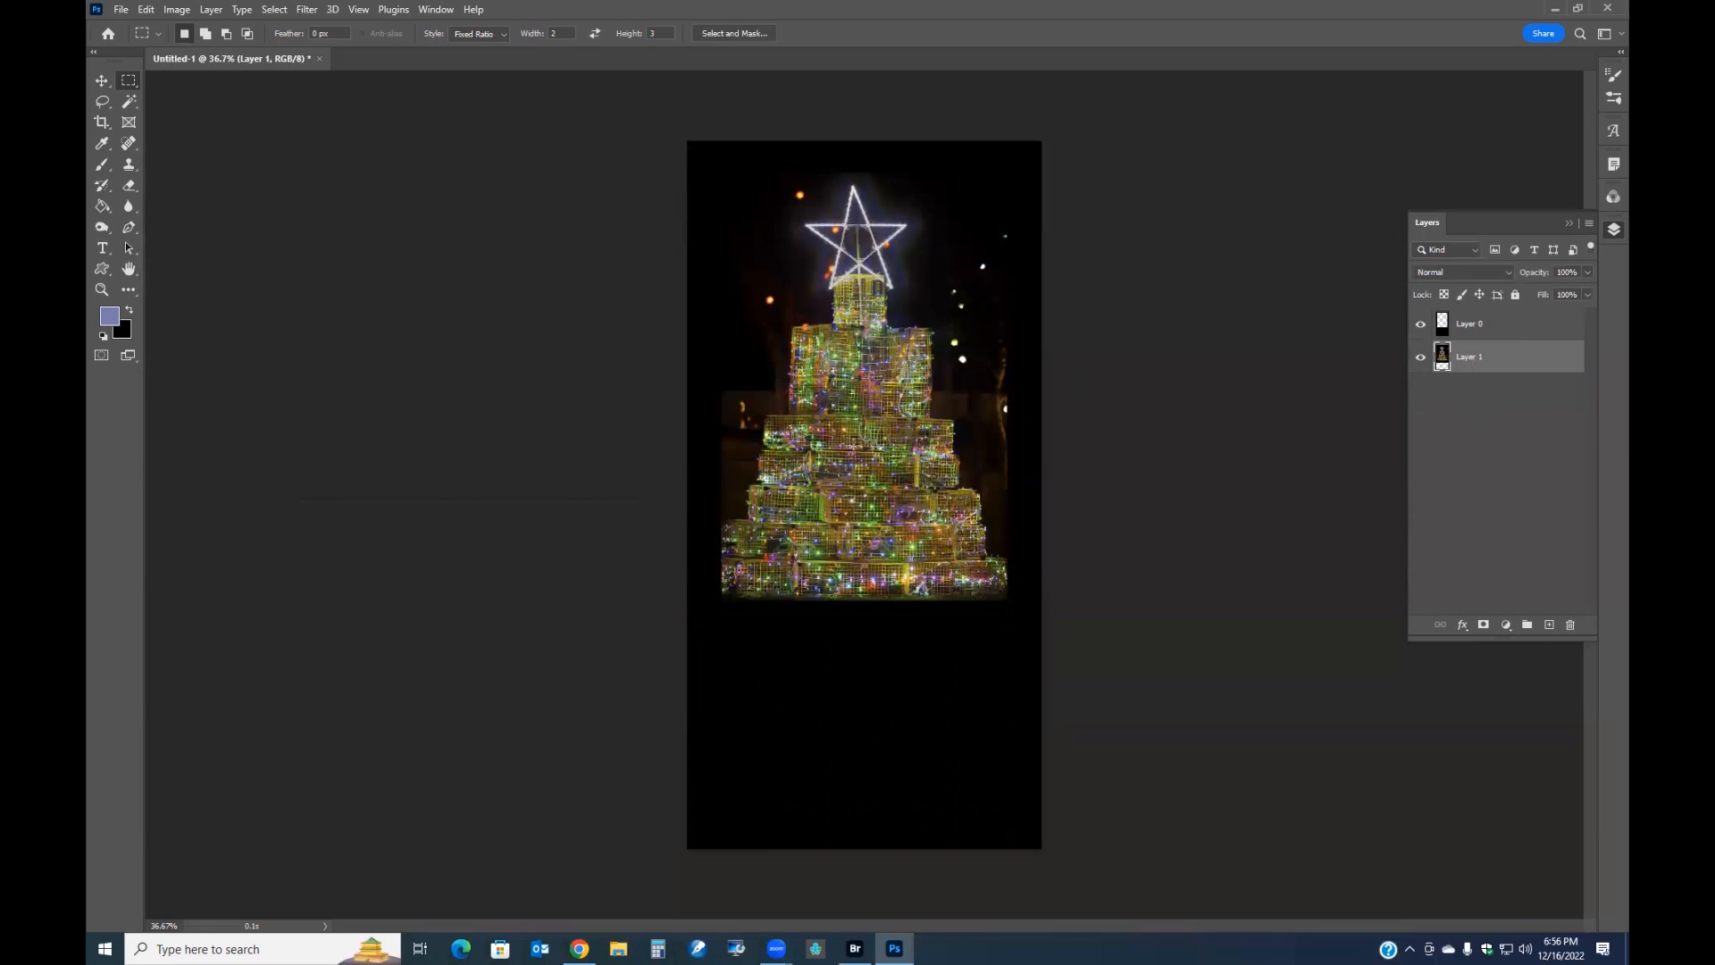
Scale the tree layer proportionally to about 90% and centre it horizontally behind the frame's window
right_click(853, 446)
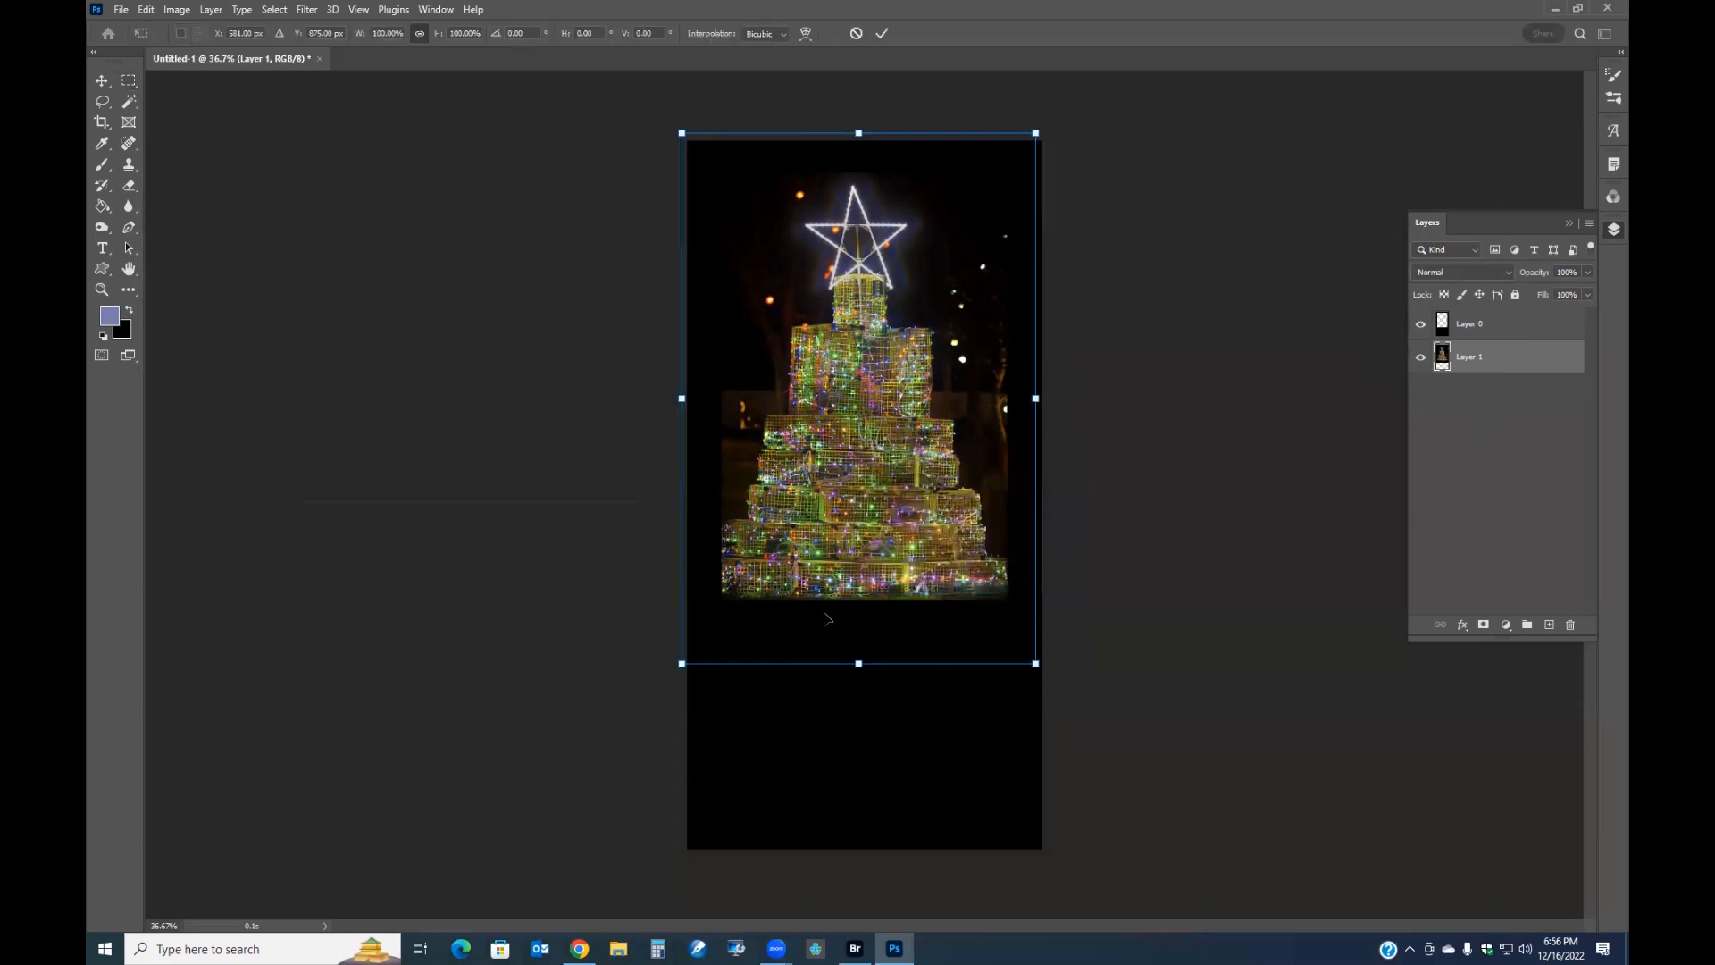
left_click_drag(682, 661, 712, 618)
left_click_drag(1035, 617, 1026, 613)
left_click_drag(953, 504, 952, 517)
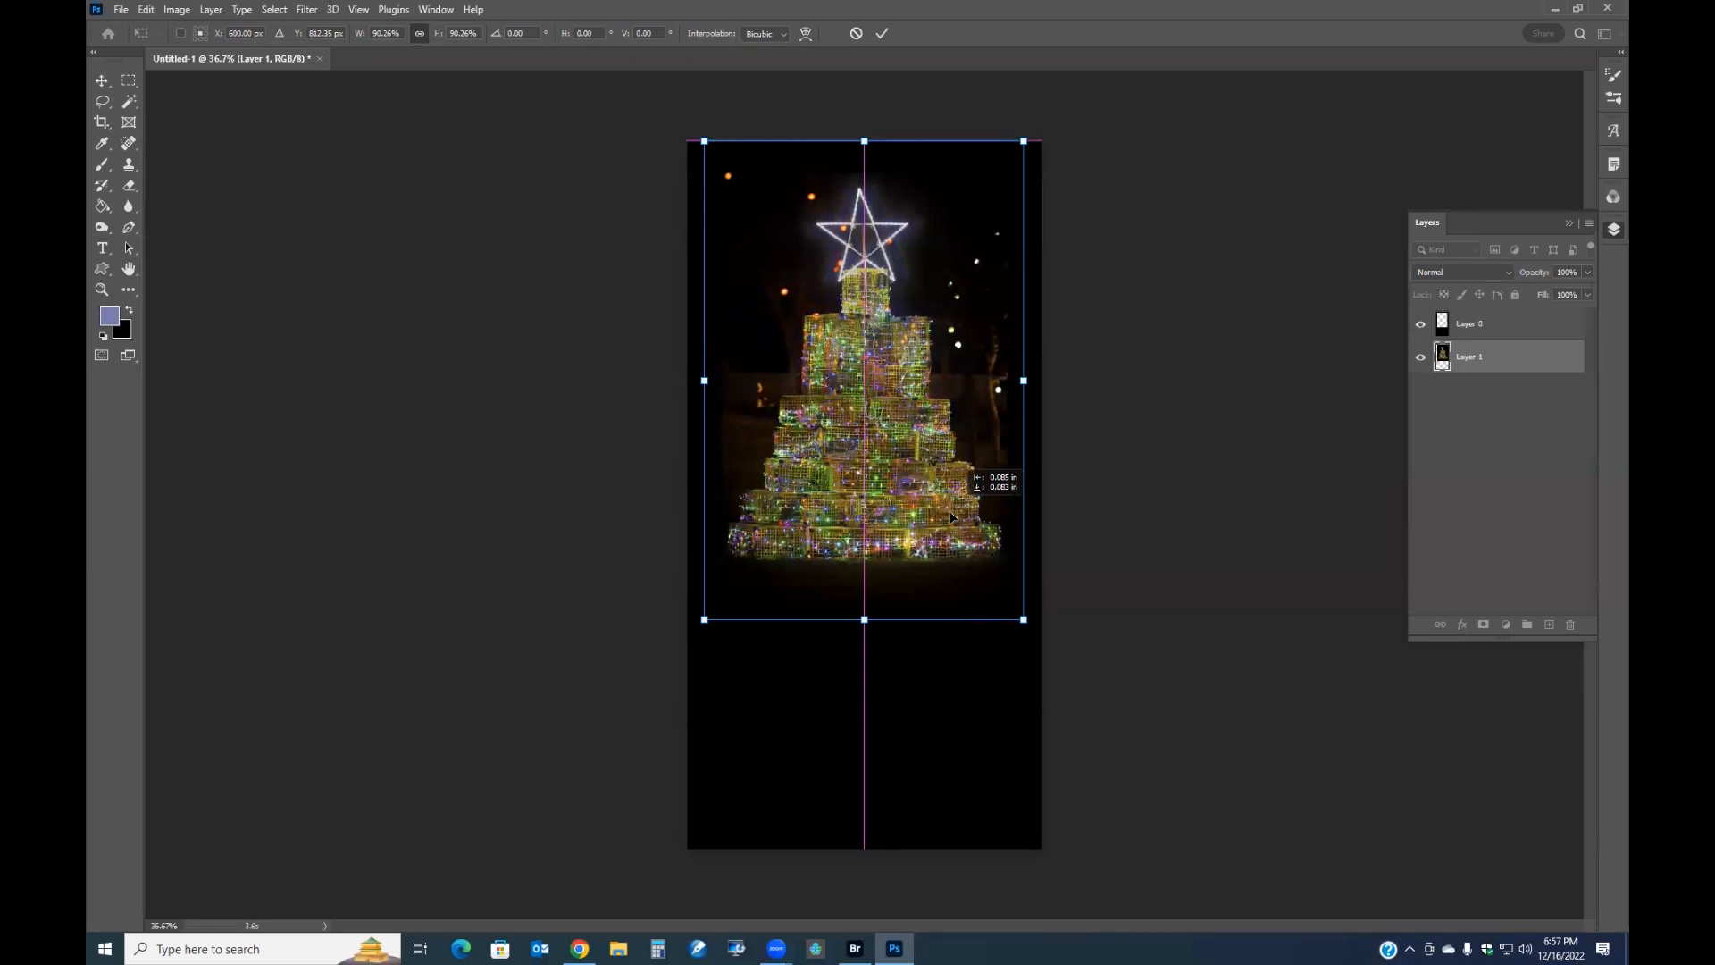
left_click_drag(952, 516, 952, 517)
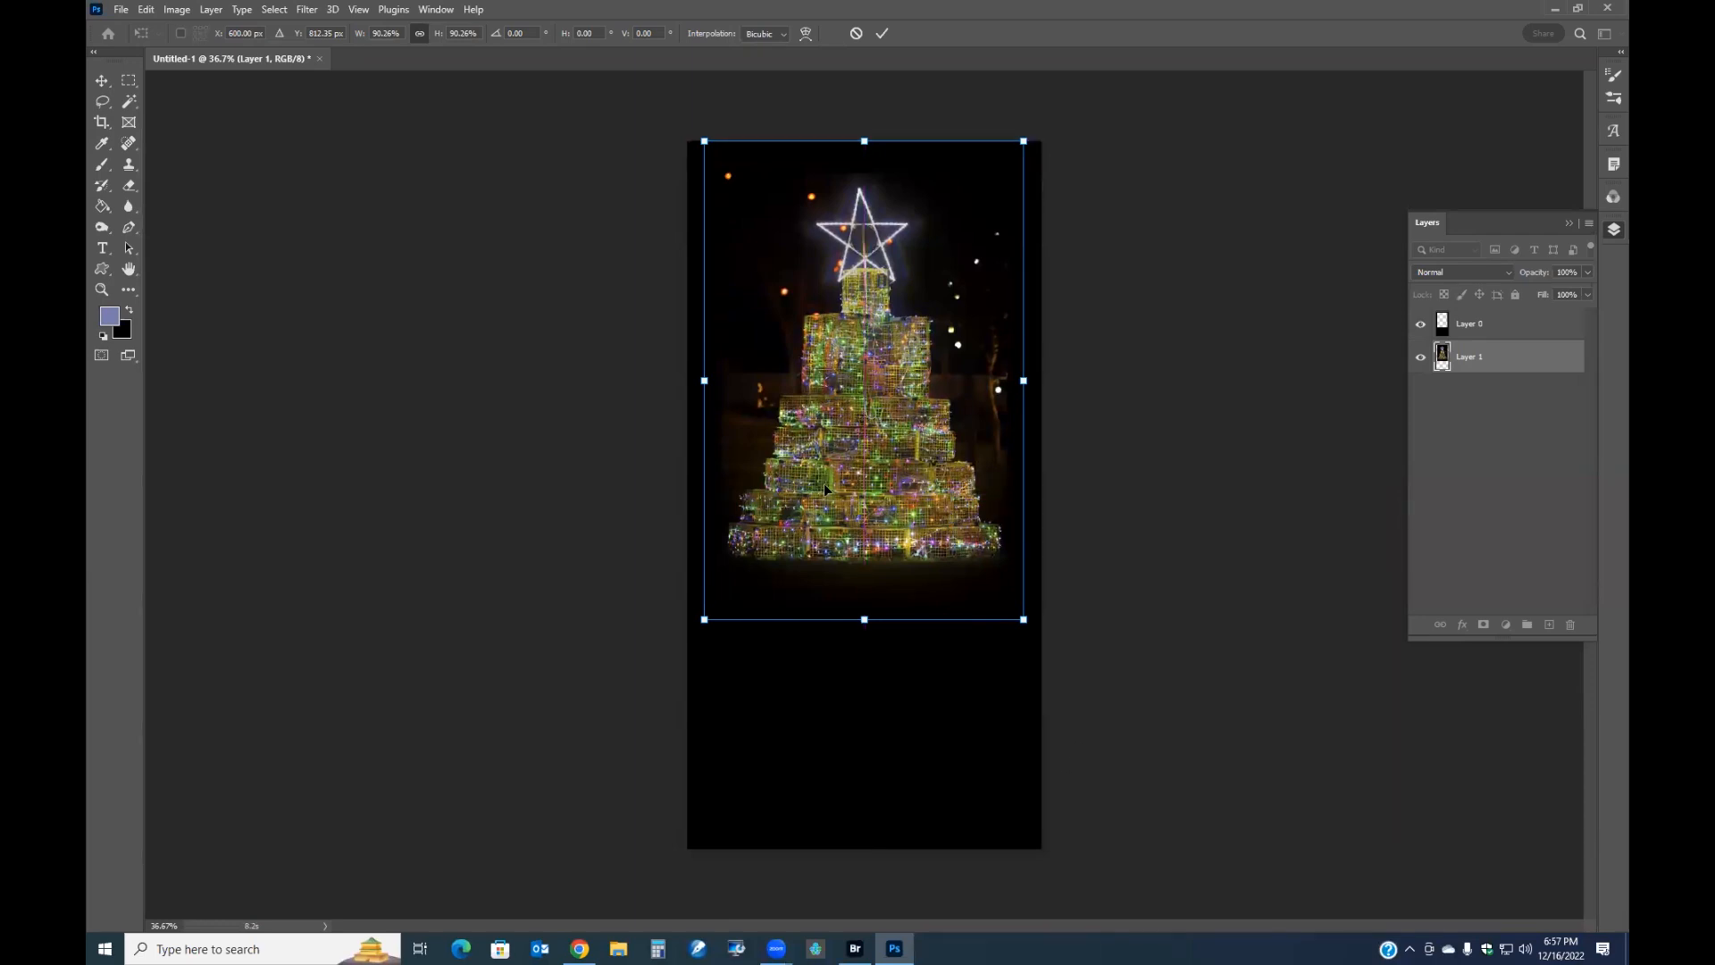
left_click(882, 33)
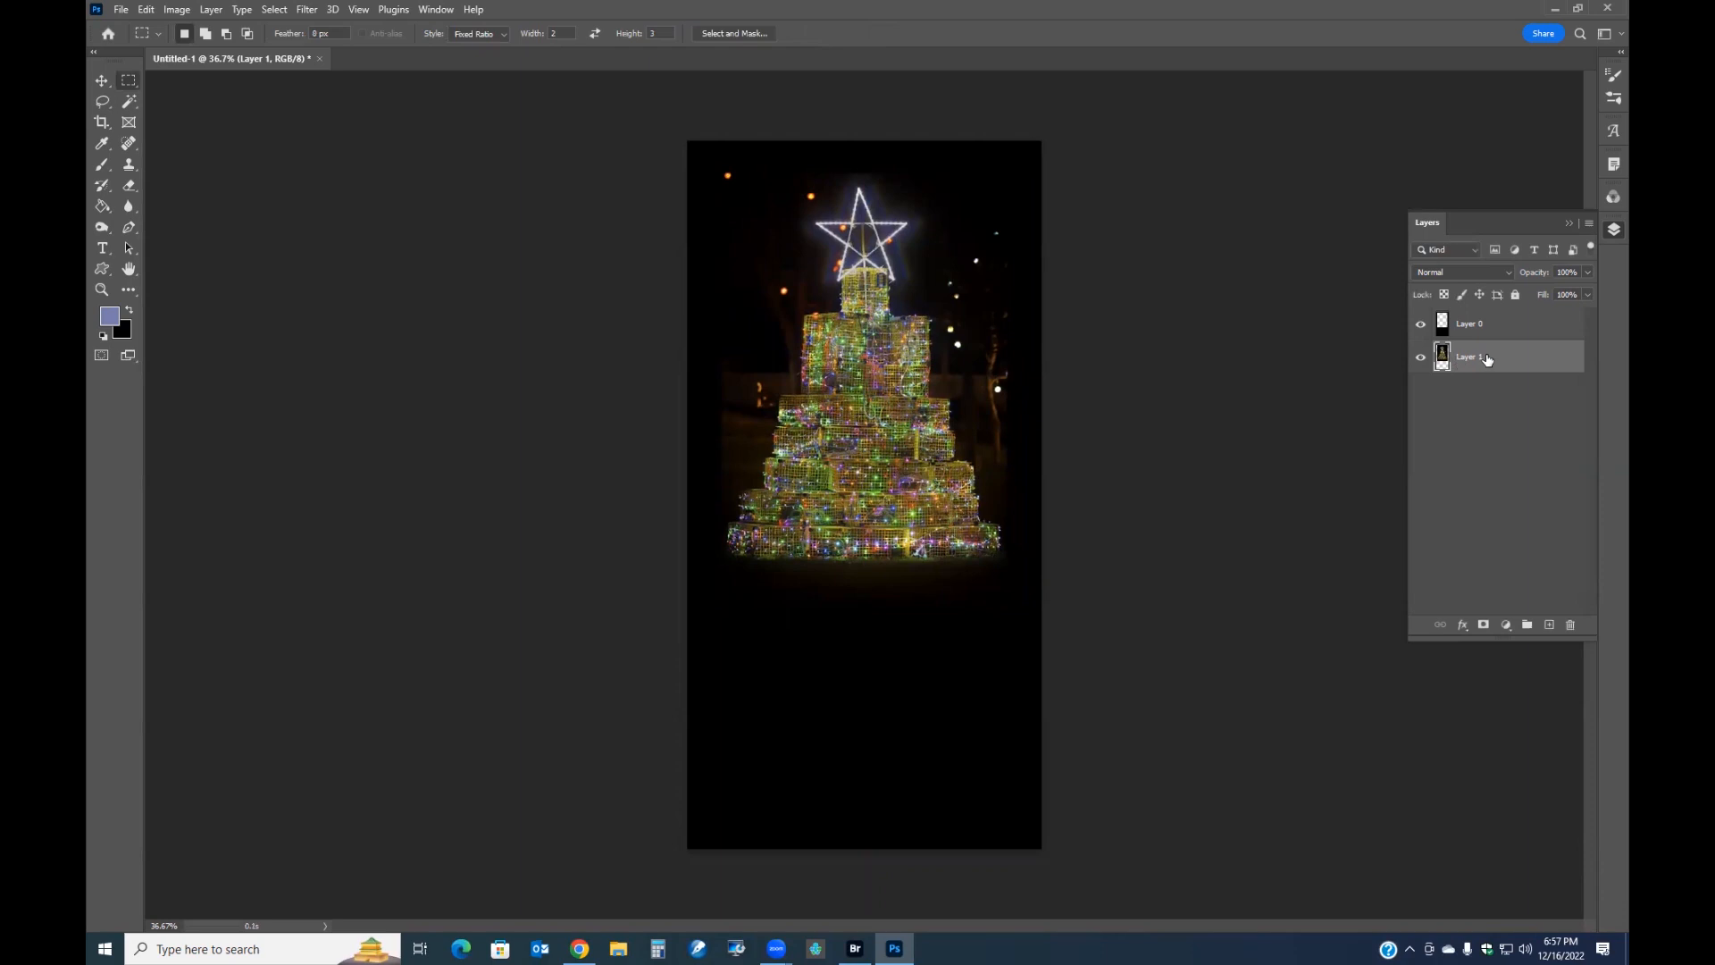
Nudge the tree layer slightly down within the frame's window, inverting the frame layer to white as a guide and back to black
left_click(1482, 326)
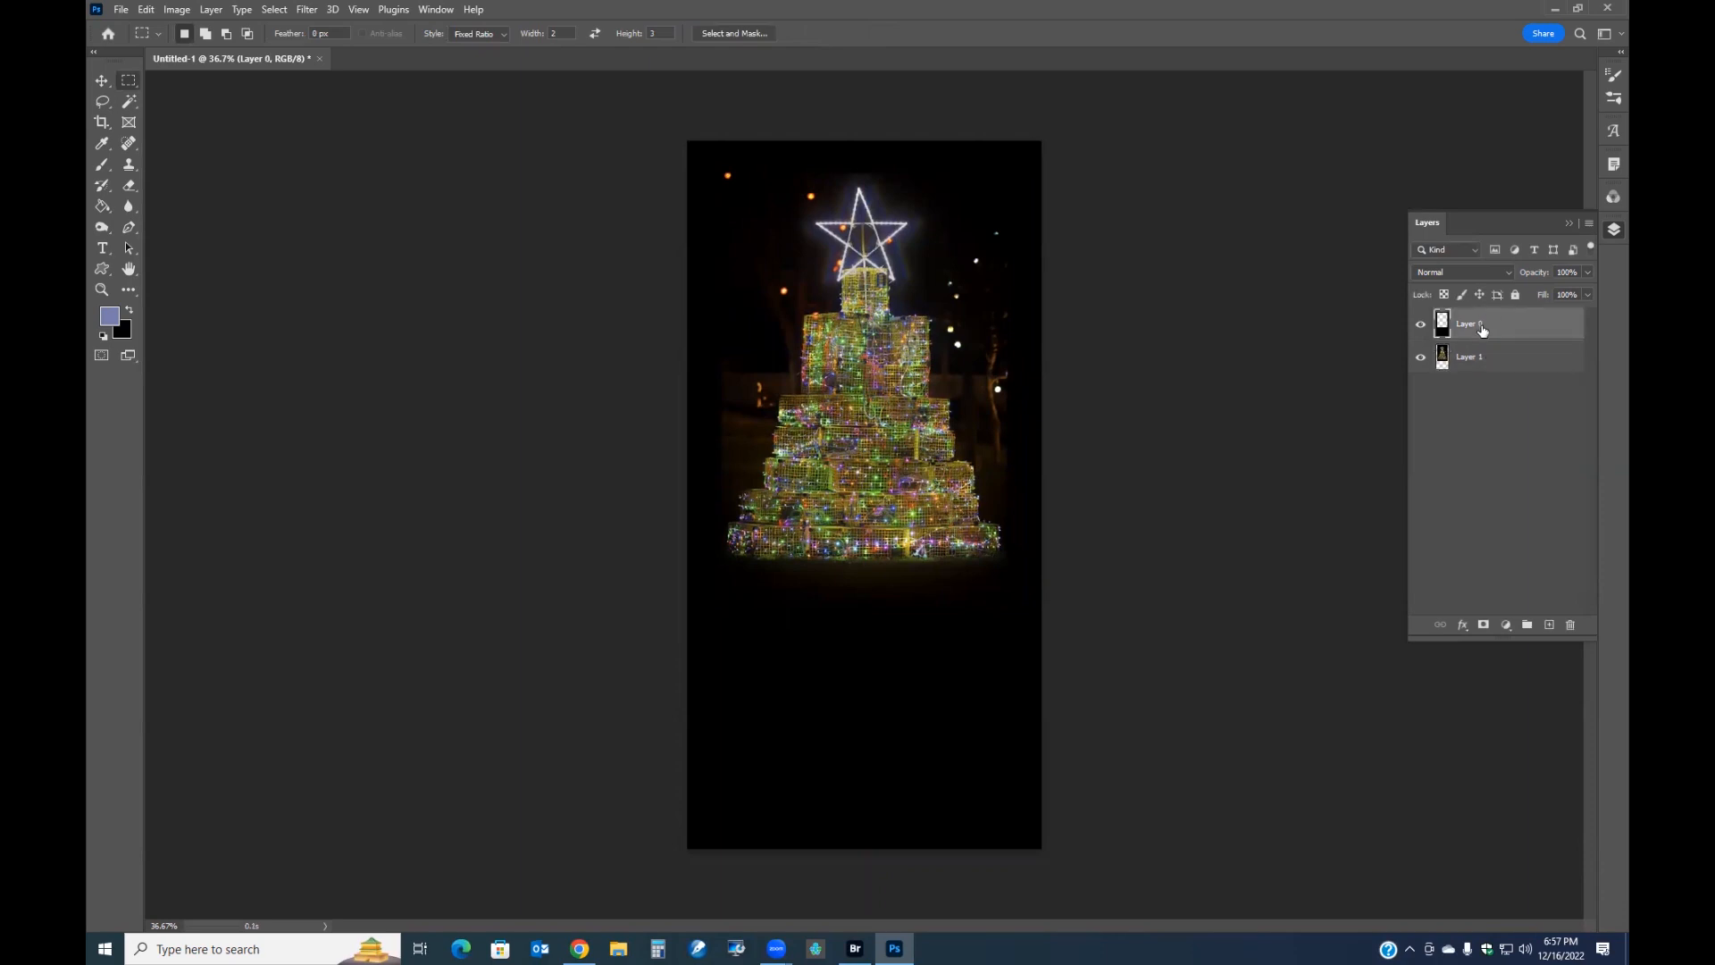
key("ctrl+i")
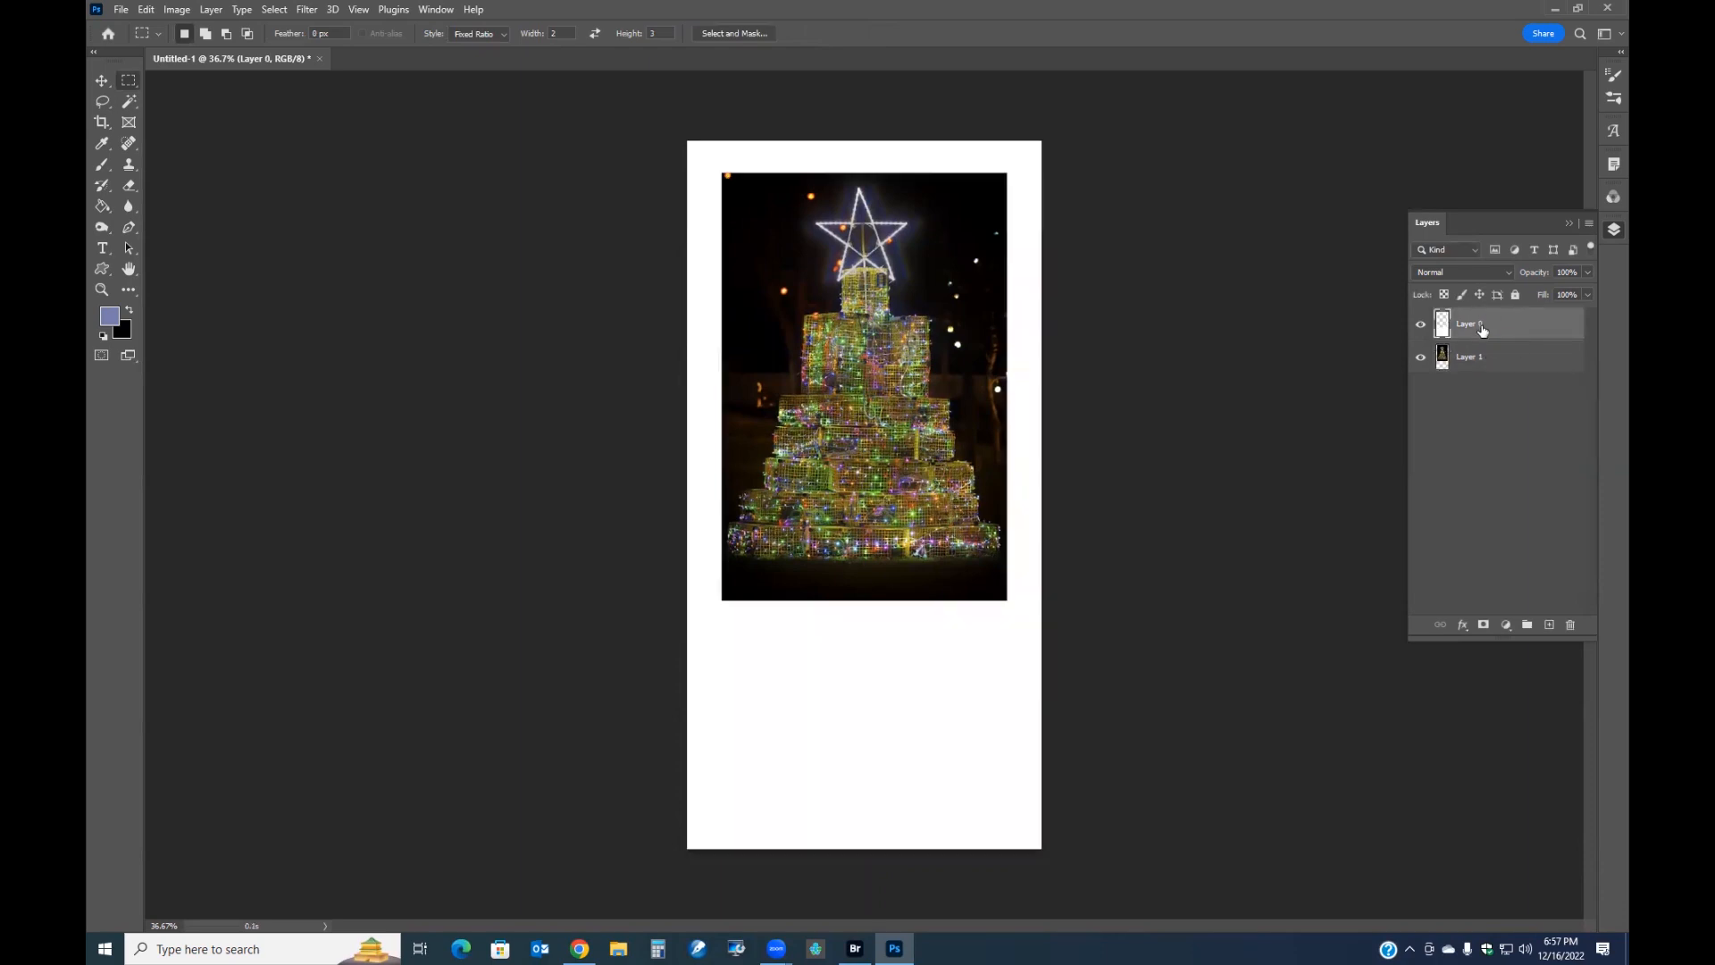
left_click(1481, 362)
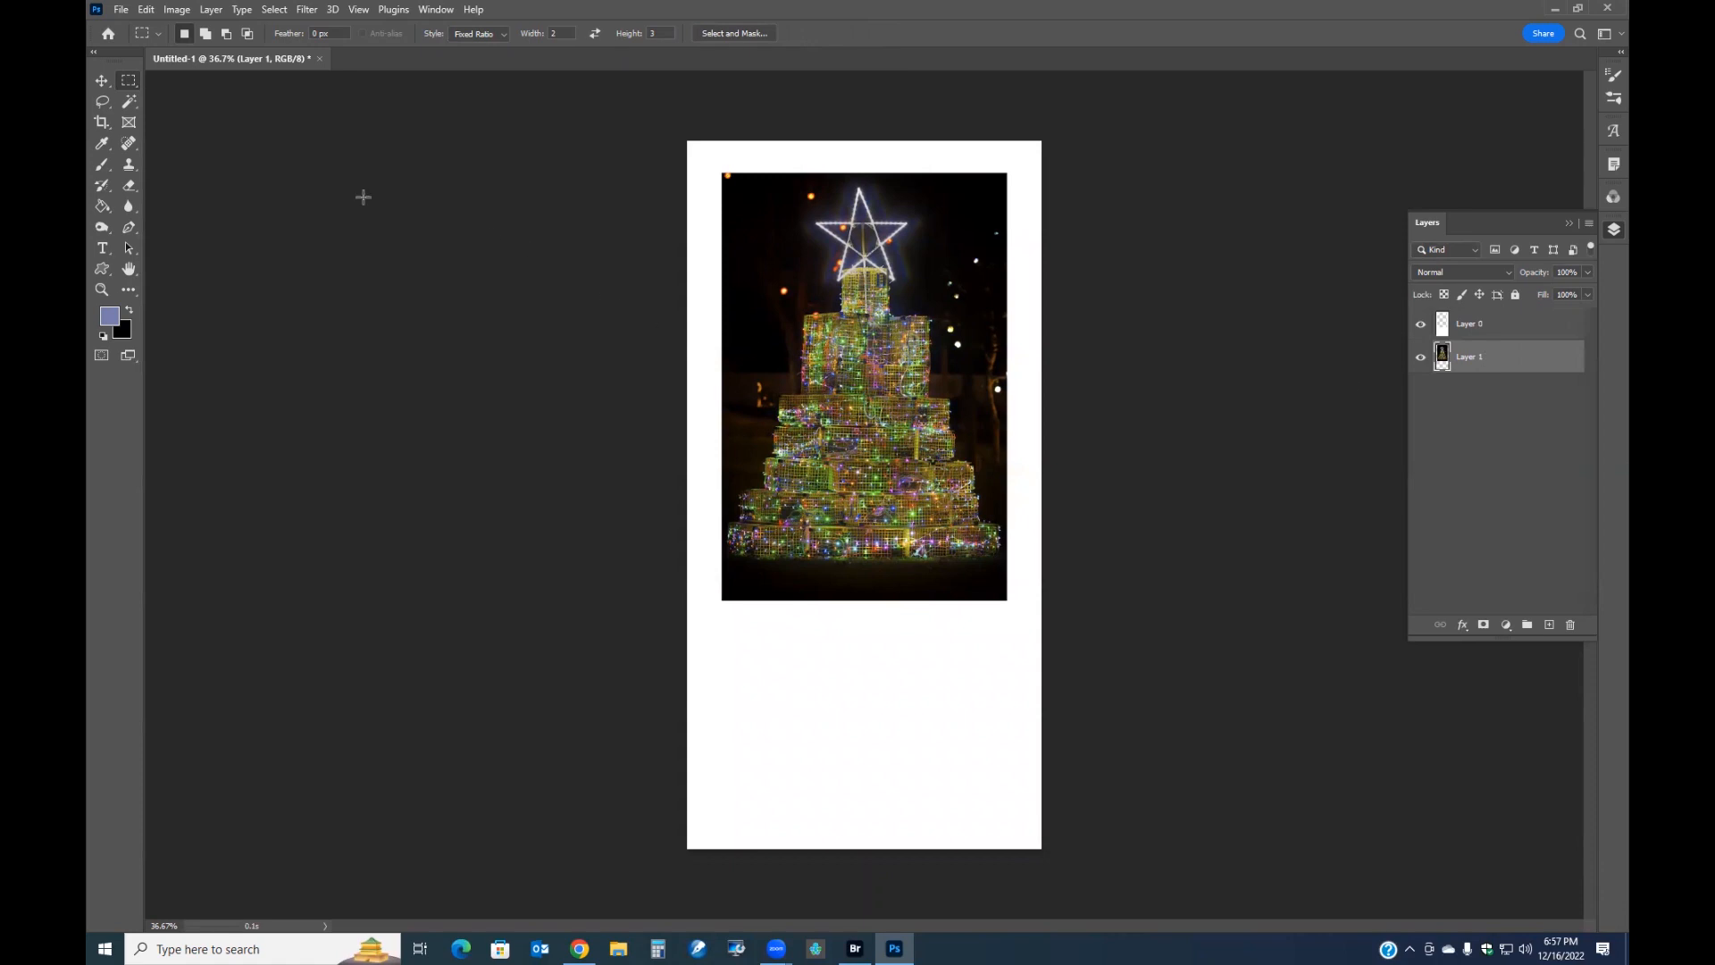
left_click(100, 80)
mouse_move(913, 471)
left_mouse_down()
mouse_move(910, 456)
mouse_move(897, 547)
mouse_move(908, 479)
left_mouse_up()
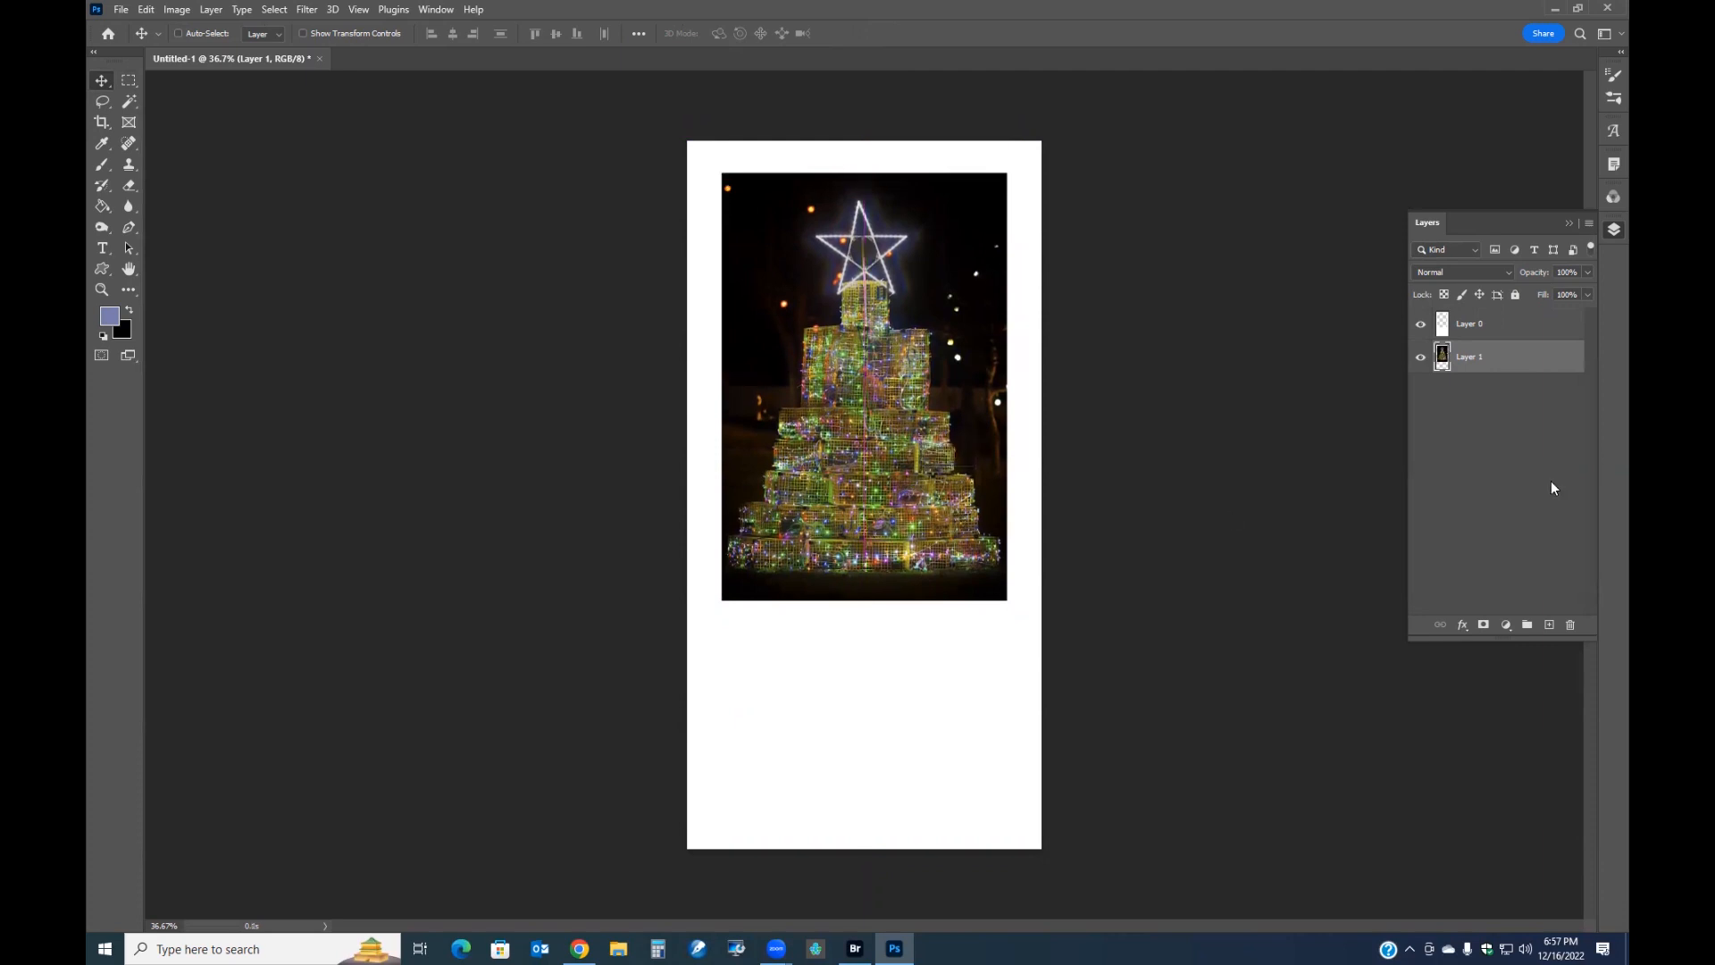
left_click(1477, 332)
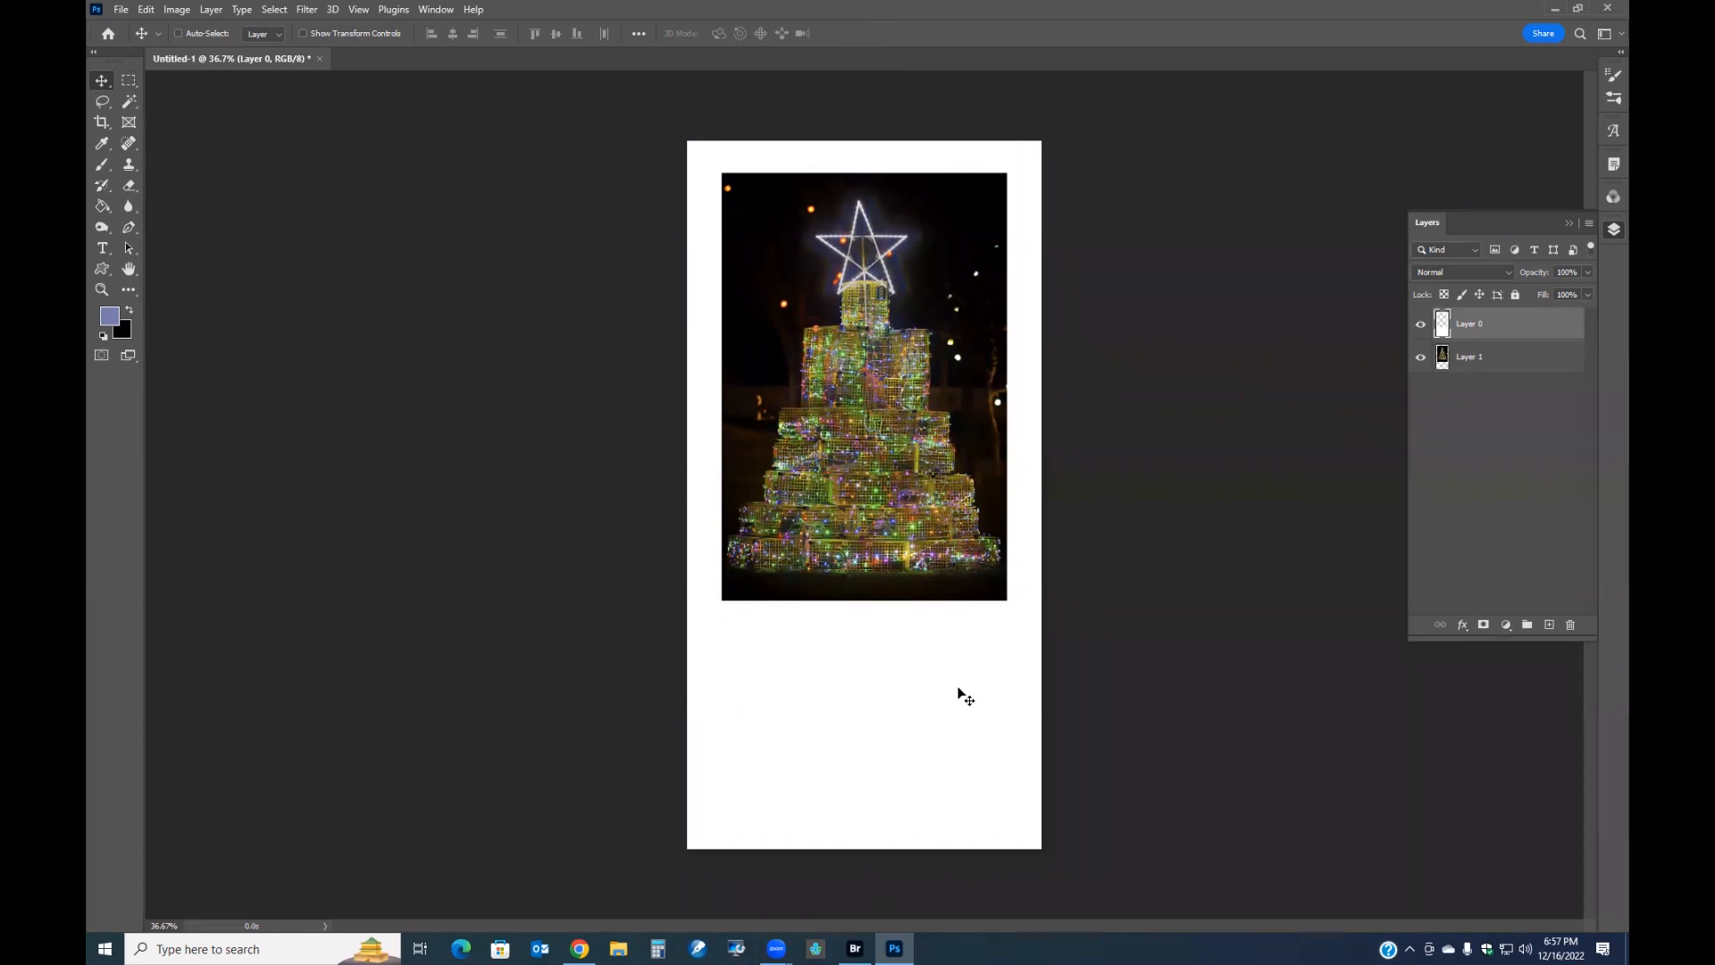
key("ctrl+BackSpace")
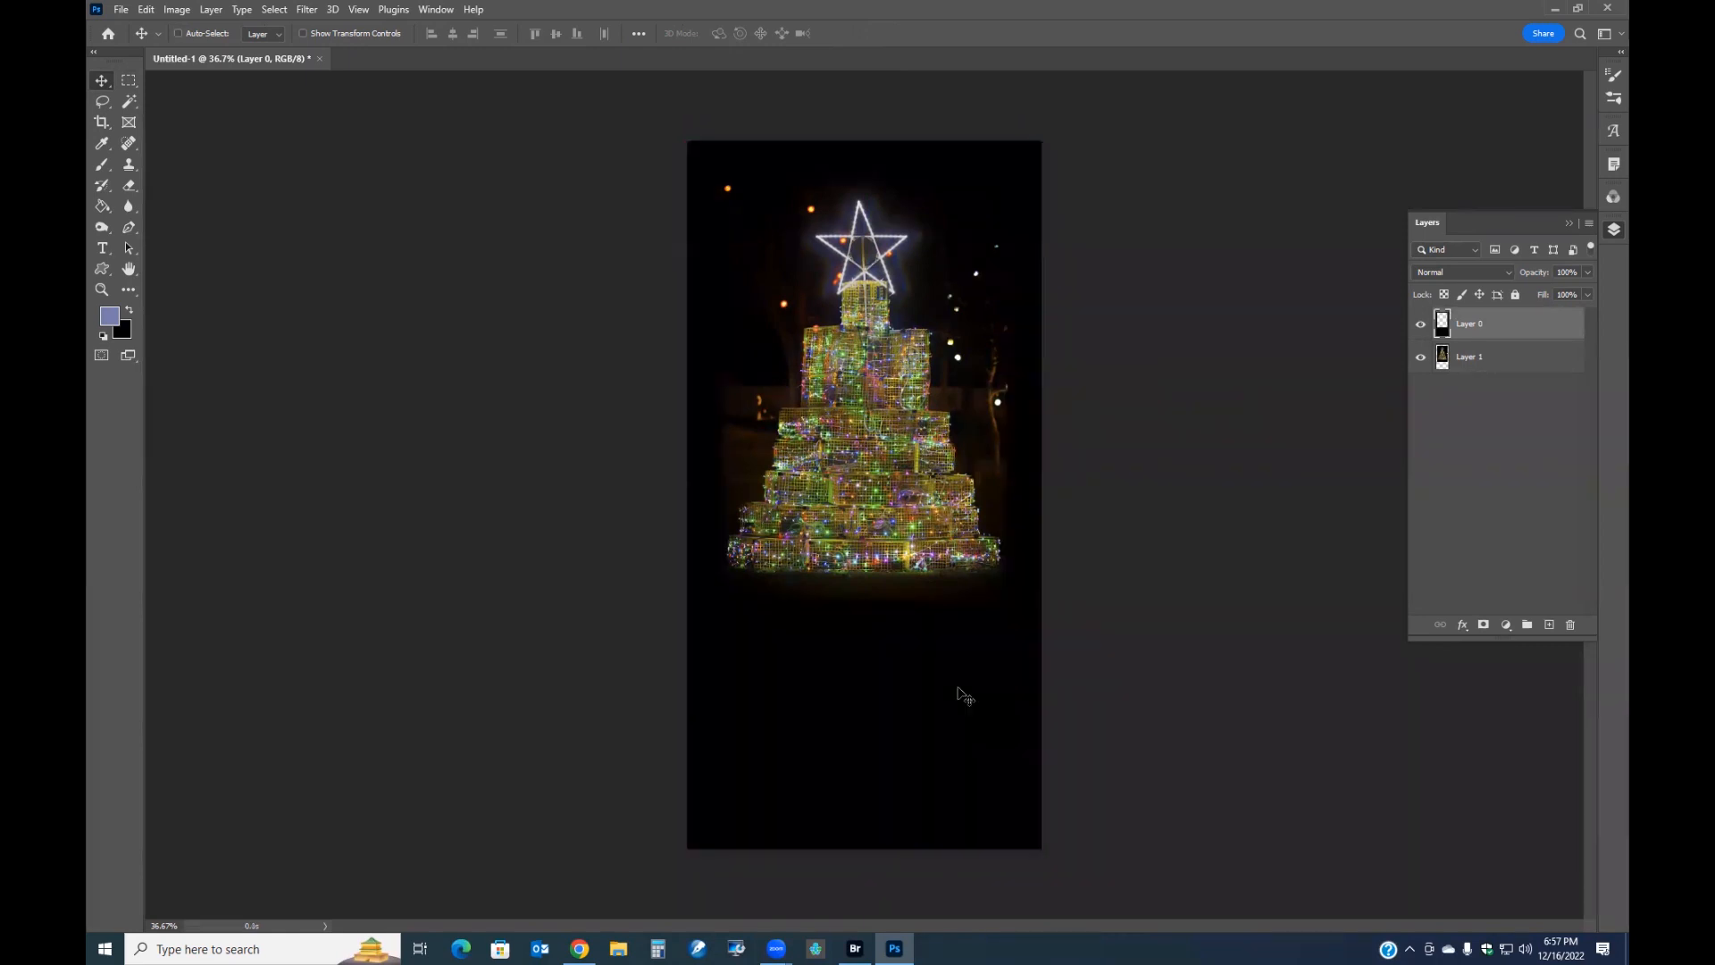
Activate the Horizontal Type tool, browse the available fonts and choose Trajan Pro for the greeting text
left_click(102, 250)
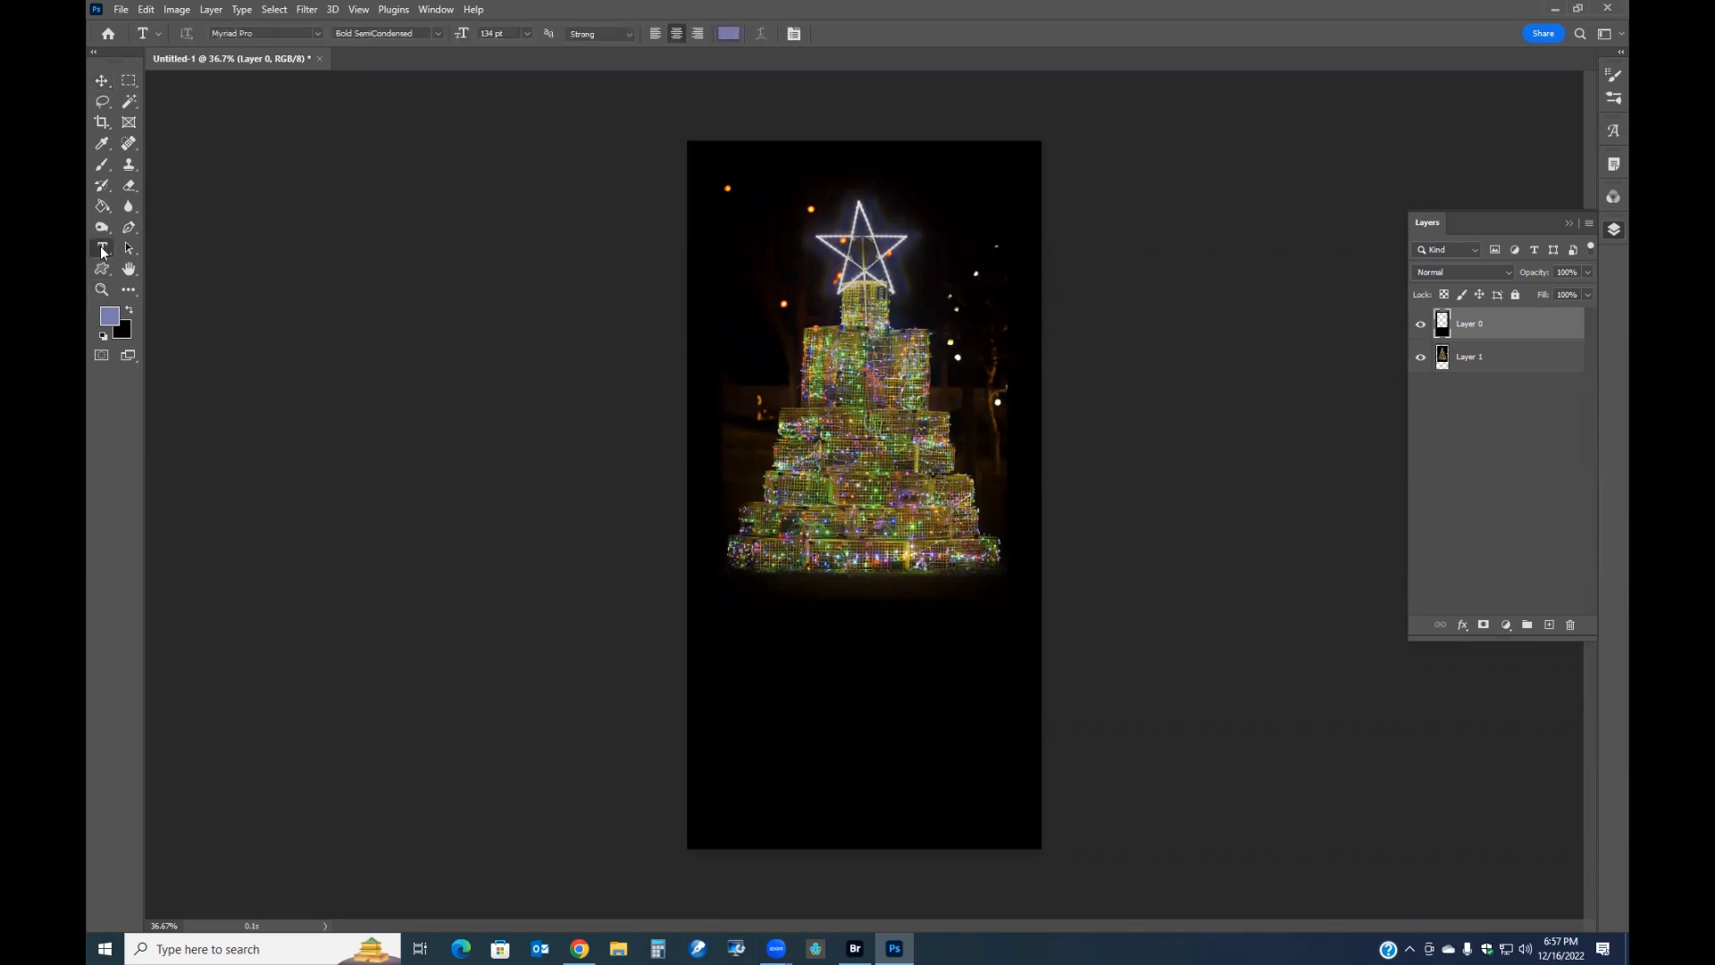
left_click(316, 34)
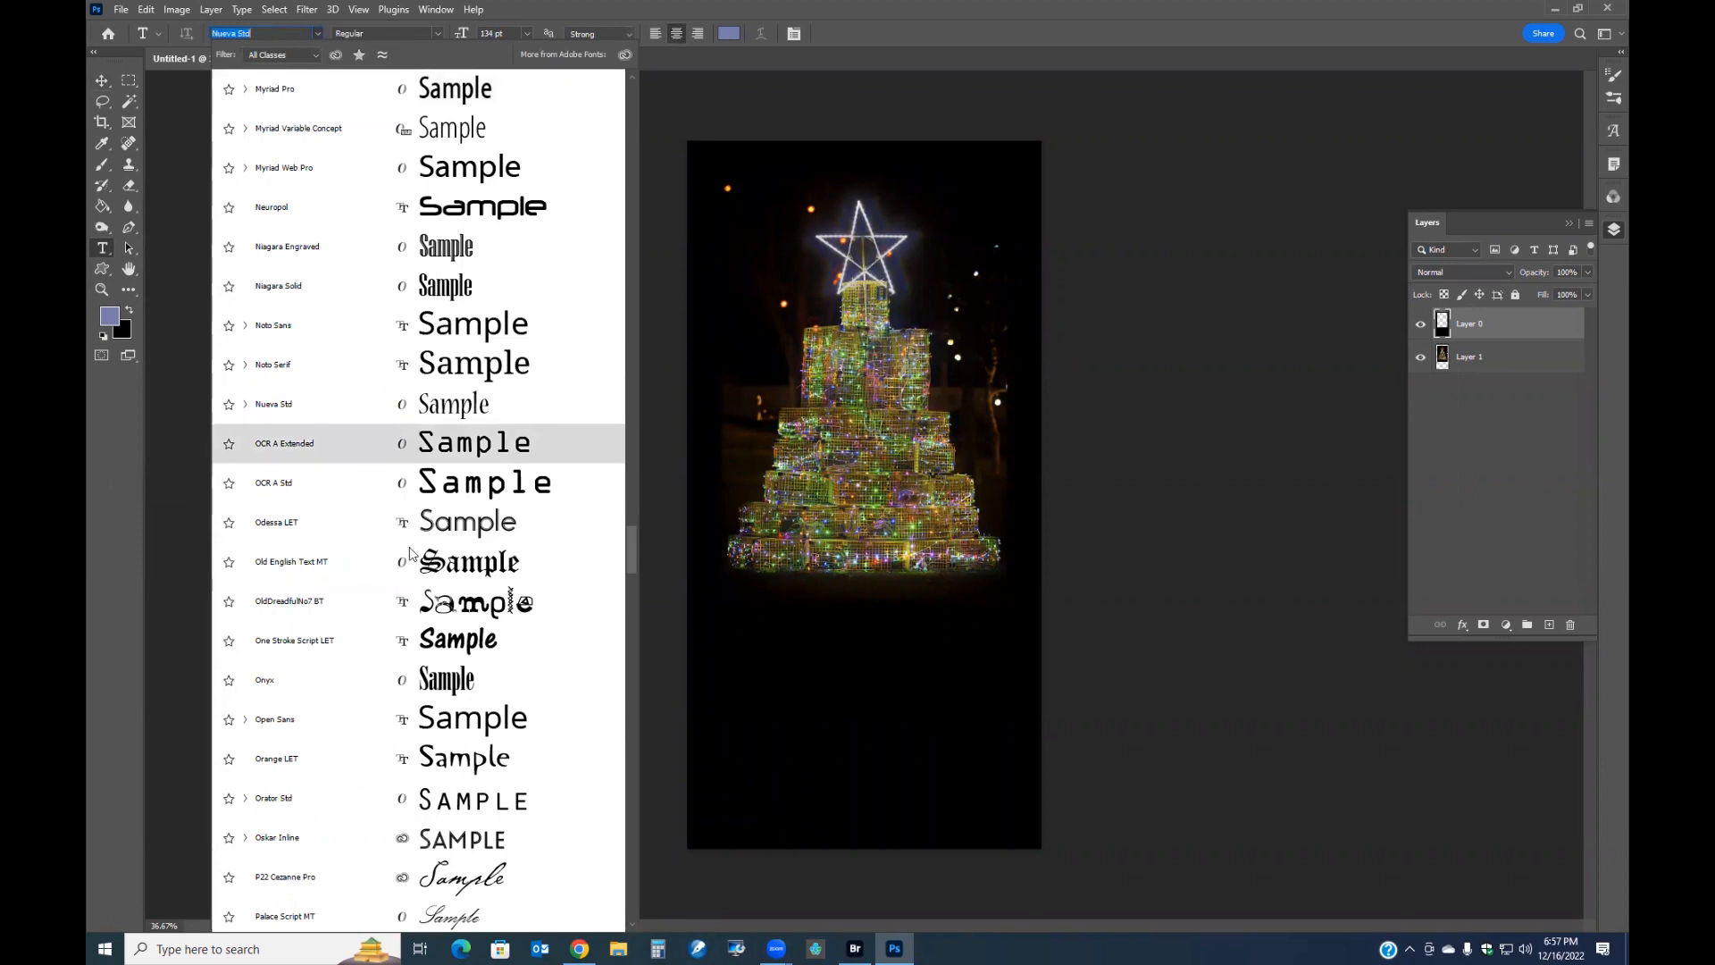
scroll(449, 639, "up", 7)
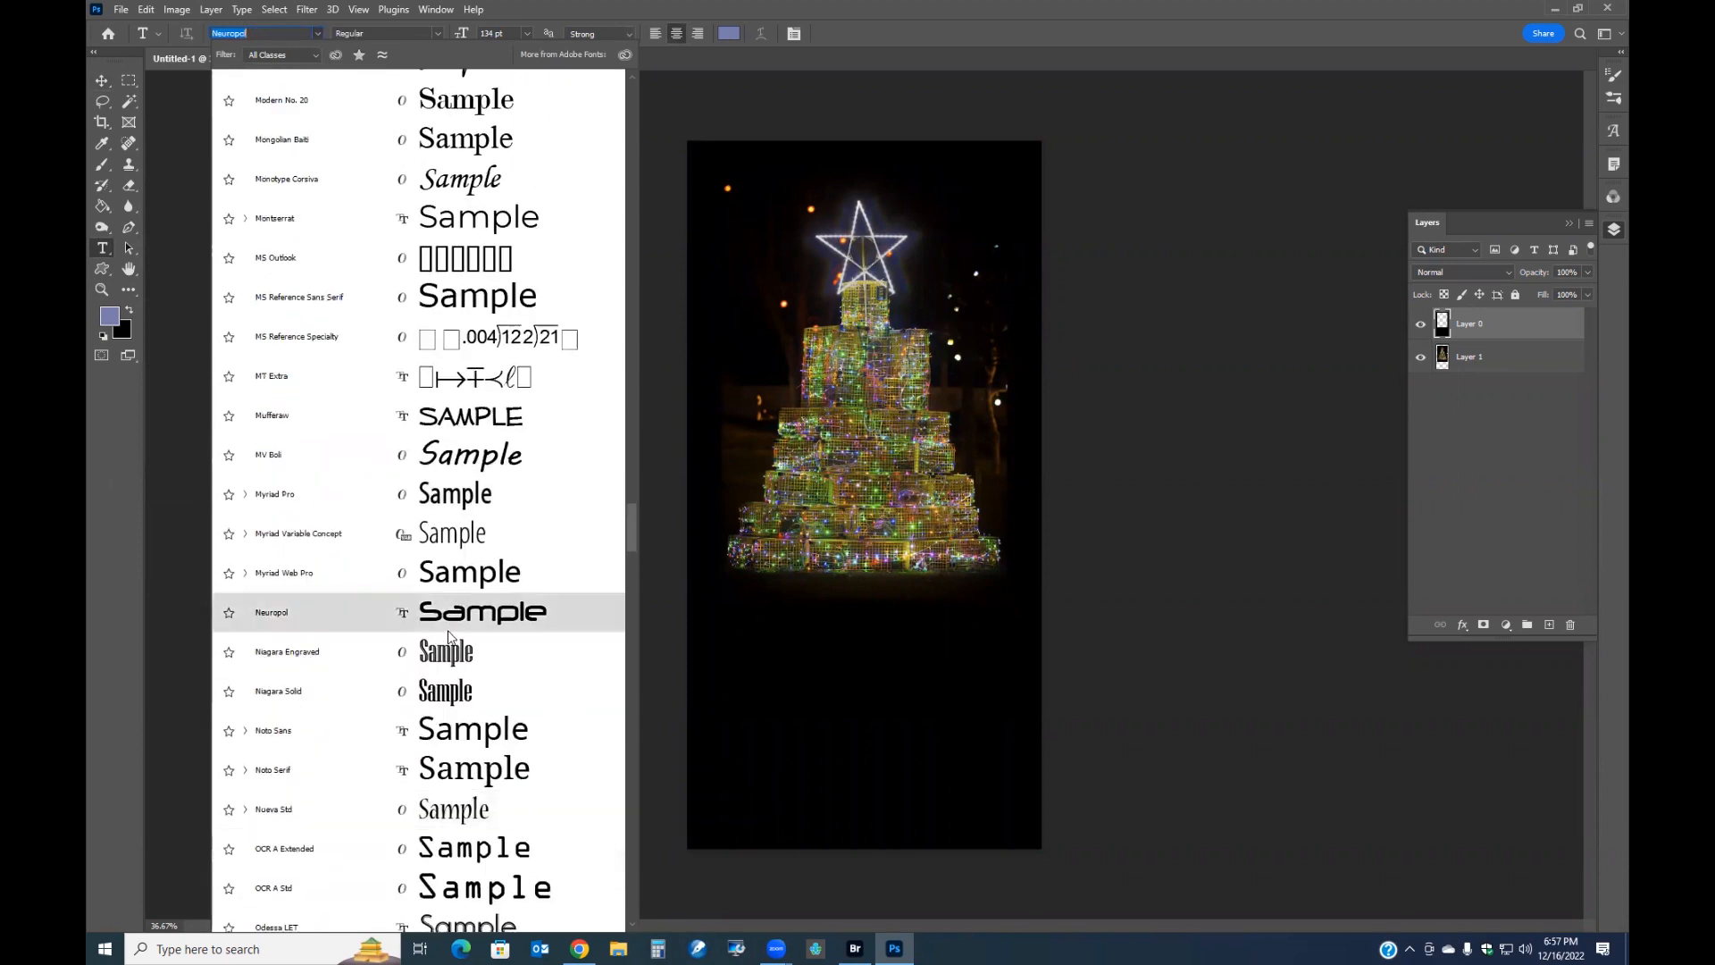
scroll(450, 637, "up", 2)
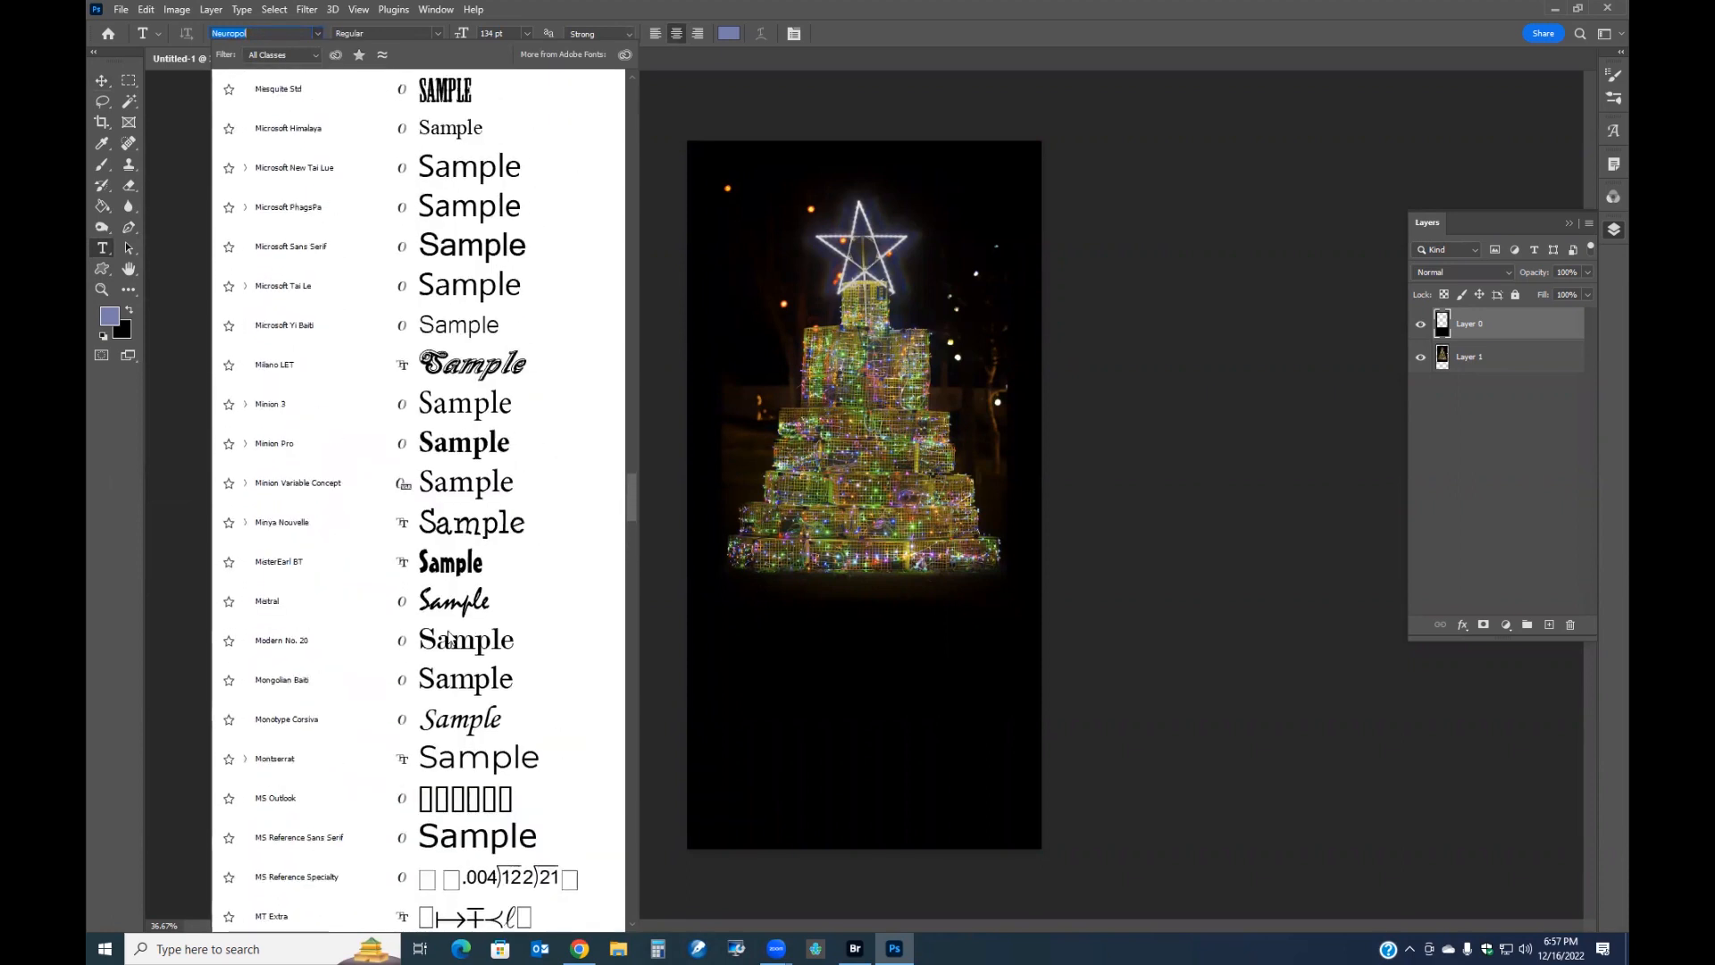
scroll(450, 639, "up", 1)
scroll(460, 686, "up", 2)
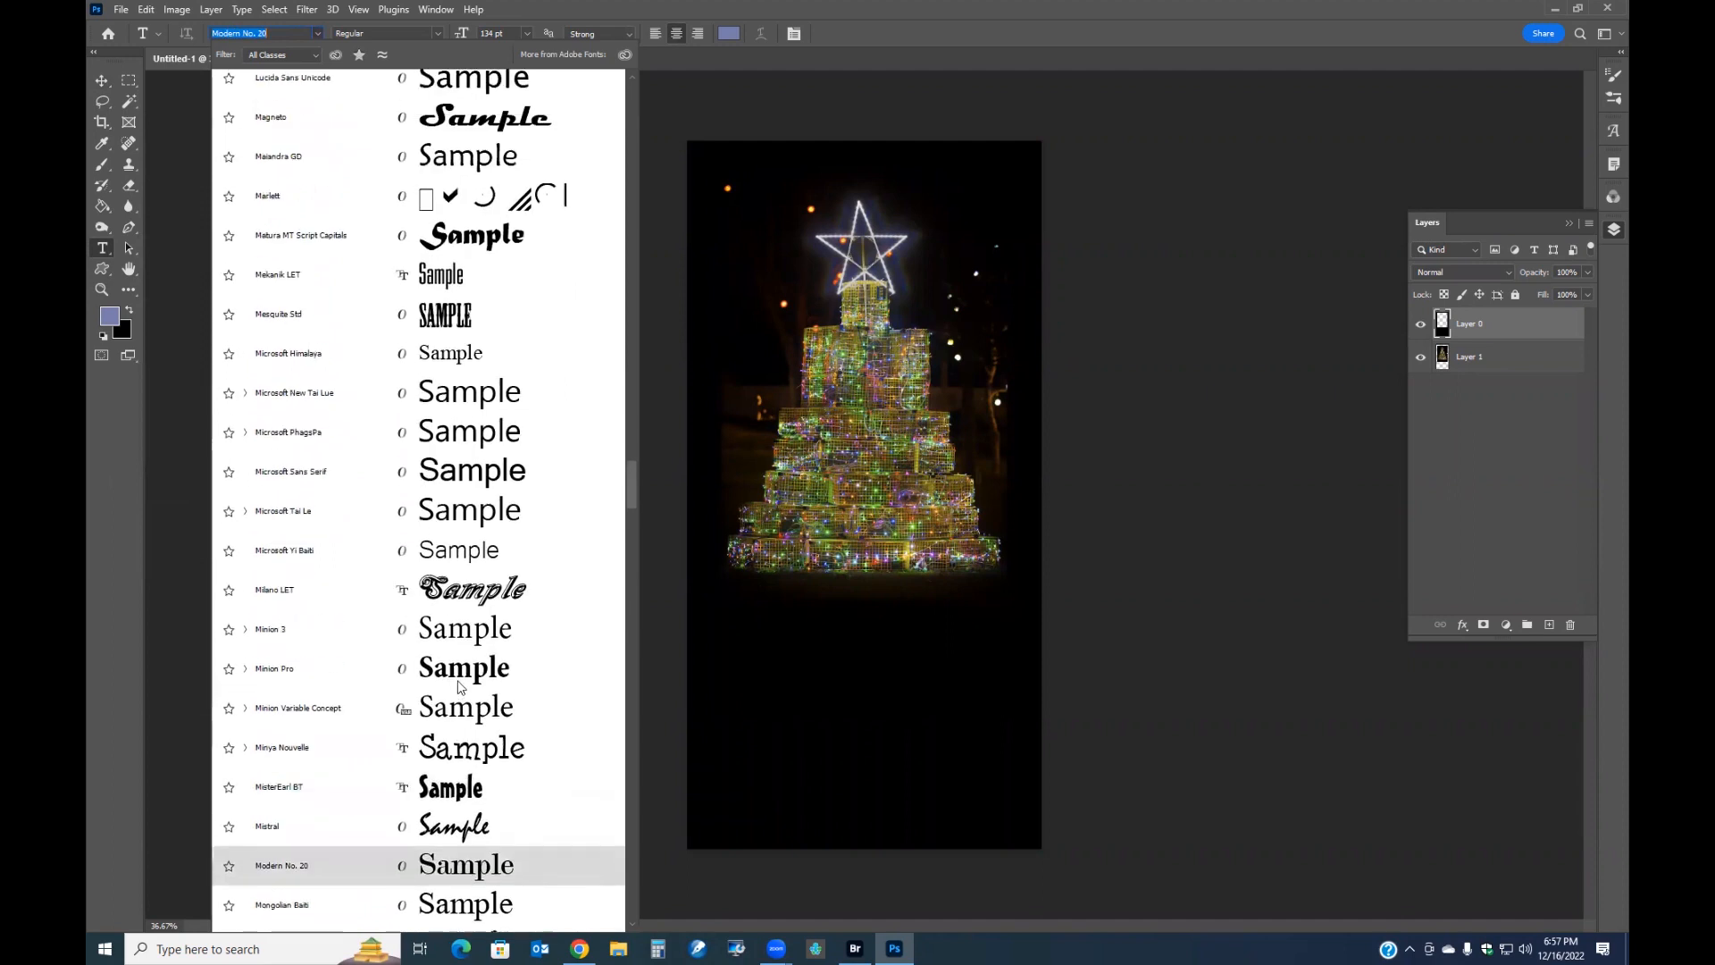
scroll(460, 686, "up", 2)
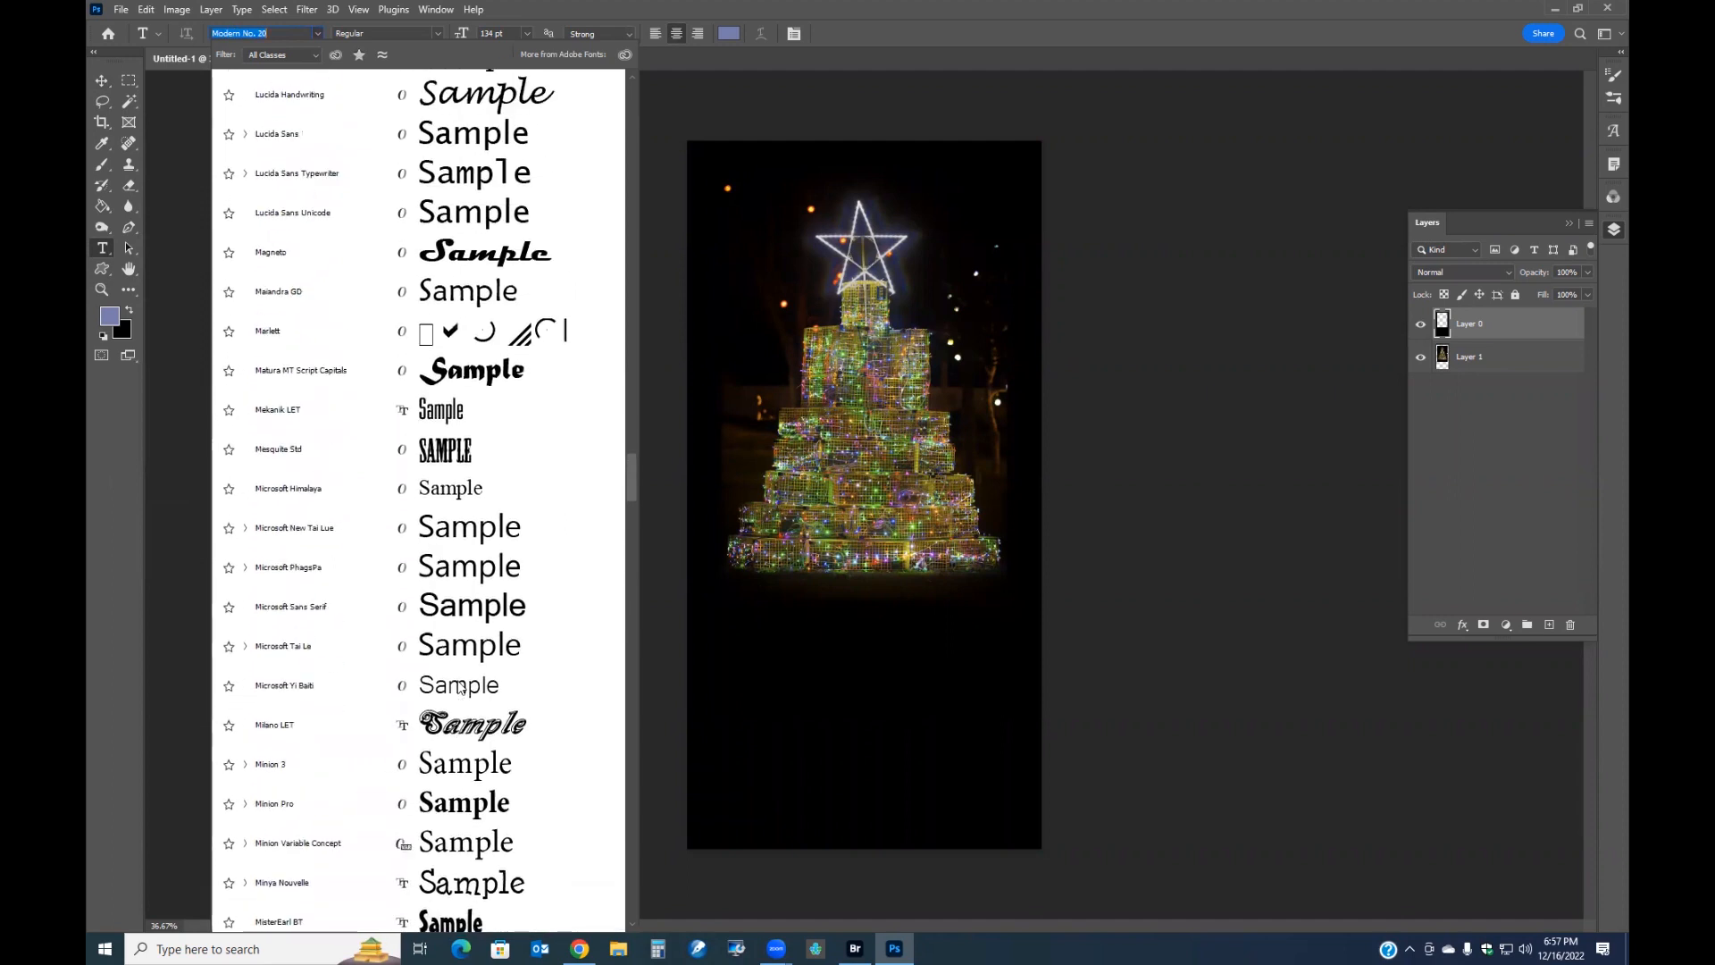
scroll(458, 686, "down", 15)
scroll(458, 686, "down", 7)
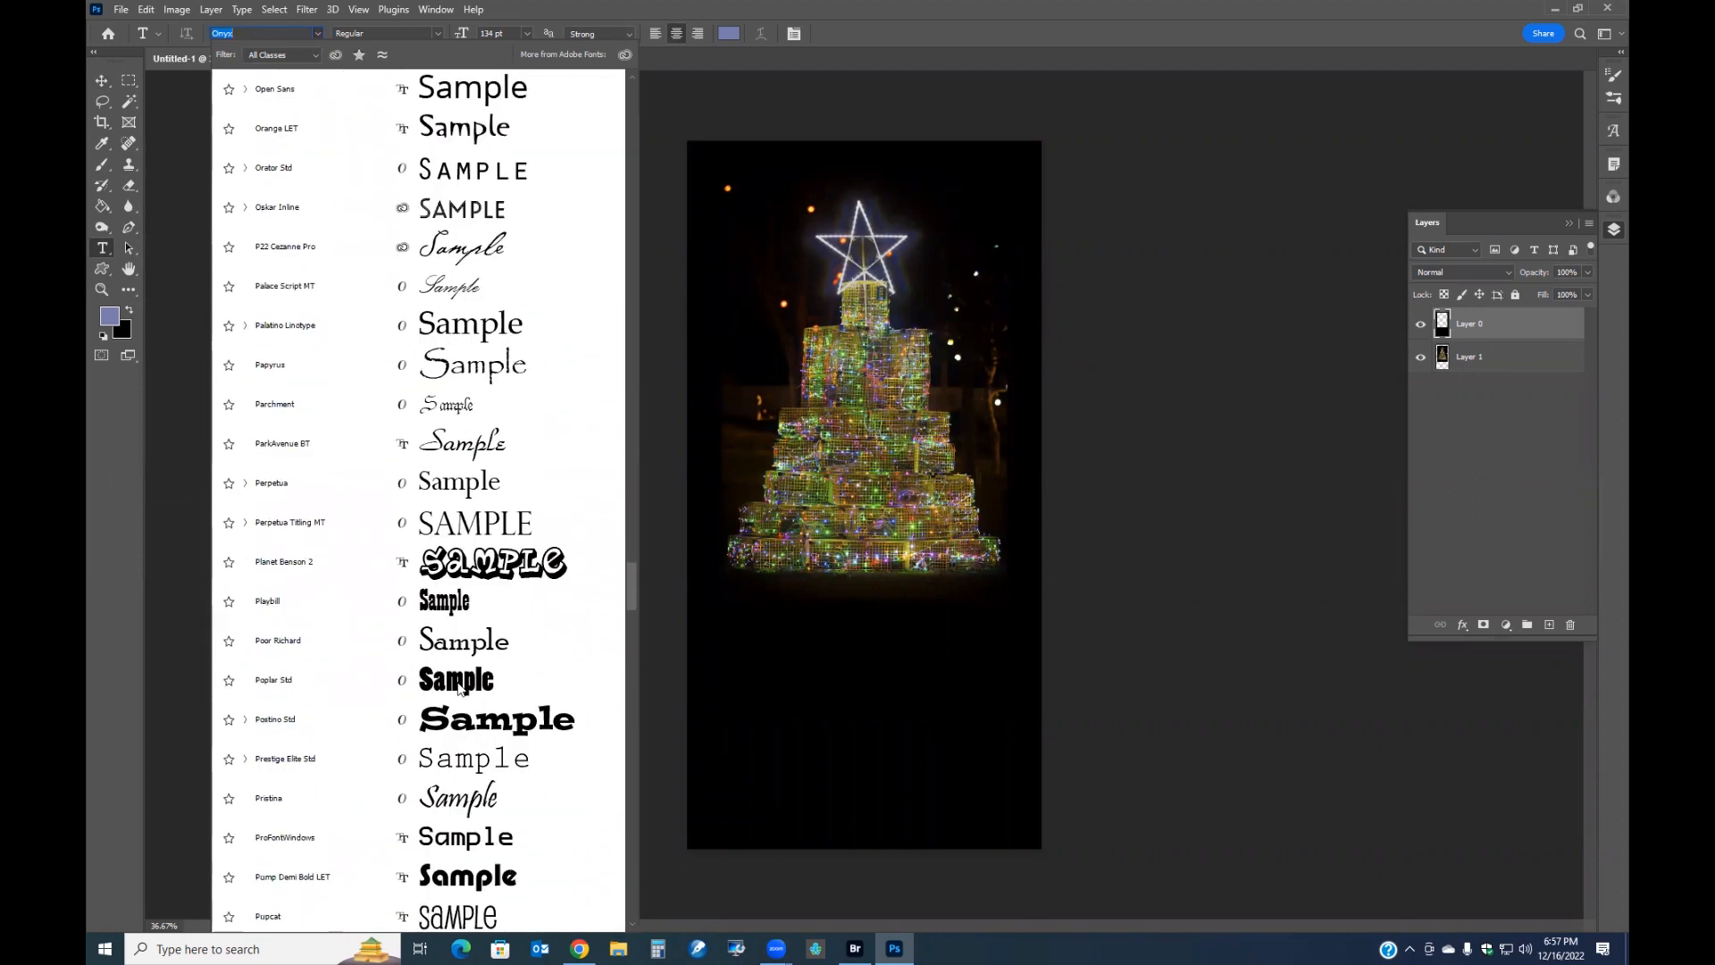
scroll(458, 686, "down", 2)
scroll(458, 686, "down", 7)
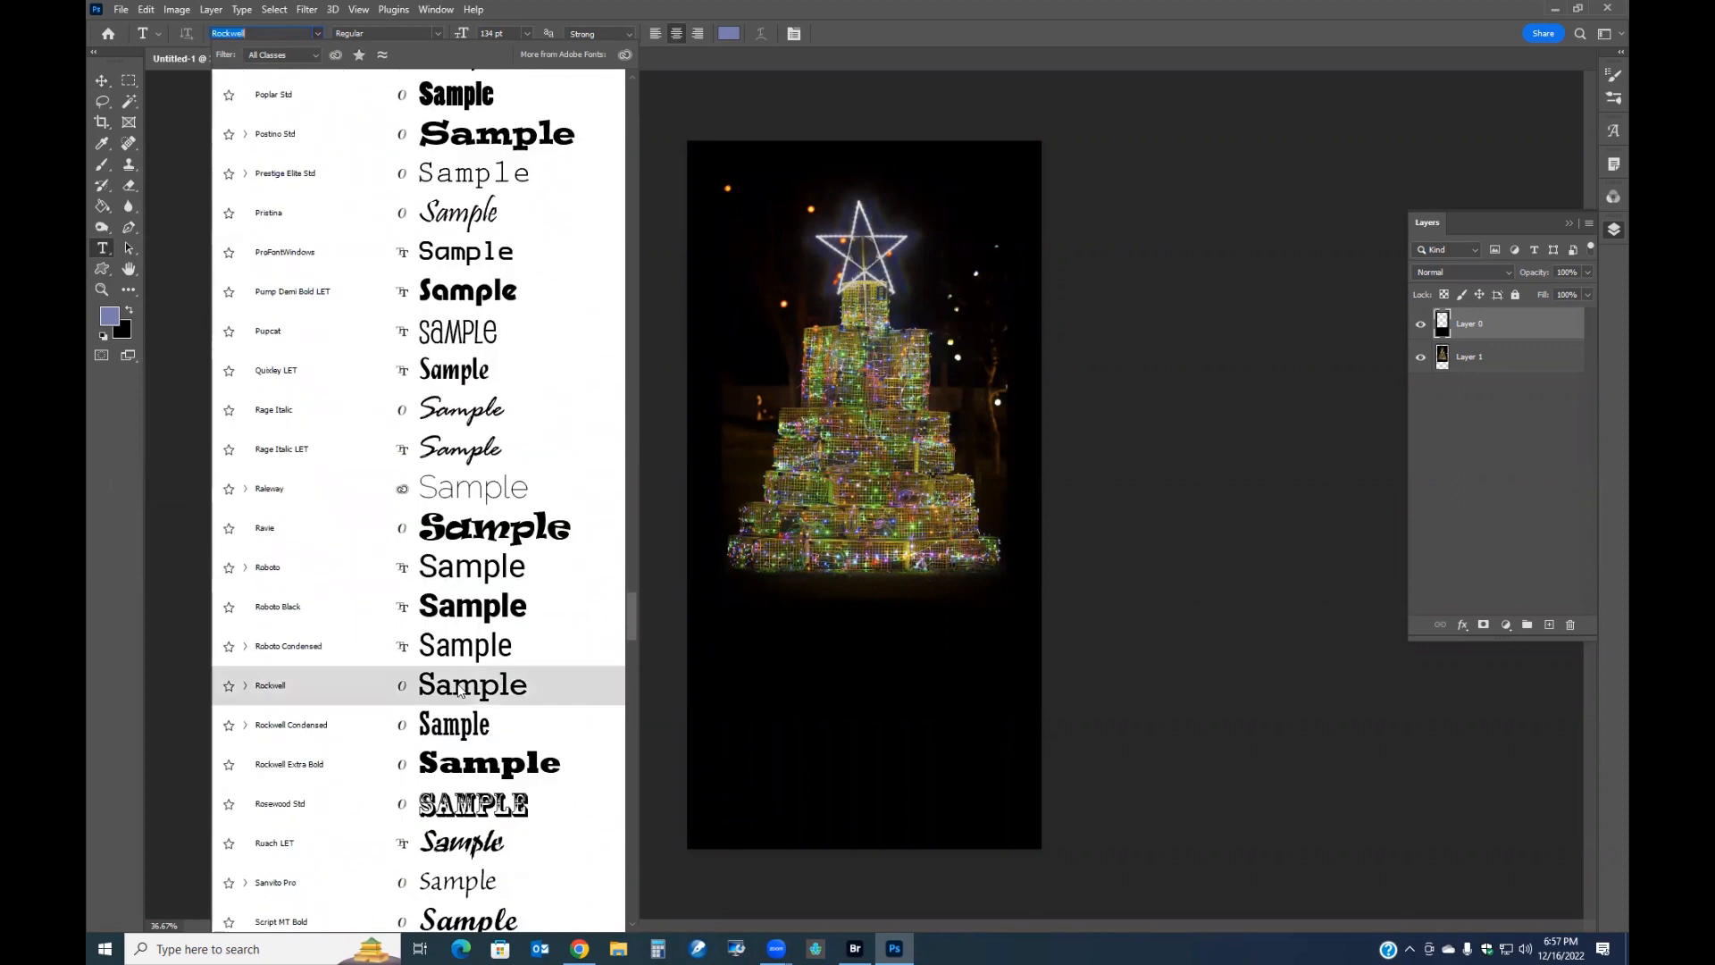
scroll(458, 686, "down", 7)
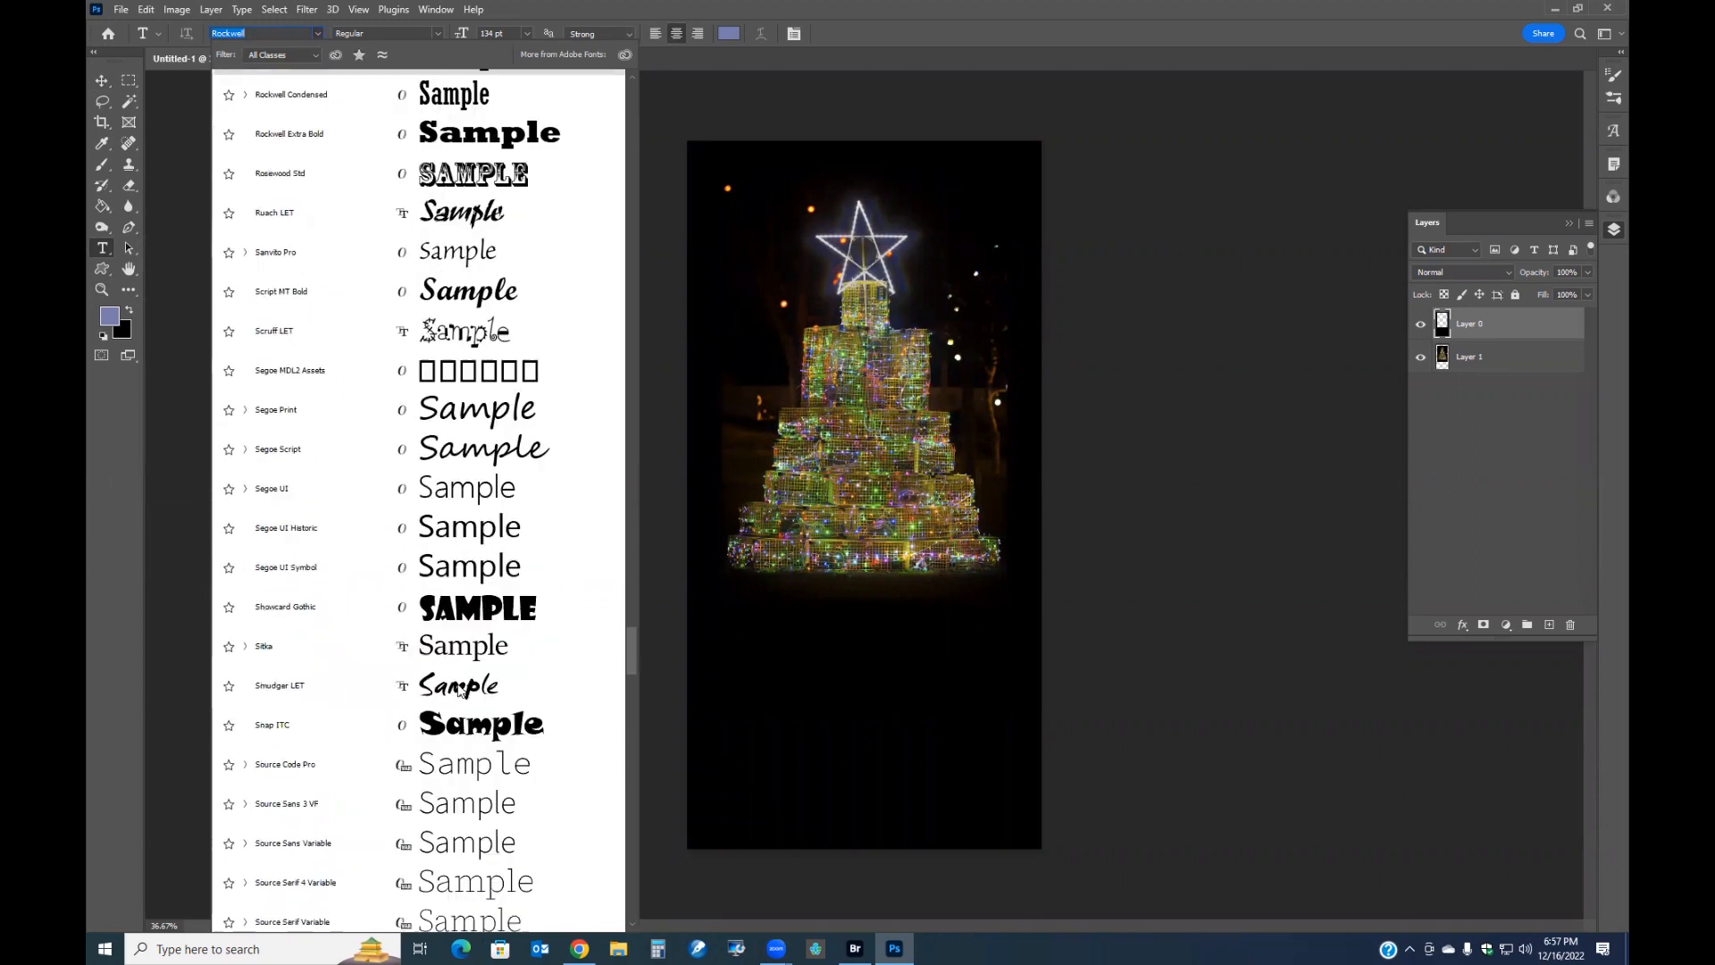
scroll(458, 688, "down", 6)
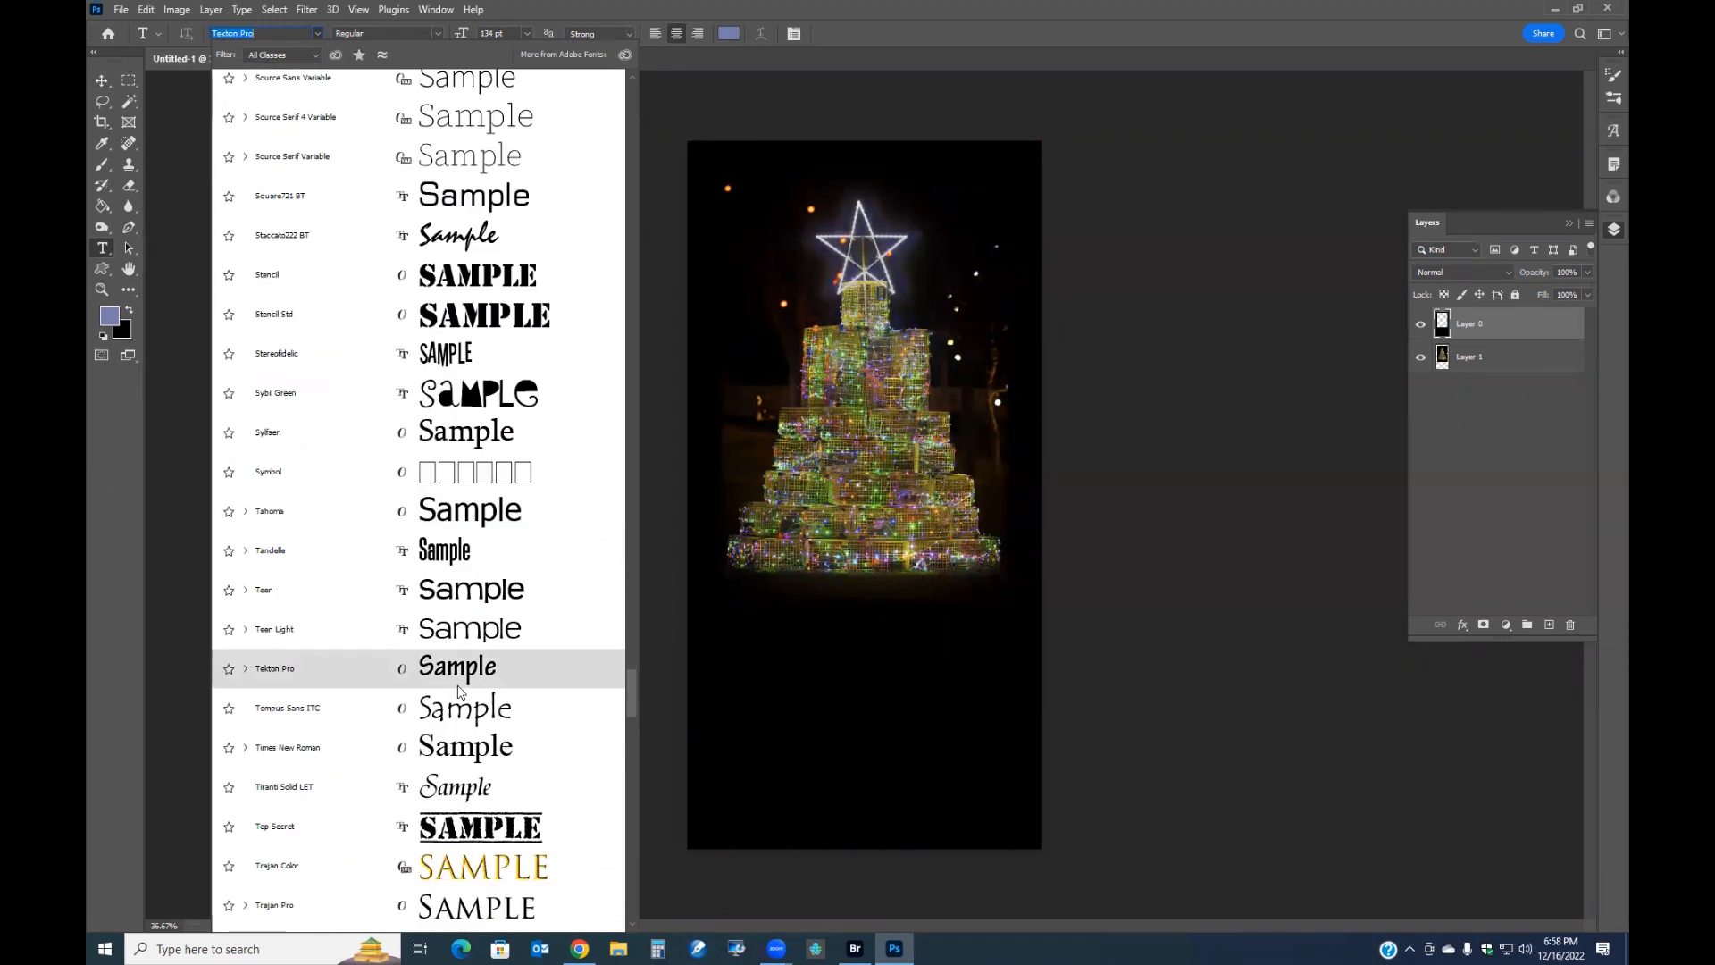
scroll(458, 690, "down", 3)
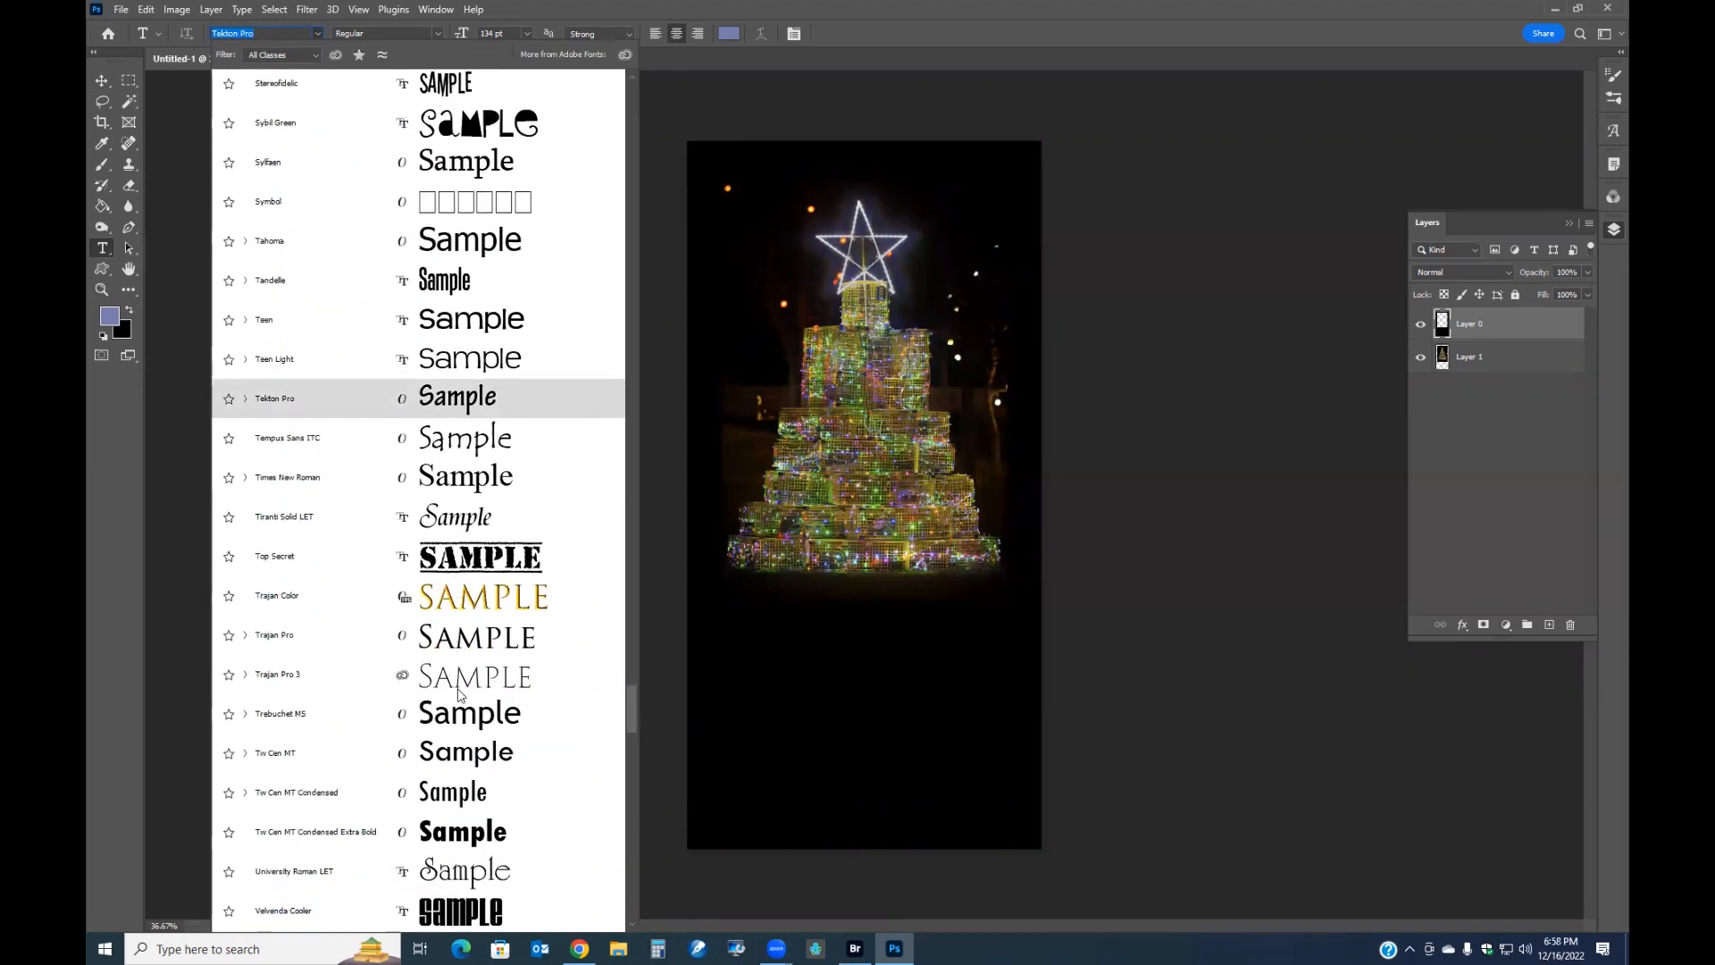
left_click(457, 641)
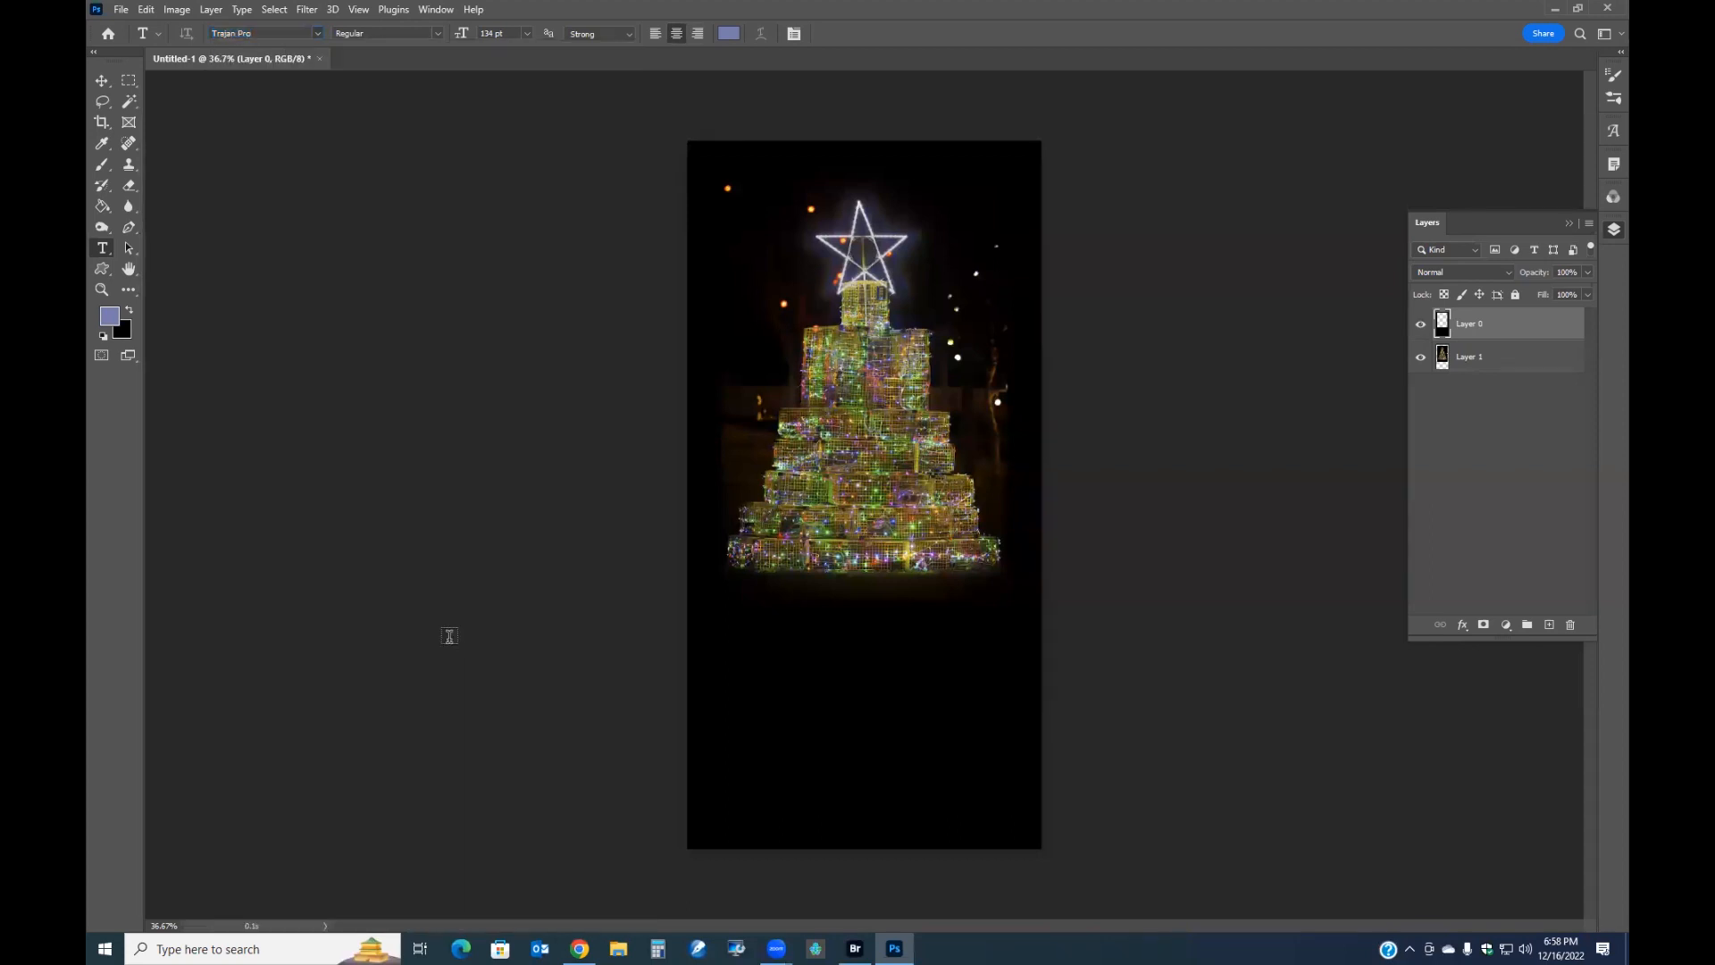
Set the text colour to a bright, fully saturated pinkish red
left_click(730, 33)
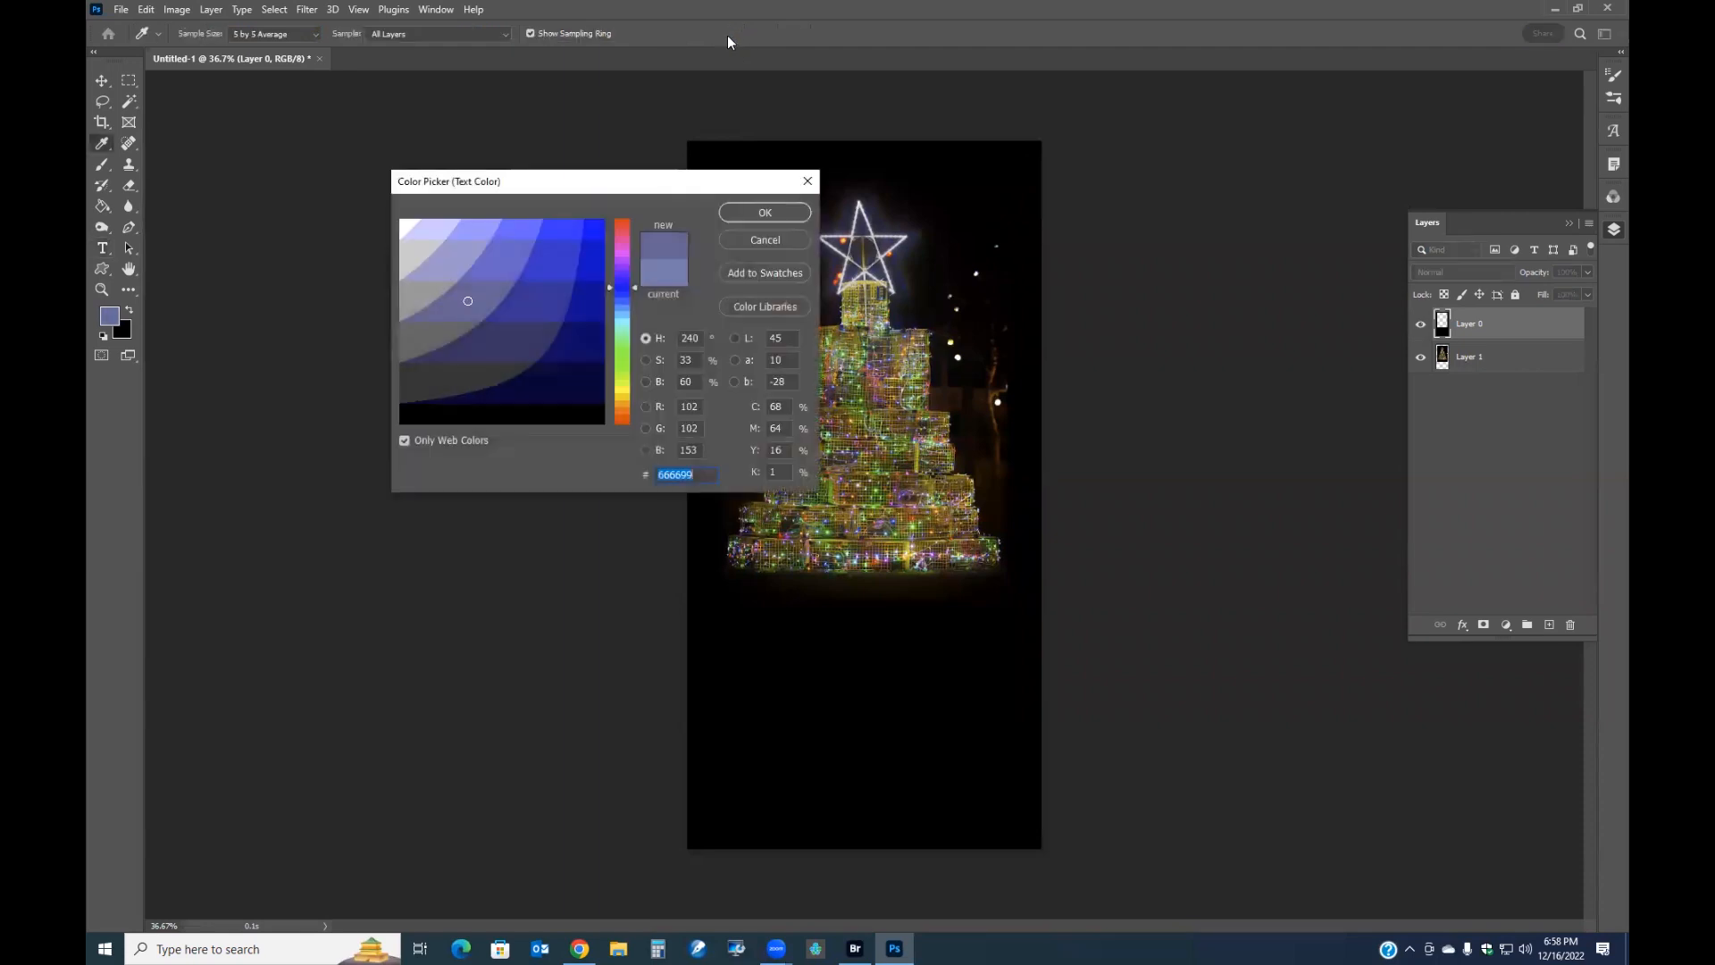
left_click(623, 239)
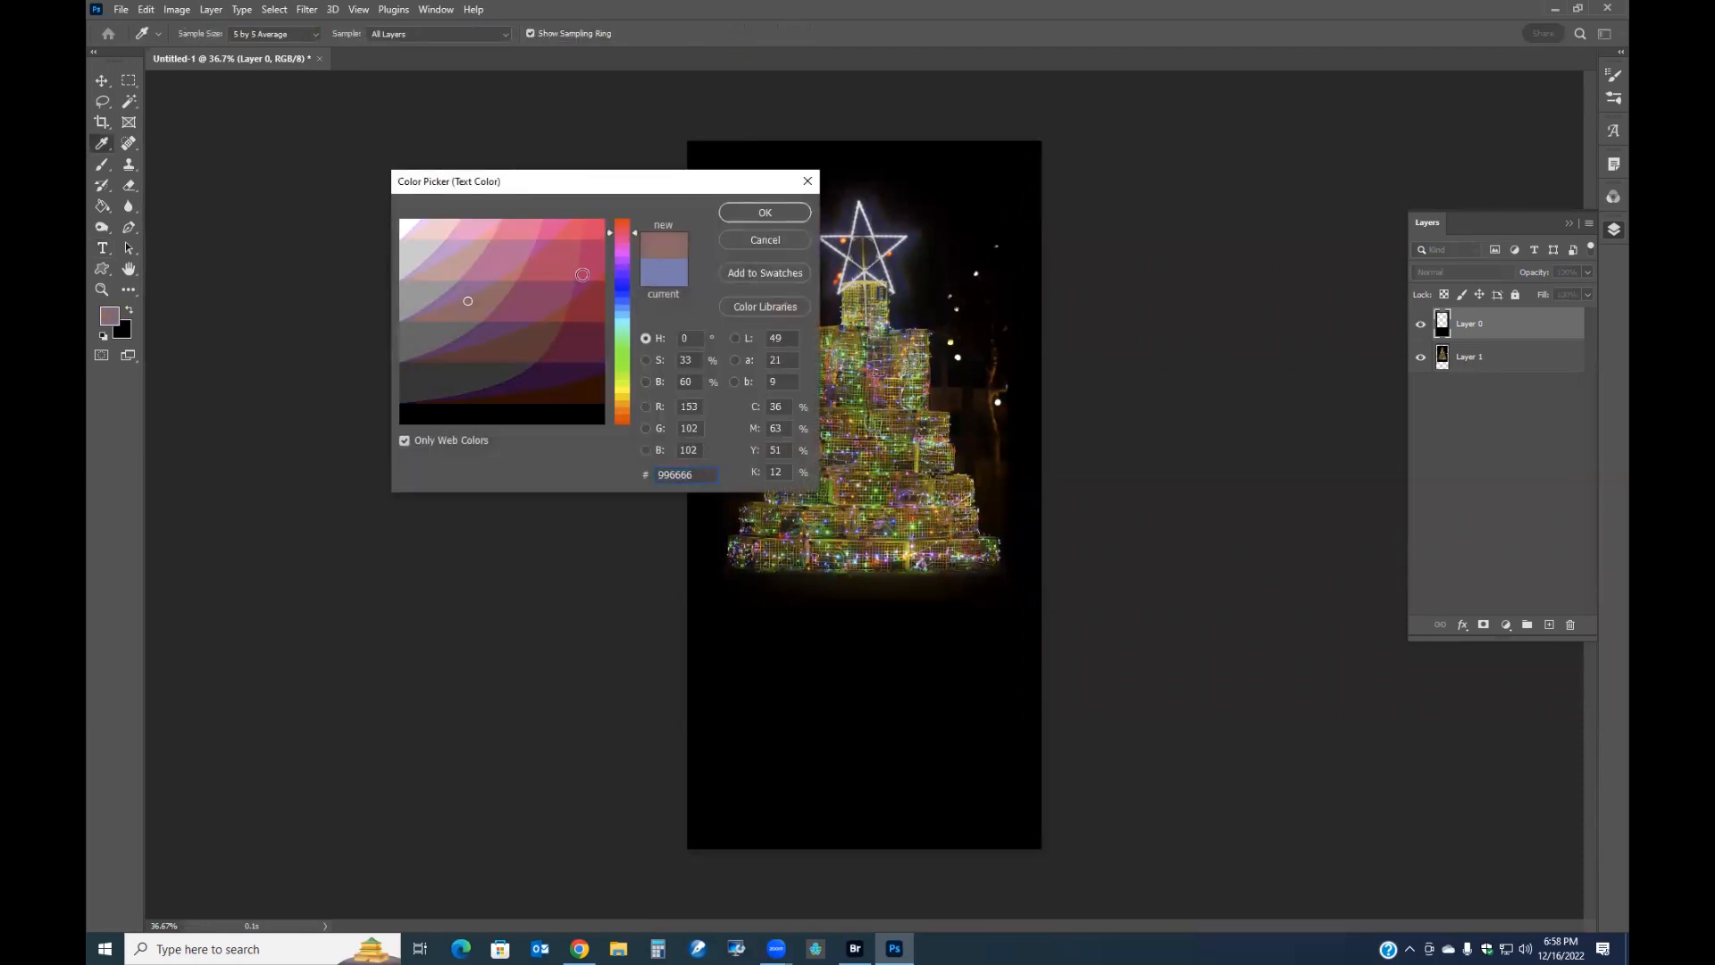
left_click(590, 230)
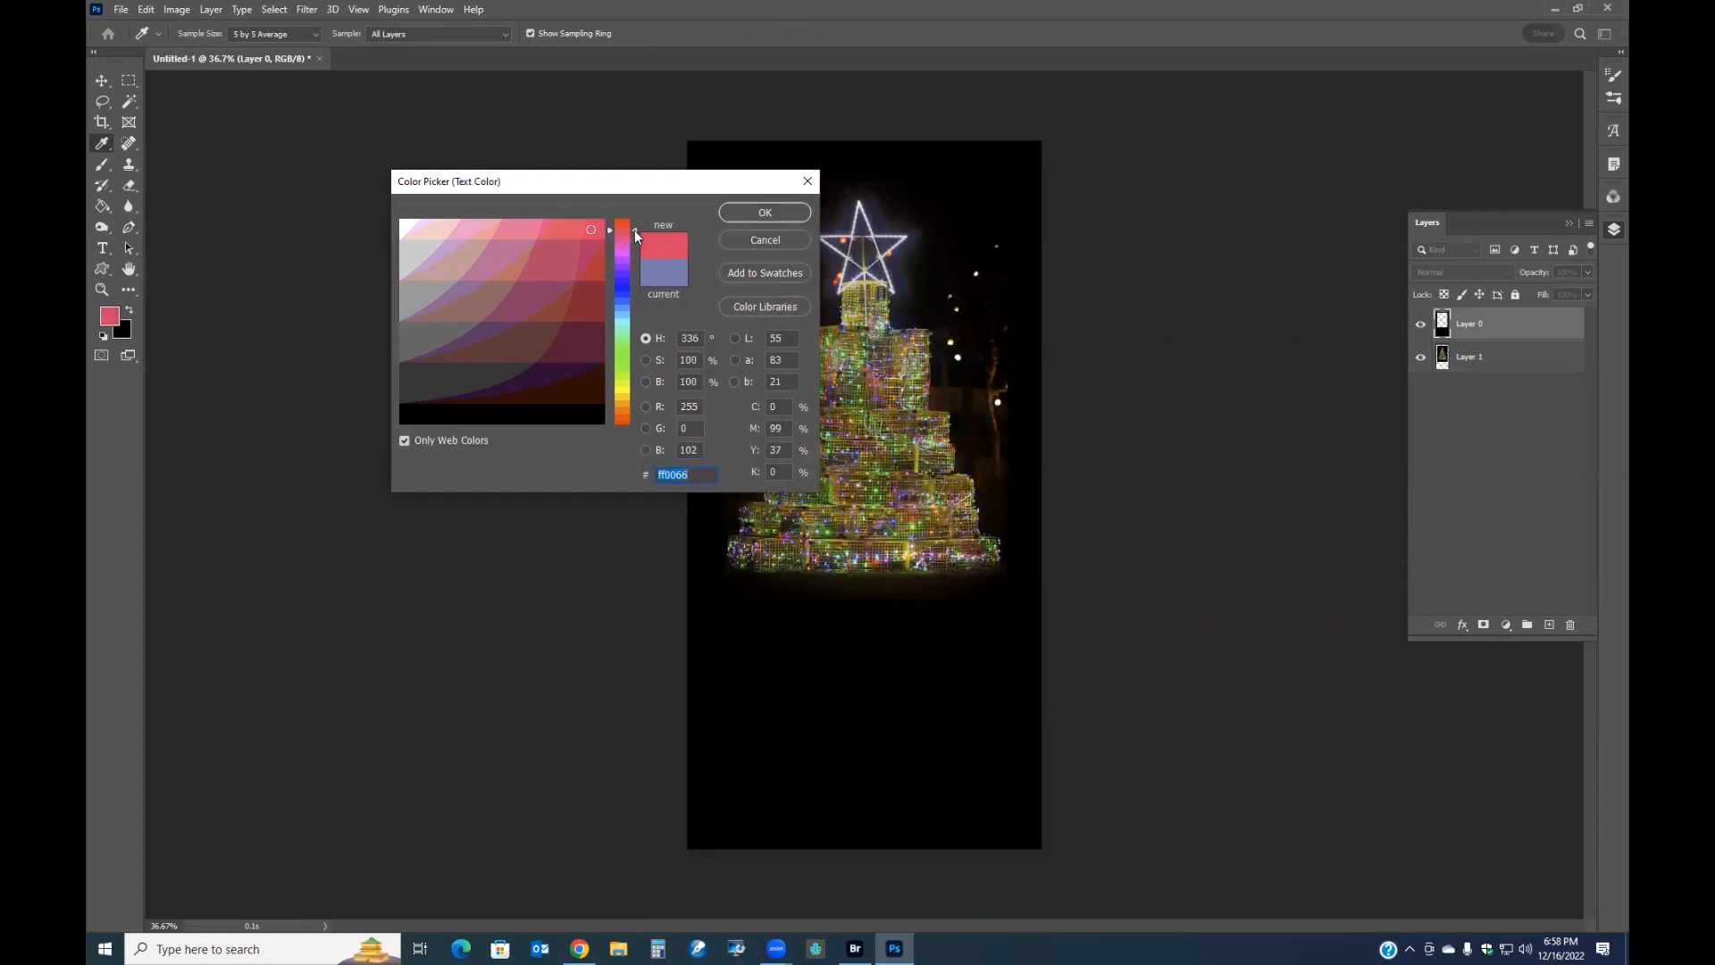
left_click(596, 262)
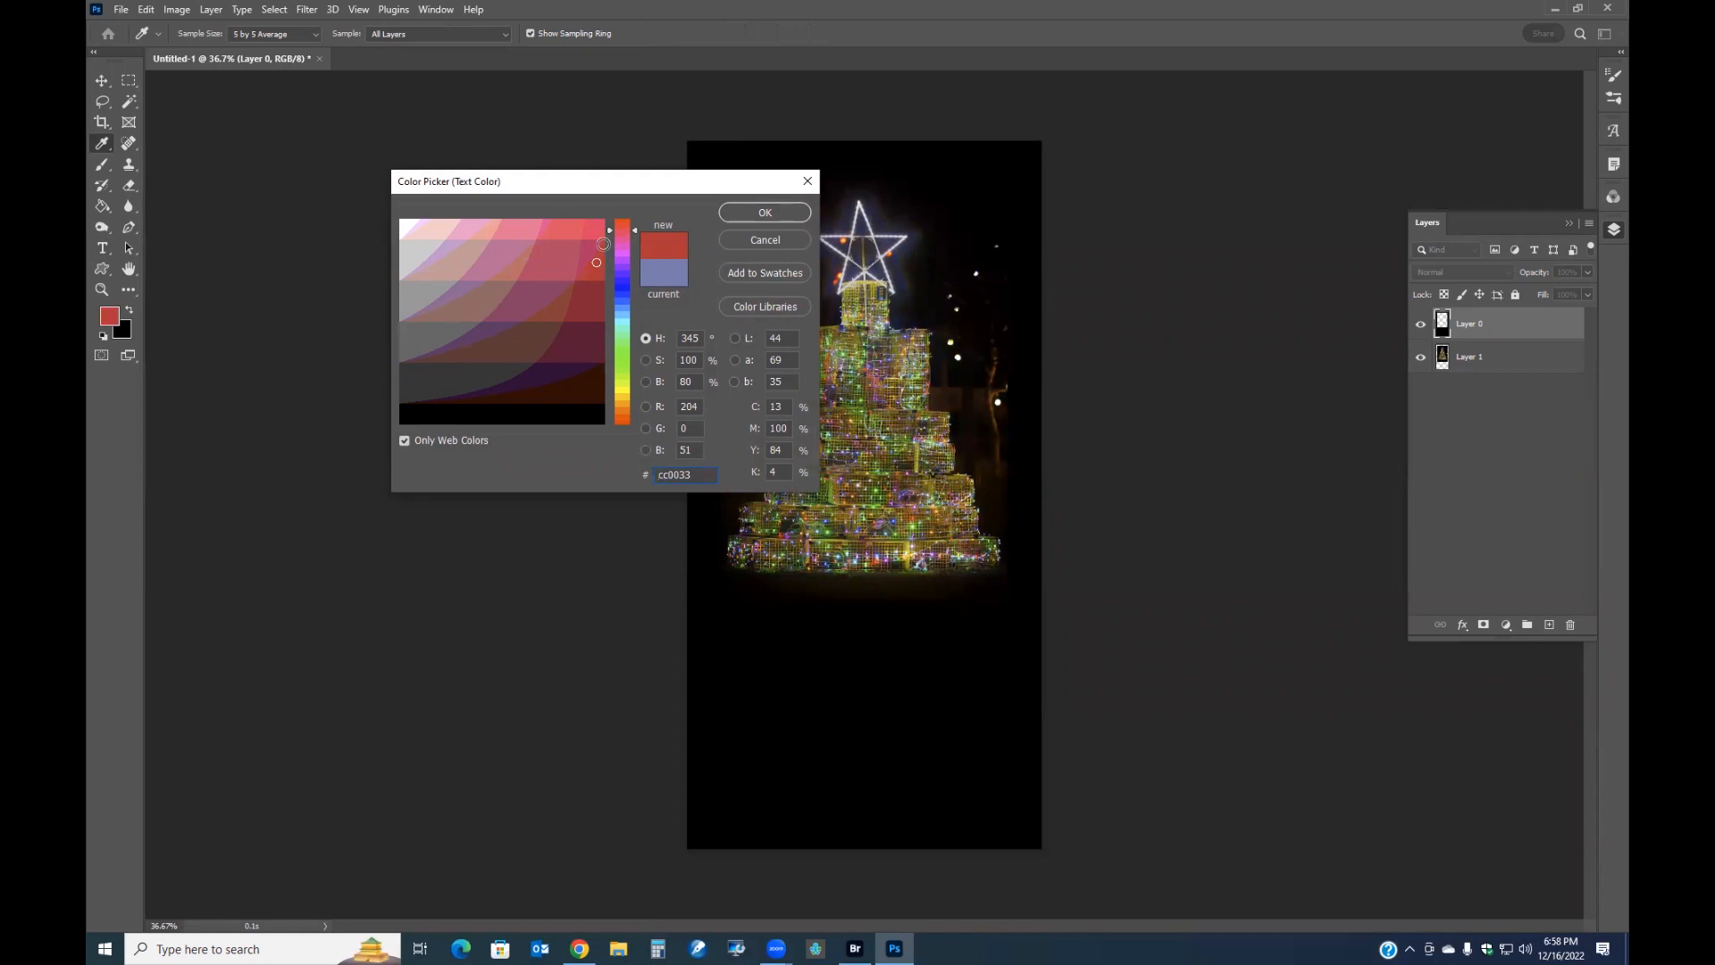
left_click(601, 229)
left_click(765, 212)
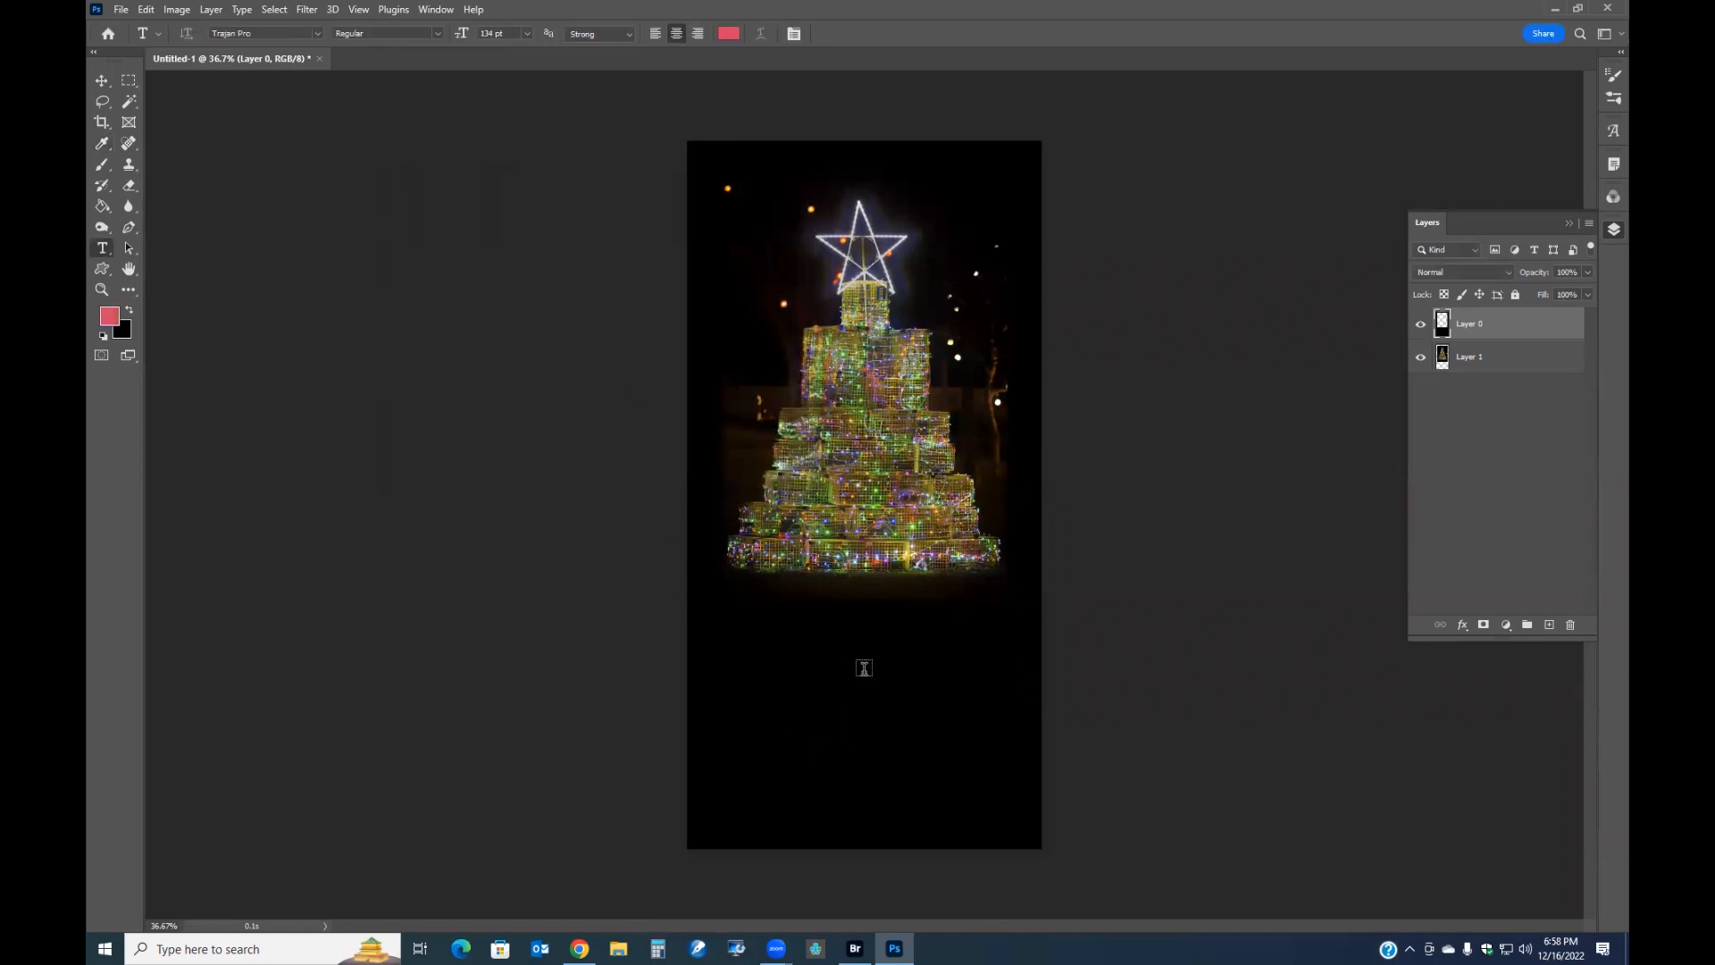
Set the font size to 22 pt and add the text "Holiday Greetings" centred on the frame below the tree photo
left_click_drag(461, 34, 368, 33)
left_click(871, 675)
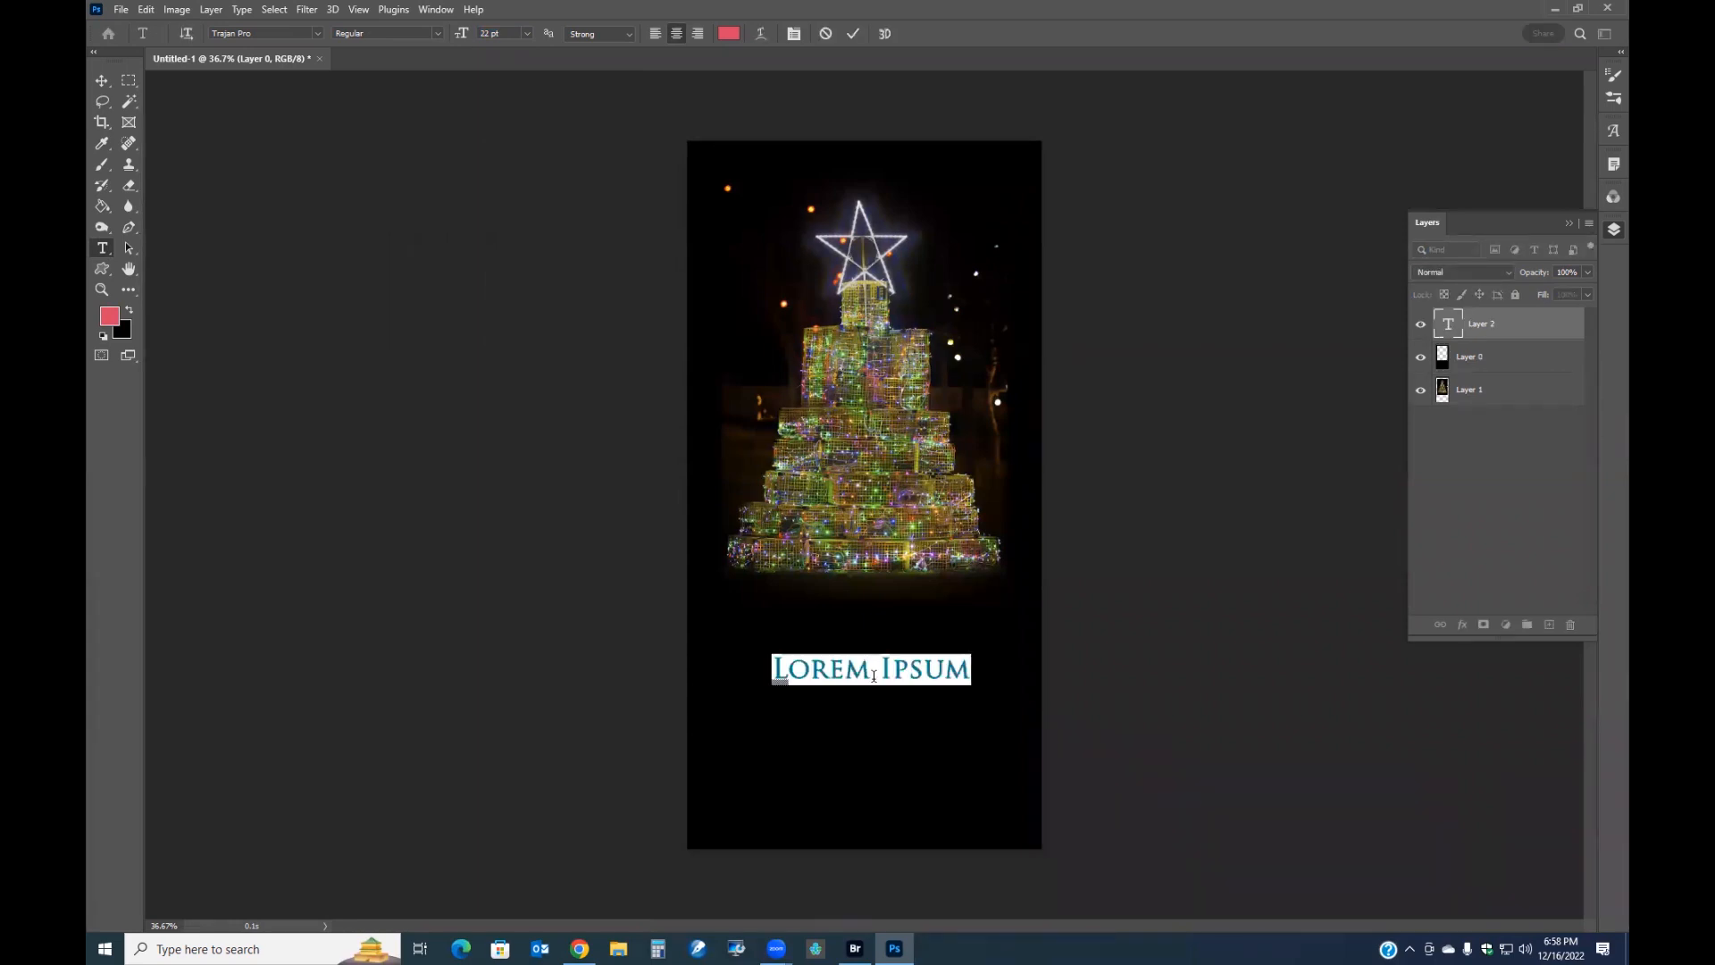
type("Holid")
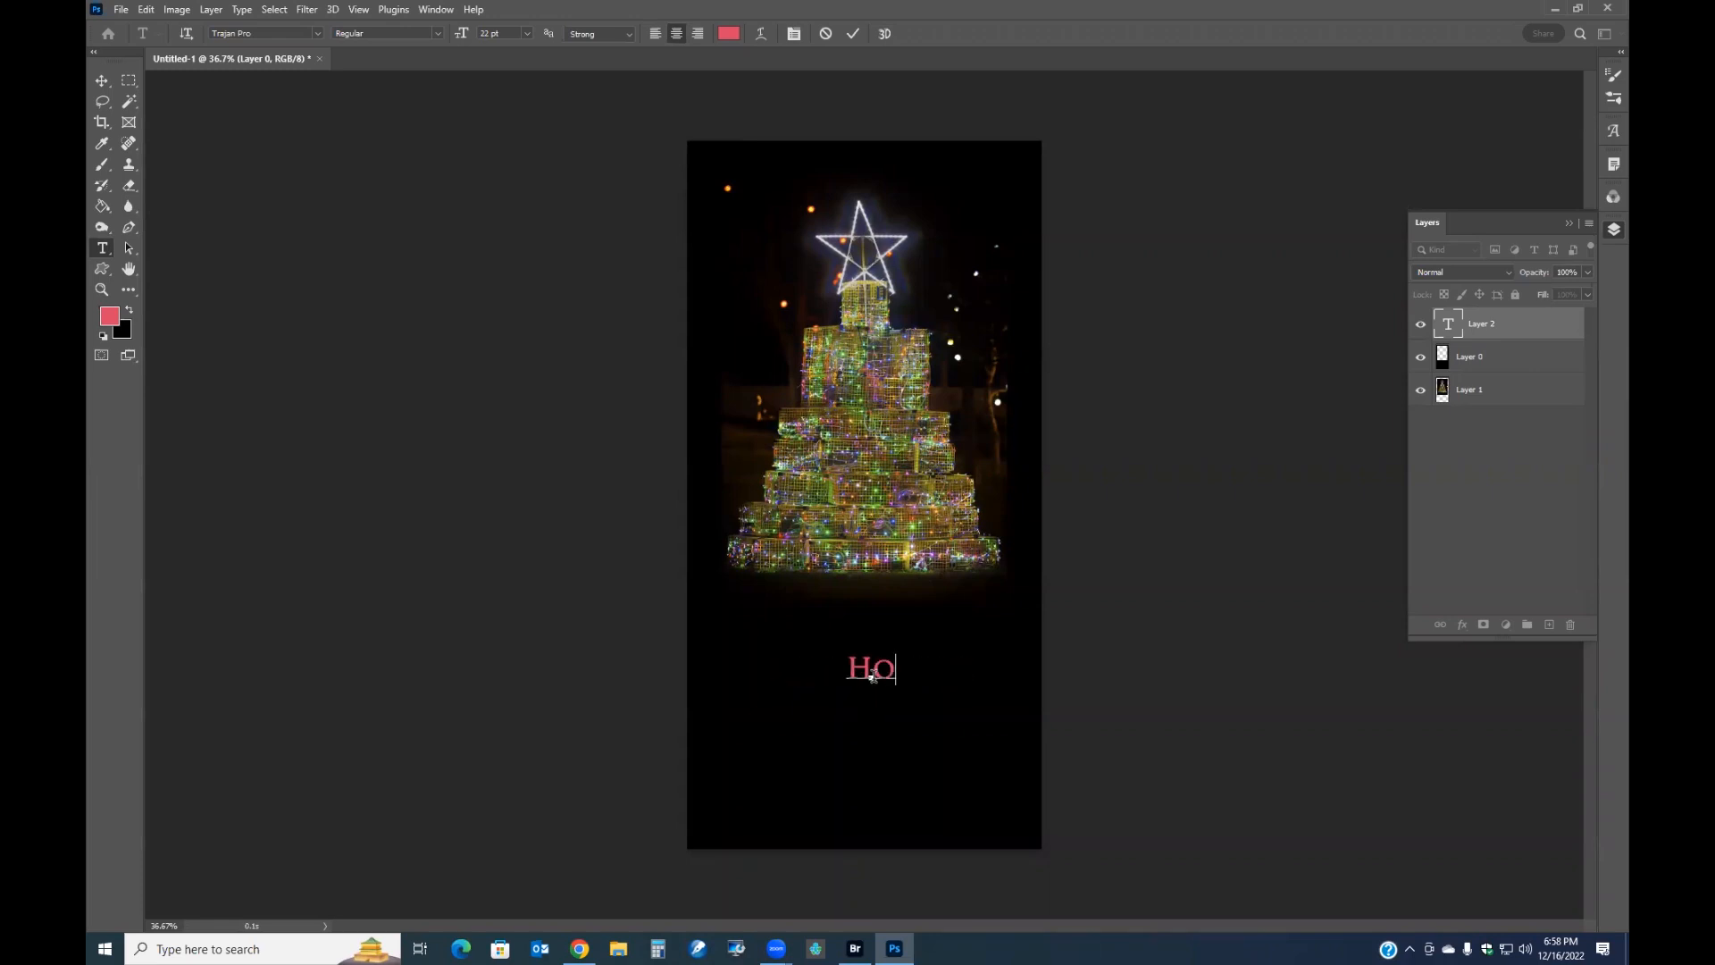
type("ay Greetings")
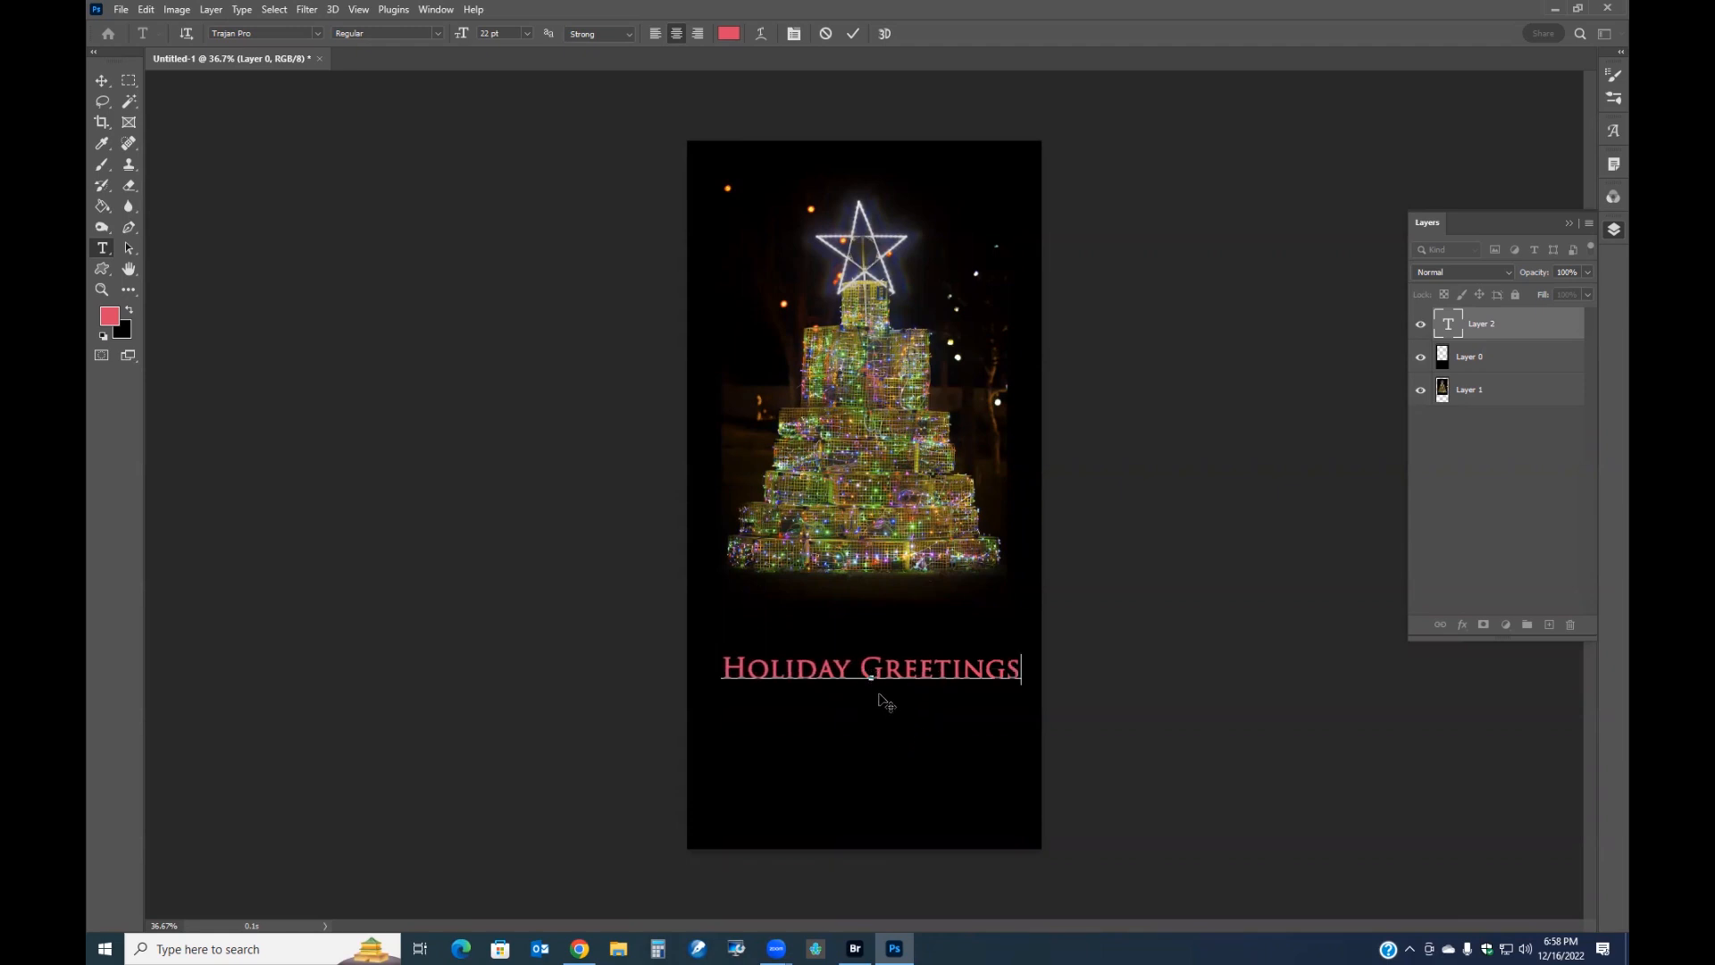
left_click(849, 34)
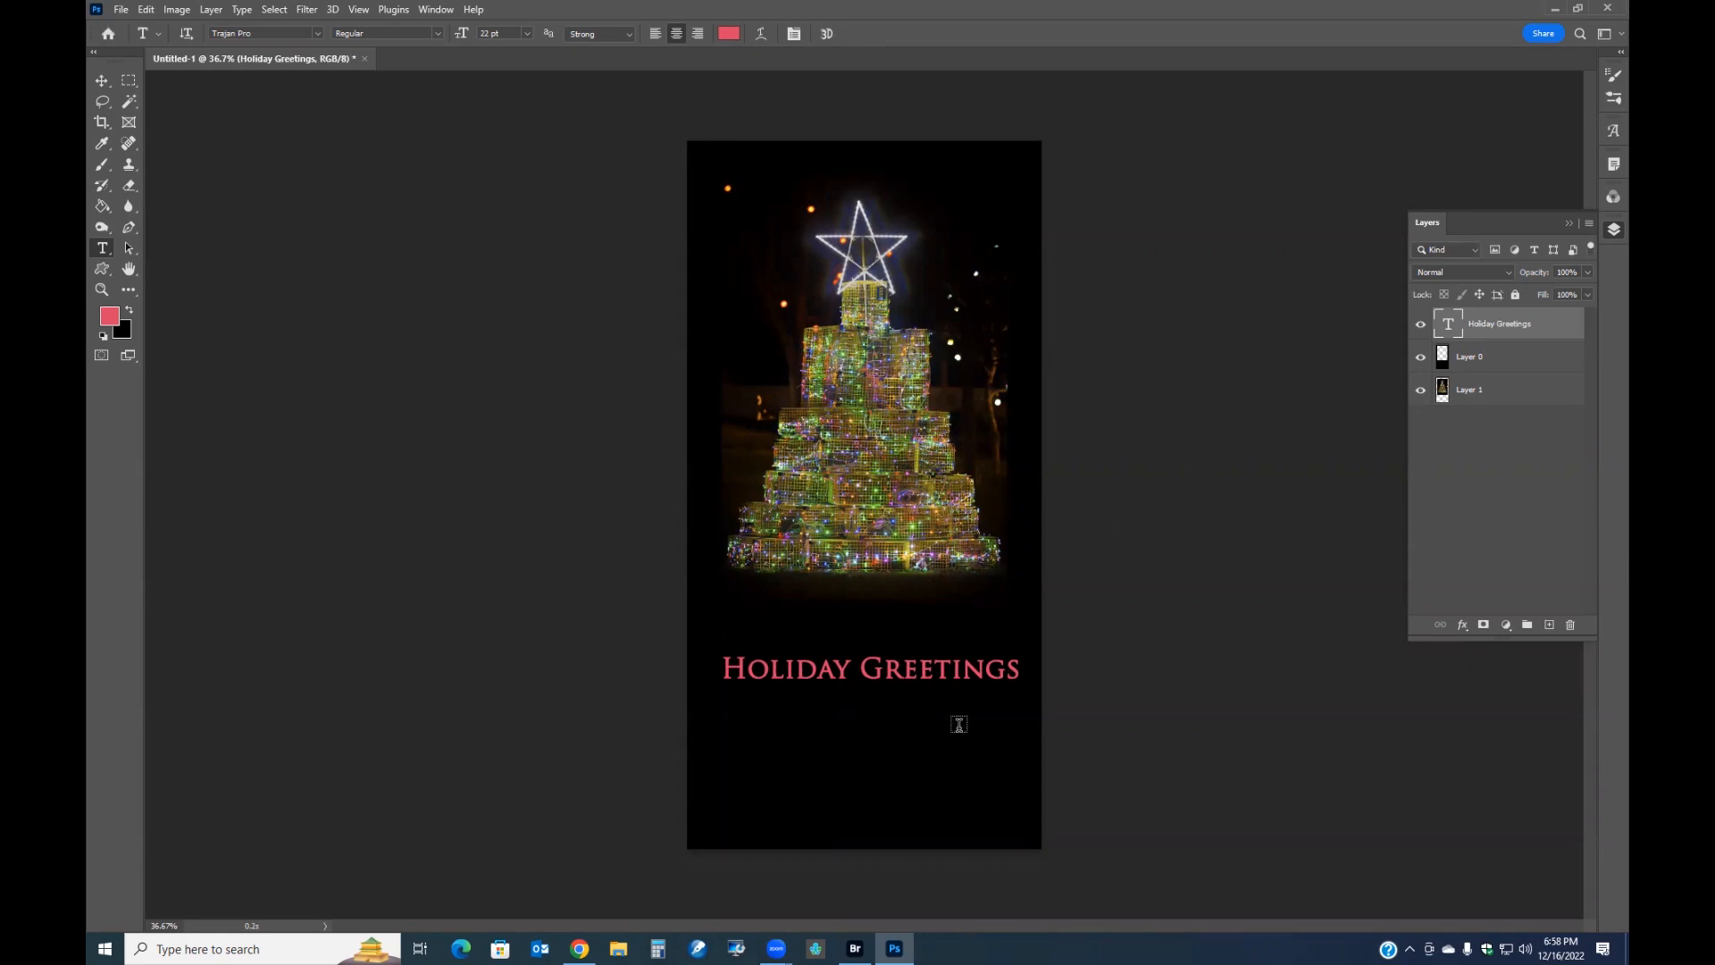
Colorize the black frame layer deep blue with Hue/Saturation, raising its lightness and setting saturation to about 53
left_click(1487, 356)
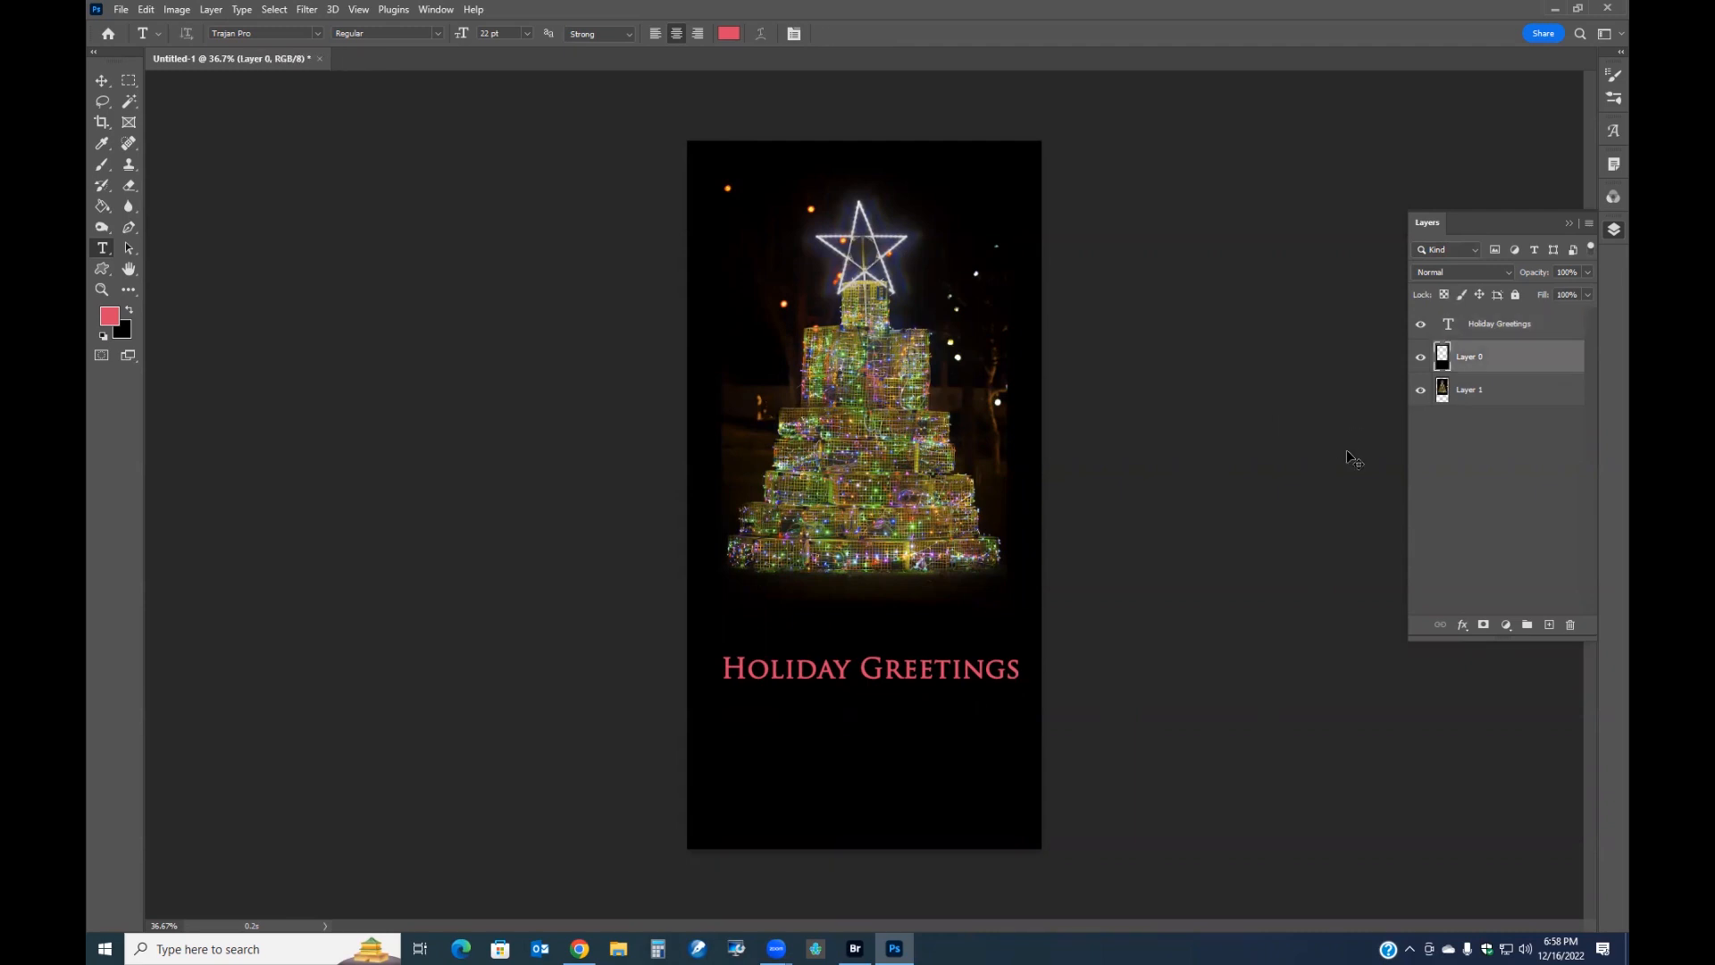
key("ctrl+u")
mouse_move(1331, 399)
left_mouse_down()
mouse_move(1379, 398)
mouse_move(1358, 398)
left_mouse_up()
left_click(1491, 414)
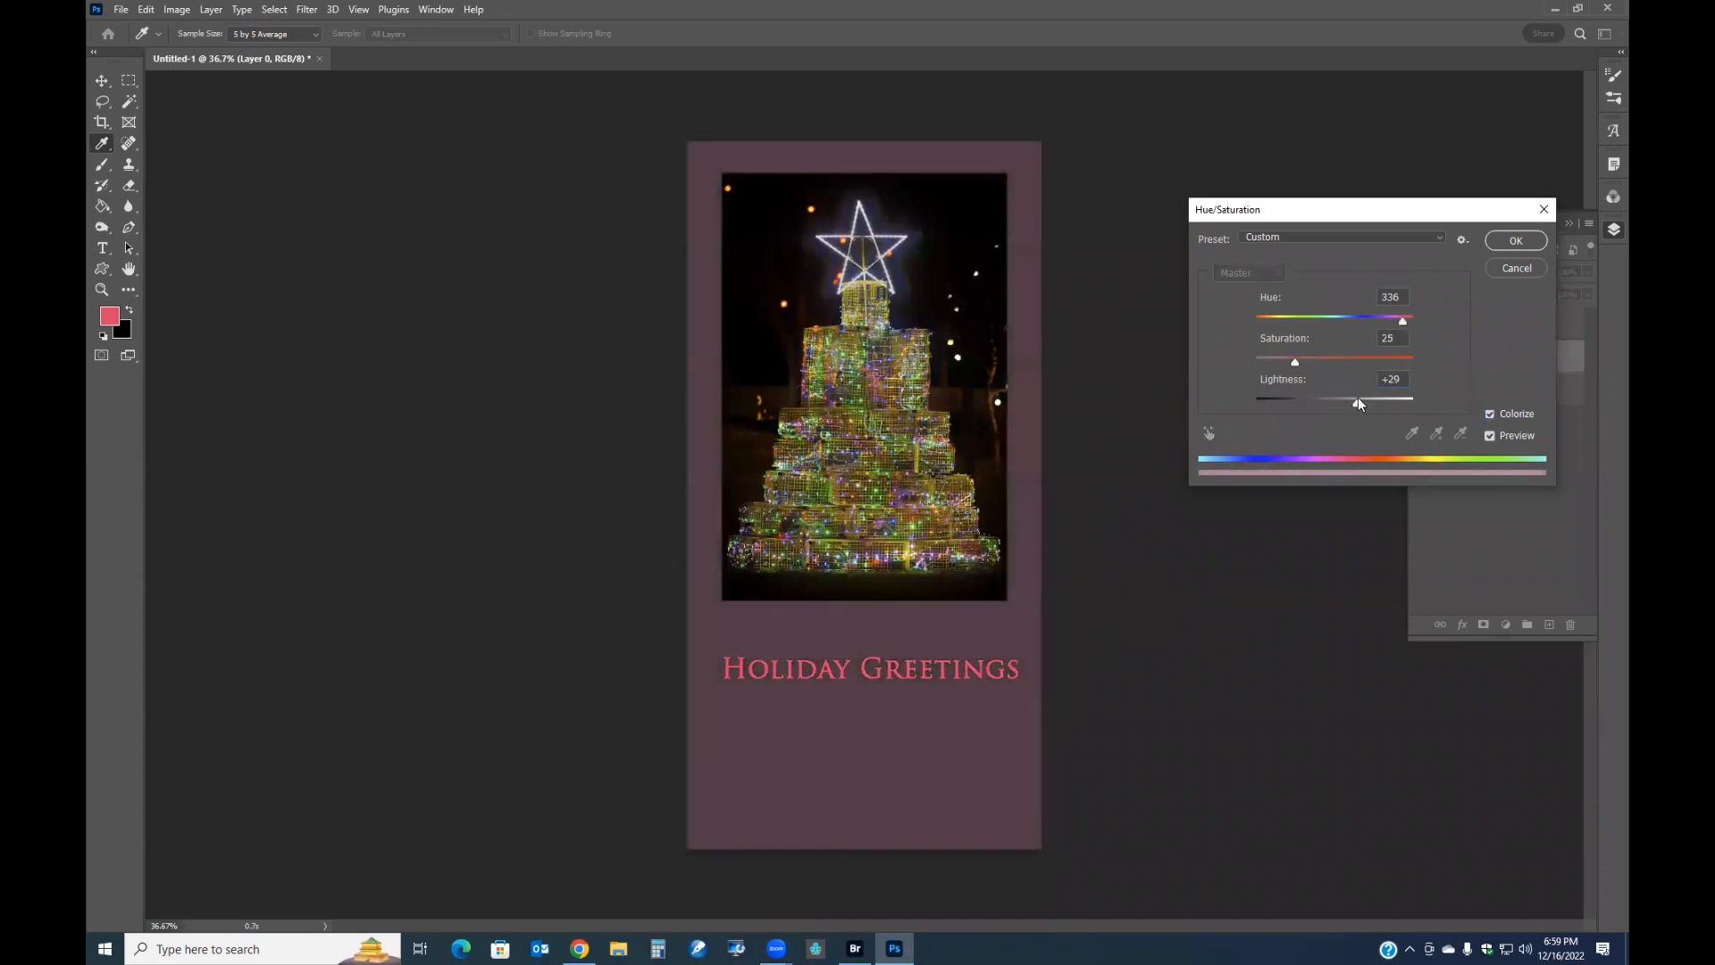
left_click_drag(1402, 318, 1322, 362)
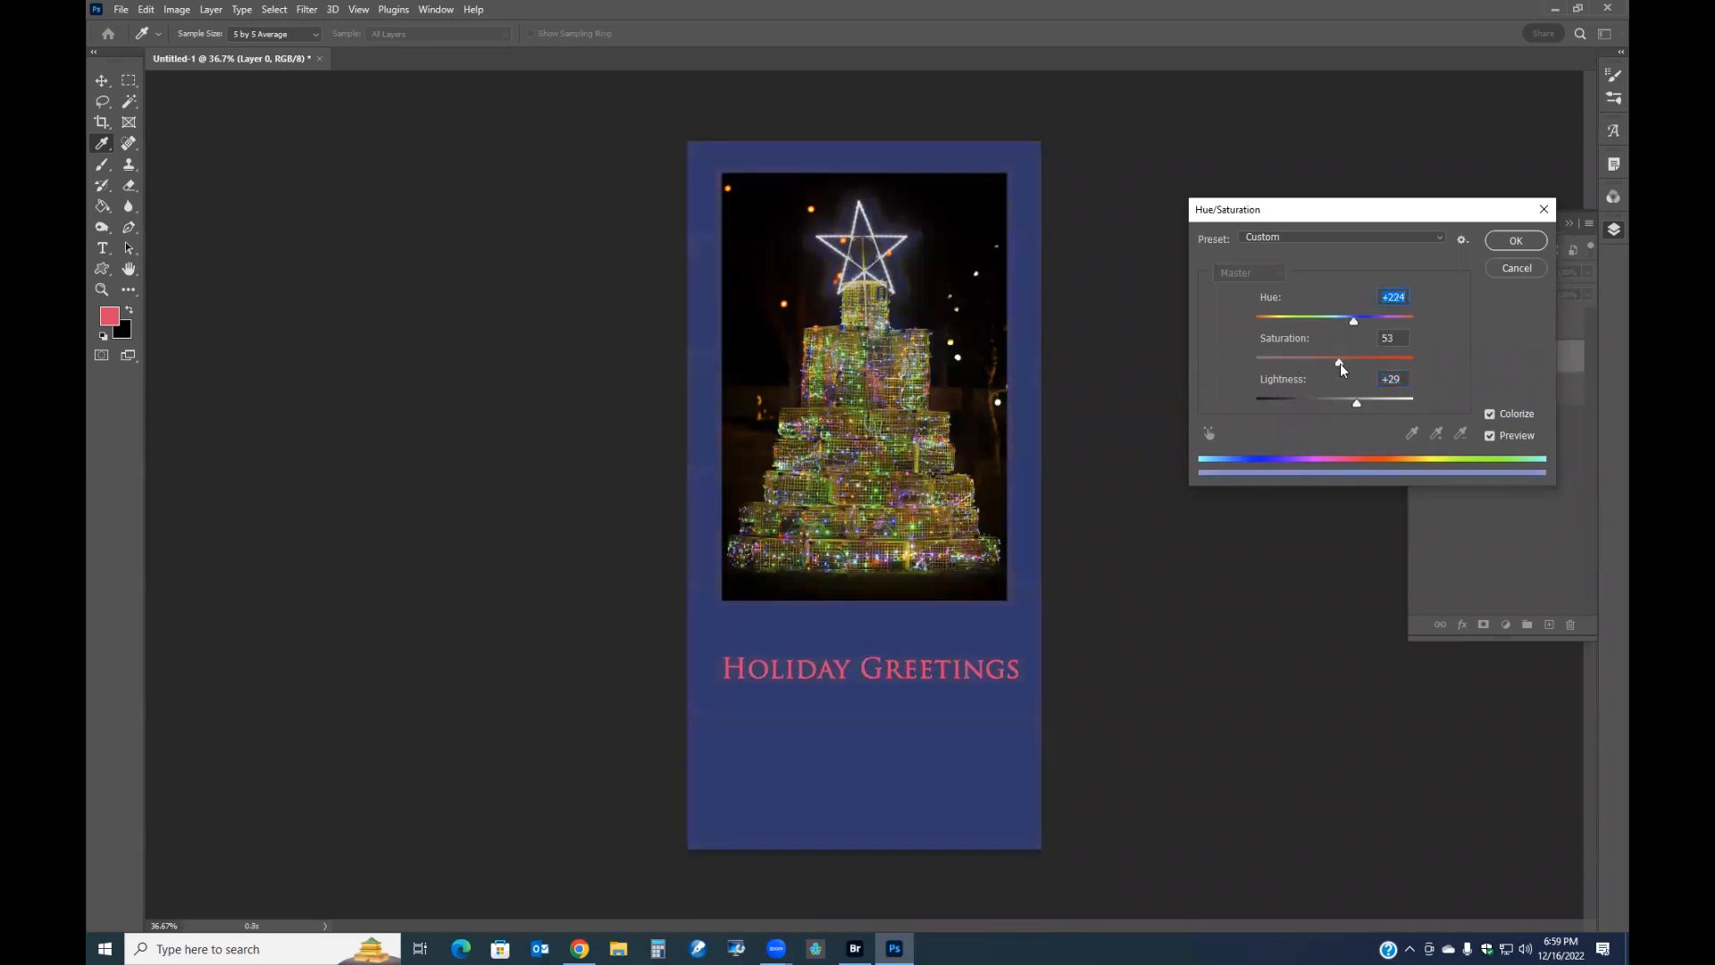
left_click_drag(1353, 320, 1350, 324)
left_click_drag(1355, 401, 1353, 401)
left_click(1516, 240)
Switch to the Rectangular Marquee tool and hide the tree photo layer to expose the frame's empty window
scroll(1149, 542, "up", 1)
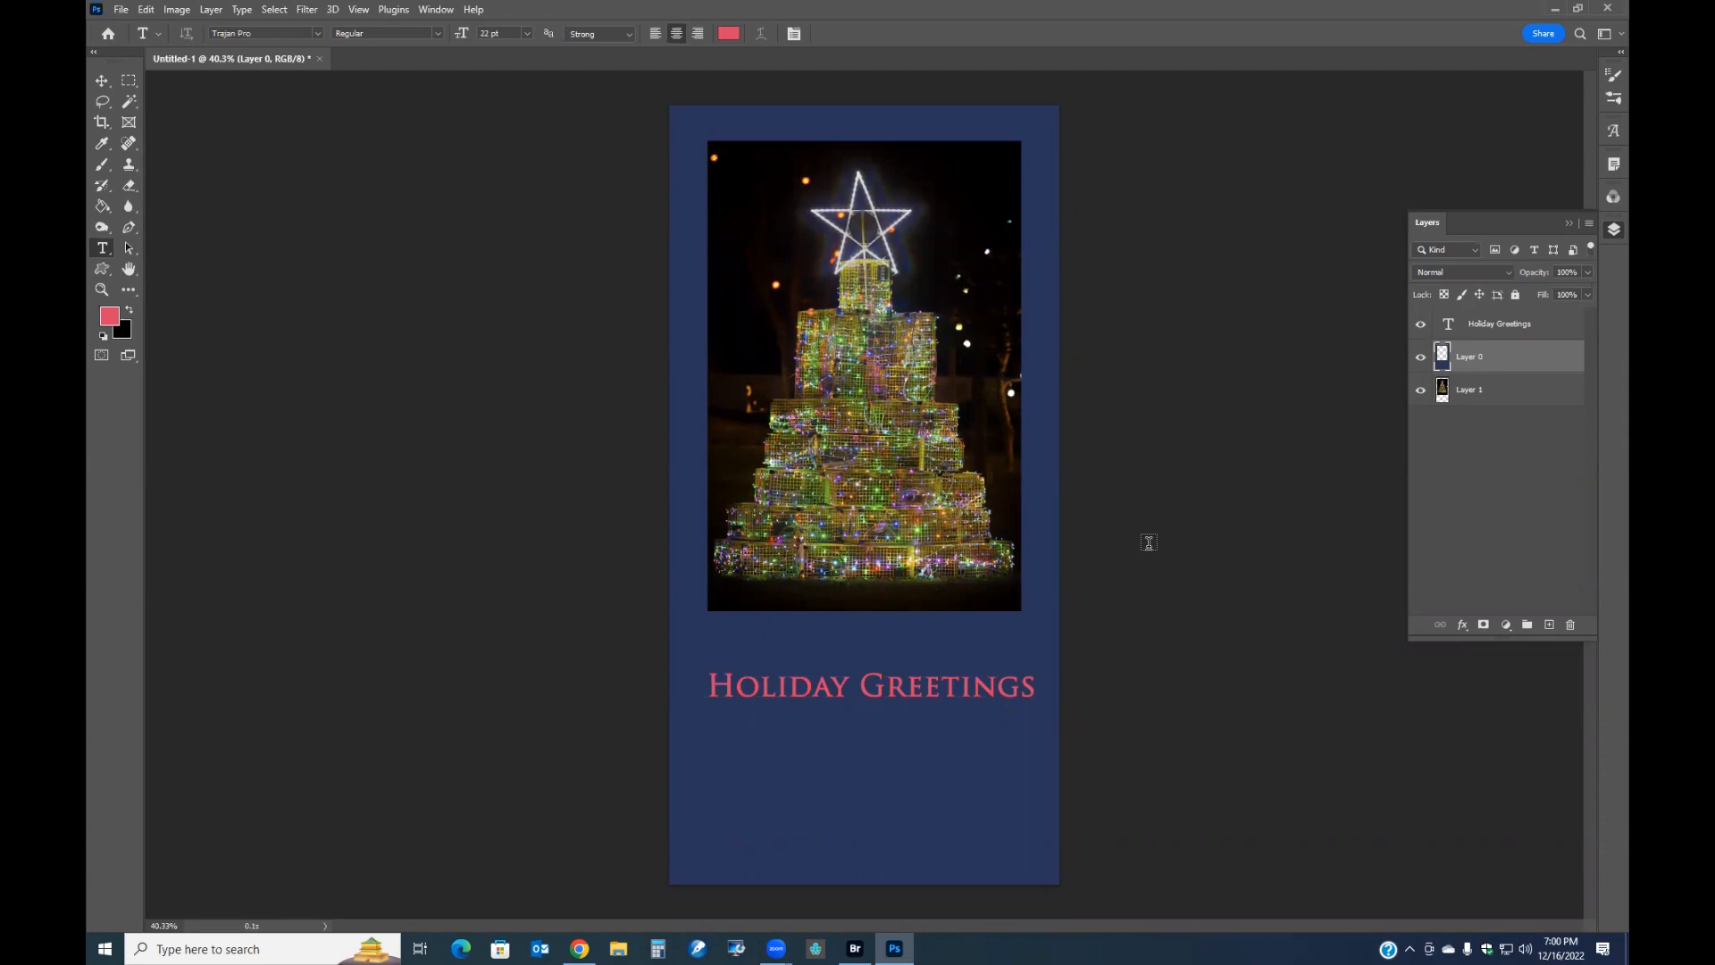
left_click(130, 82)
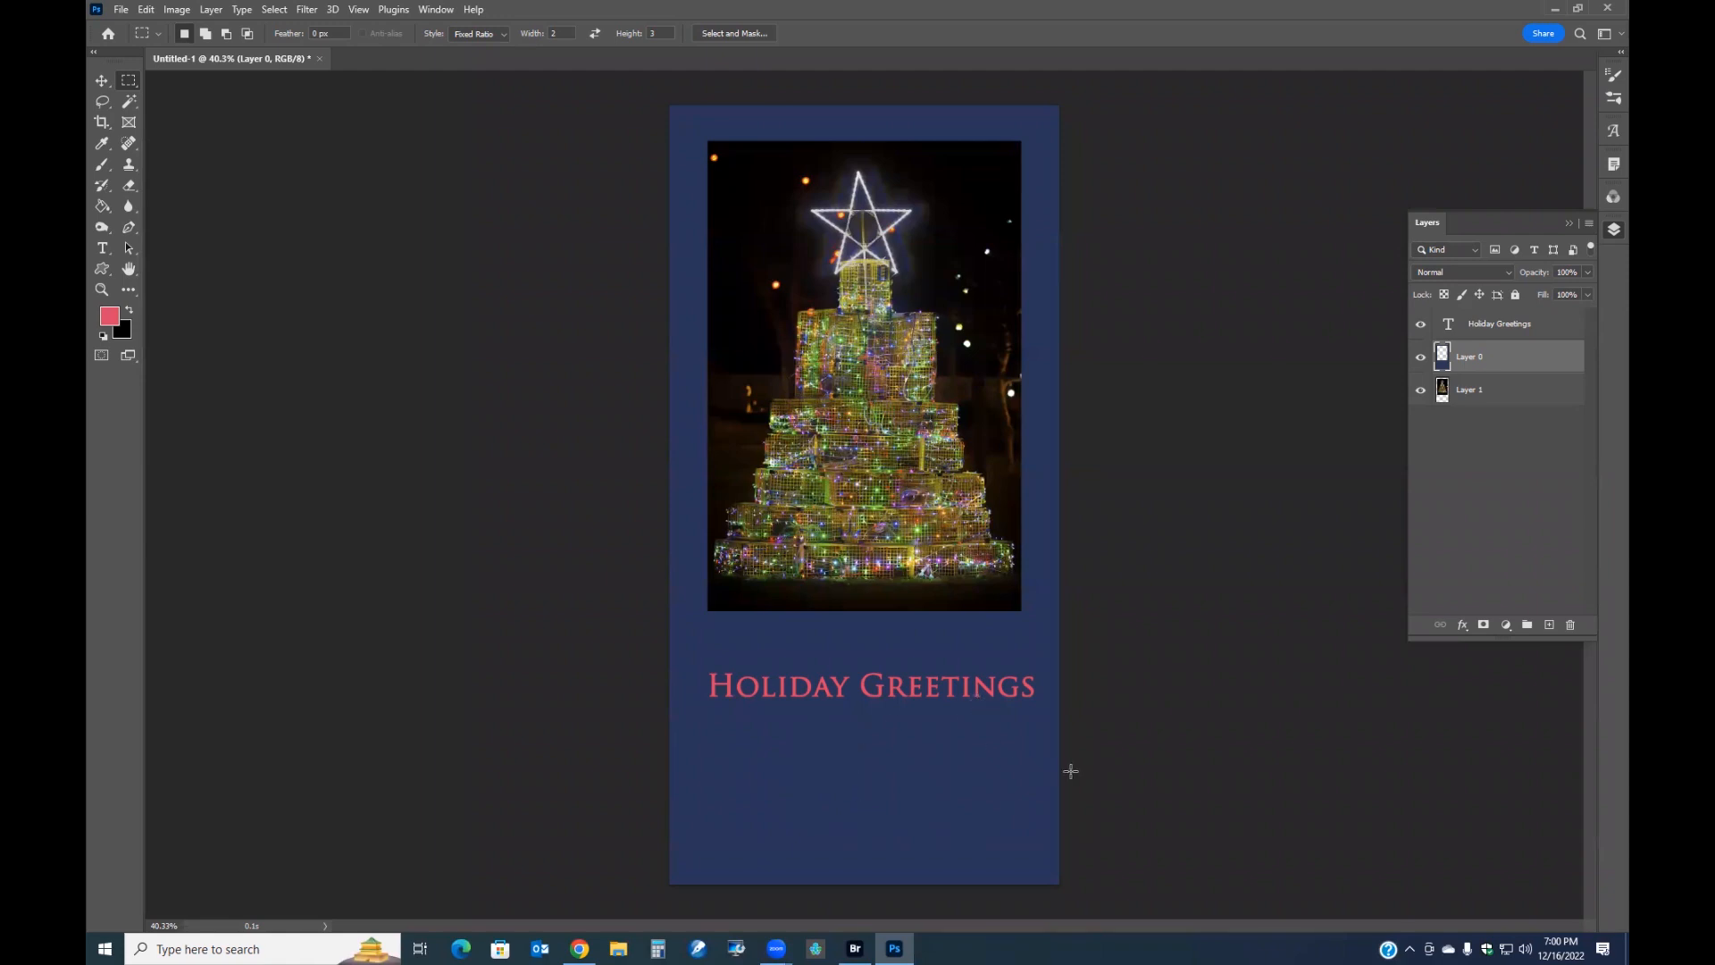
left_click(1421, 390)
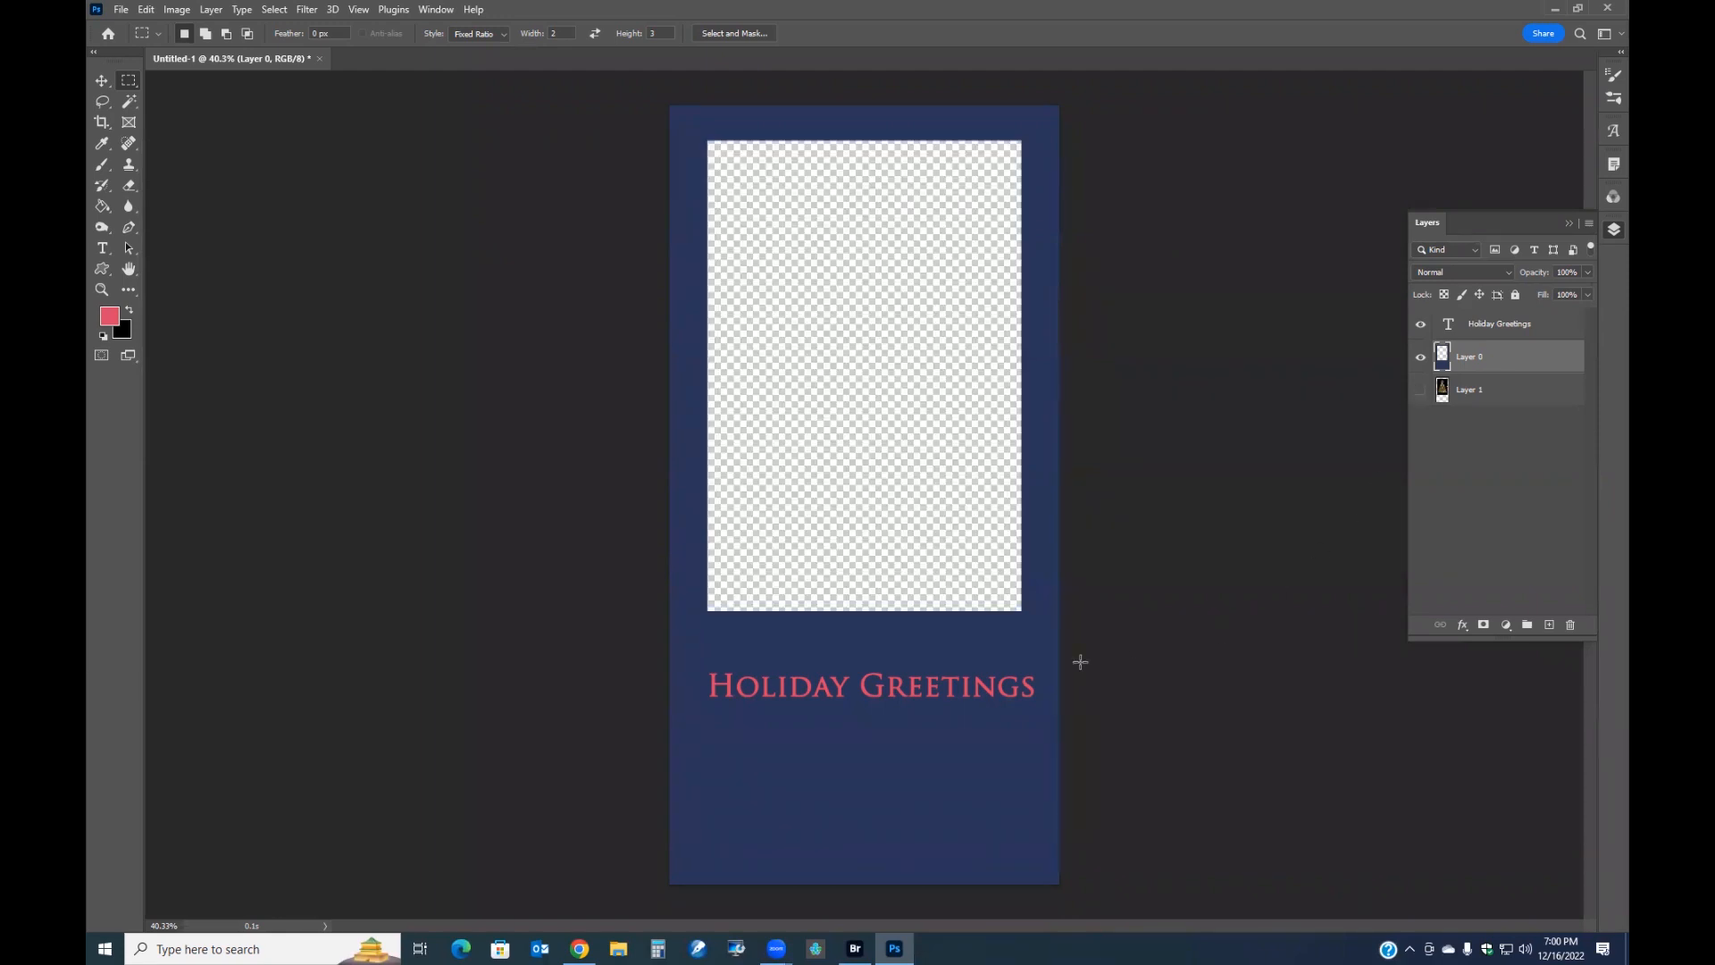
Switch to Adobe Bridge, go back to the FNPS images folder and open the red lily photo _MG_9325-Thula Garden.JPG in Photoshop
left_click(853, 946)
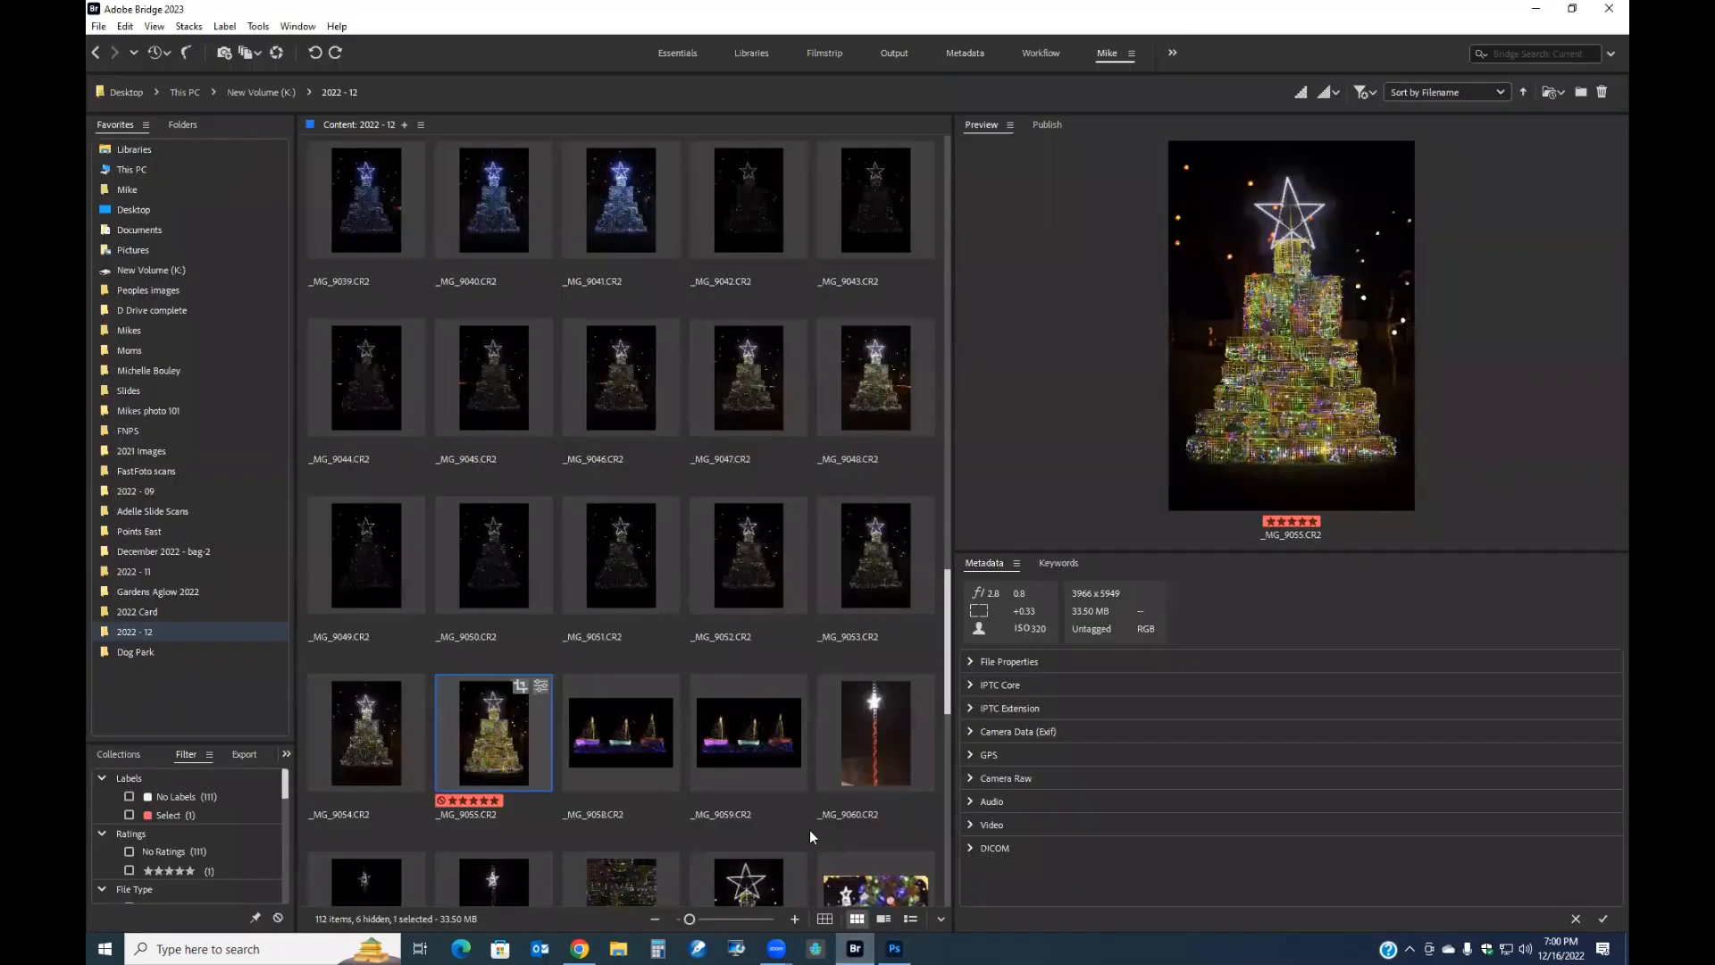
scroll(693, 815, "down", 5)
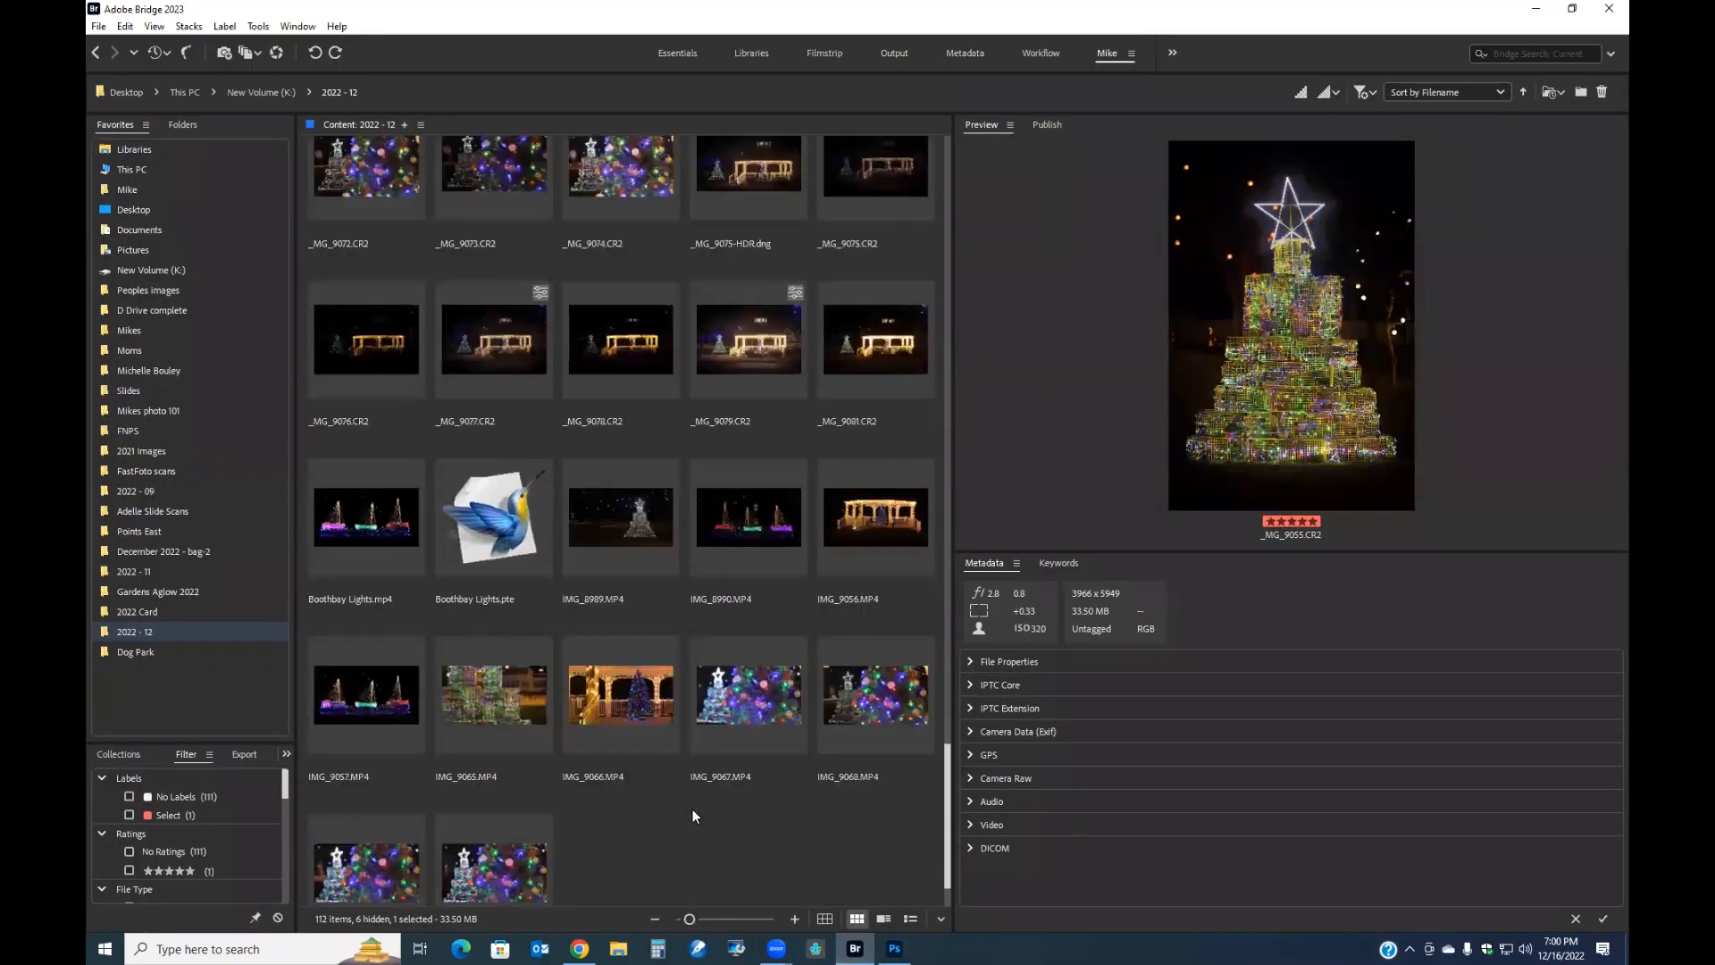
scroll(693, 814, "up", 5)
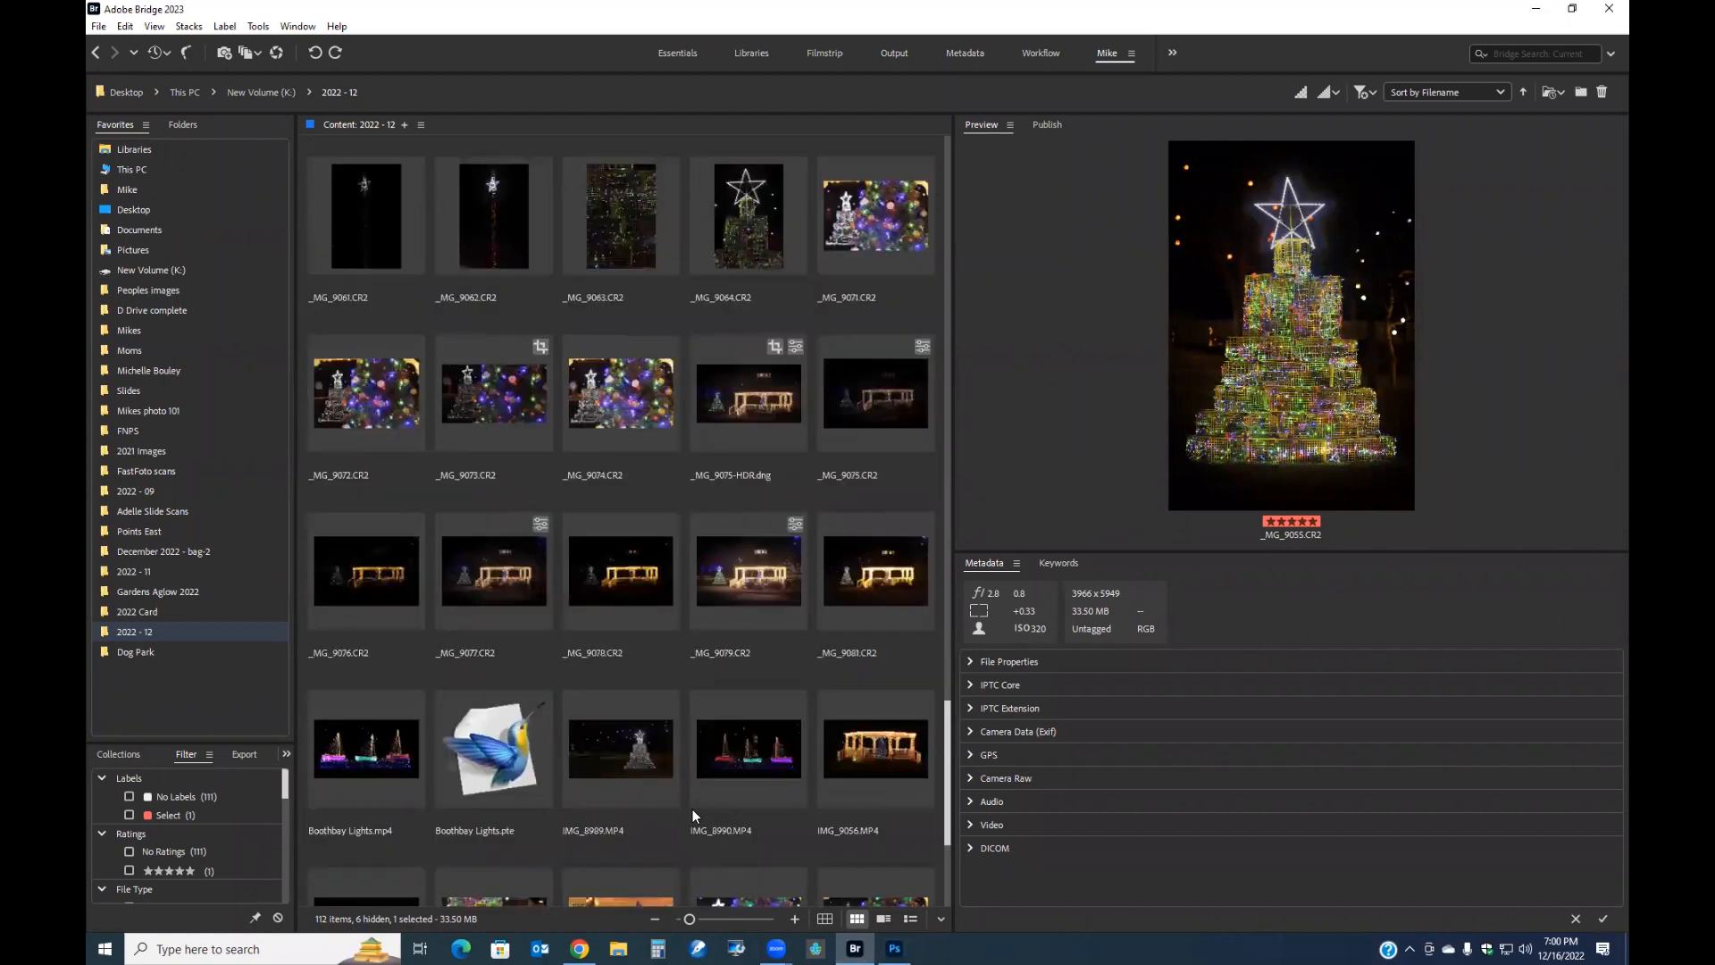
left_click(95, 51)
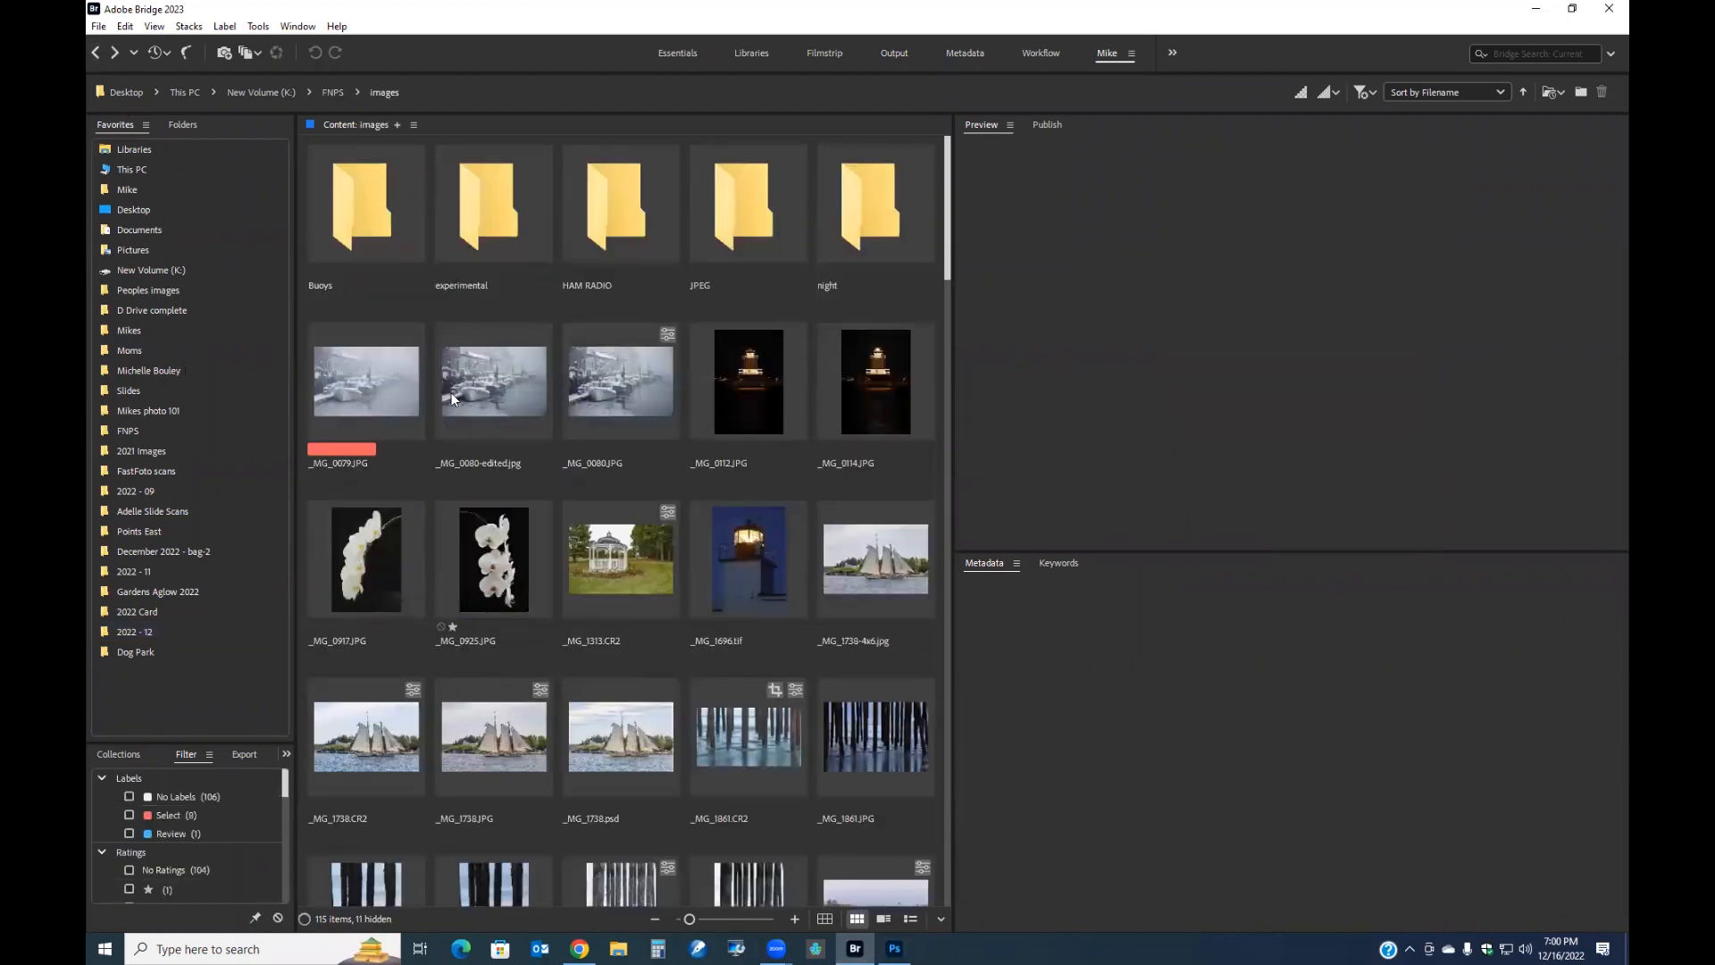
scroll(560, 550, "down", 4)
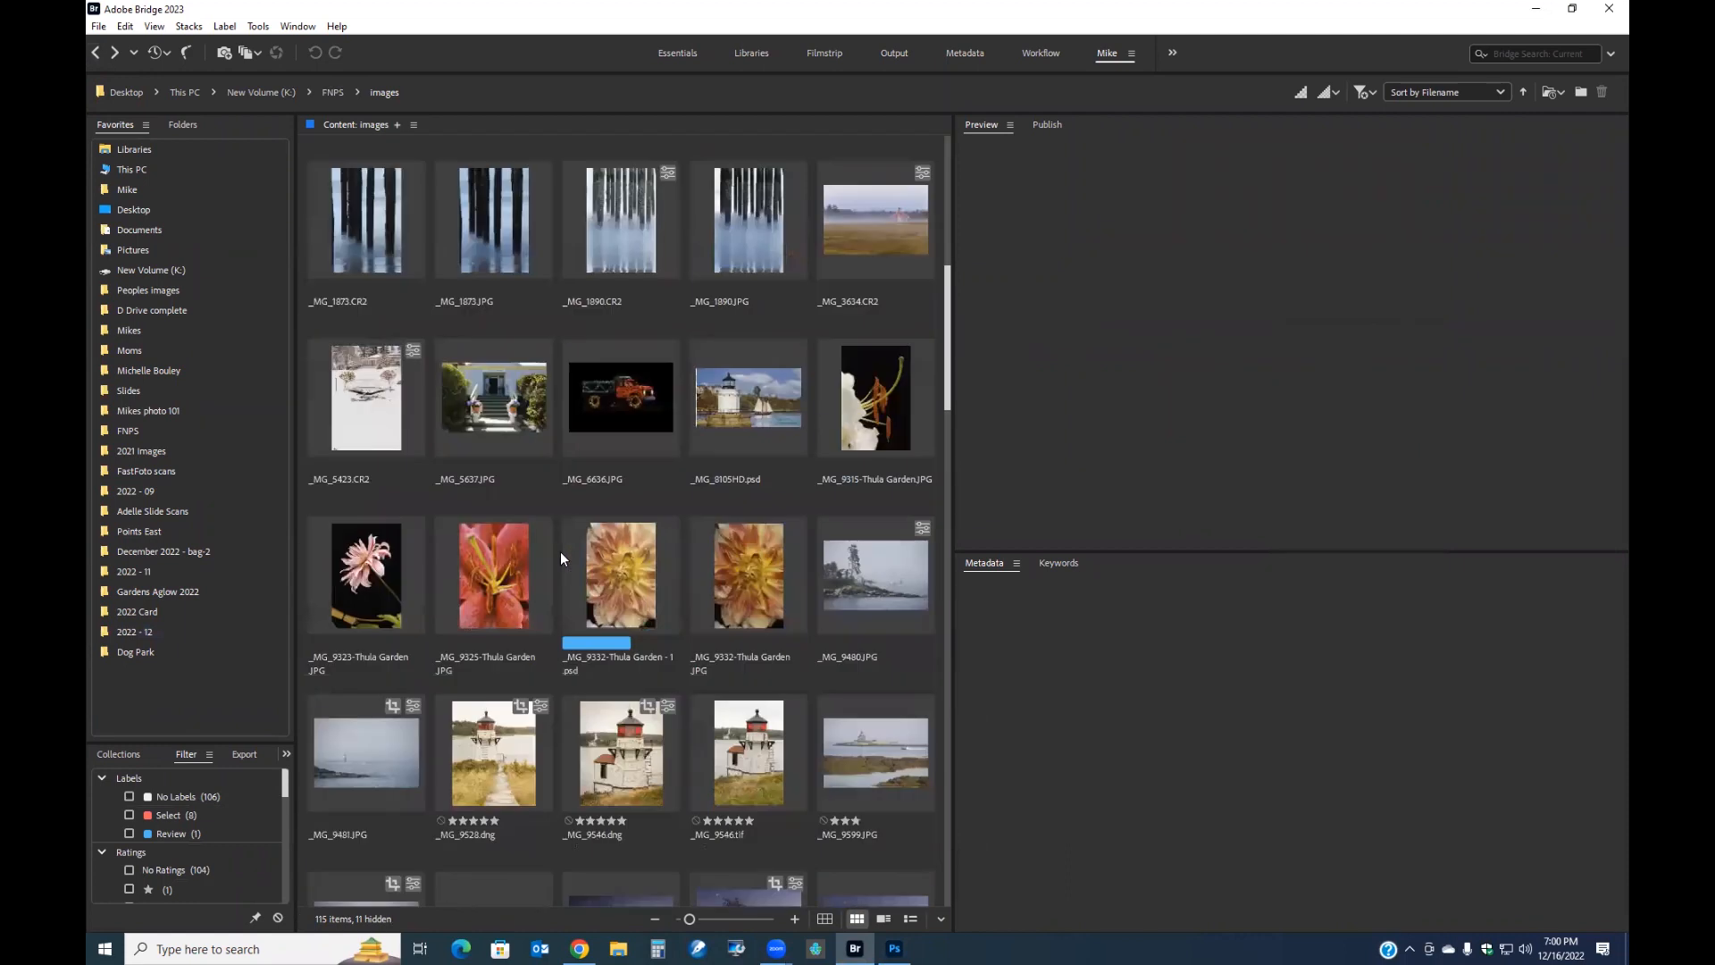
left_click(498, 573)
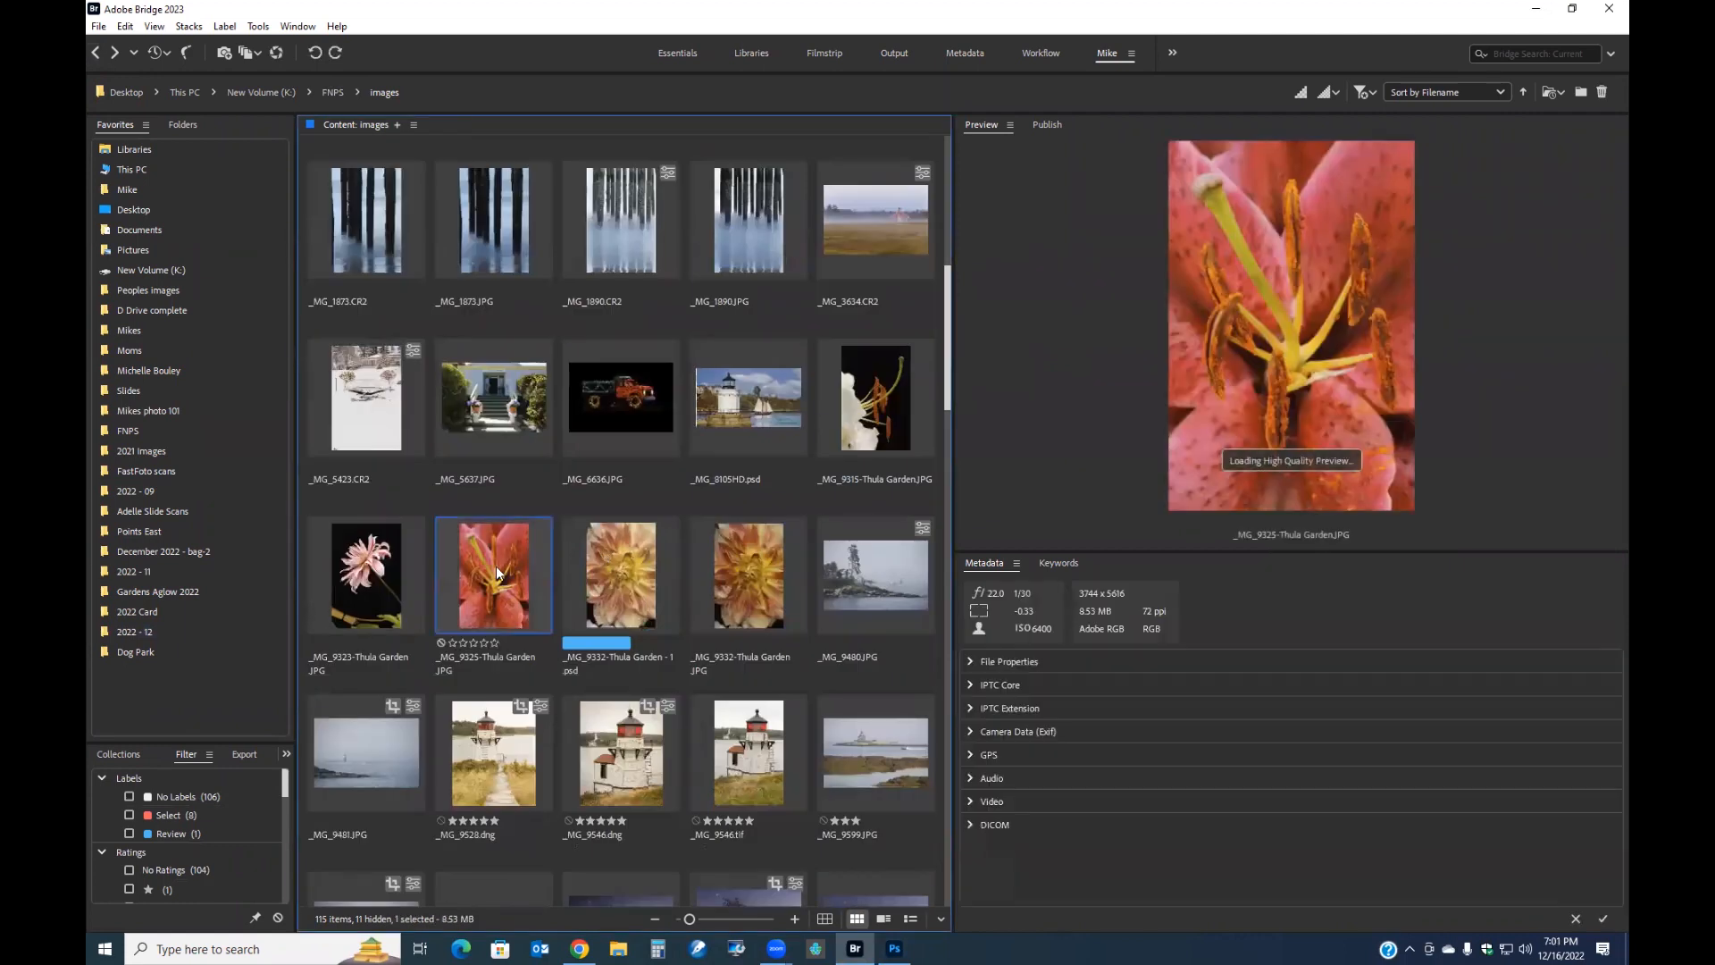
double_click(497, 573)
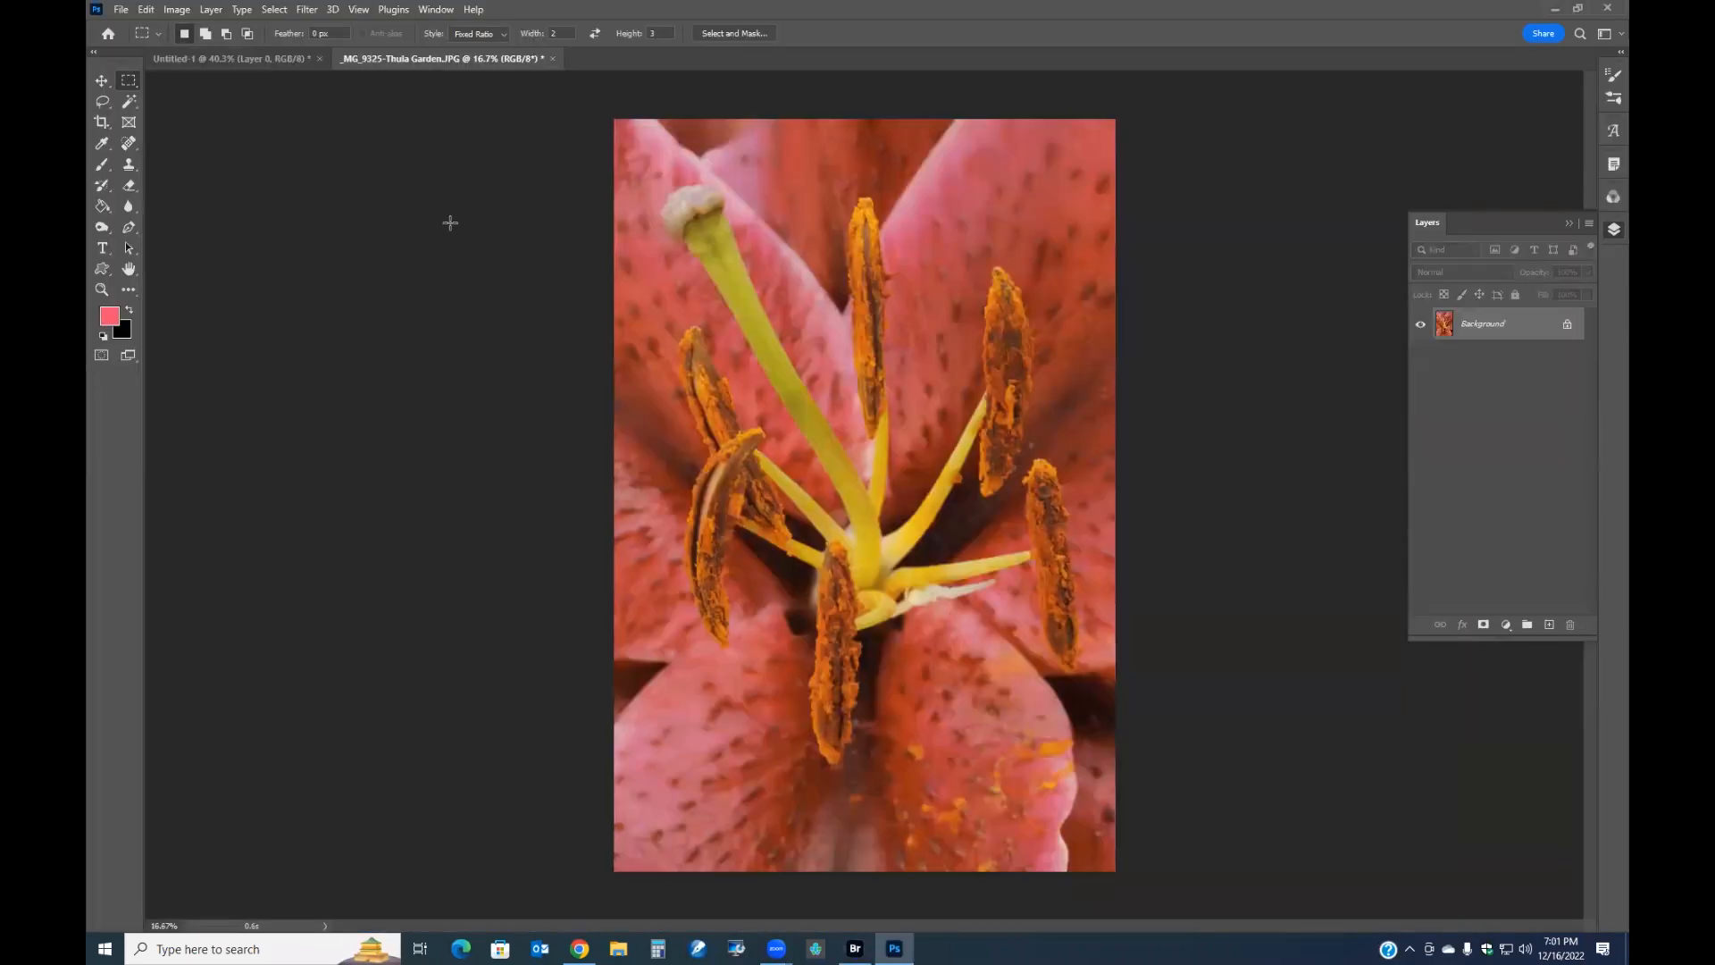
Copy the lily photo into the card as a layer, close its source file, and move the layer to the bottom of the stack
left_click_drag(425, 62, 267, 759)
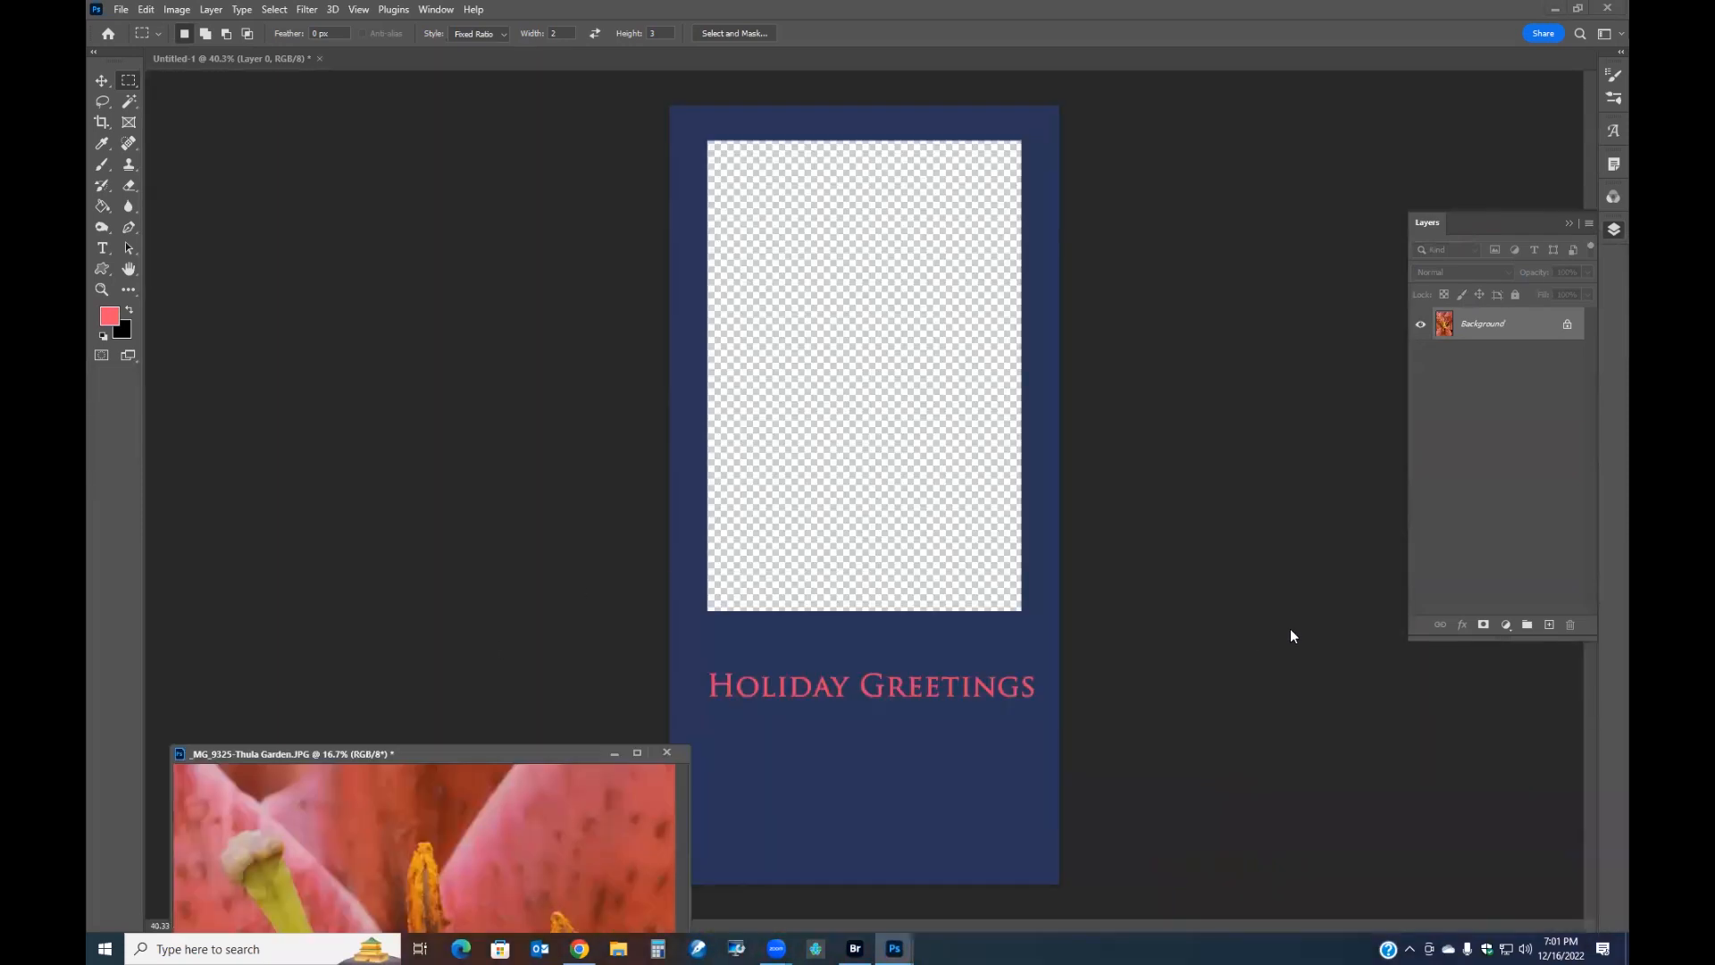
left_click_drag(1457, 325, 898, 384)
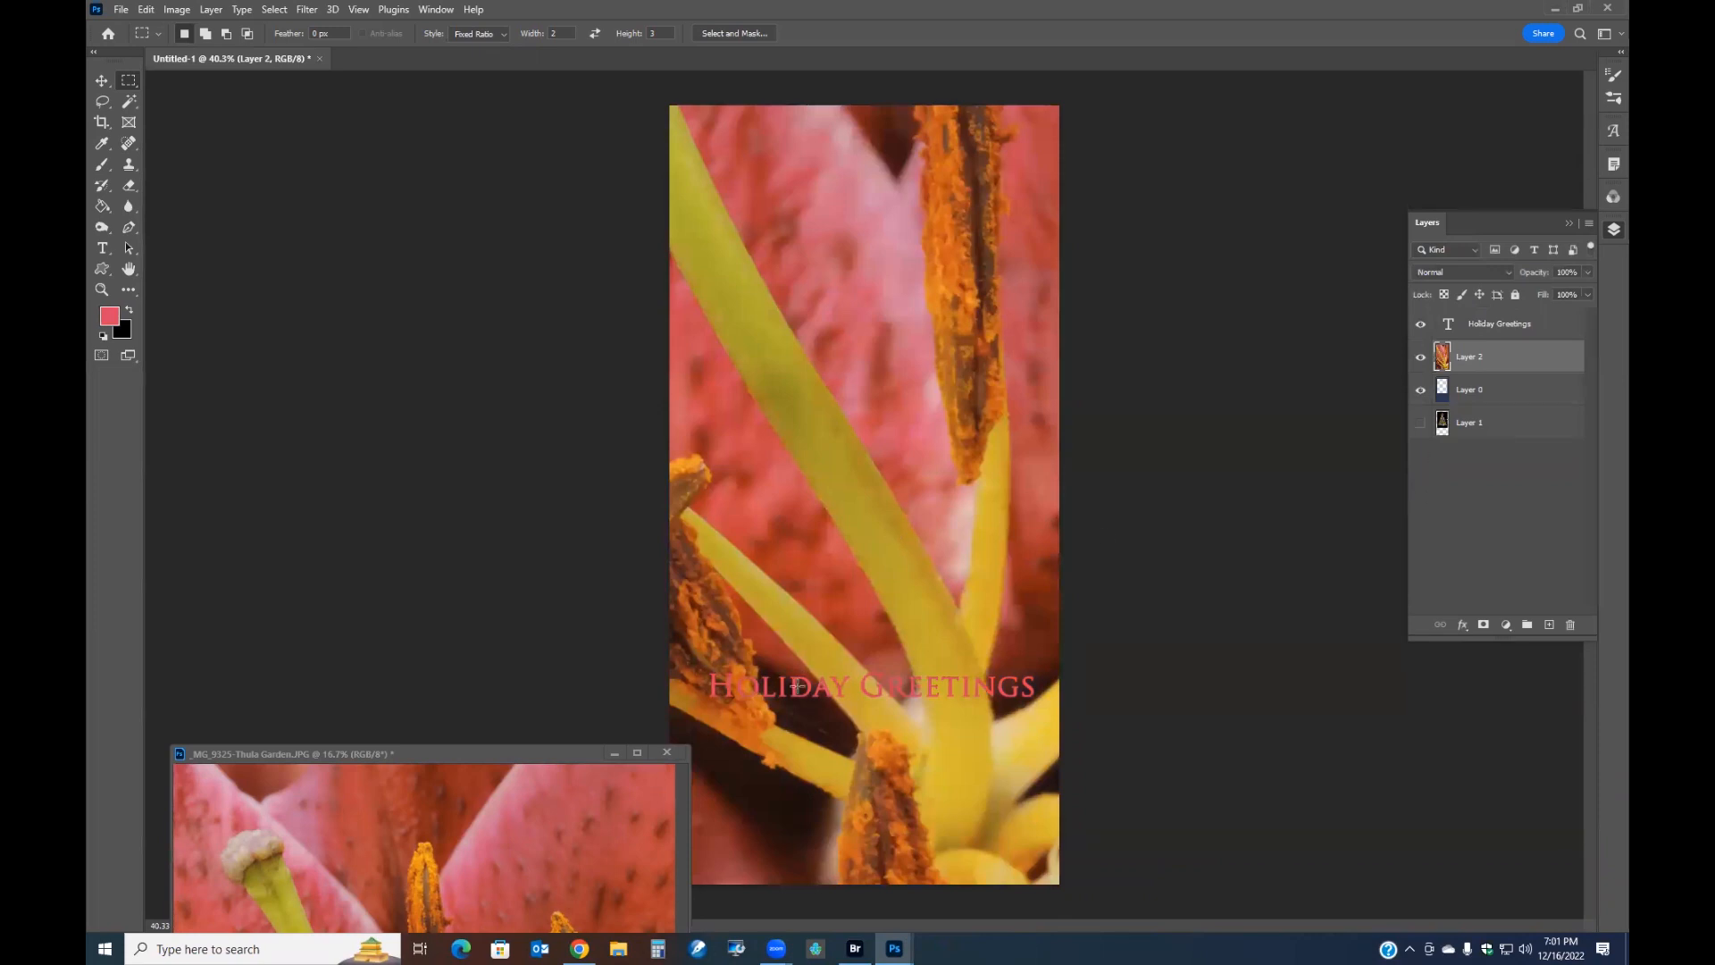
left_click(666, 752)
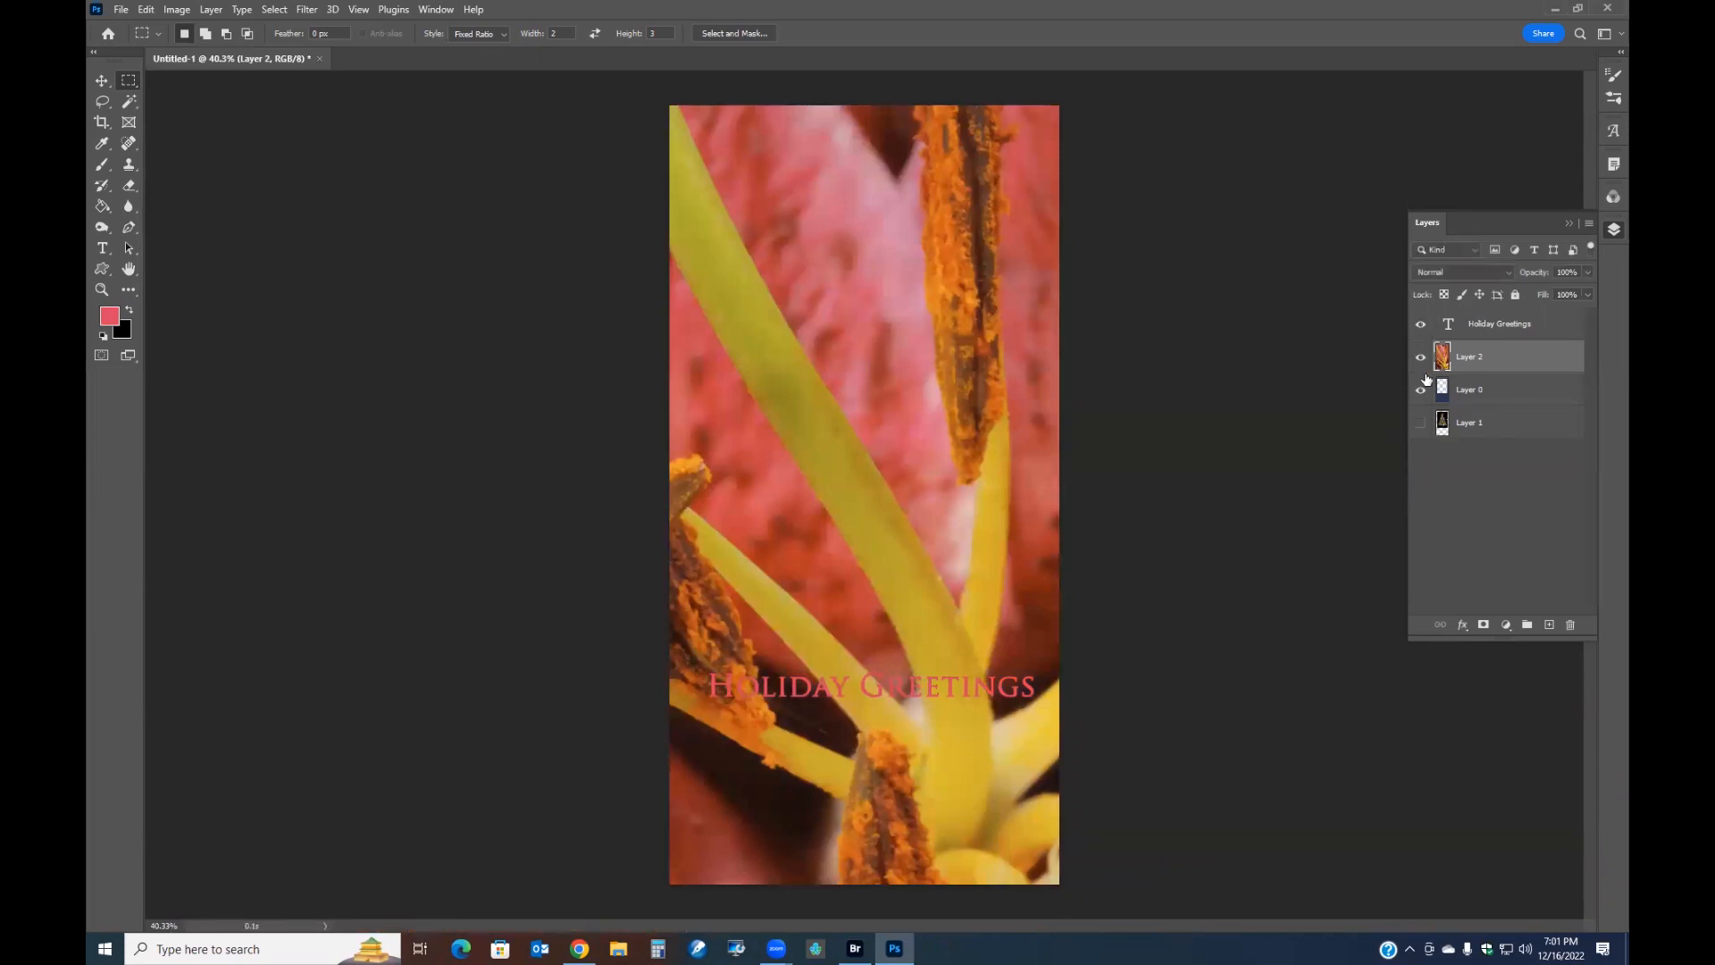
left_click_drag(1472, 359, 1468, 440)
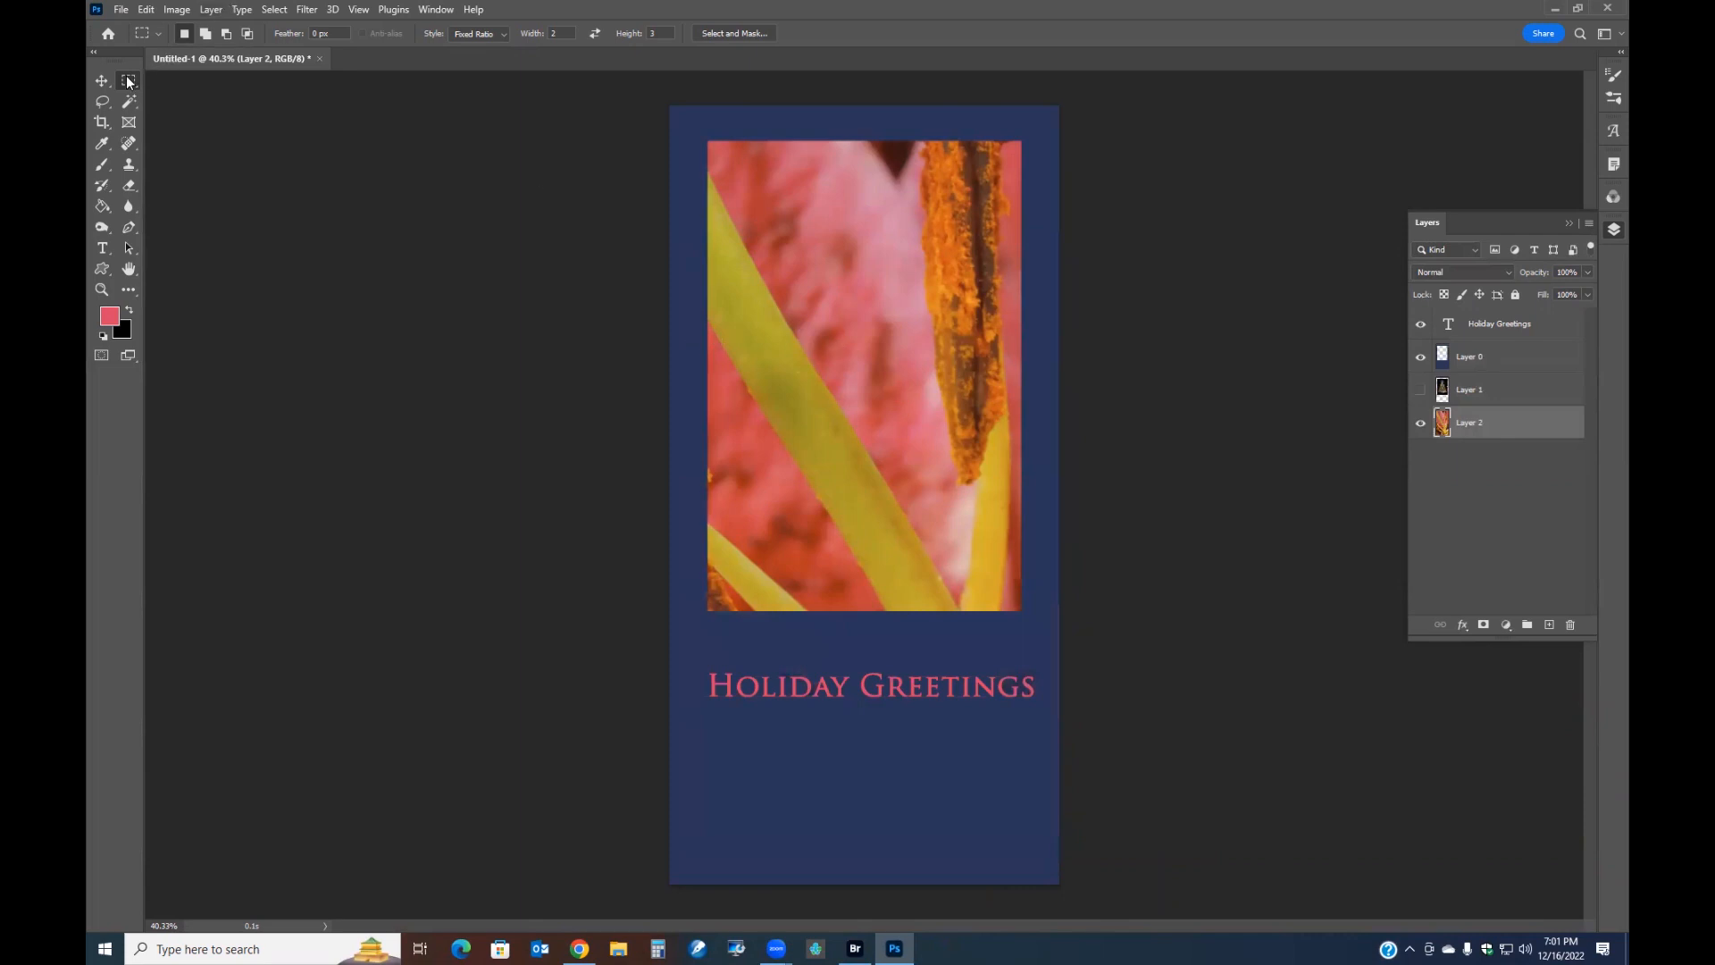
Scale the lily layer down to about 21.6% with Free Transform, placing the whole flower inside the frame's window
right_click(862, 250)
left_click(927, 396)
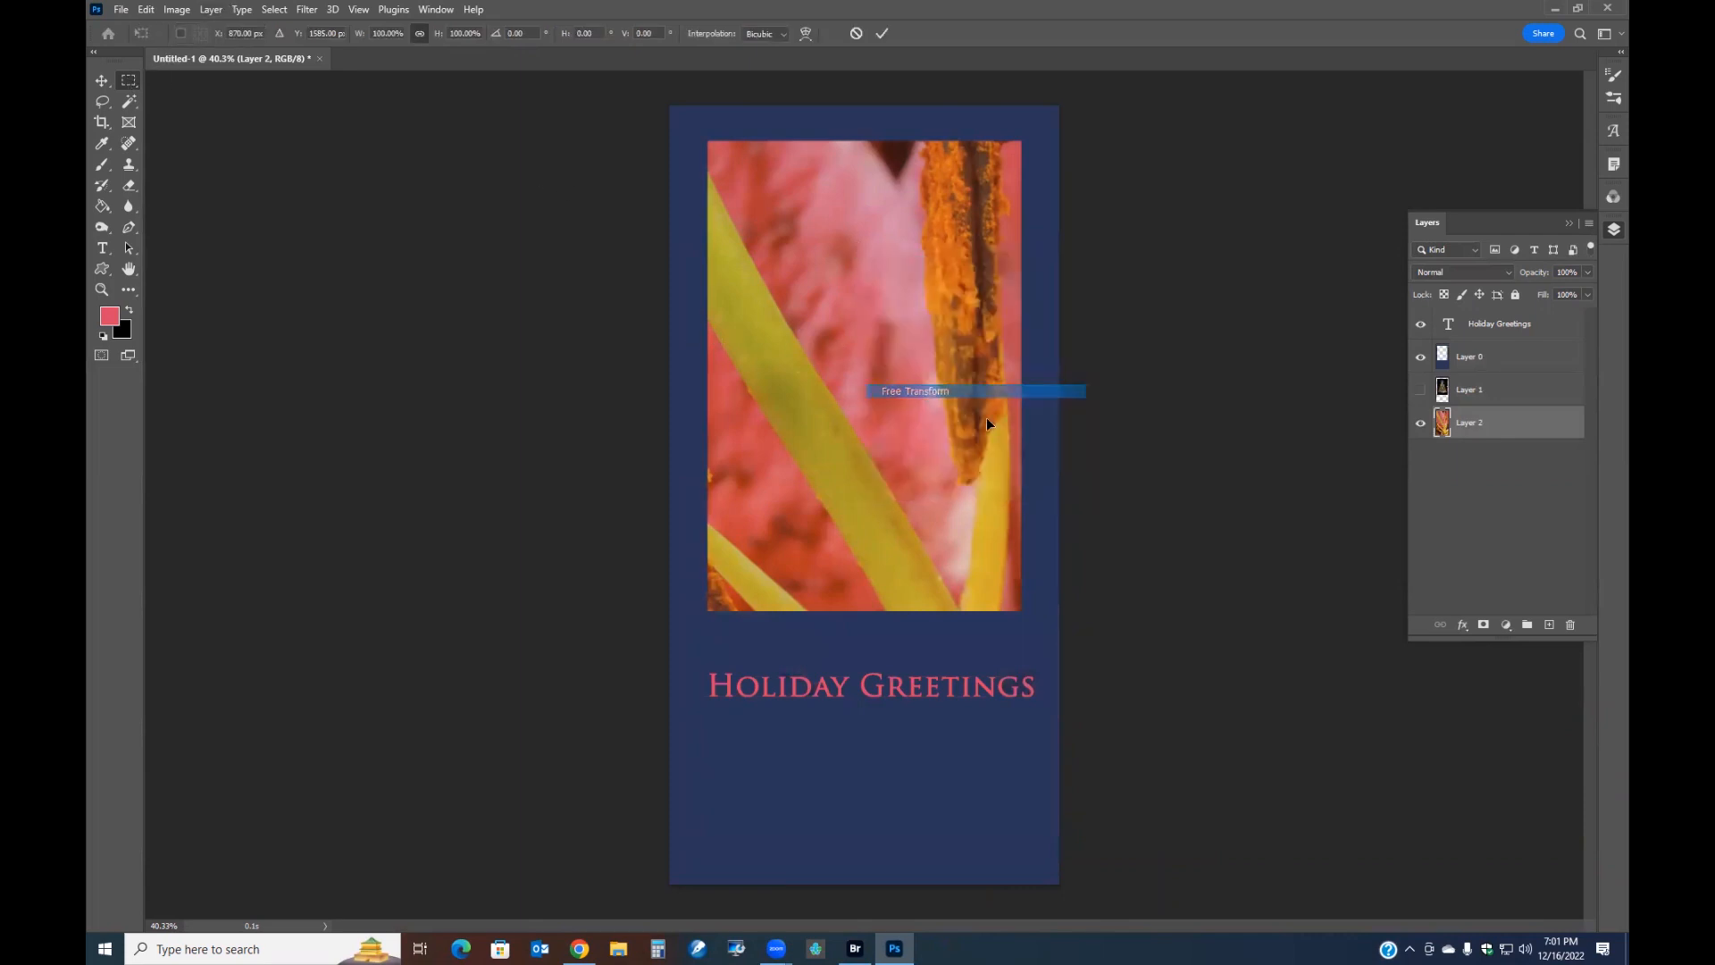
key("ctrl+0")
scroll(1023, 529, "down", 4)
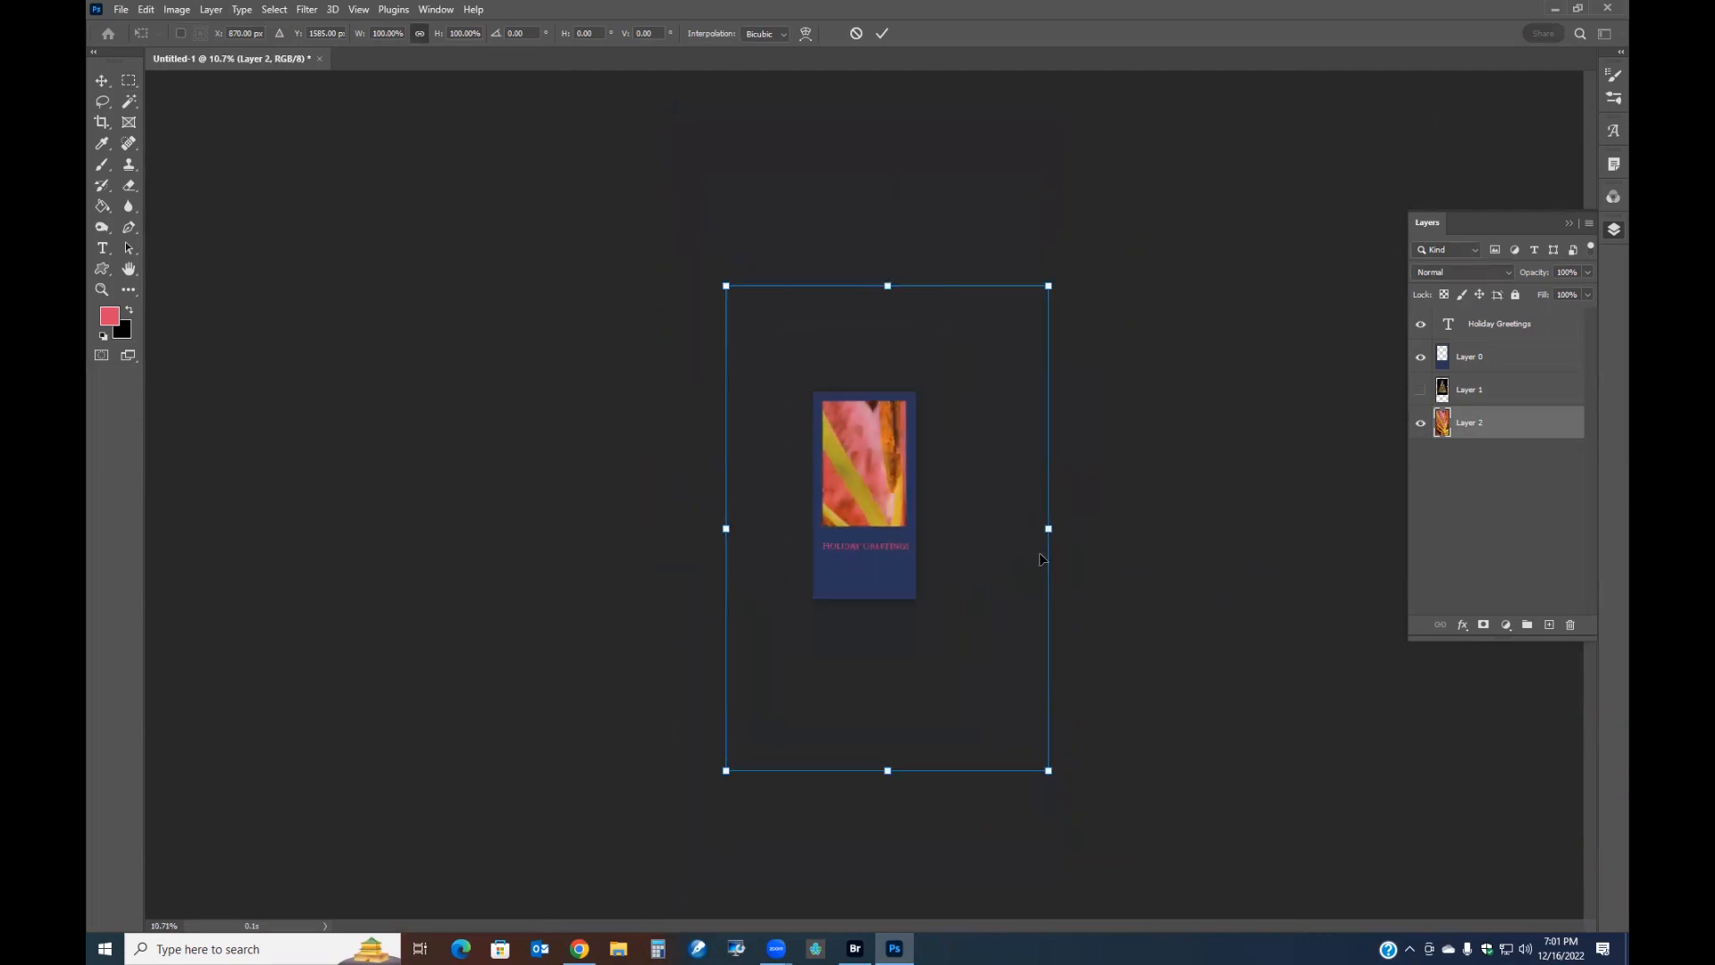
left_click_drag(1039, 744, 891, 470)
scroll(893, 514, "up", 5)
scroll(902, 524, "up", 5)
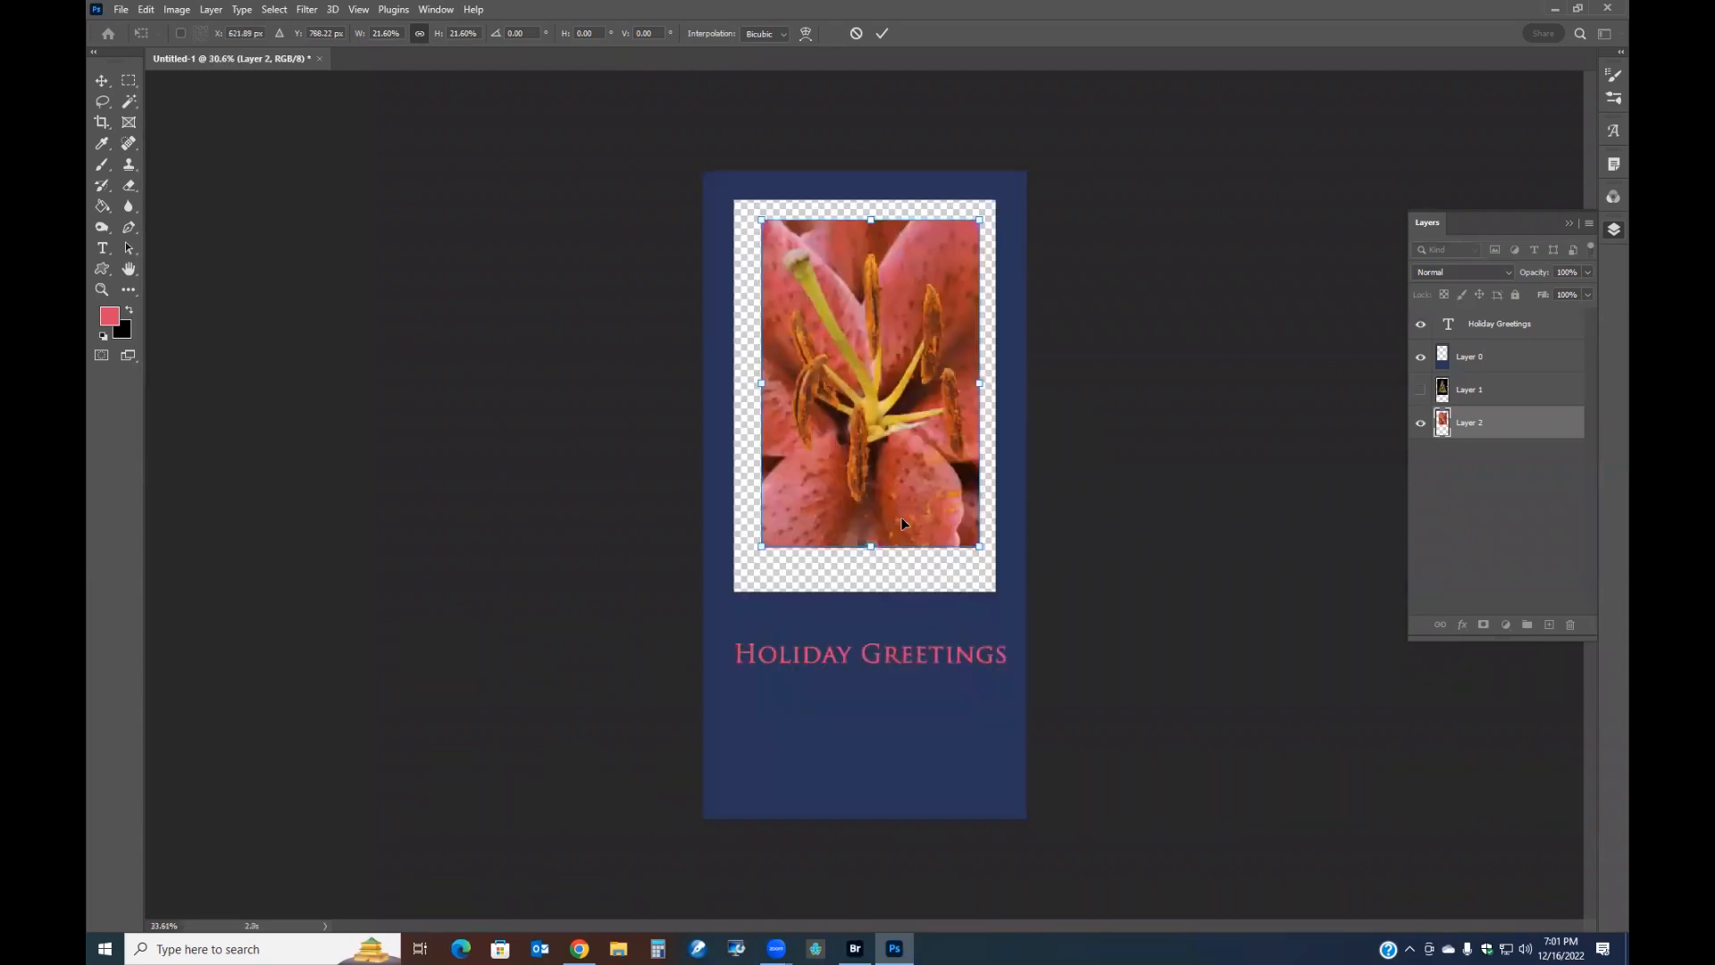
Enlarge the lily to about 27%, position it so it fills the frame's window completely, and apply the transform
left_click_drag(1023, 566, 1078, 648)
left_click_drag(702, 655, 673, 693)
left_click_drag(813, 531, 791, 488)
scroll(977, 666, "down", 2)
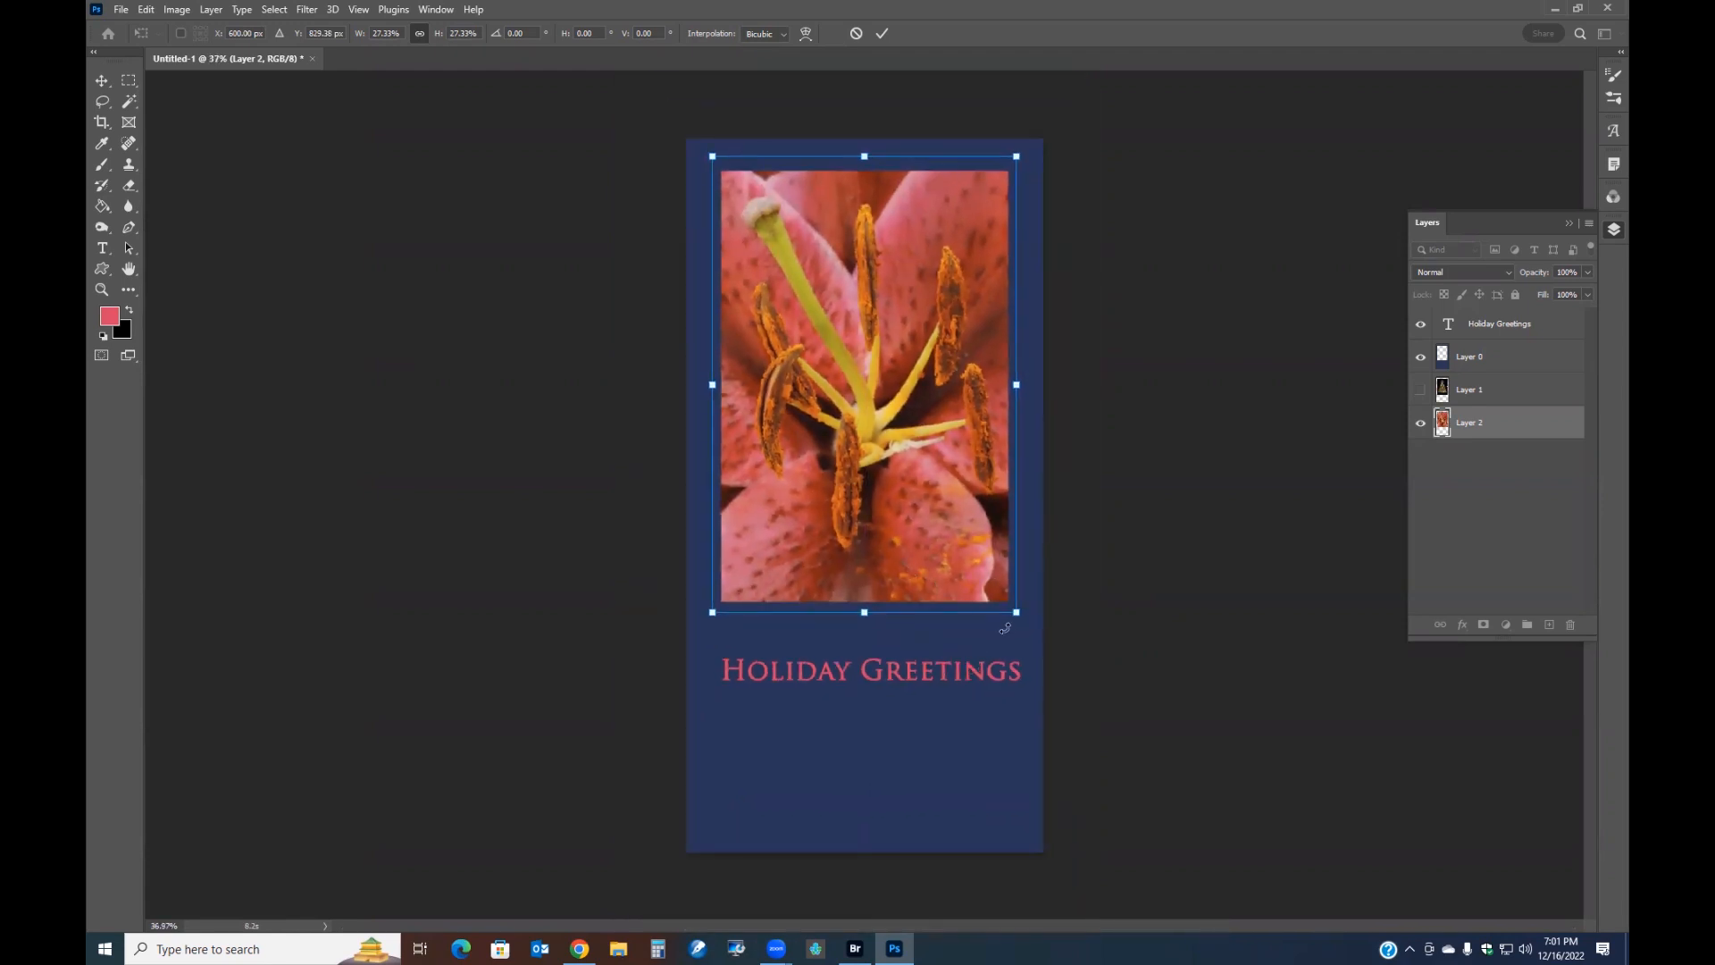
mouse_move(1016, 612)
left_mouse_down()
mouse_move(1038, 644)
mouse_move(1002, 594)
mouse_move(1012, 608)
left_mouse_up()
left_click_drag(910, 483, 910, 492)
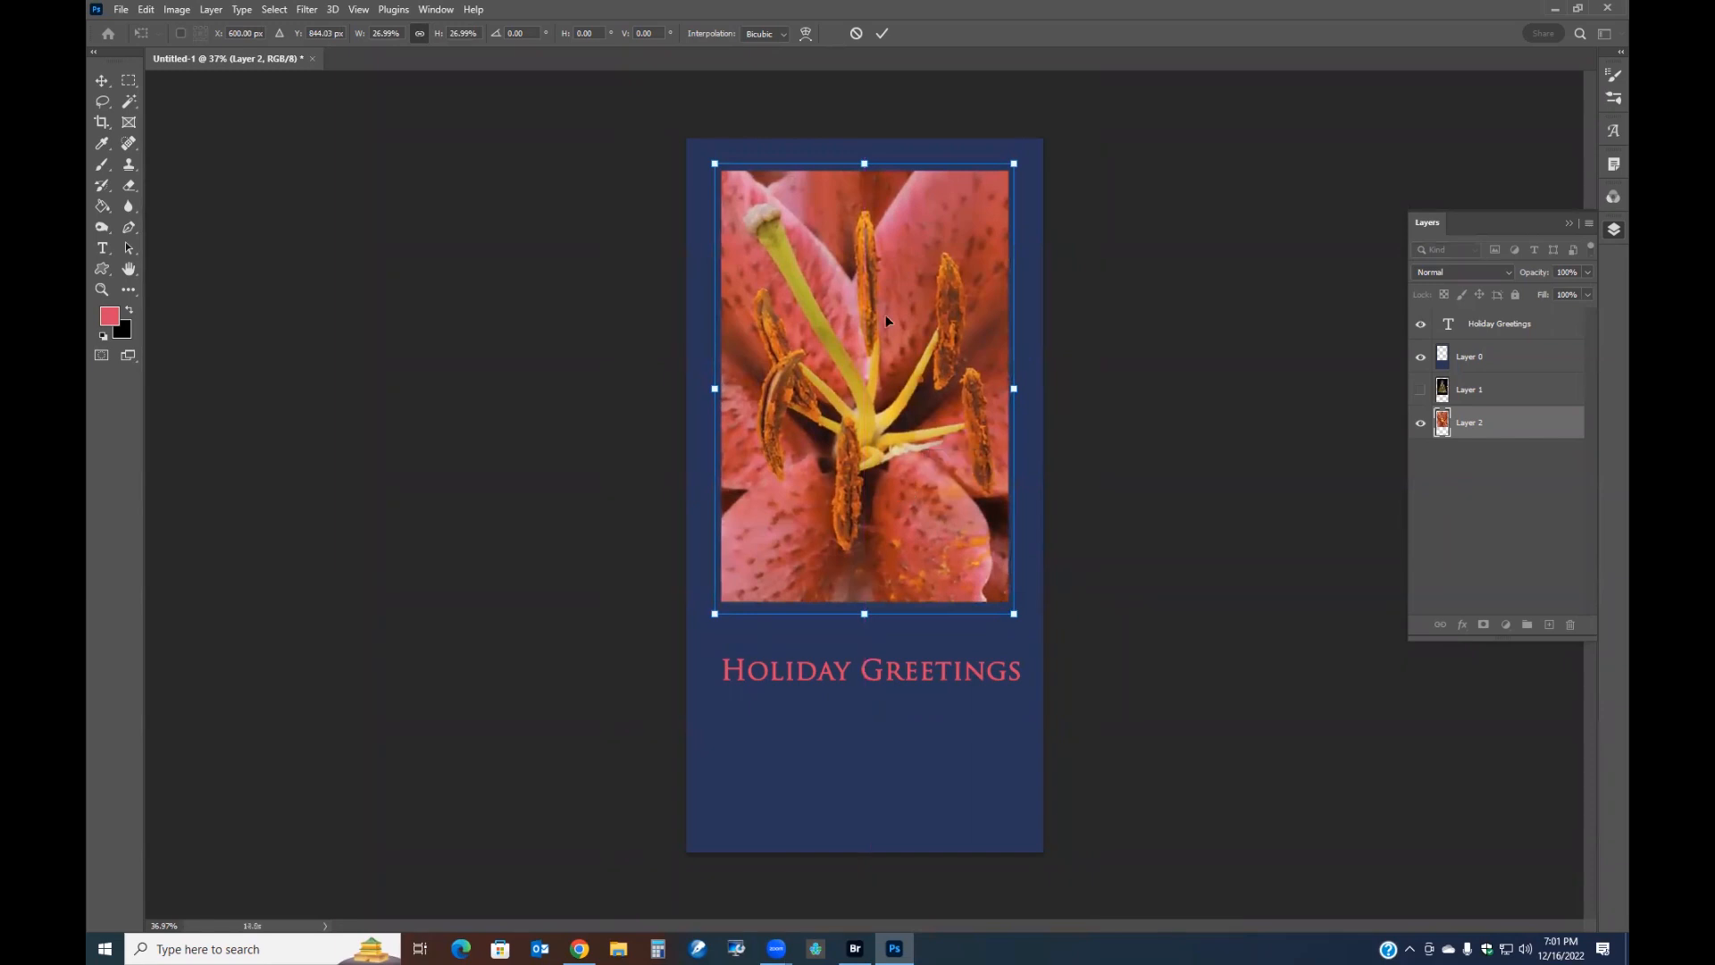
left_click(880, 39)
key("m")
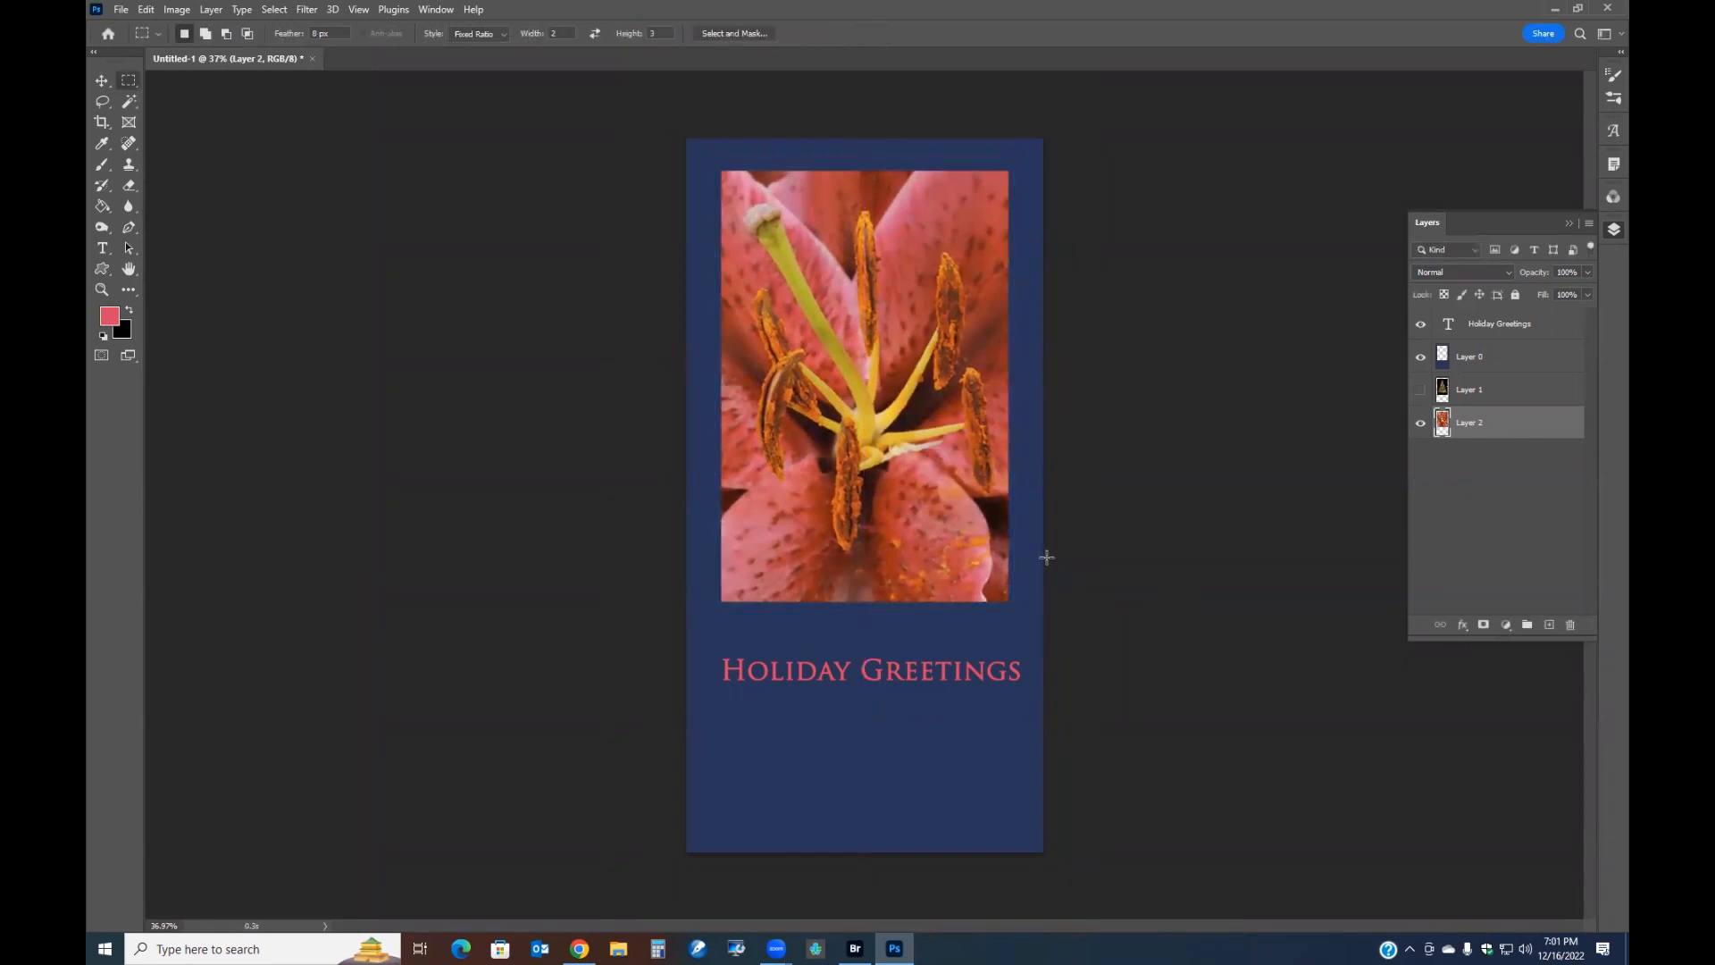
Show the tree photo layer above the lily, and hide it again to compare the two photos in the window
left_click(1421, 391)
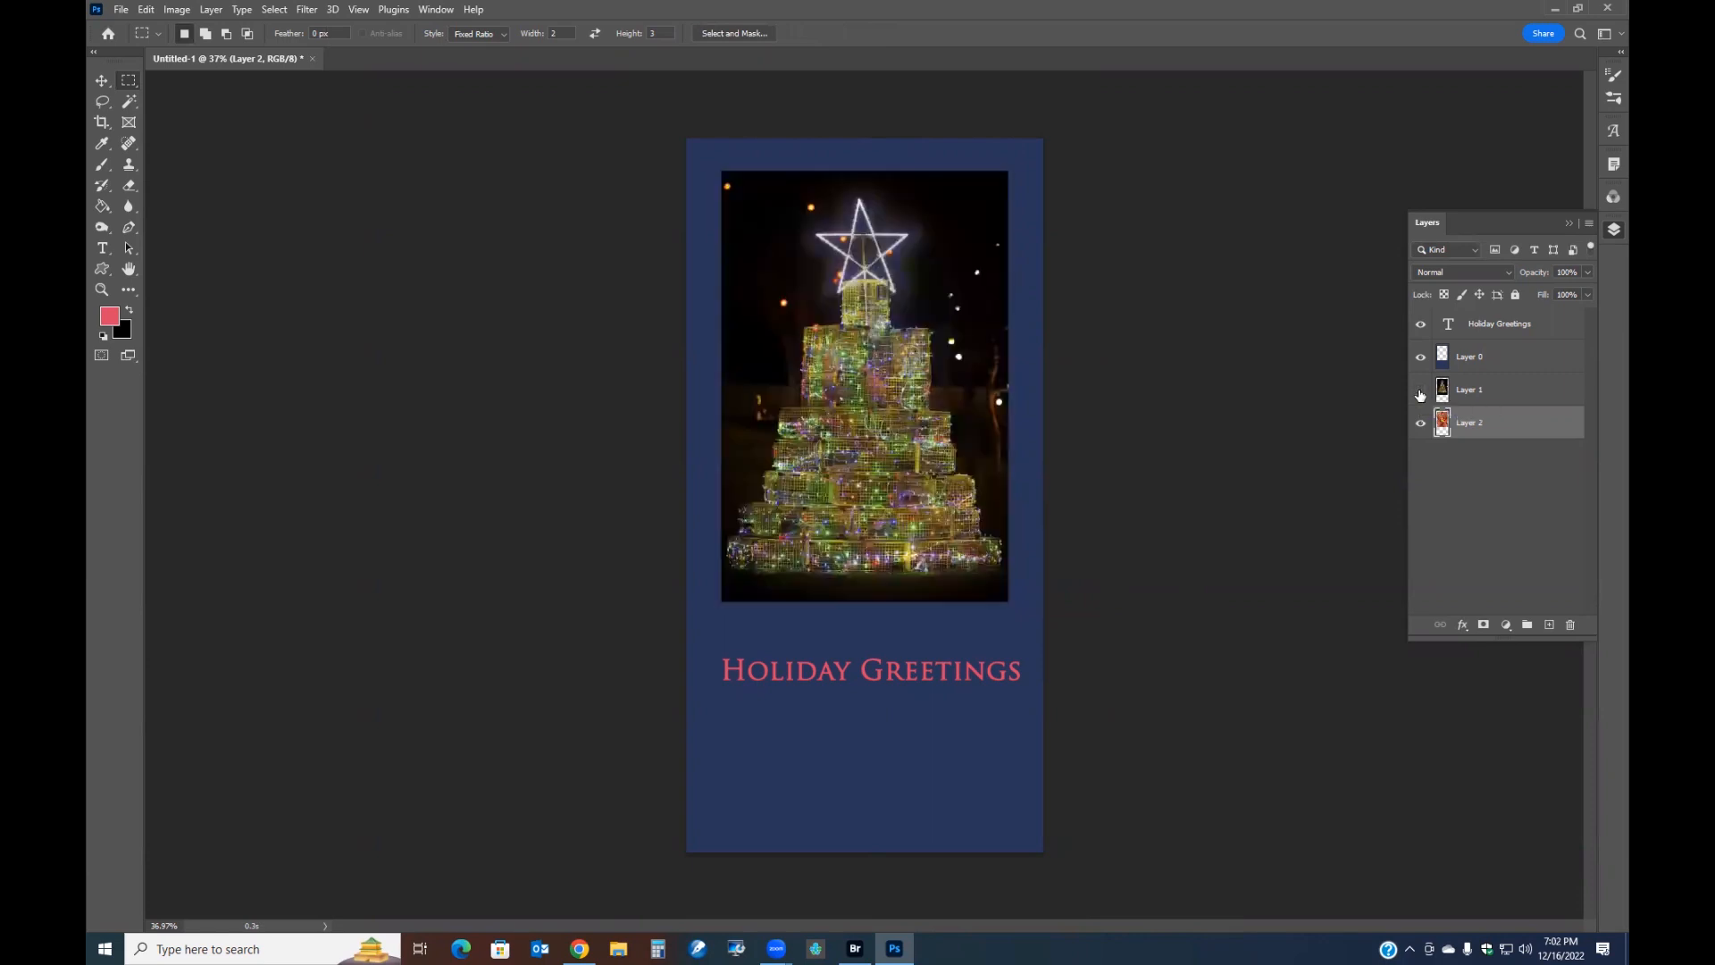
left_click(1420, 390)
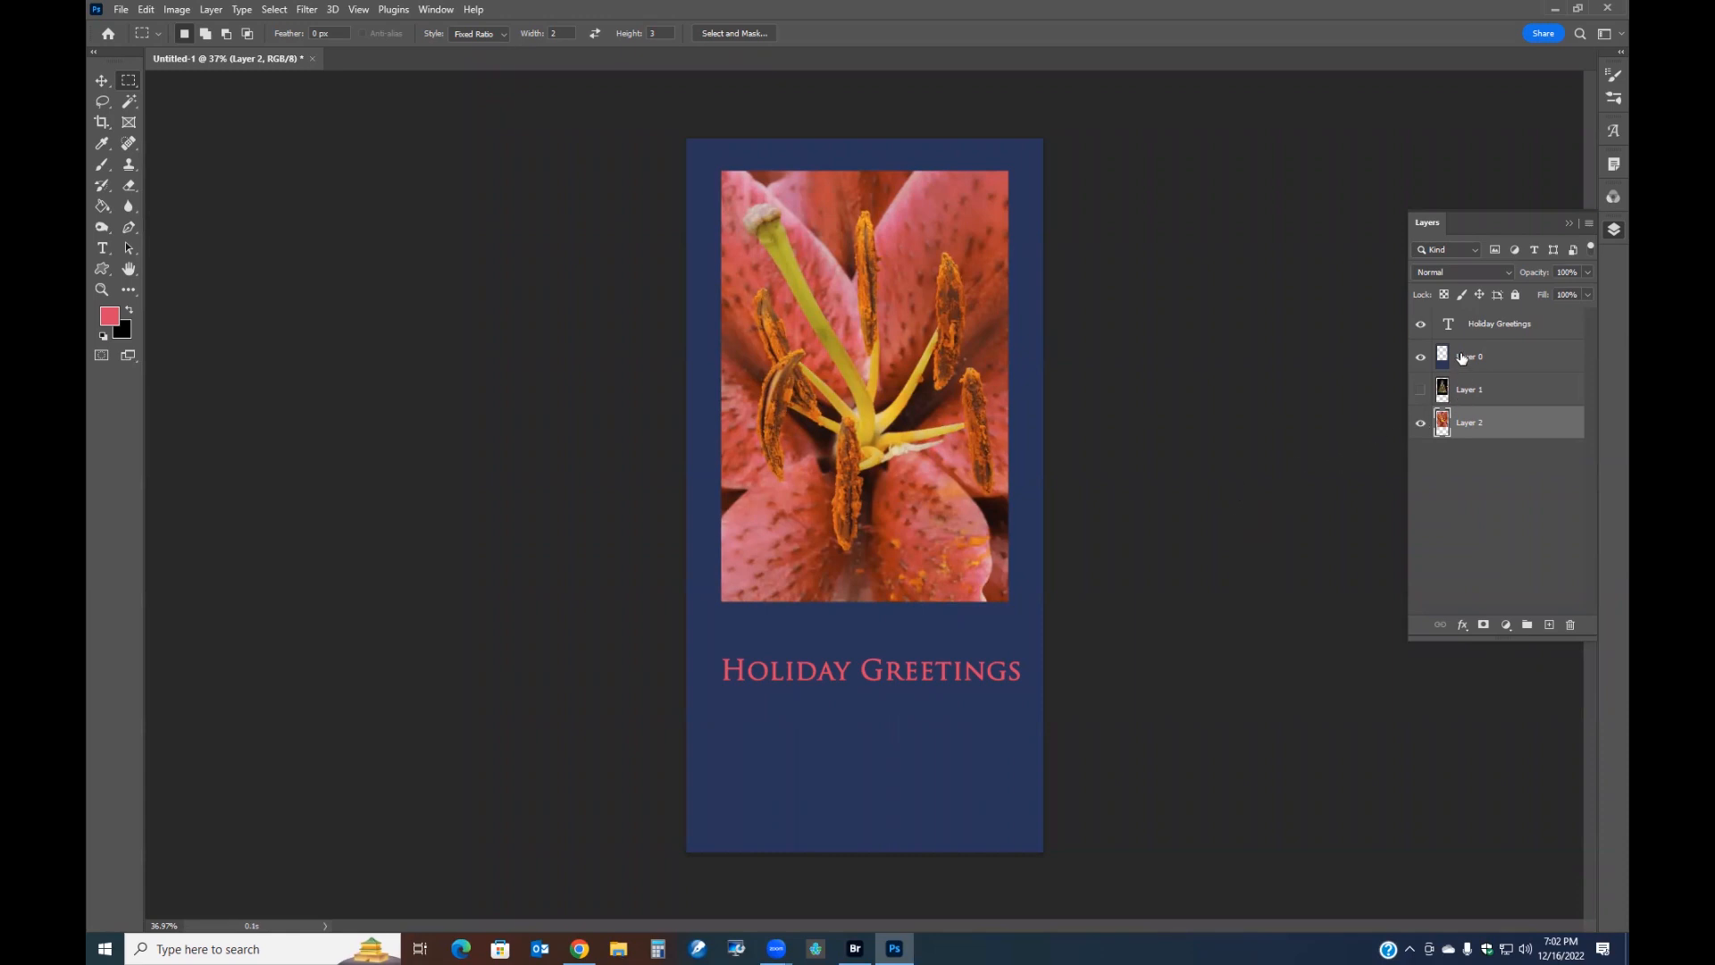
Add a Stroke layer style to the blue frame layer and move its settings dialog clear of the card
left_click(1462, 360)
left_click(1462, 625)
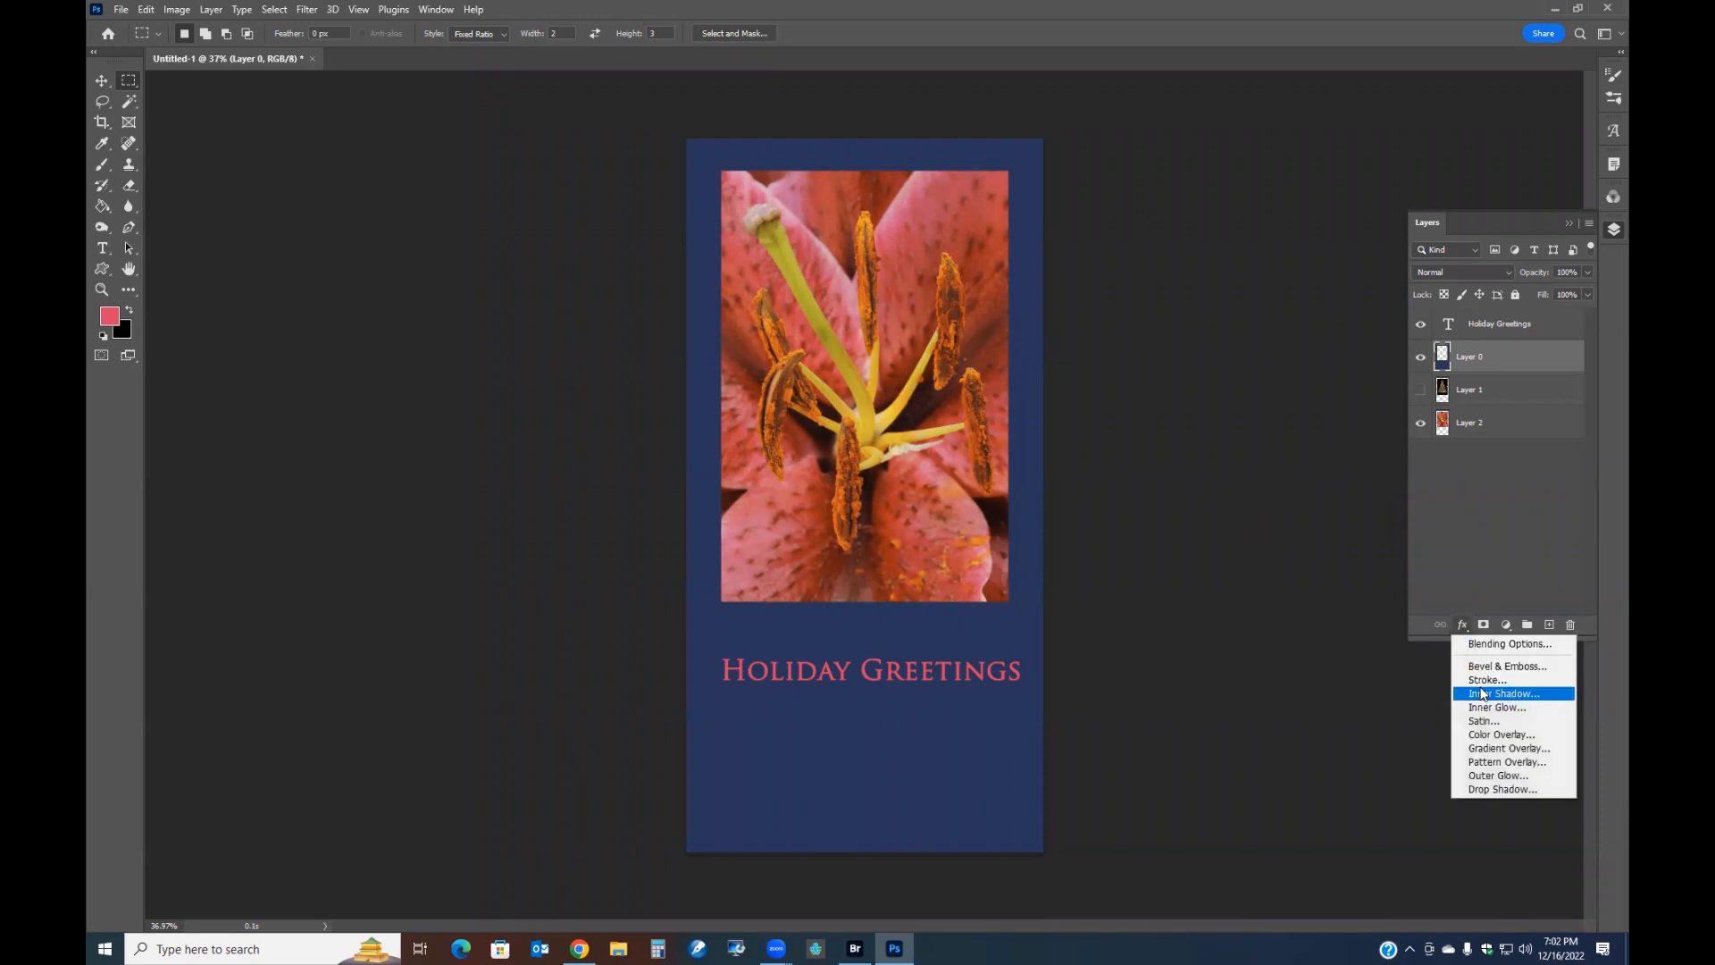
left_click(1398, 717)
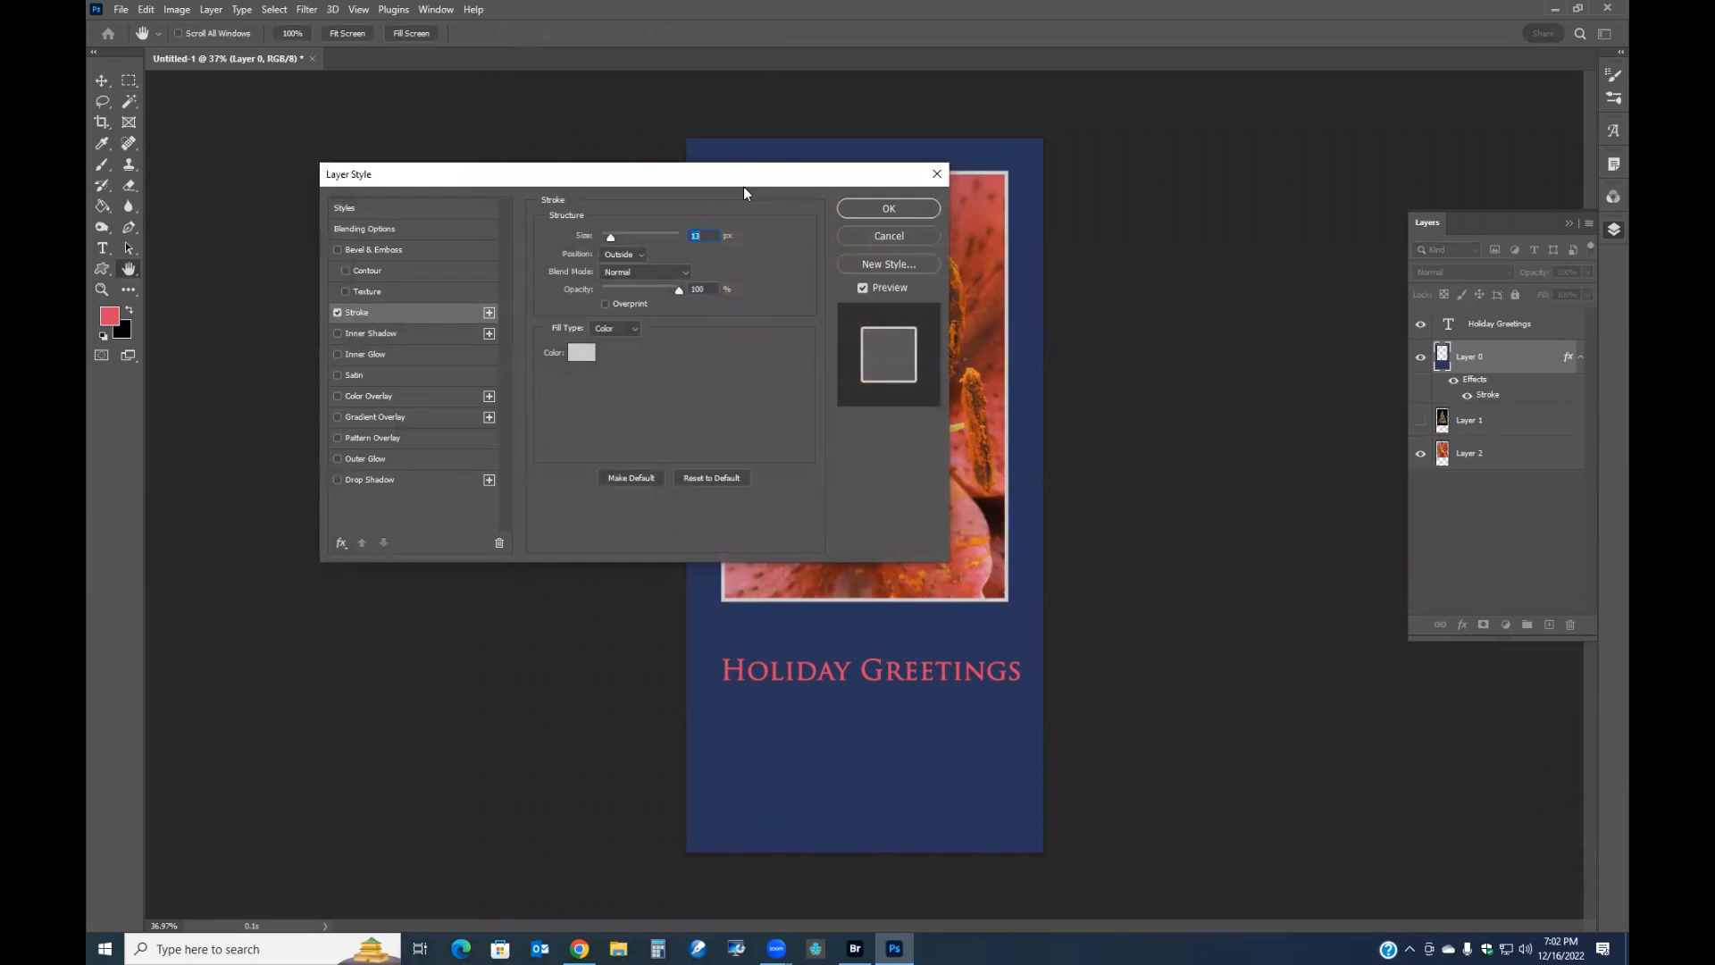
left_click_drag(743, 186, 473, 266)
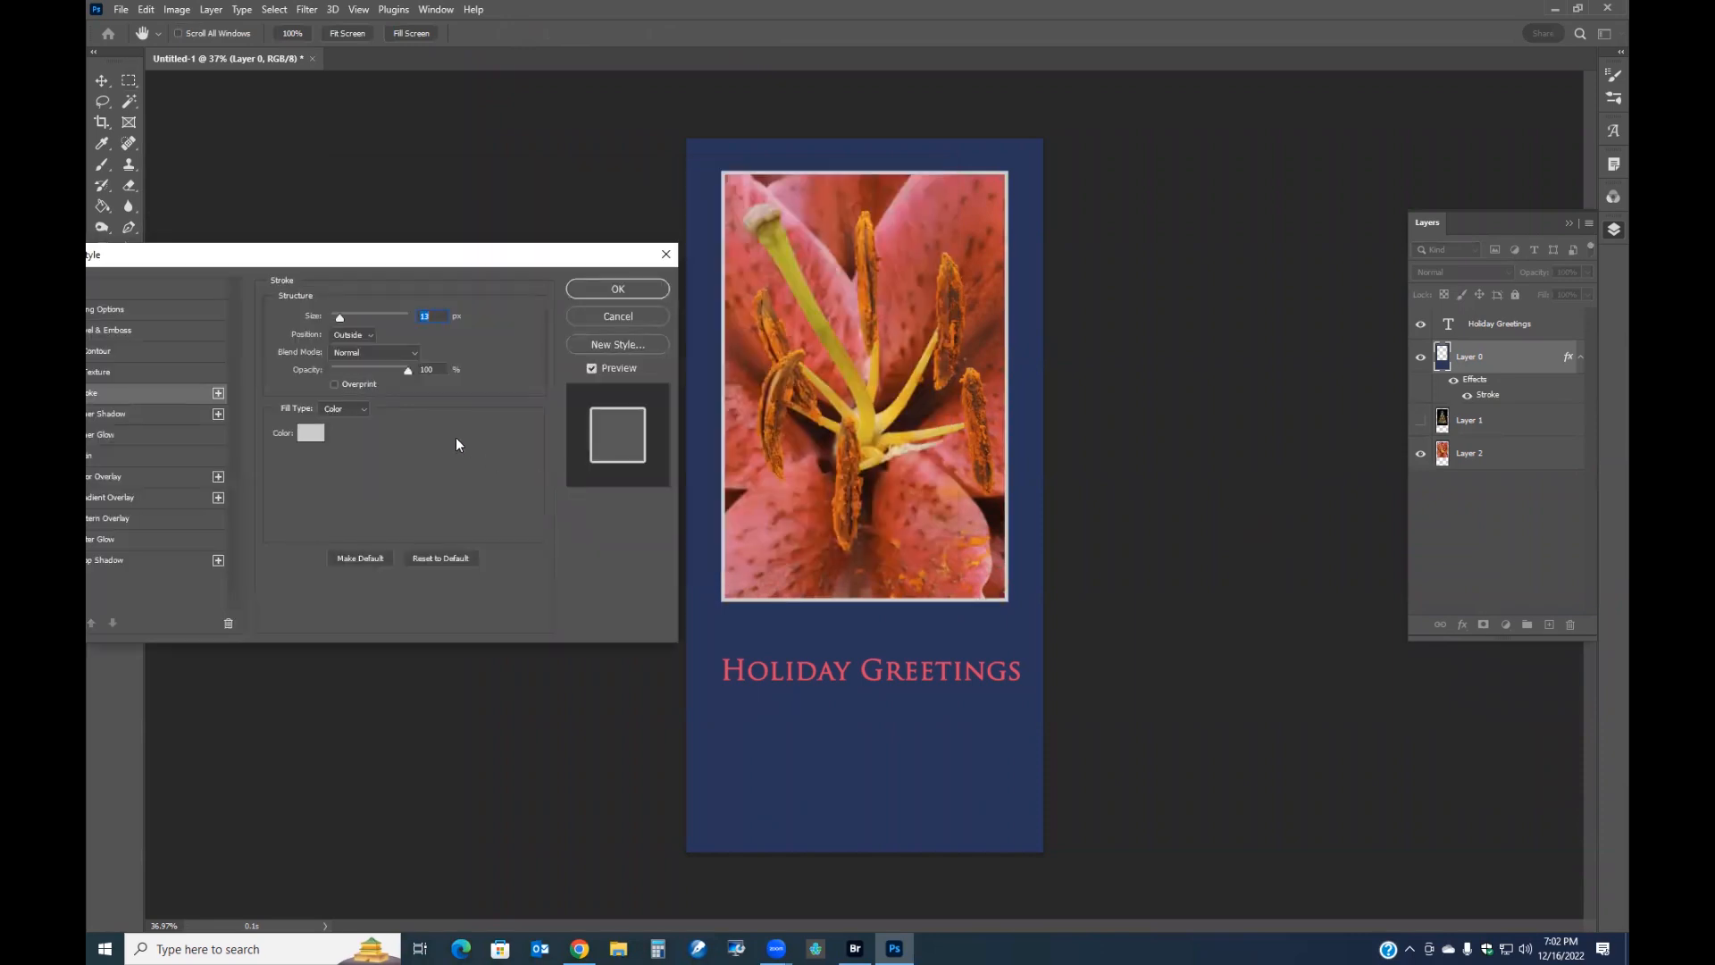
Try red and several green shades for the frame's stroke, and set its colour to green #33cc00
left_click(311, 432)
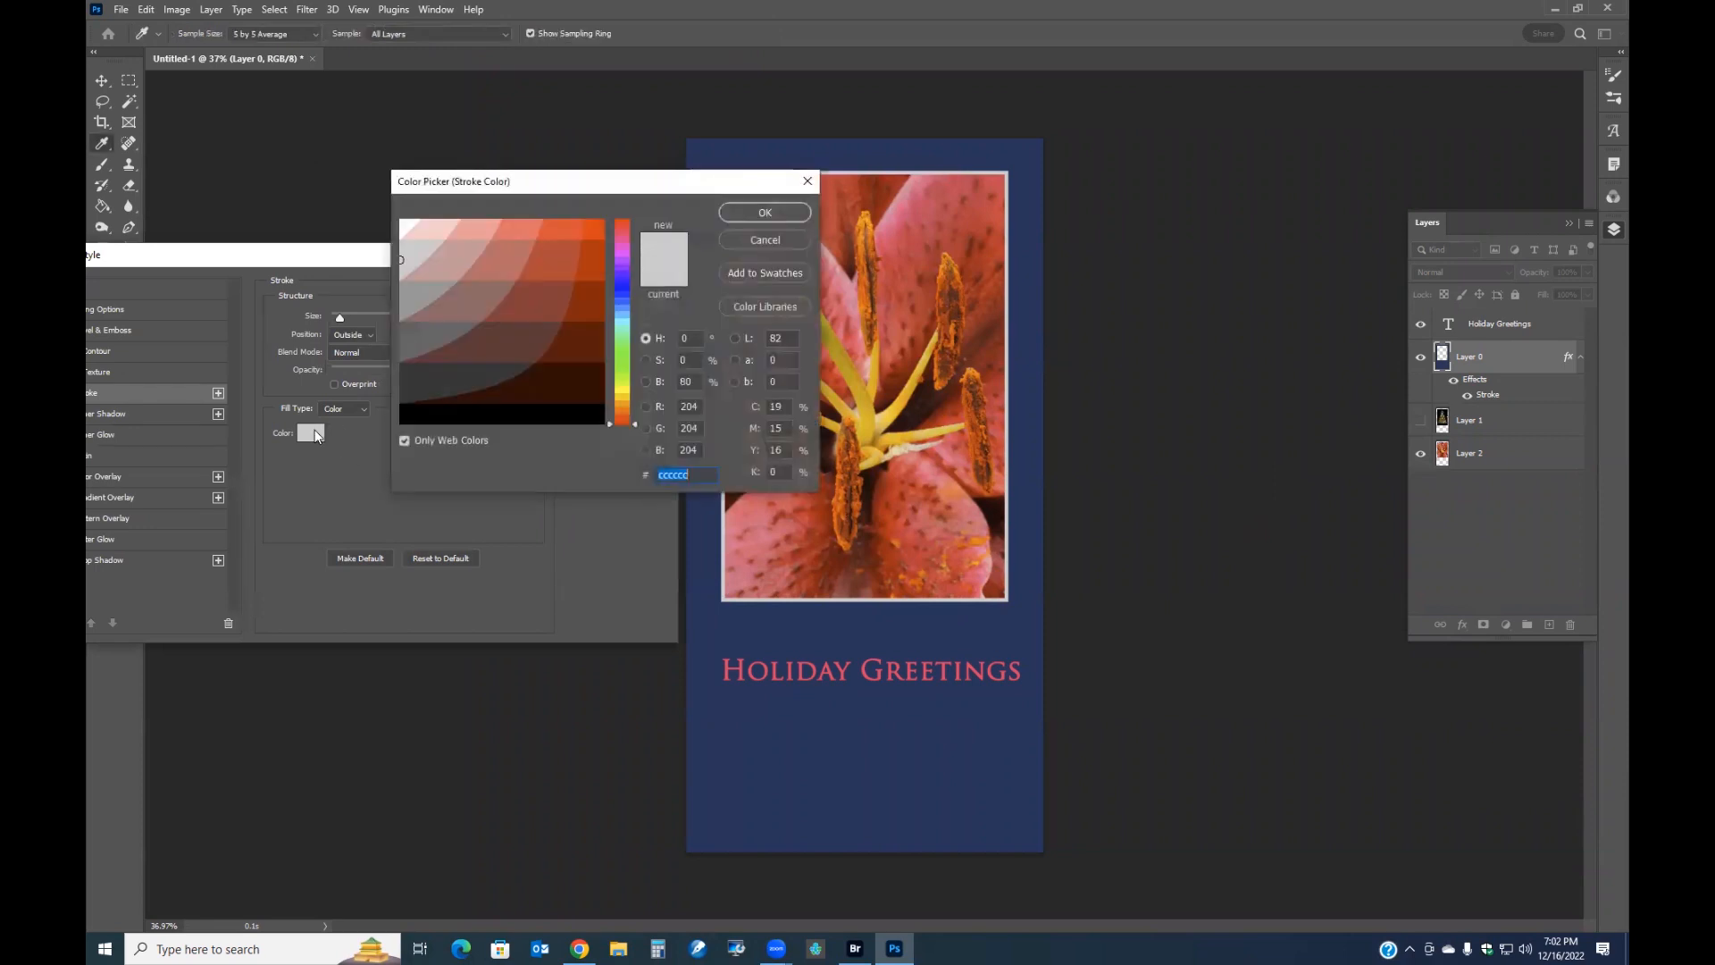
left_click(557, 301)
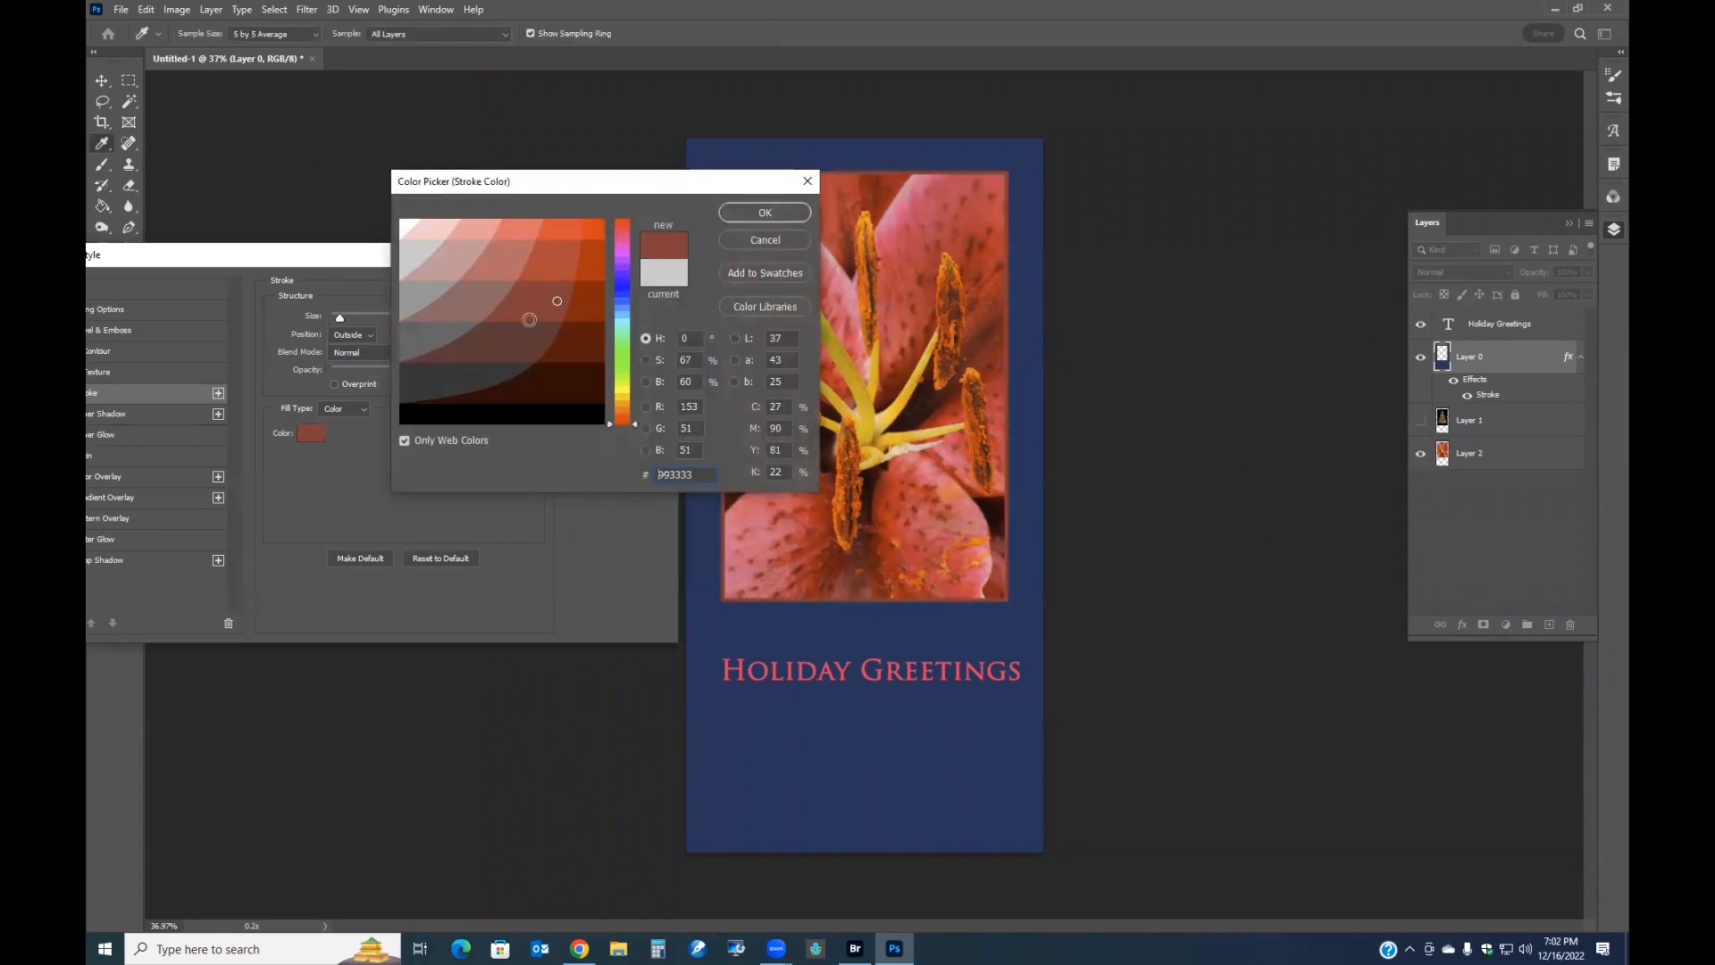
left_click(596, 231)
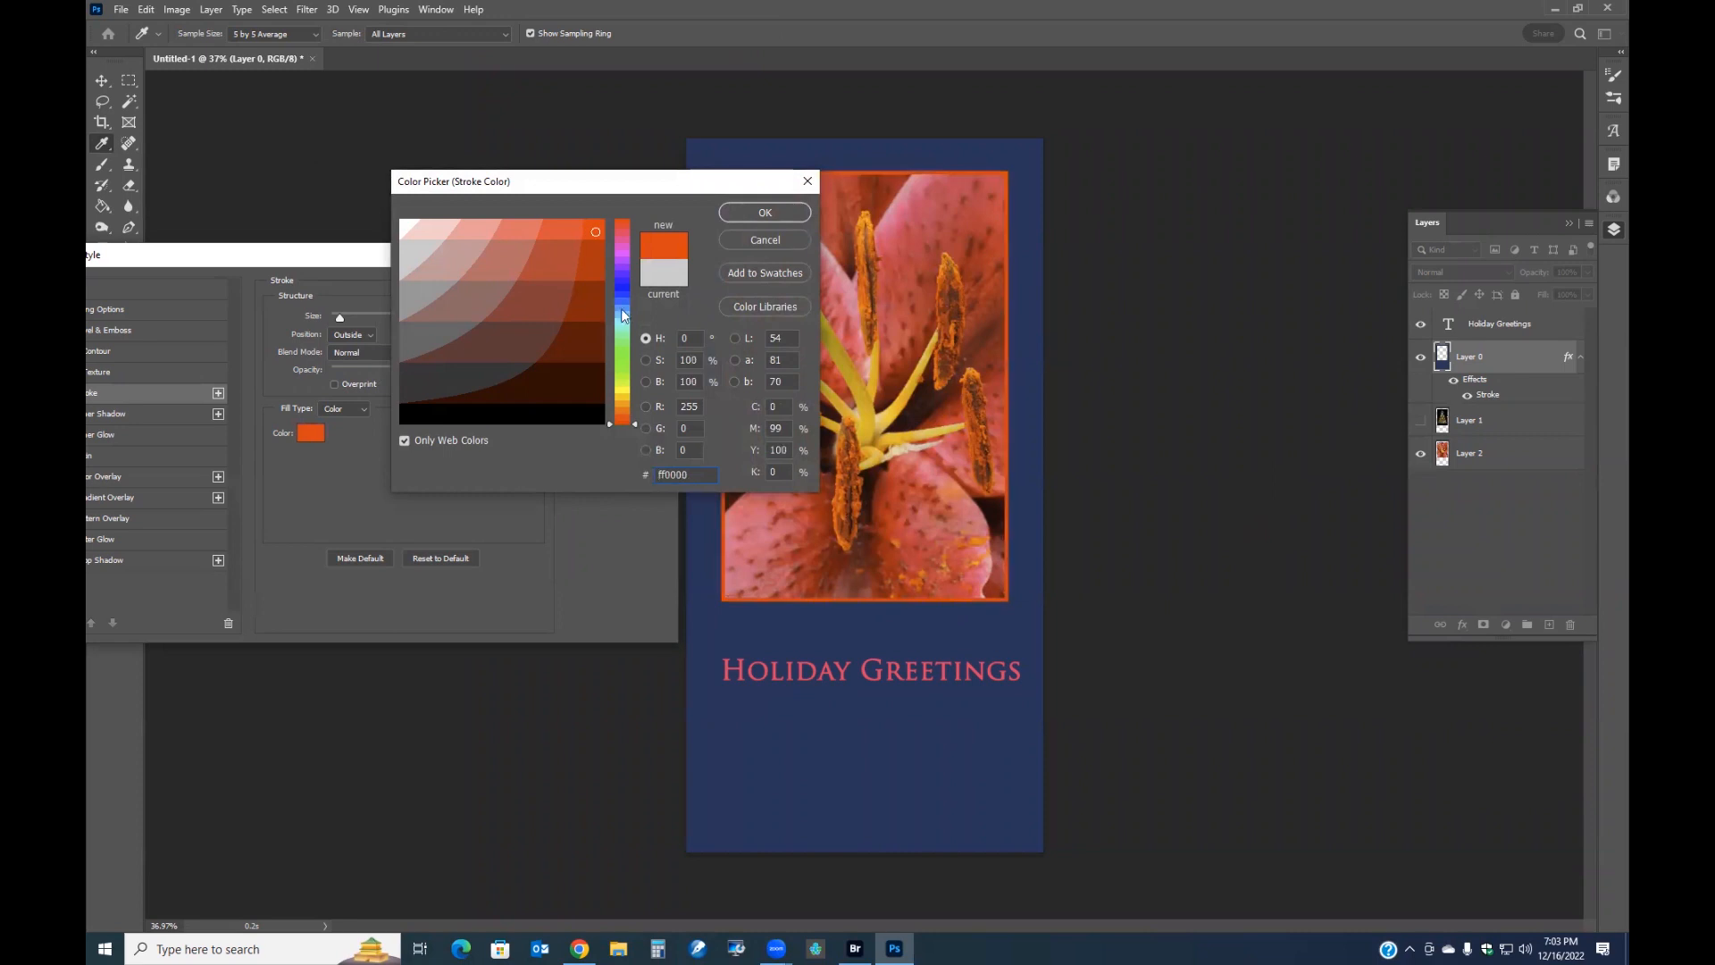
left_click(622, 366)
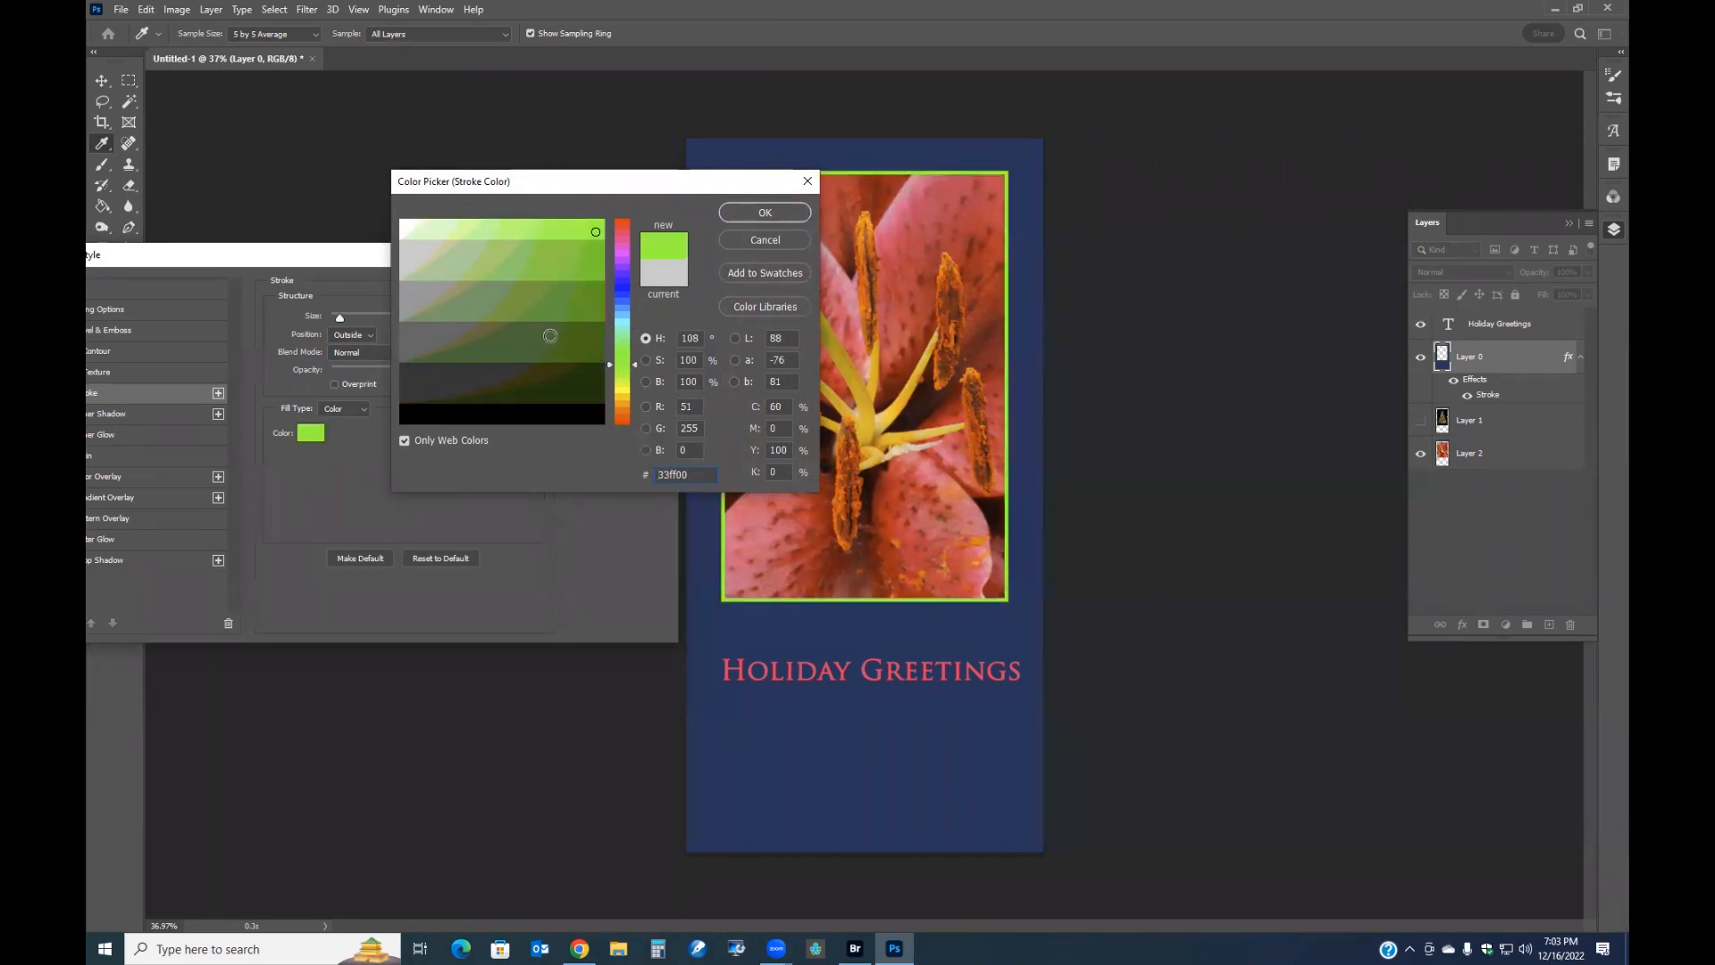
left_click(597, 376)
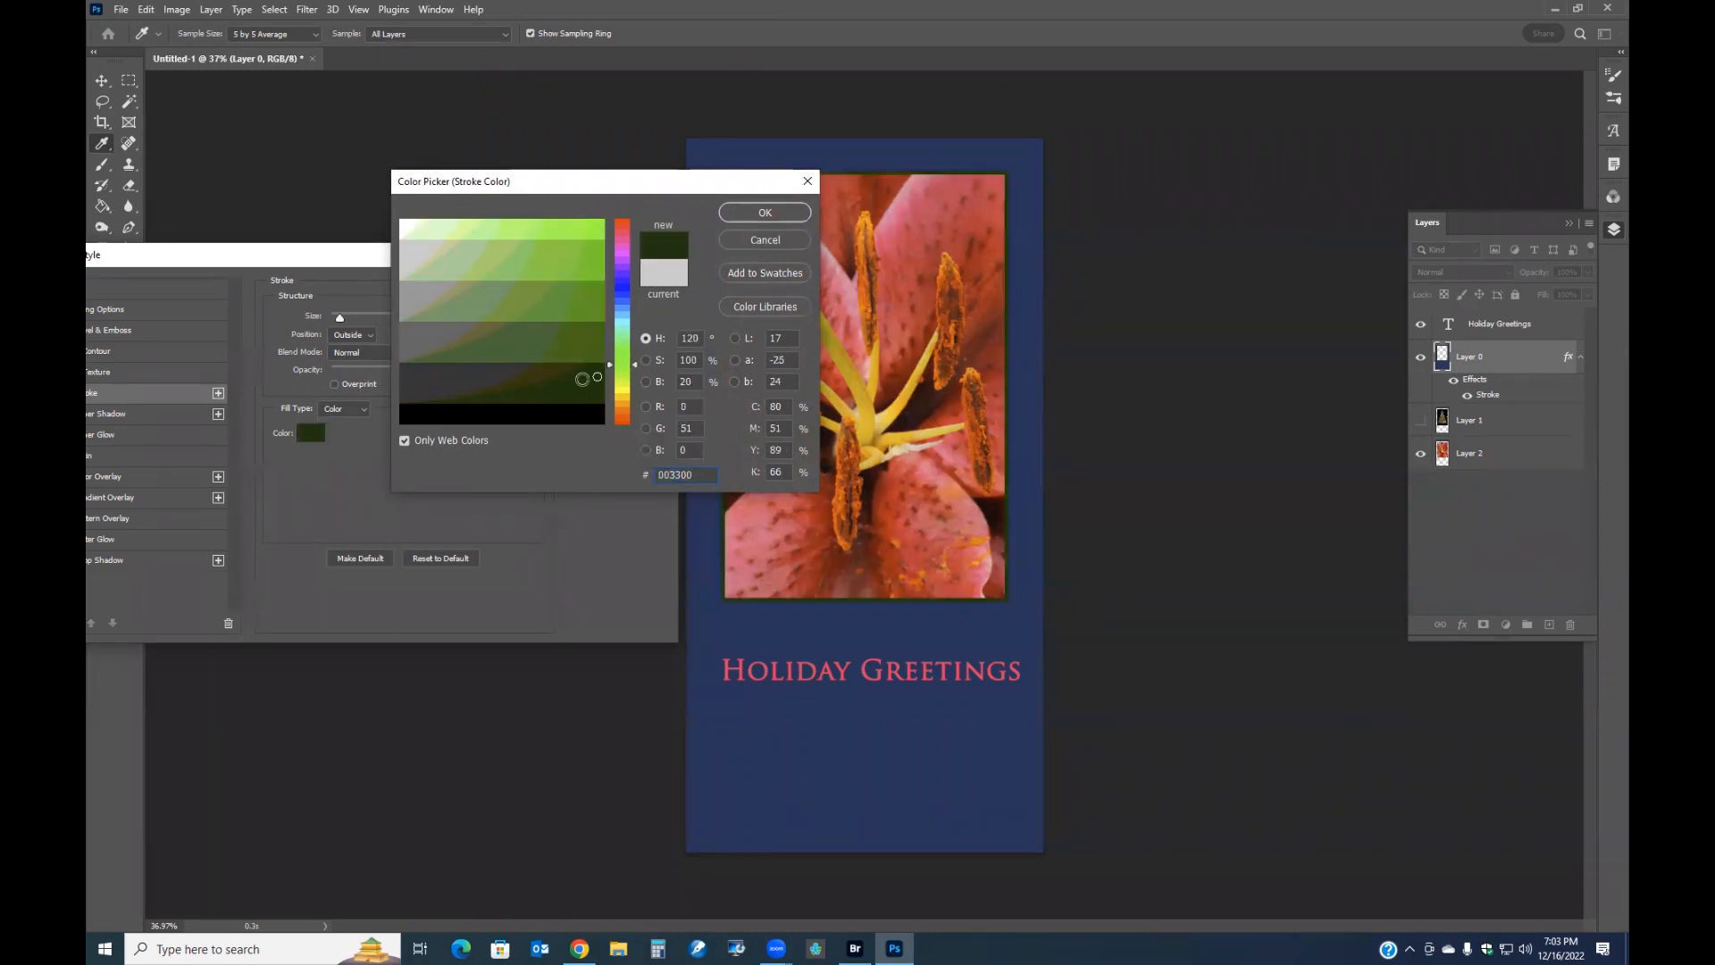
left_click(598, 268)
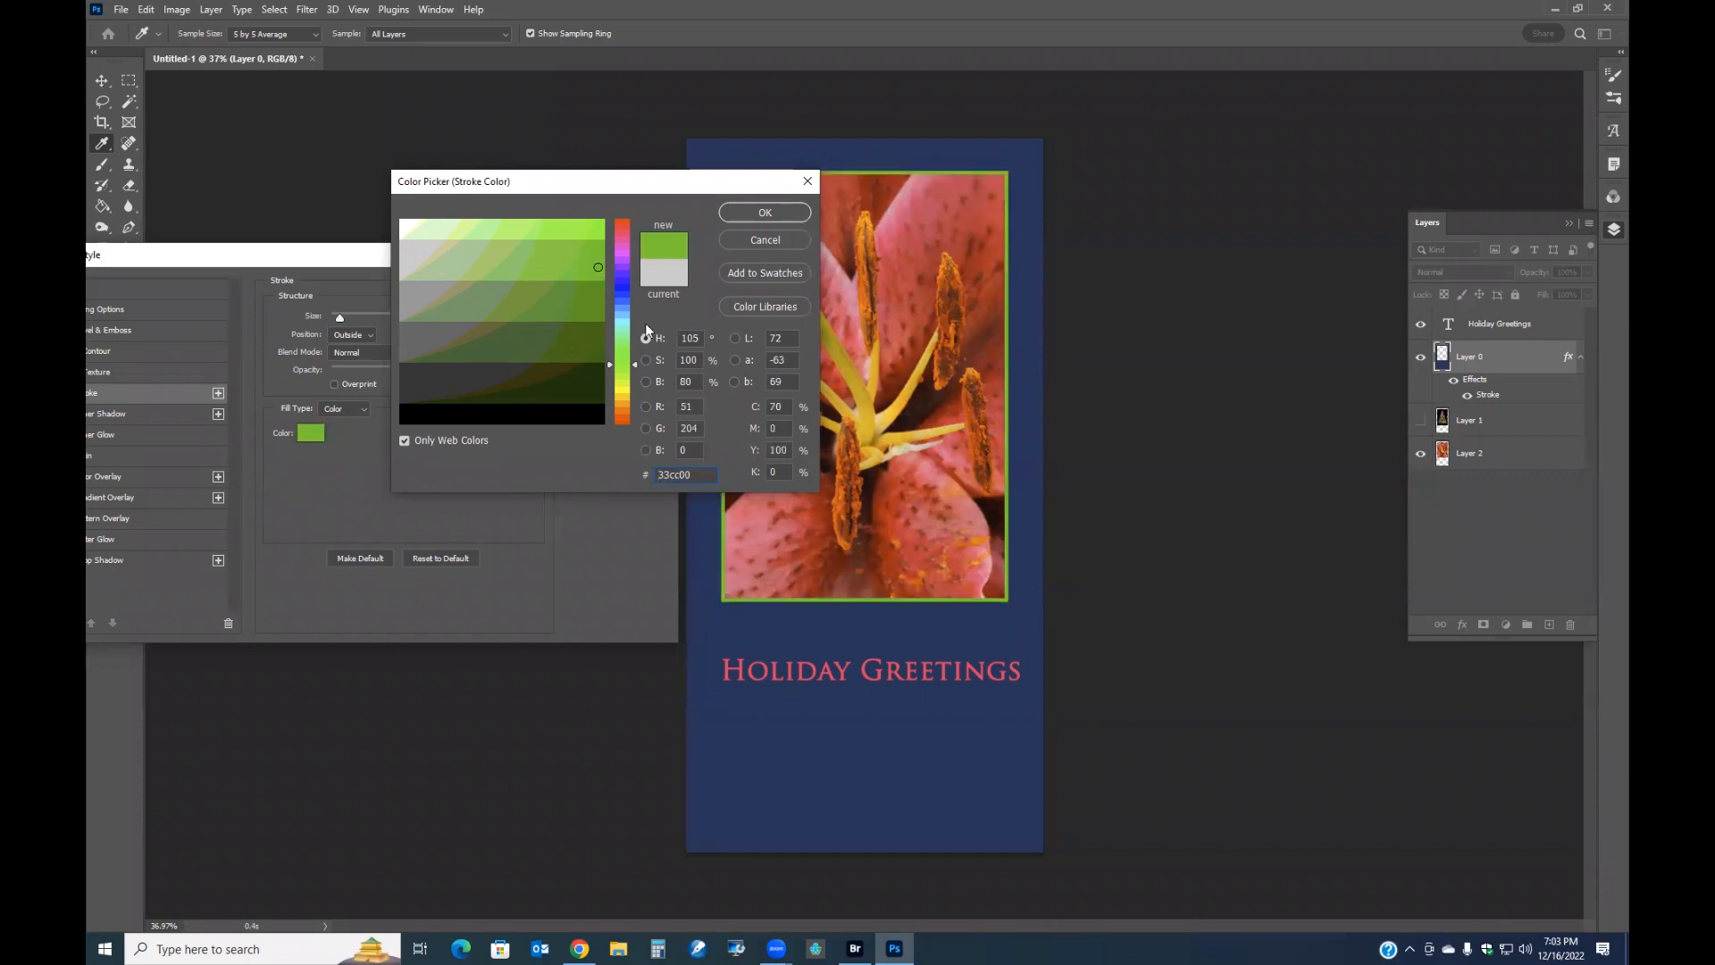
left_click(765, 215)
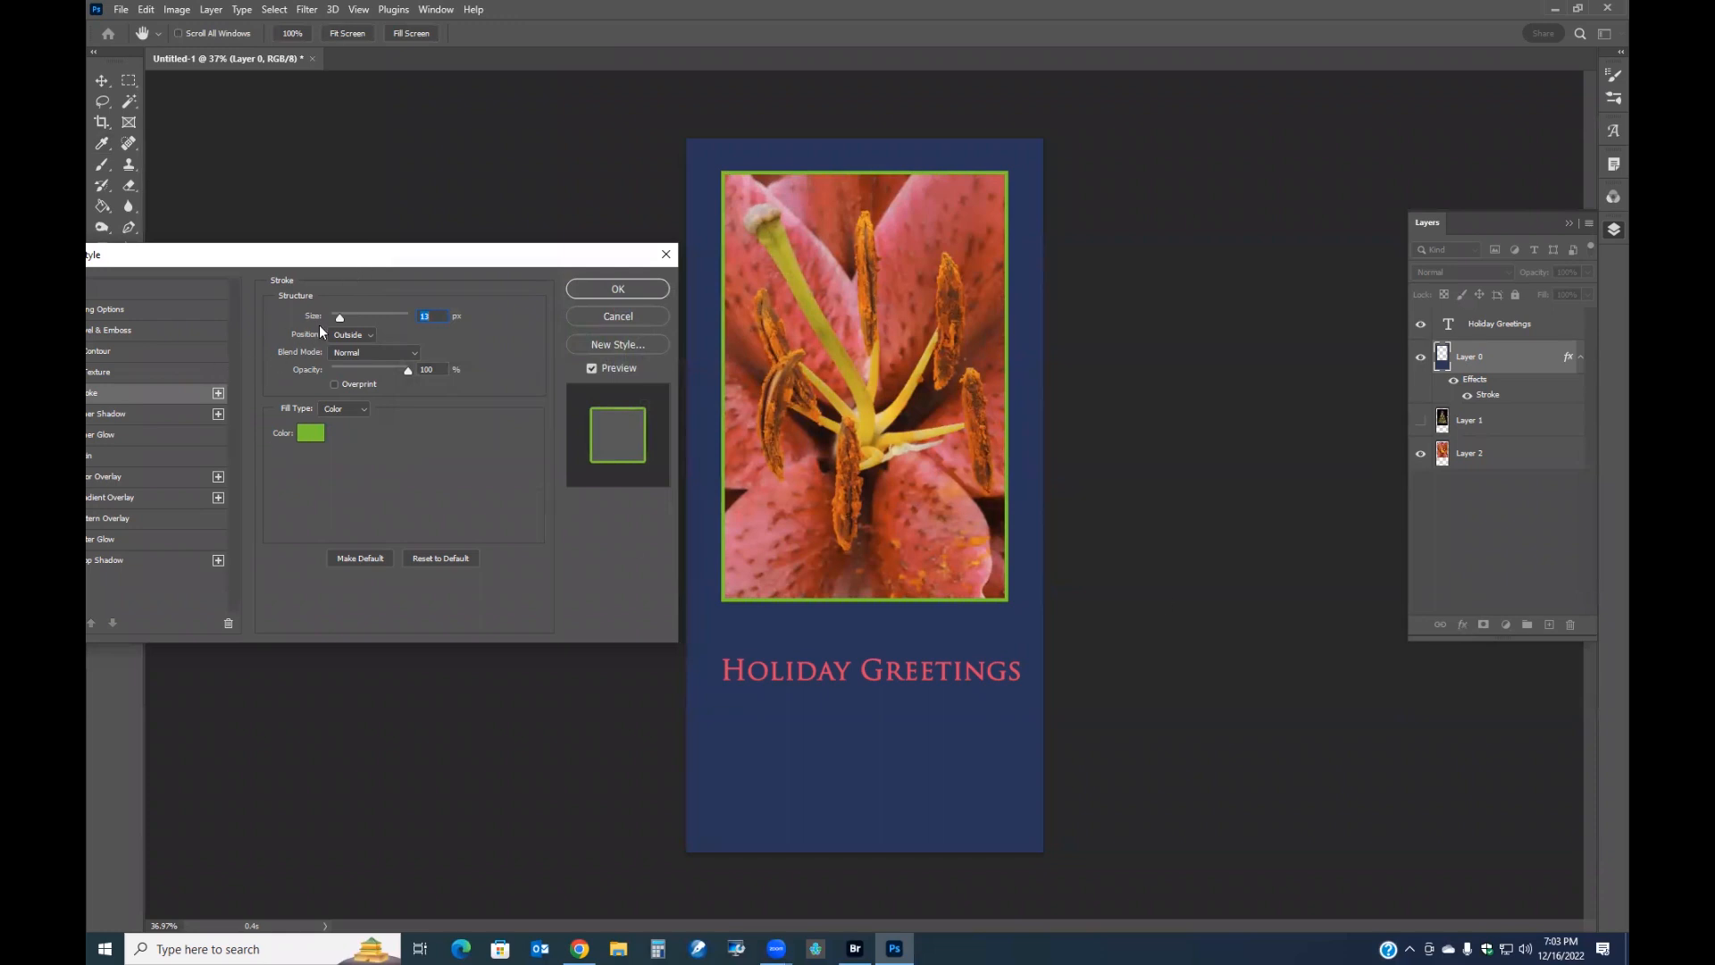
Widen the green stroke to about 24 px at 100% opacity and apply the layer style
left_click_drag(336, 318, 343, 314)
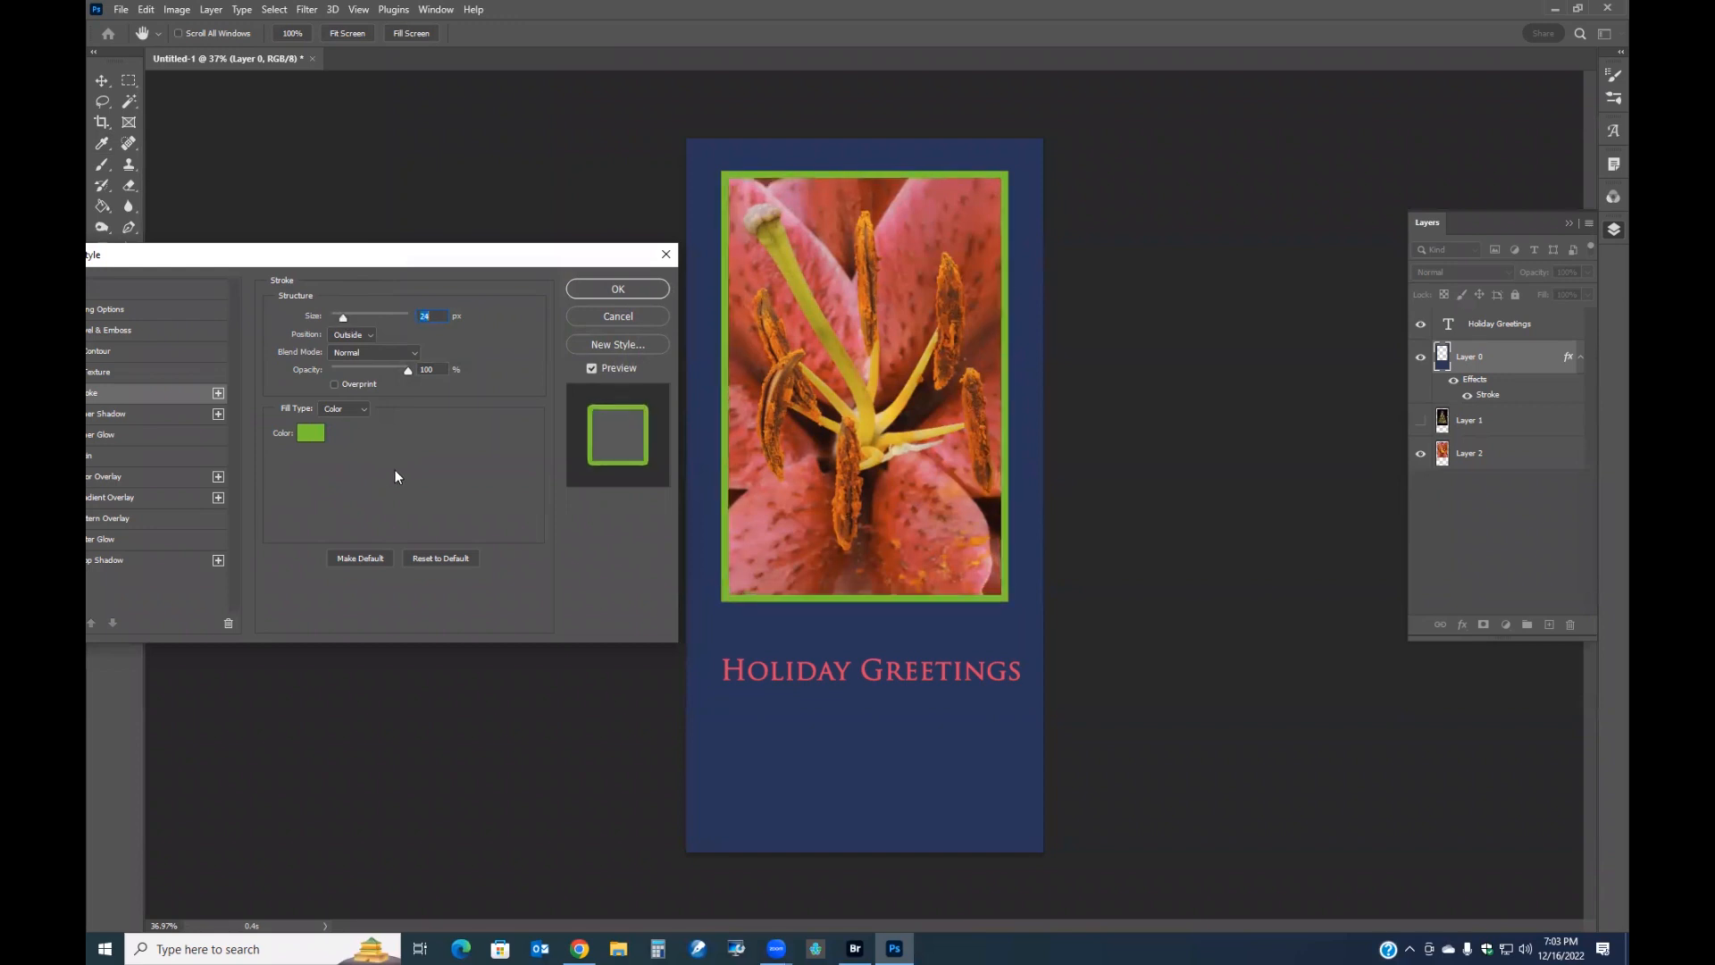
mouse_move(406, 370)
left_mouse_down()
mouse_move(364, 374)
mouse_move(443, 377)
left_mouse_up()
left_click(607, 290)
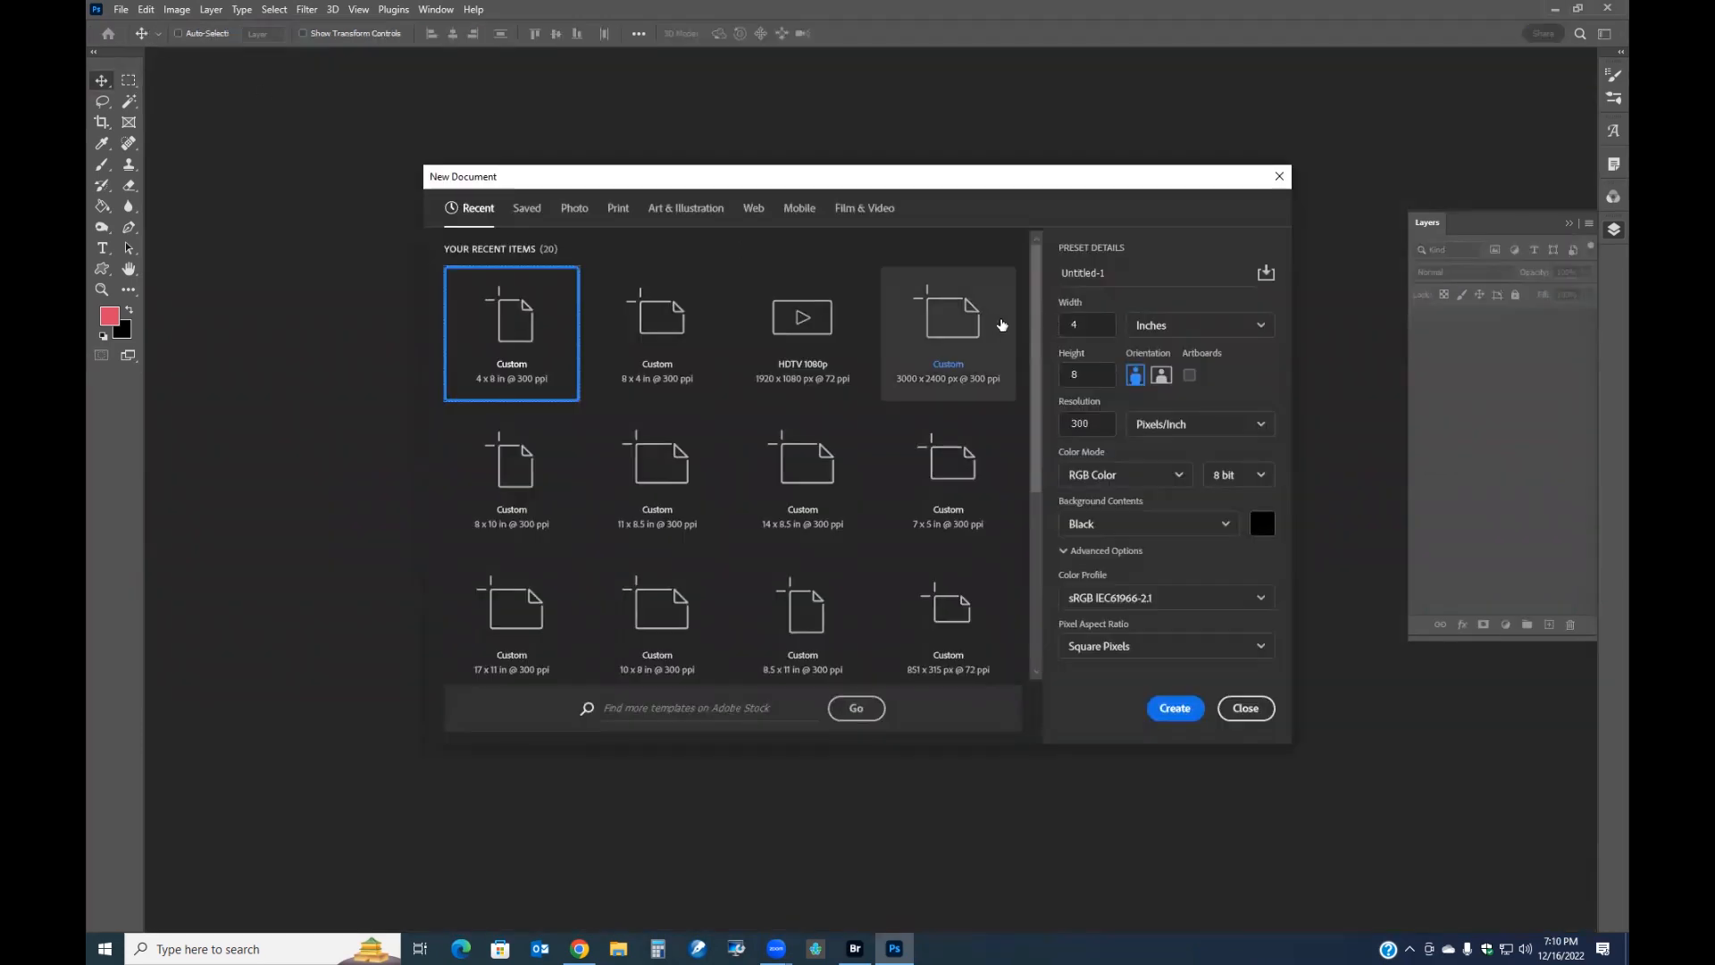
Create a landscape 8 x 4 inch document at 300 pixels/inch with white background contents
left_click(1160, 375)
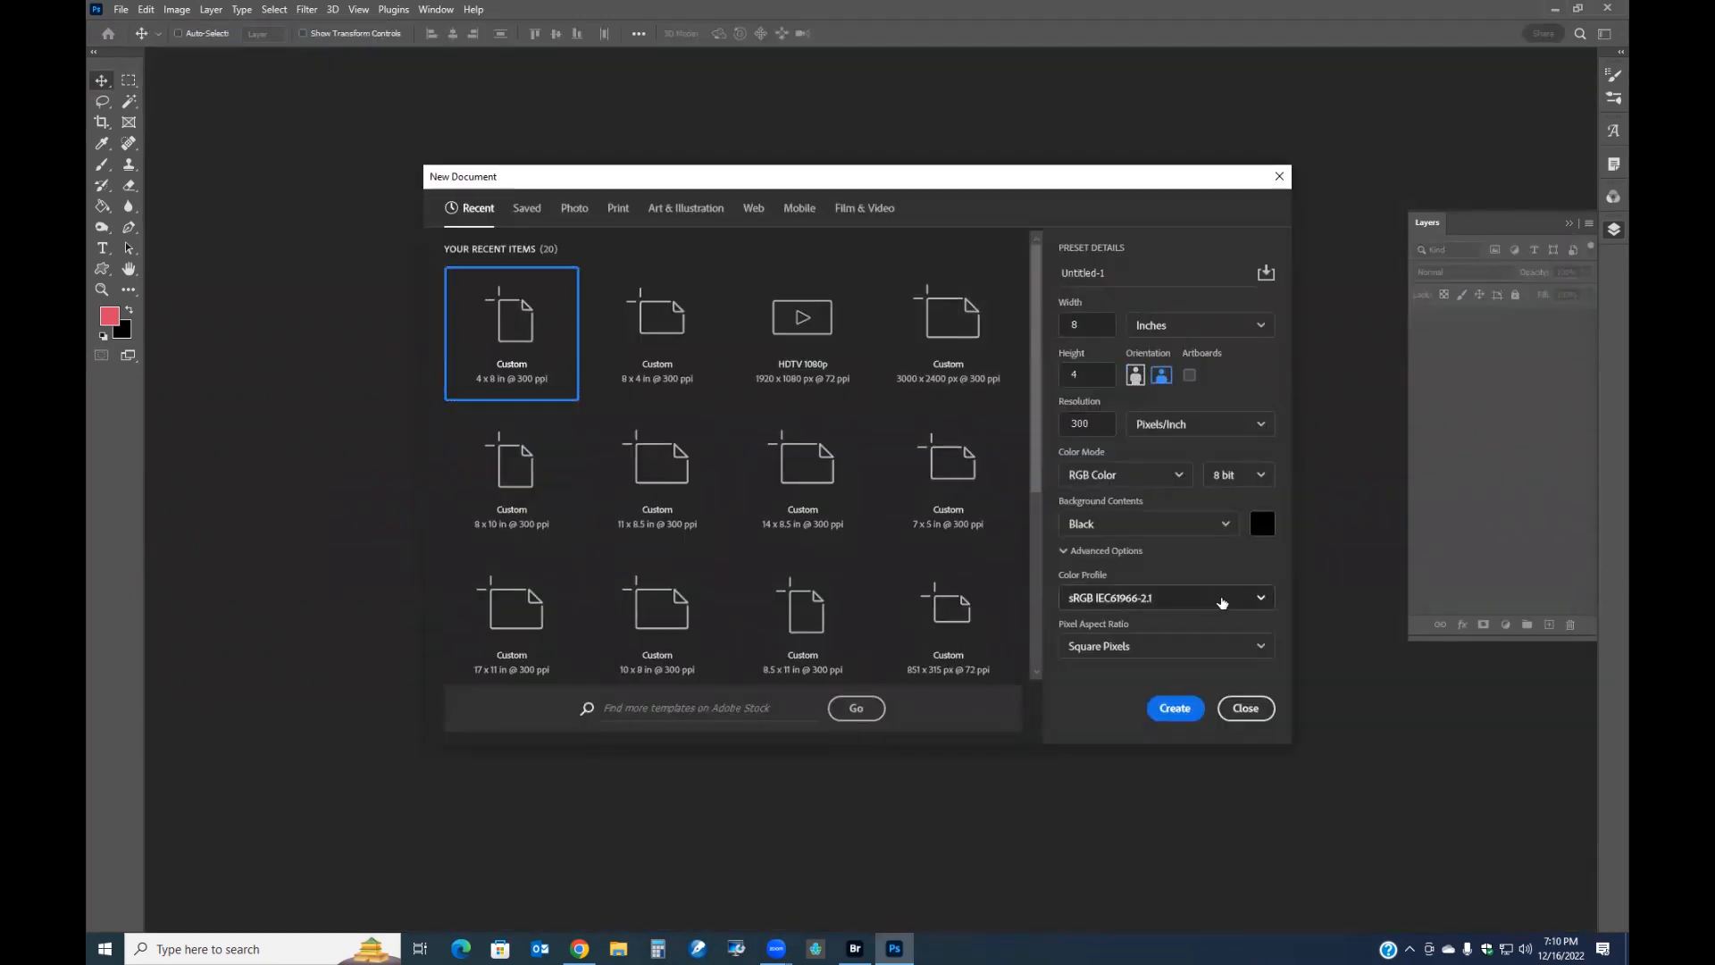
left_click(1225, 526)
left_click(1157, 554)
left_click(1176, 708)
scroll(1076, 722, "down", 4)
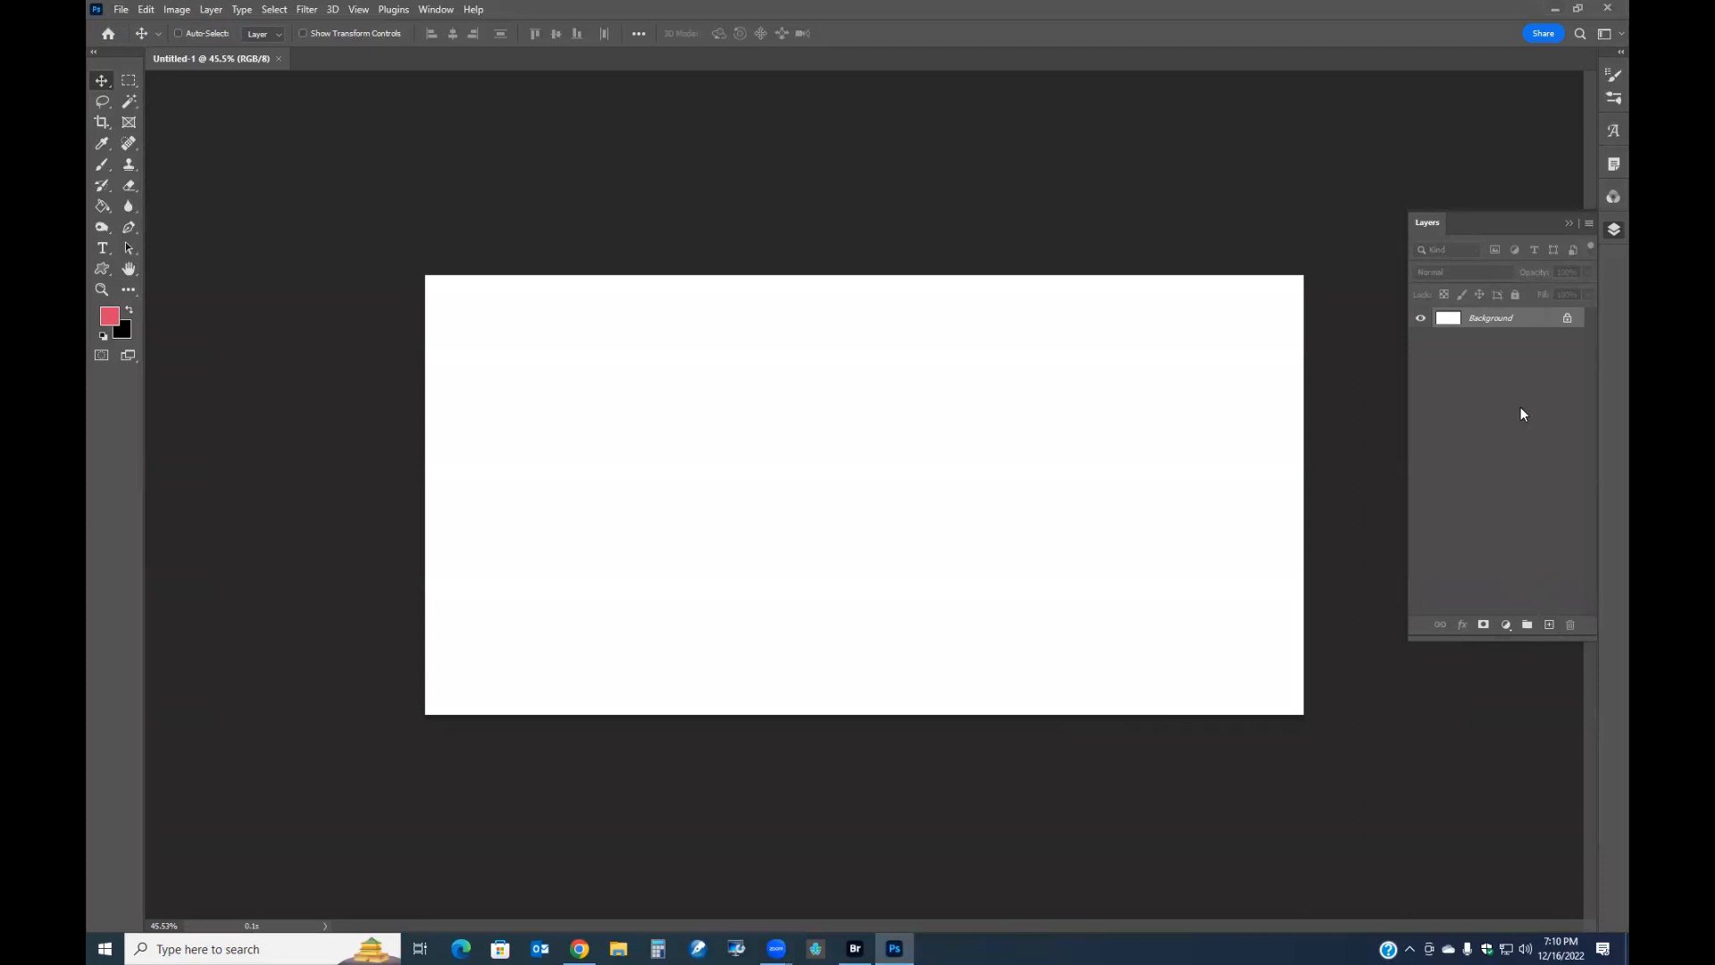
On a new layer, draw a 2:3 fixed-ratio rectangular selection in the left part of the card and fill it with black at 100% opacity
left_click(1550, 625)
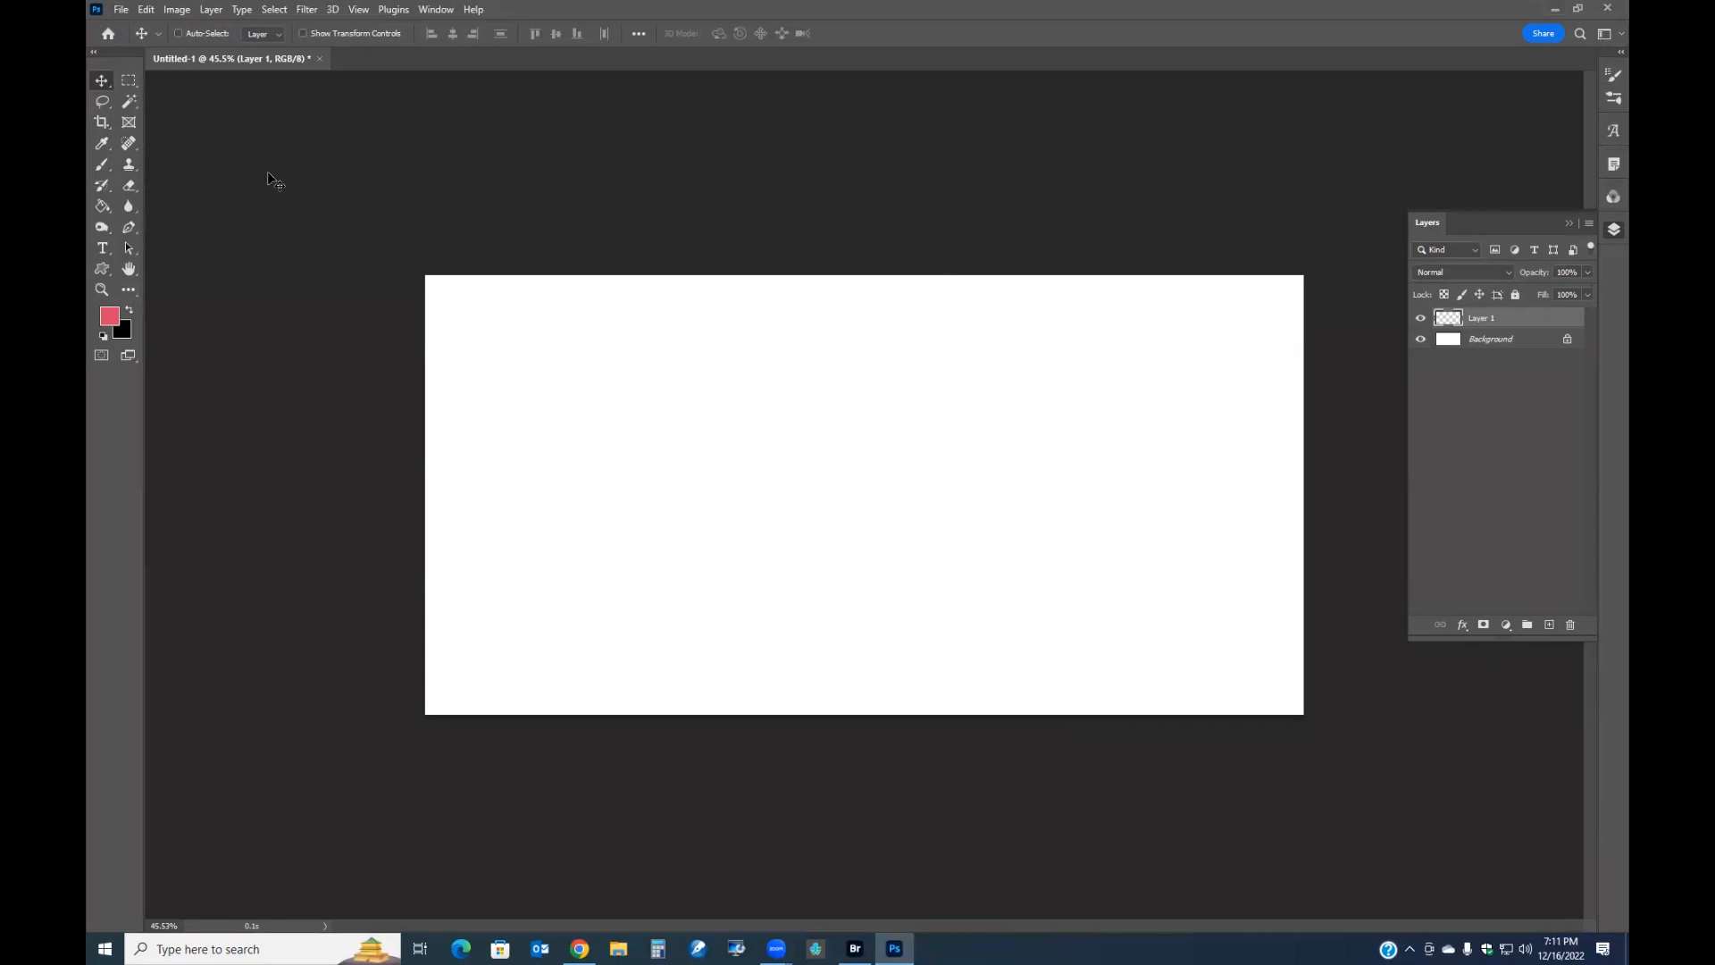
left_click(129, 81)
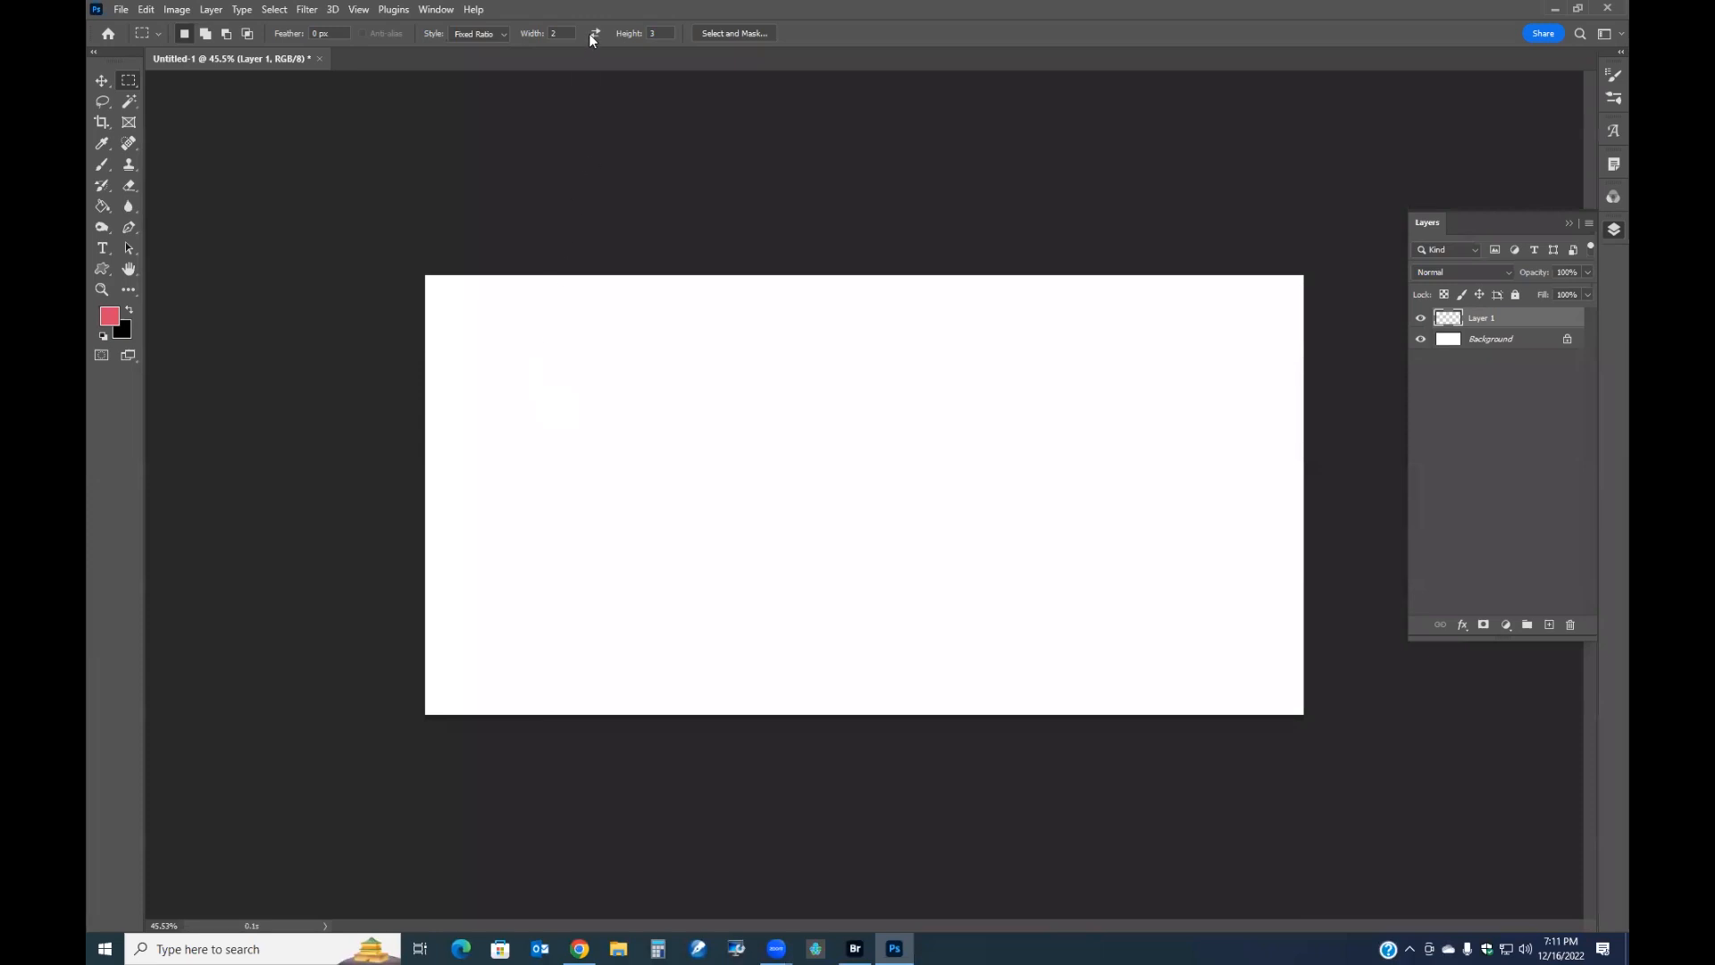
left_click_drag(526, 381, 695, 635)
right_click(613, 607)
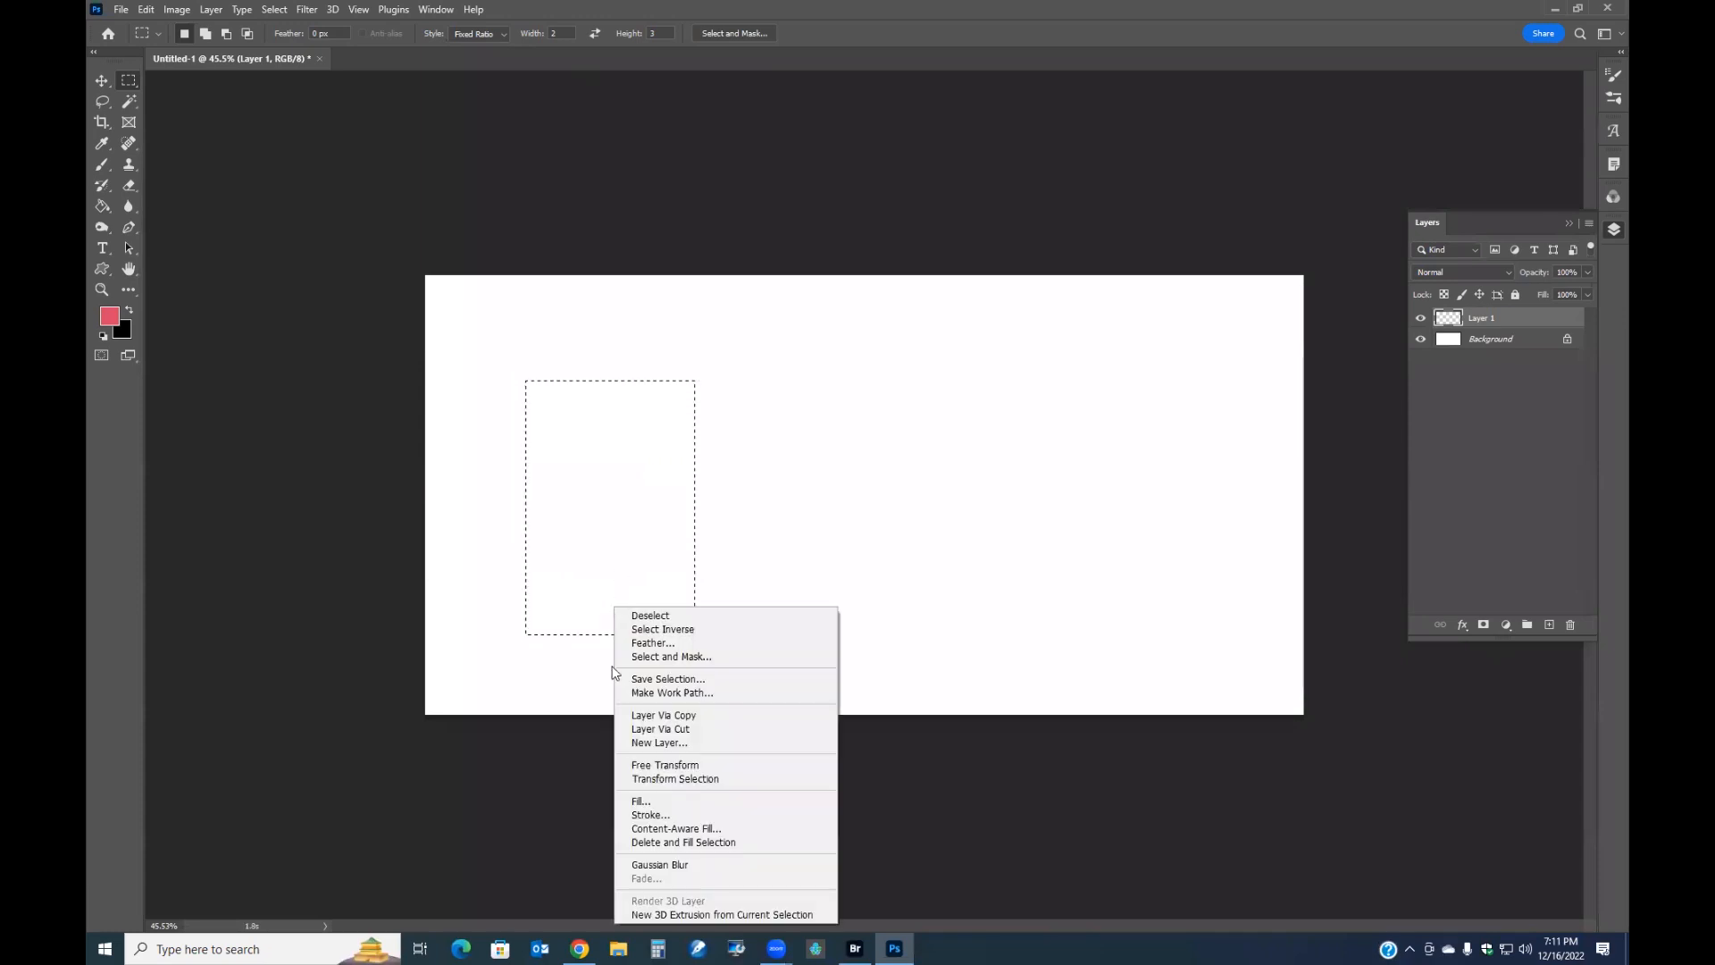
left_click(672, 801)
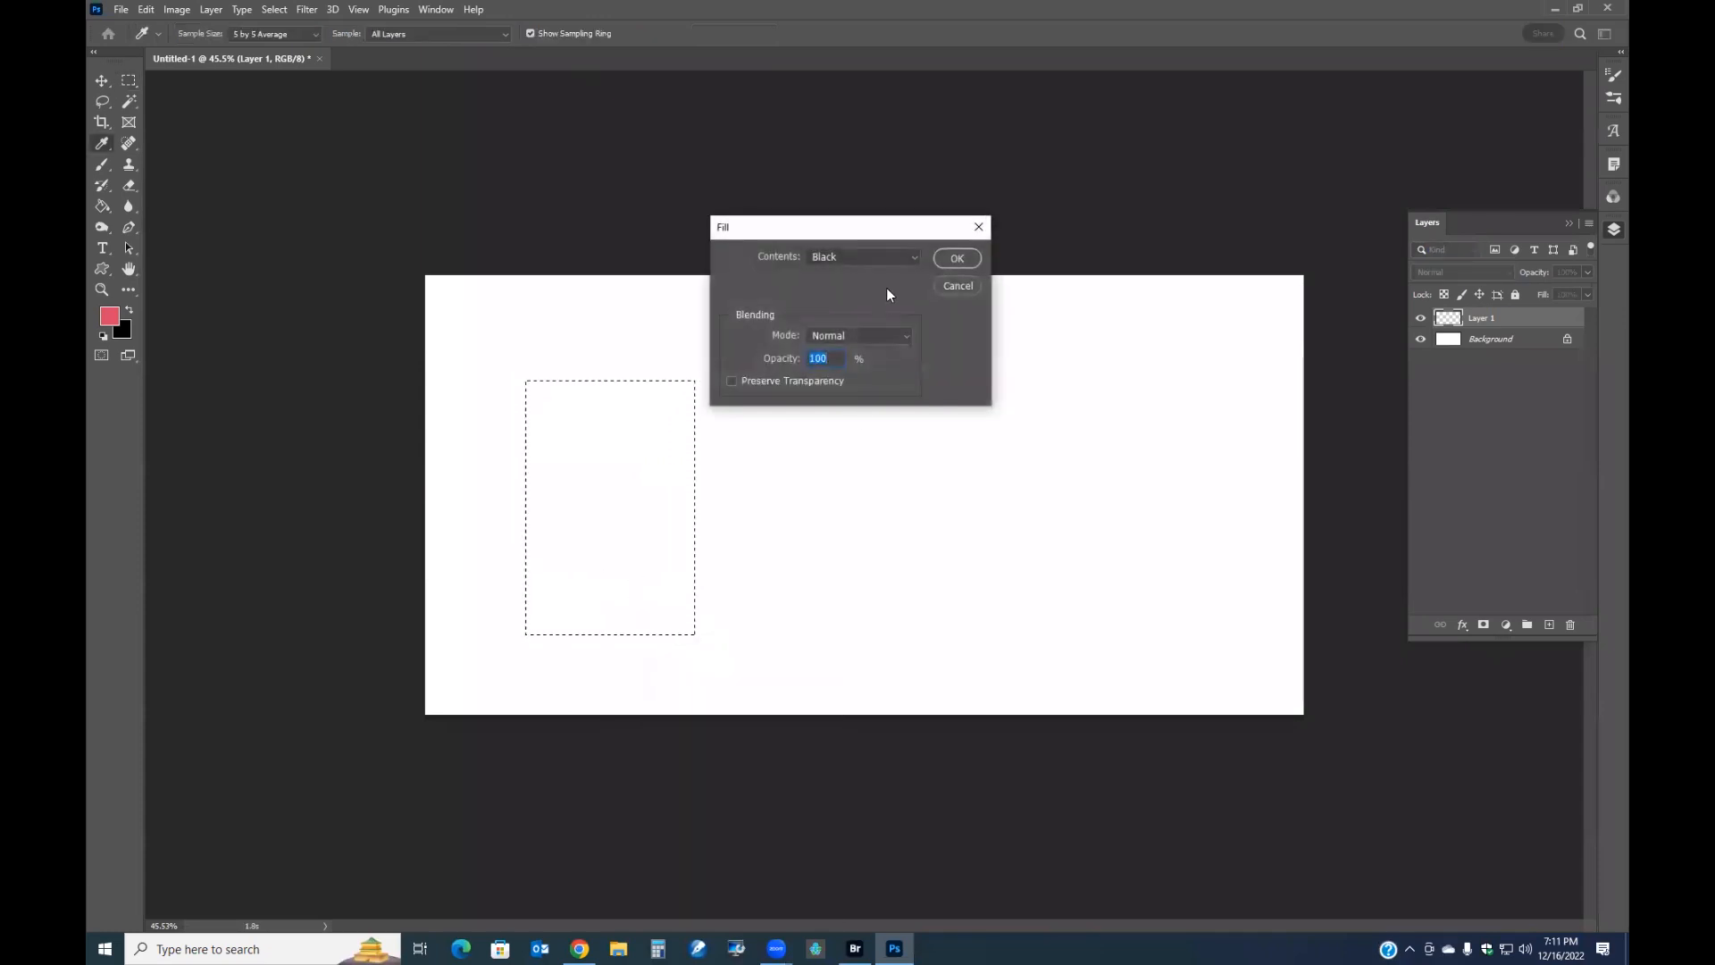
left_click(943, 259)
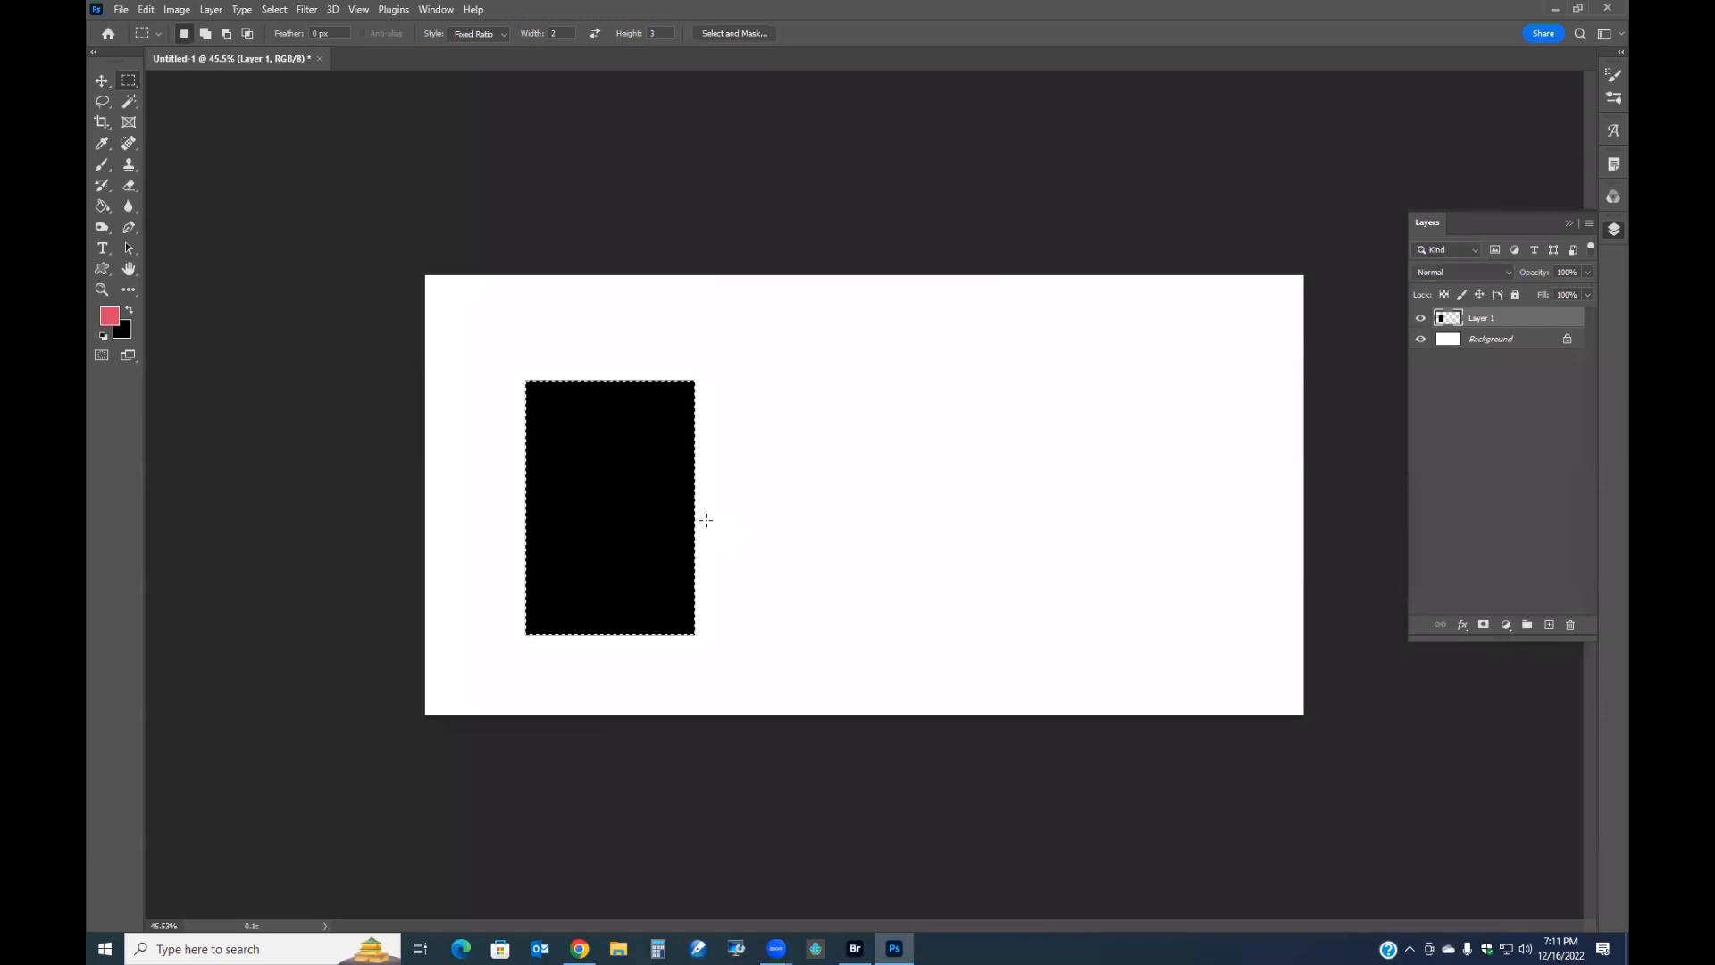
Duplicate the black rectangle twice and move one copy to the middle of the card and the other towards its right side
key("ctrl+j")
key("ctrl+j")
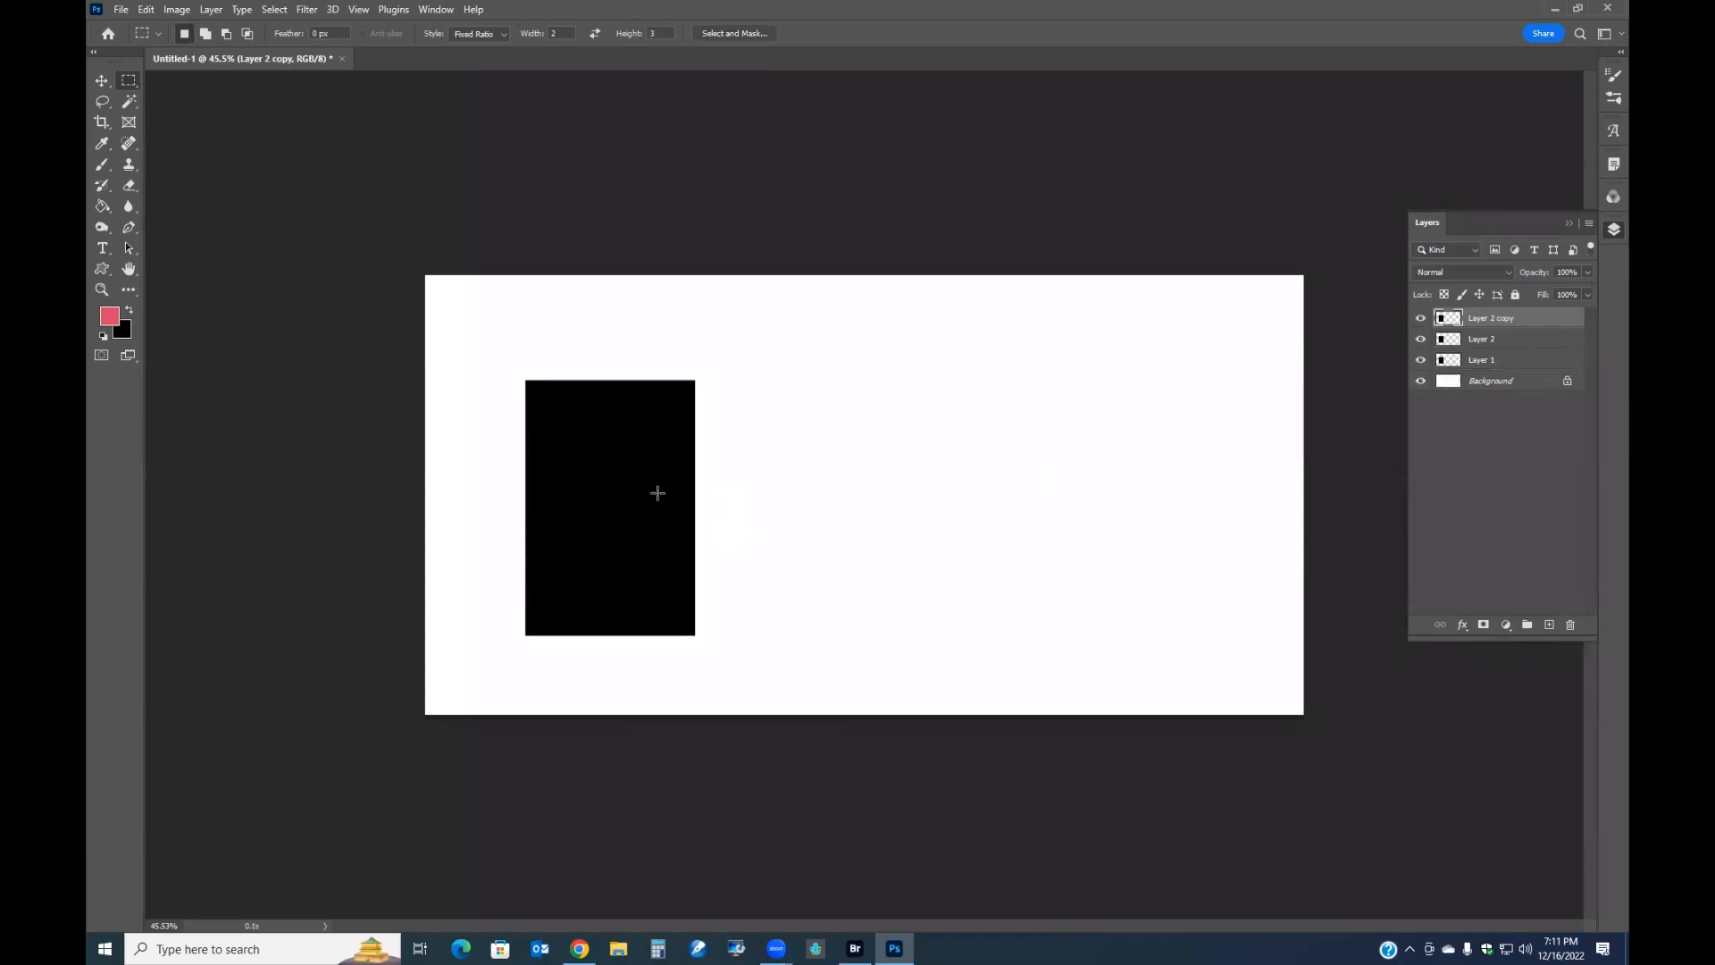
left_click(103, 84)
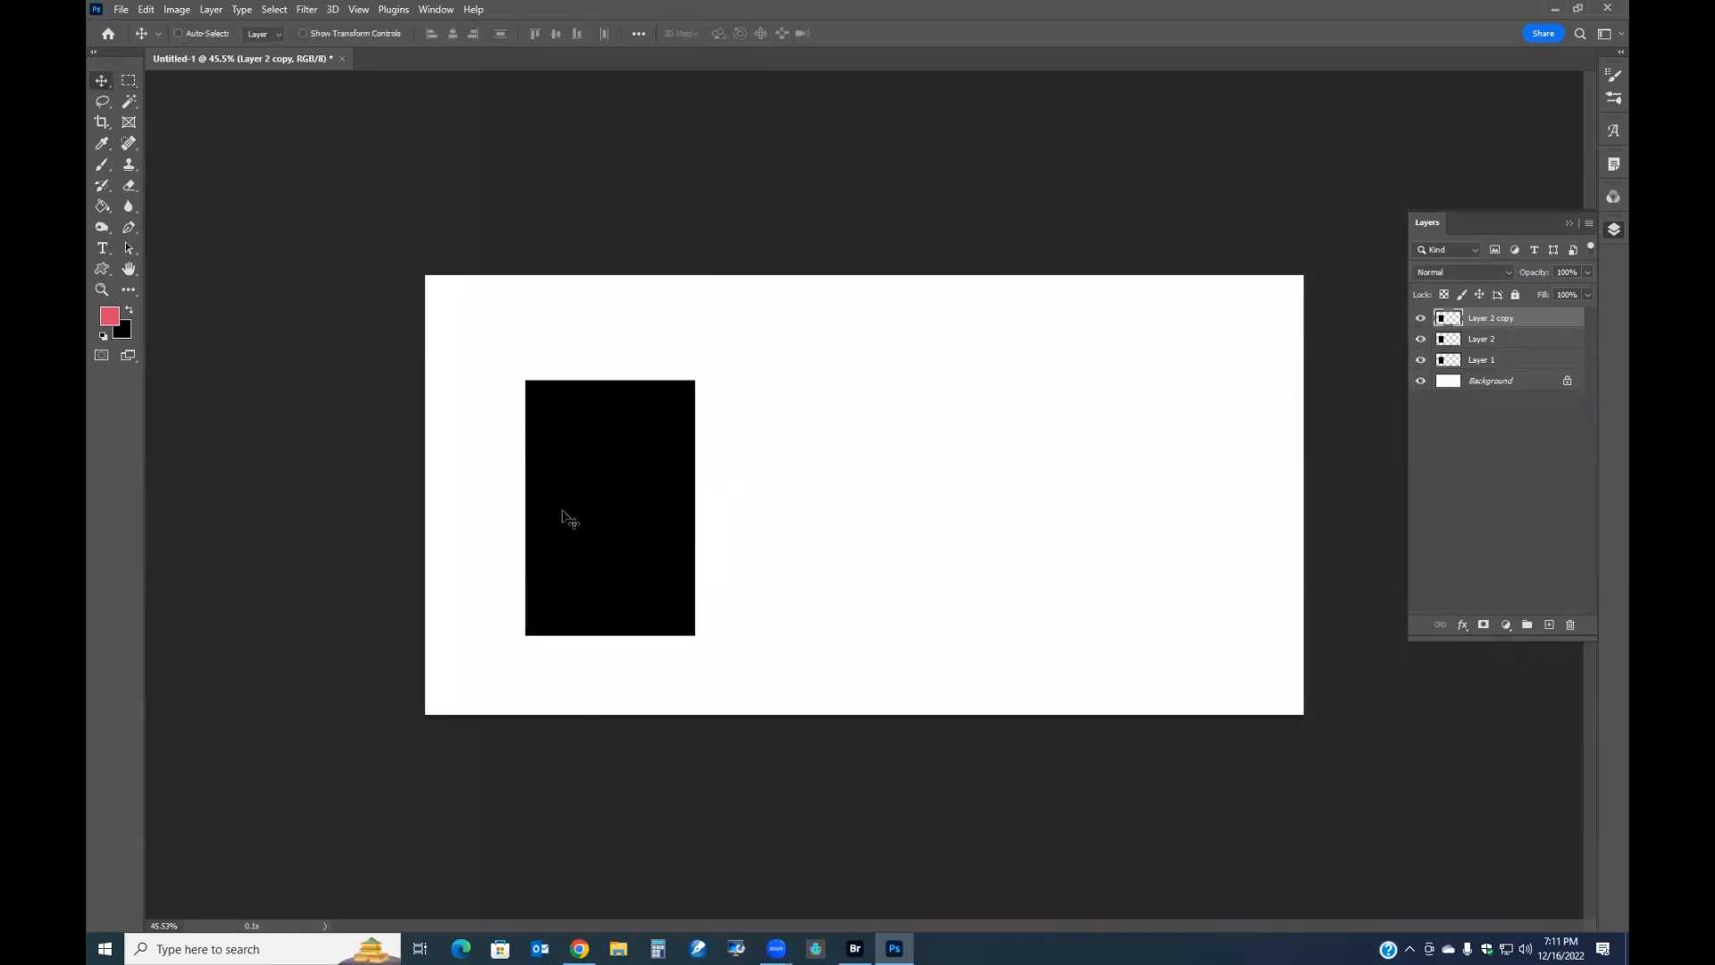
left_click(1482, 340)
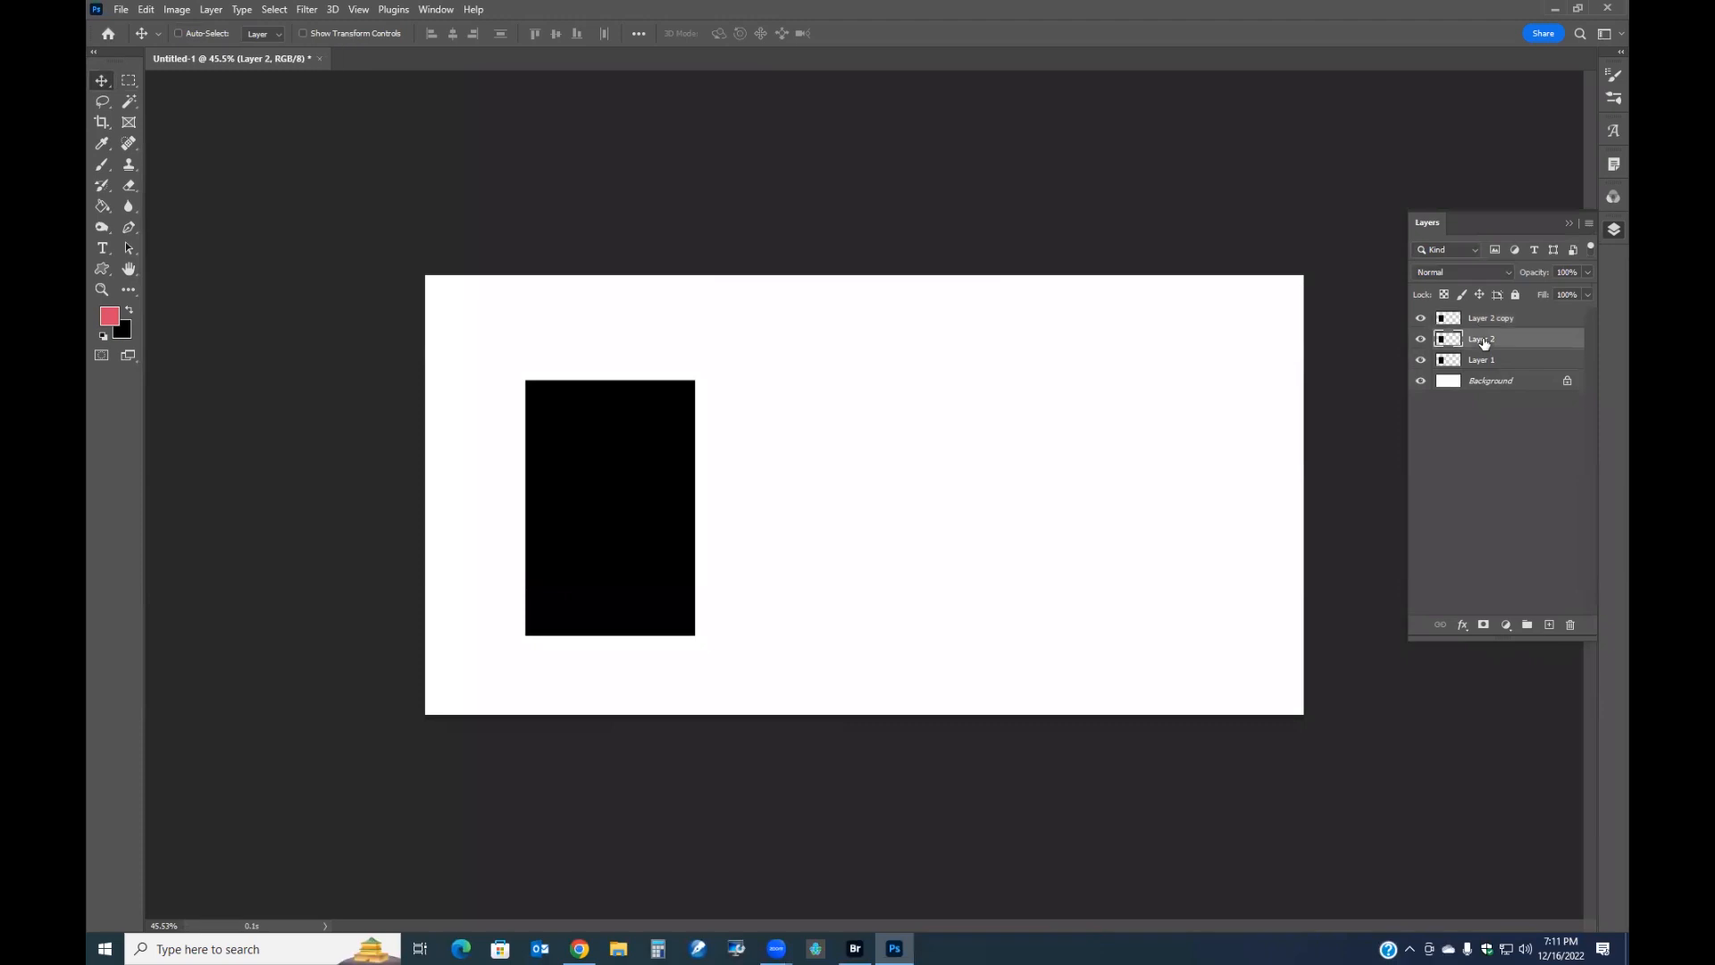
left_click_drag(635, 522, 868, 476)
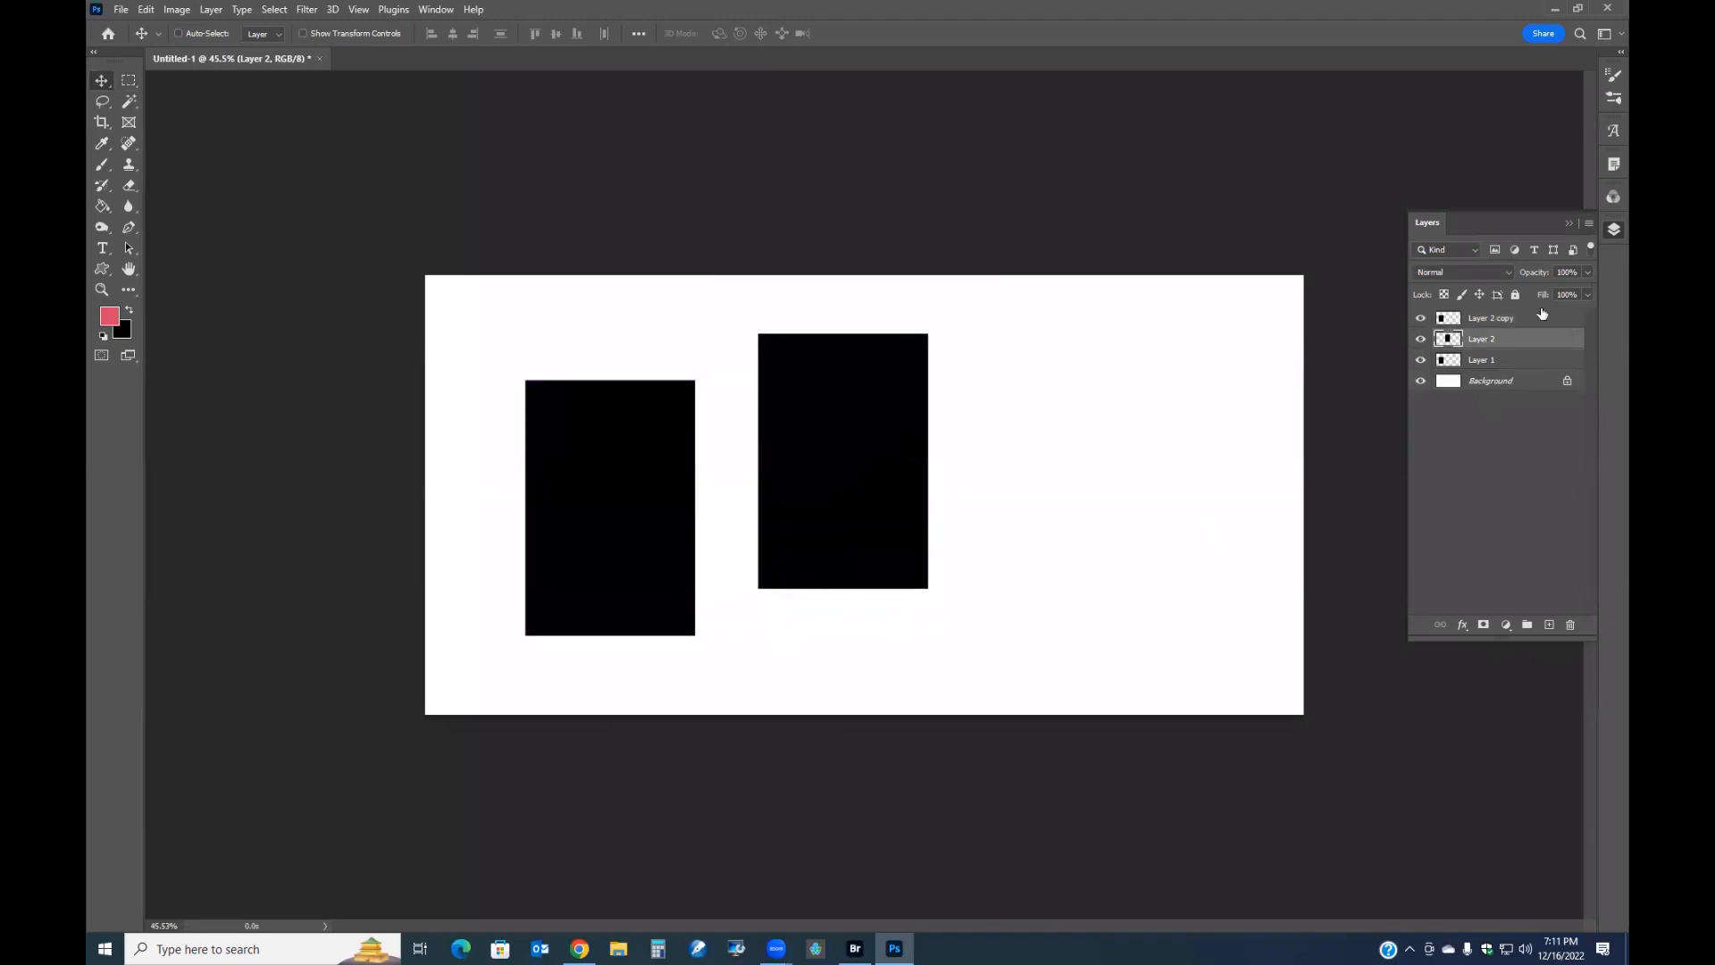
left_click(1518, 319)
left_click_drag(626, 512, 1187, 546)
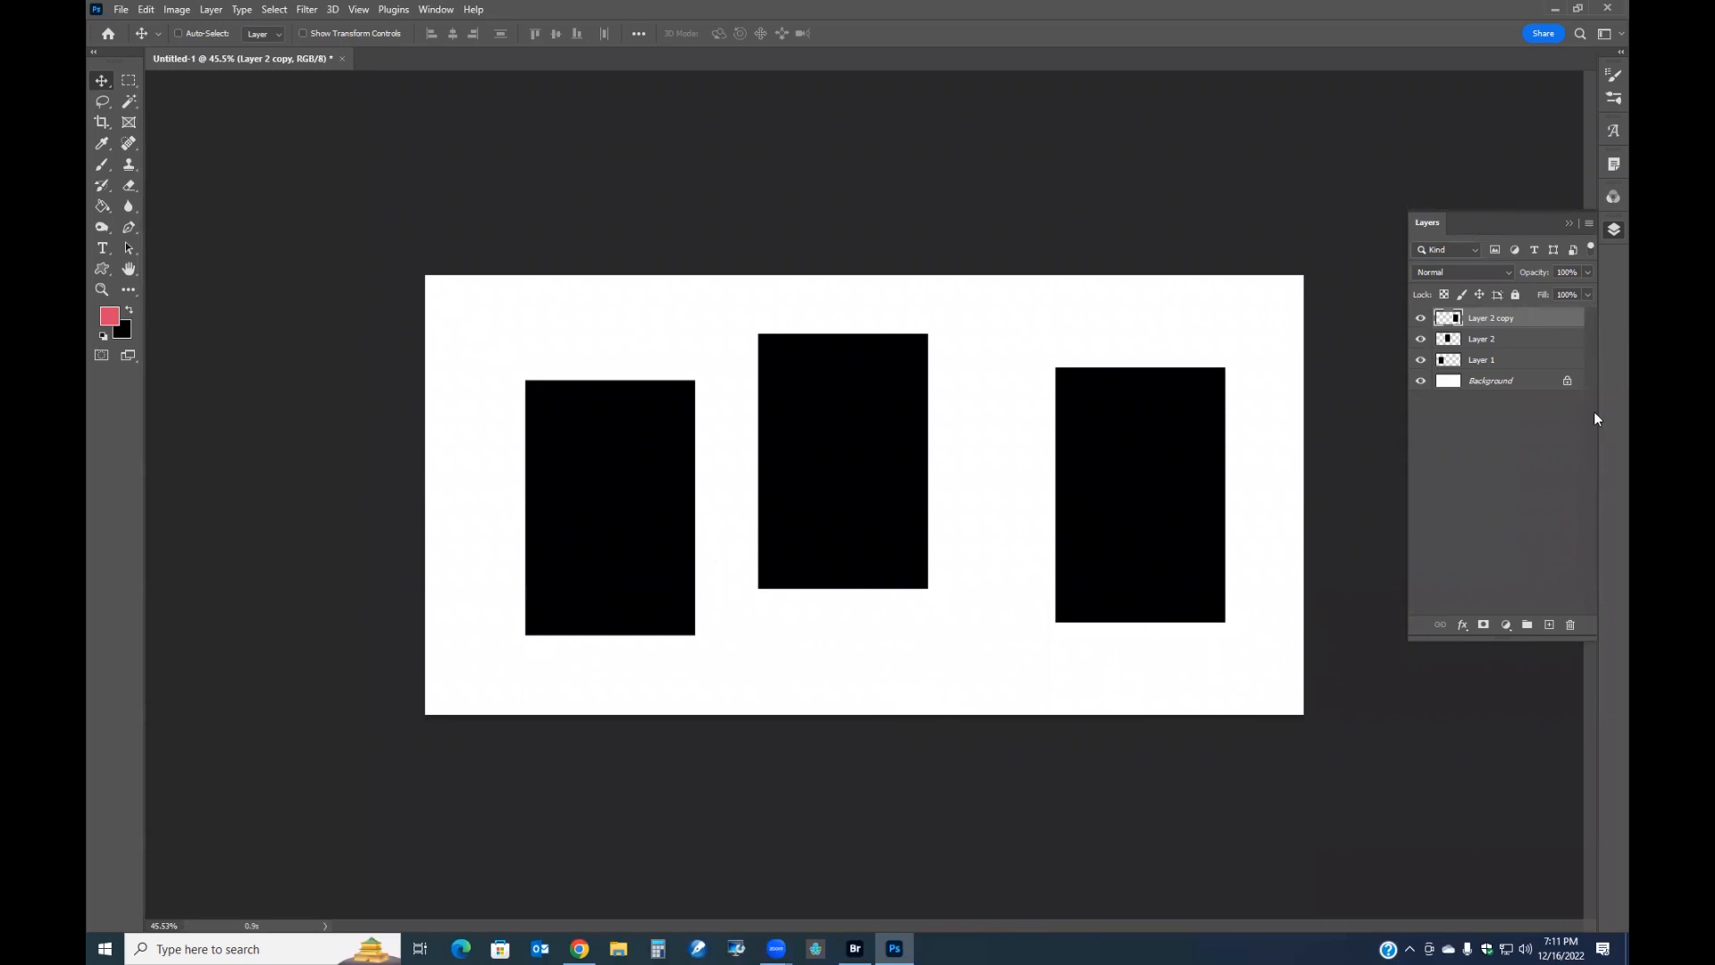
Centre the rightmost rectangle horizontally on the Background and hide the other two rectangle layers
key("ctrl")
left_click(1481, 384, "ctrl")
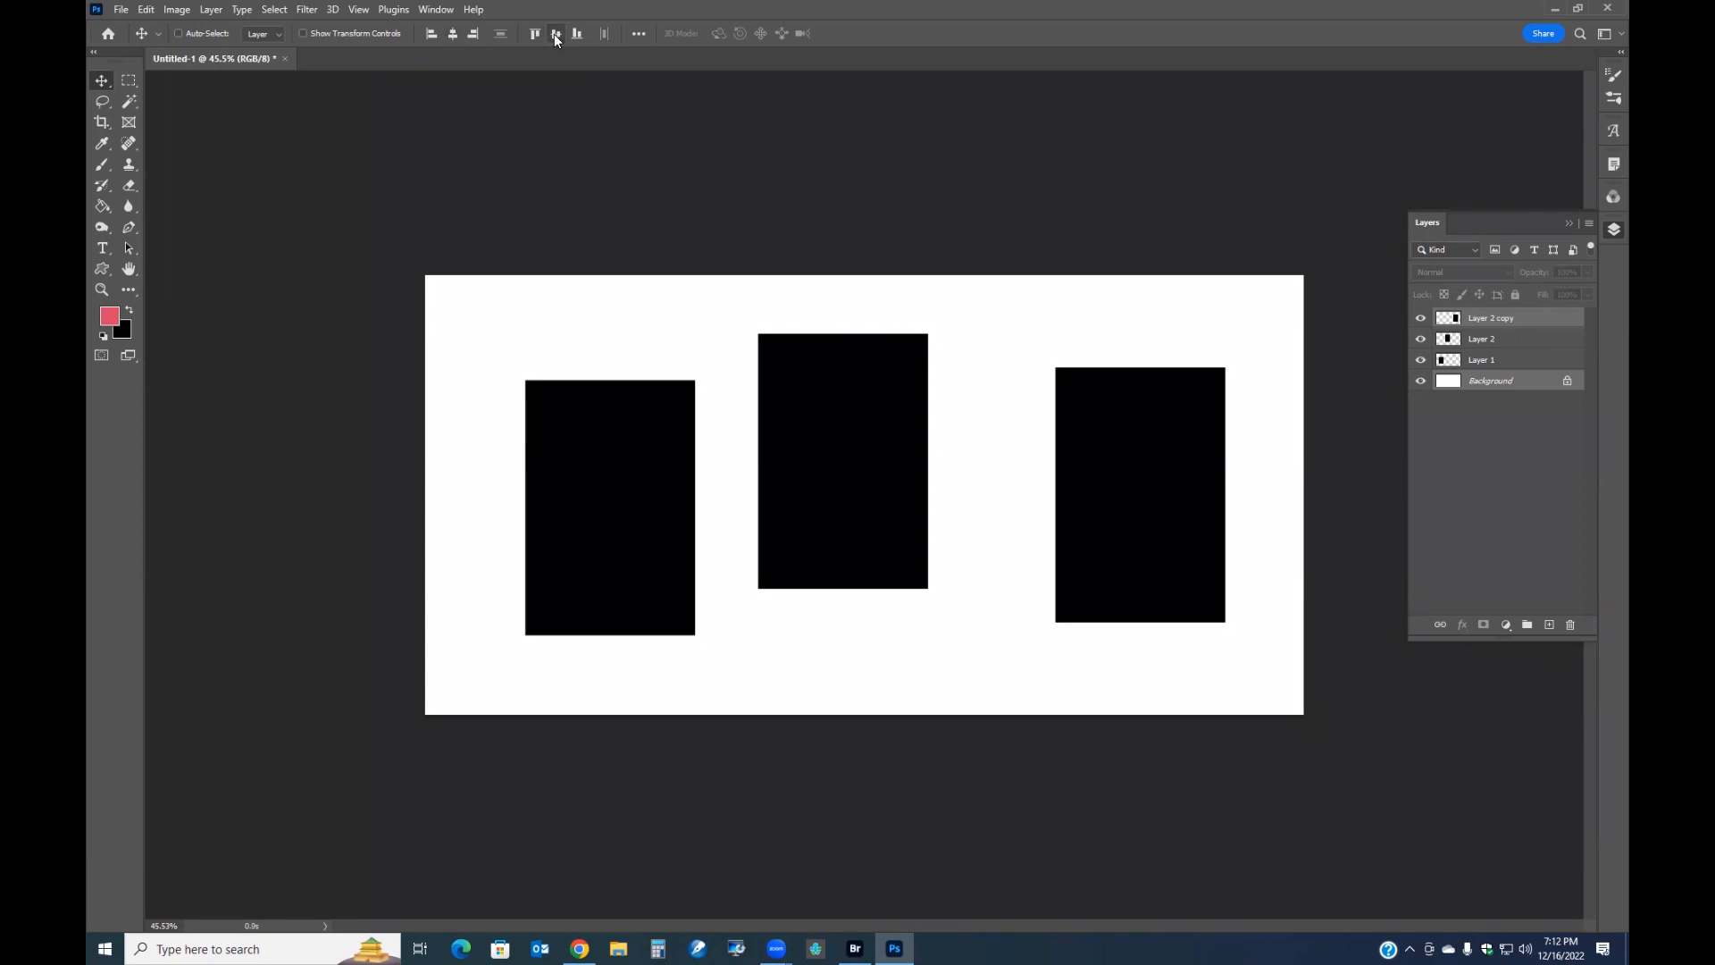
left_click(454, 35)
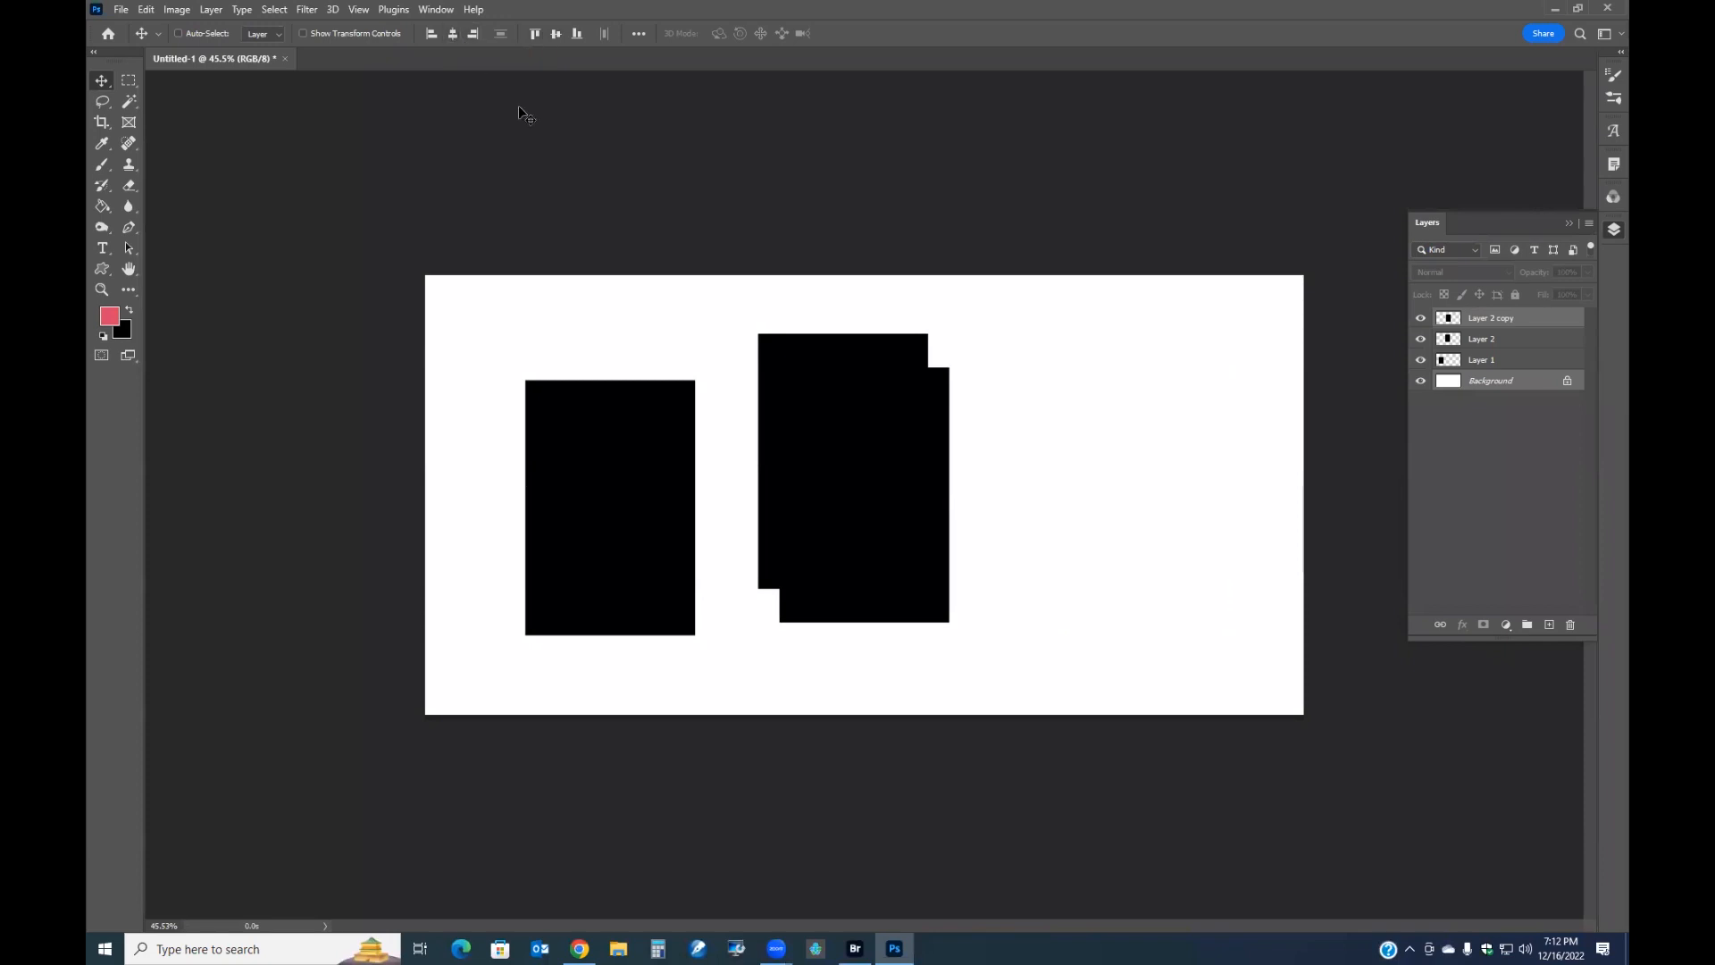
left_click(1420, 339)
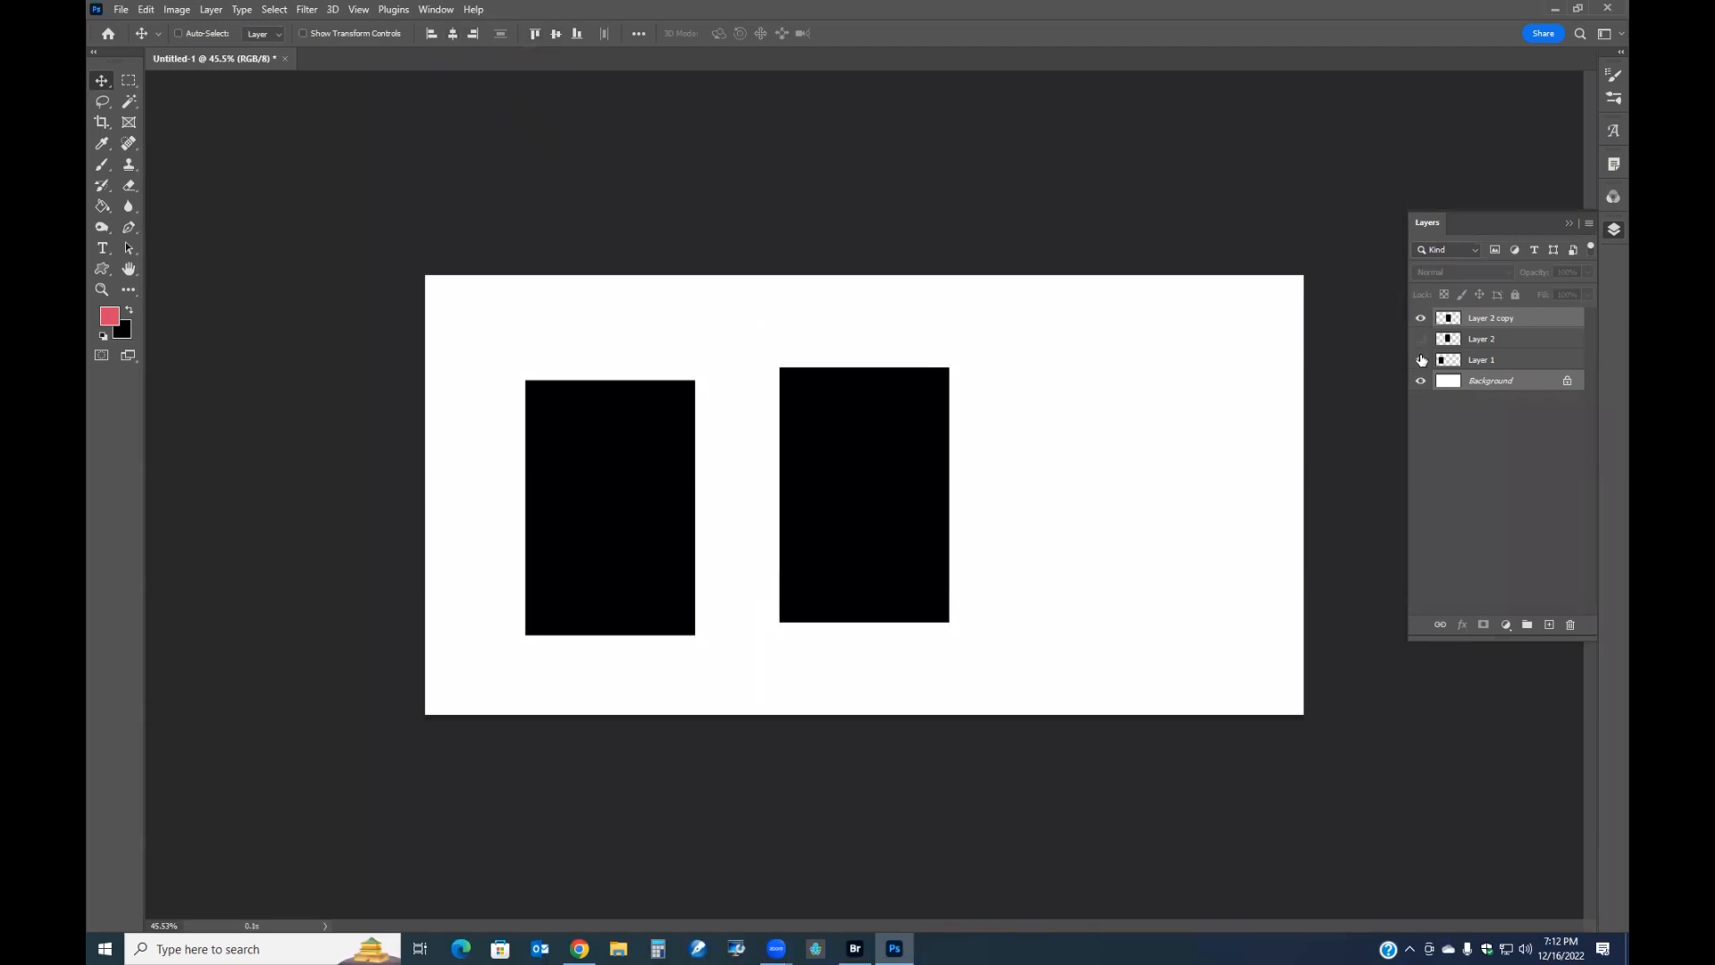
left_click(1421, 359)
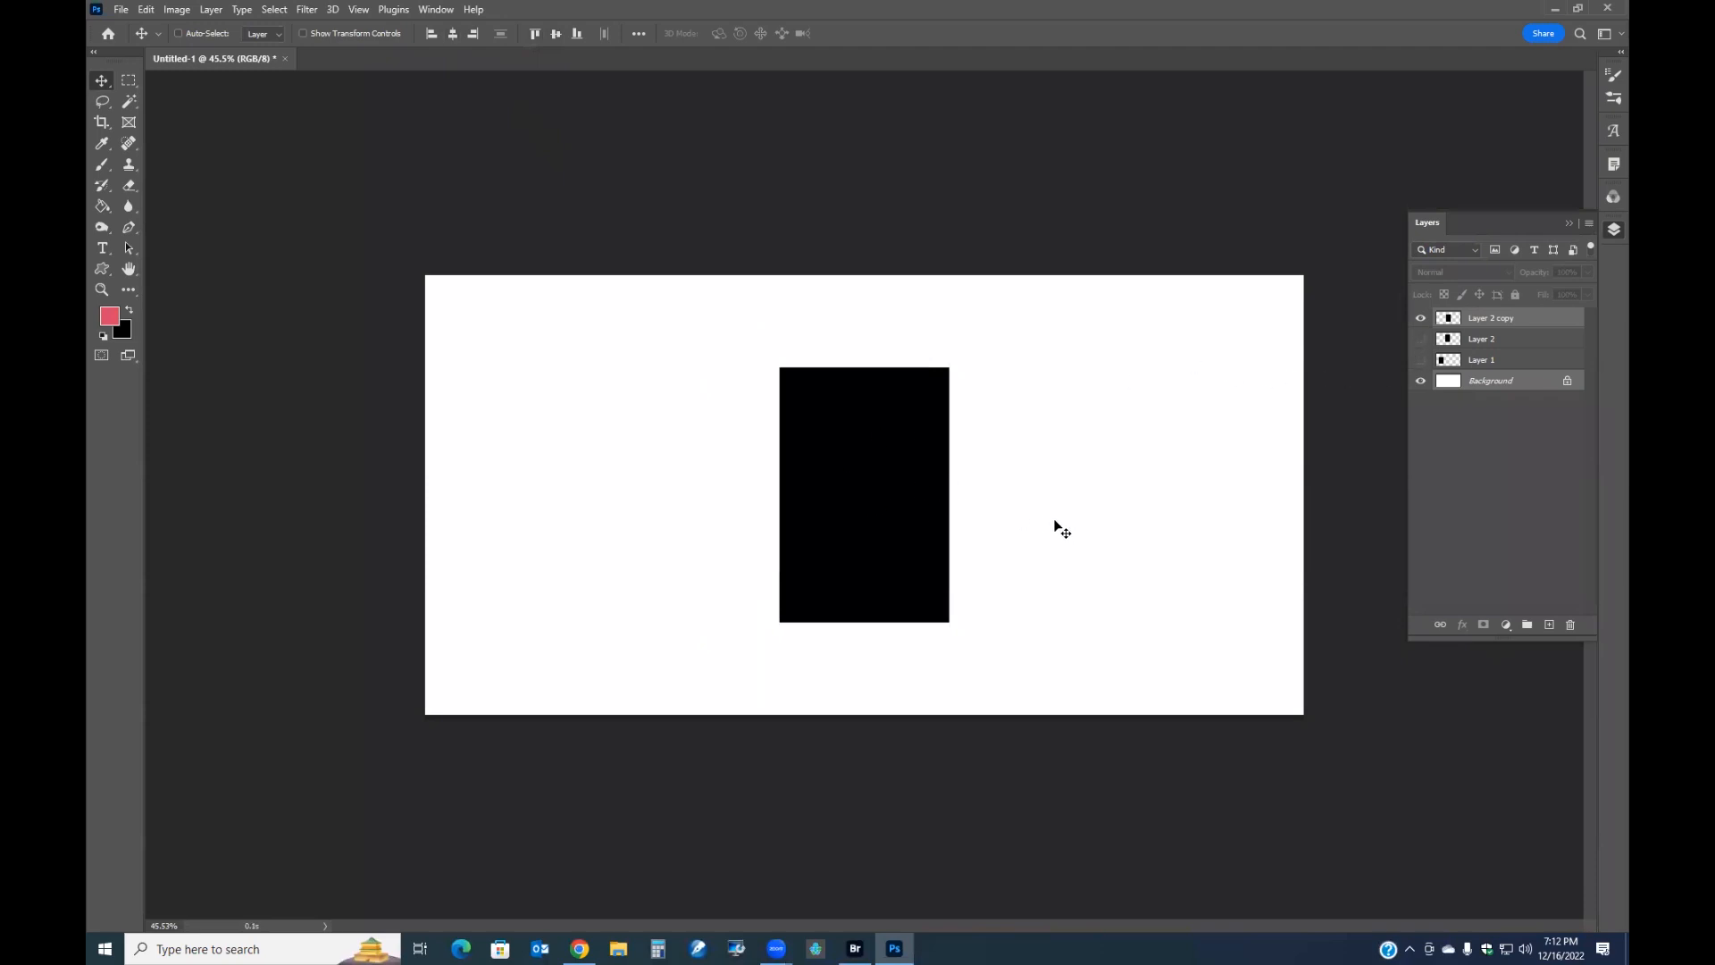
Move the visible rectangle to the card's upper-right corner, then align its vertical and horizontal centres to the Background
left_click(1493, 319)
left_click_drag(843, 498, 1205, 413)
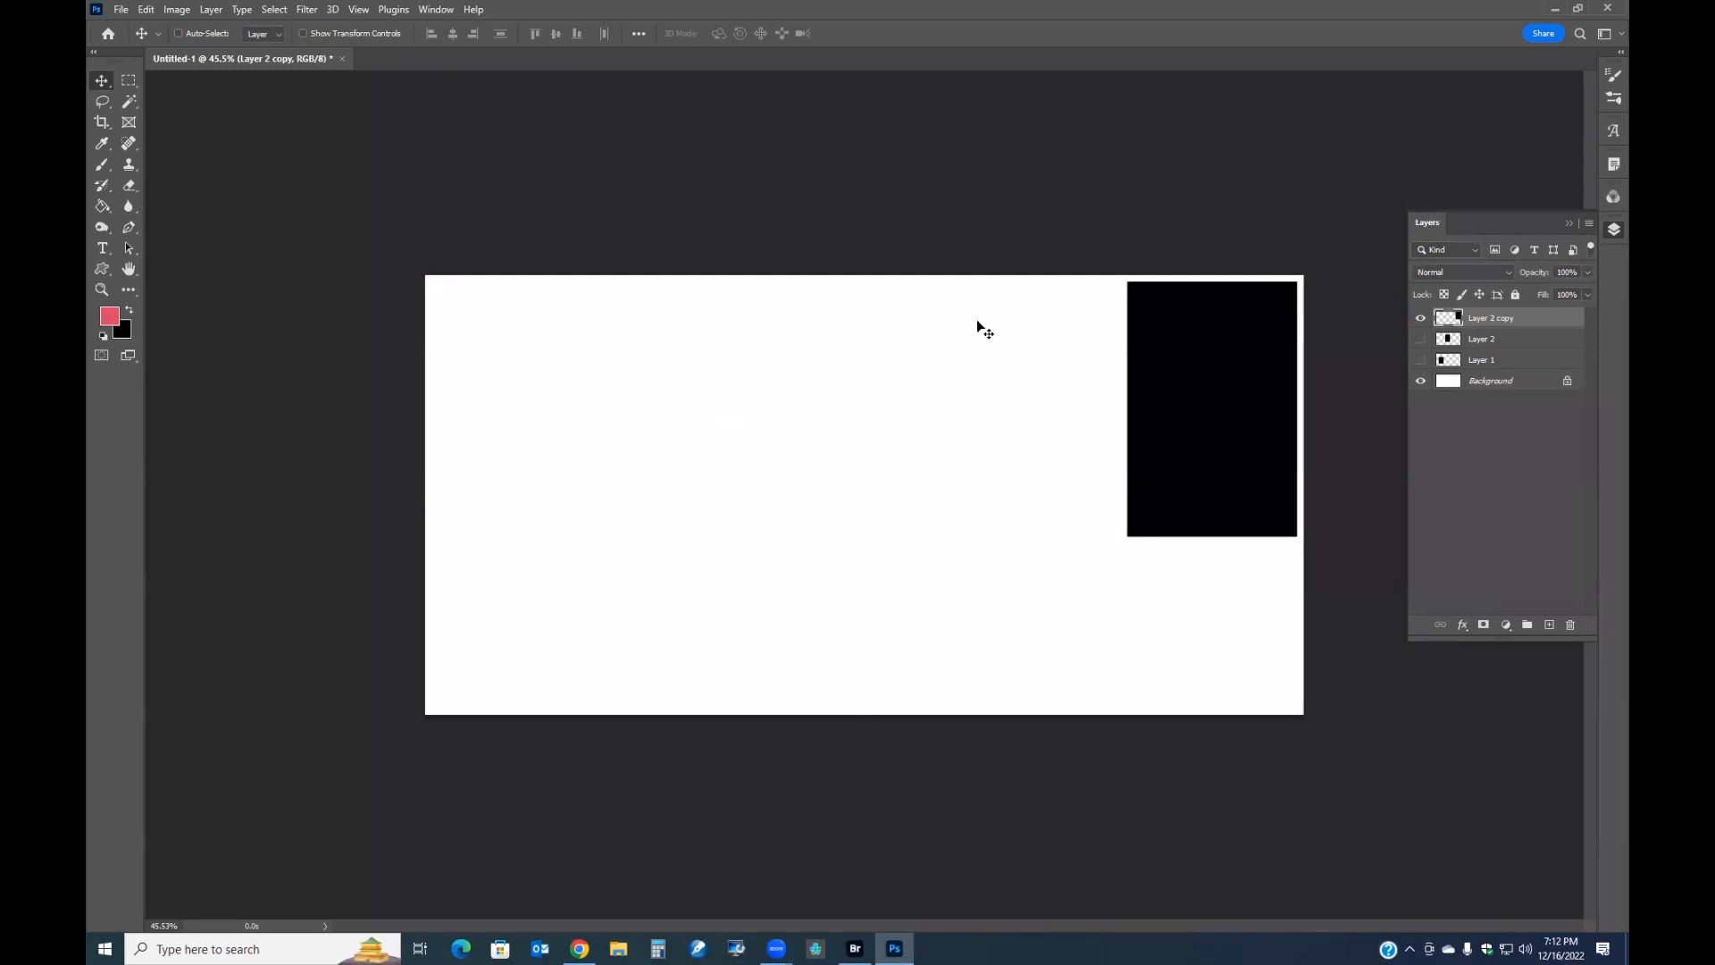
left_click(1489, 383, "ctrl")
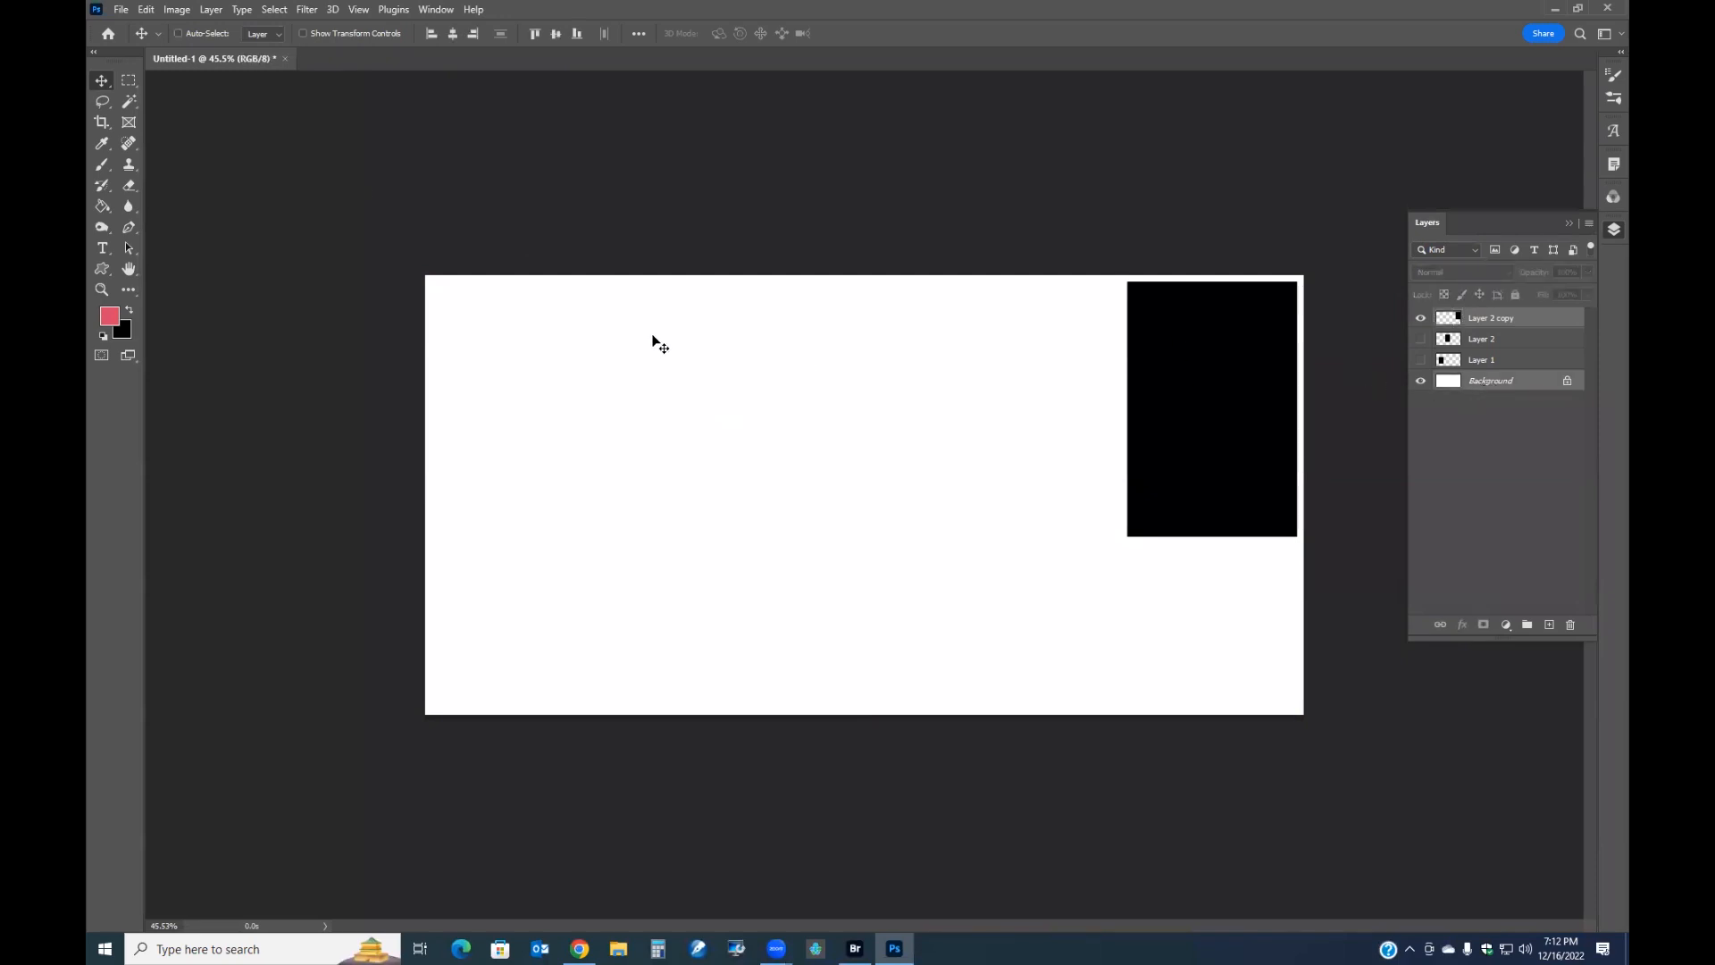
left_click(553, 32)
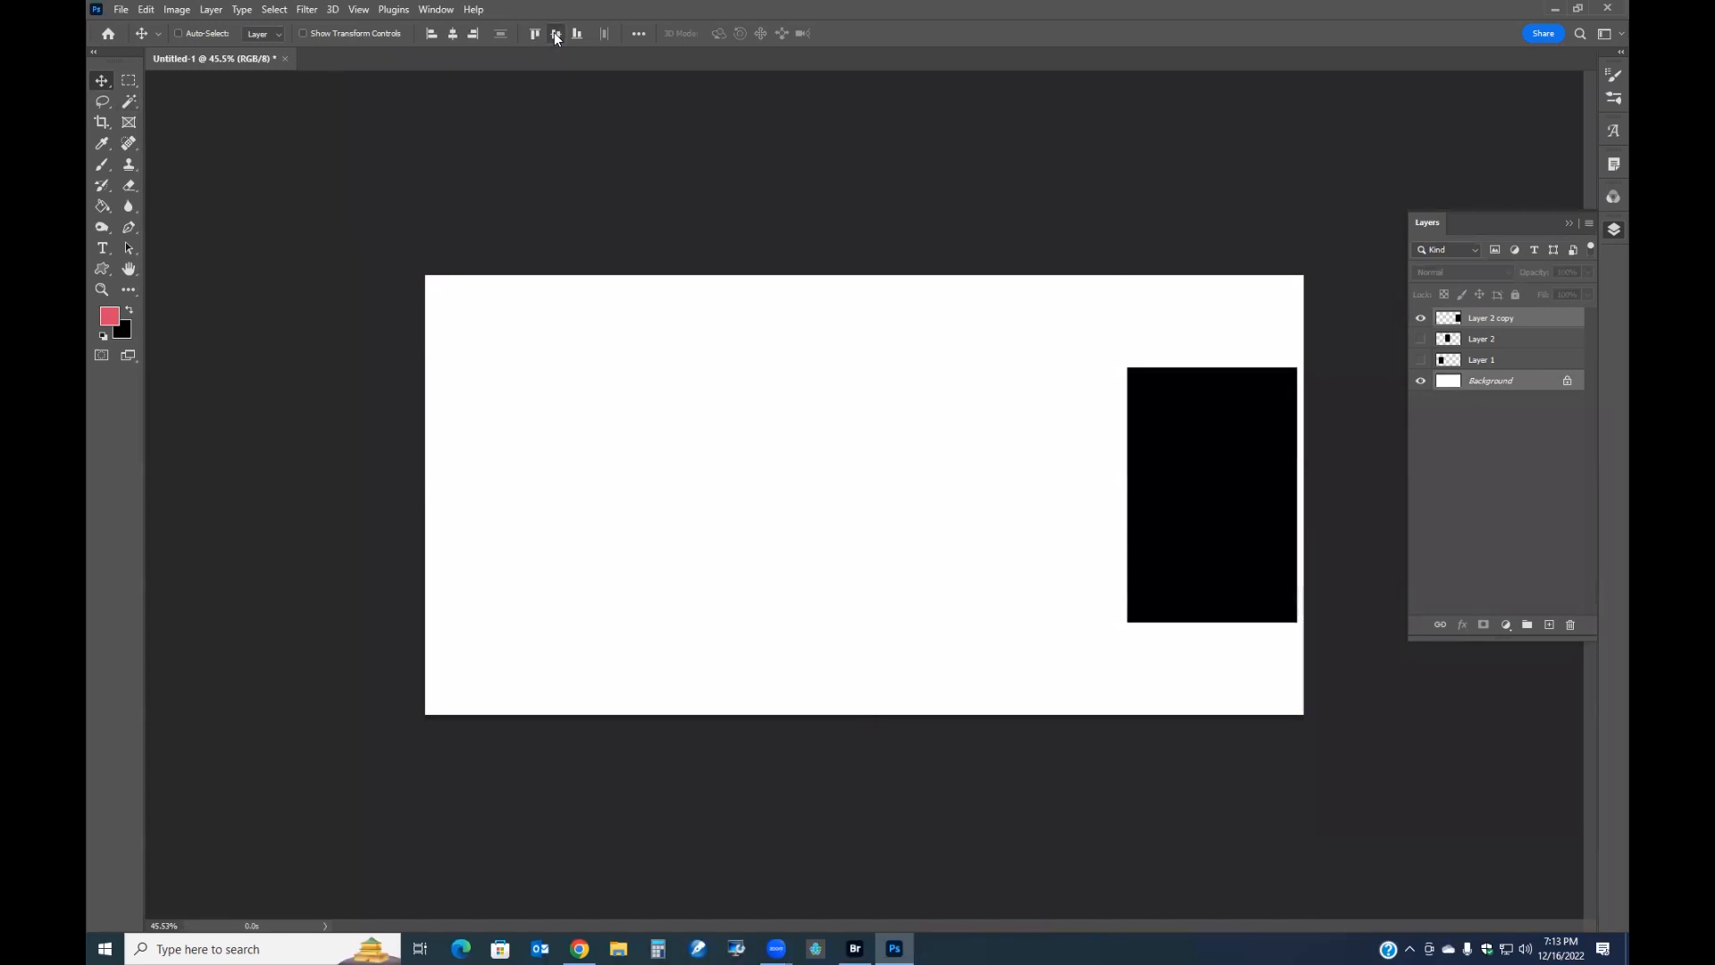
left_click(453, 34)
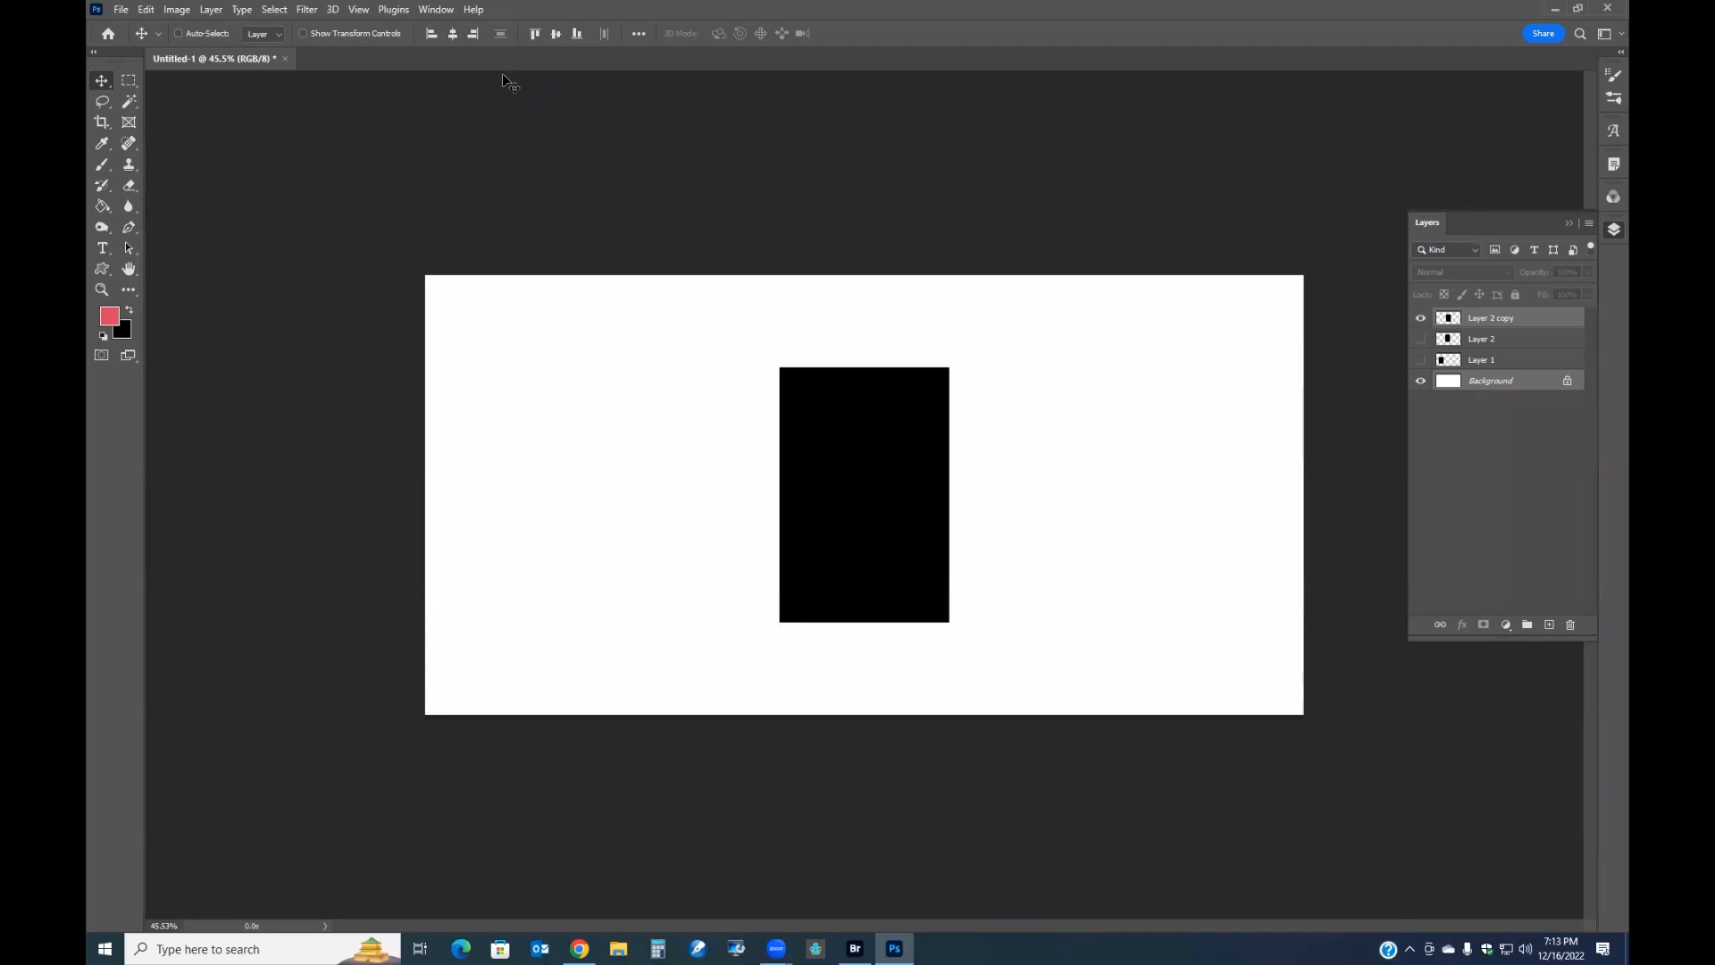
Show both hidden rectangle layers again and move Layer 2 to the right of the centred rectangle, level with it
left_click(1480, 341)
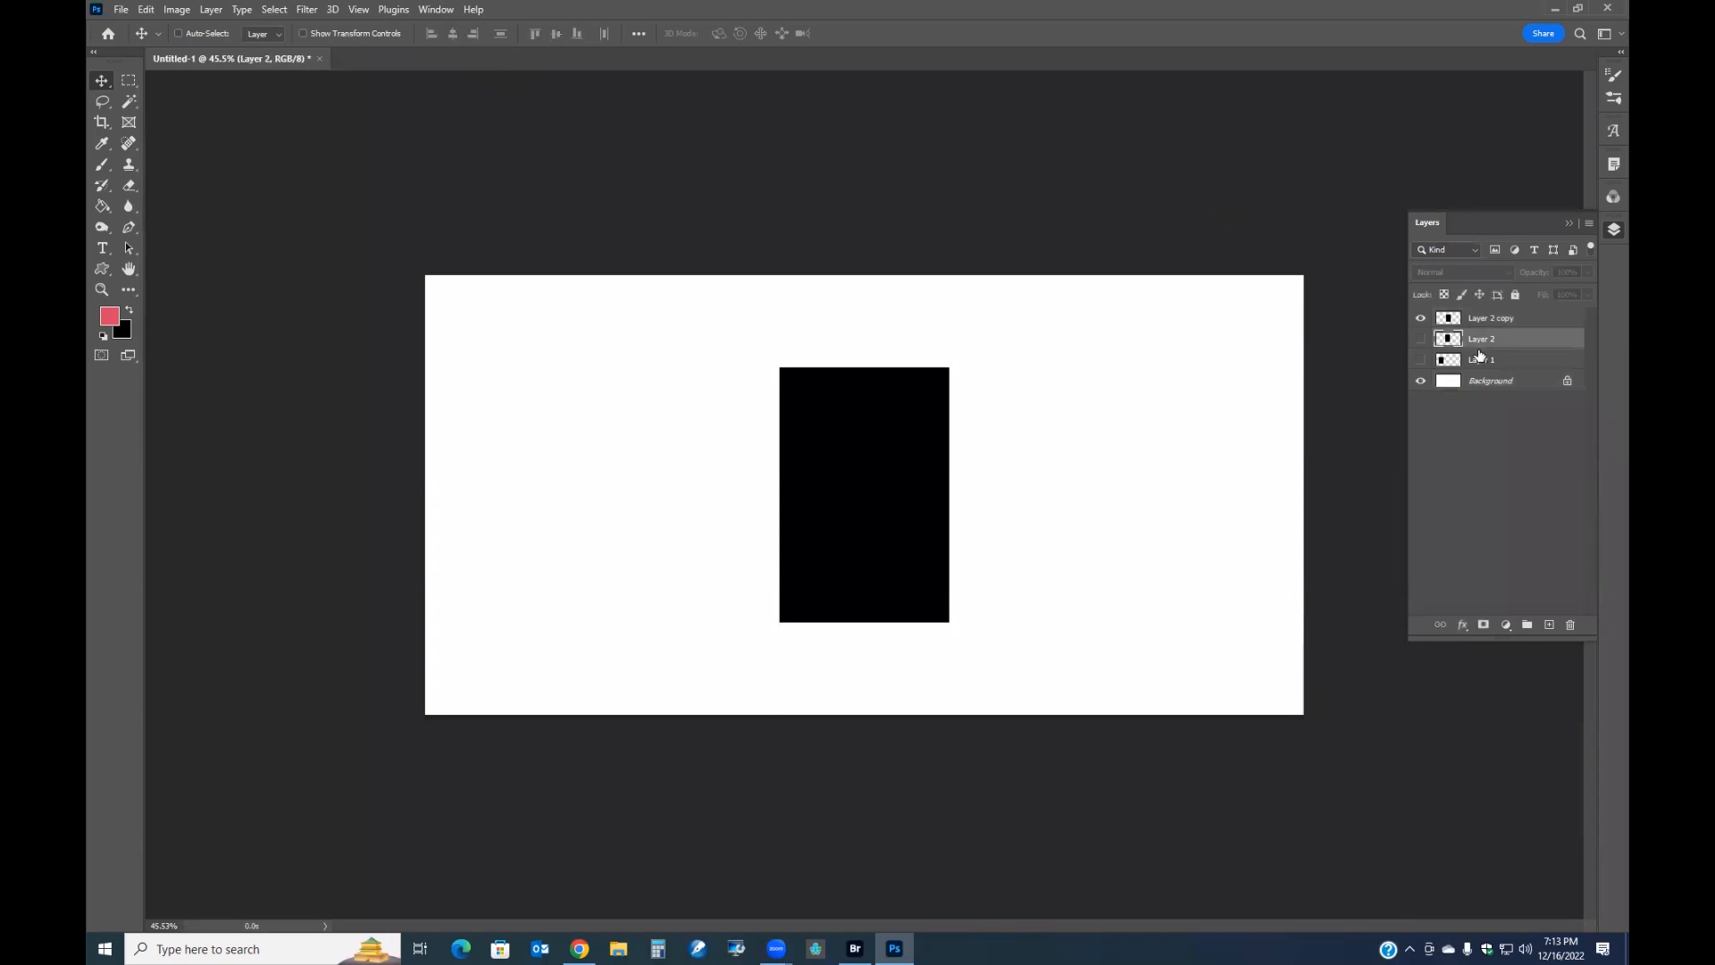
left_click(1420, 338)
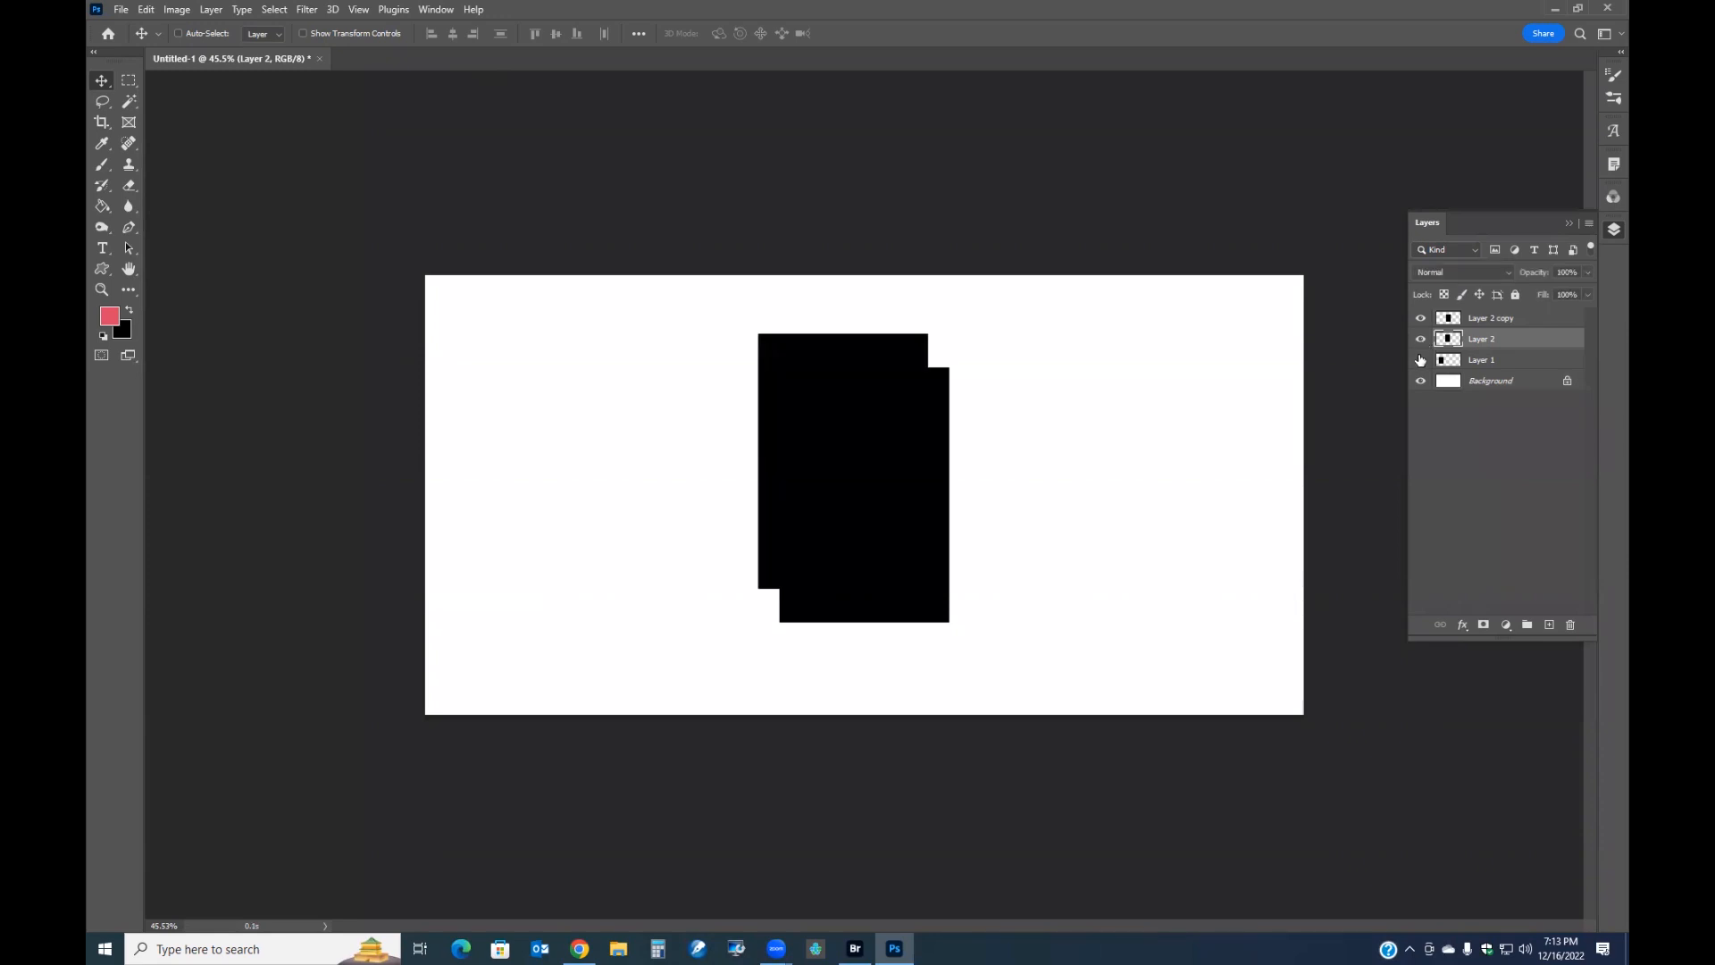
left_click(1420, 359)
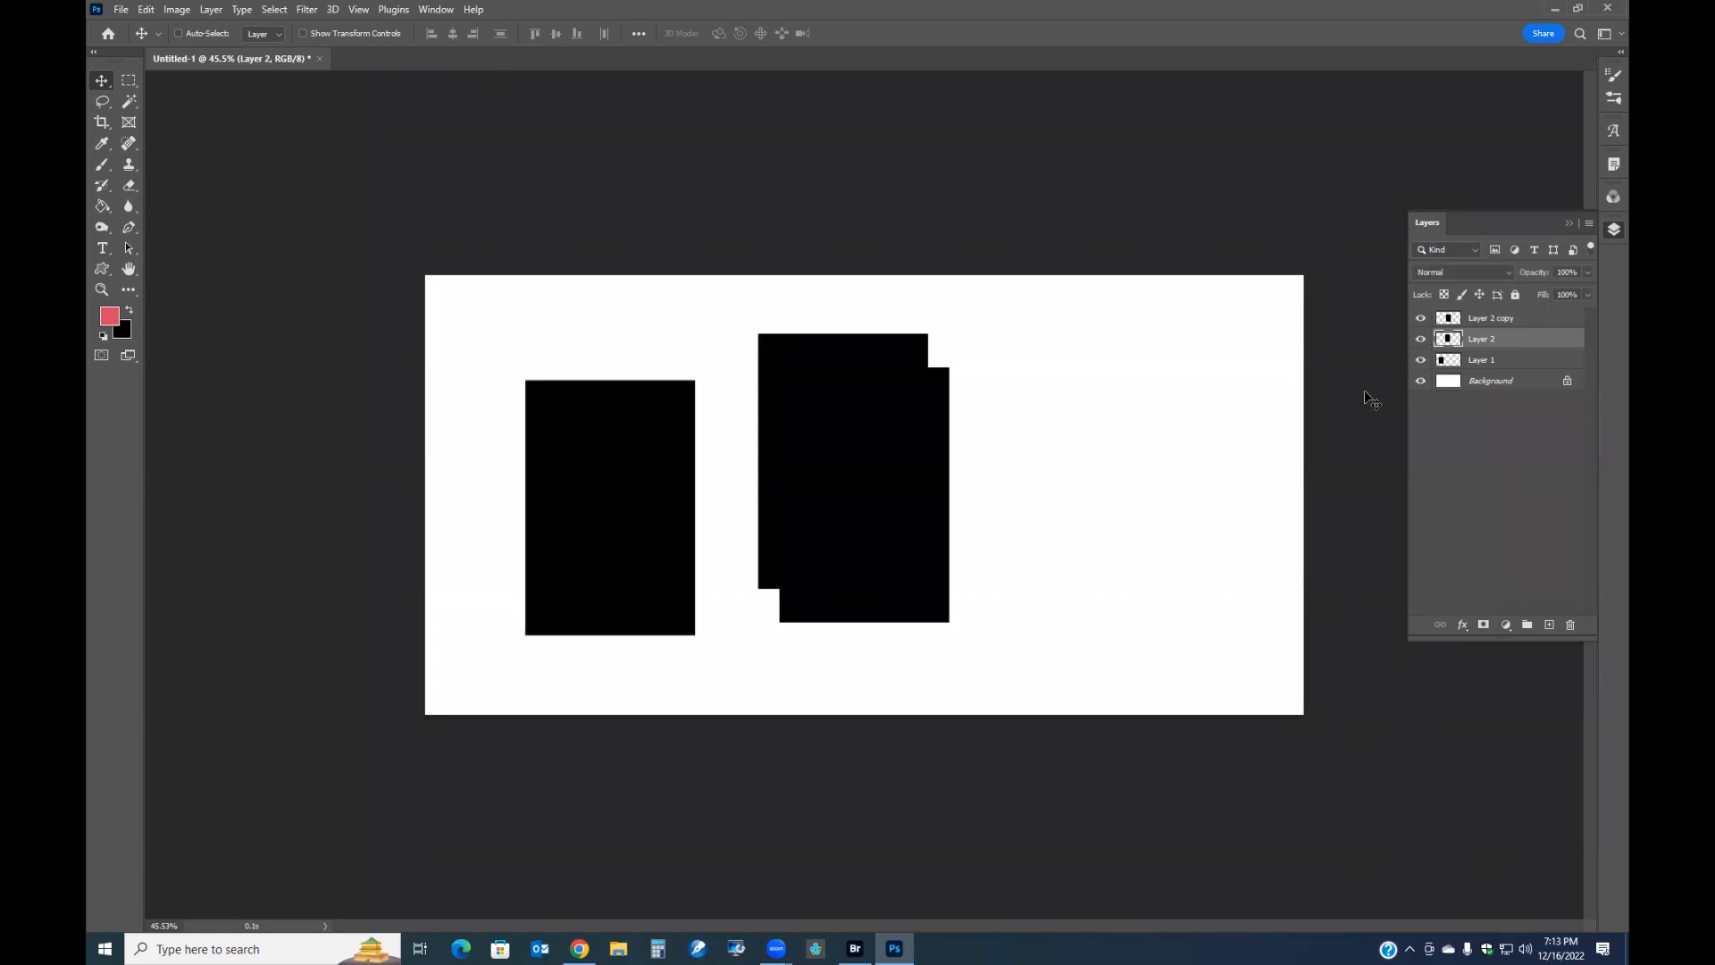
left_click_drag(877, 421, 1136, 449)
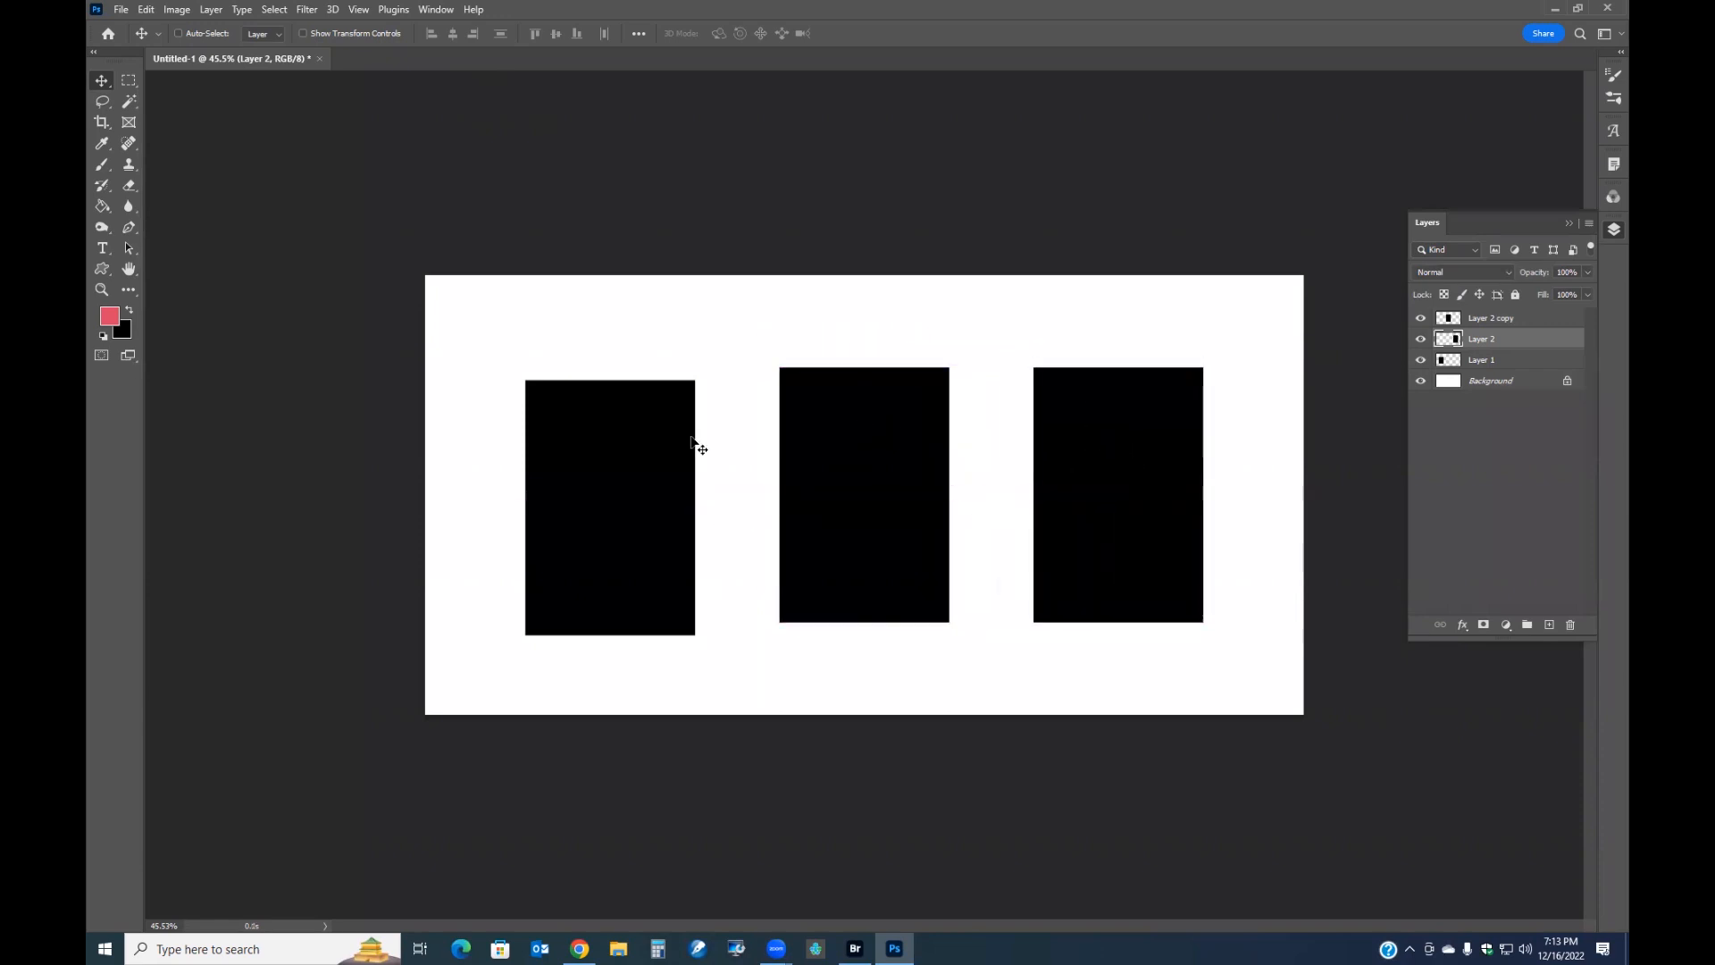
Select the leftmost rectangle's layer from the canvas, level it with the other two and shift it closer to the card's left edge
right_click(572, 469)
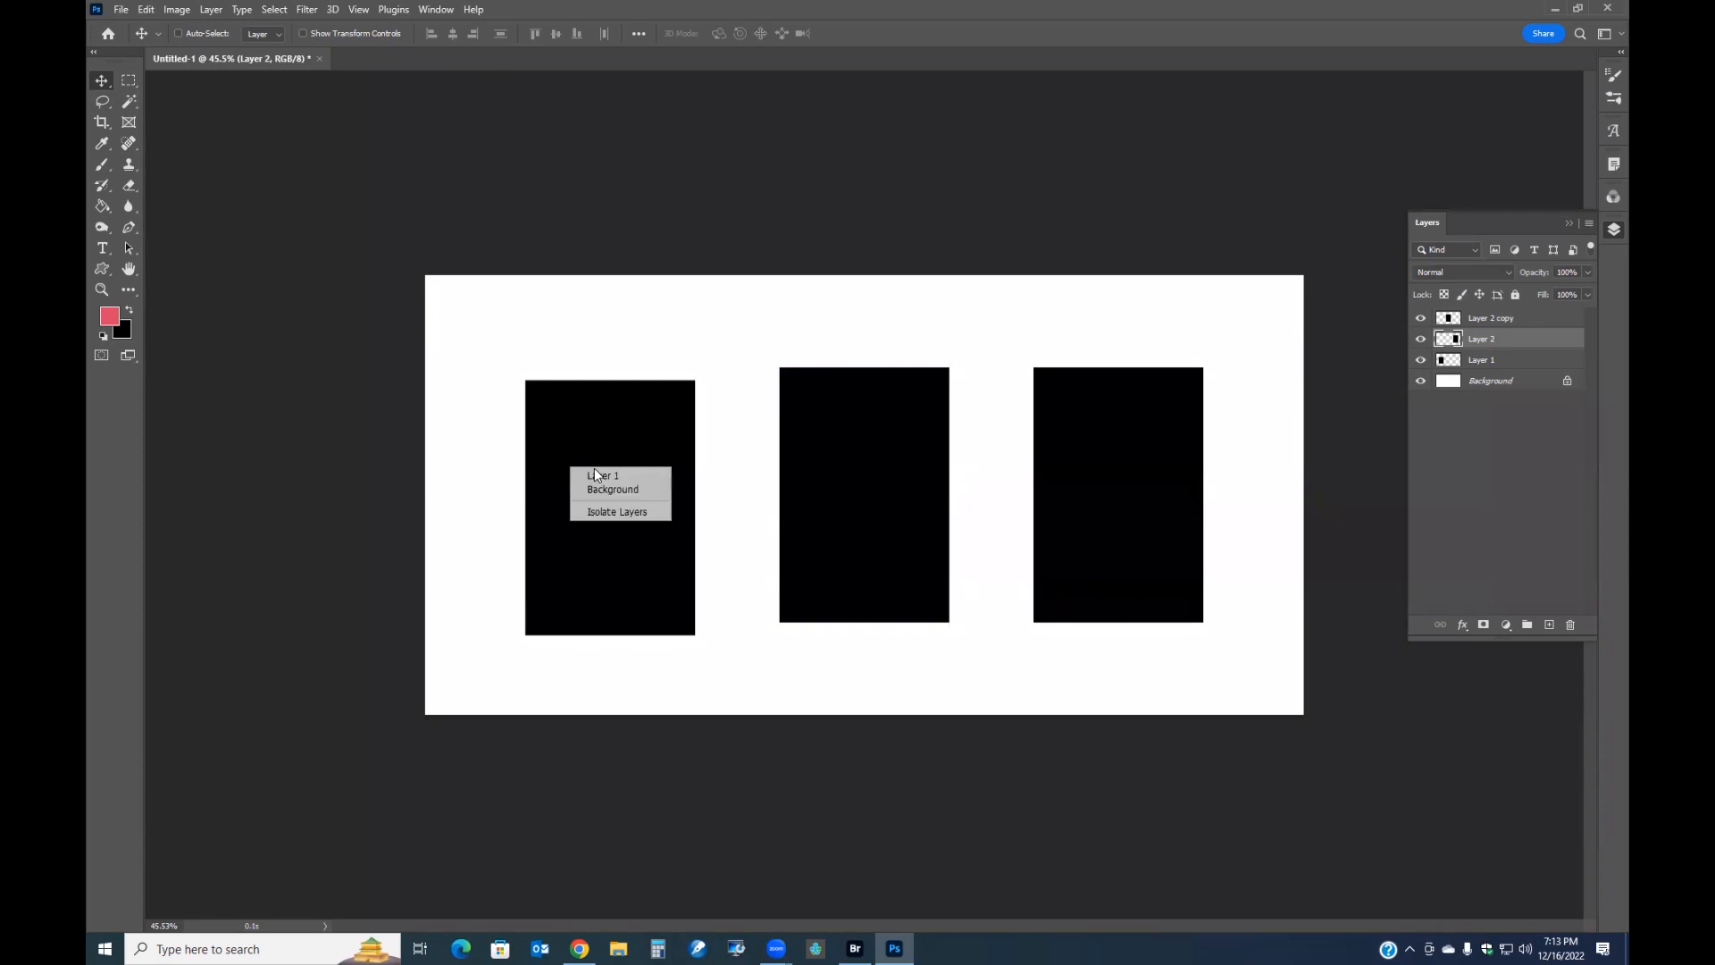
left_click(597, 474)
mouse_move(605, 482)
left_mouse_down()
mouse_move(583, 463)
mouse_move(608, 464)
left_mouse_up()
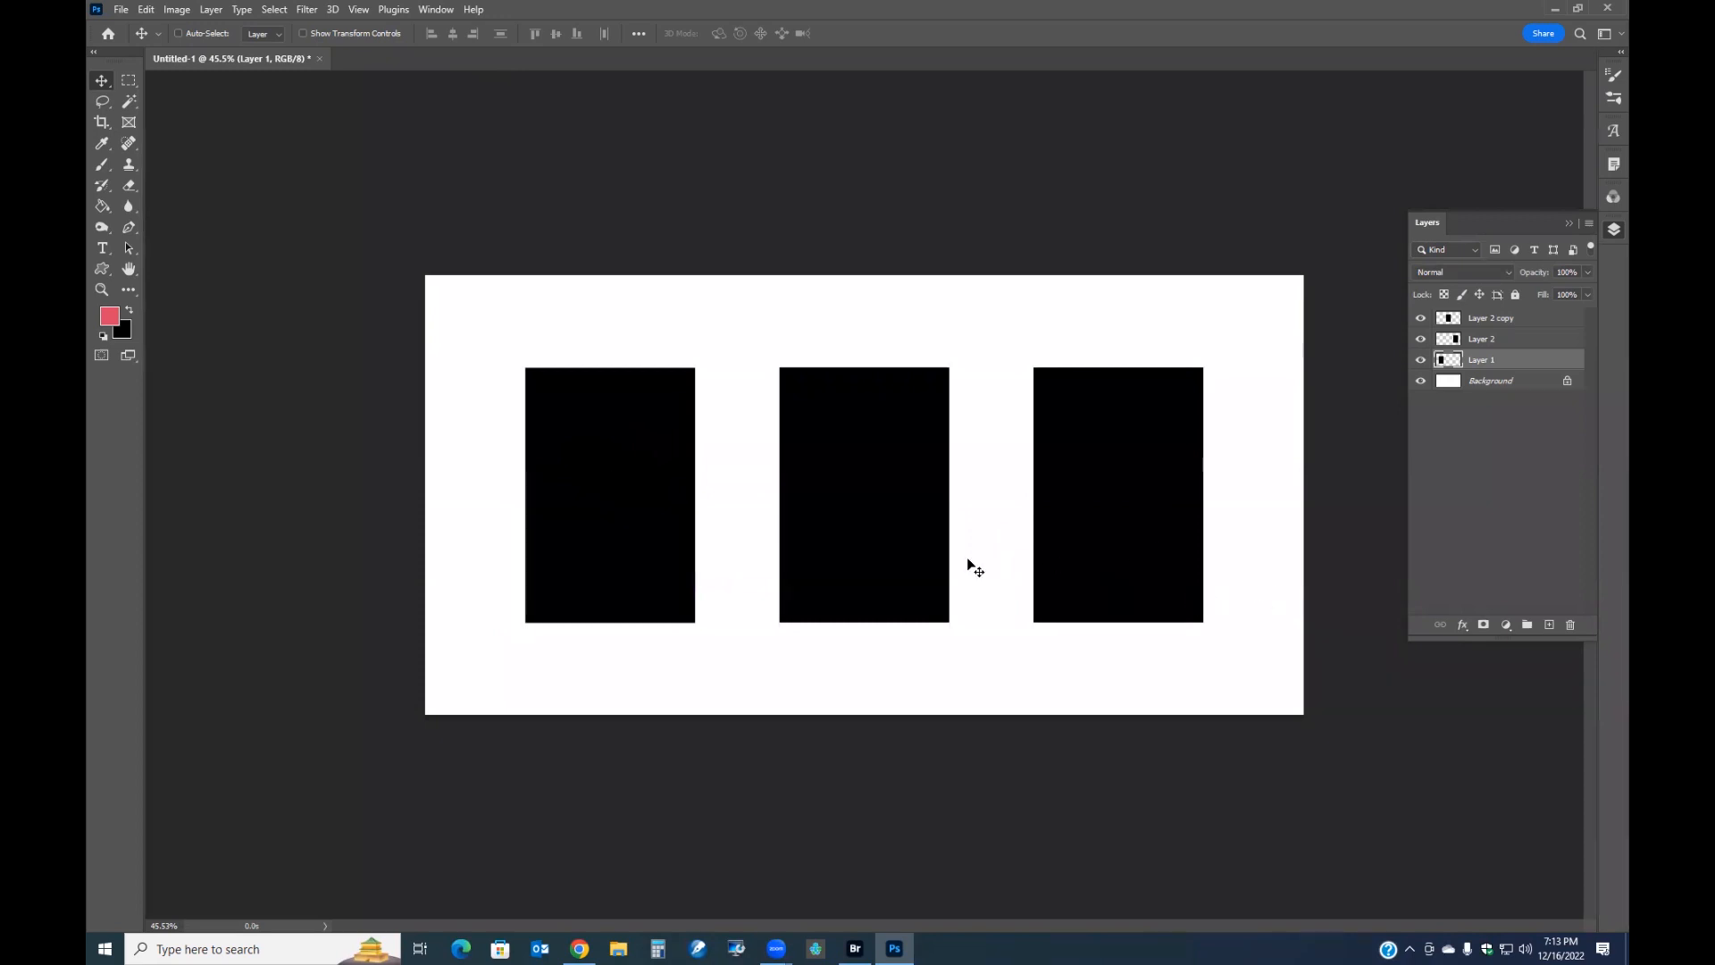
left_click_drag(645, 505, 577, 506)
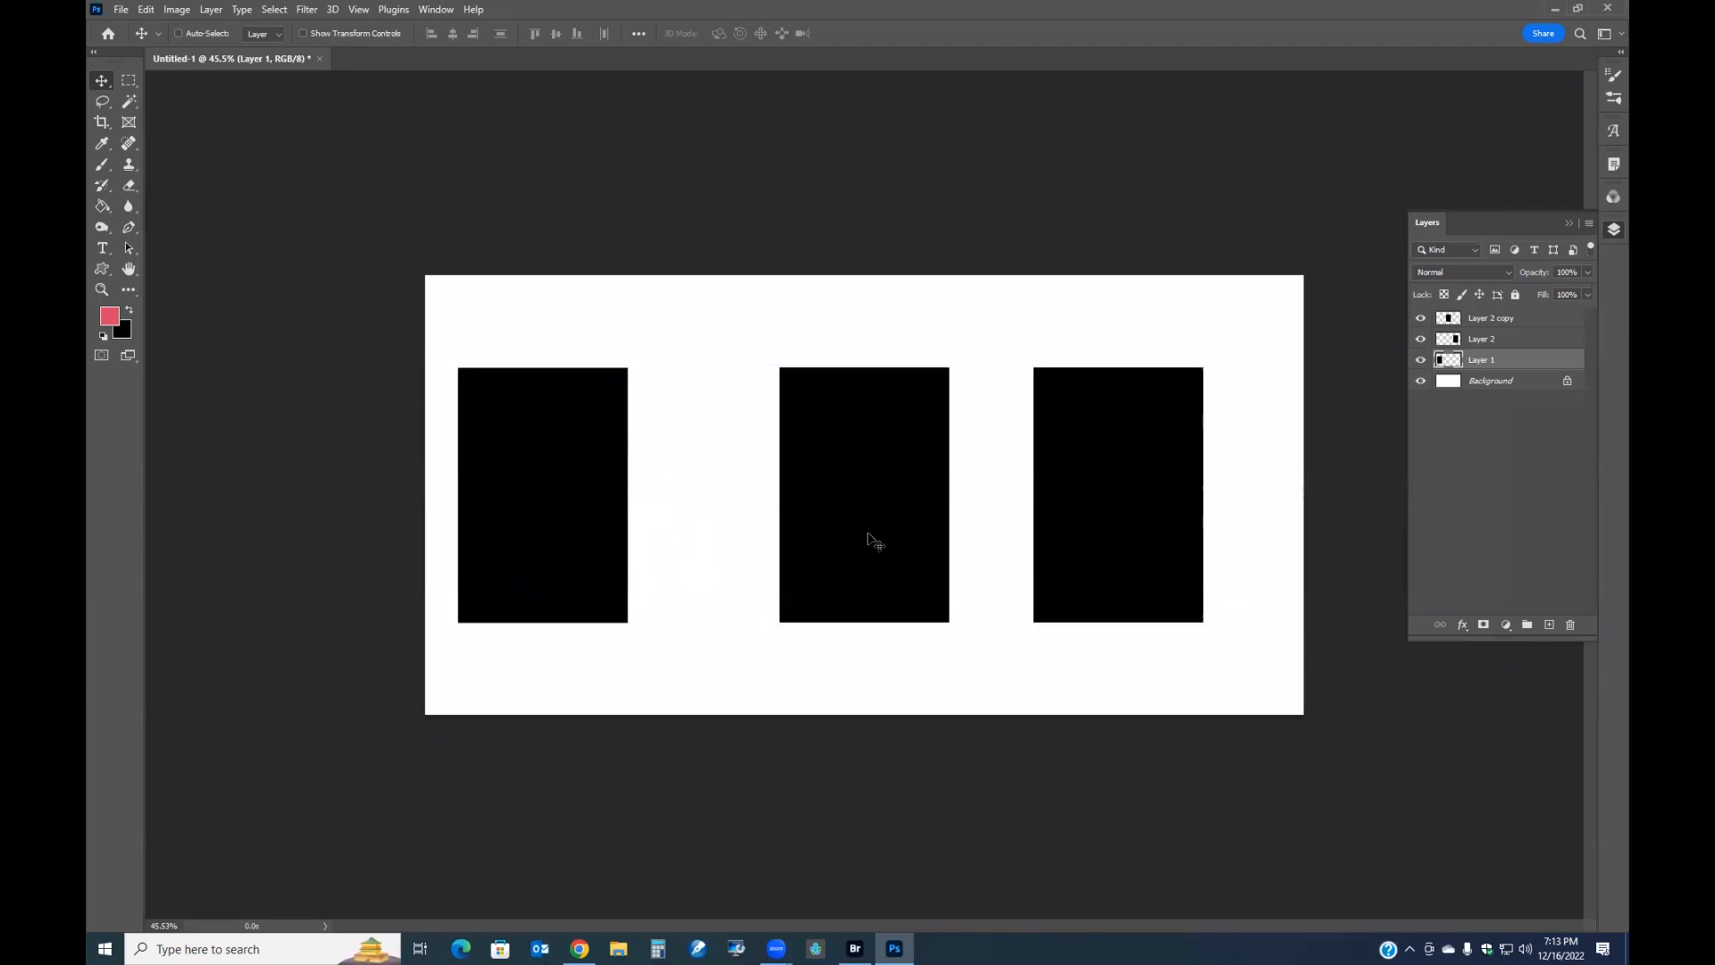
Select the Background layer through the middle rectangle on the canvas and try to move it
left_click_drag(903, 535, 823, 528)
right_click(887, 497)
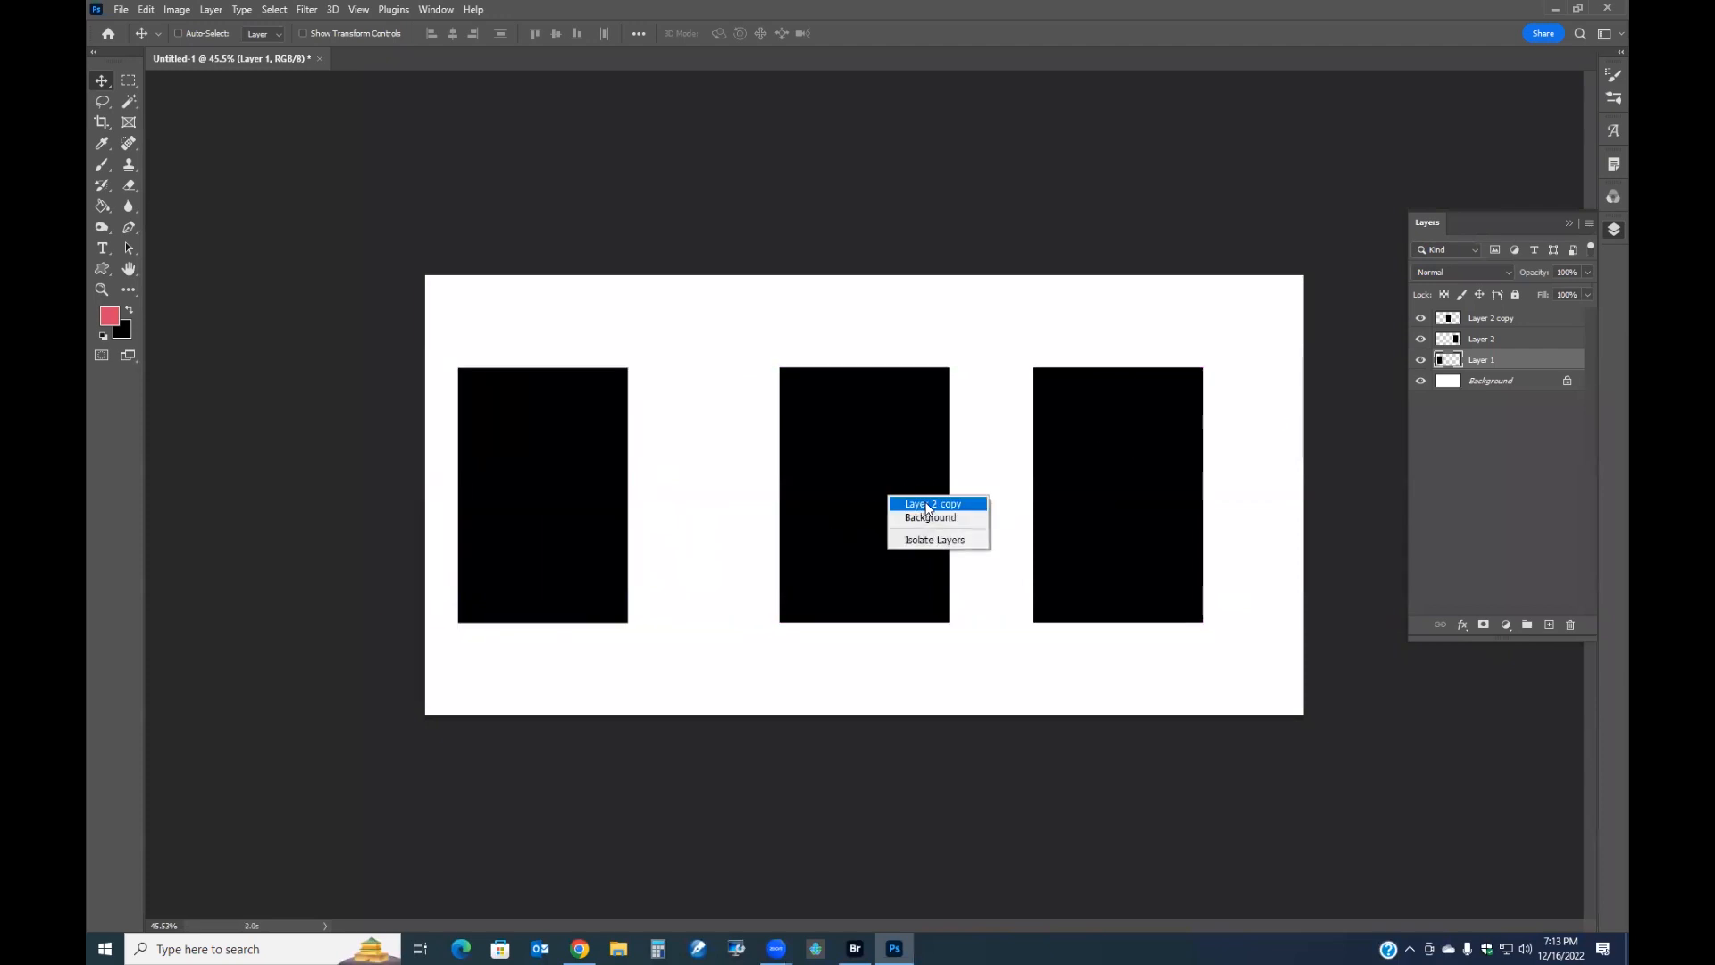
left_click(867, 456)
right_click(868, 457)
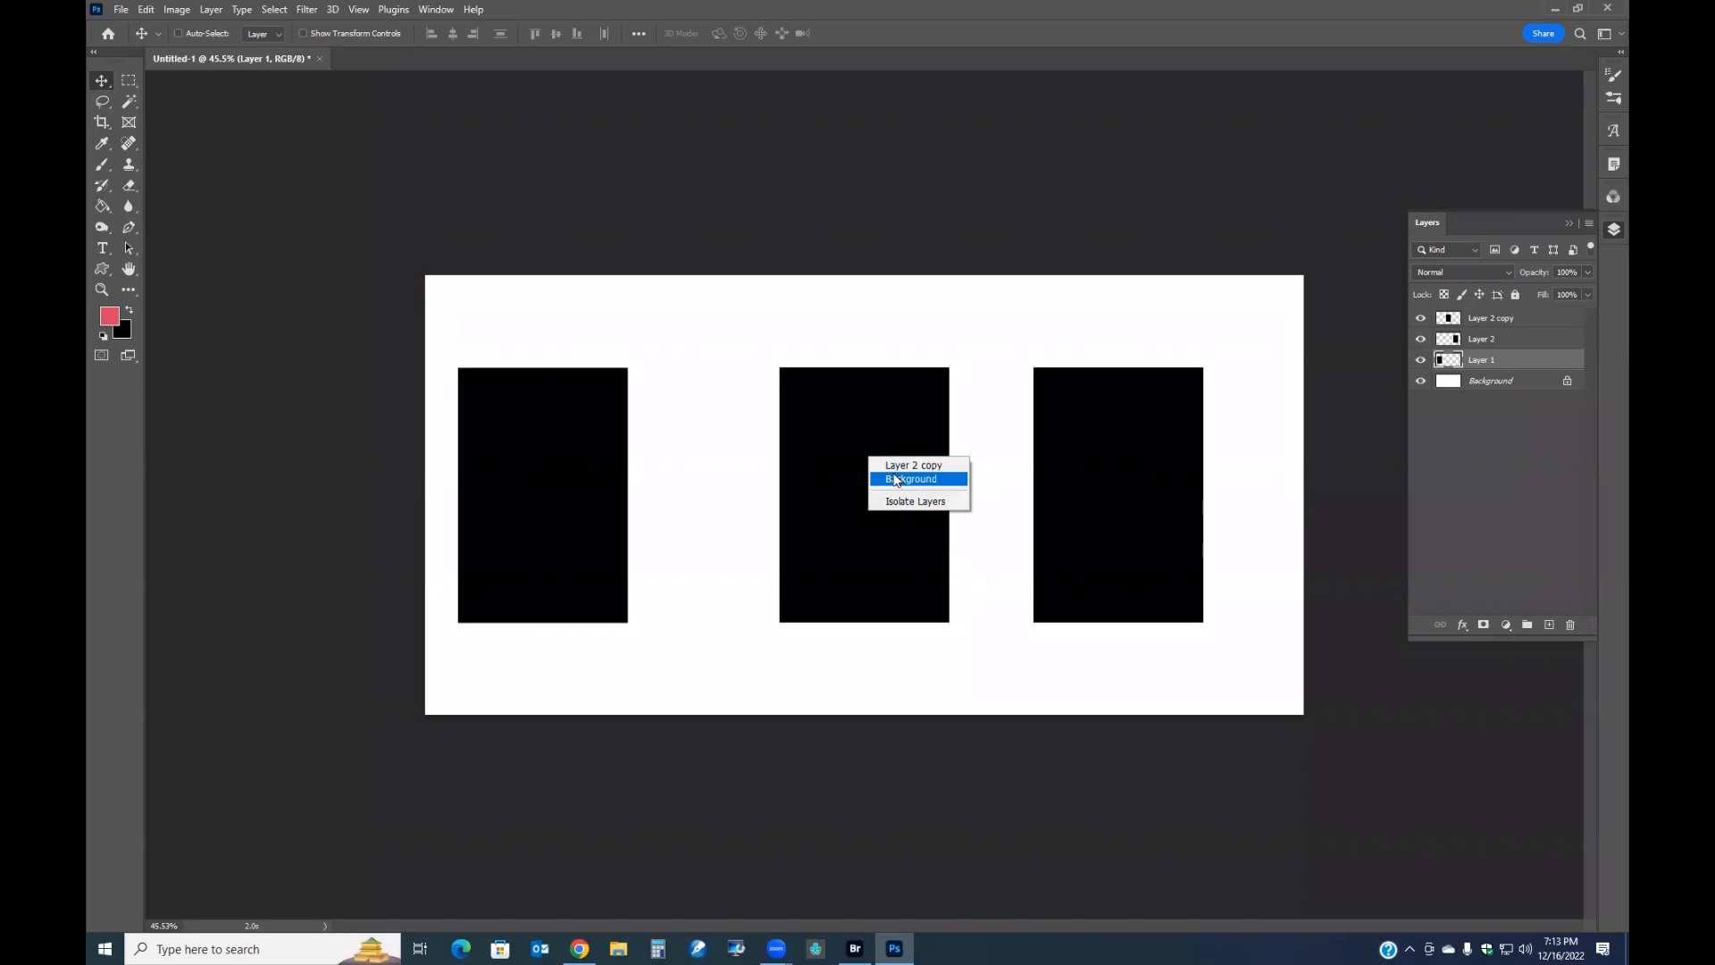
left_click(891, 478)
left_click_drag(854, 459, 886, 420)
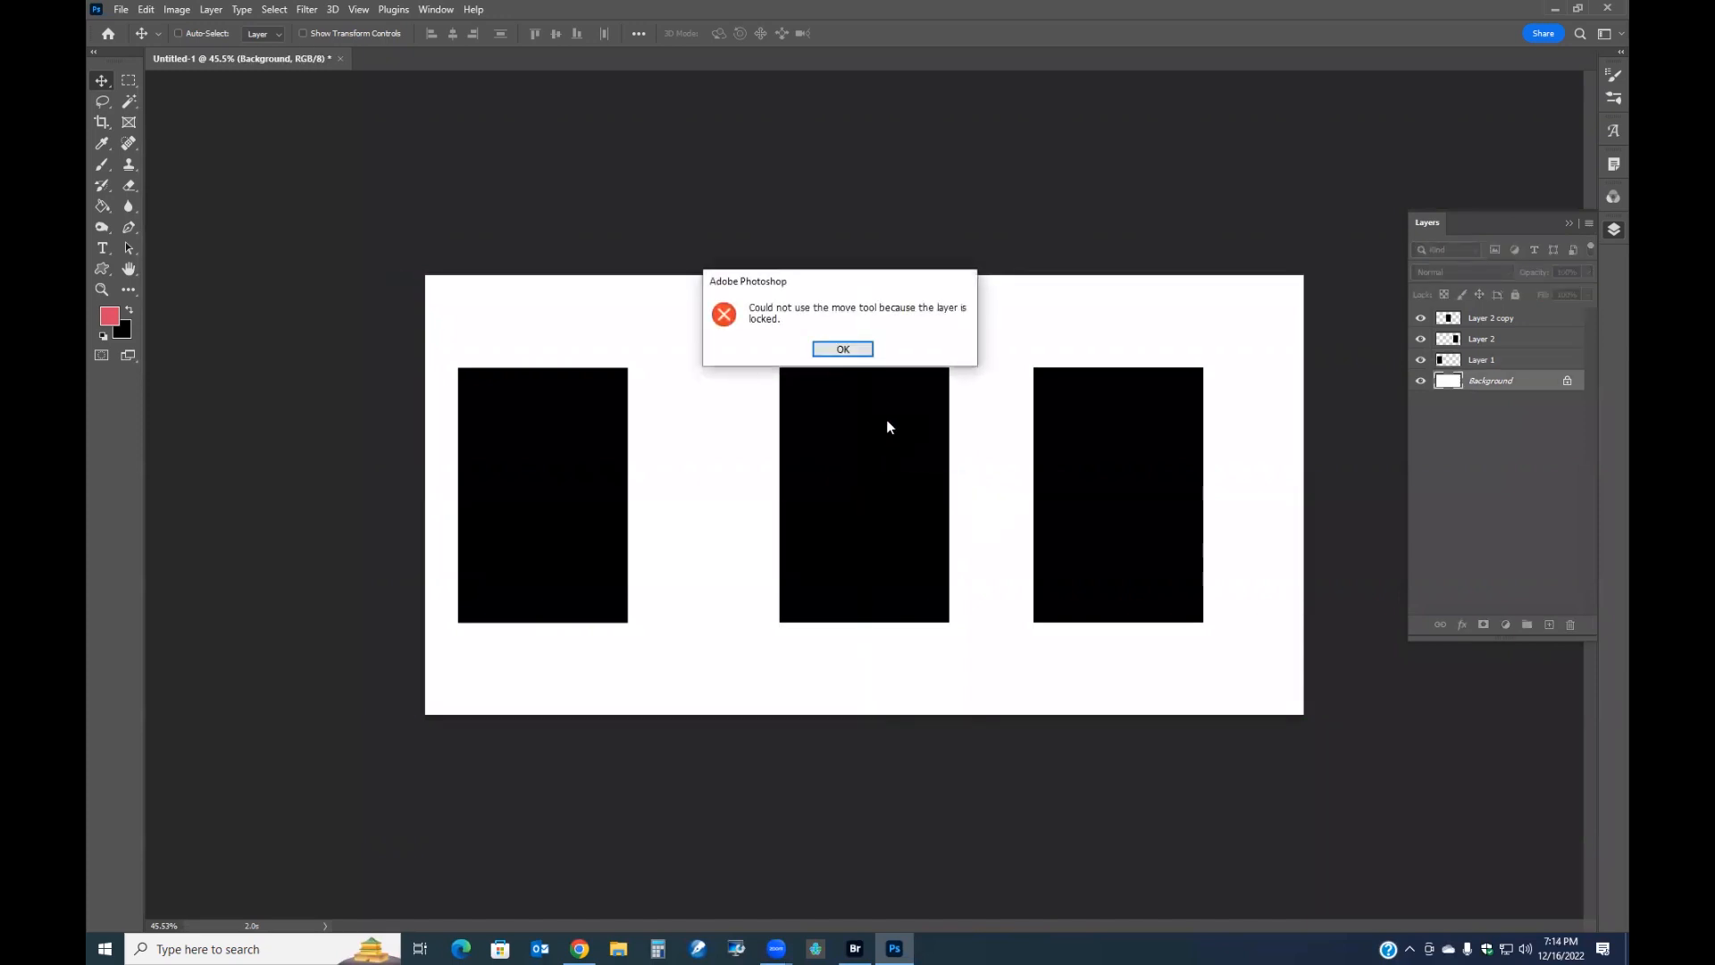
left_click(845, 352)
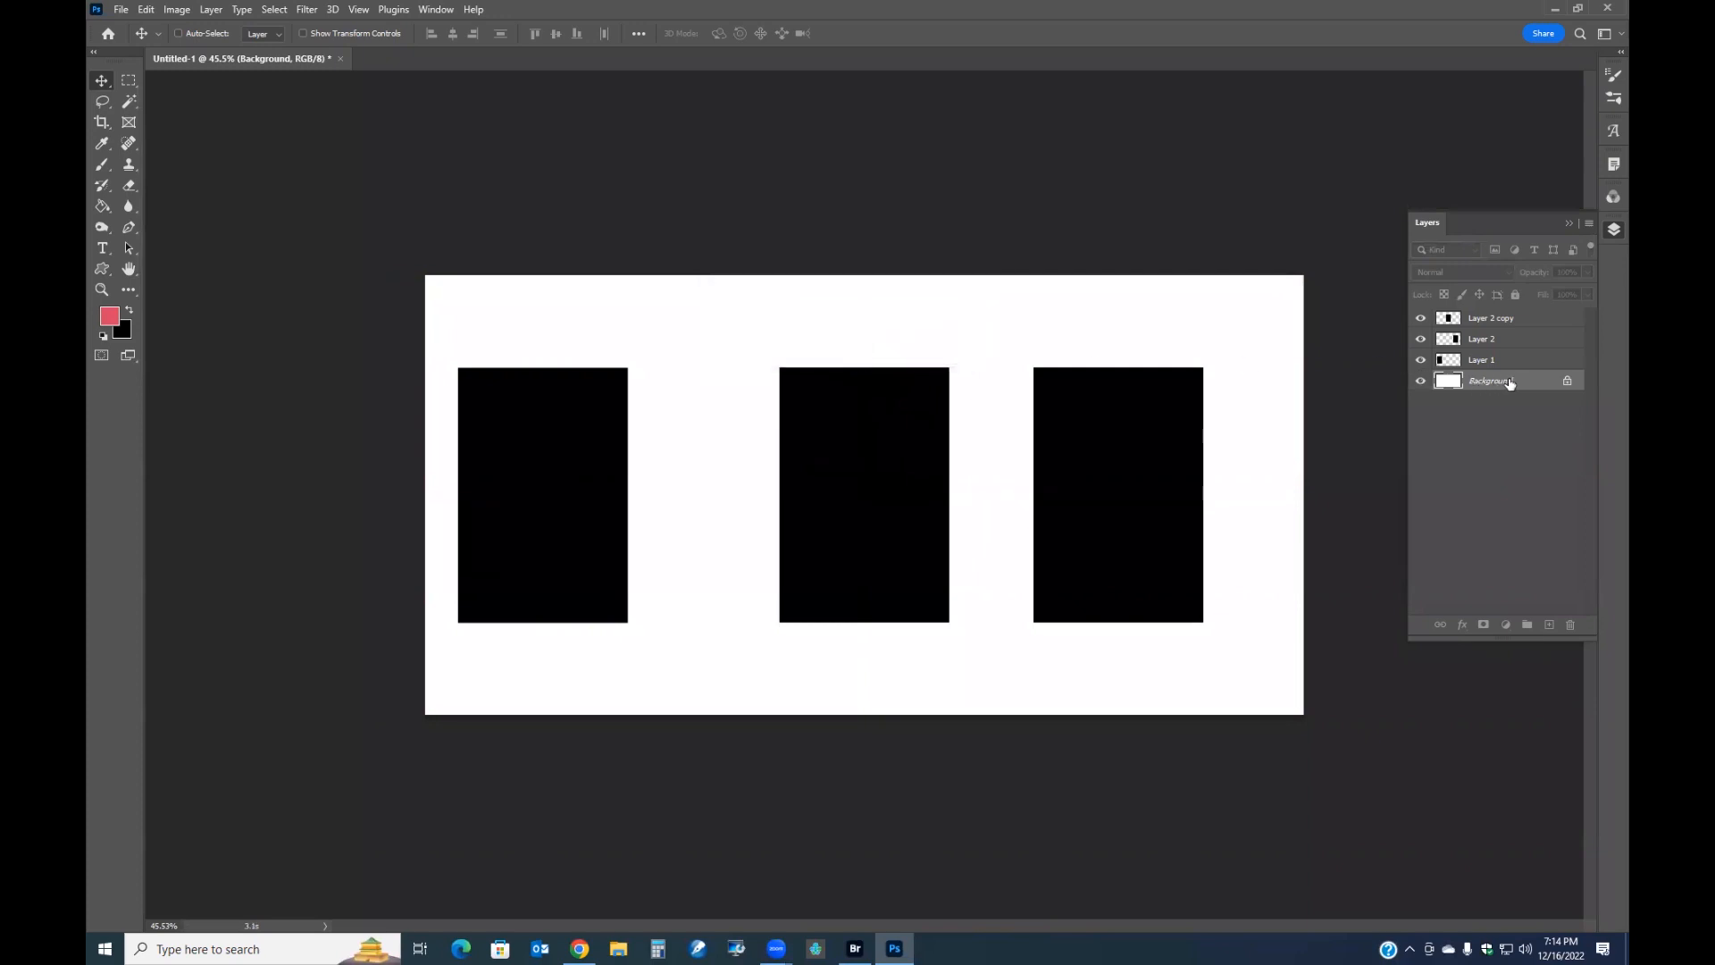
Move the middle rectangle up and to the left, then duplicate it and place the copy diagonally below, to its right
right_click(895, 445)
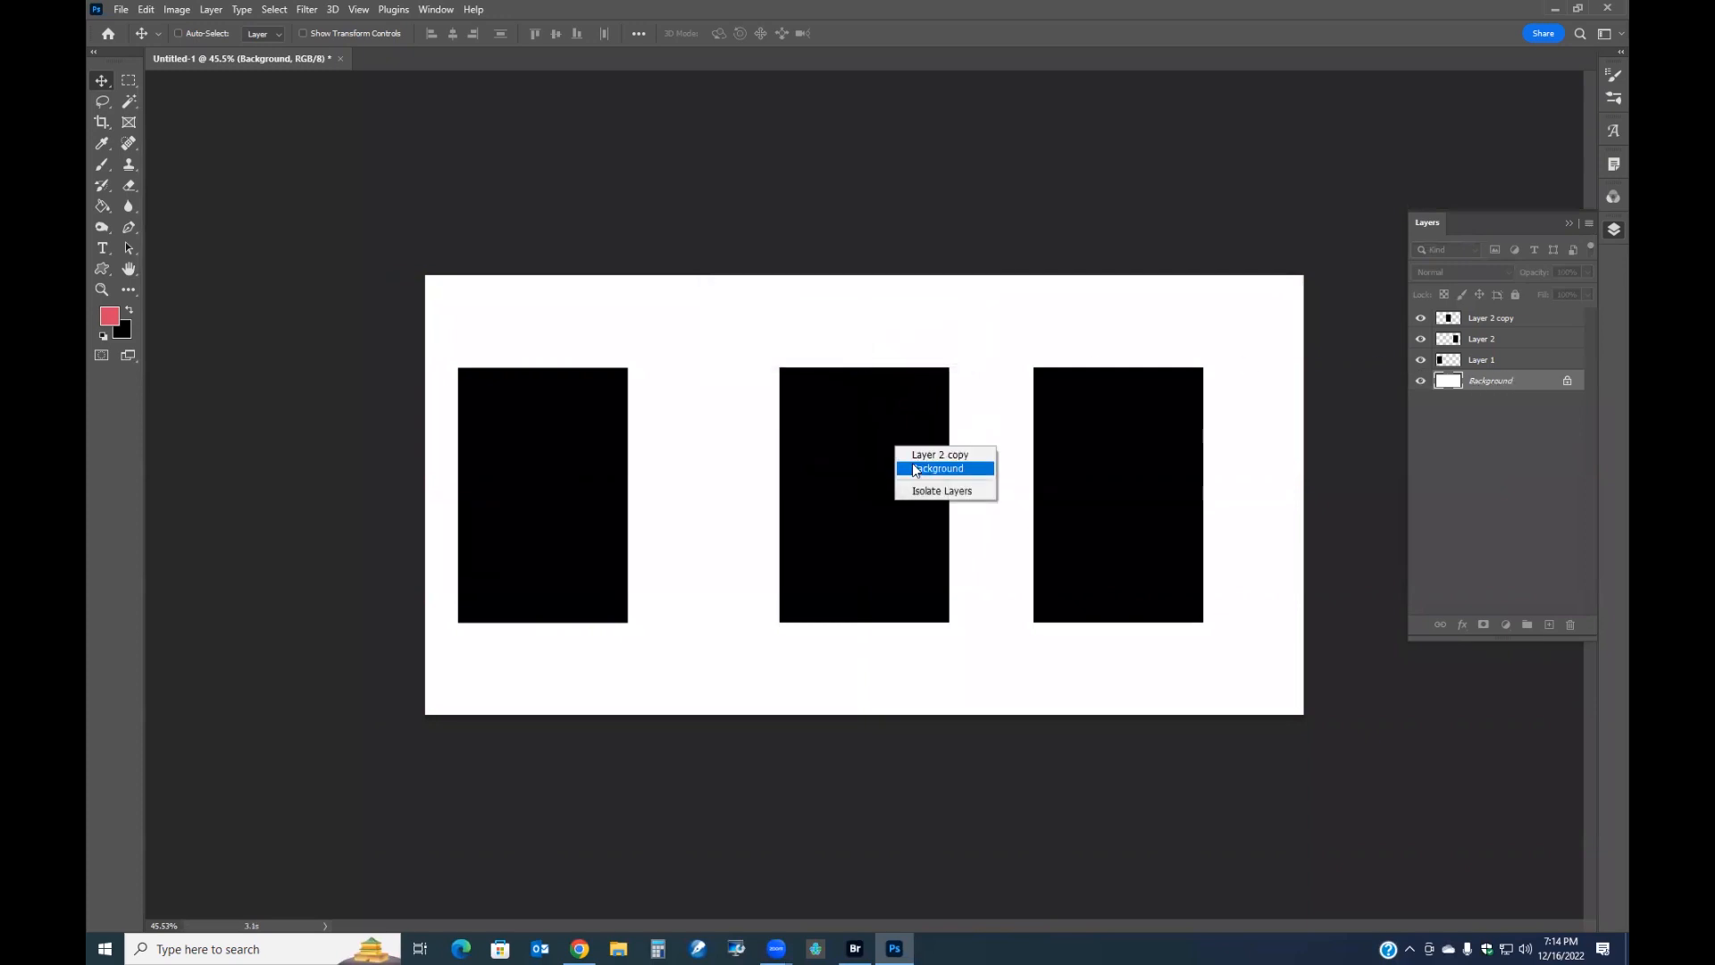
left_click(928, 457)
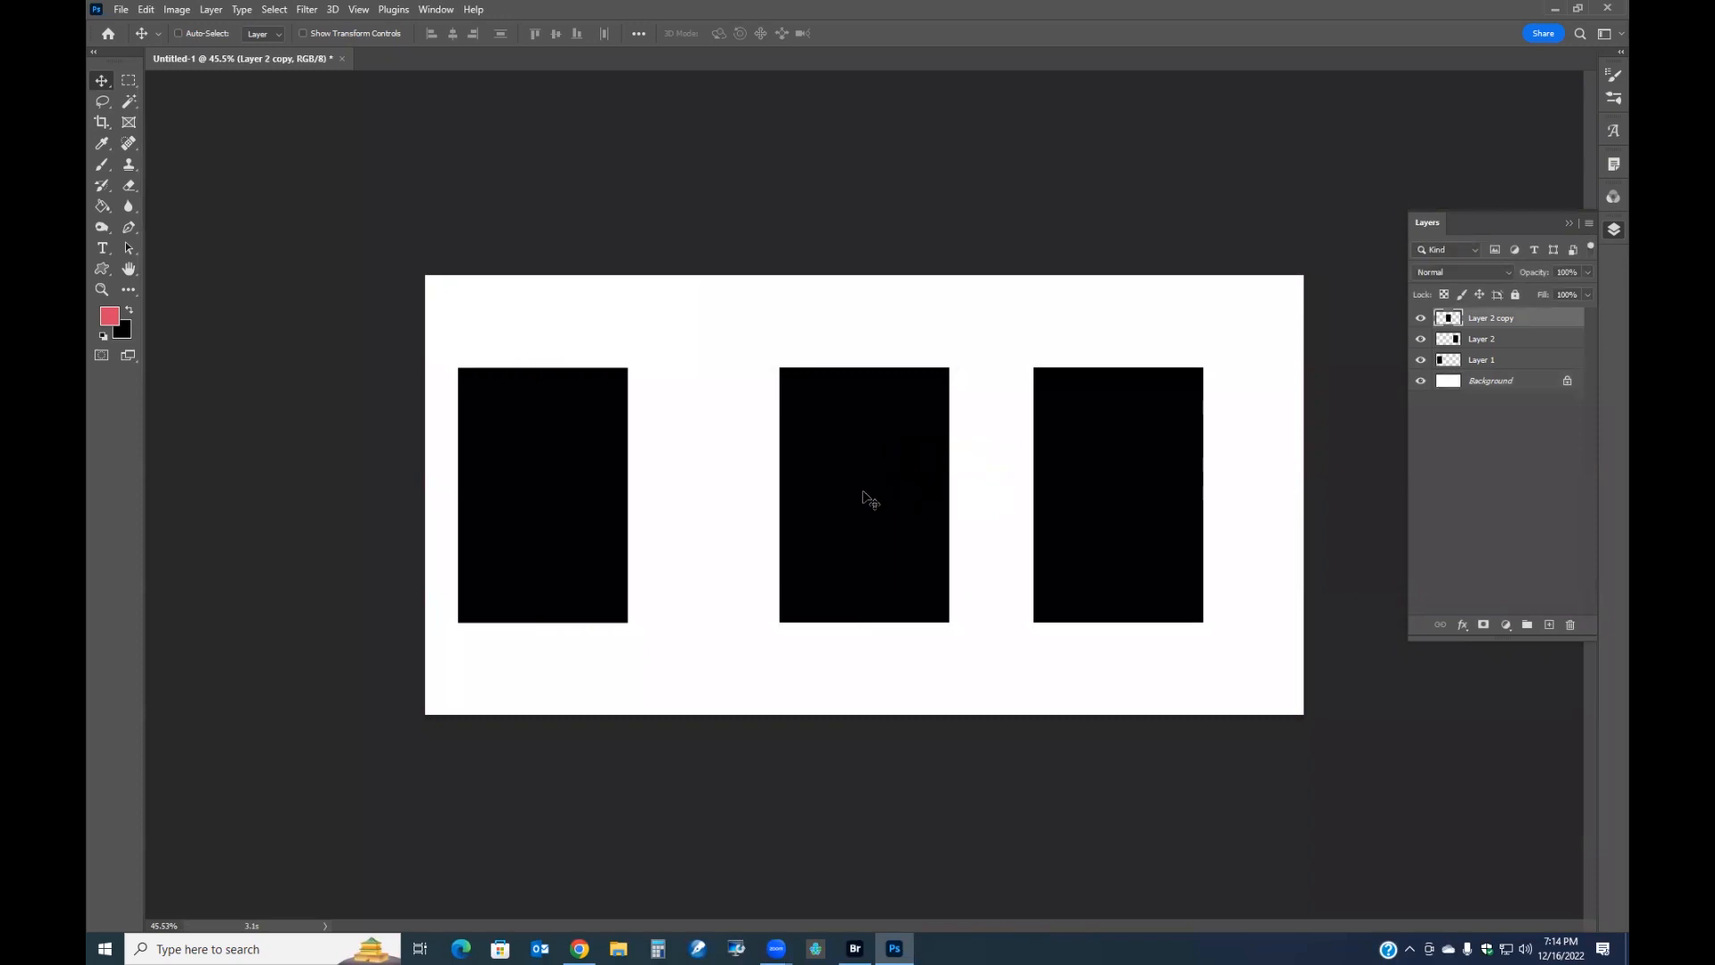
left_click_drag(863, 489, 785, 437)
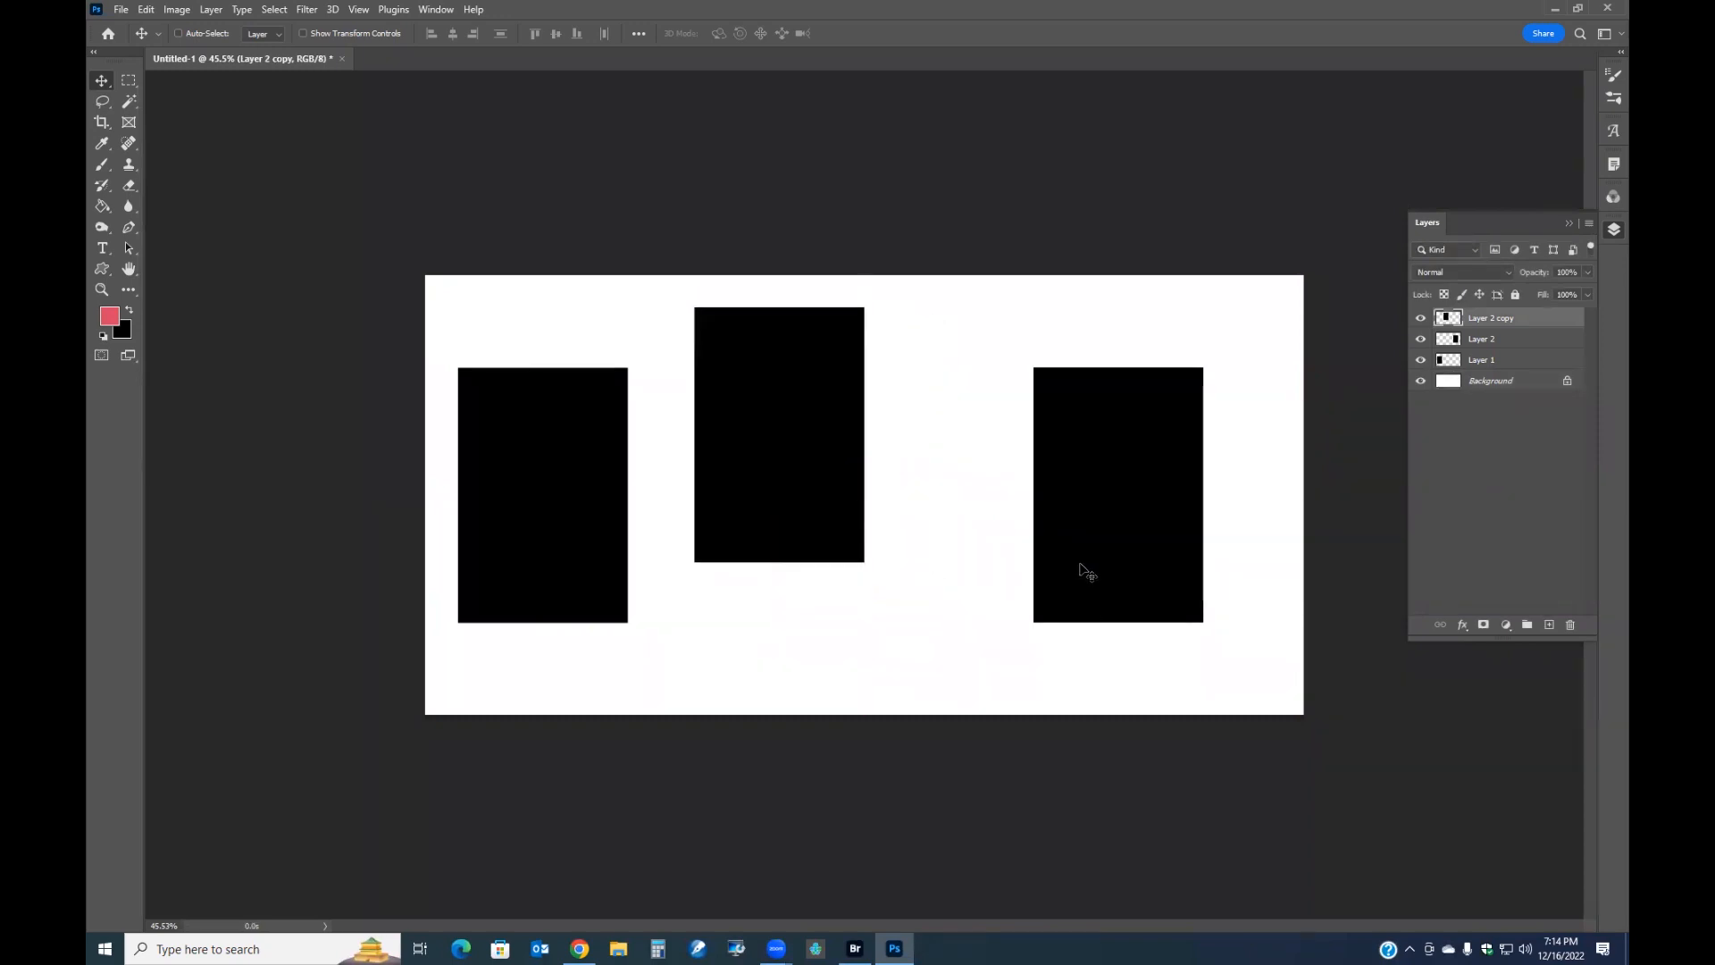
left_click(936, 496, "alt")
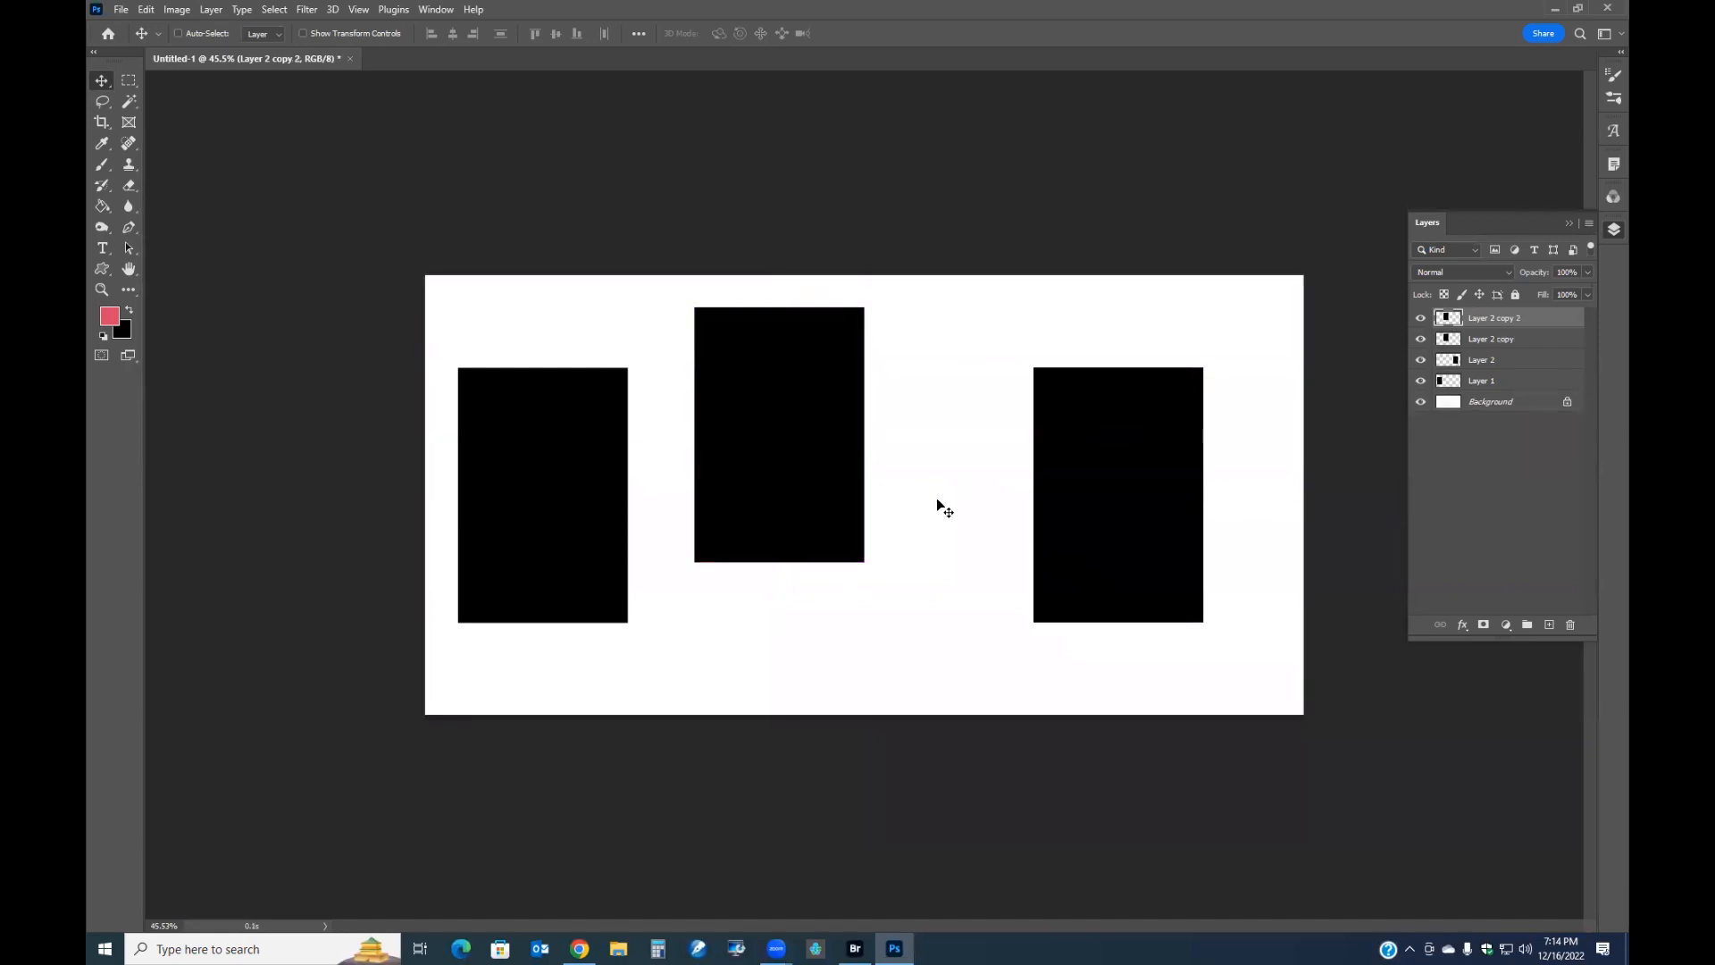
left_click_drag(786, 454, 949, 549)
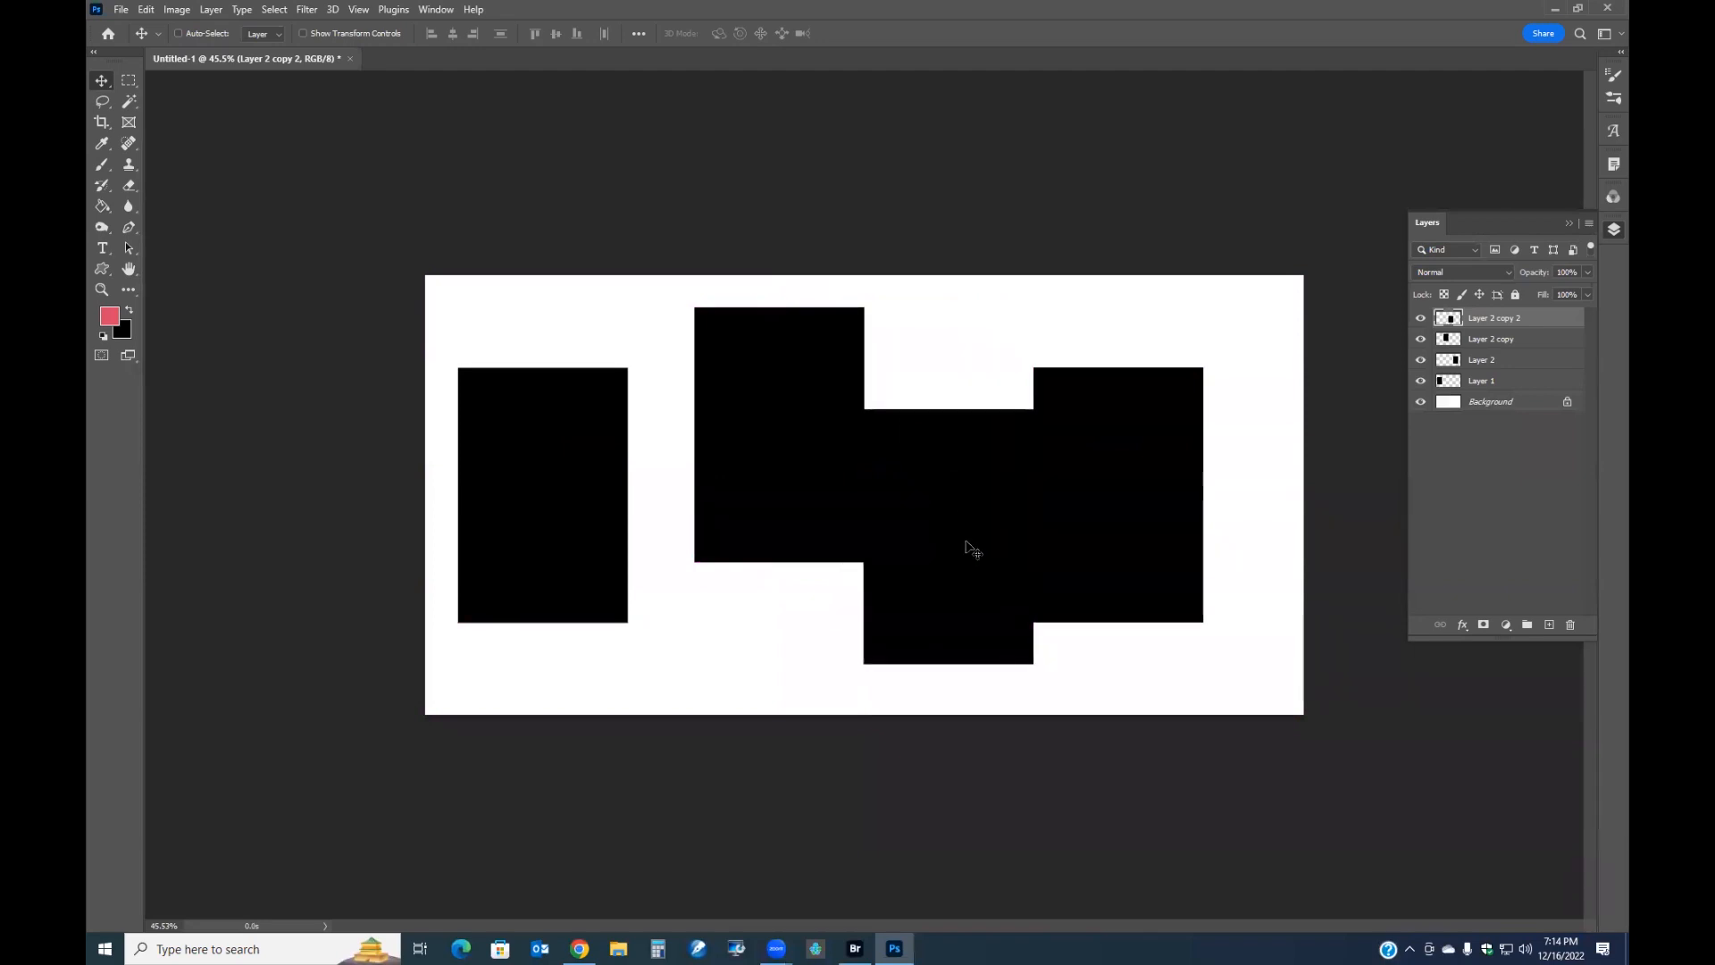
Select the rightmost rectangle's layer from the canvas and move it up and to the right, level with the raised middle rectangle
right_click(1088, 529)
left_click(1129, 537)
left_click_drag(1146, 509, 1201, 448)
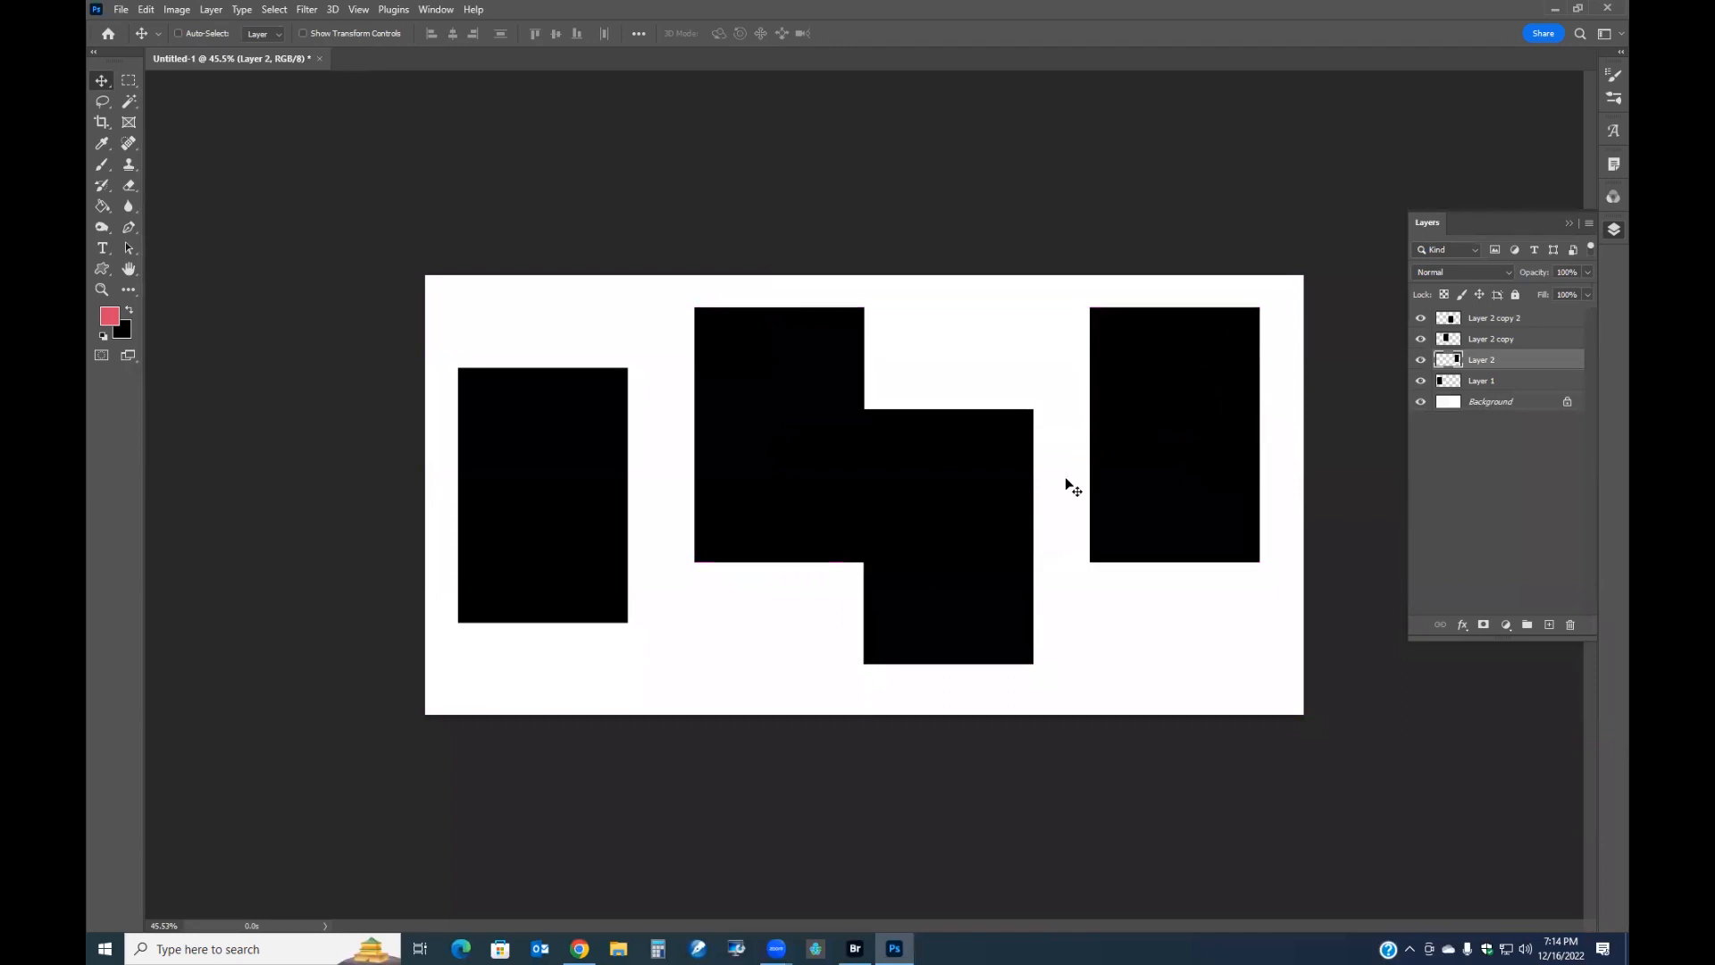
Select the lower middle rectangle's layer from the canvas and move it down and to the right, clear of the raised one
right_click(968, 501)
left_click(983, 506)
left_click_drag(956, 509, 984, 539)
Select the leftmost rectangle's layer from the canvas and move it down and to the right, level with the other lower rectangle
right_click(539, 481)
left_click(575, 486)
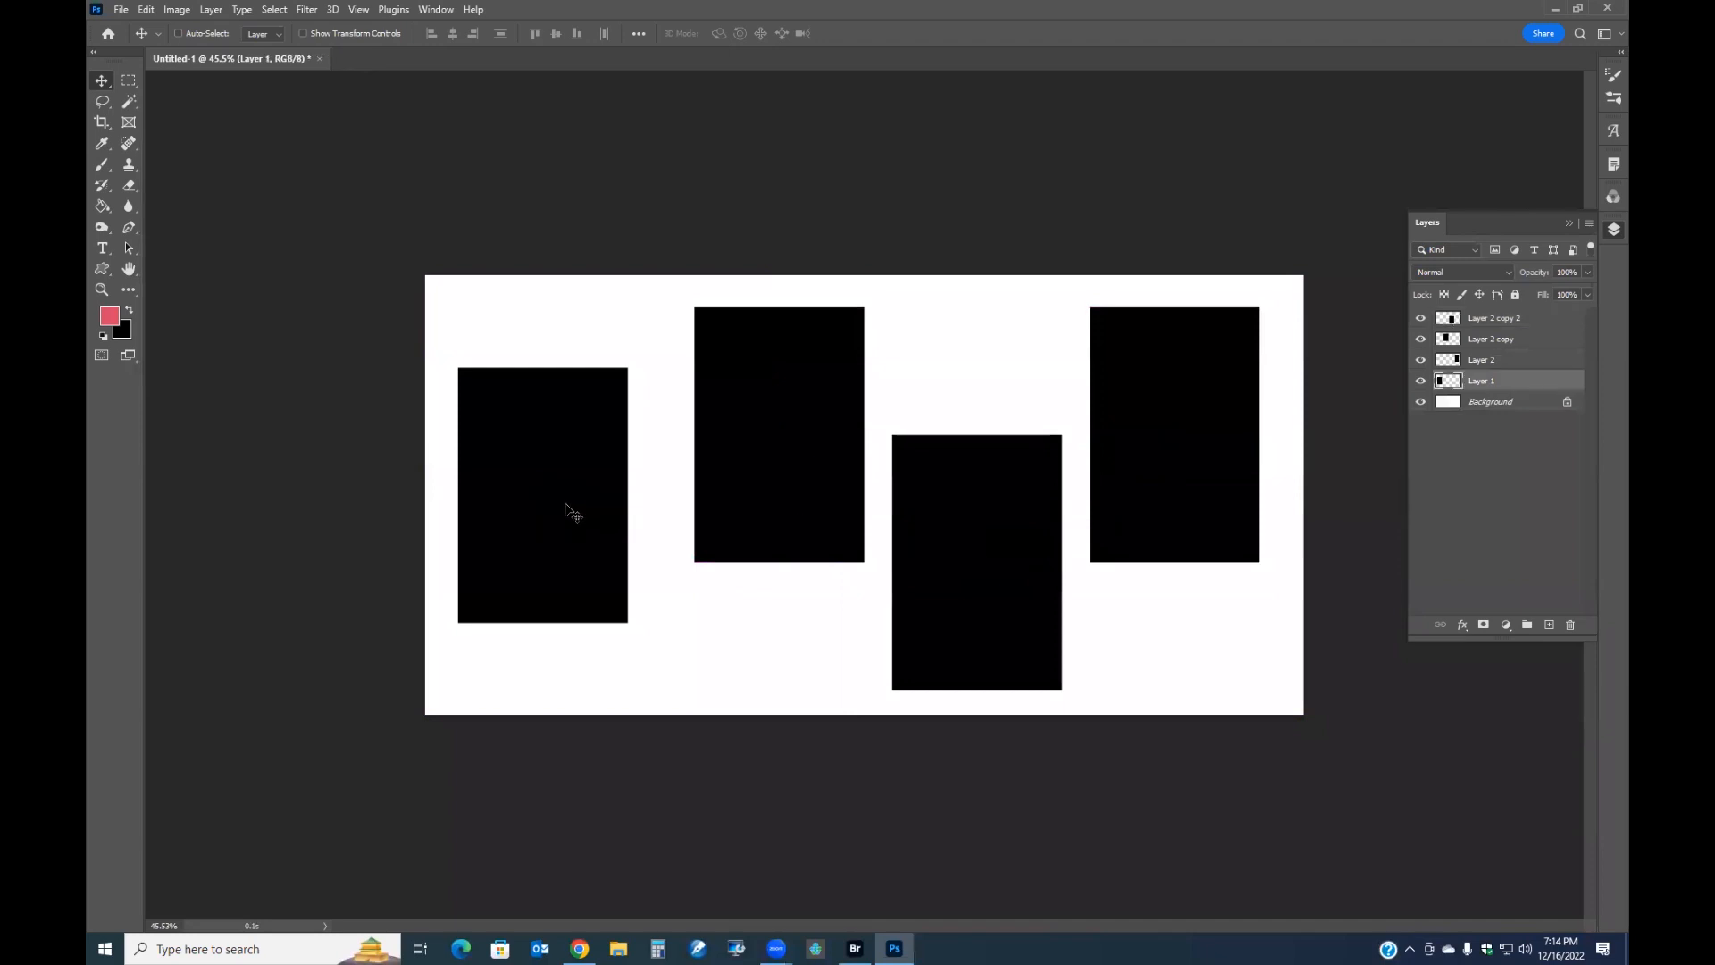
left_click_drag(566, 509, 604, 573)
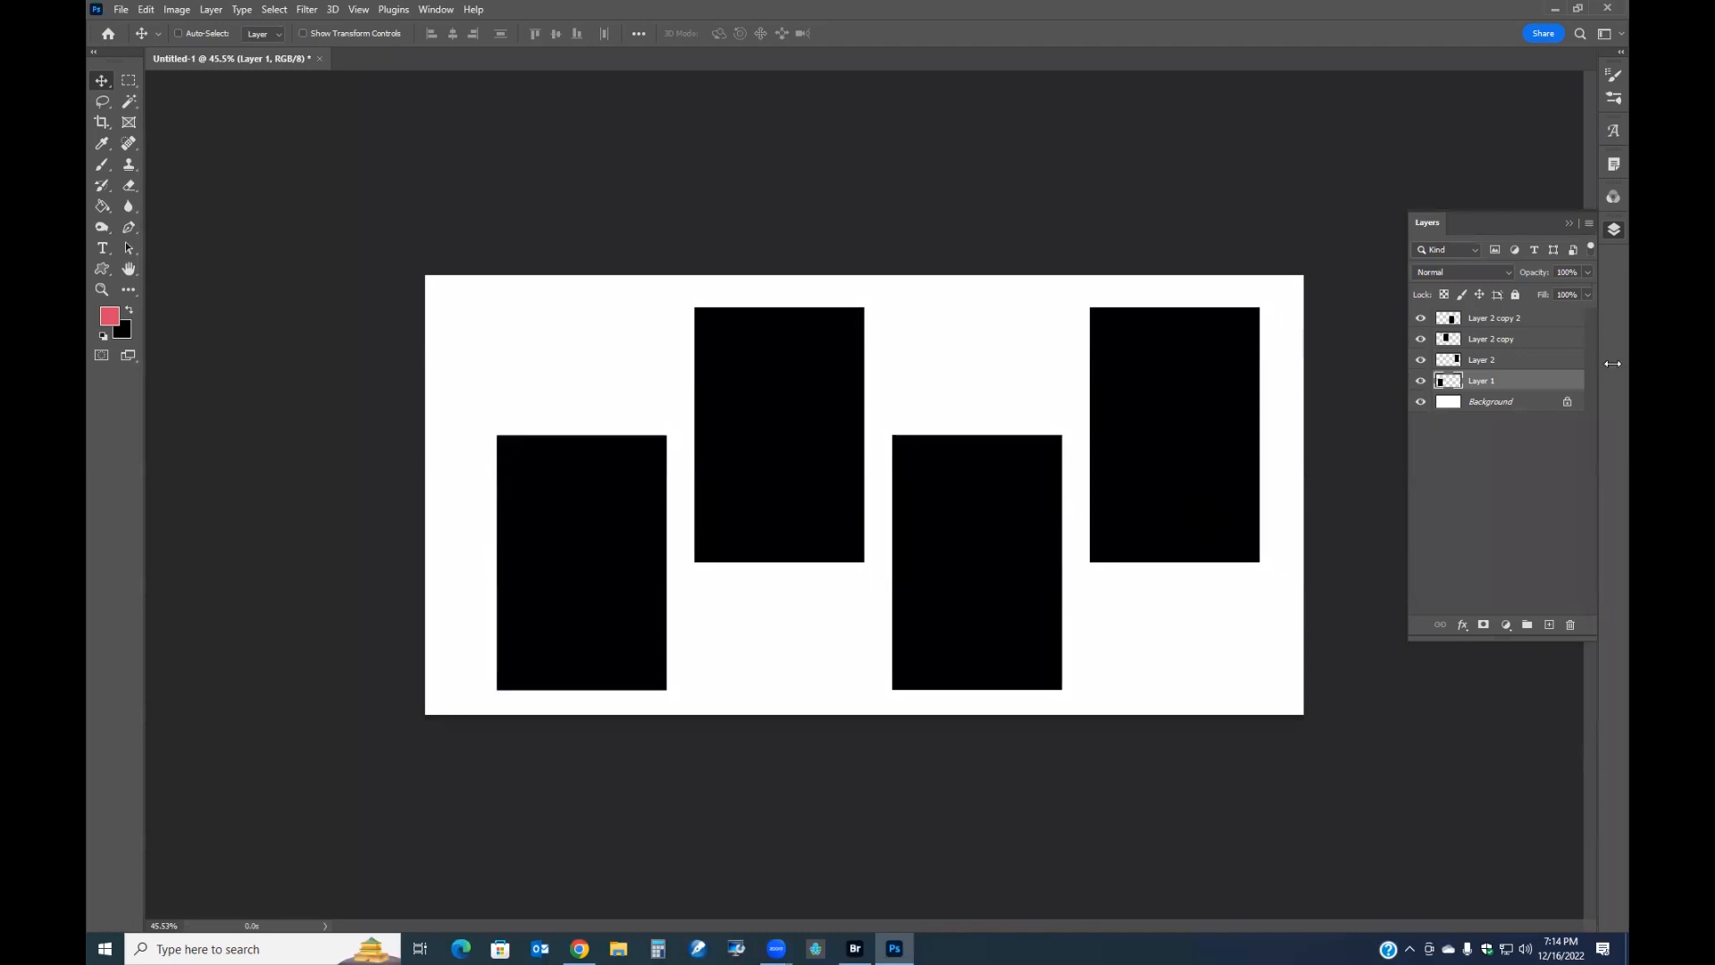
Select all four rectangle layers together, try aligning their horizontal centers and undo that alignment
left_click(1489, 361, "shift")
left_click(1489, 340, "shift")
left_click(1488, 320, "shift")
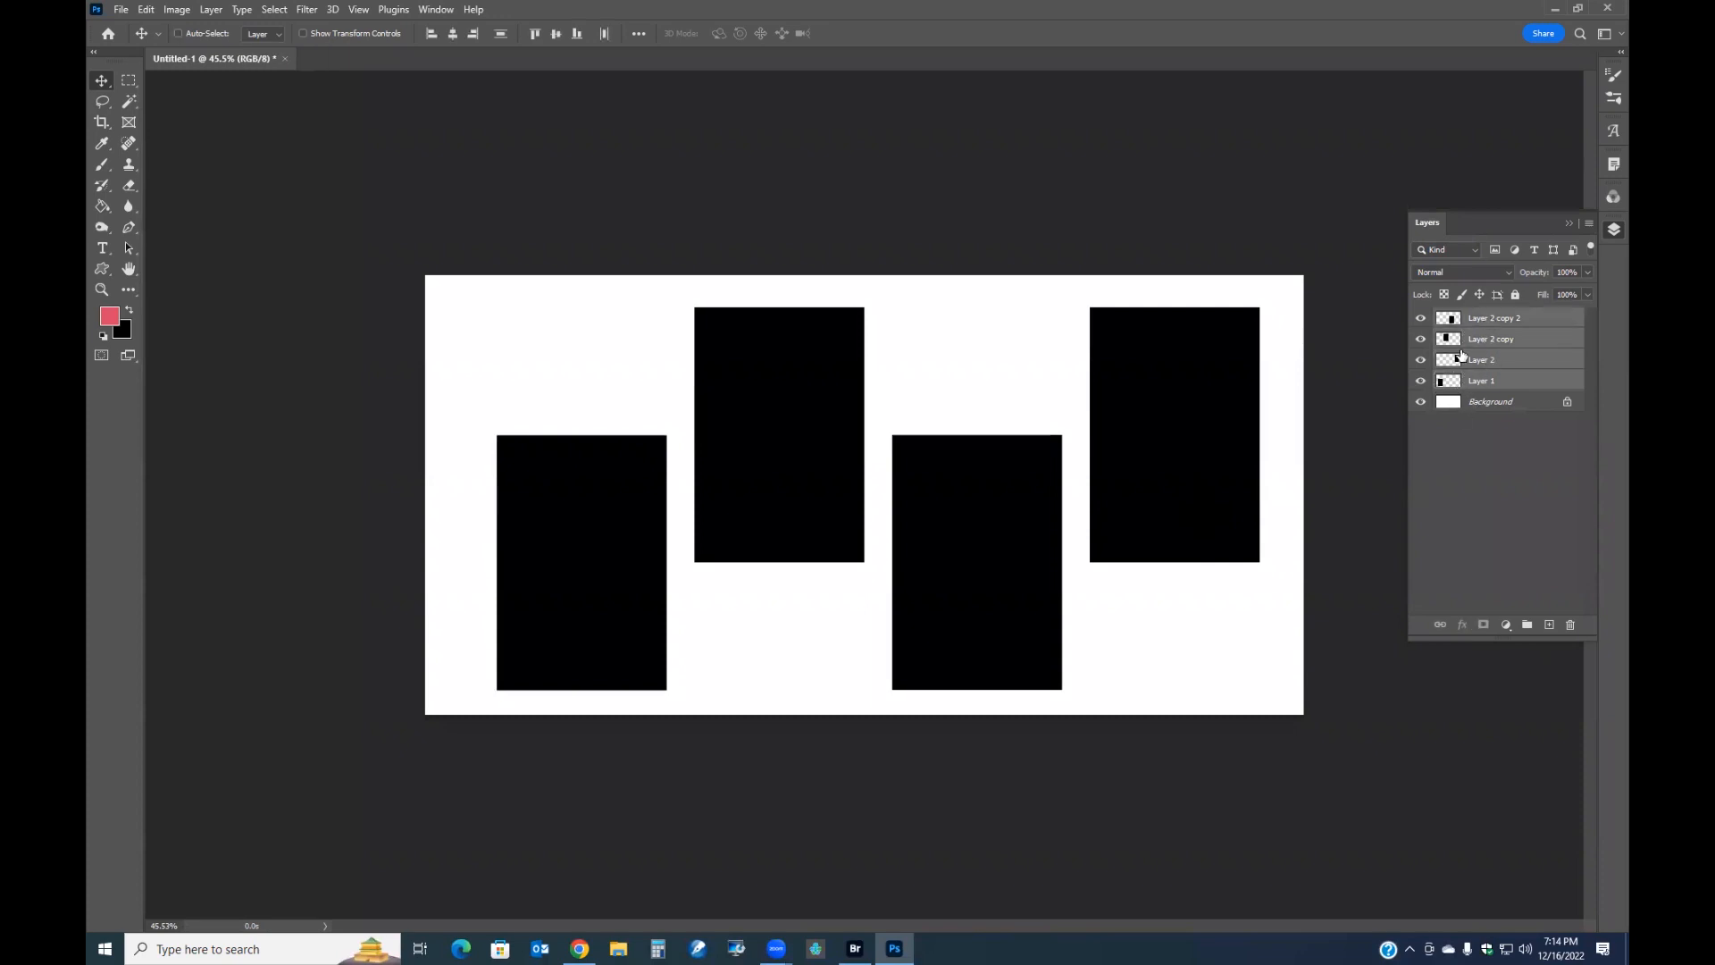
left_click(453, 34)
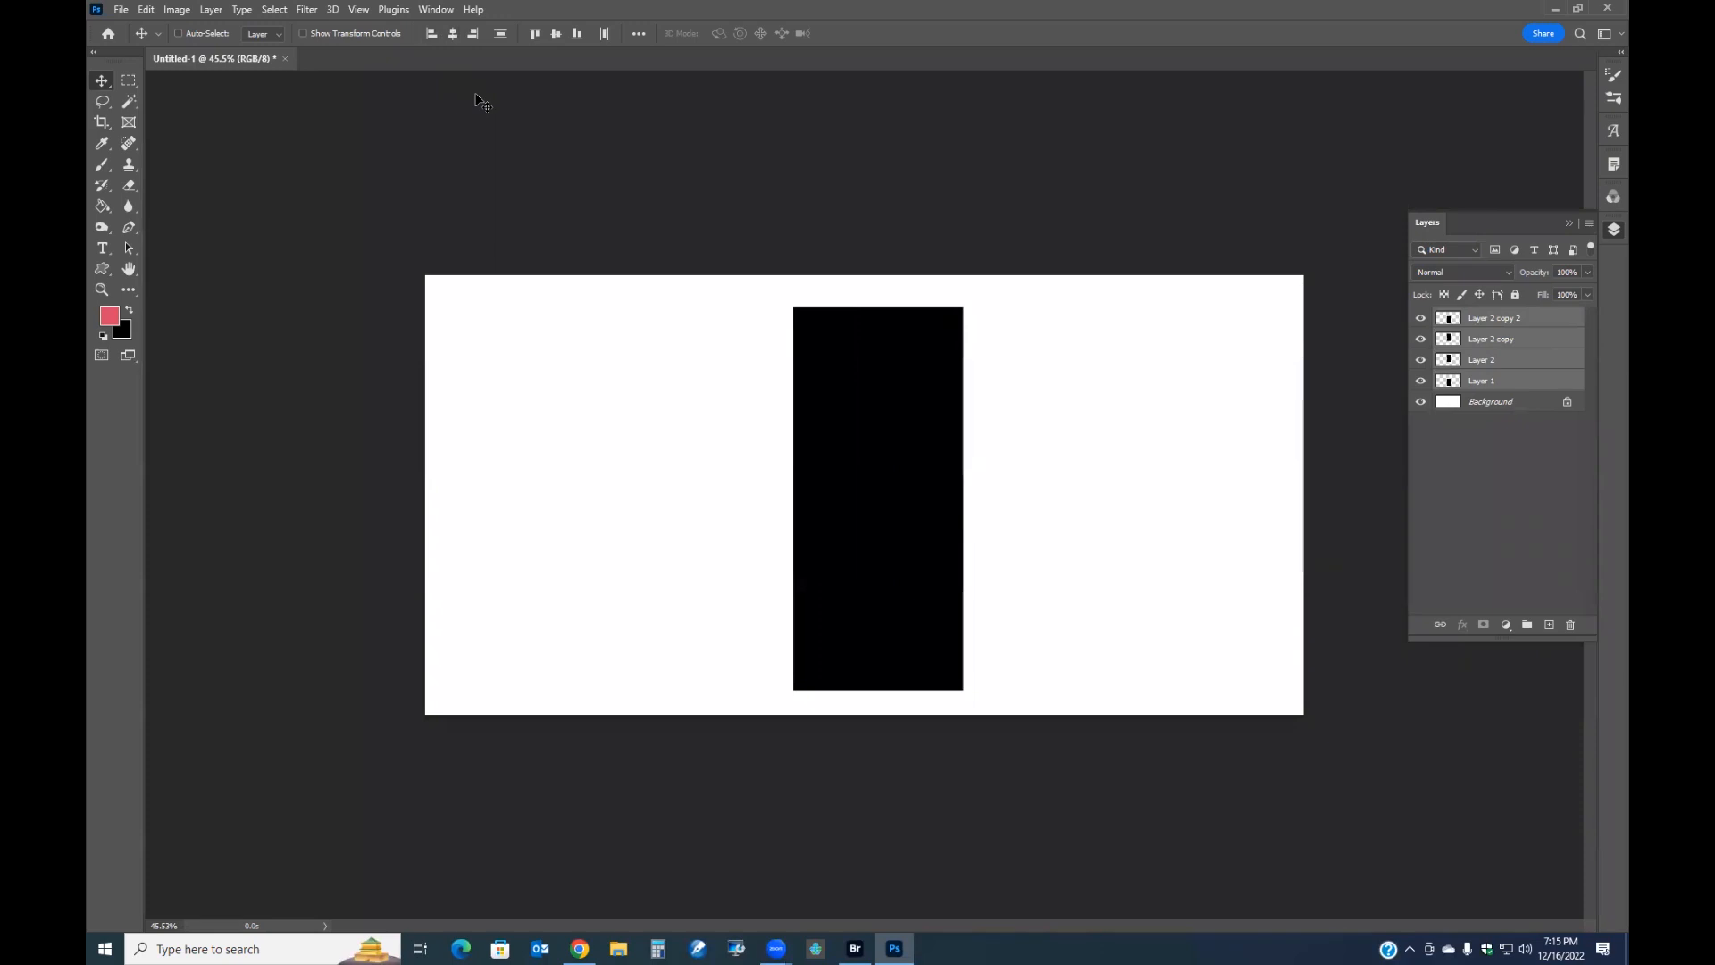
key("ctrl+z")
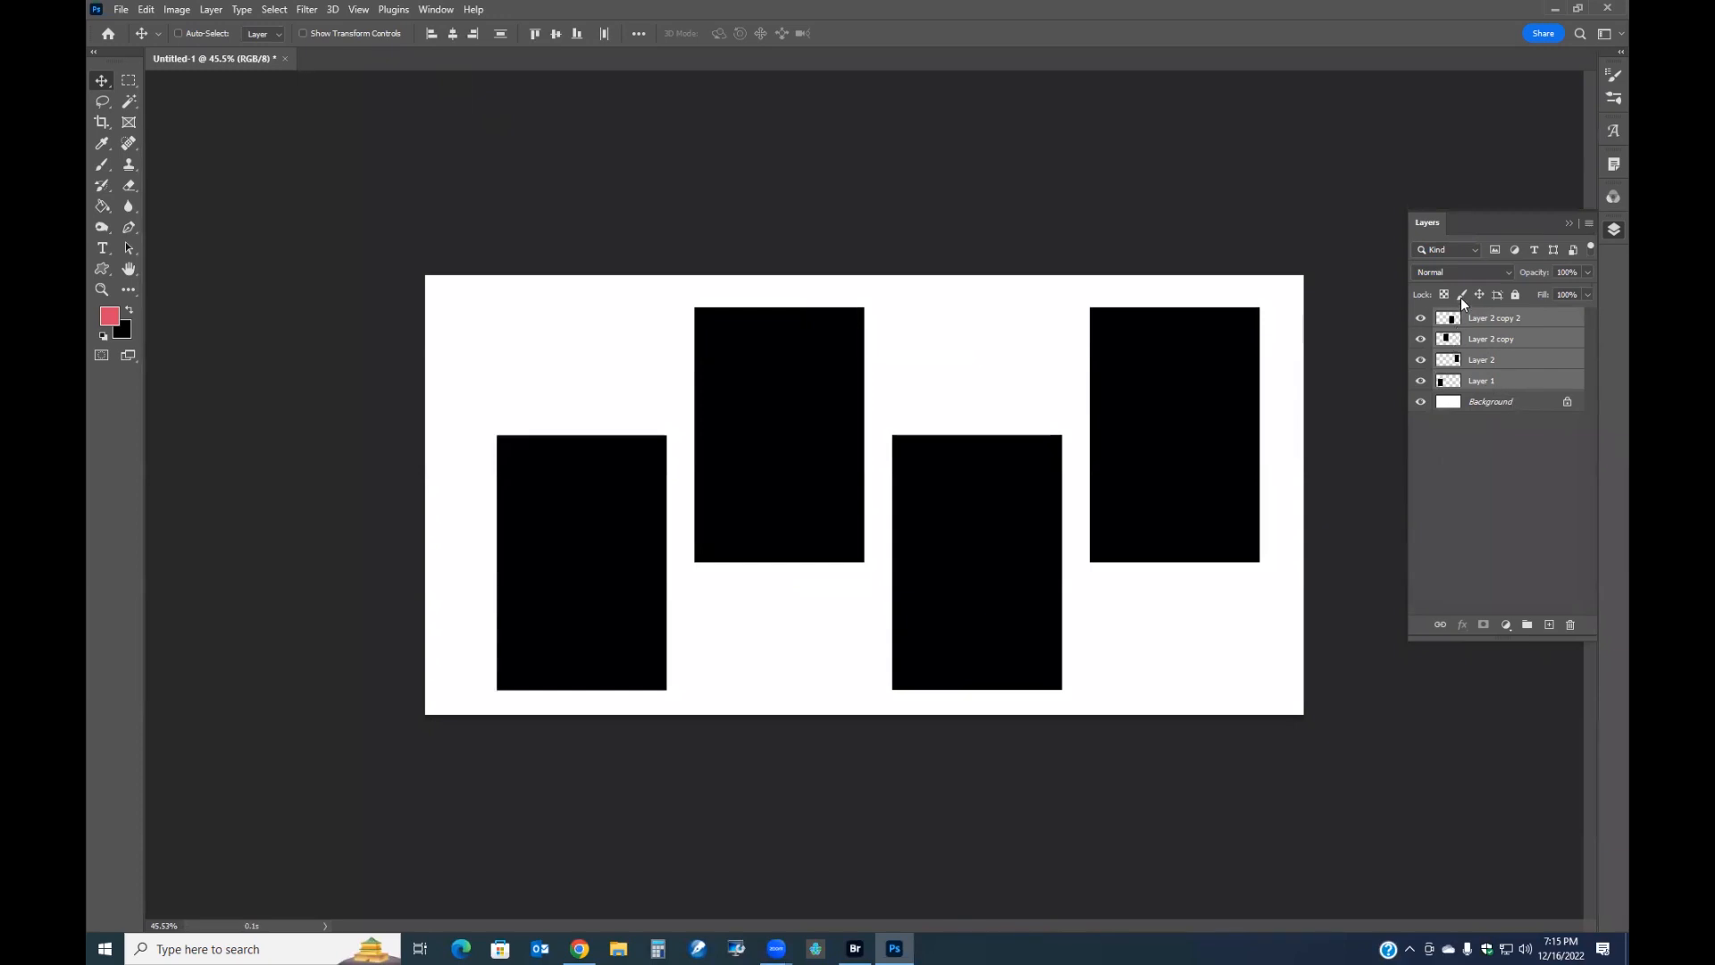
Move the four selected rectangles as a group so they are centered horizontally and vertically on the card
left_click_drag(997, 491, 990, 489)
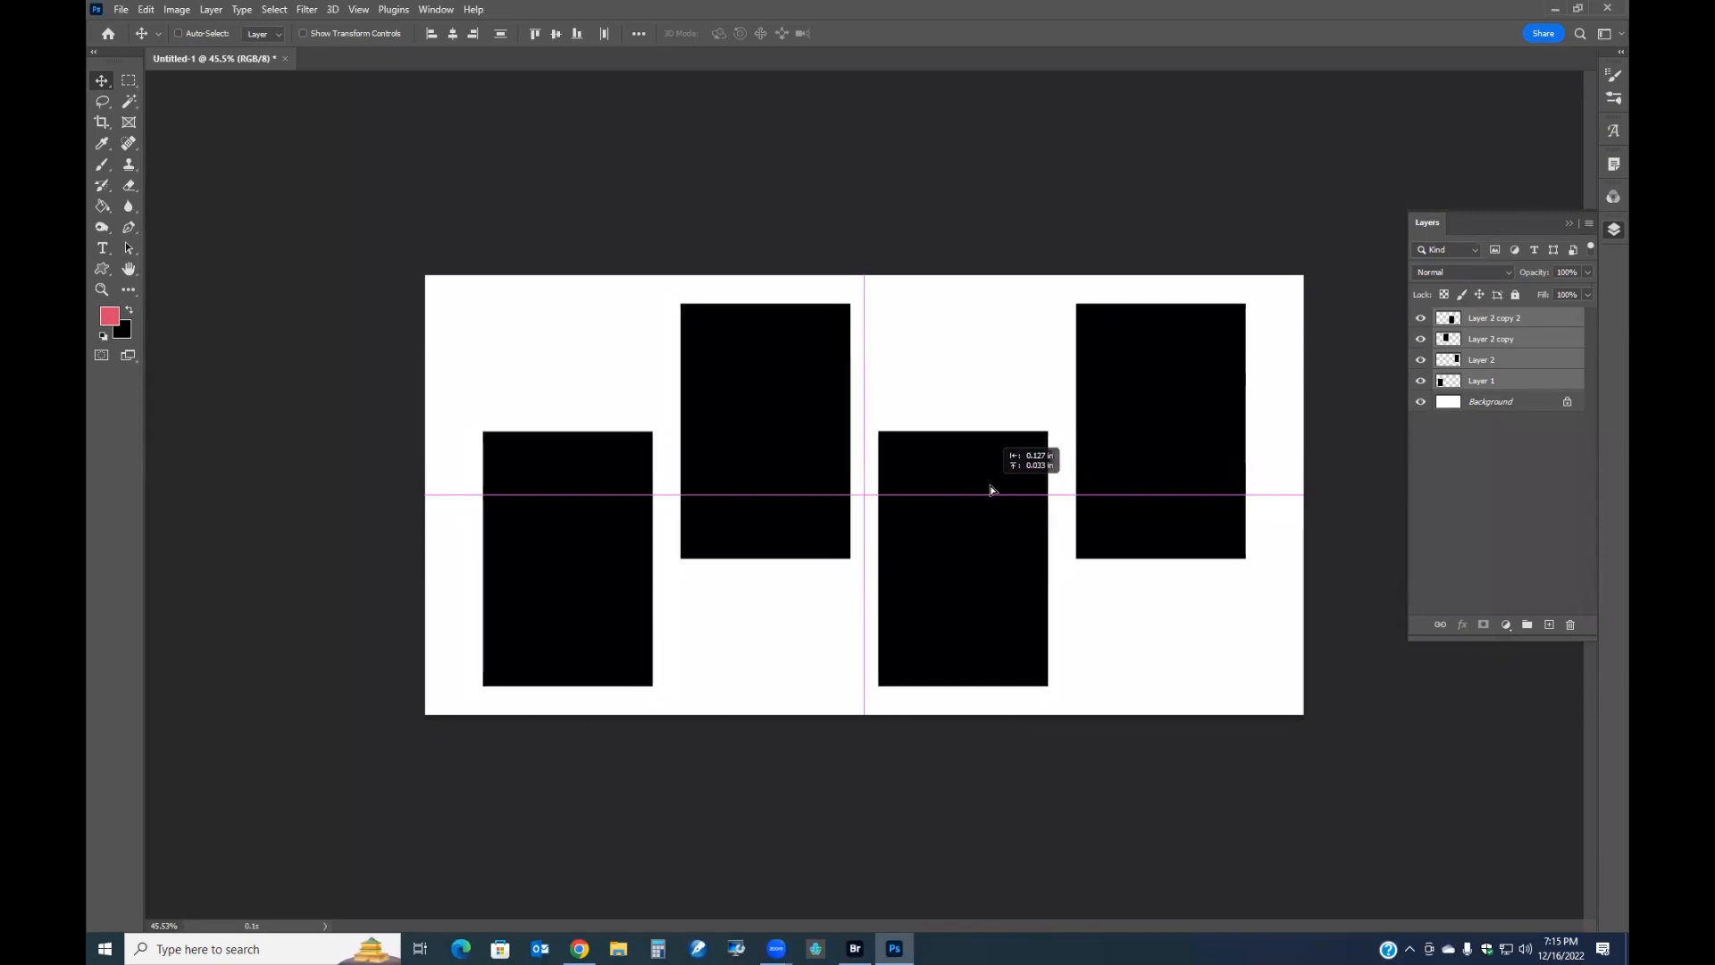
left_click_drag(990, 489, 989, 489)
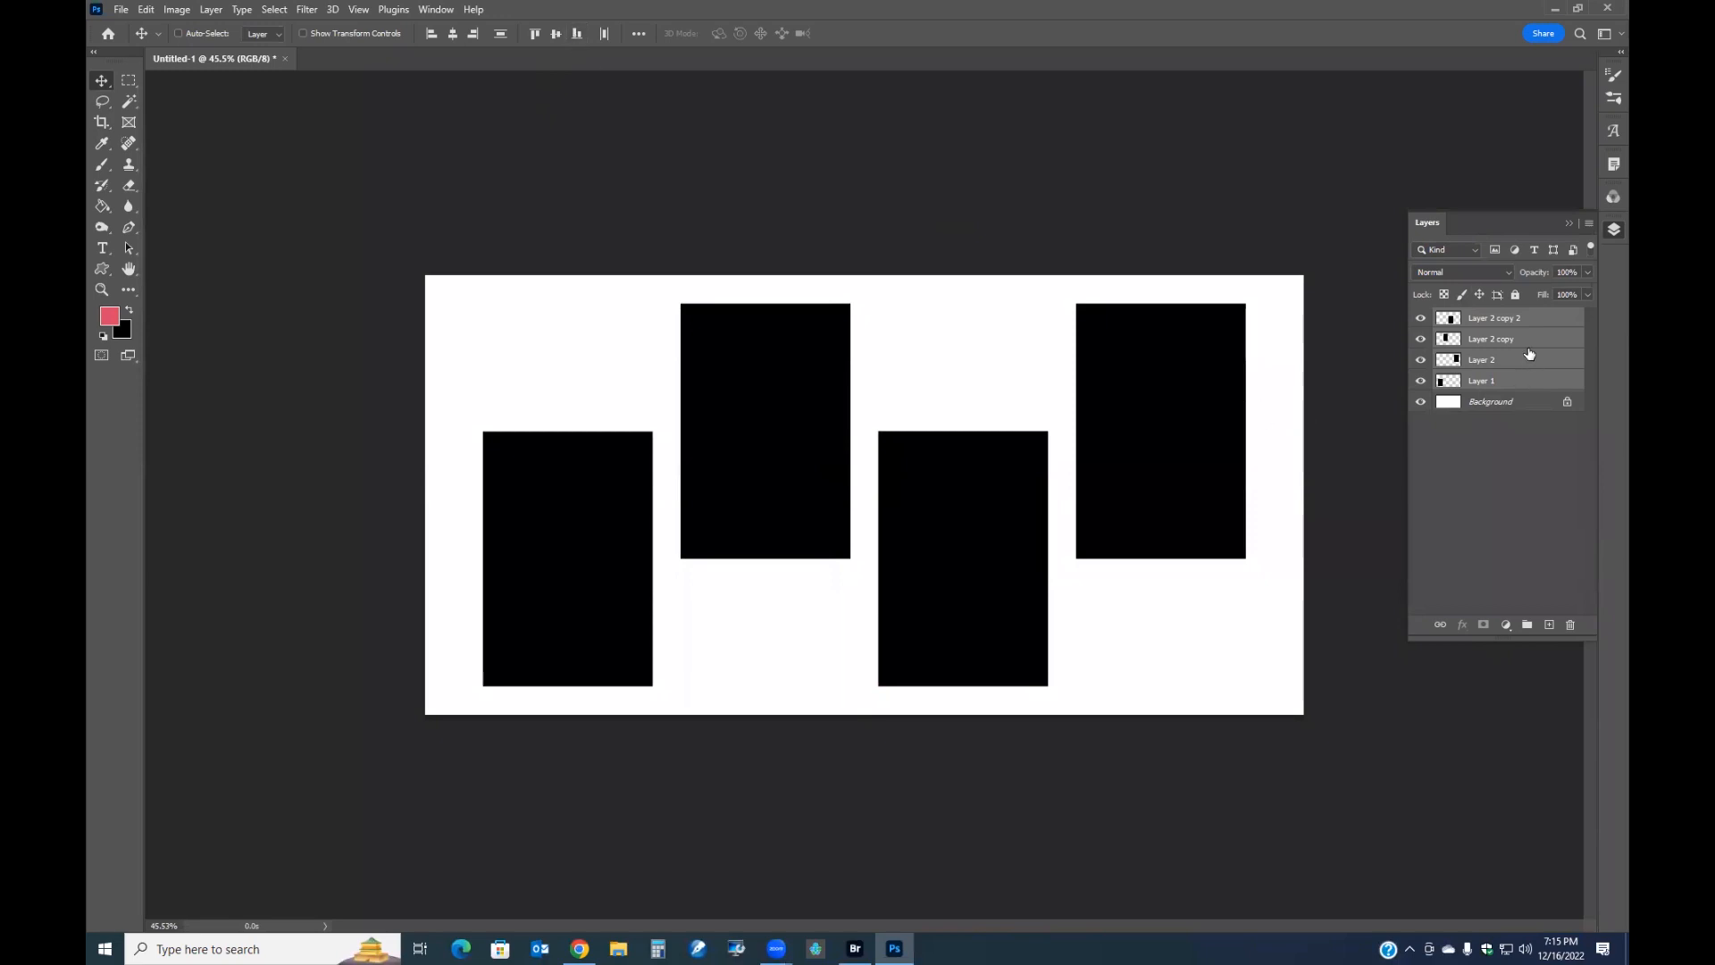
Toggle the visibility of Layer 2 copy 2 and Layer 1 to identify the two lower rectangles, and select both layers
left_click(1478, 320)
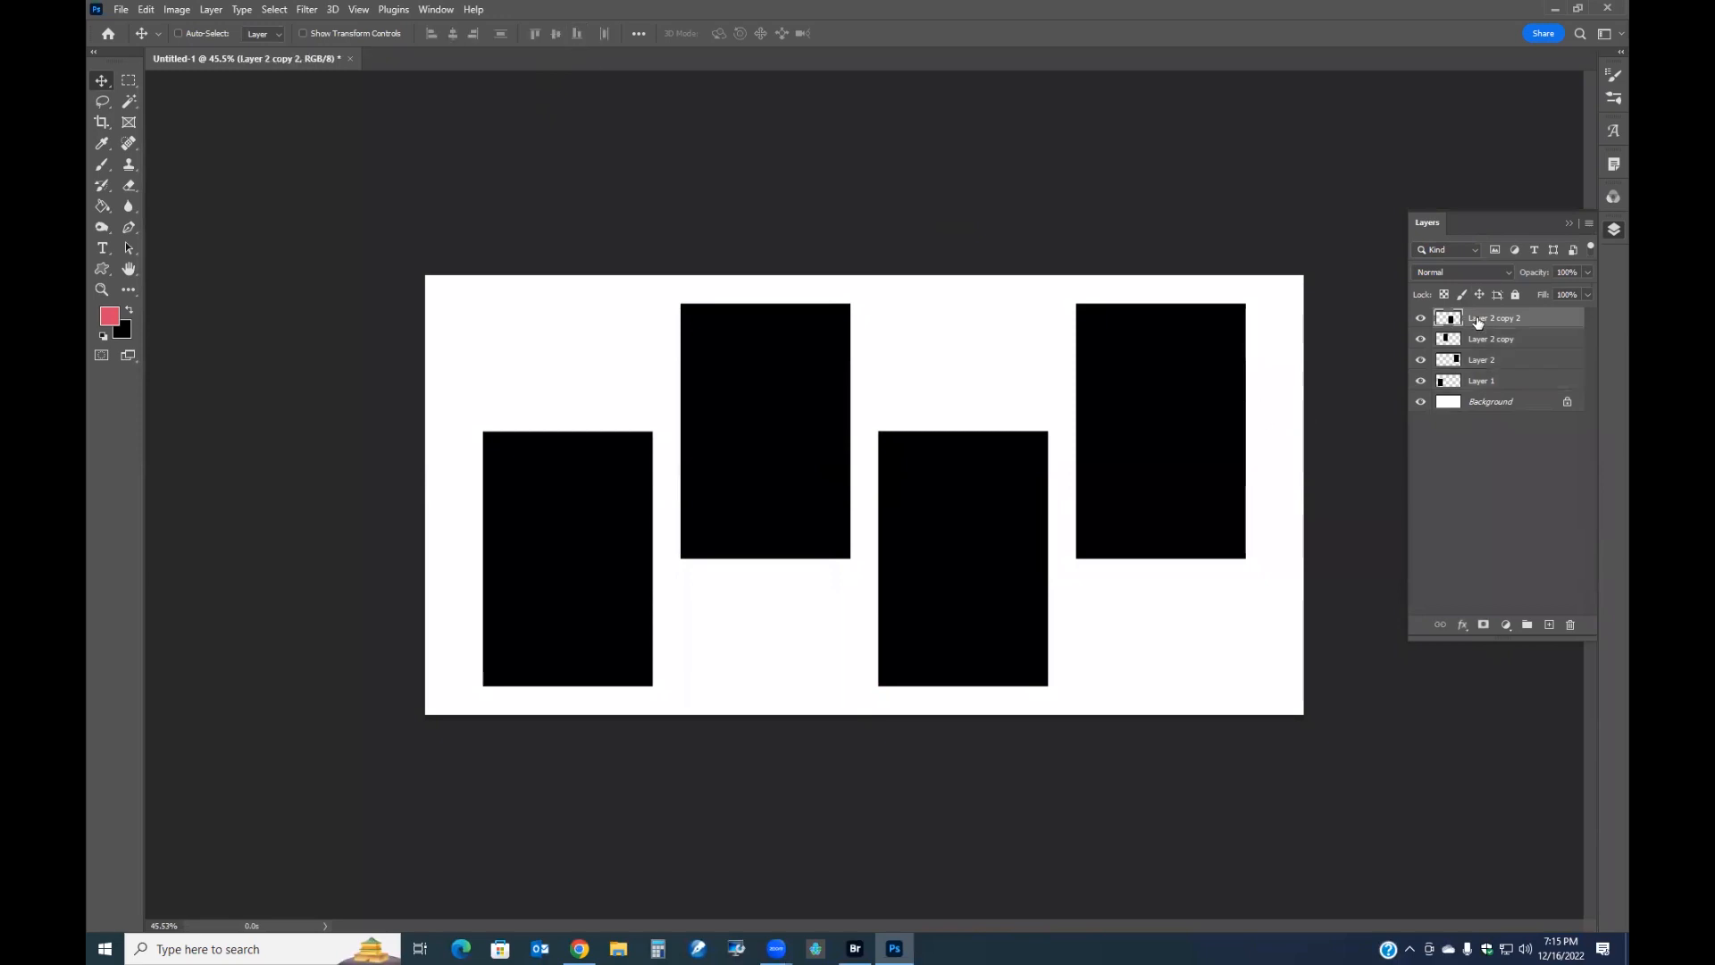
left_click(1421, 318)
left_click(1421, 318)
left_click(1421, 383)
left_click(1421, 382)
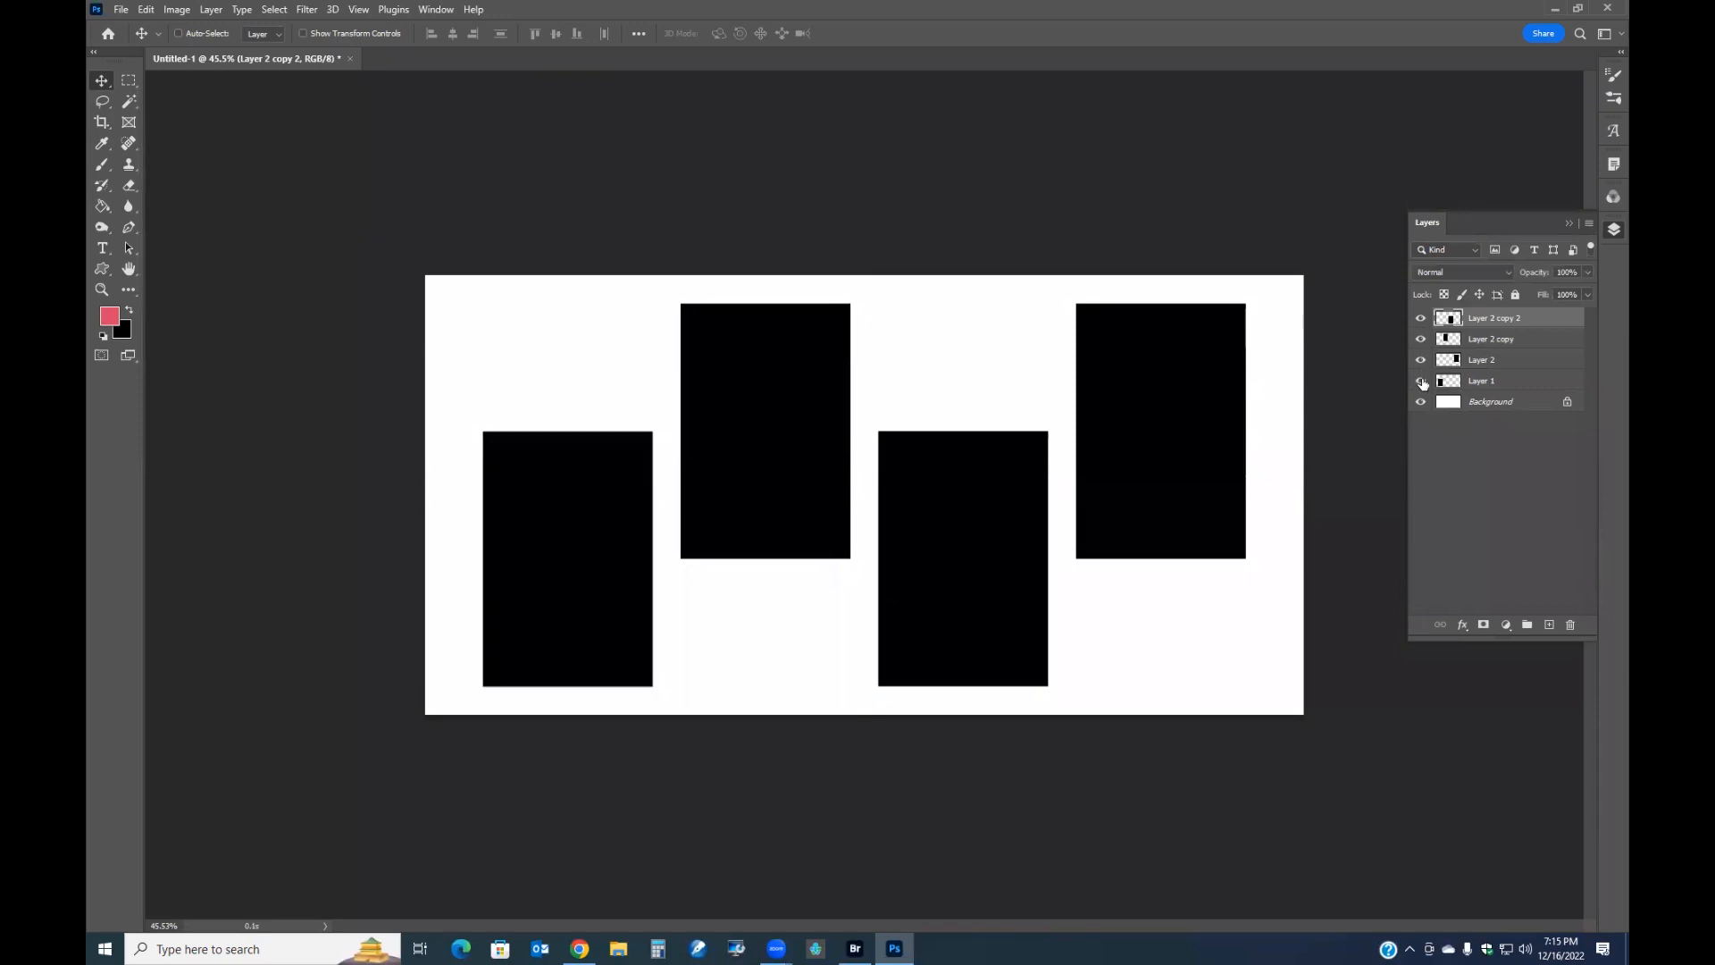
left_click(1491, 383, "ctrl")
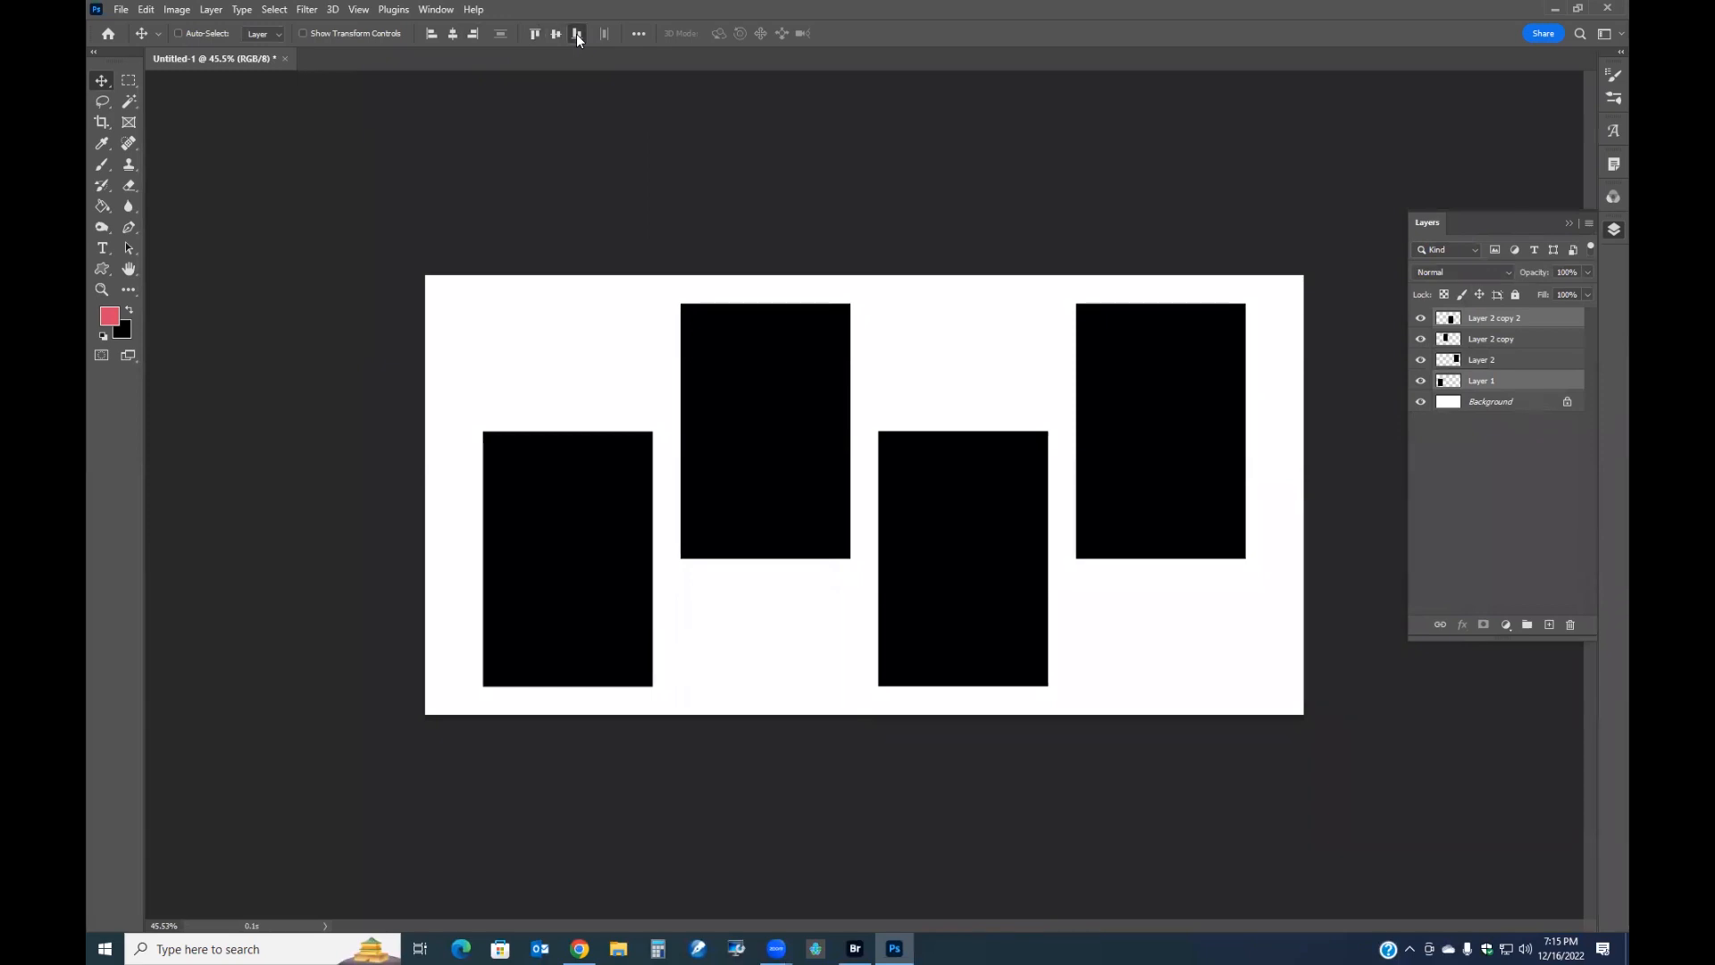
Raise the leftmost rectangle slightly, select its layer with Layer 2 copy 2 and align their bottom edges
left_click(1441, 379)
left_click_drag(567, 463, 566, 441)
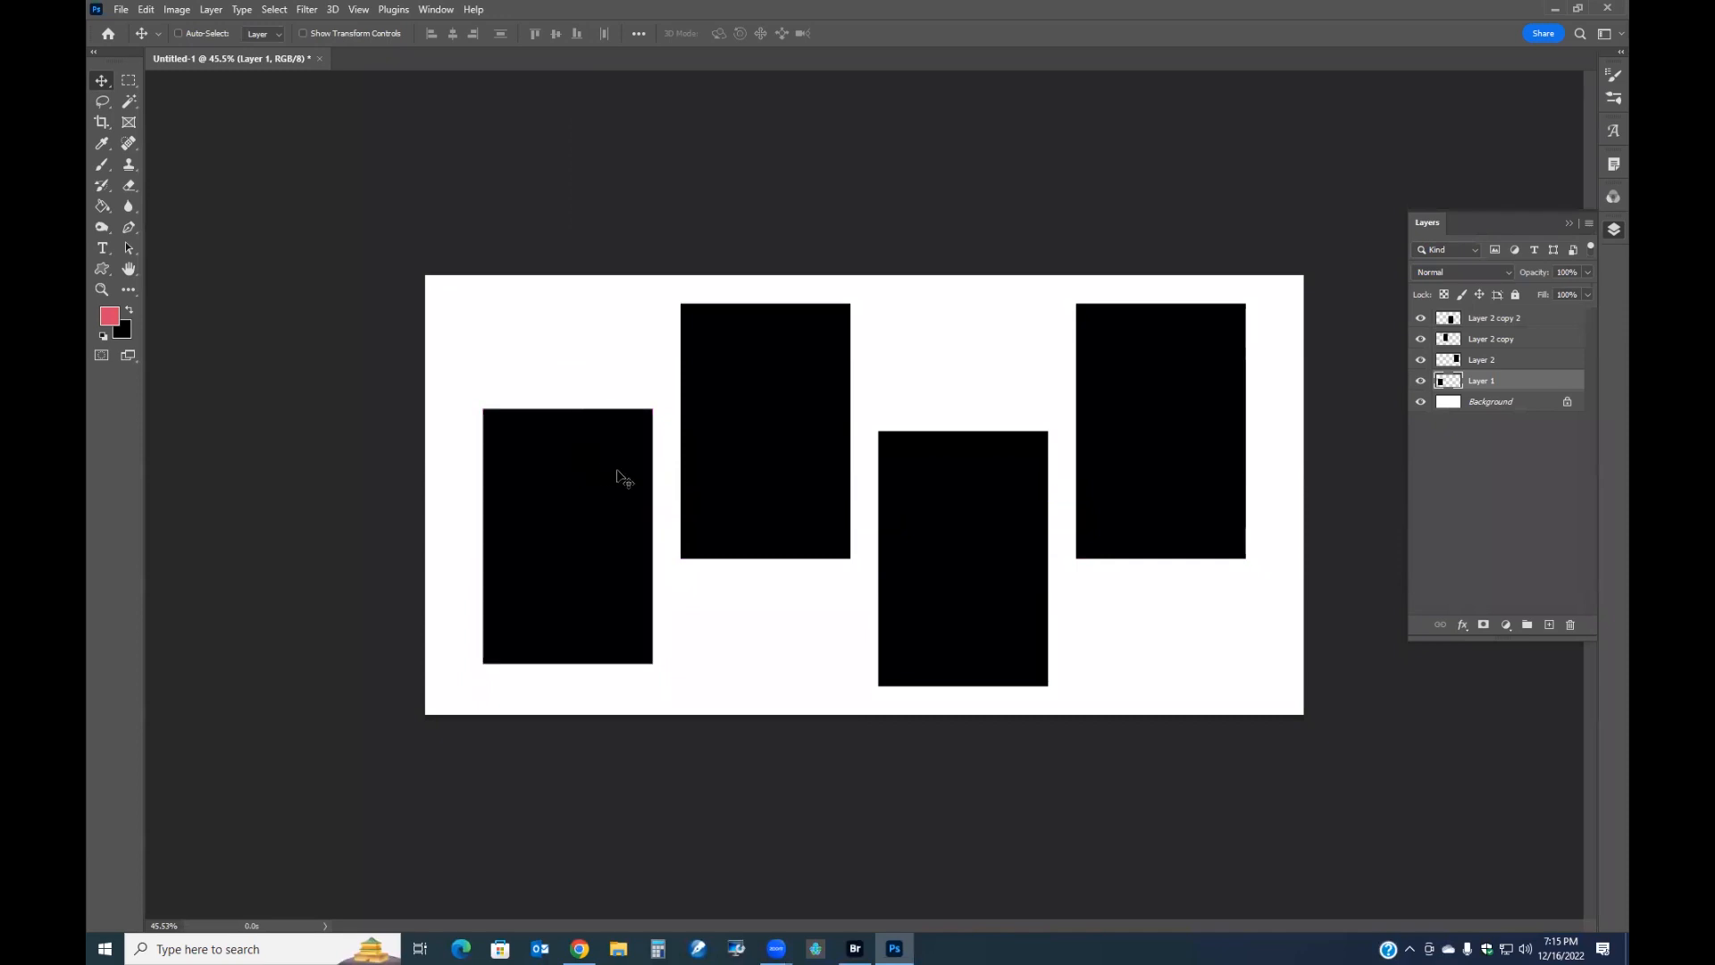
left_click(1479, 321, "ctrl")
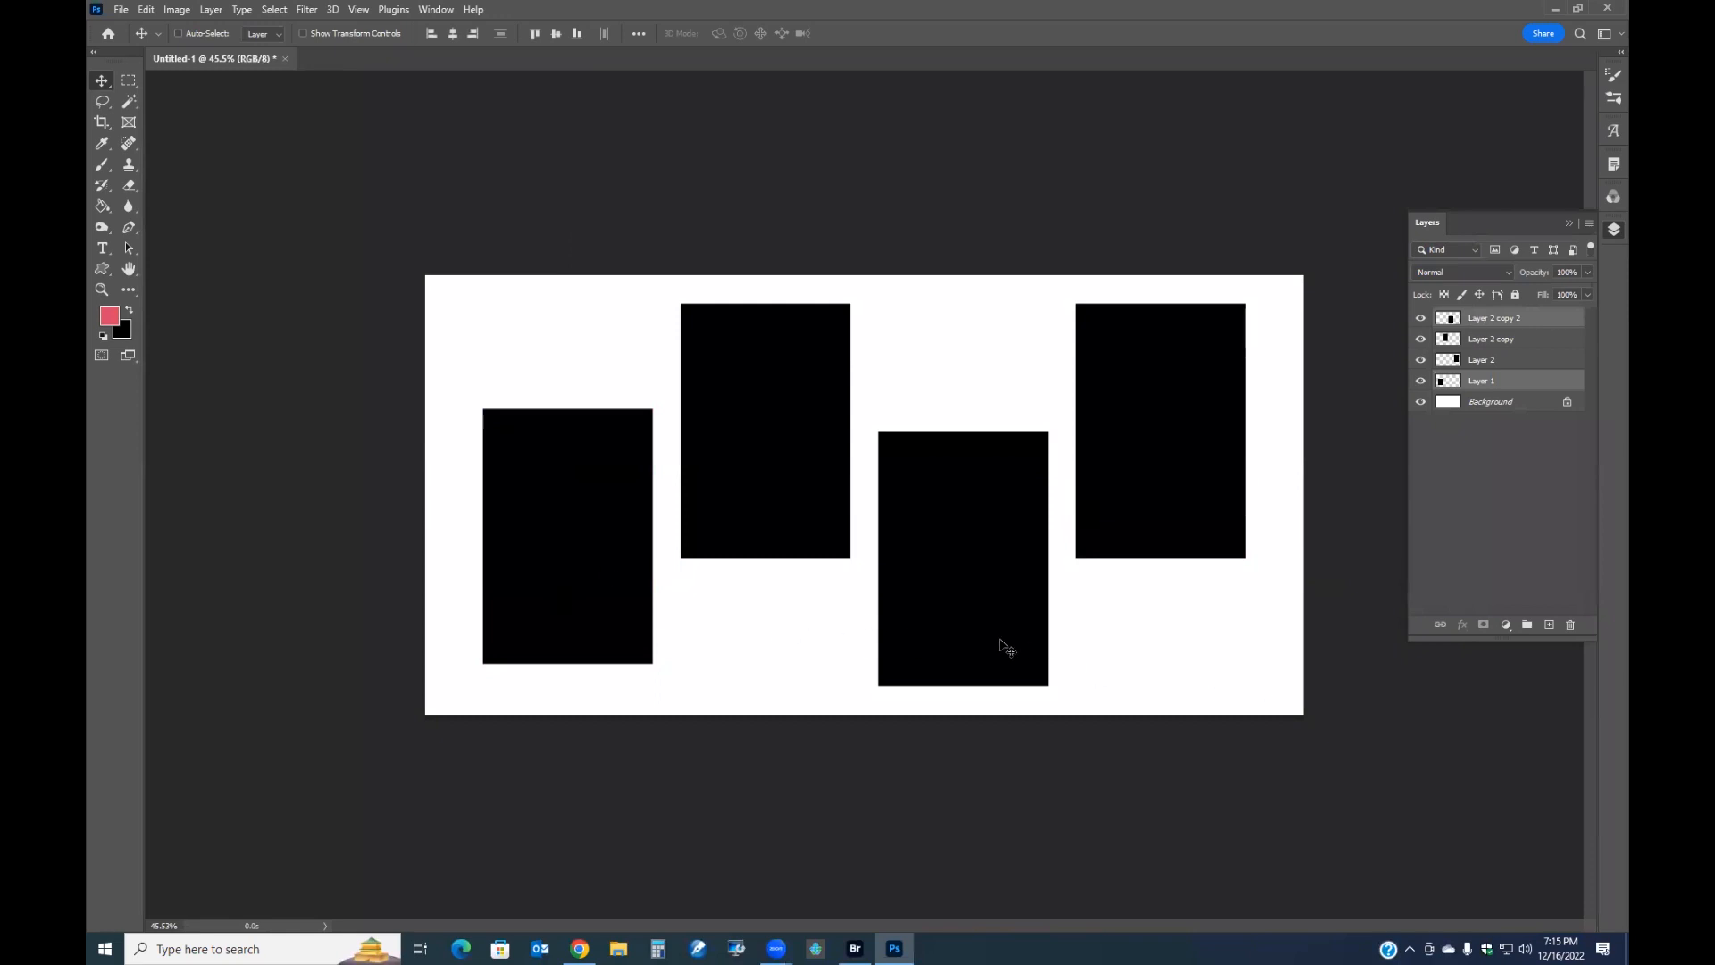
left_click(576, 34)
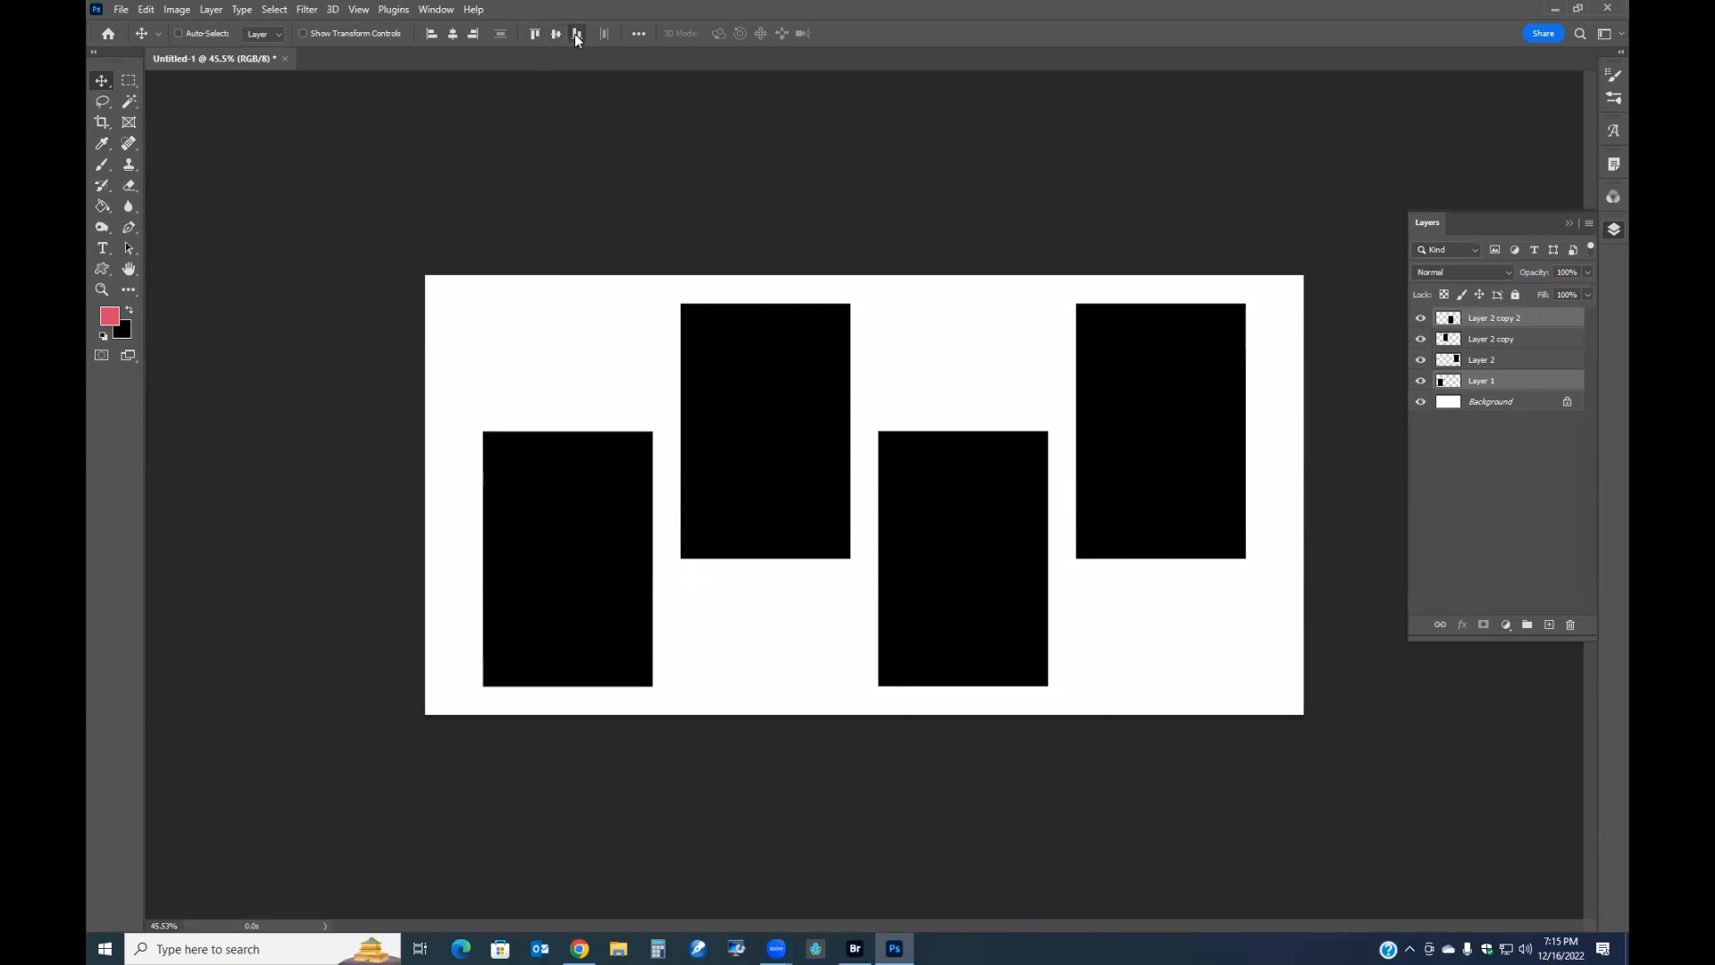
Lower the Layer 2 copy rectangle slightly, select its layer together with Layer 2 and align the top edges of both upper rectangles
left_click(1438, 339)
left_click_drag(773, 387, 775, 412)
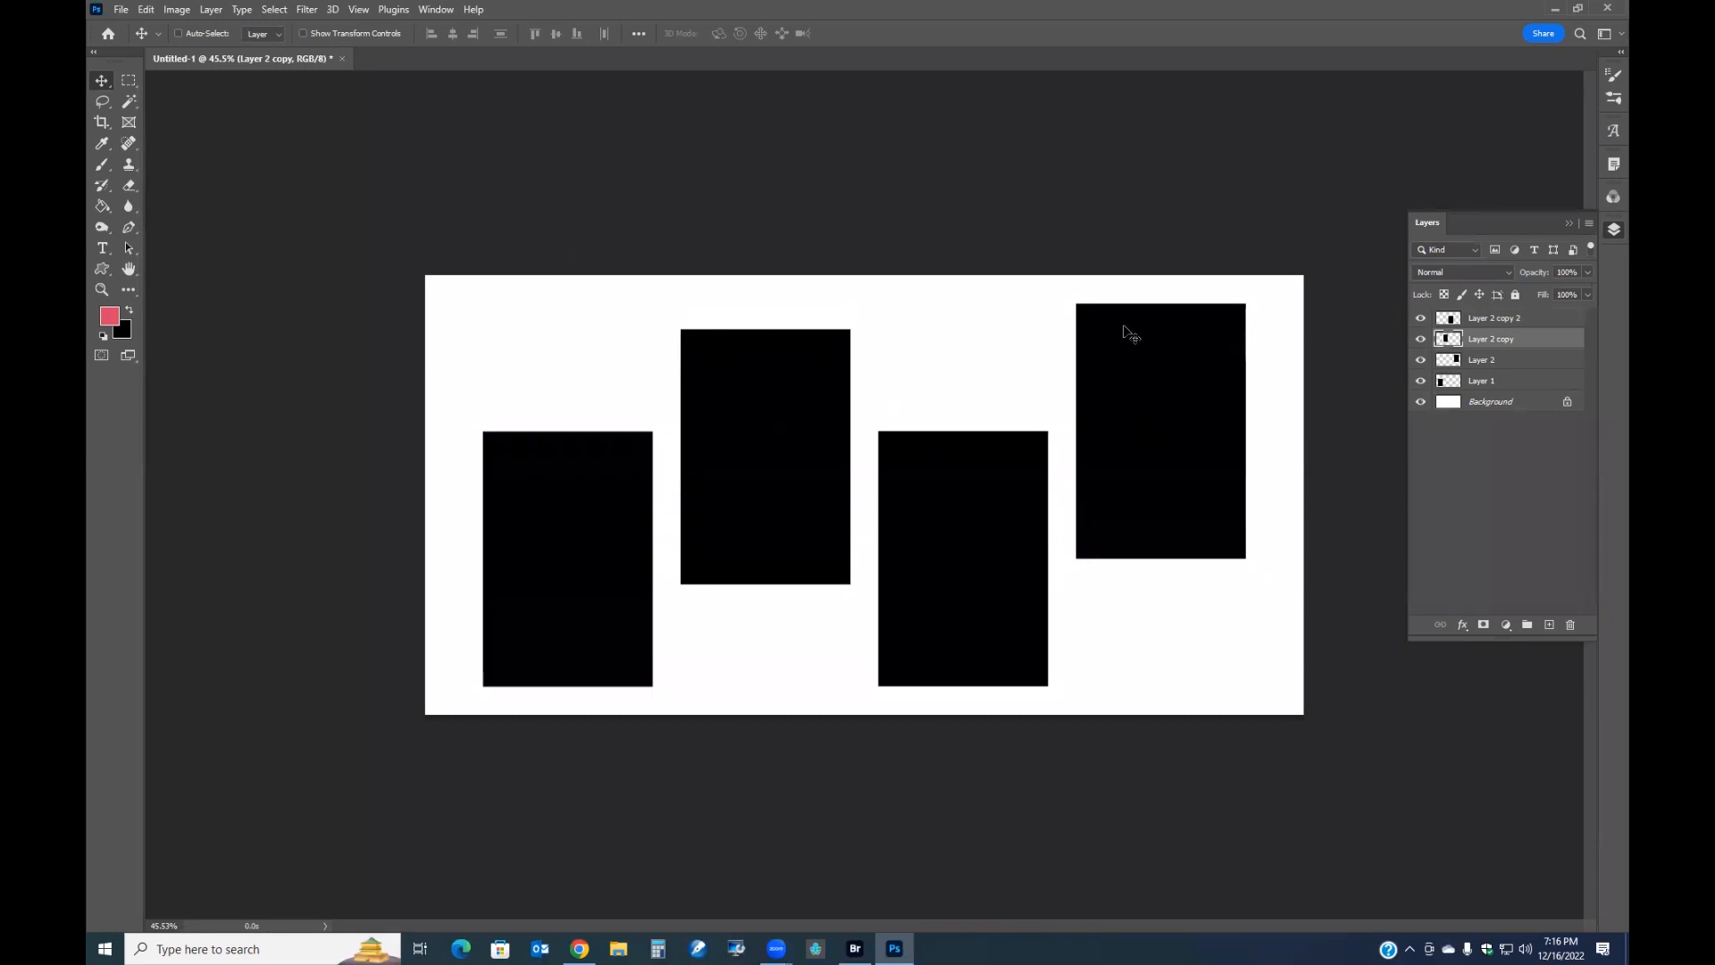
left_click(1479, 360, "shift")
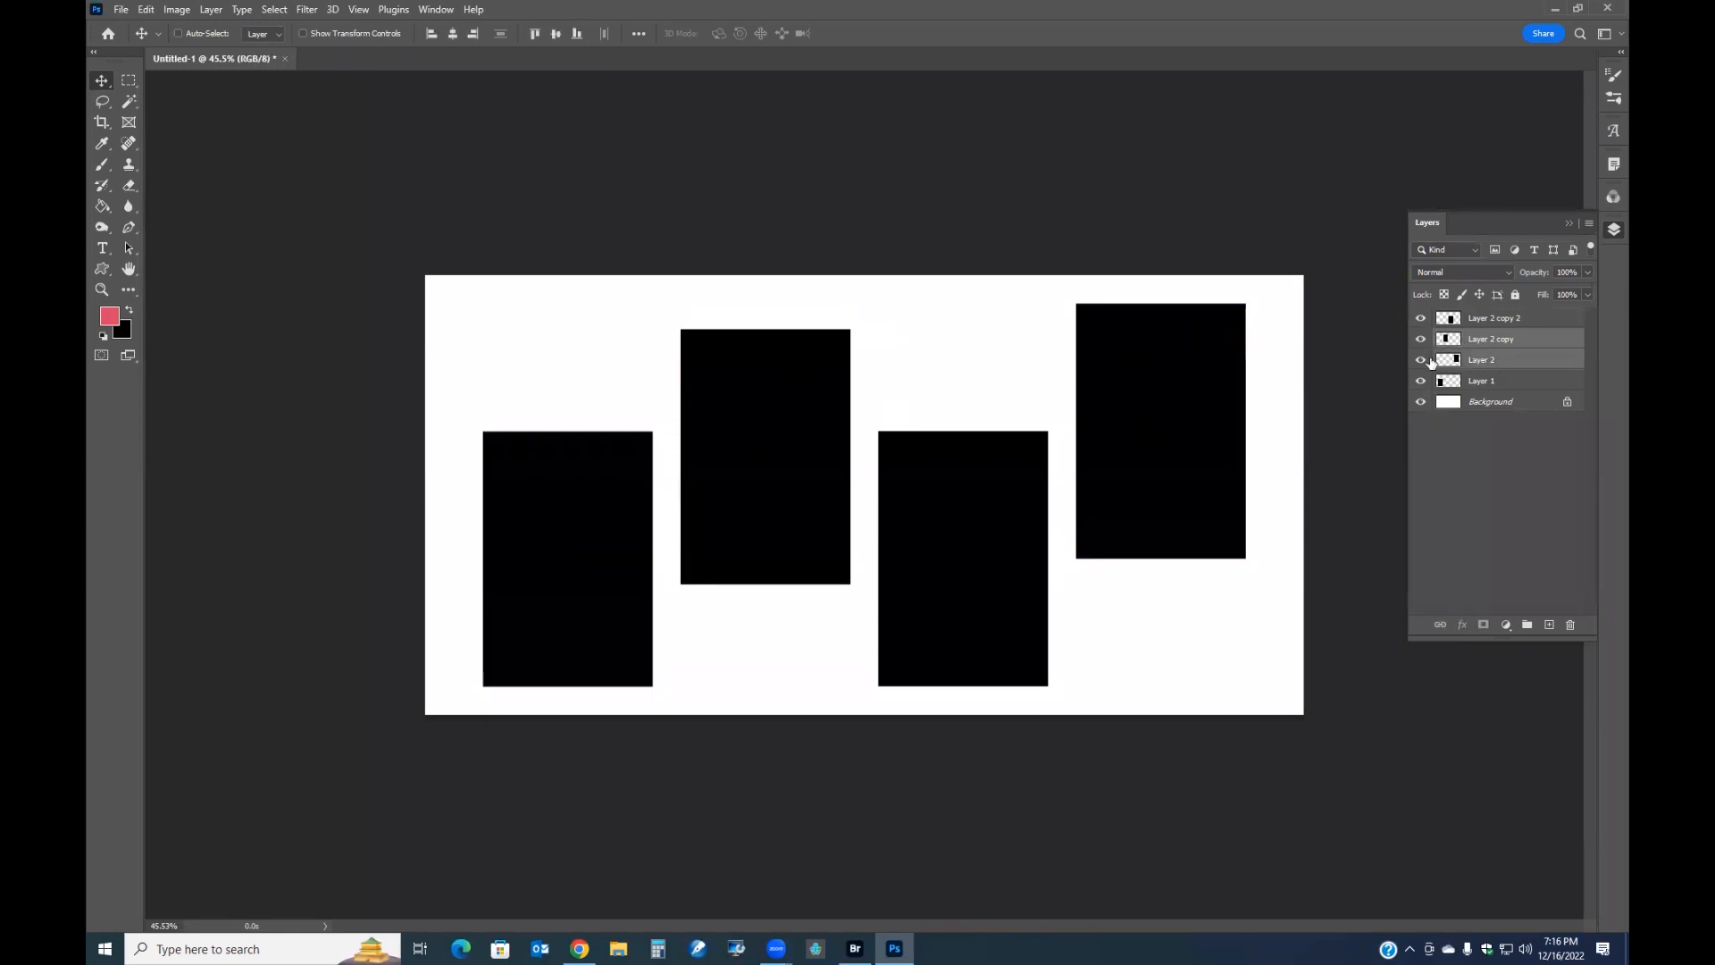
left_click(1421, 339)
left_click(1420, 339)
left_click(1420, 340)
left_click(1420, 339)
left_click(536, 34)
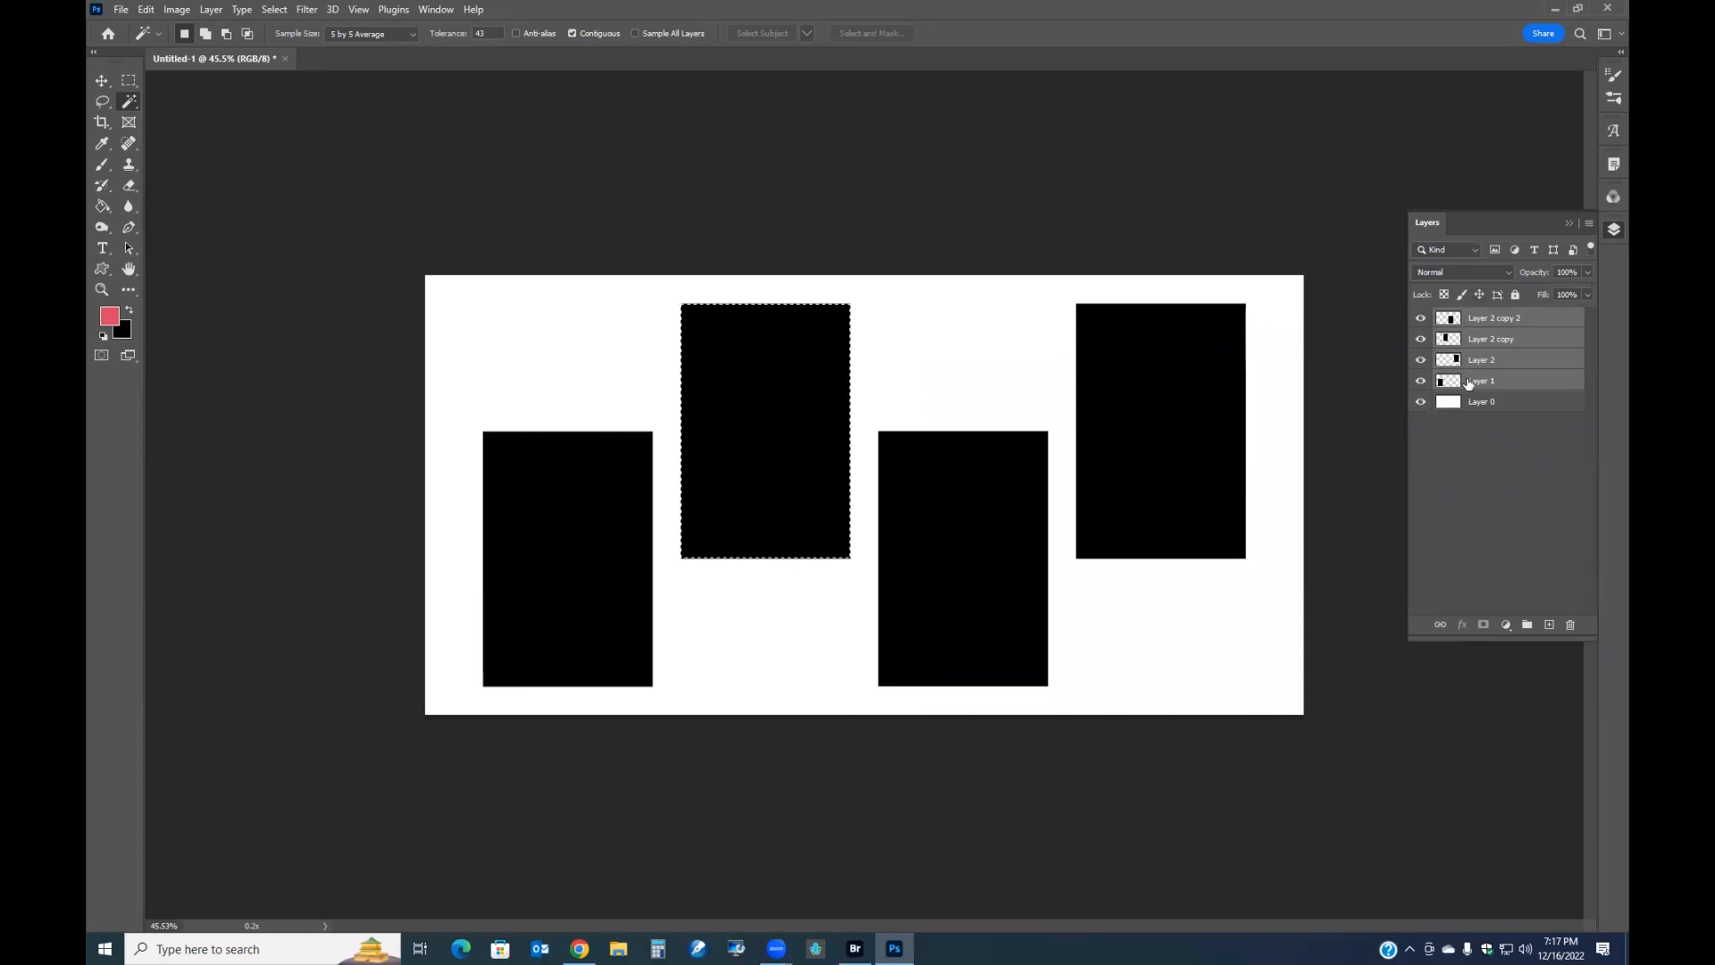
Merge the four selected rectangle layers into one and toggle the merged layer's visibility to check it
left_click(211, 11)
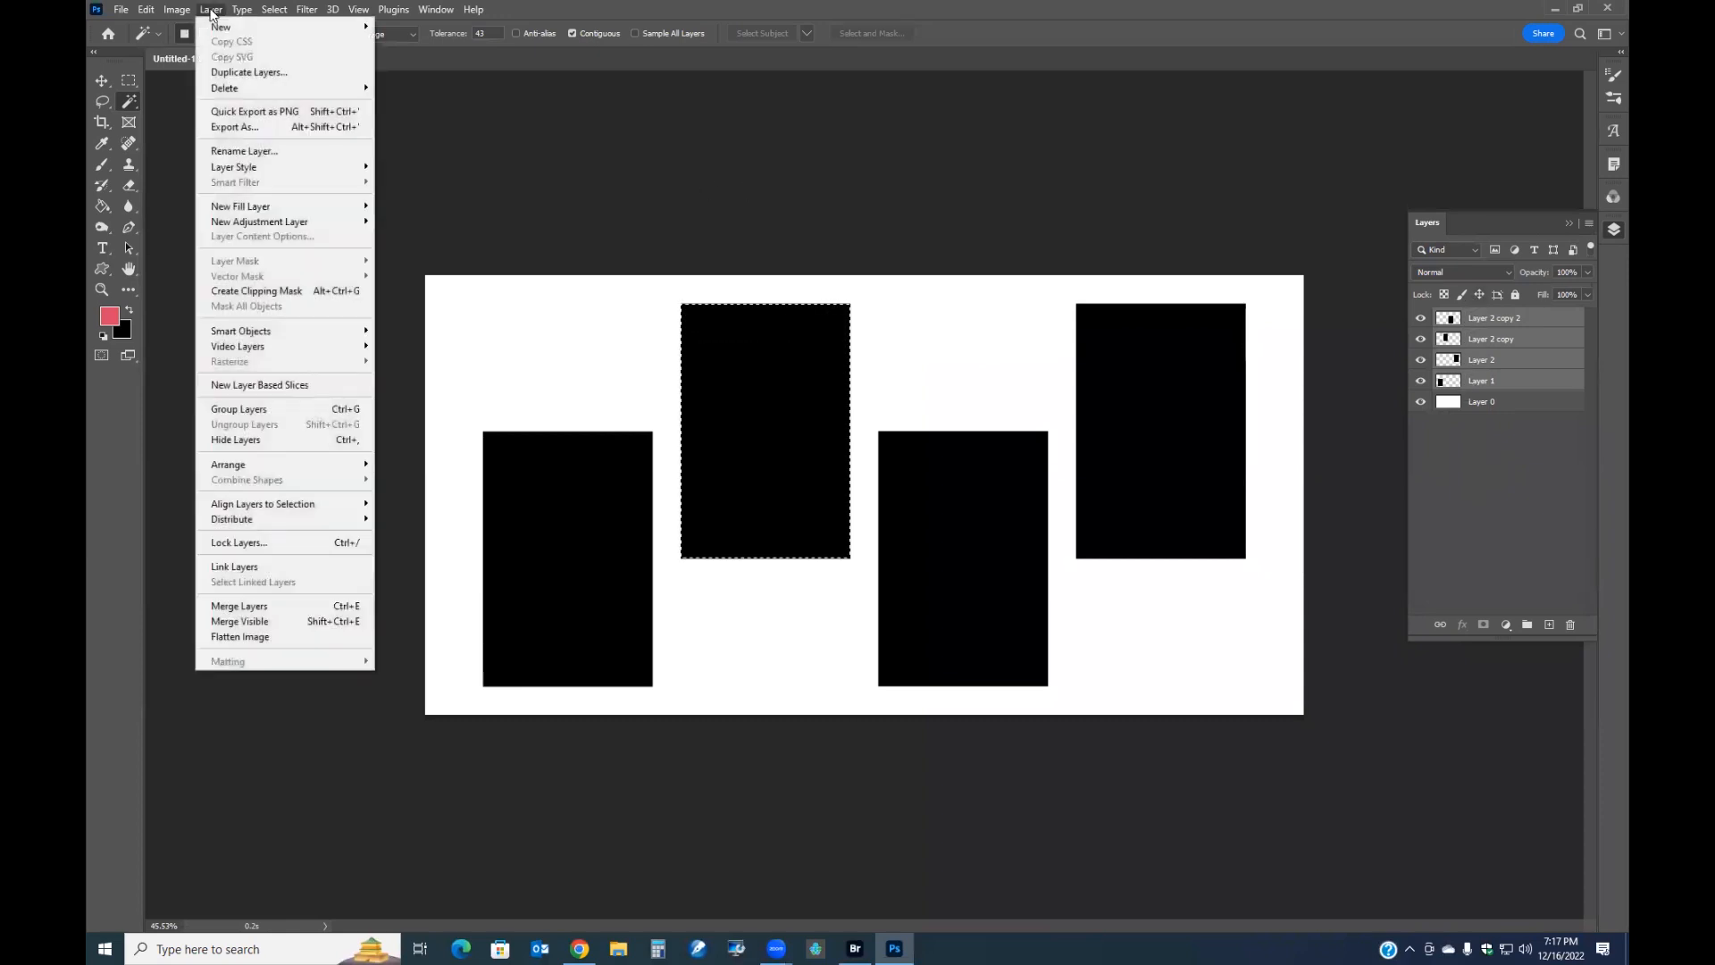
left_click(289, 612)
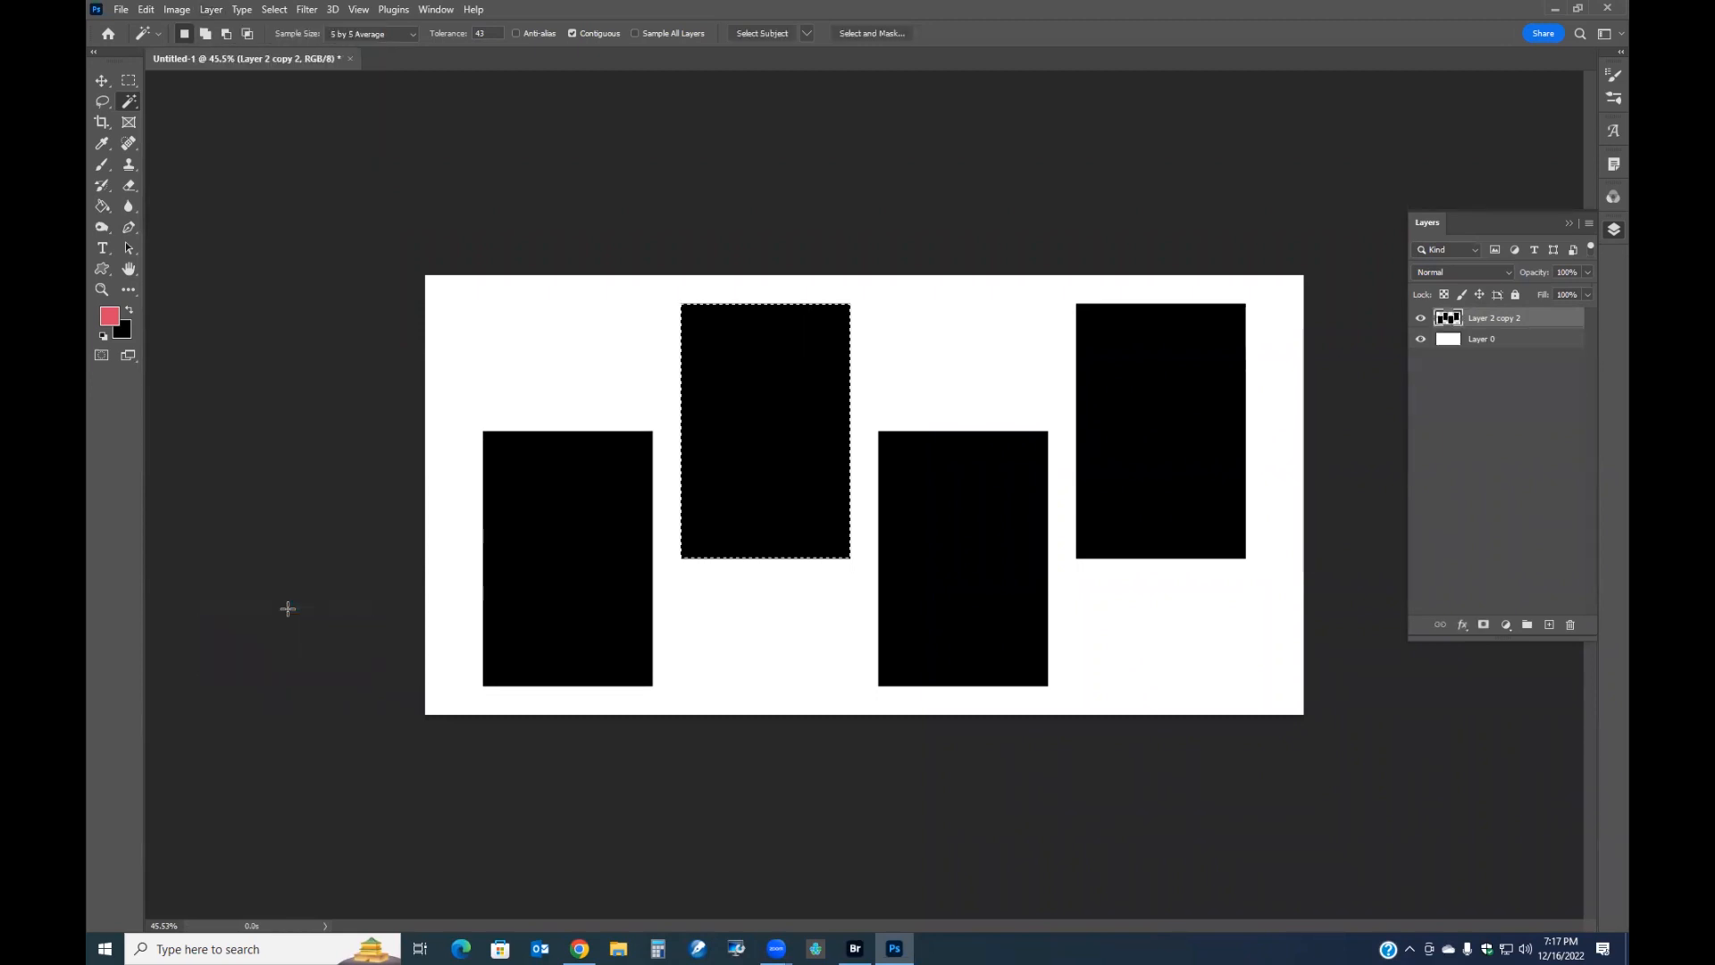
left_click(1420, 318)
left_click(1420, 318)
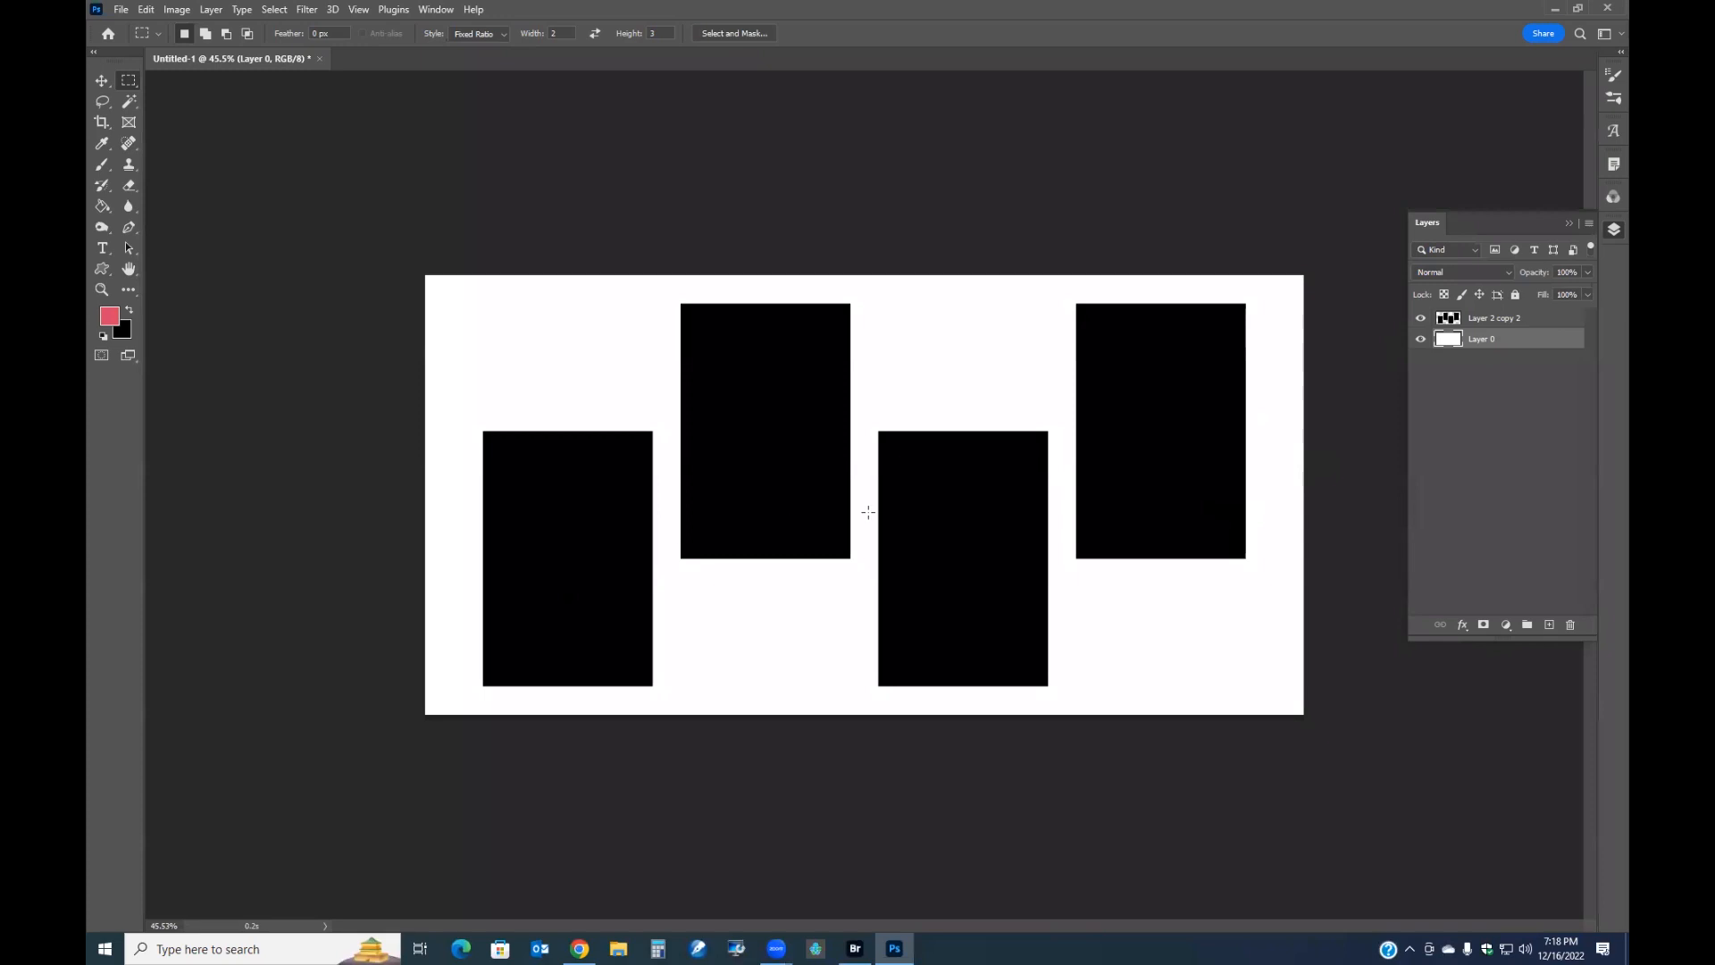
left_click(1420, 319)
left_click(1420, 319)
Switch from Layer 0 to the merged Layer 2 copy 2 and select the area around the four rectangles with the Magic Wand
left_click(129, 104)
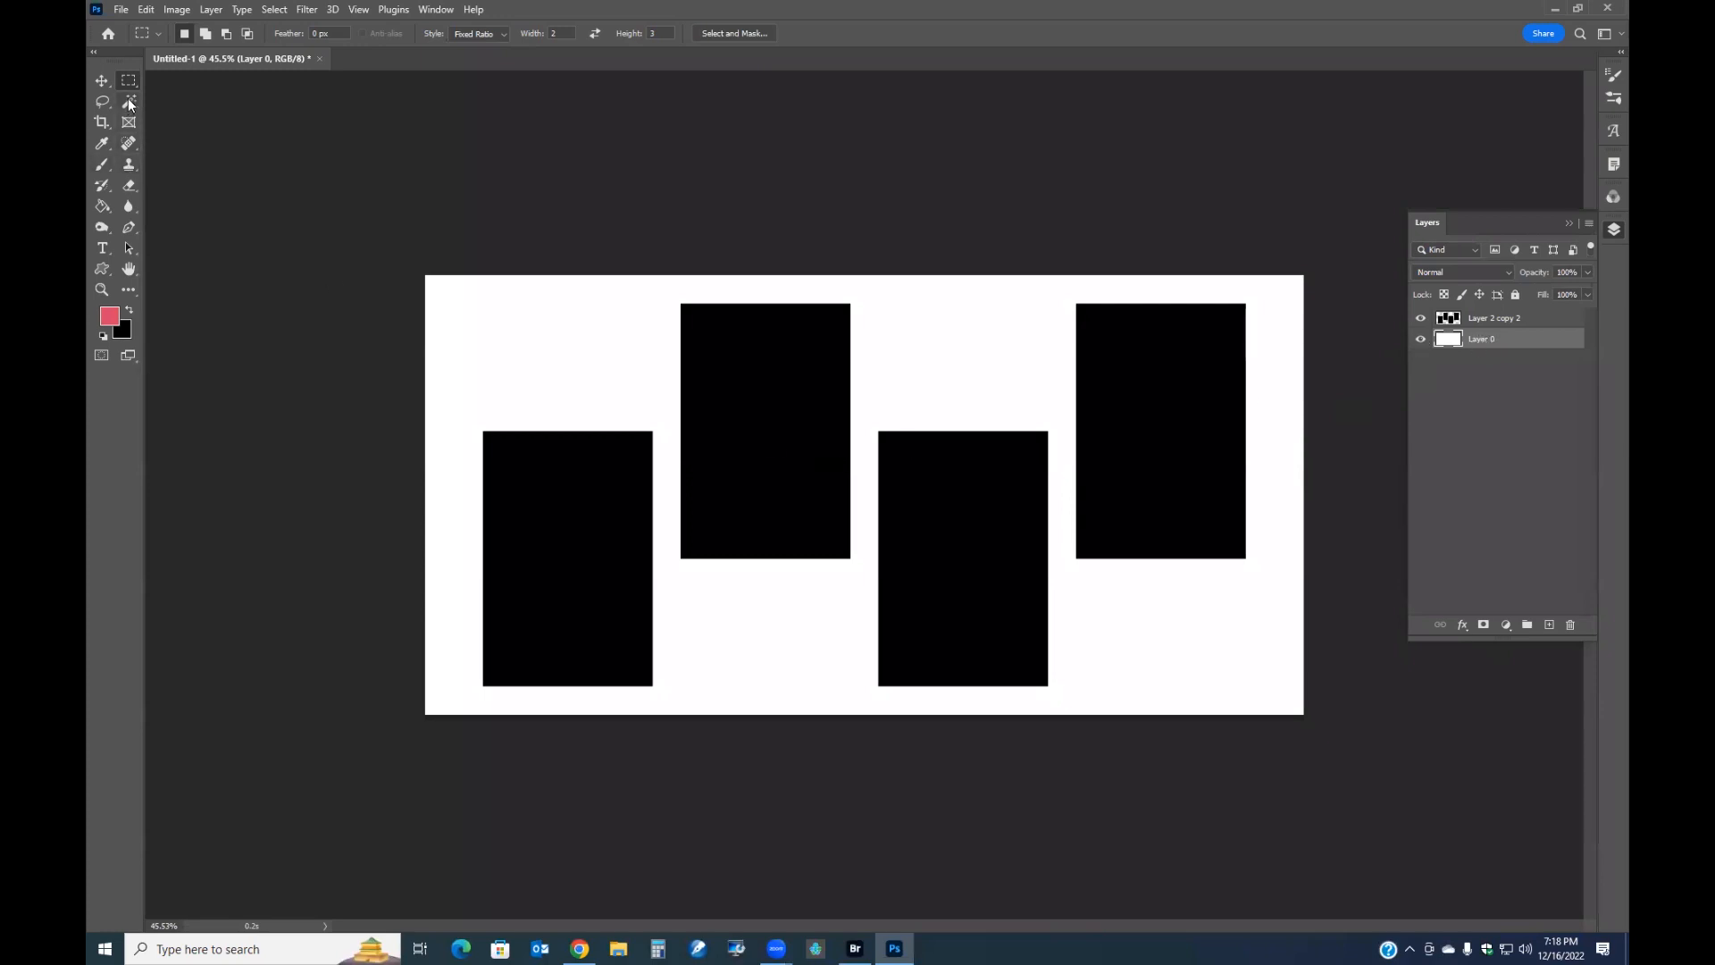
left_click(537, 365)
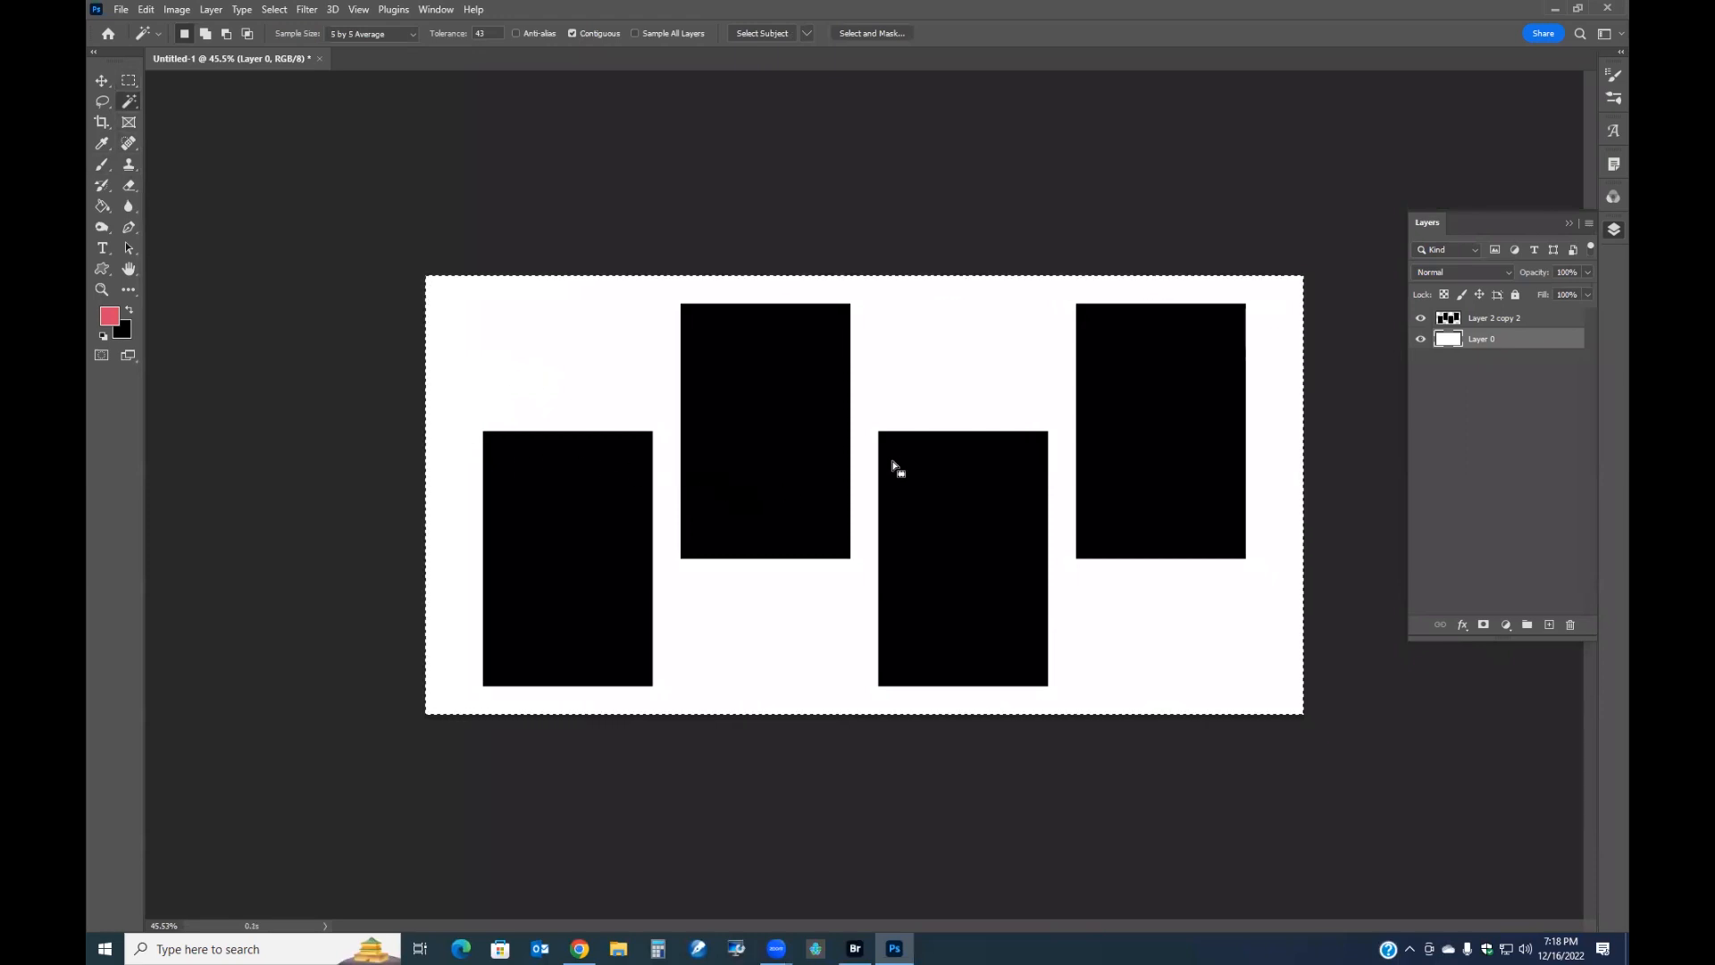
left_click(1484, 325)
key("ctrl+d")
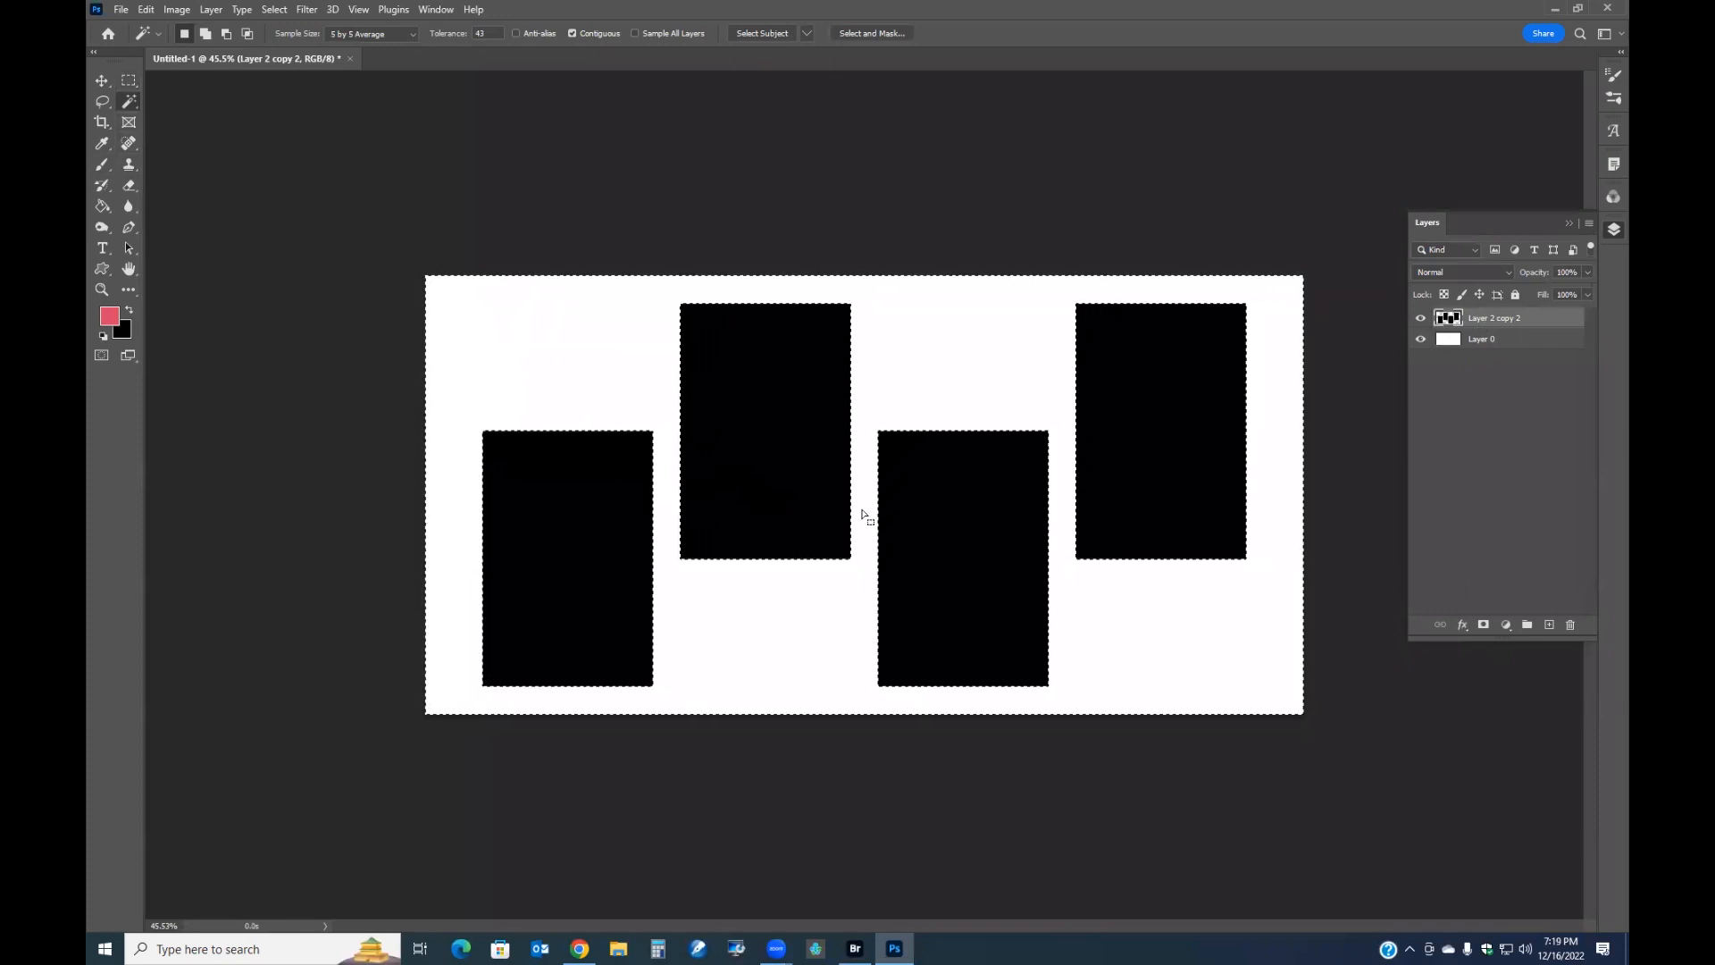
Hide and restore Layer 0 to check the selection, and invert it so the four rectangles are selected
left_click(1420, 340)
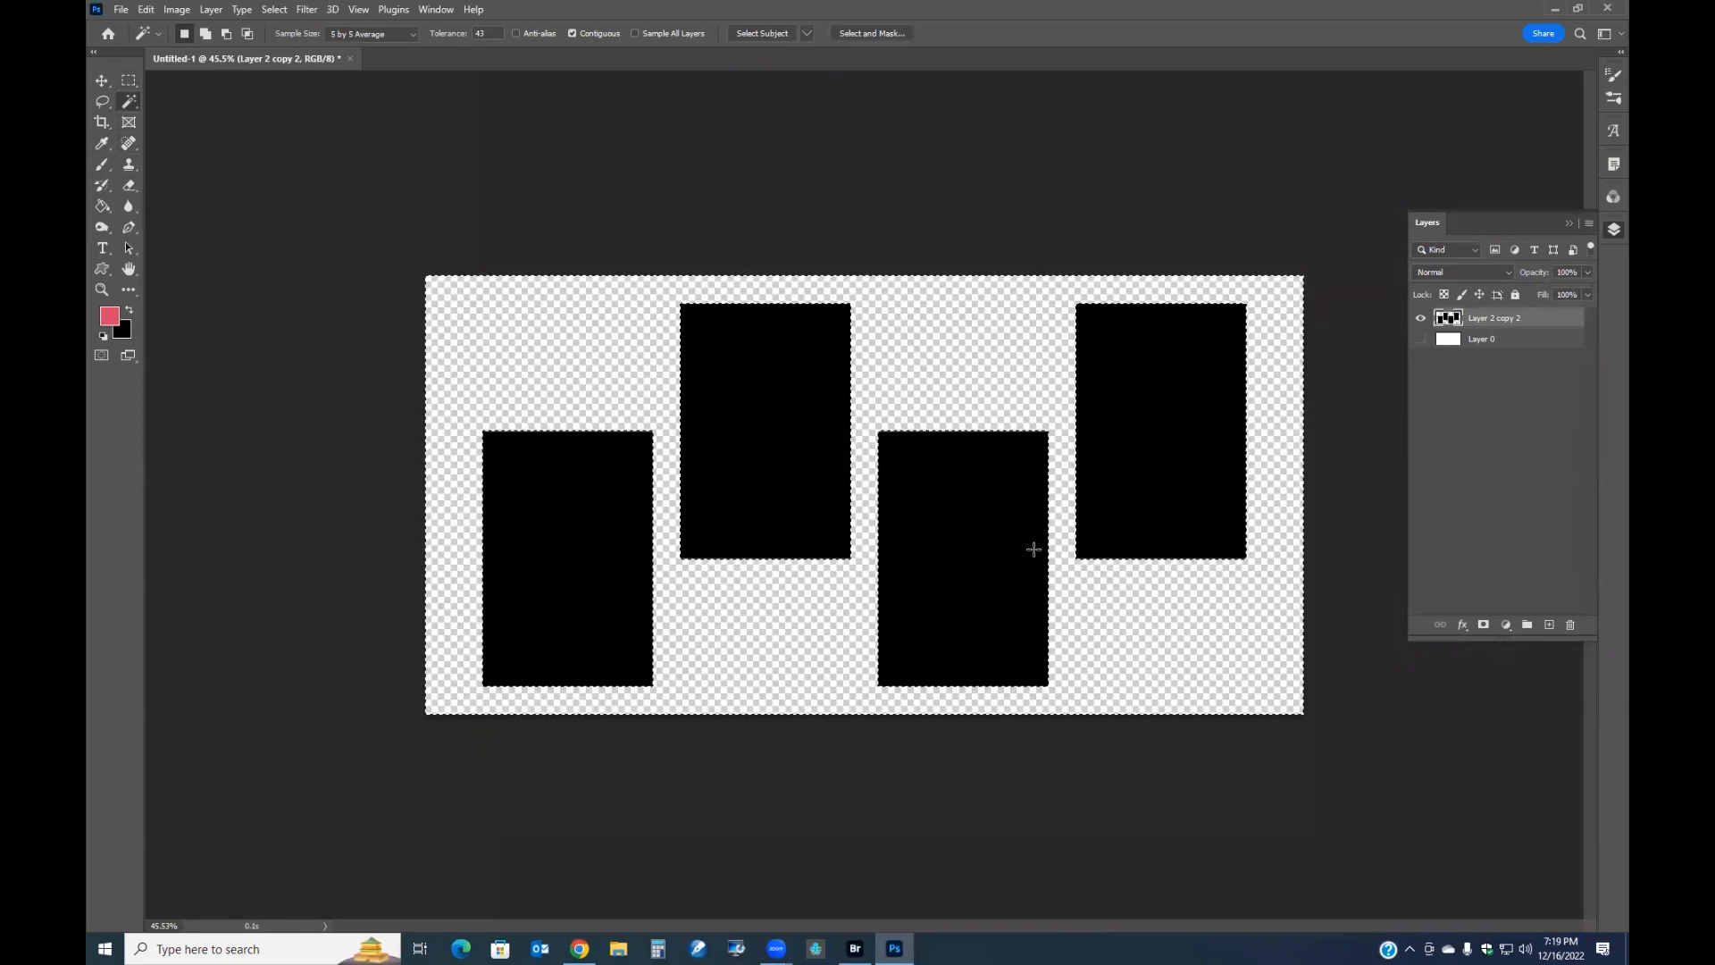
left_click(1421, 340)
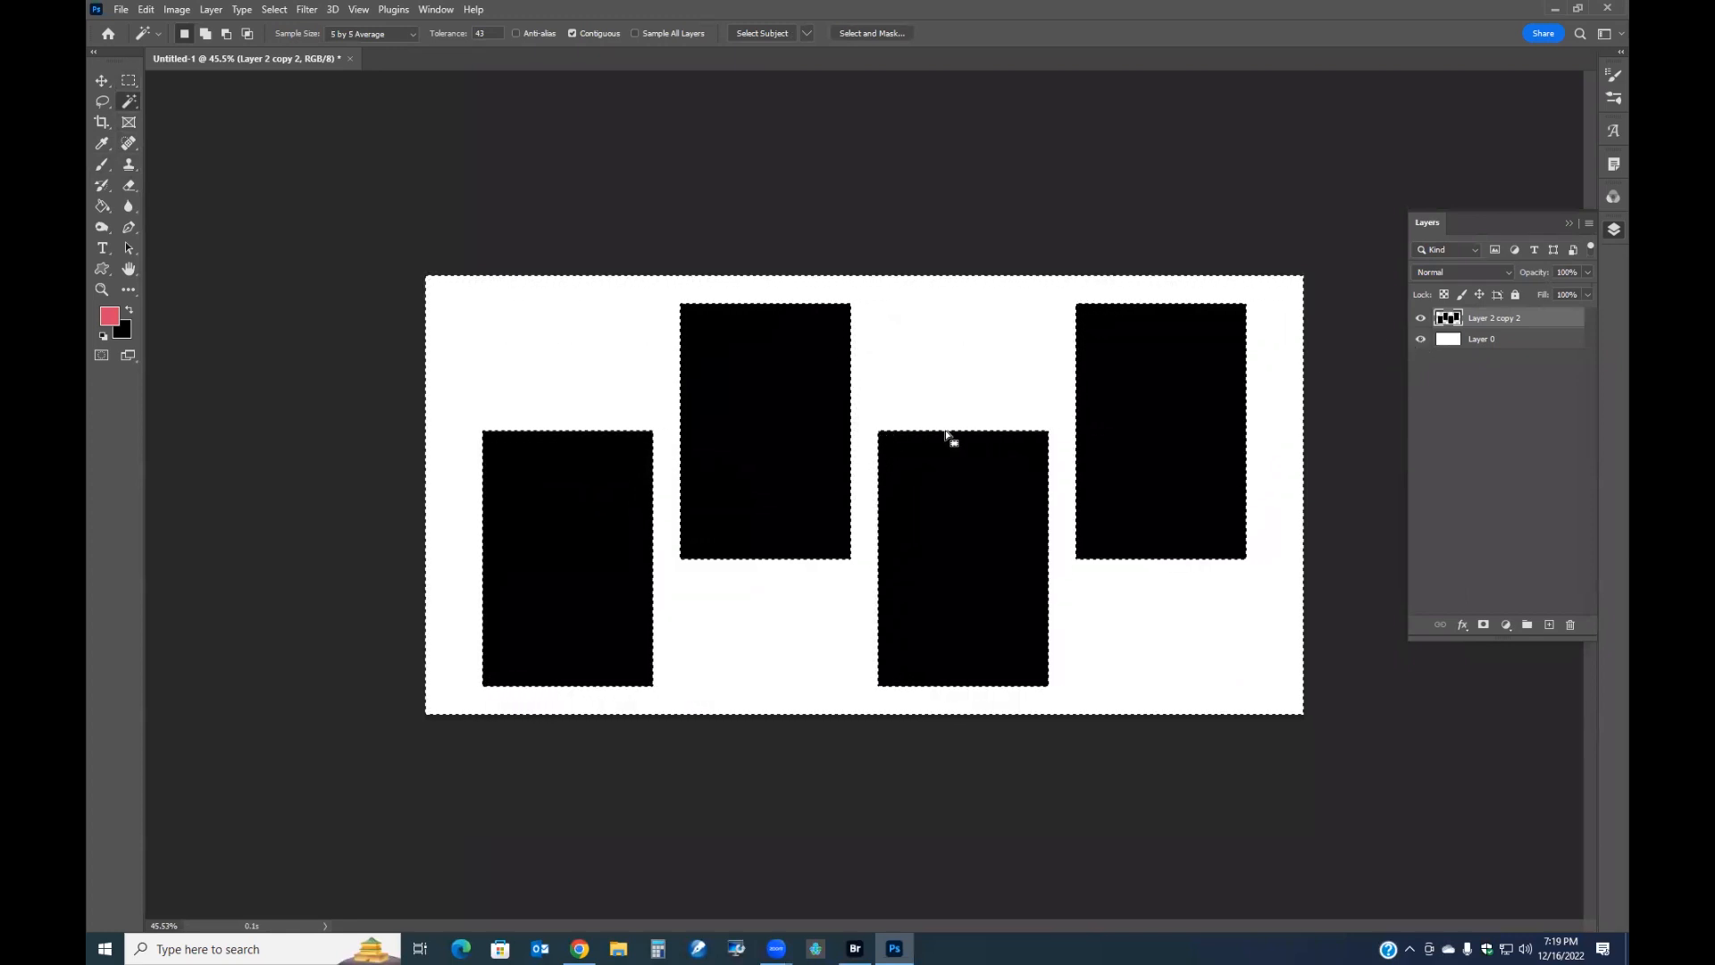
right_click(810, 444)
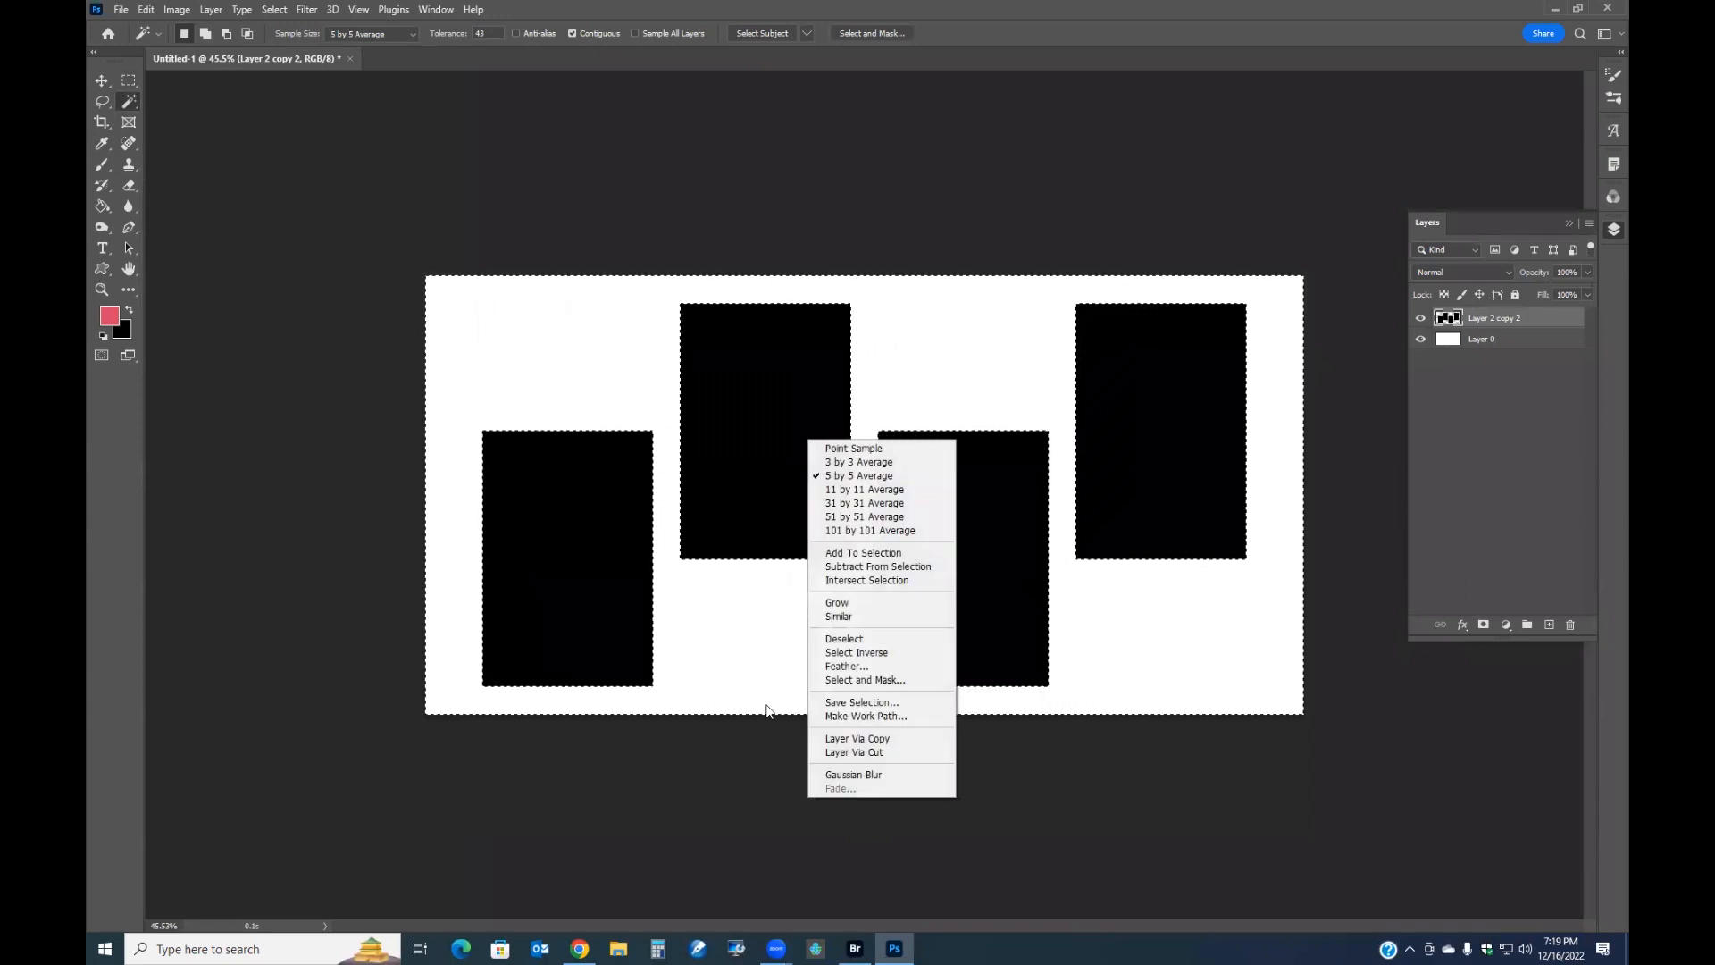
left_click(835, 652)
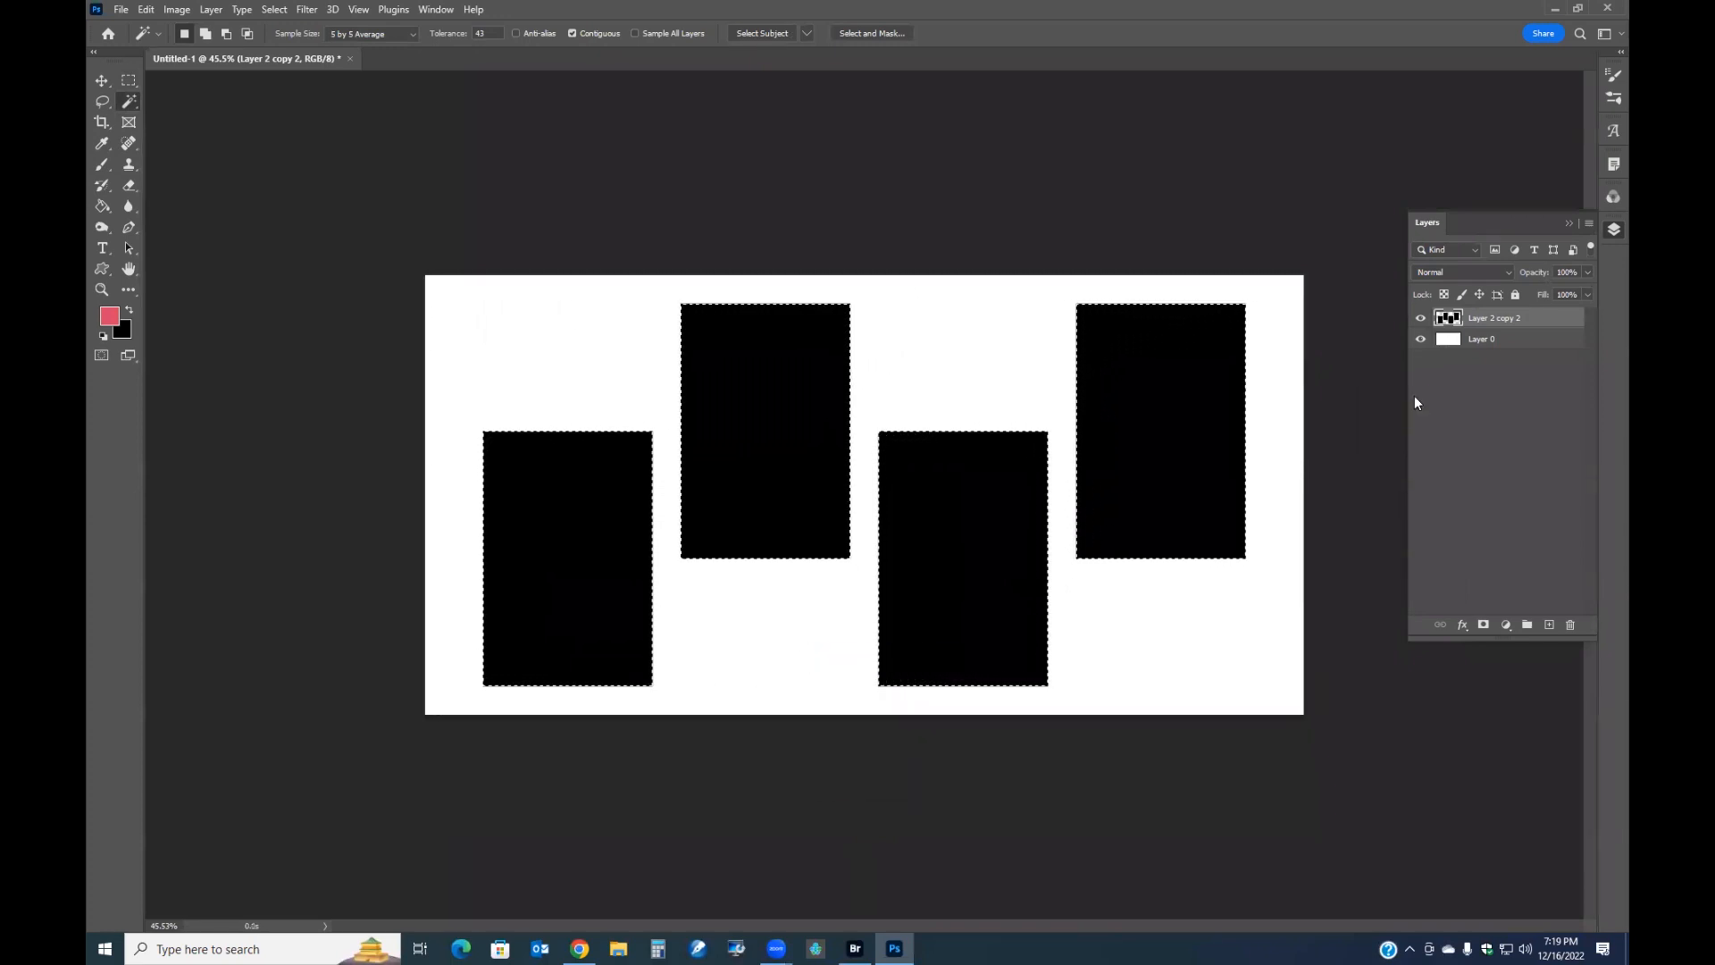
Hide the merged rectangles layer, delete the selected four areas from Layer 0 and clear the selection
left_click(1420, 318)
left_click(1481, 340)
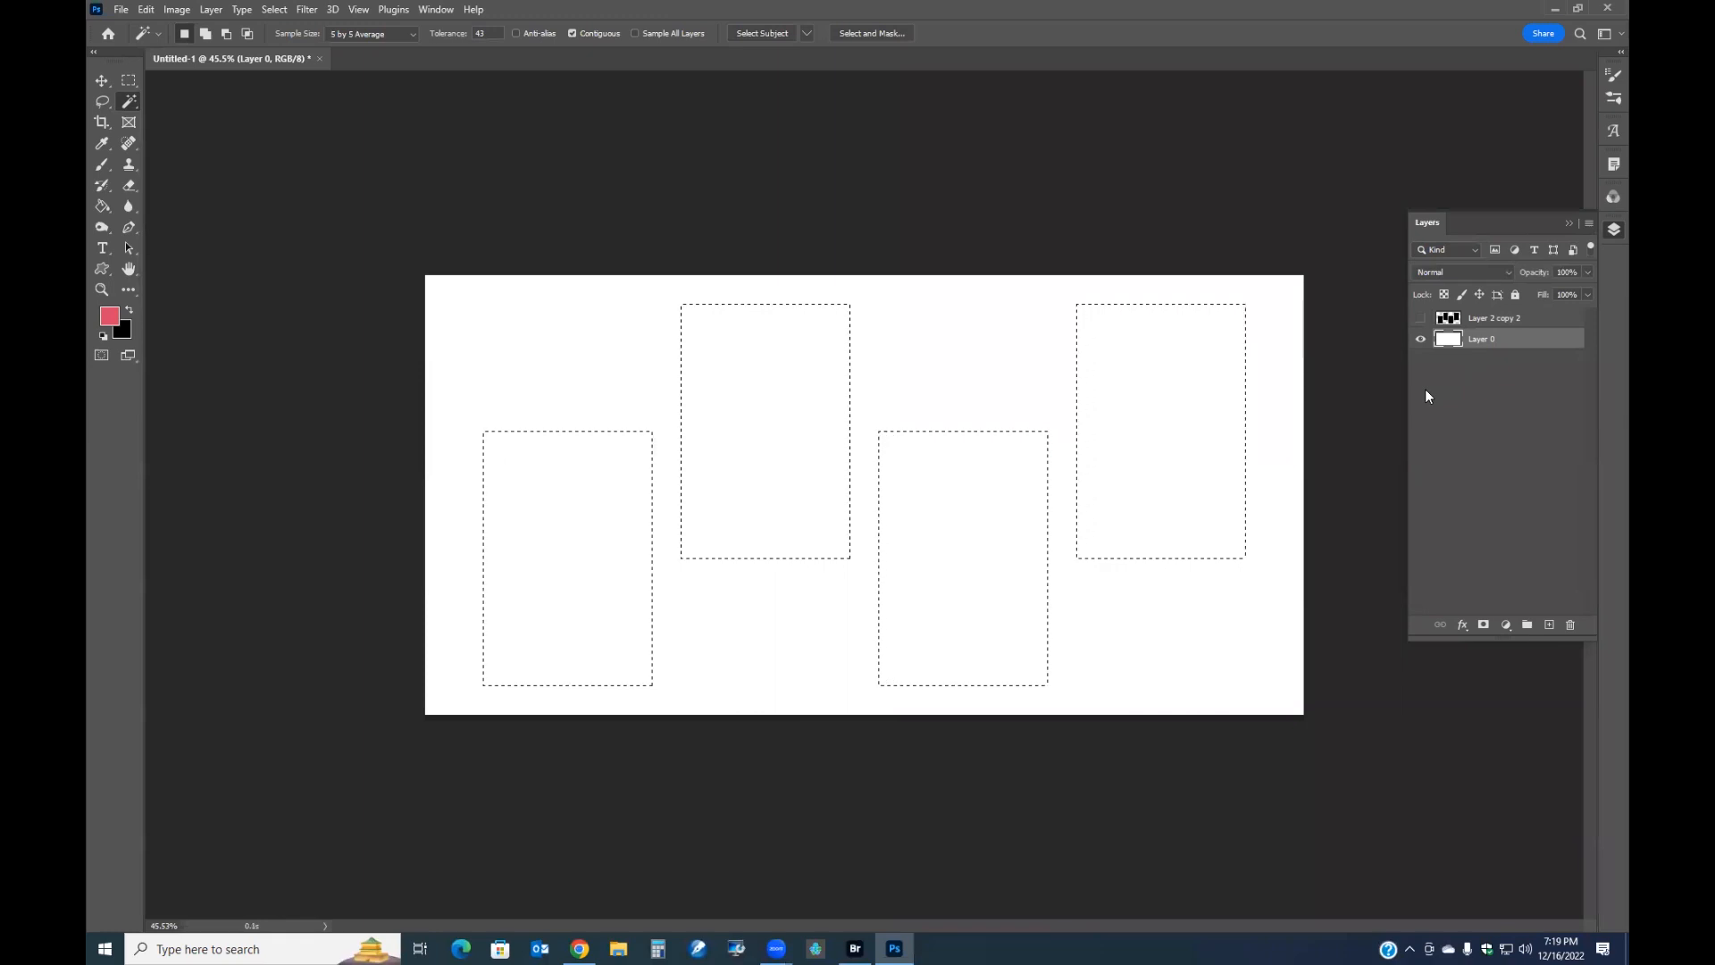
key("Delete")
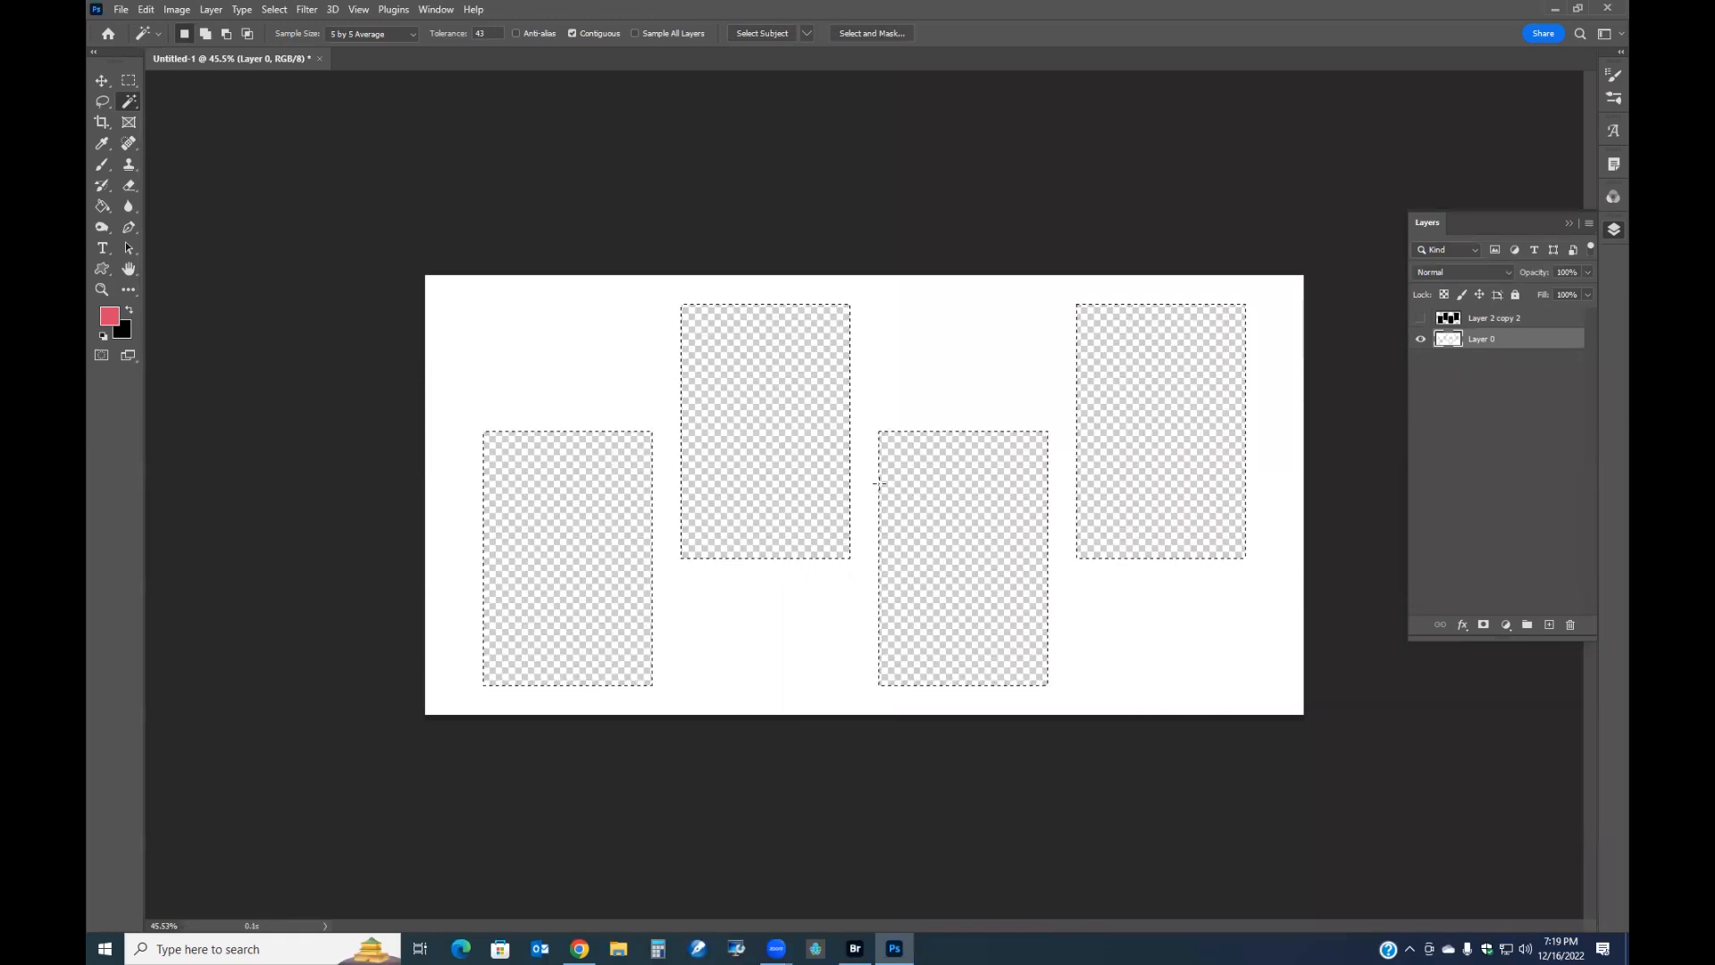
left_click(128, 80)
left_click(532, 352)
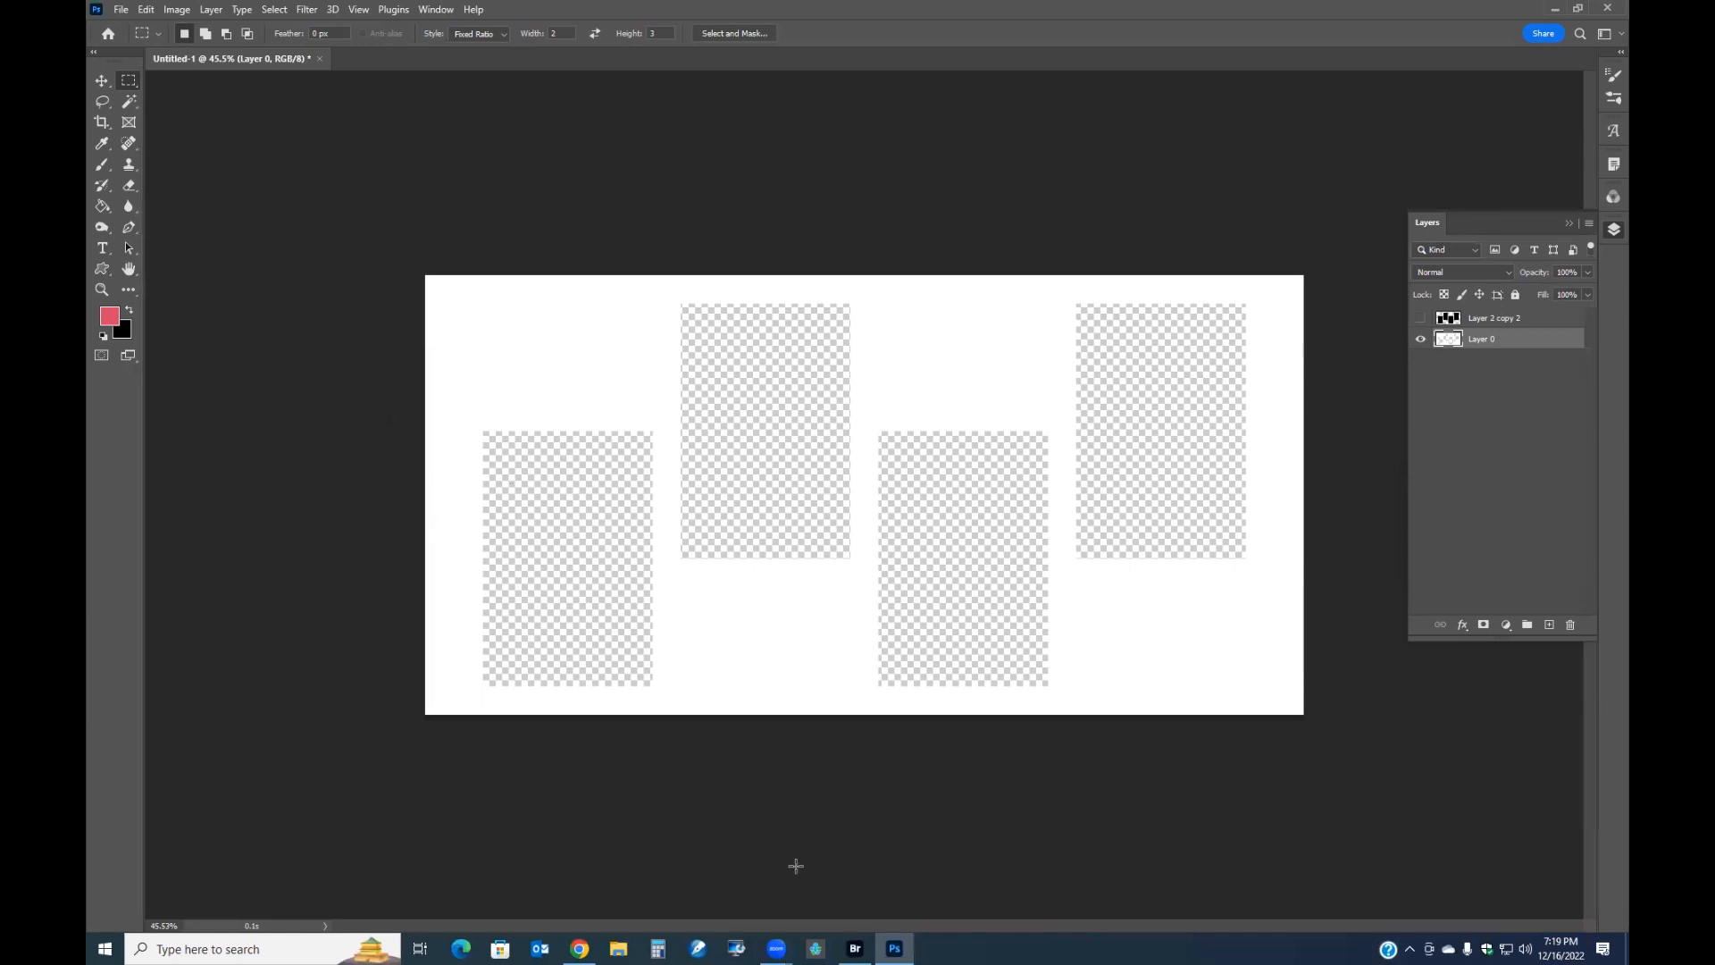
Switch to Adobe Bridge and open the lighthouse photo _MG_9546.tif in Photoshop
left_click(855, 949)
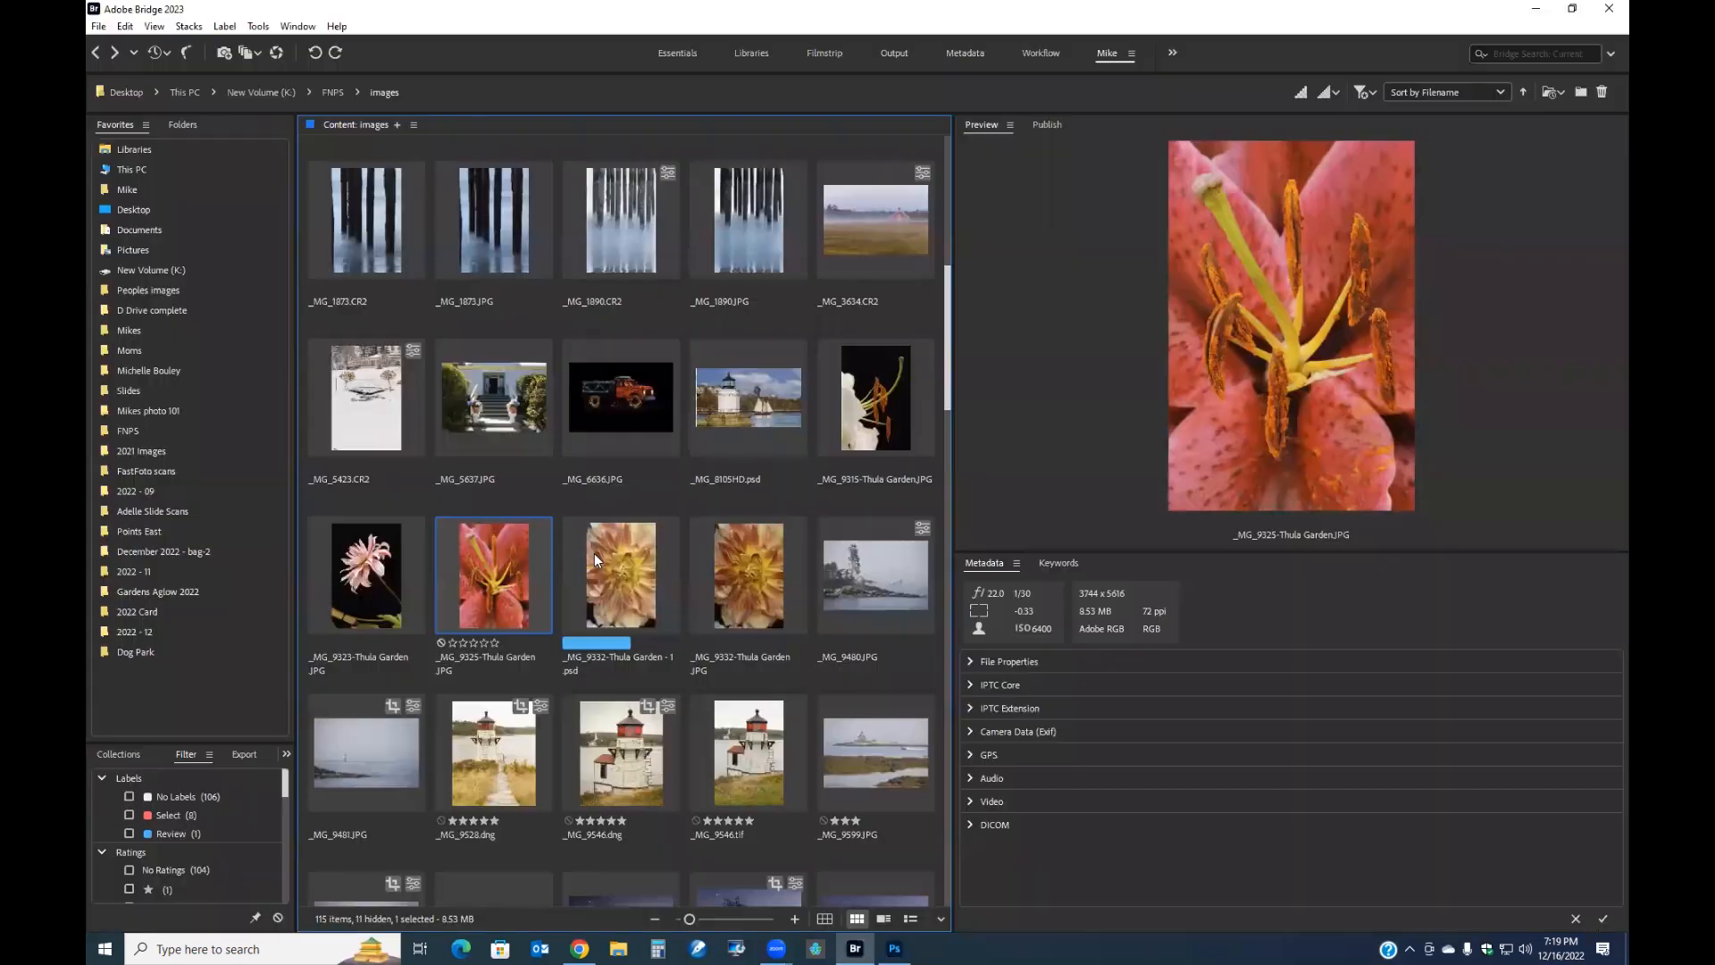
left_click(612, 569)
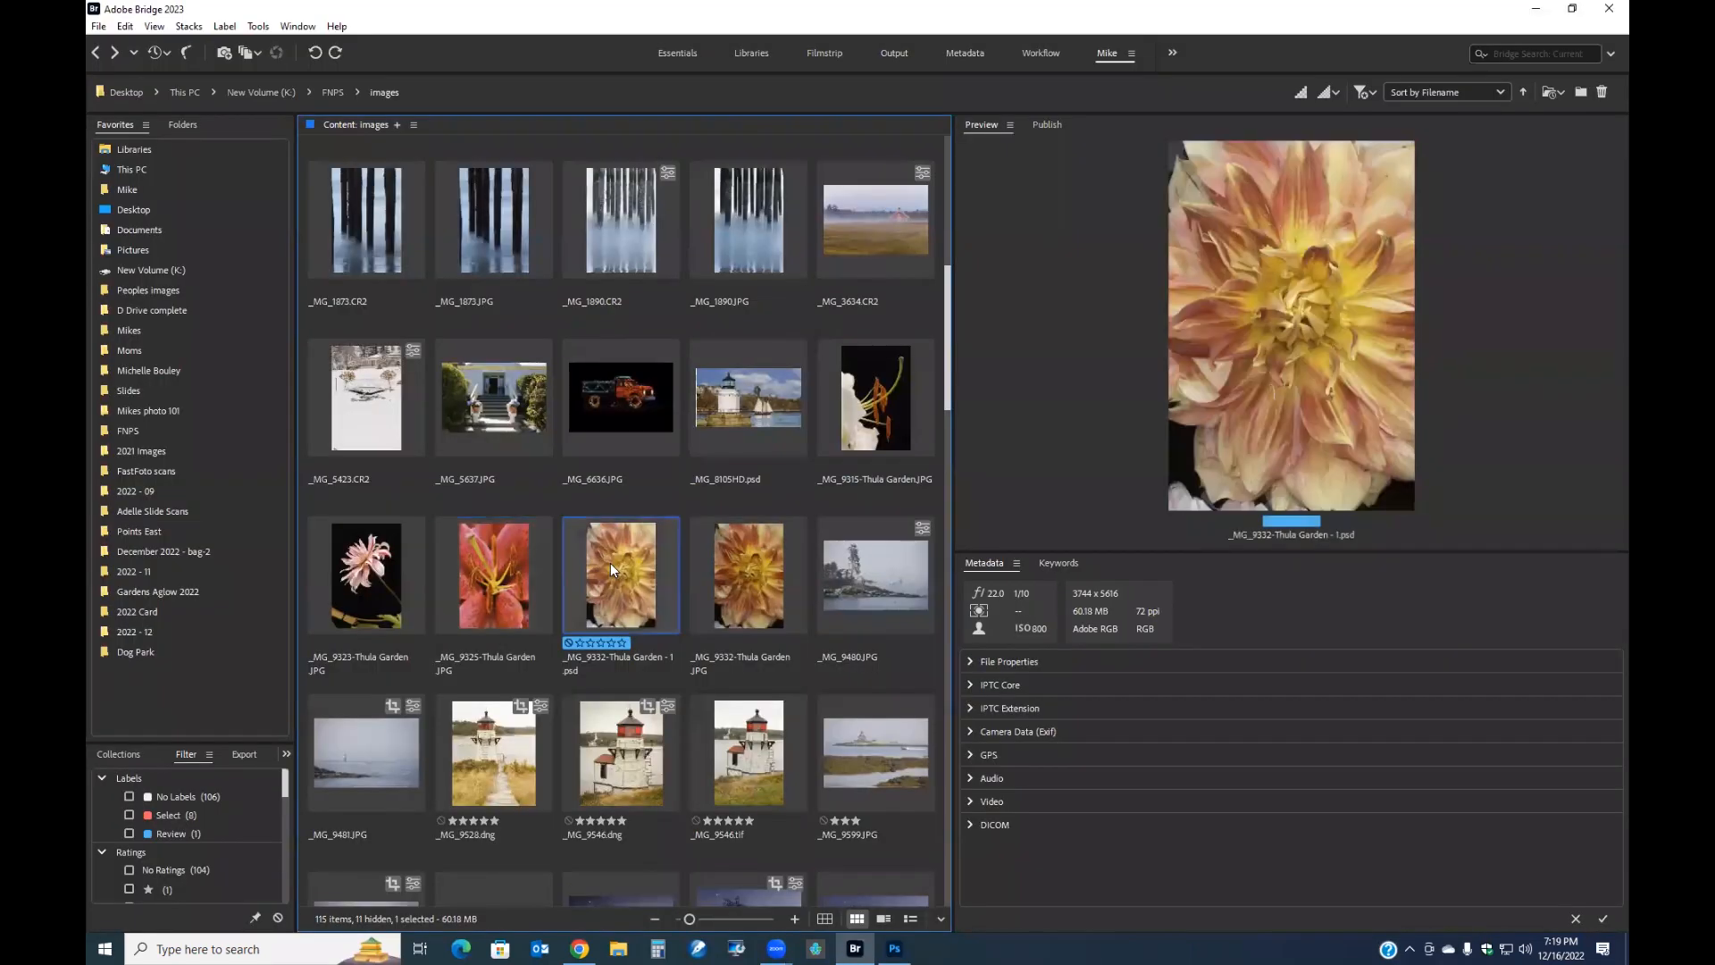
double_click(741, 750)
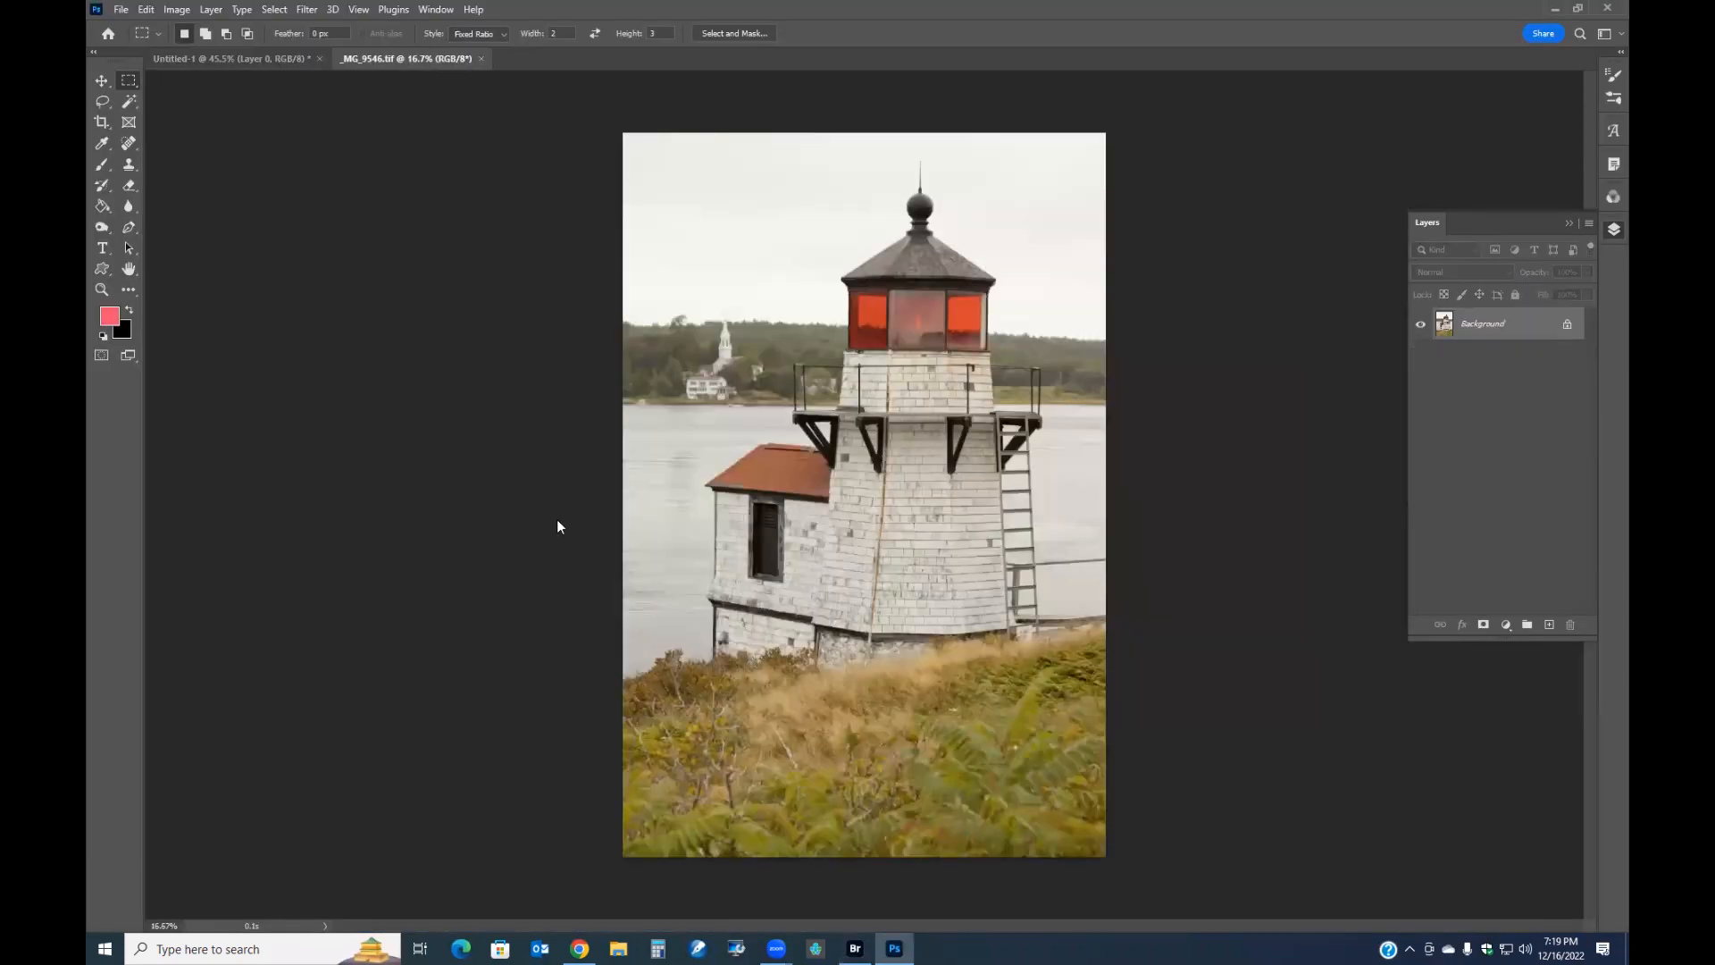
Float the lighthouse photo in its own window, copy its Background layer into the card document and close the photo
left_click_drag(431, 59, 382, 634)
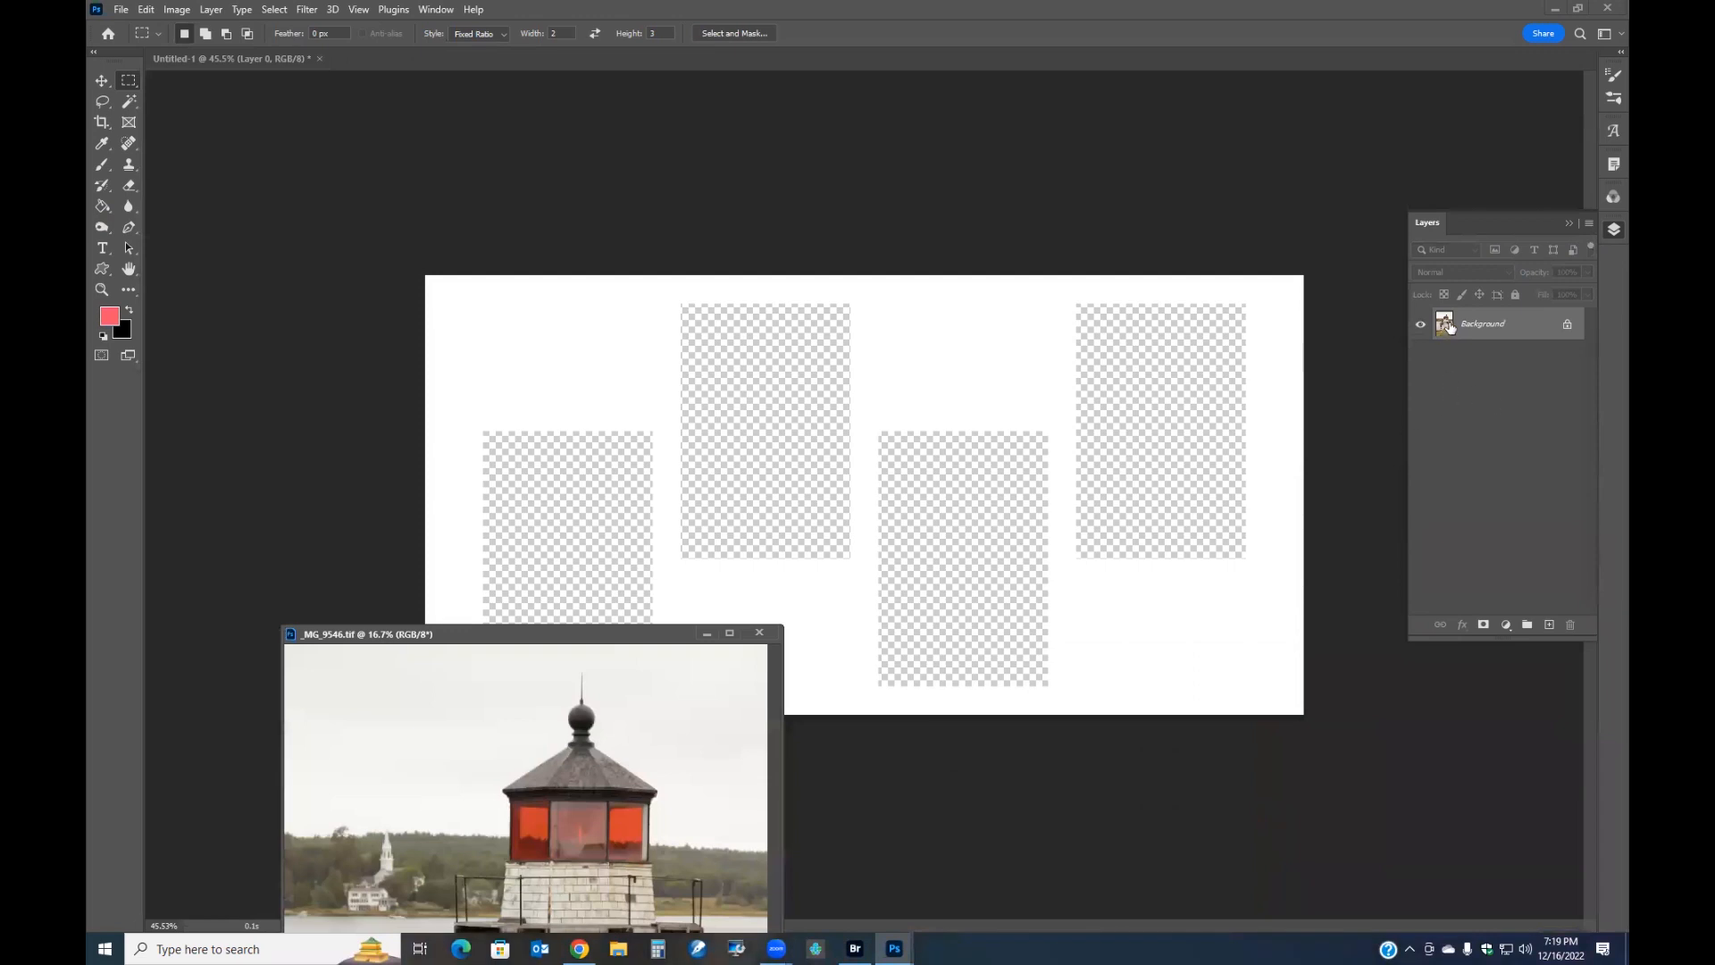
left_click_drag(1478, 325, 1167, 449)
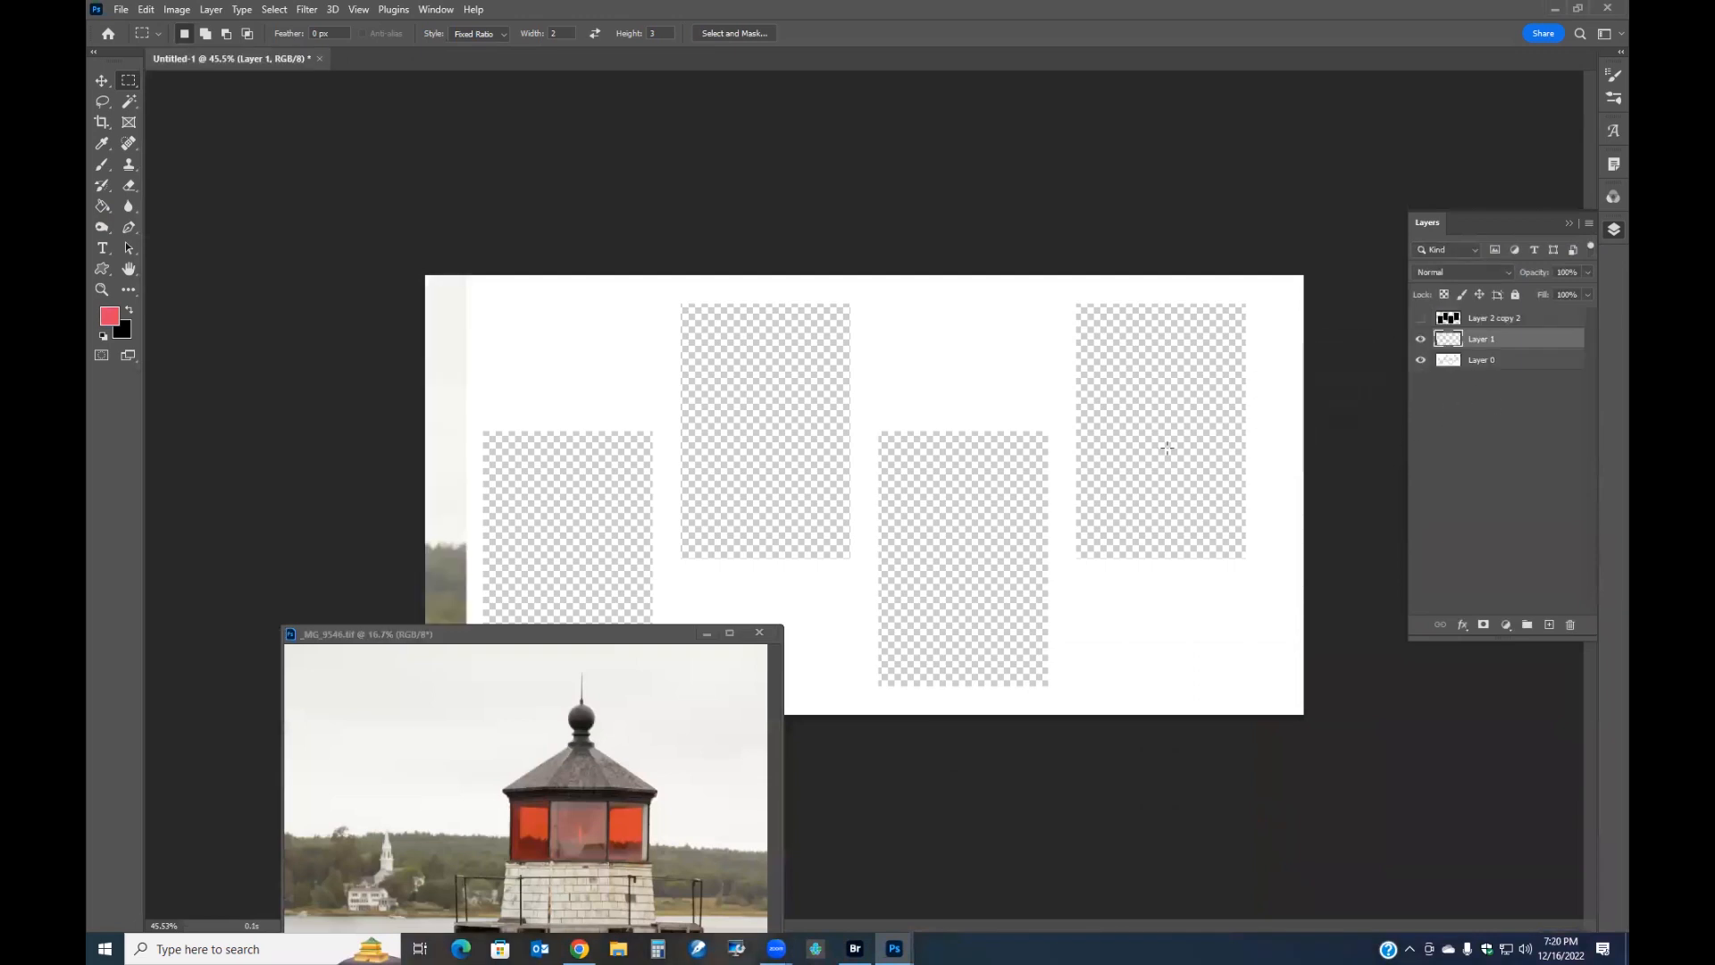
left_click(761, 633)
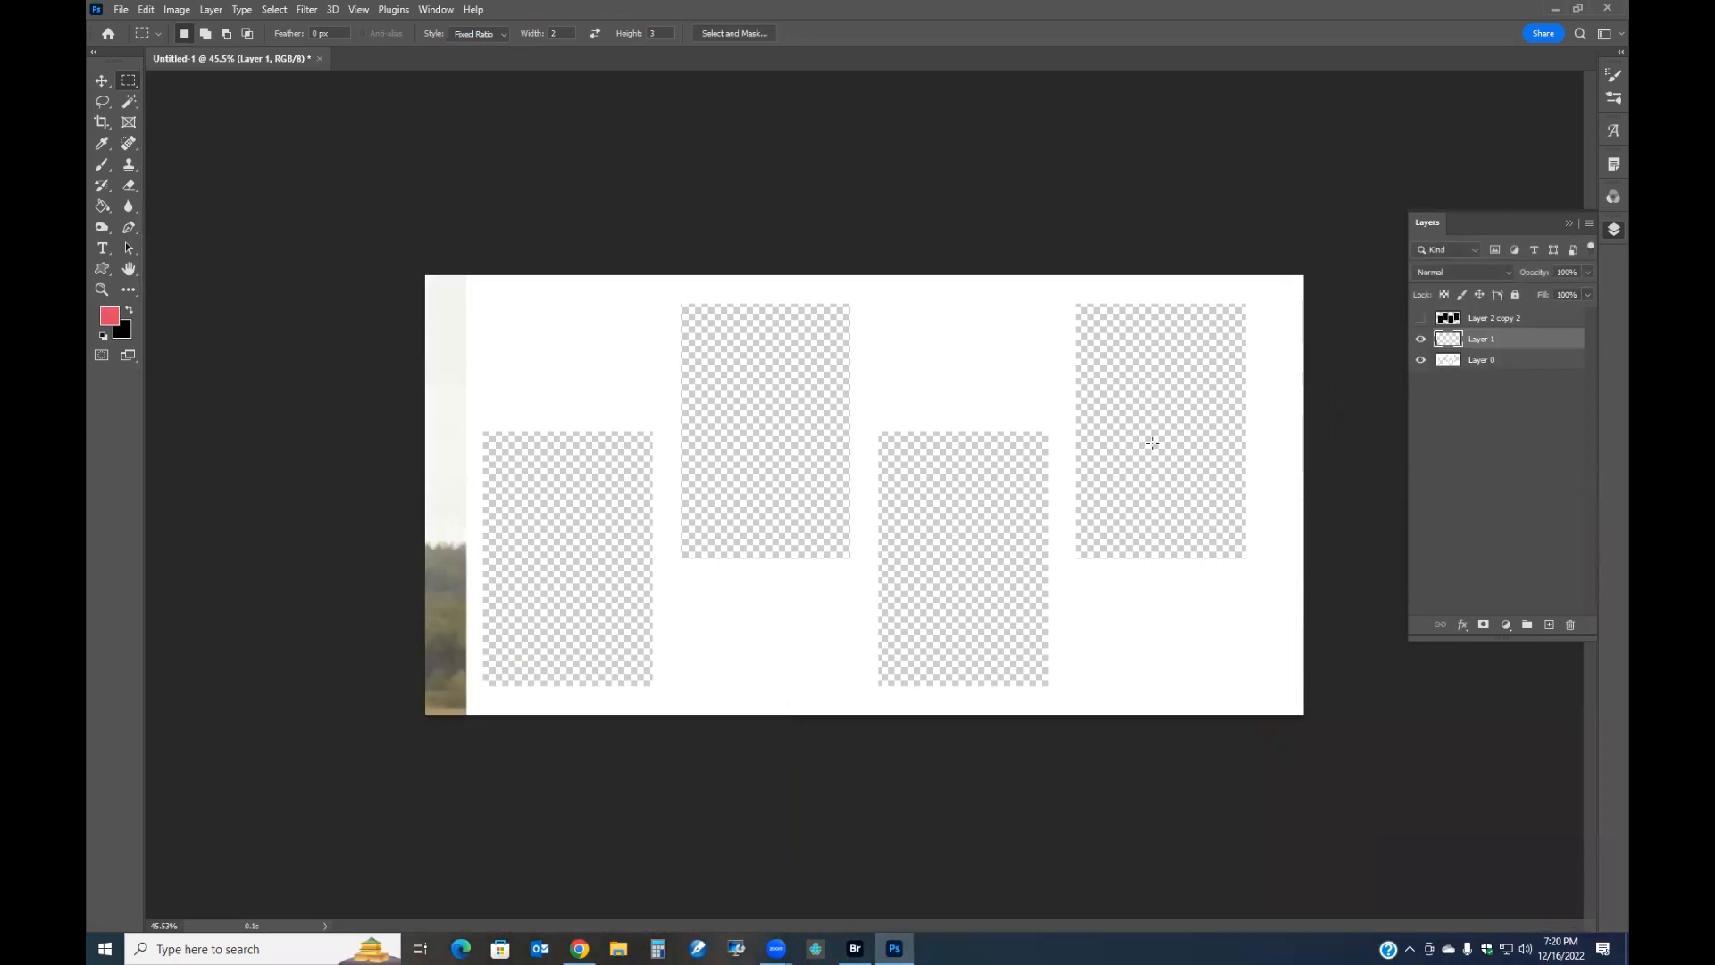
Move the lighthouse photo right until it covers the card's two leftmost openings, and place its layer beneath Layer 0
left_click(100, 81)
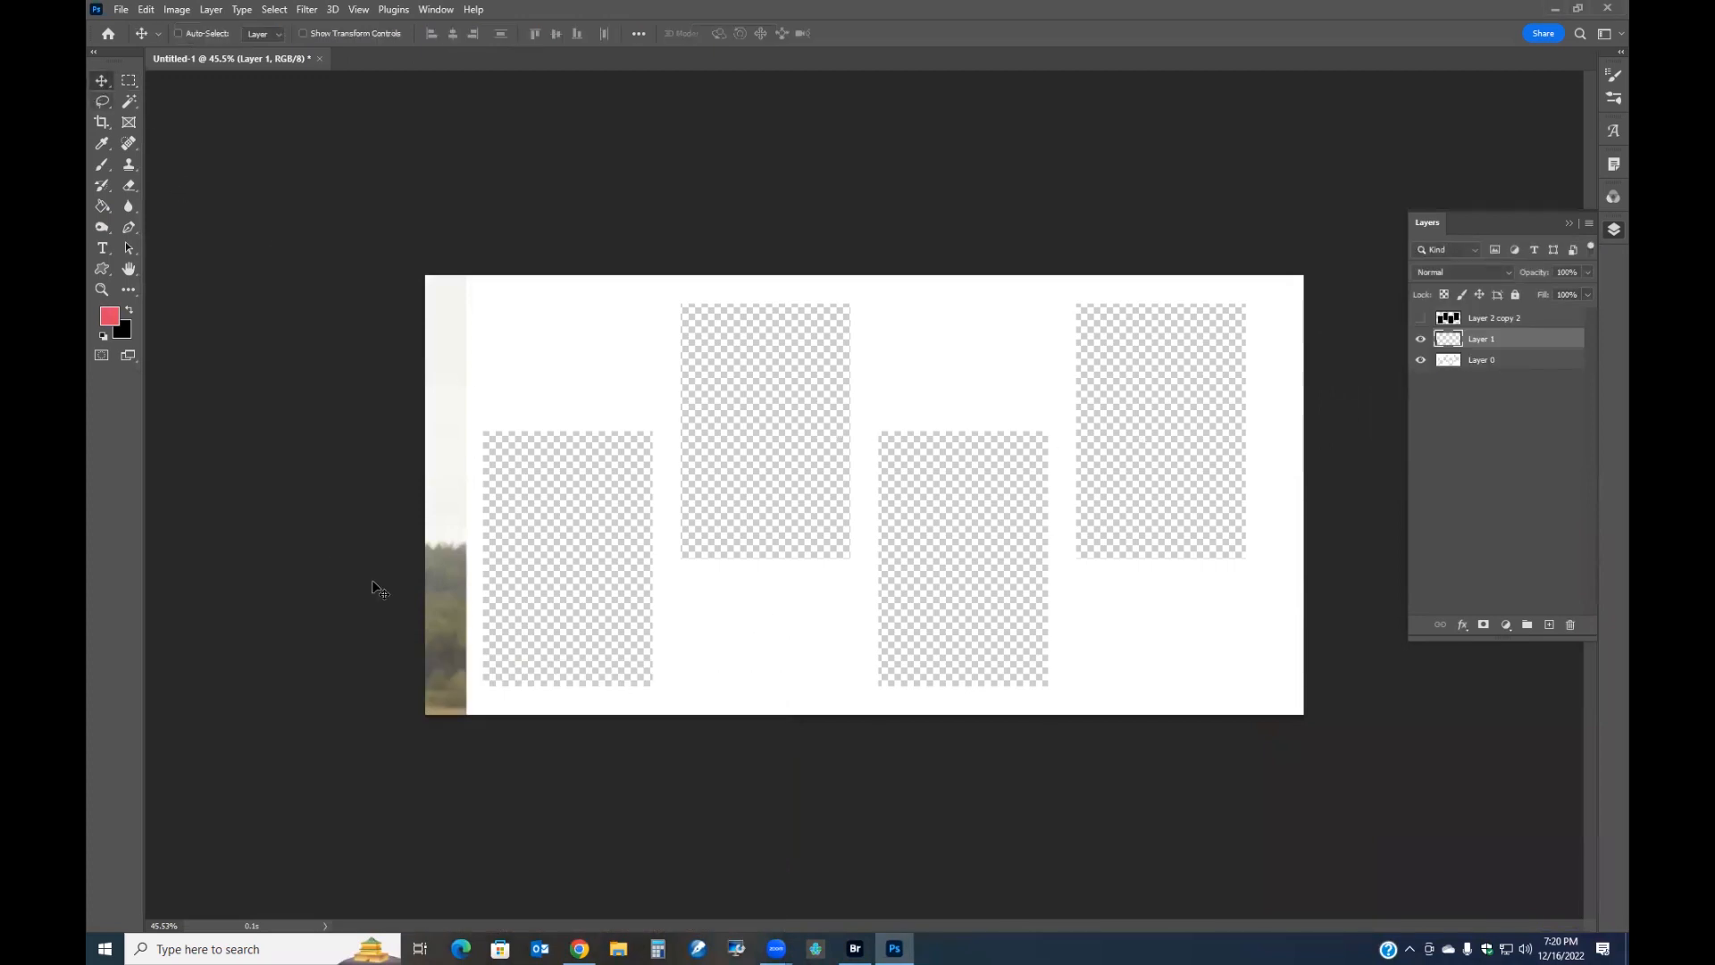
right_click(439, 623)
left_click(450, 632)
left_click_drag(463, 616, 833, 587)
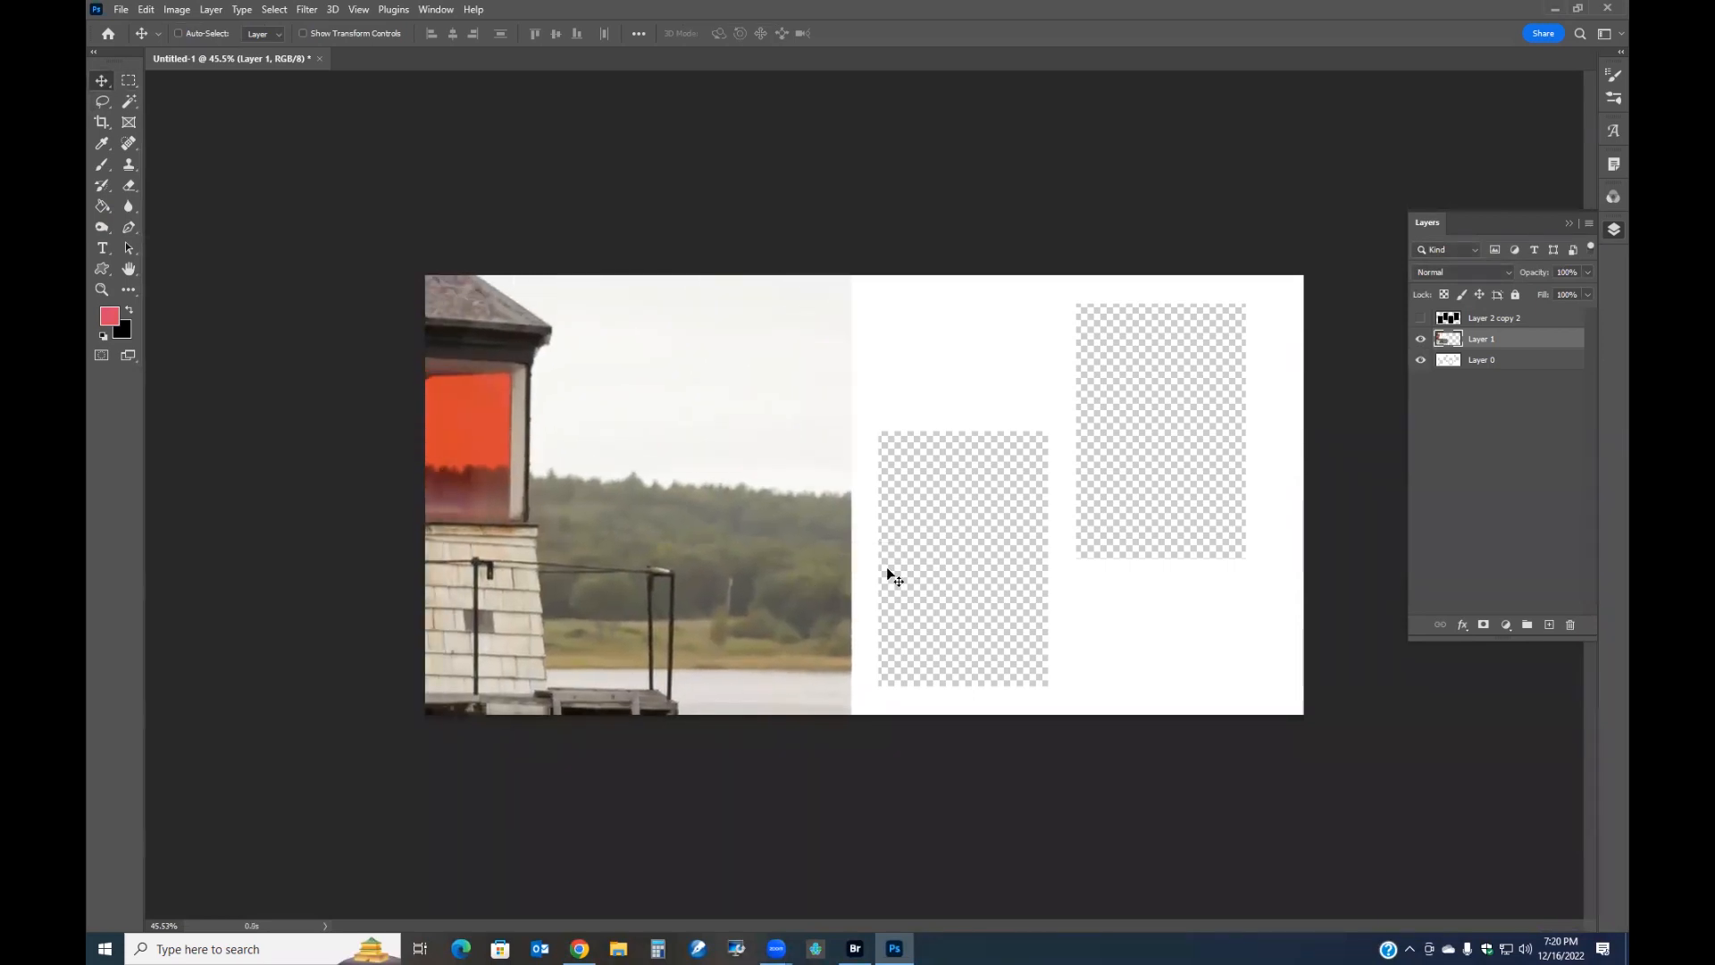
left_click_drag(1480, 338, 1484, 375)
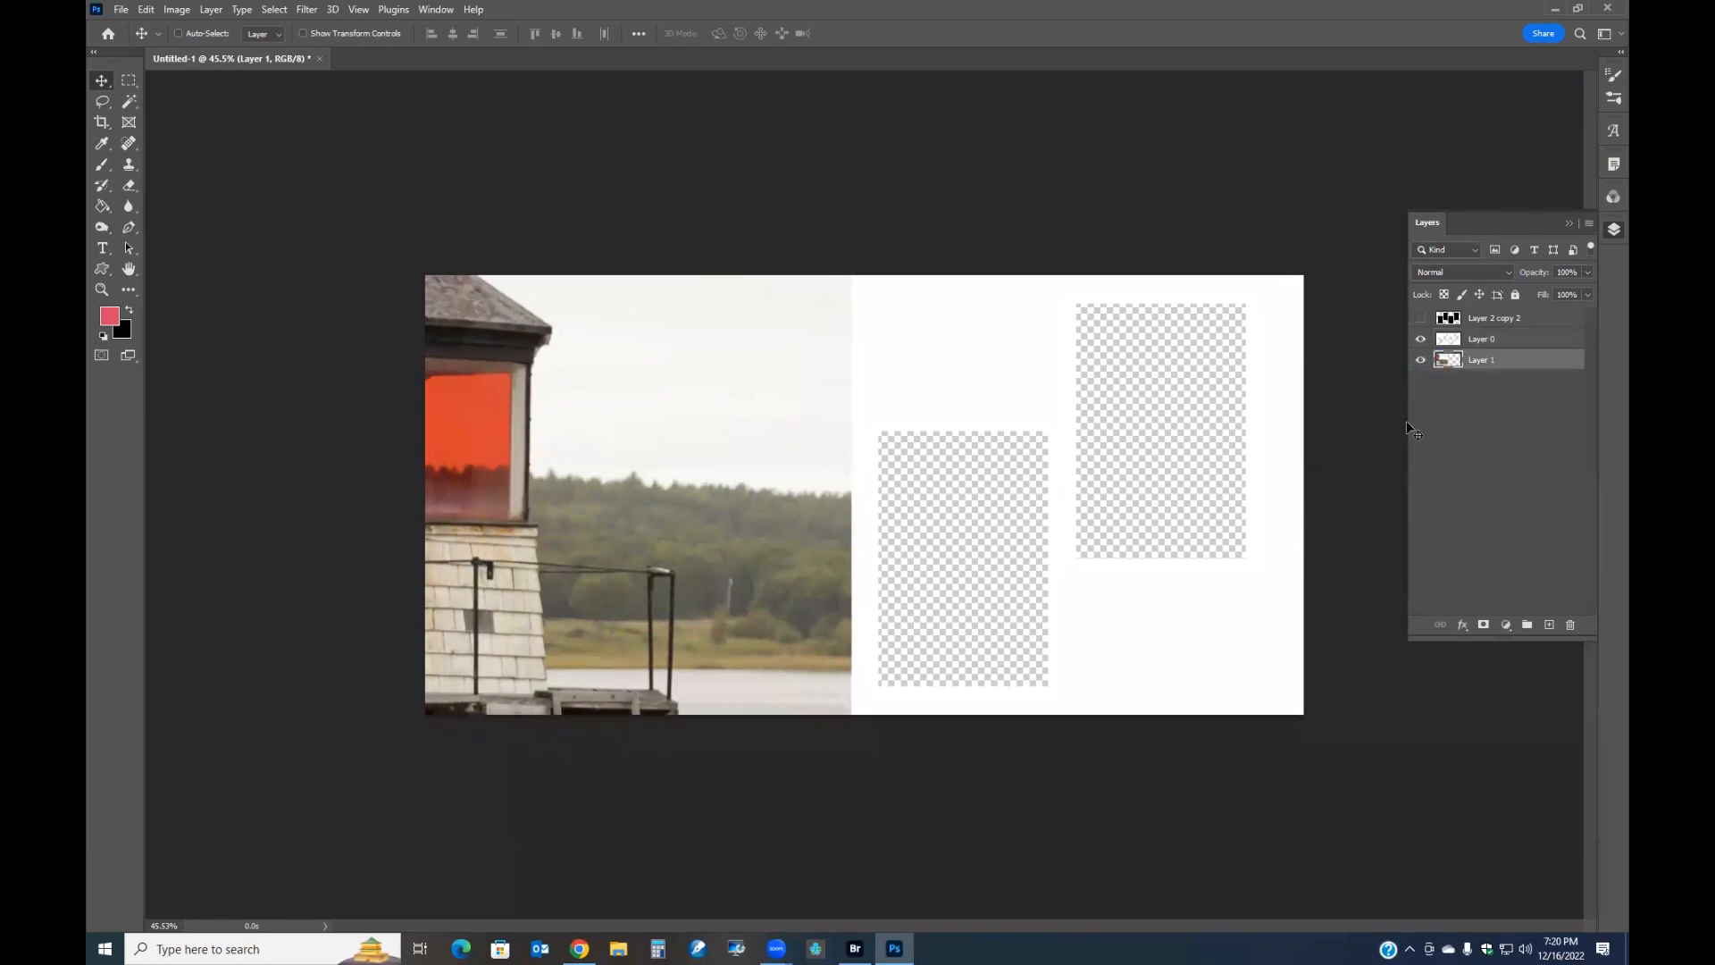
Select the lighthouse photo's layer through the leftmost opening on the canvas
right_click(560, 570)
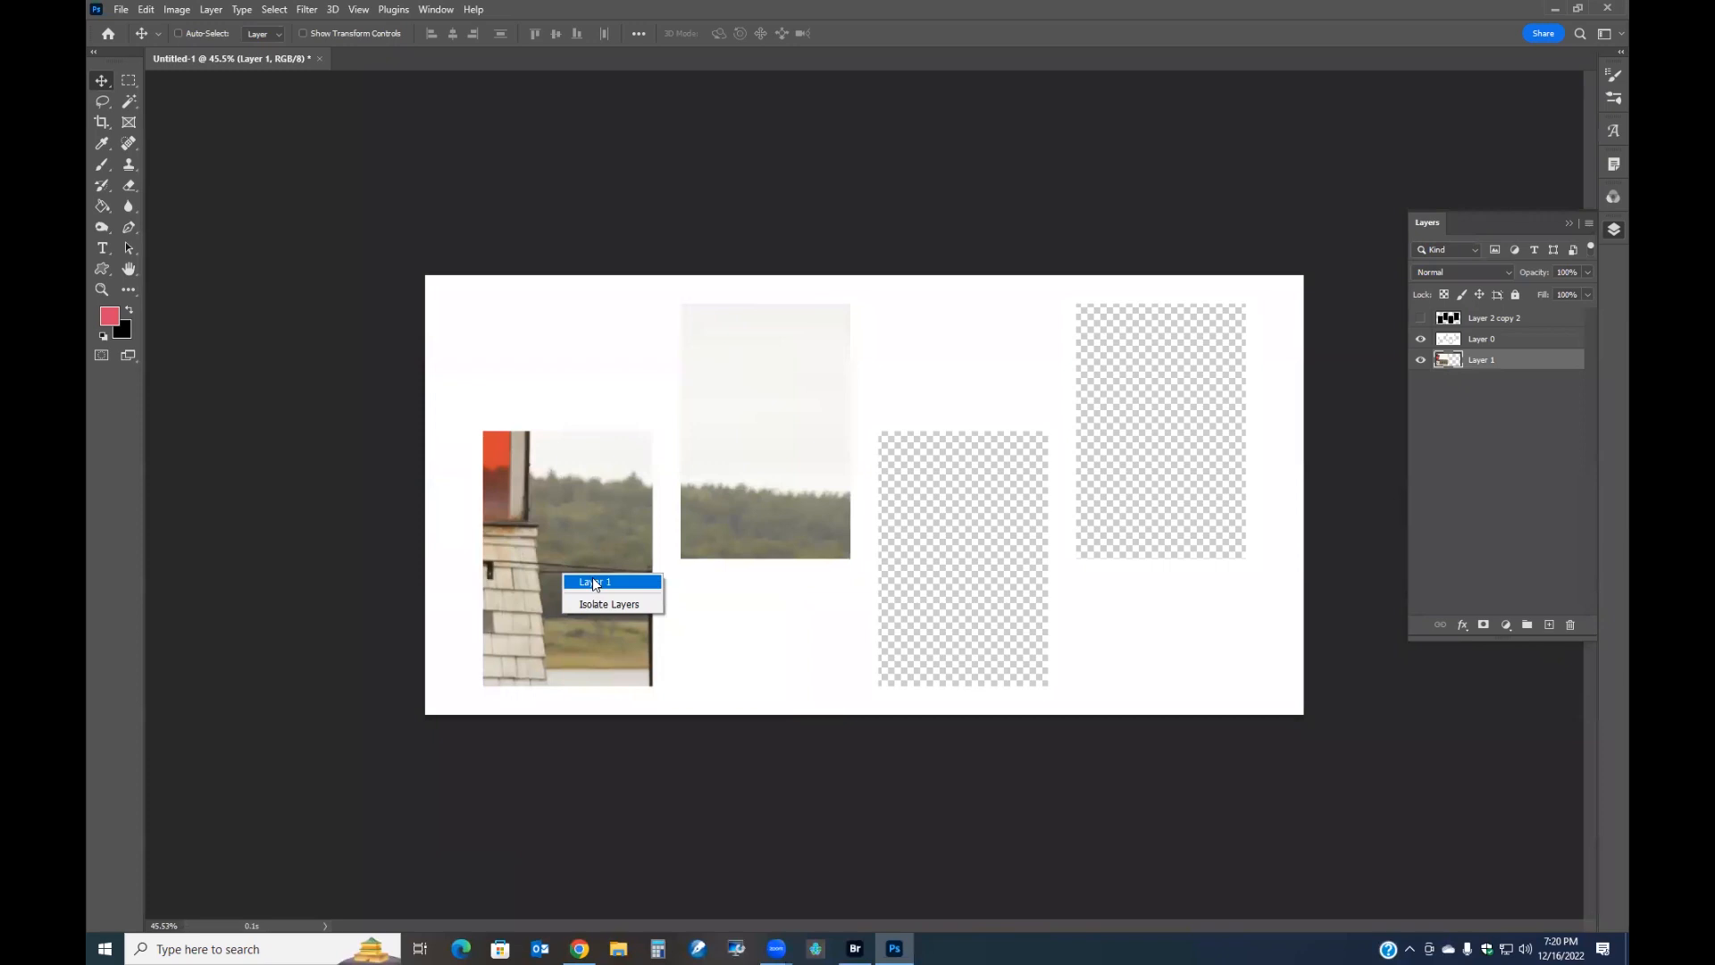
Free-transform the lighthouse photo on Layer 1 down to about 25% and move it over the first opening
left_click(593, 578)
left_click(130, 82)
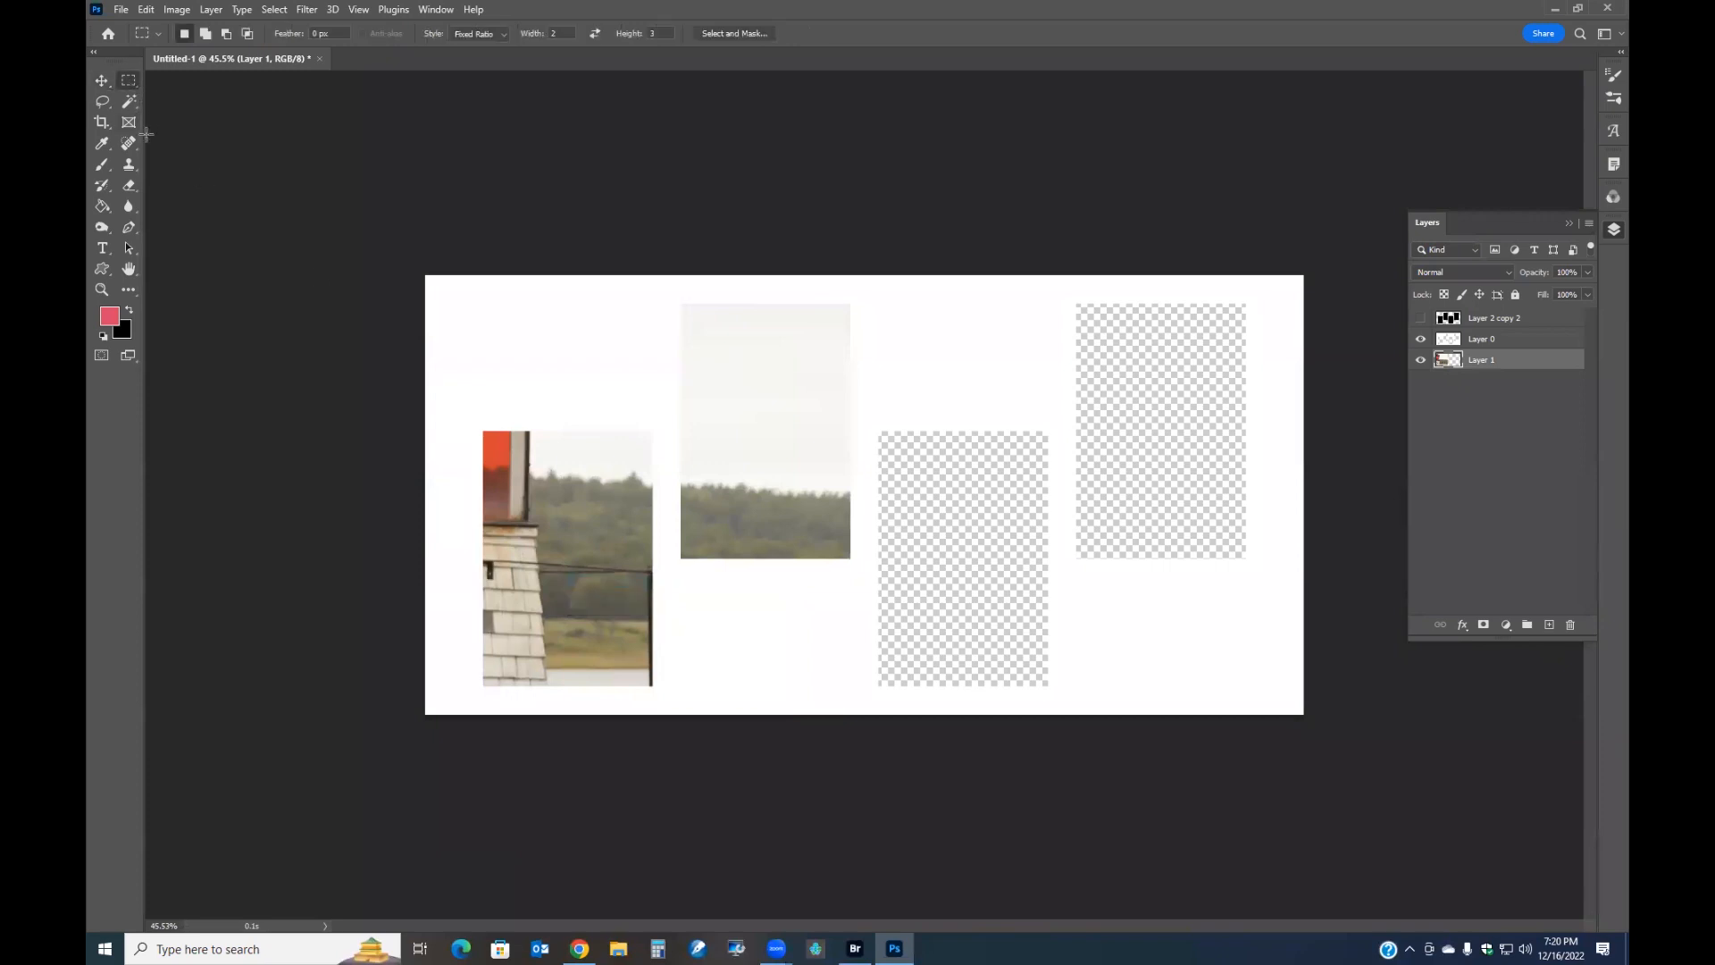
right_click(573, 536)
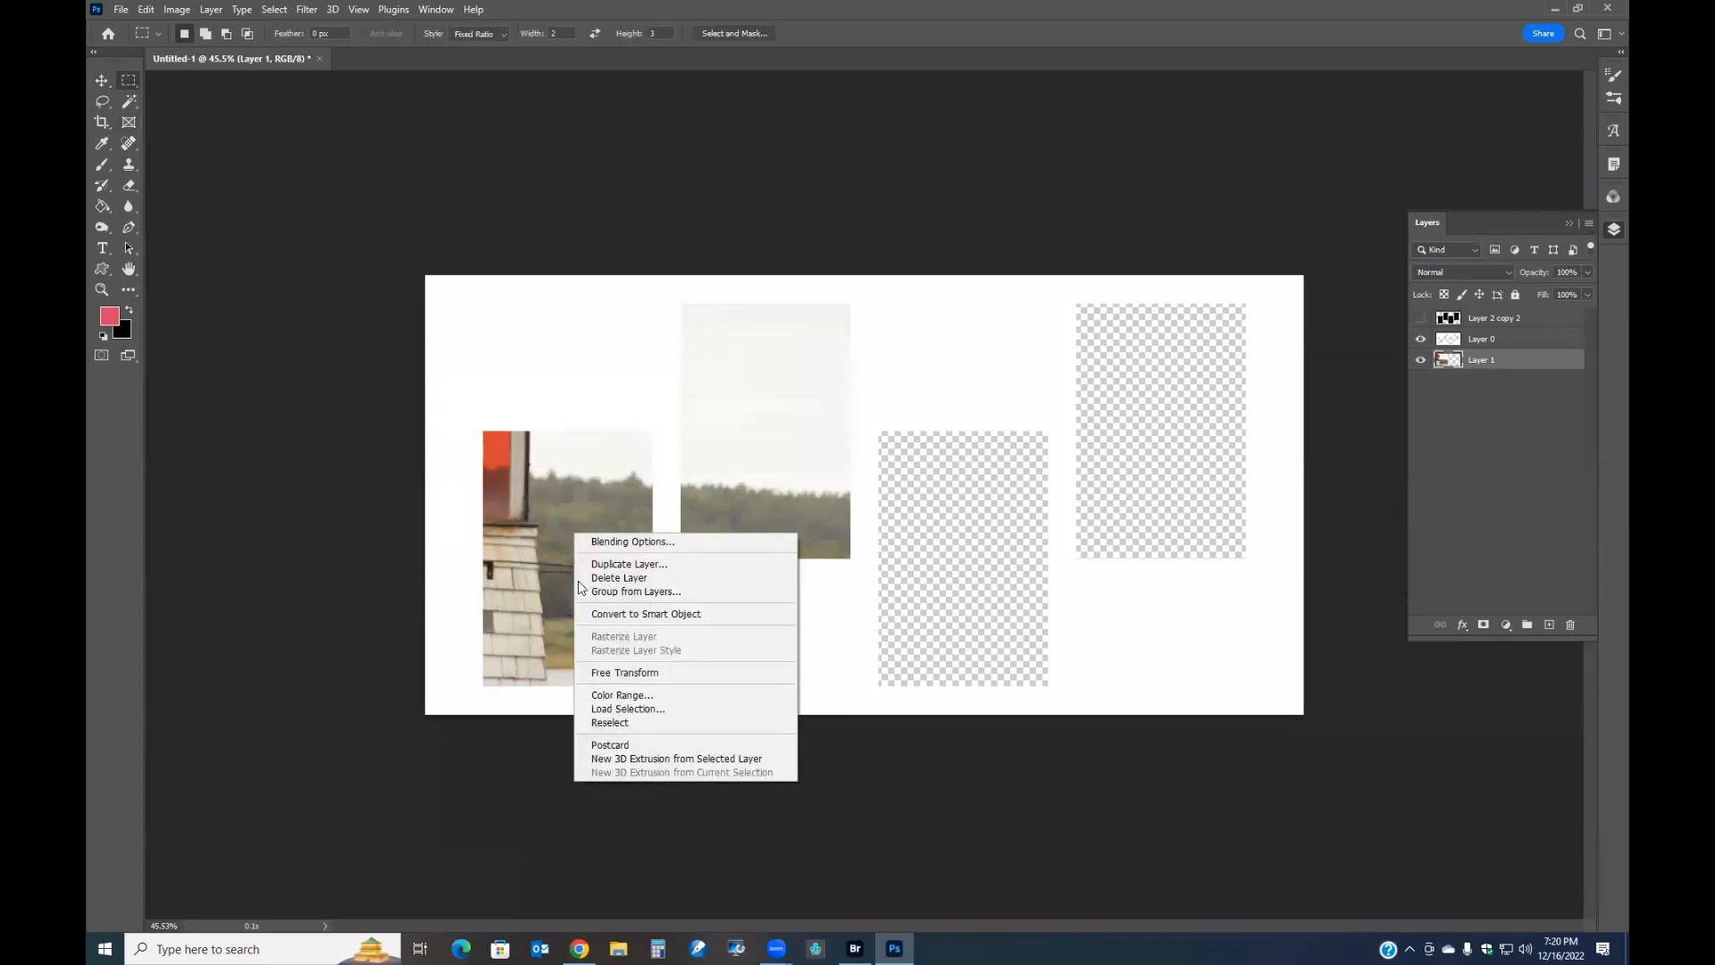
left_click(614, 665)
scroll(613, 643, "down", 6)
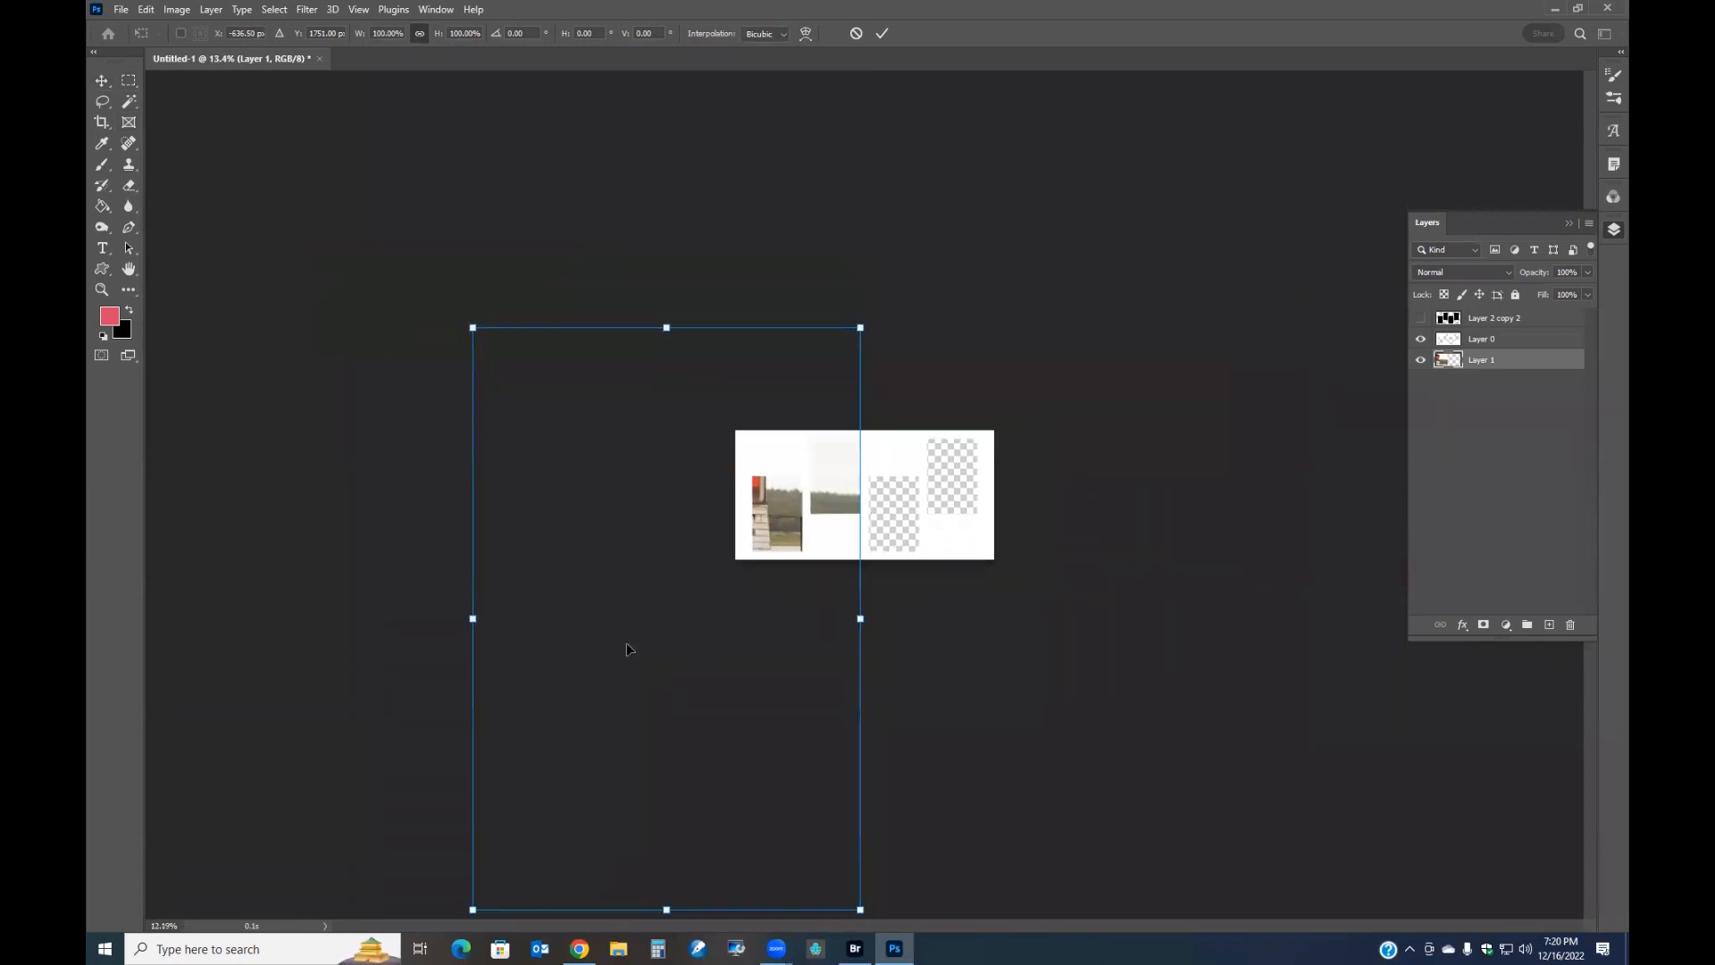
left_click_drag(500, 877, 755, 464)
left_click_drag(819, 419, 779, 526)
scroll(780, 540, "up", 4)
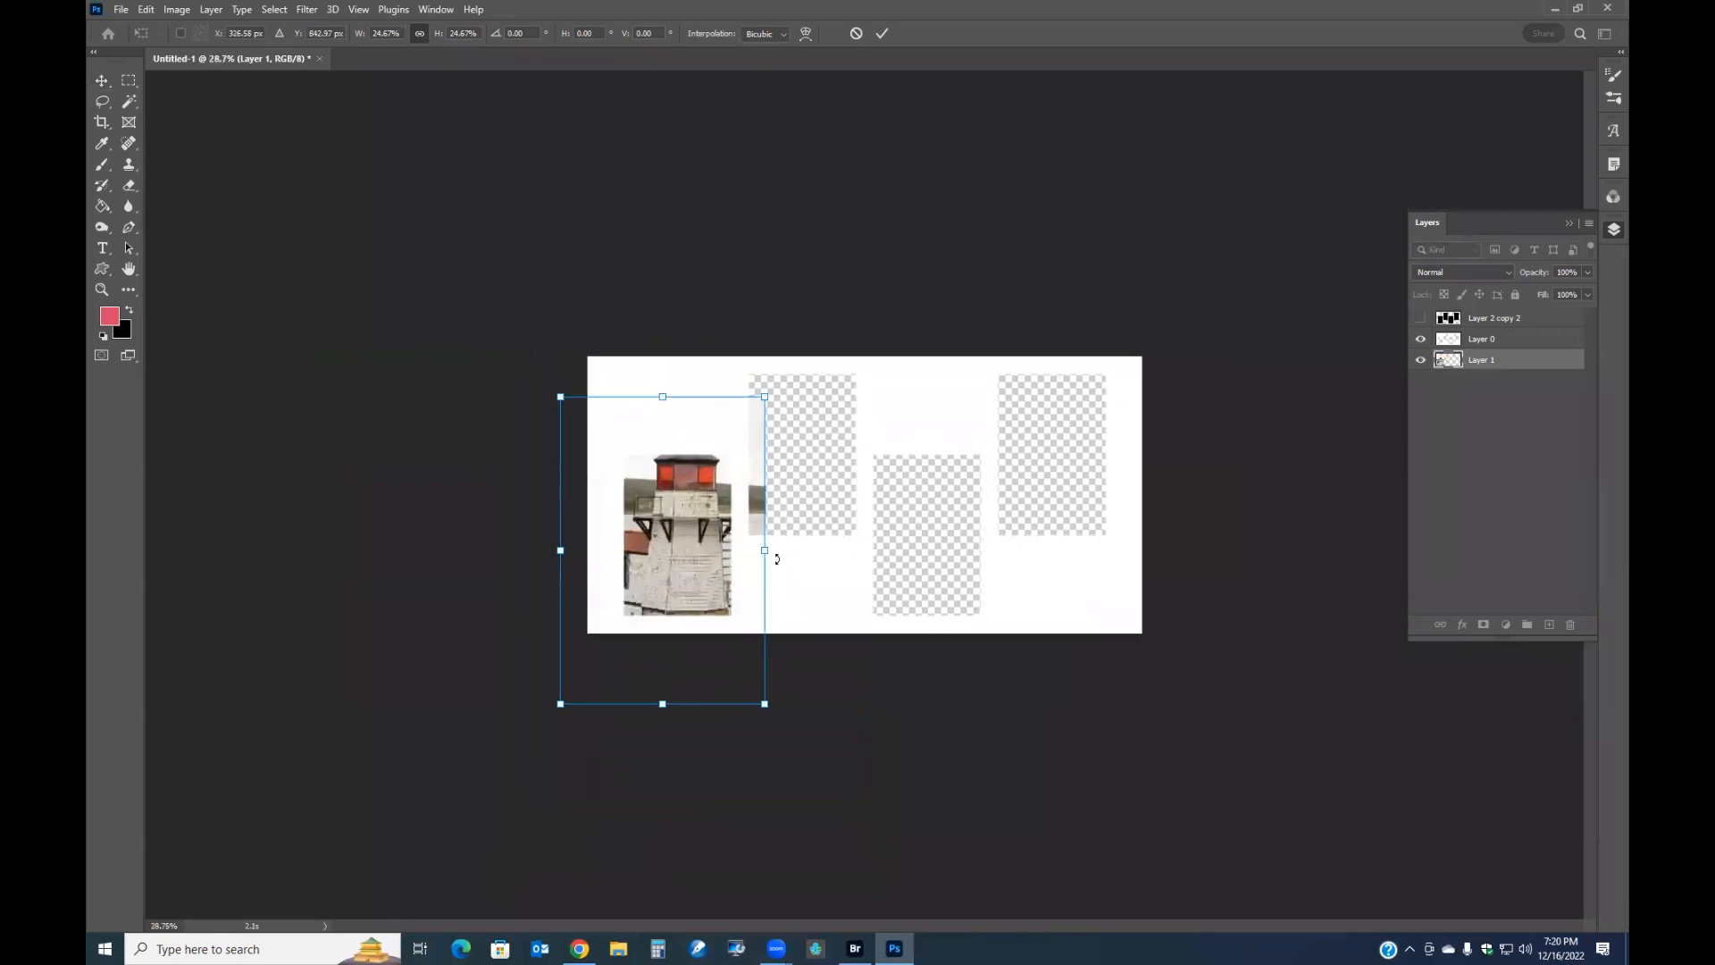
Scale the Layer 1 lighthouse photo down to about 15%, position it to fill the first opening, and apply the transform
left_click_drag(765, 706, 711, 612)
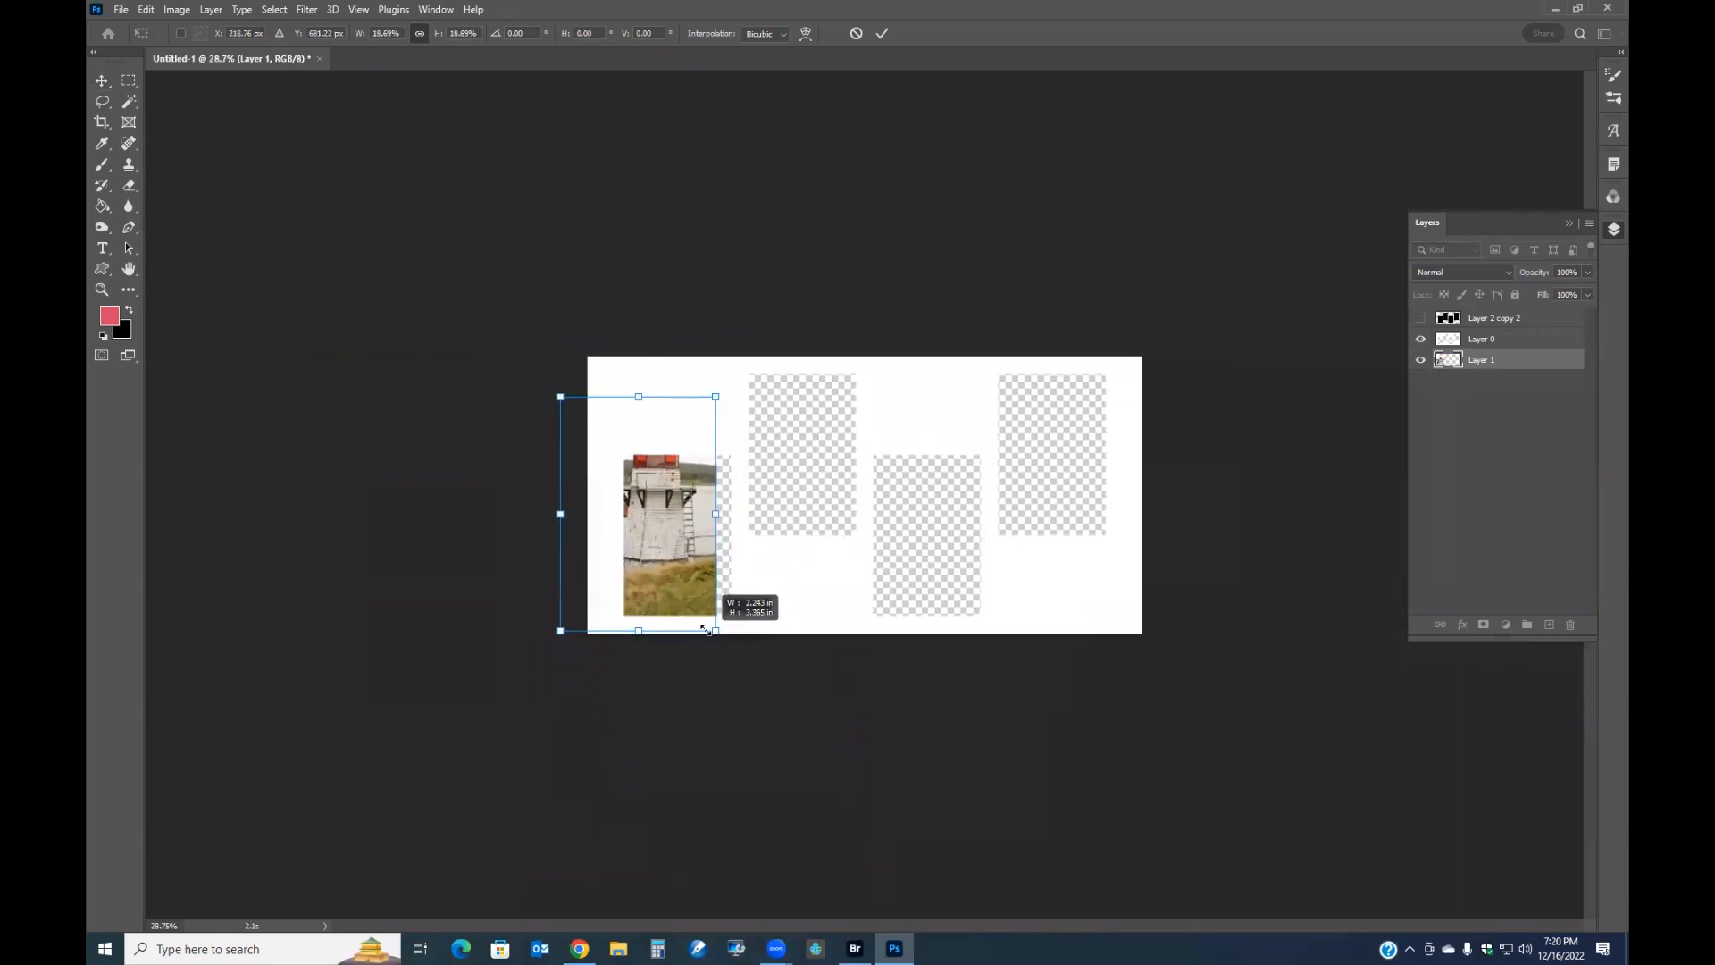
left_click_drag(651, 536, 681, 587)
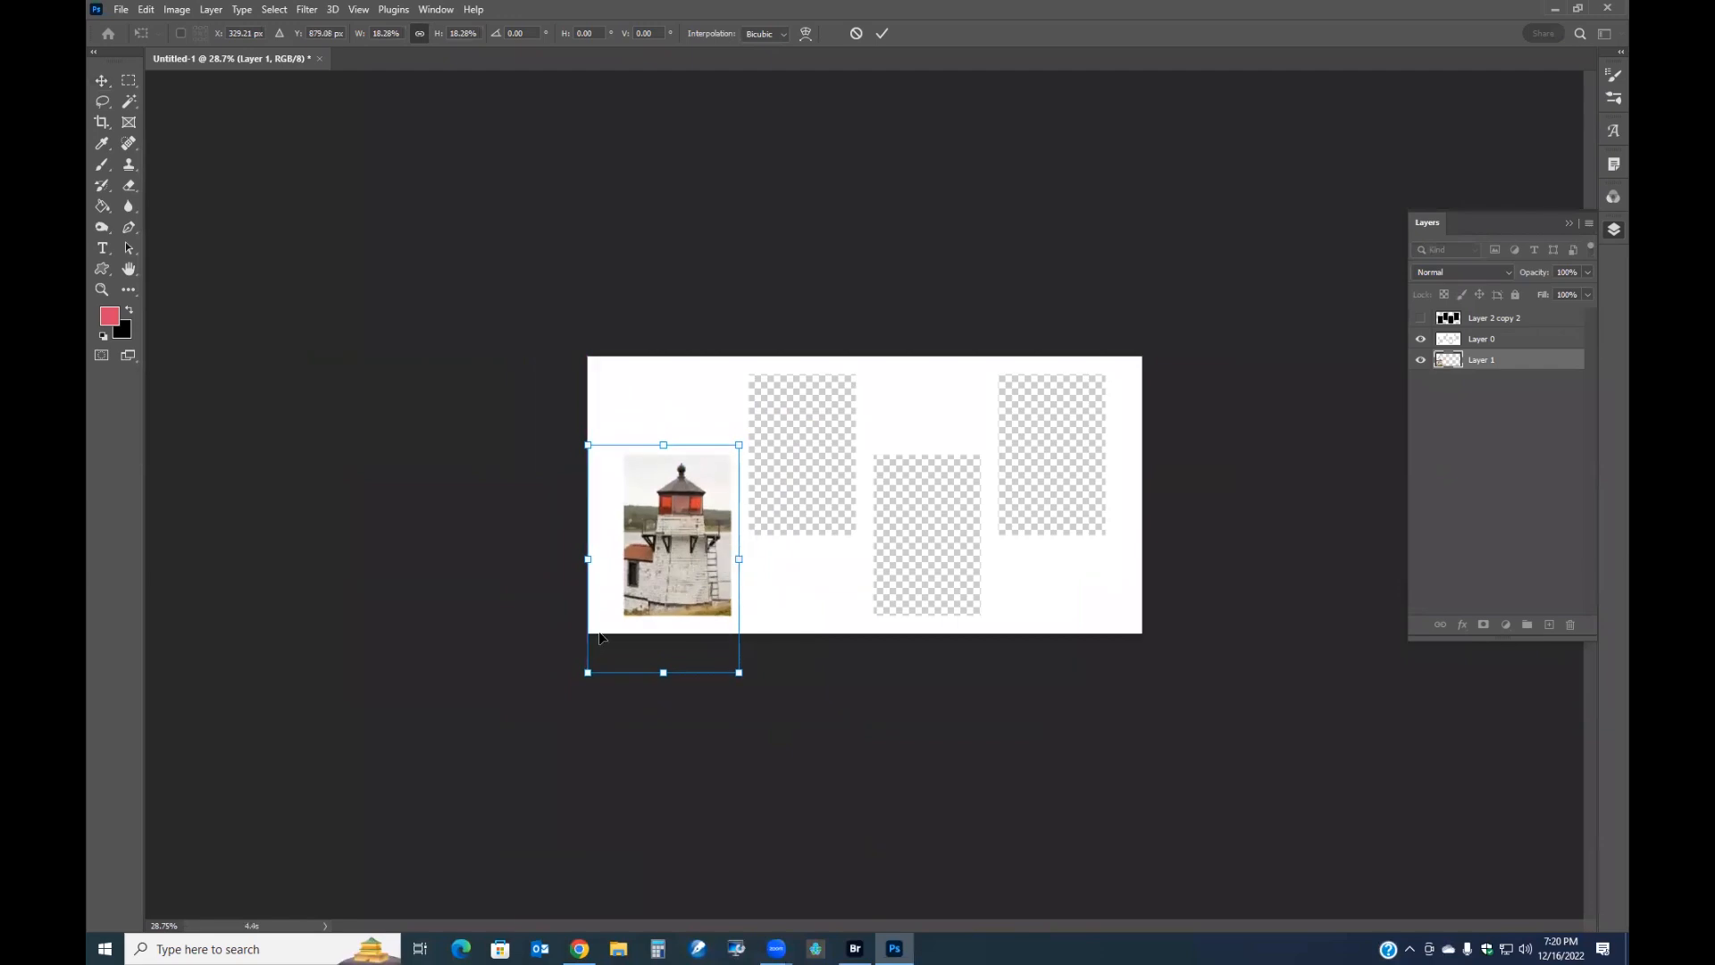
left_click_drag(588, 672, 614, 634)
left_click_drag(675, 565, 675, 566)
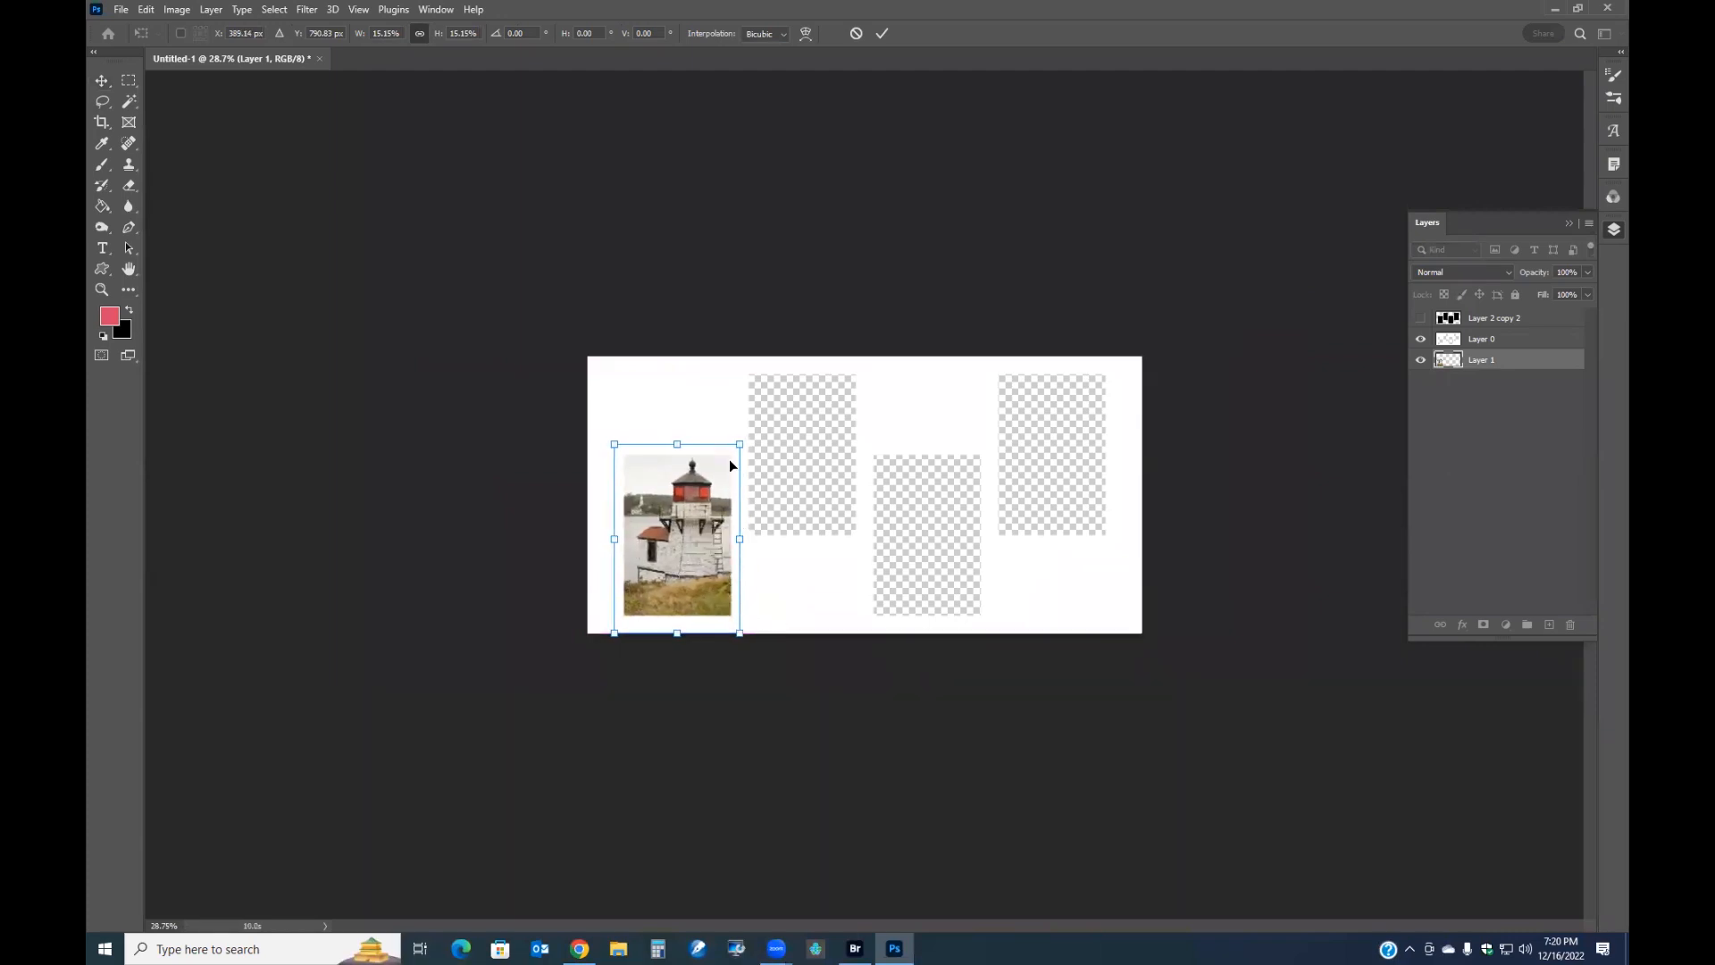
left_click(881, 33)
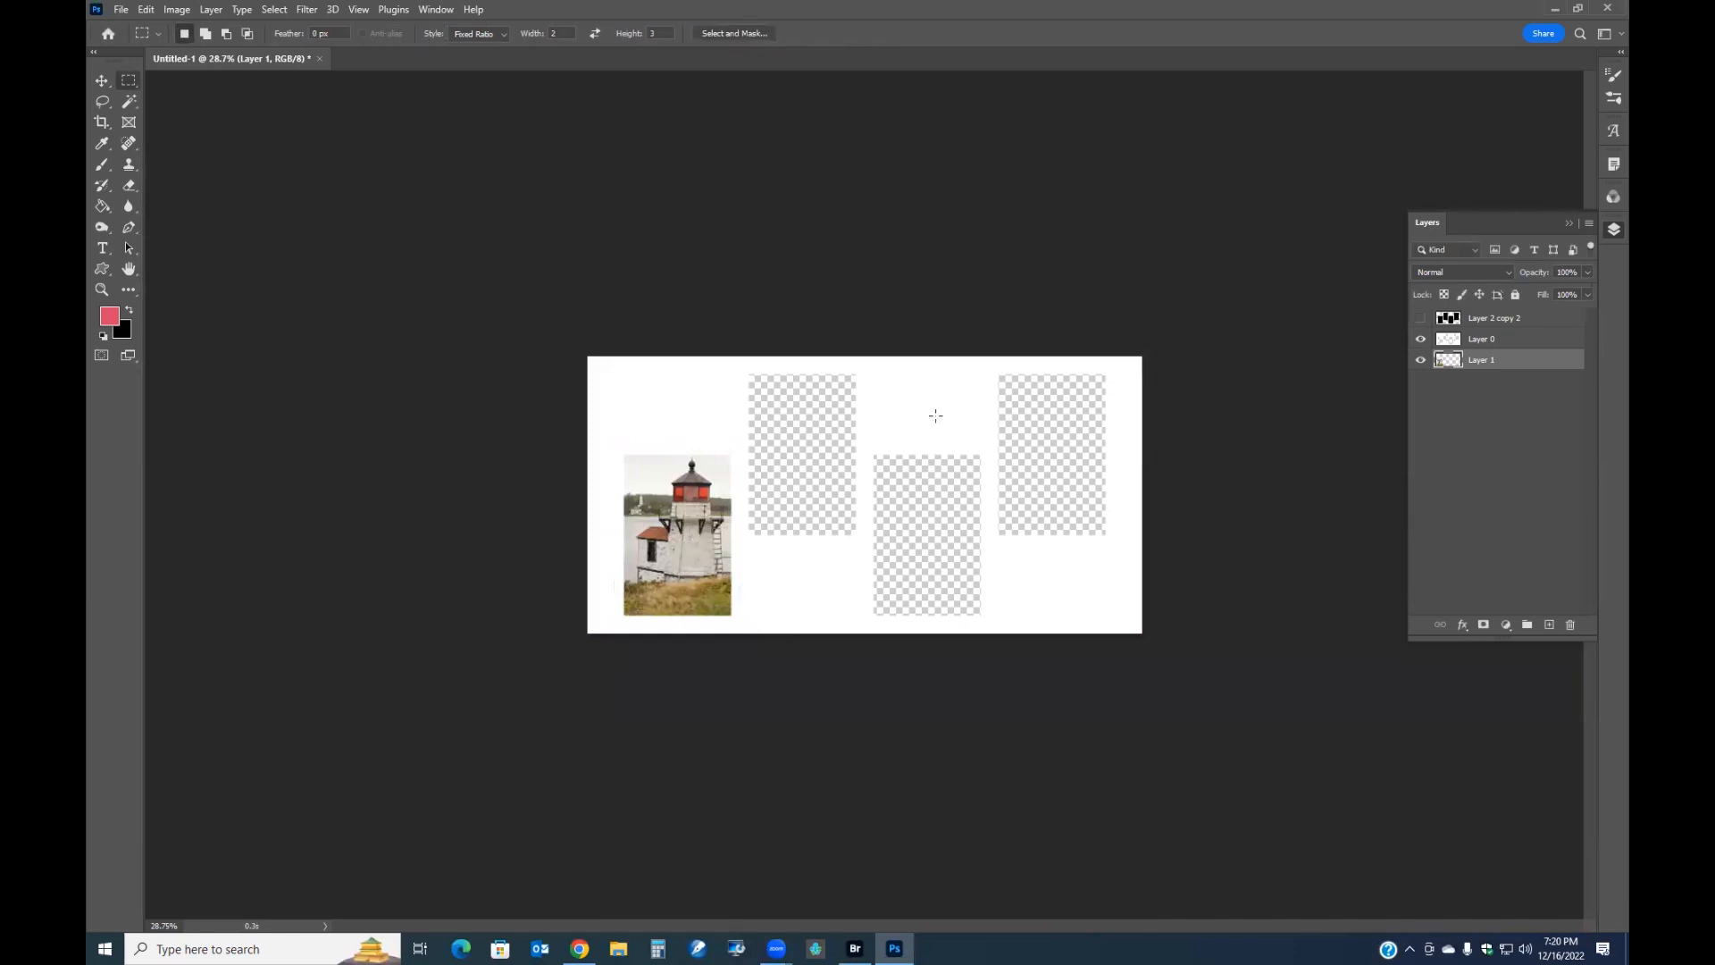
Switch to Bridge, open Maine-02.jpg, copy it into the collage beneath the white template as a new layer, and close the source file
left_click(855, 949)
scroll(741, 666, "down", 7)
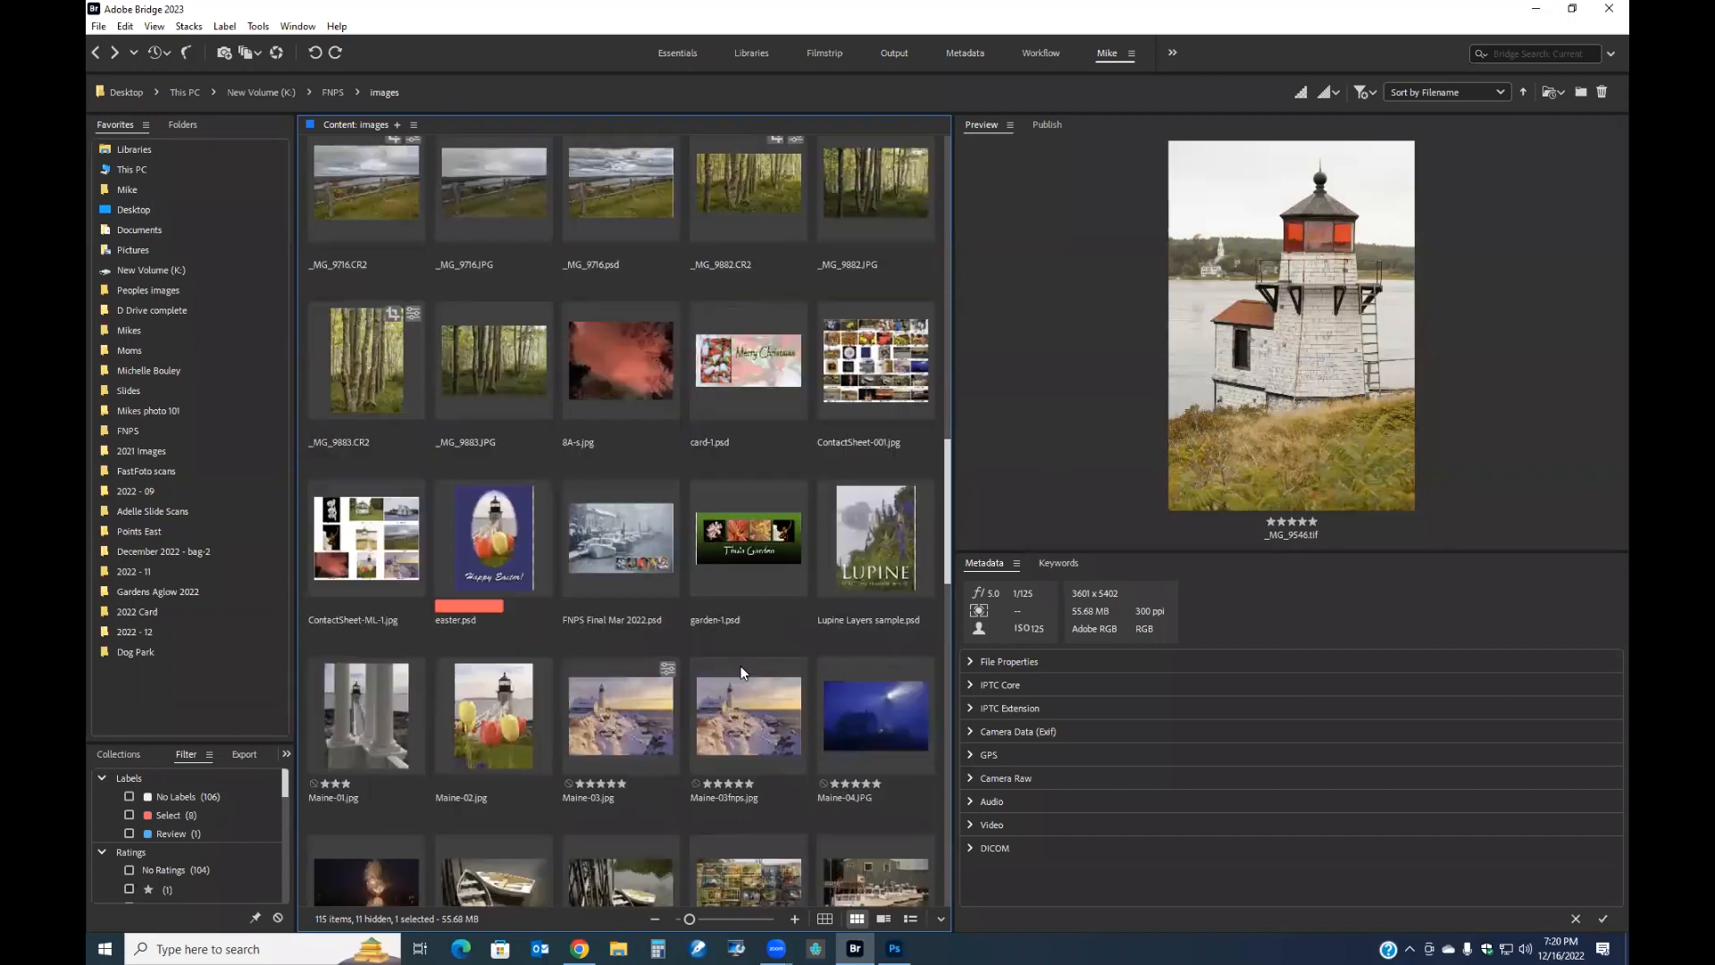
double_click(489, 707)
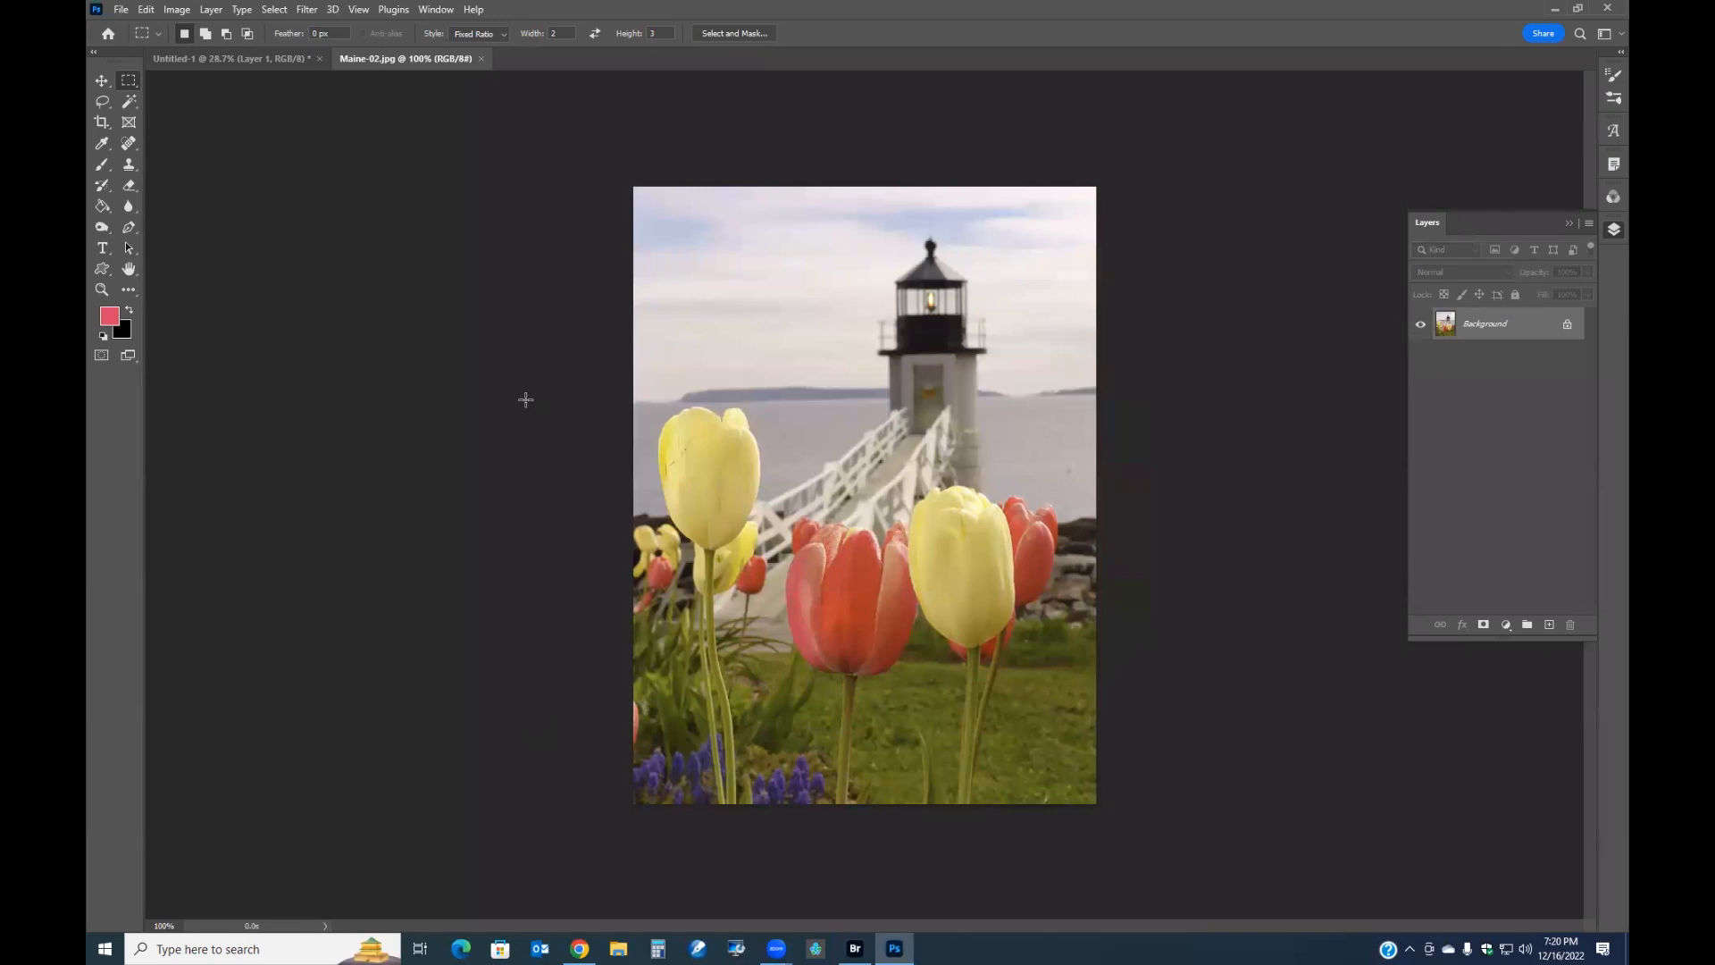
left_click_drag(389, 58, 245, 600)
left_click_drag(1447, 323, 913, 462)
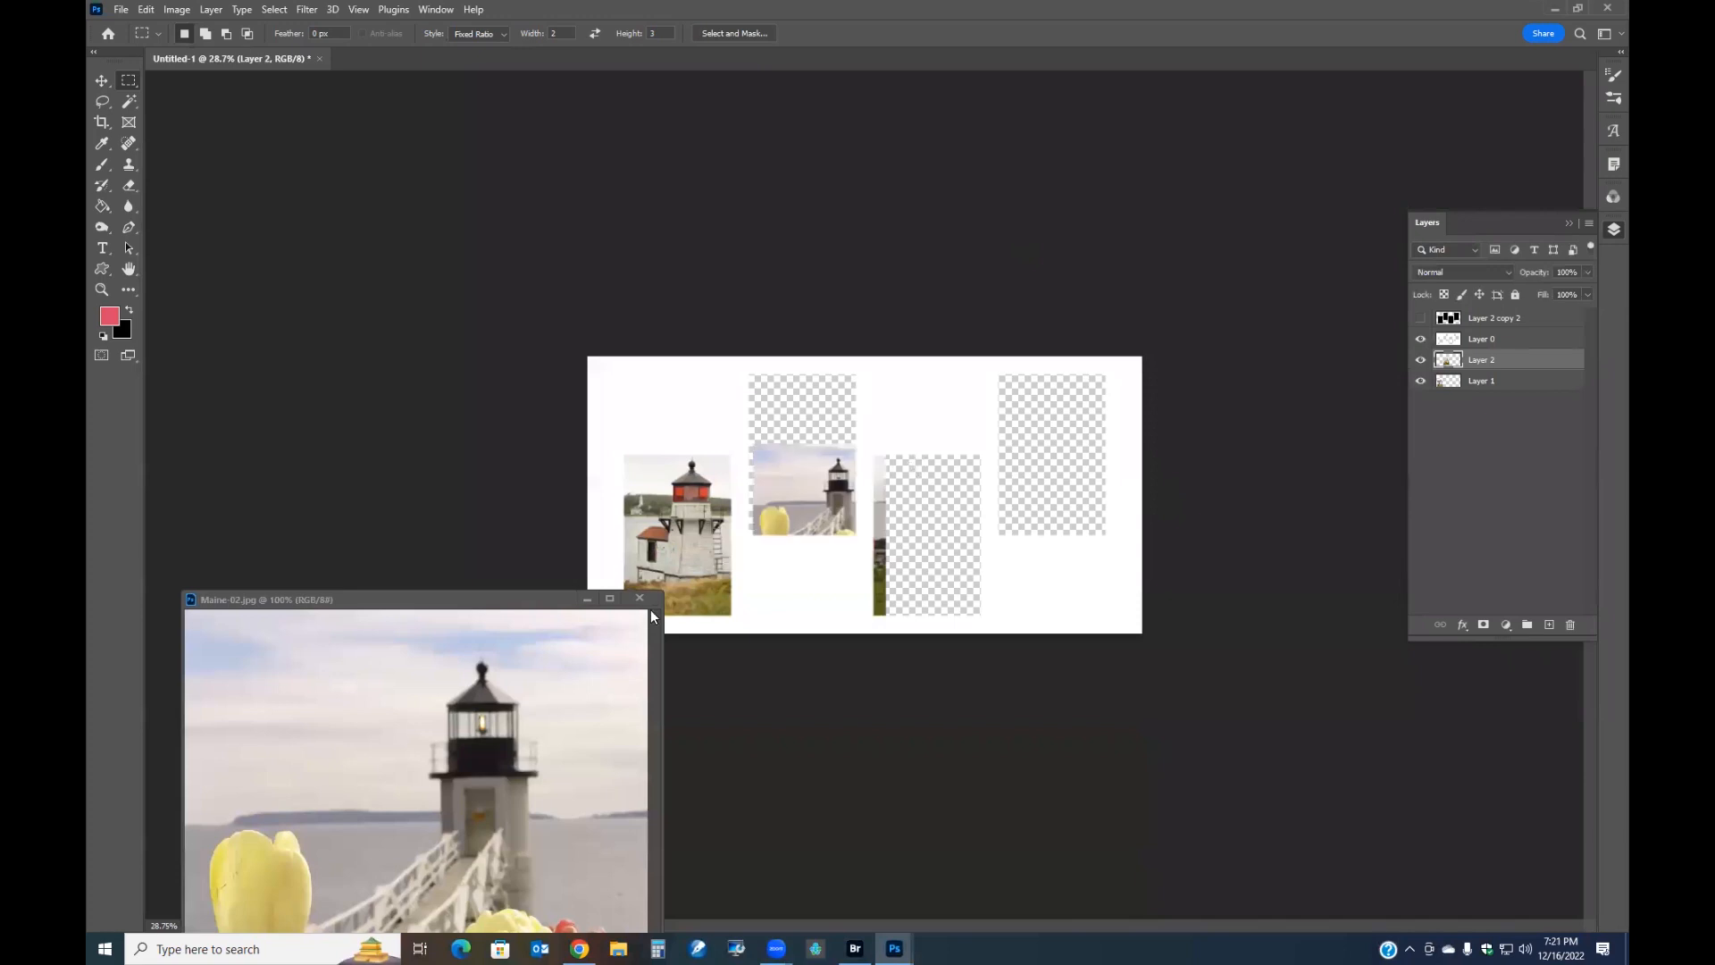
left_click(639, 600)
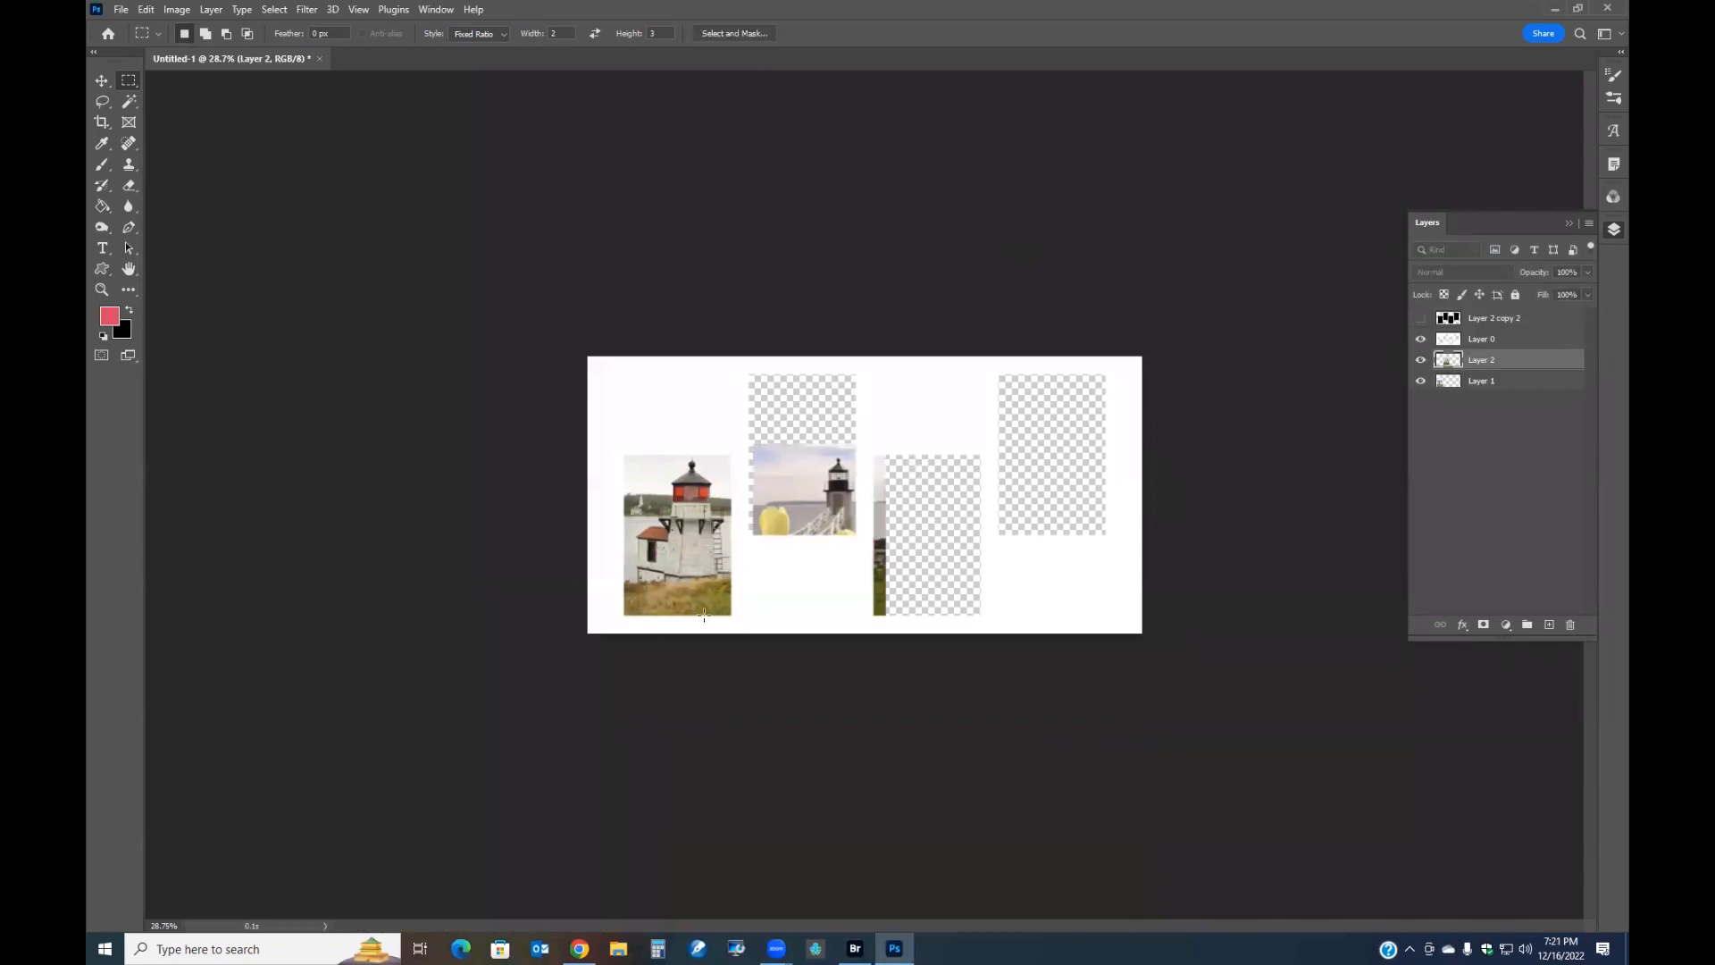
Free-transform the tulip lighthouse photo to about 94%, position it to fill the second opening, and apply the transform
right_click(813, 494)
left_click(891, 628)
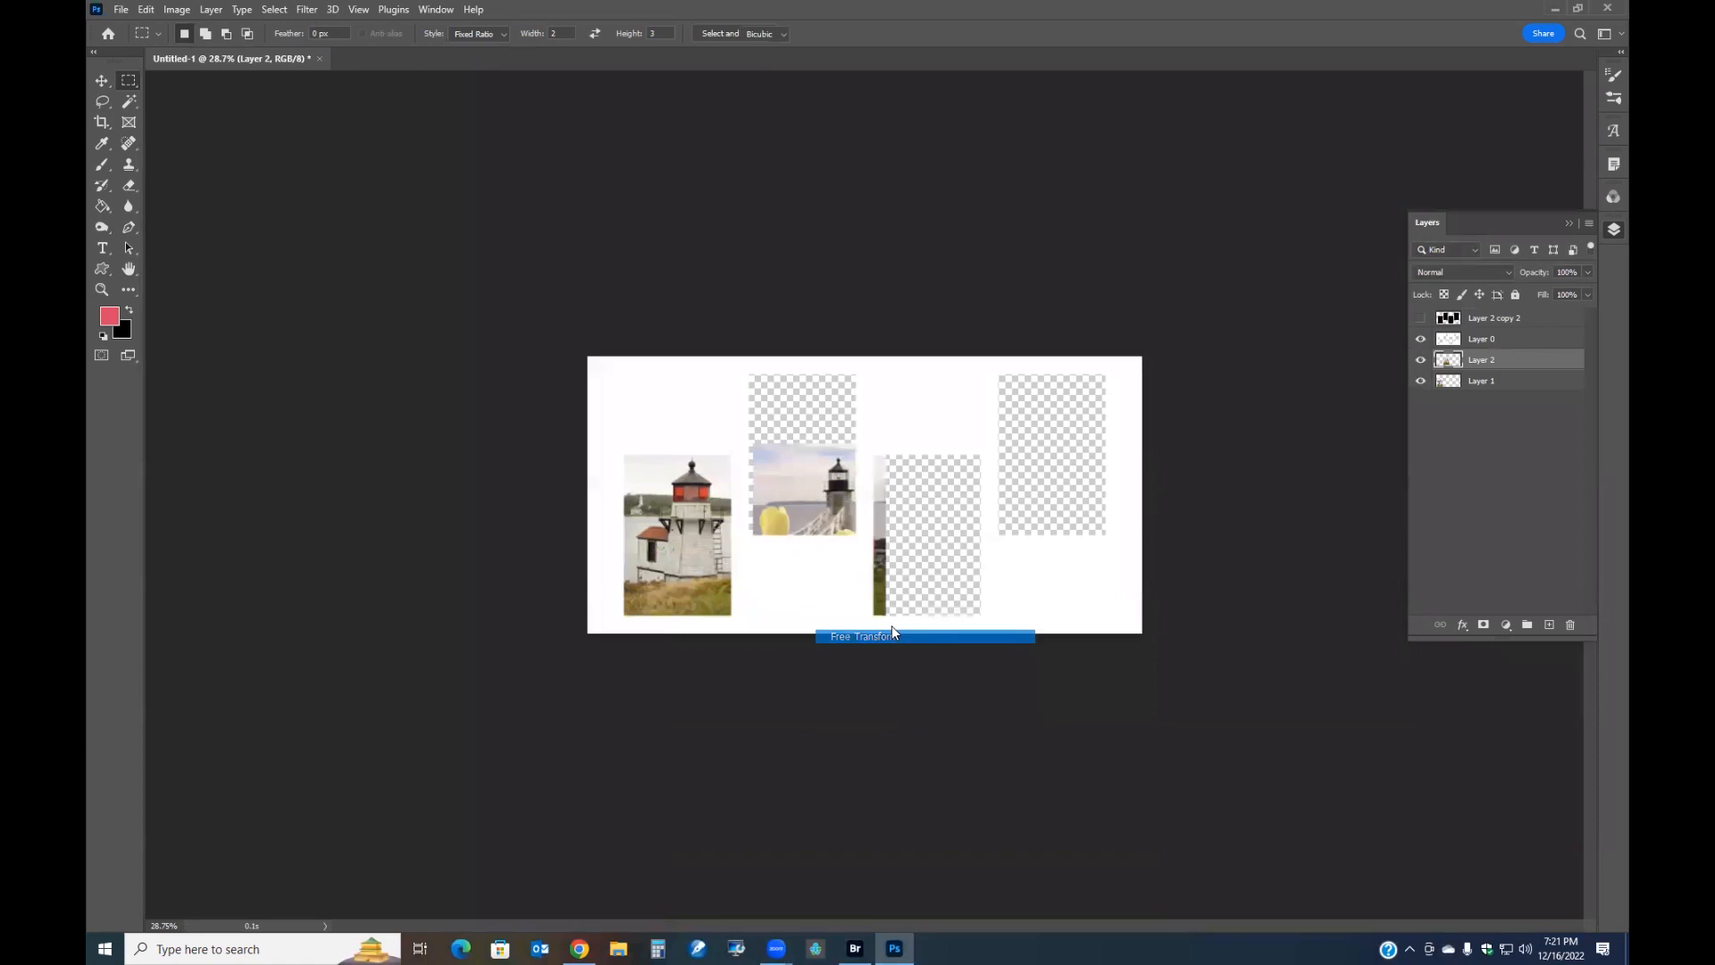
left_click_drag(812, 520, 795, 438)
scroll(965, 529, "up", 3)
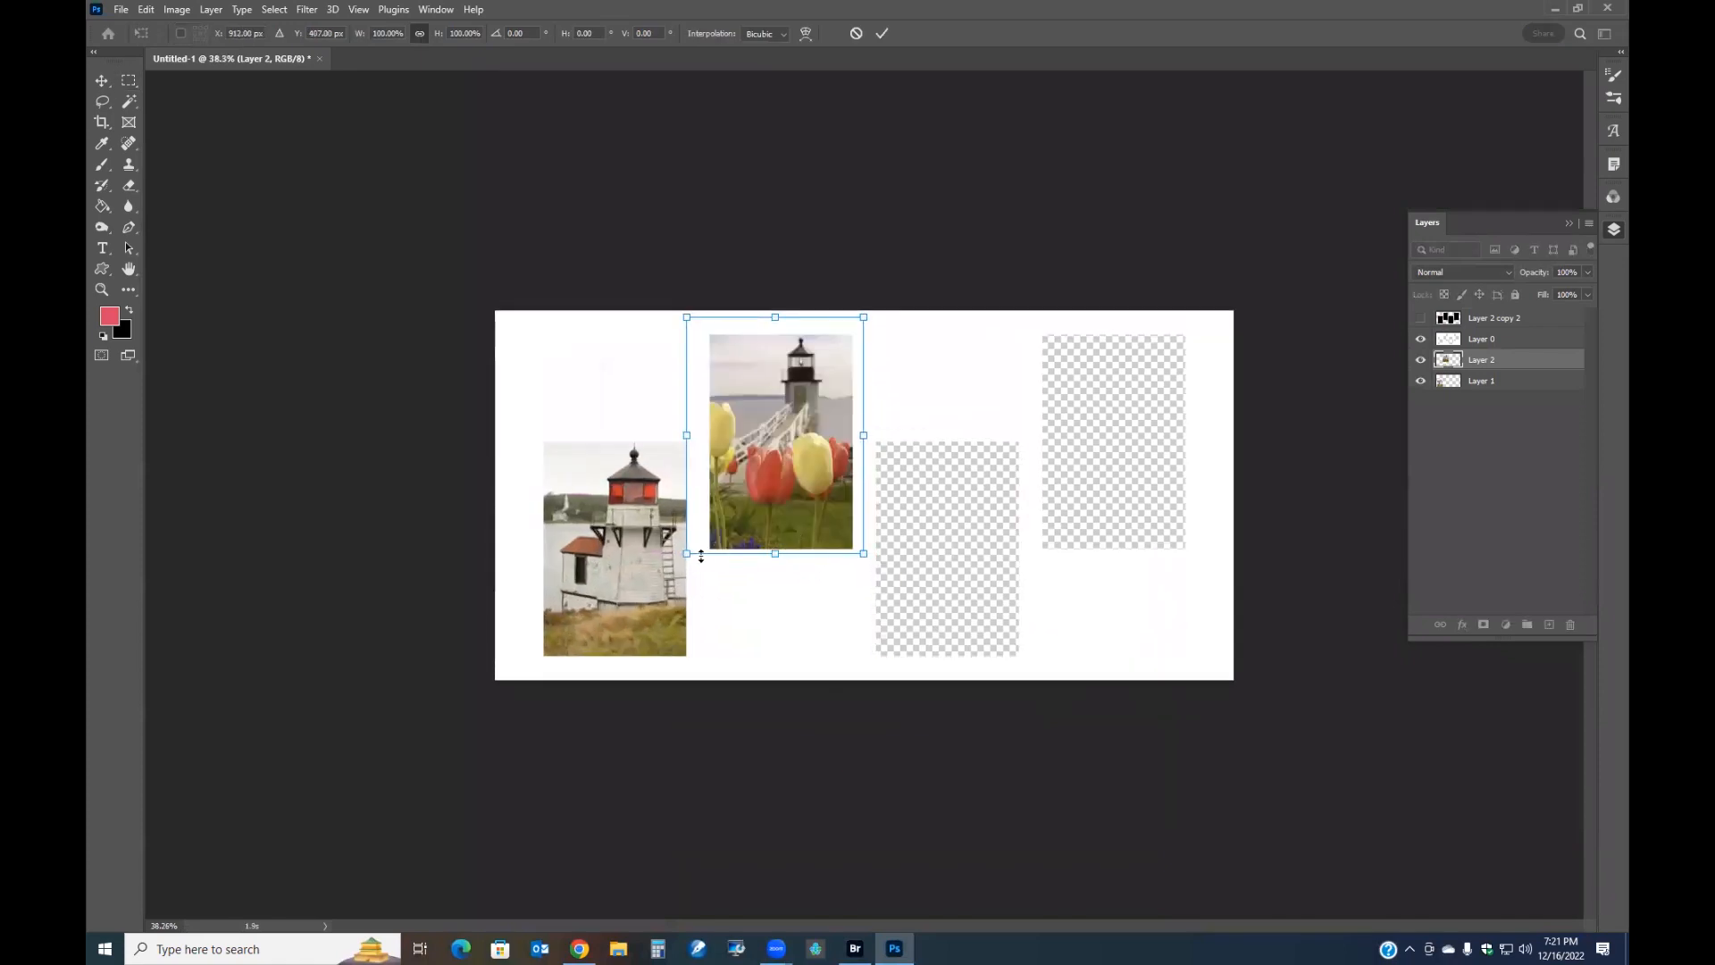
left_click_drag(701, 556, 697, 538)
left_click_drag(770, 468, 770, 481)
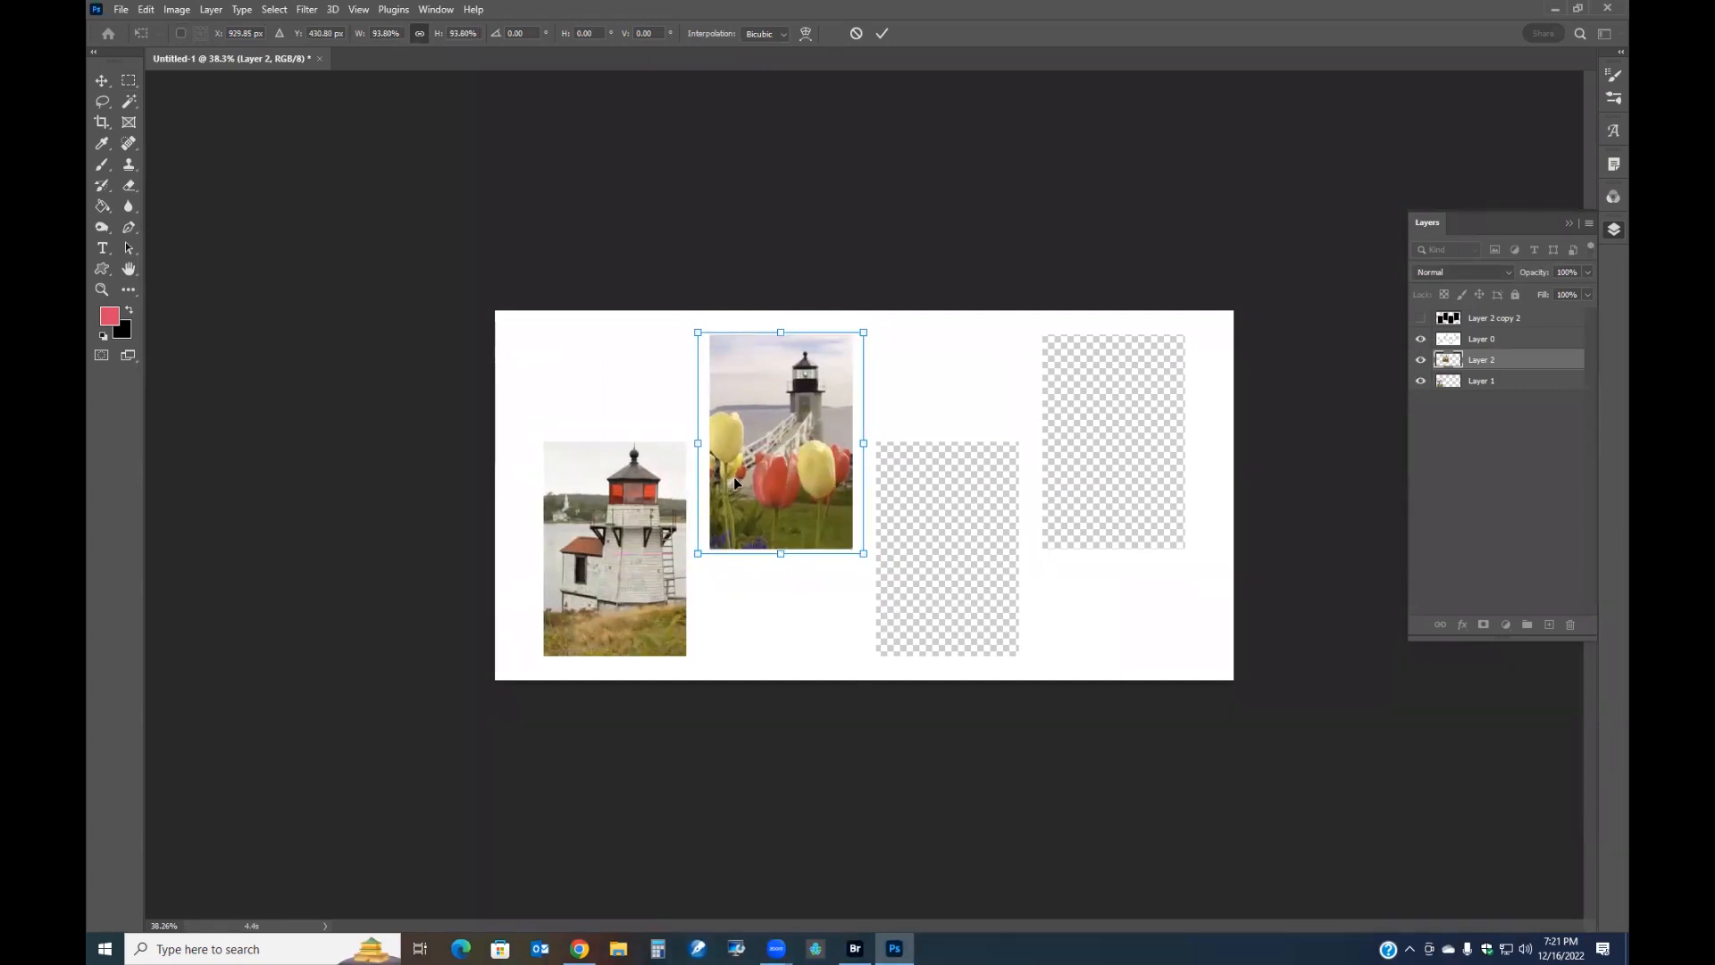
left_click(882, 33)
Switch to Bridge, open Maine-47.jpg, copy it into the collage over the third opening, and close the source file
left_click(863, 948)
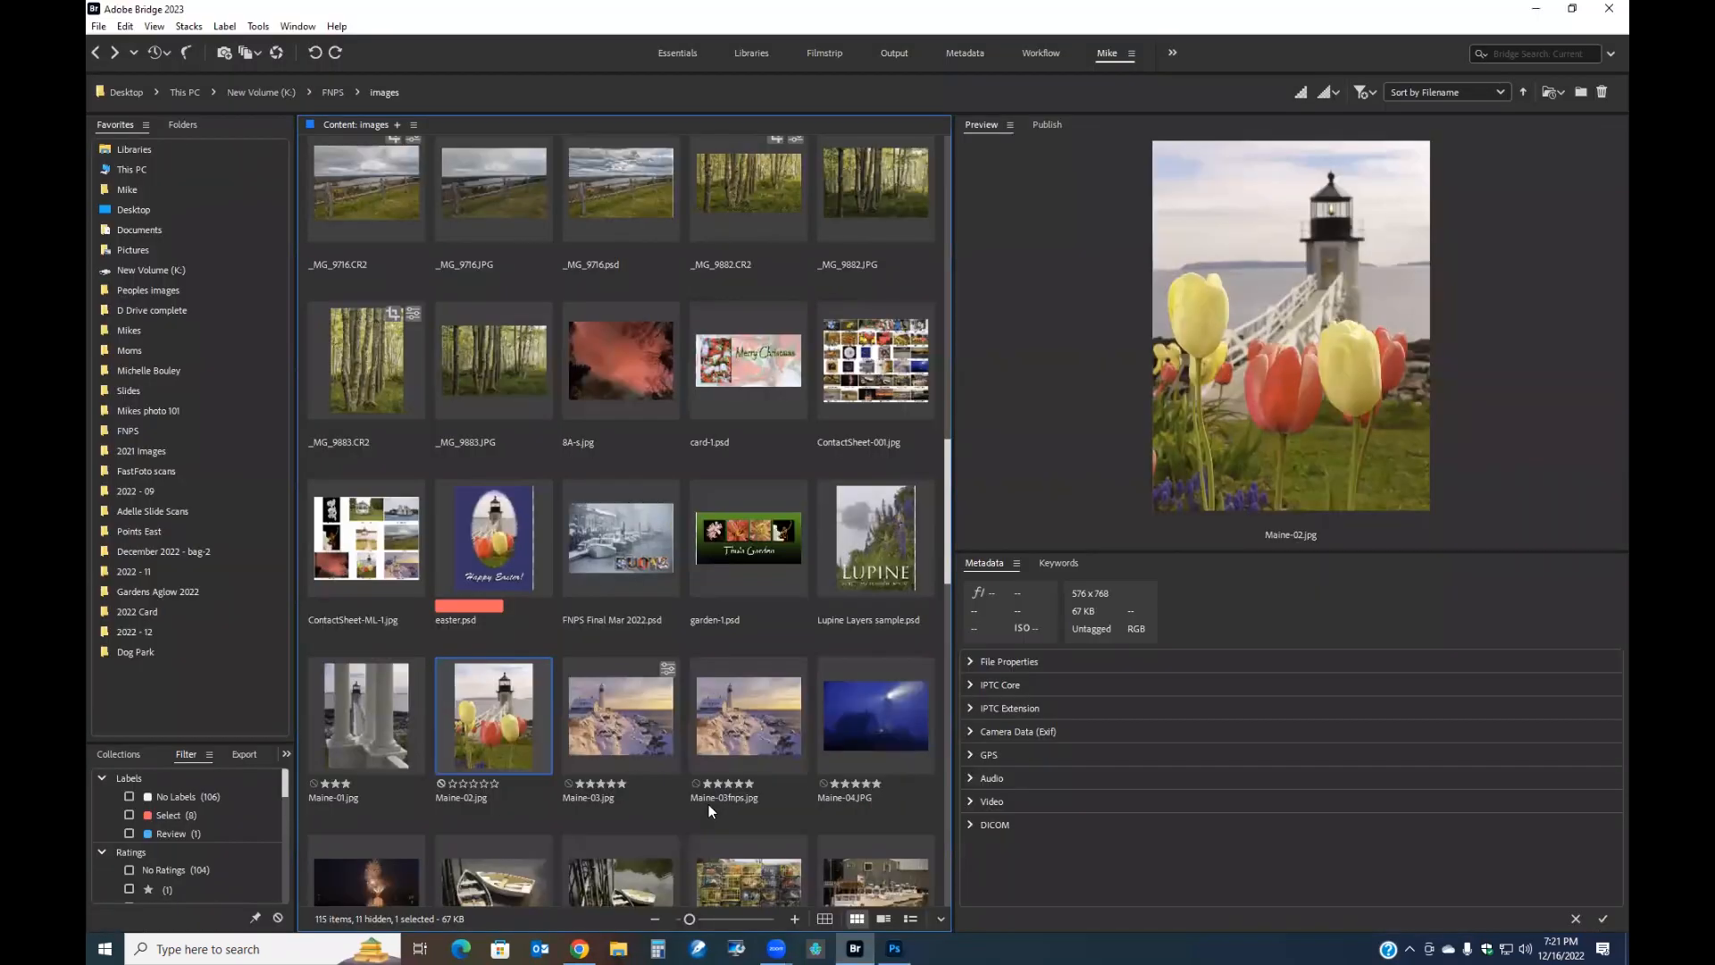
scroll(720, 802, "down", 10)
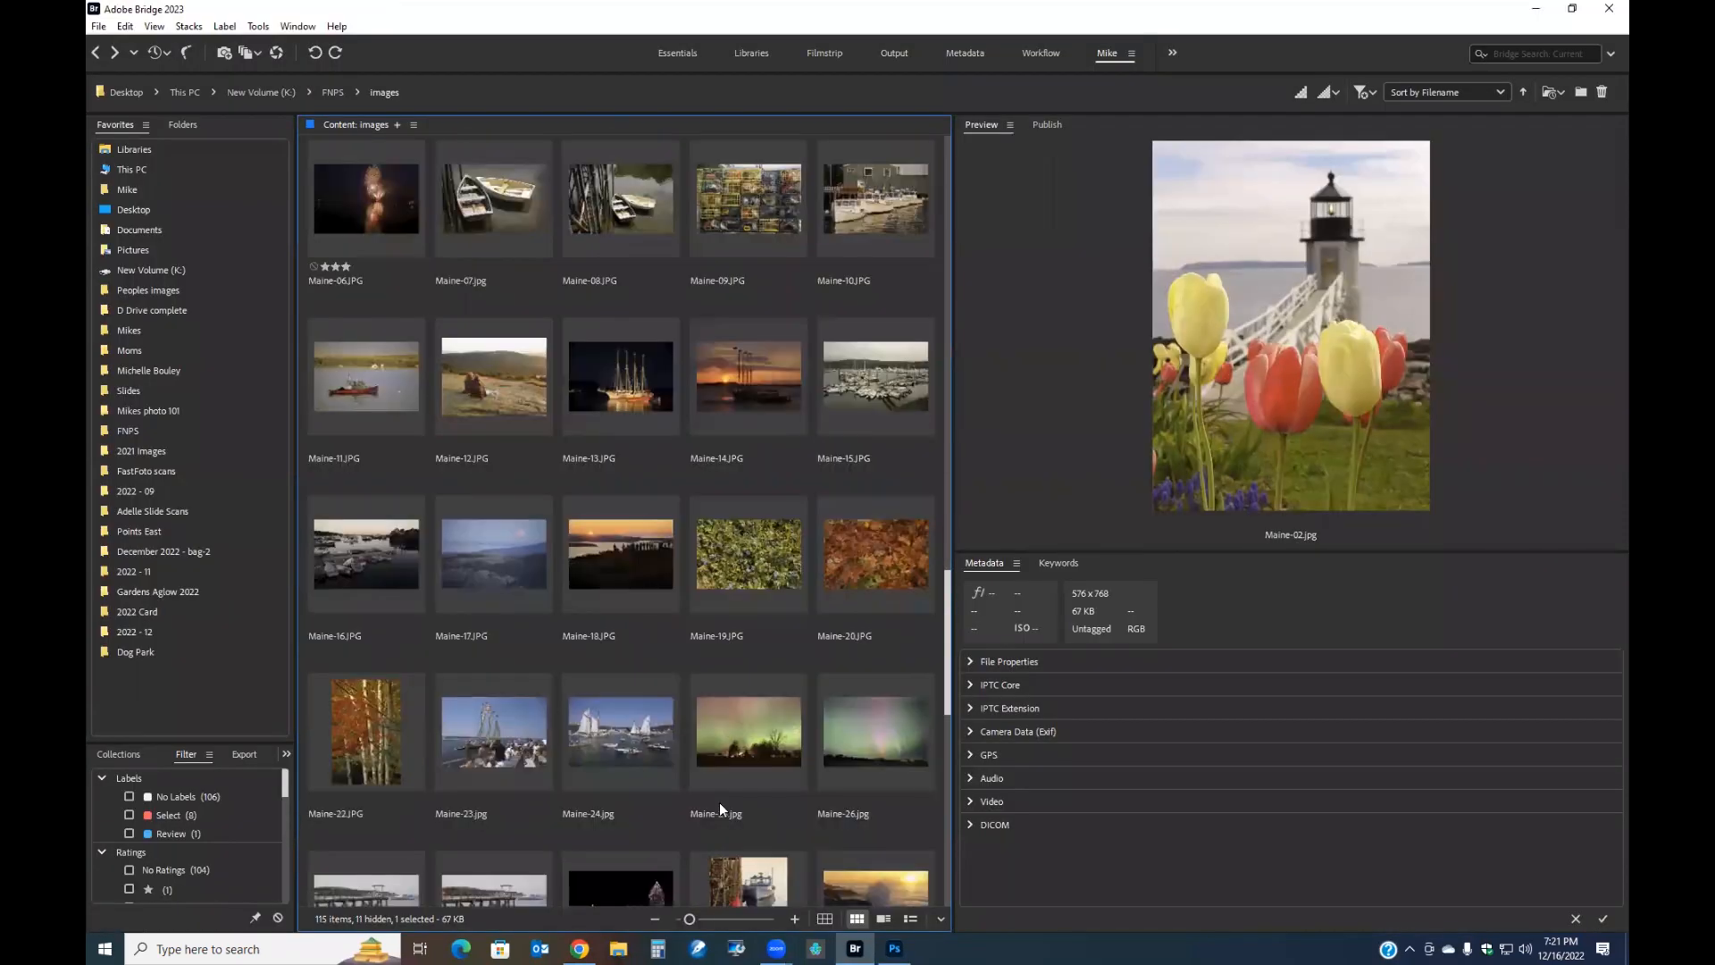
scroll(719, 803, "down", 1)
scroll(720, 802, "down", 3)
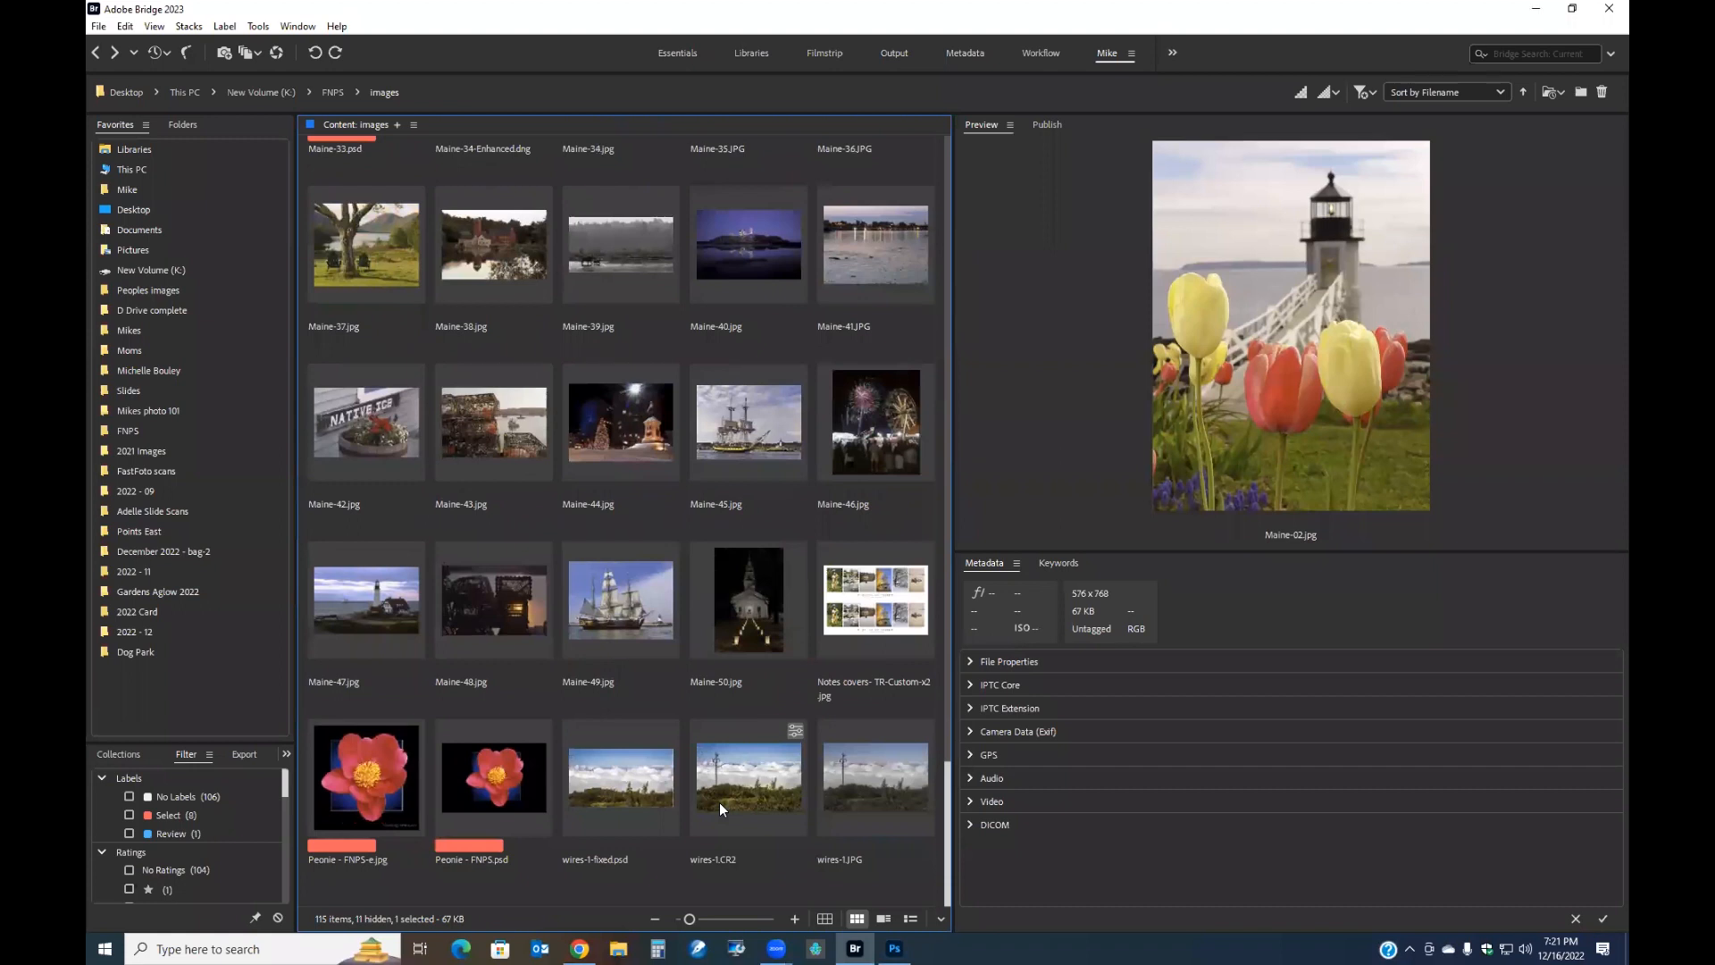
left_click(368, 614)
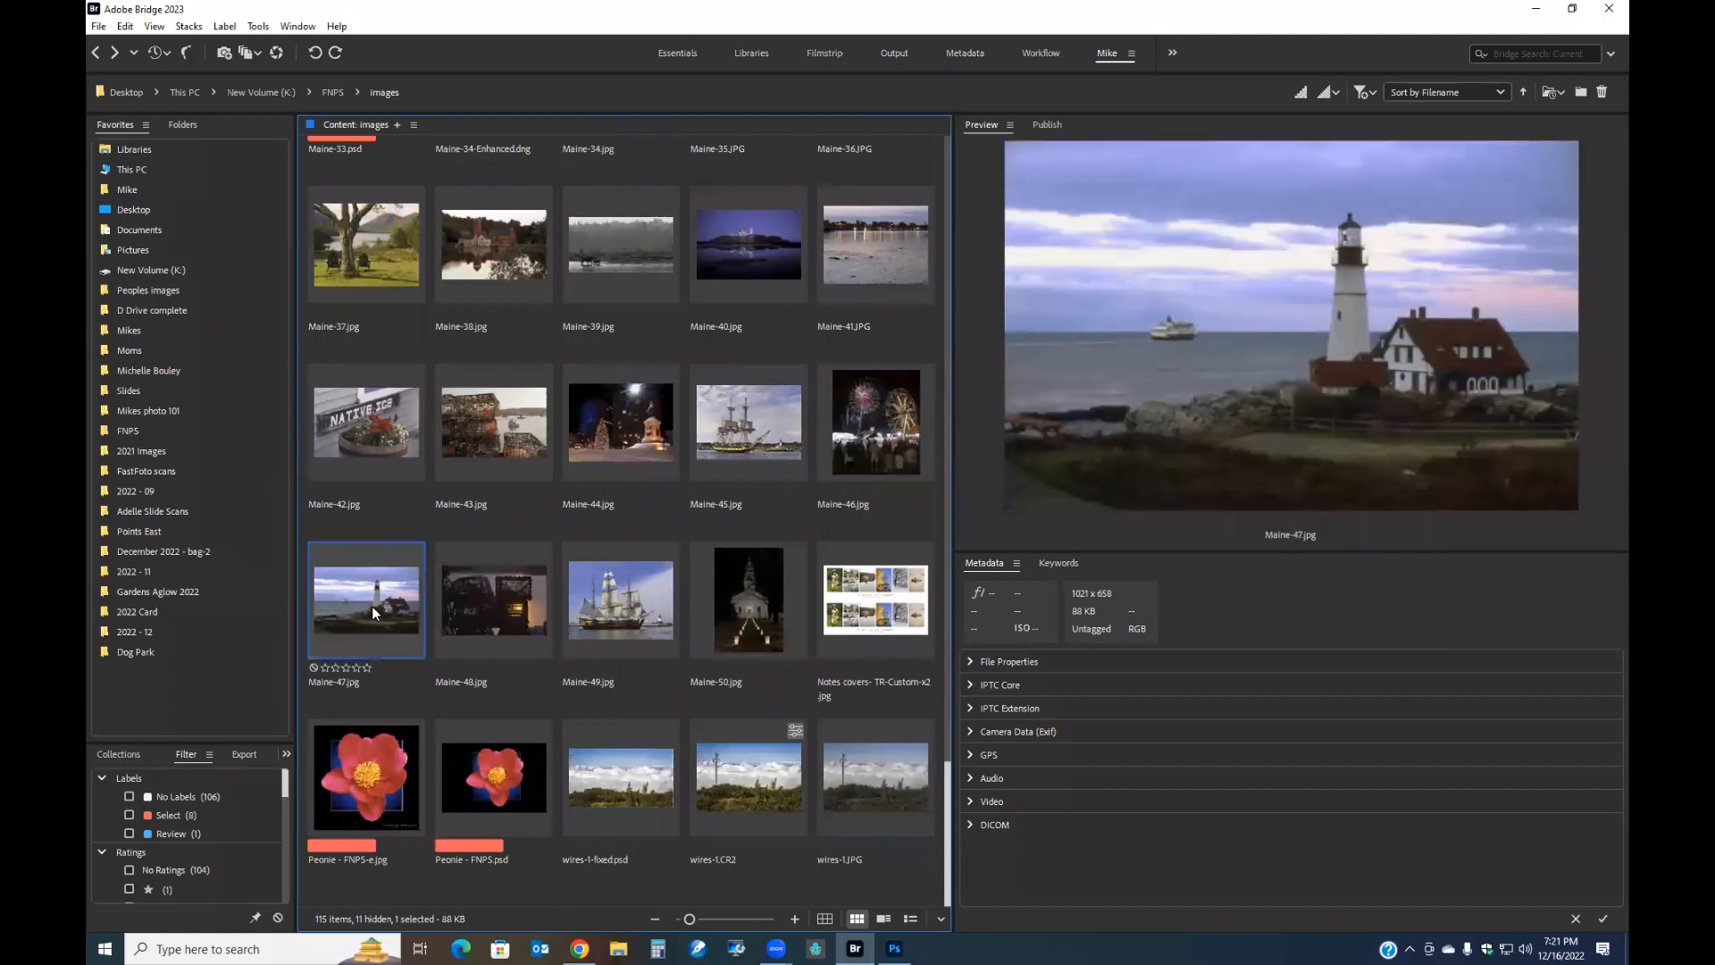
double_click(372, 606)
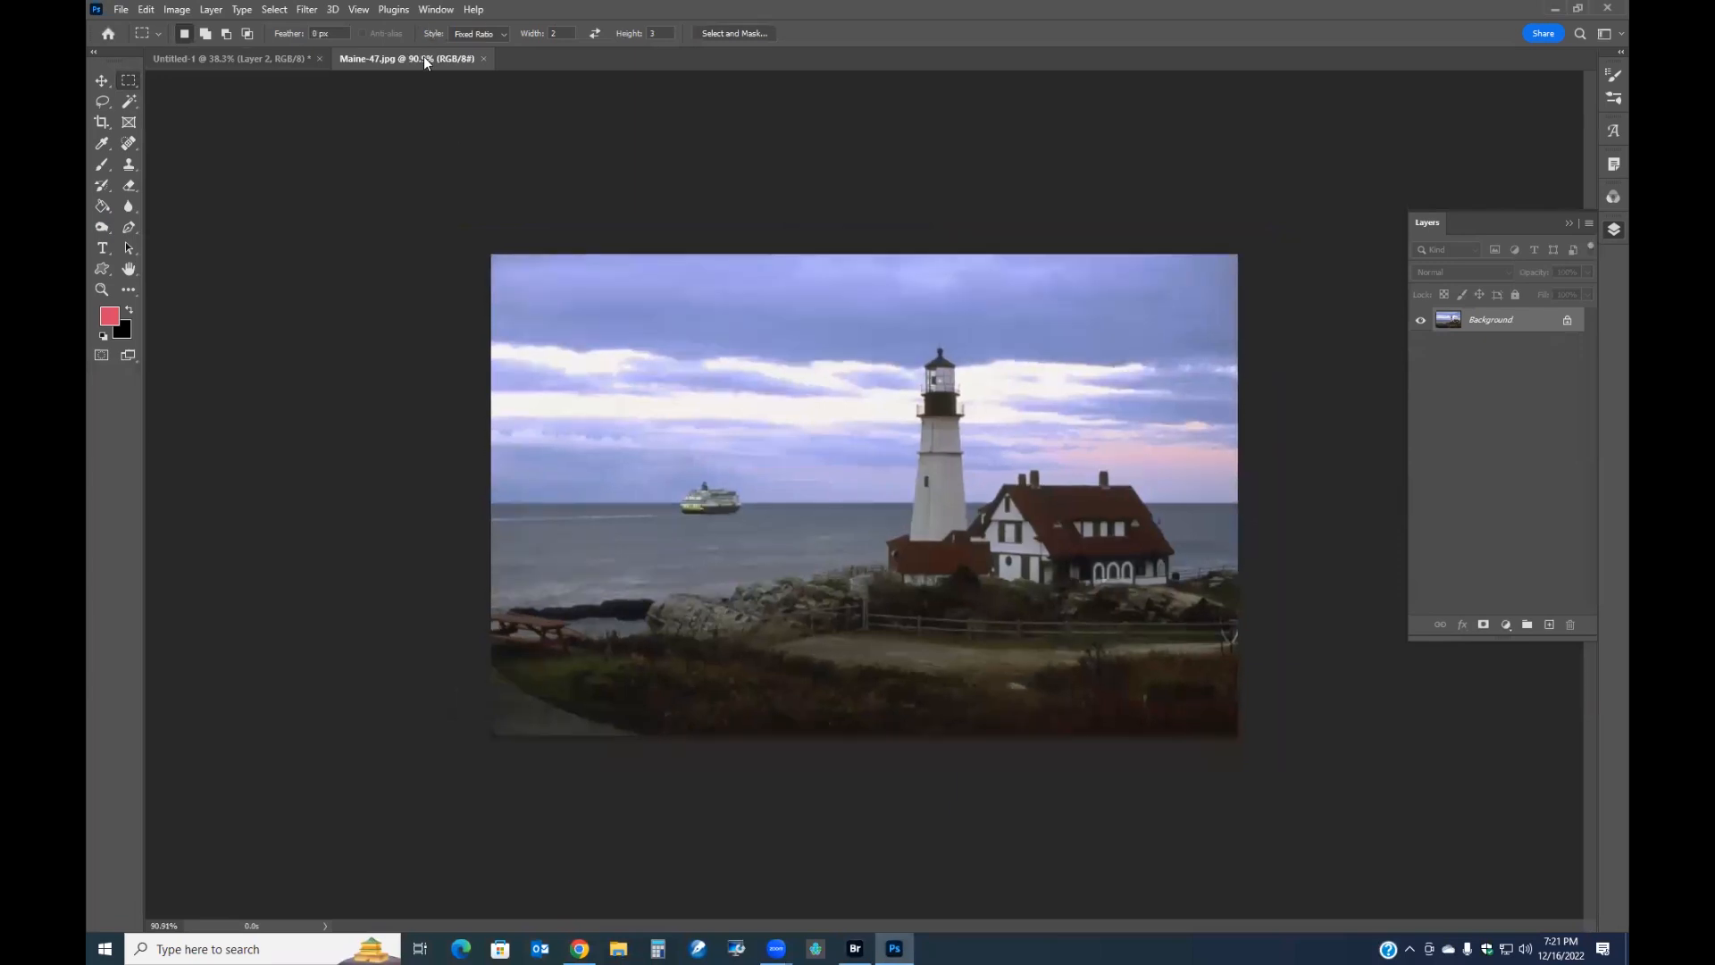
left_click_drag(424, 56, 331, 595)
left_click_drag(1511, 321, 935, 641)
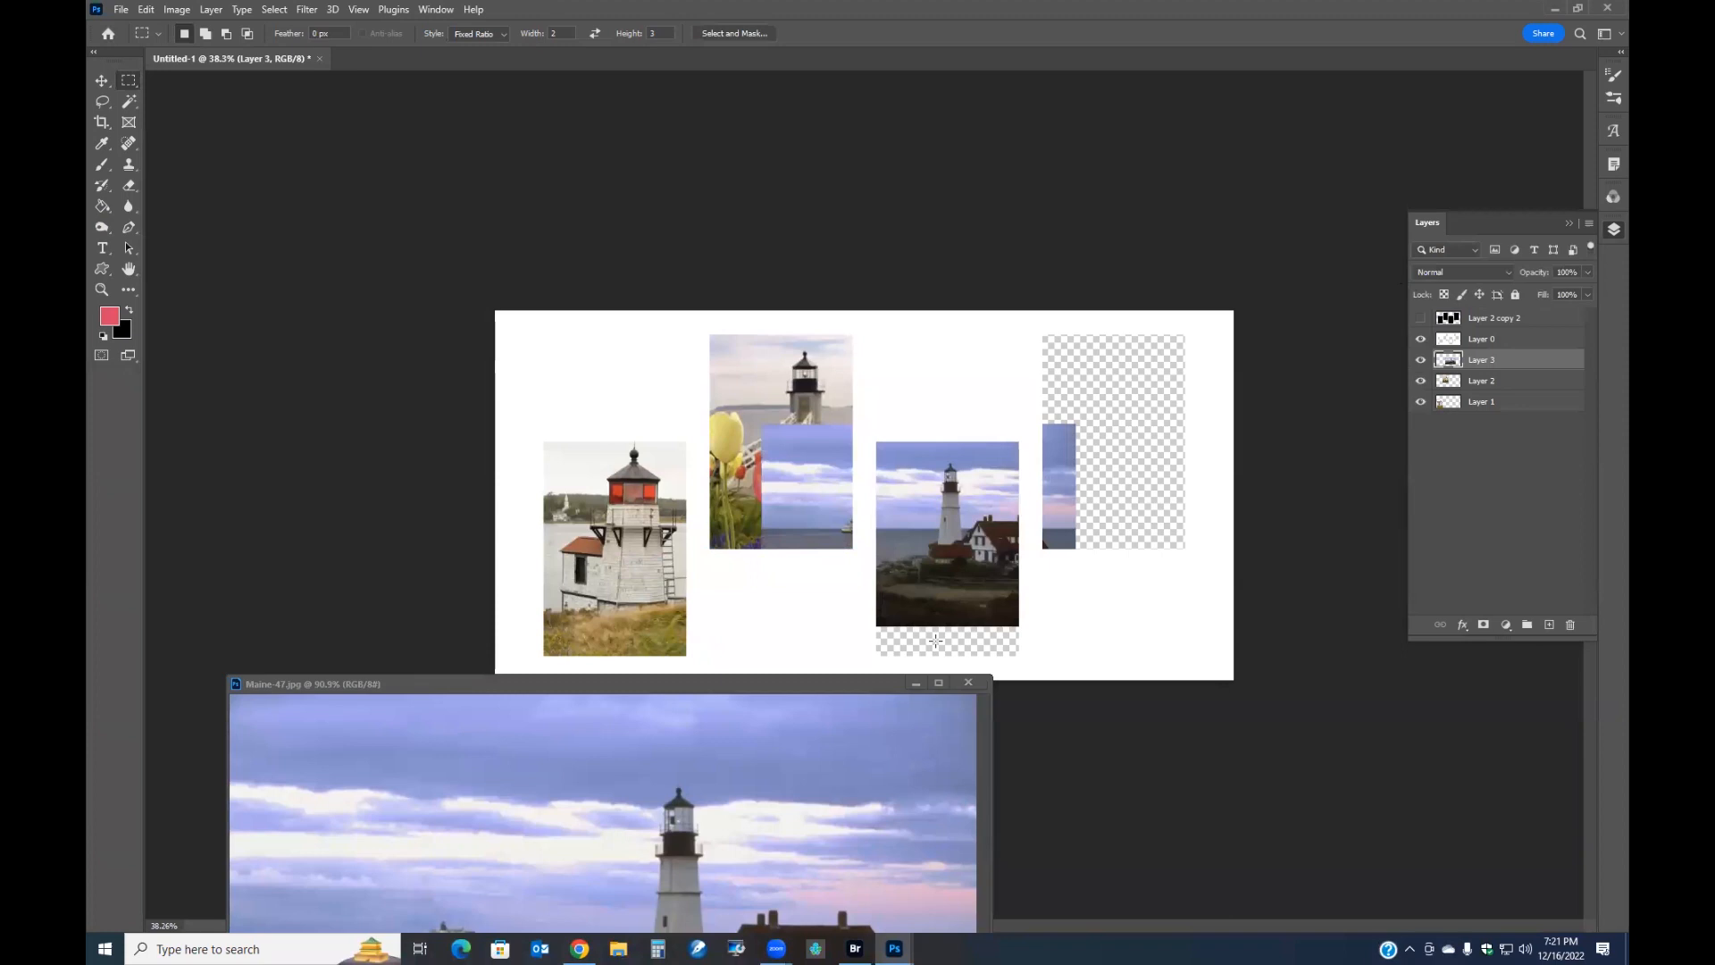
left_click(968, 681)
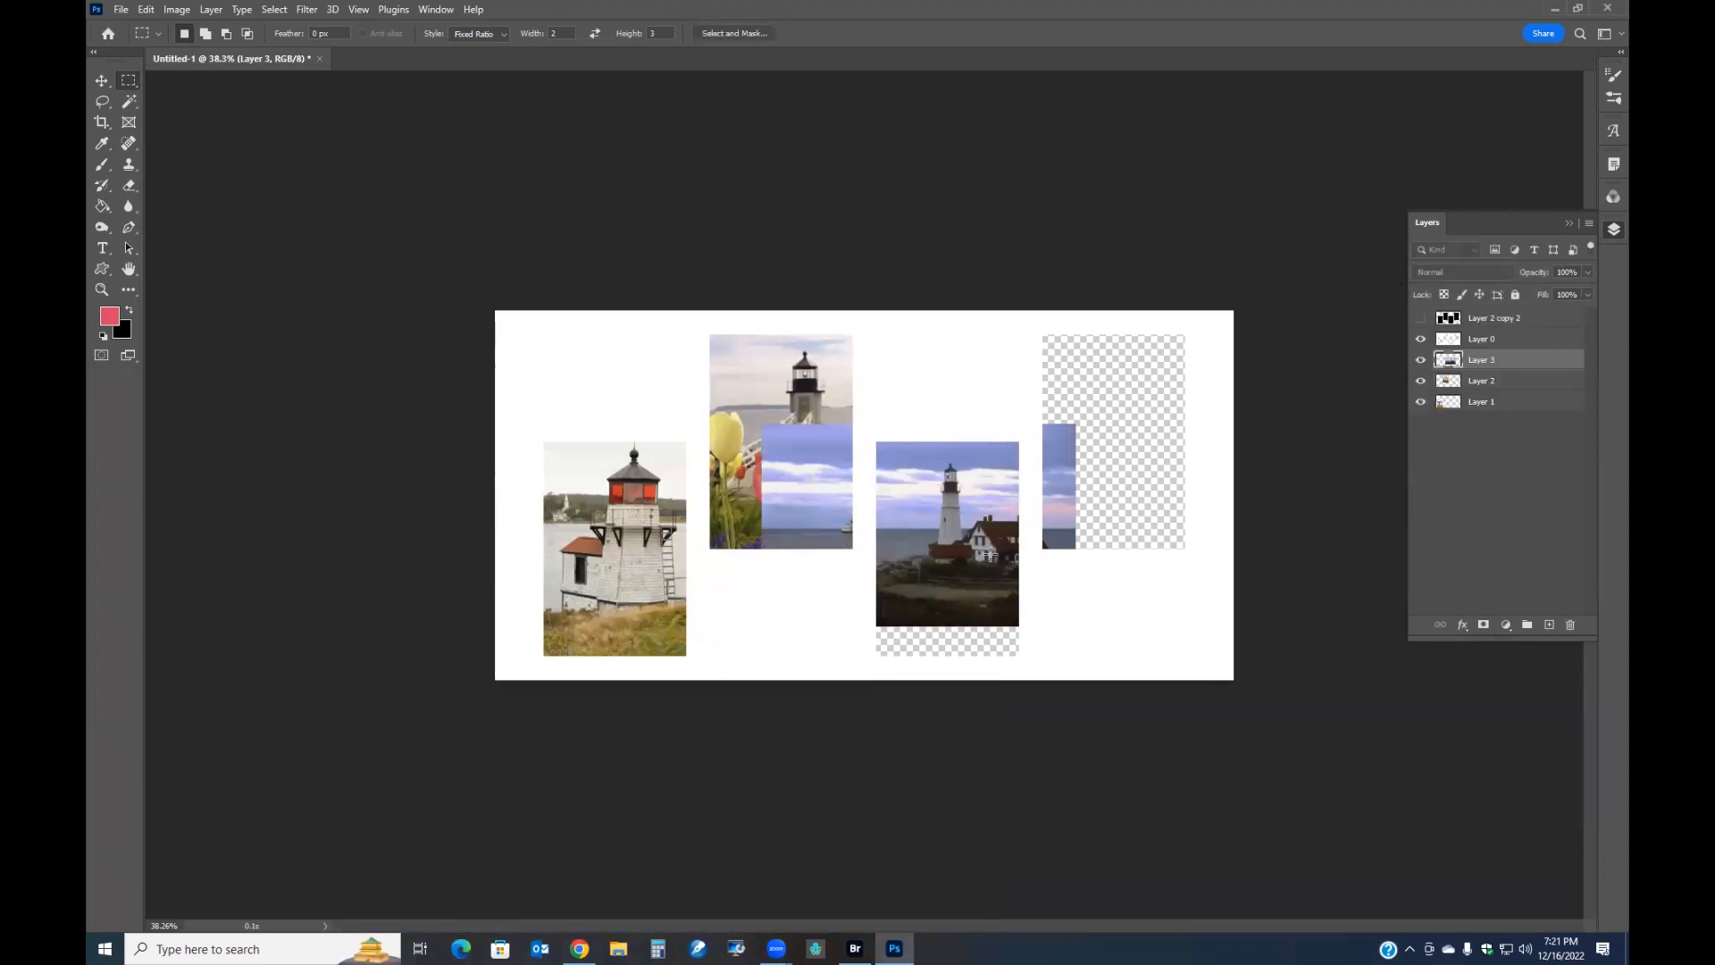
Free-transform the Maine-47 lighthouse photo to about 113%, place the tower and house within the third opening, and apply the transform
right_click(947, 537)
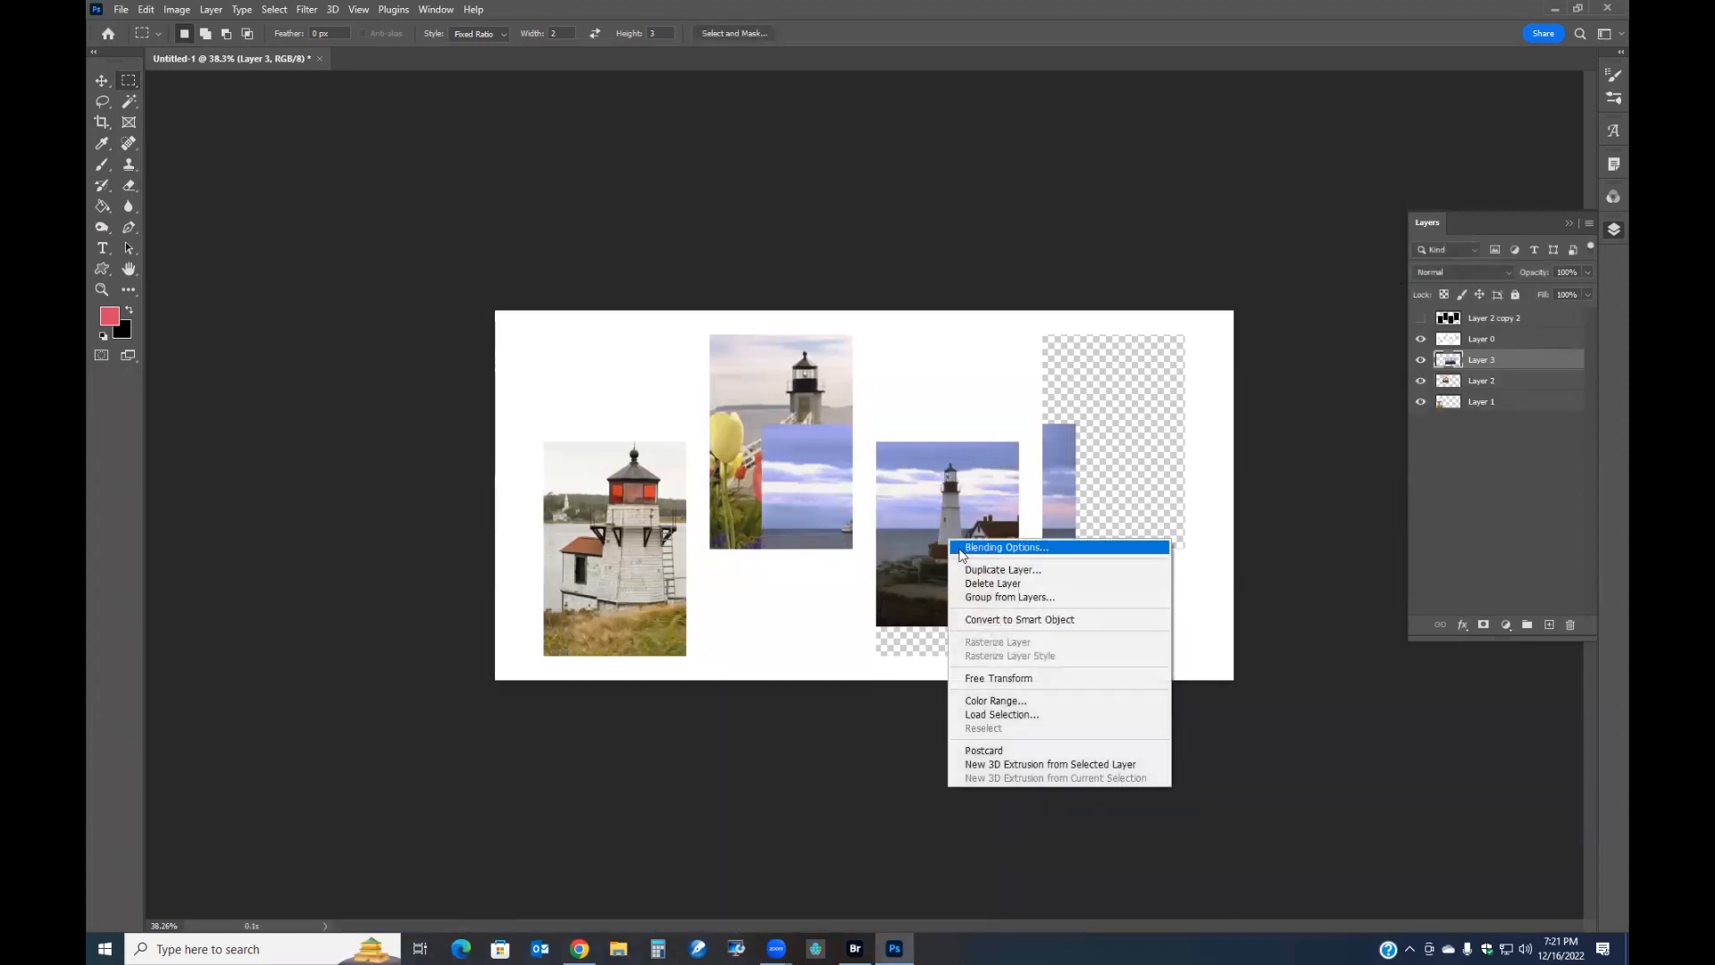
left_click(994, 679)
left_click_drag(968, 595, 929, 599)
left_click_drag(1034, 629, 951, 616)
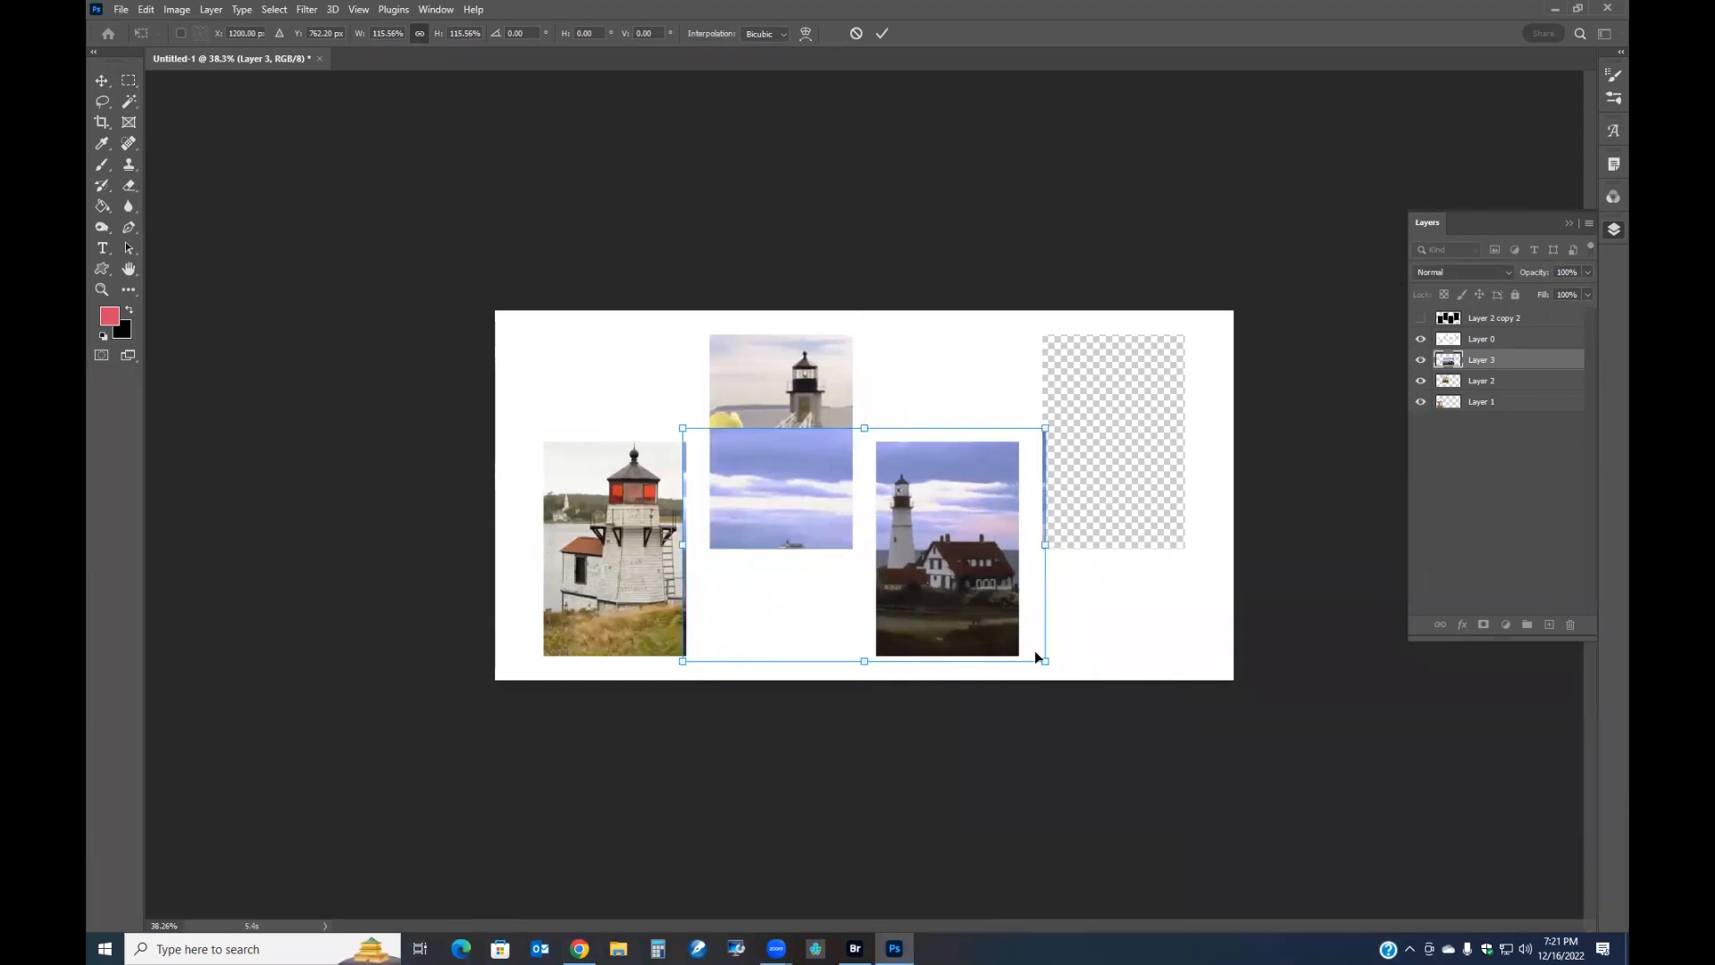
left_click_drag(684, 661, 690, 656)
left_click_drag(897, 573, 902, 587)
key("Left")
key("Left")
key("Left")
key("Left")
key("Left")
key("Left")
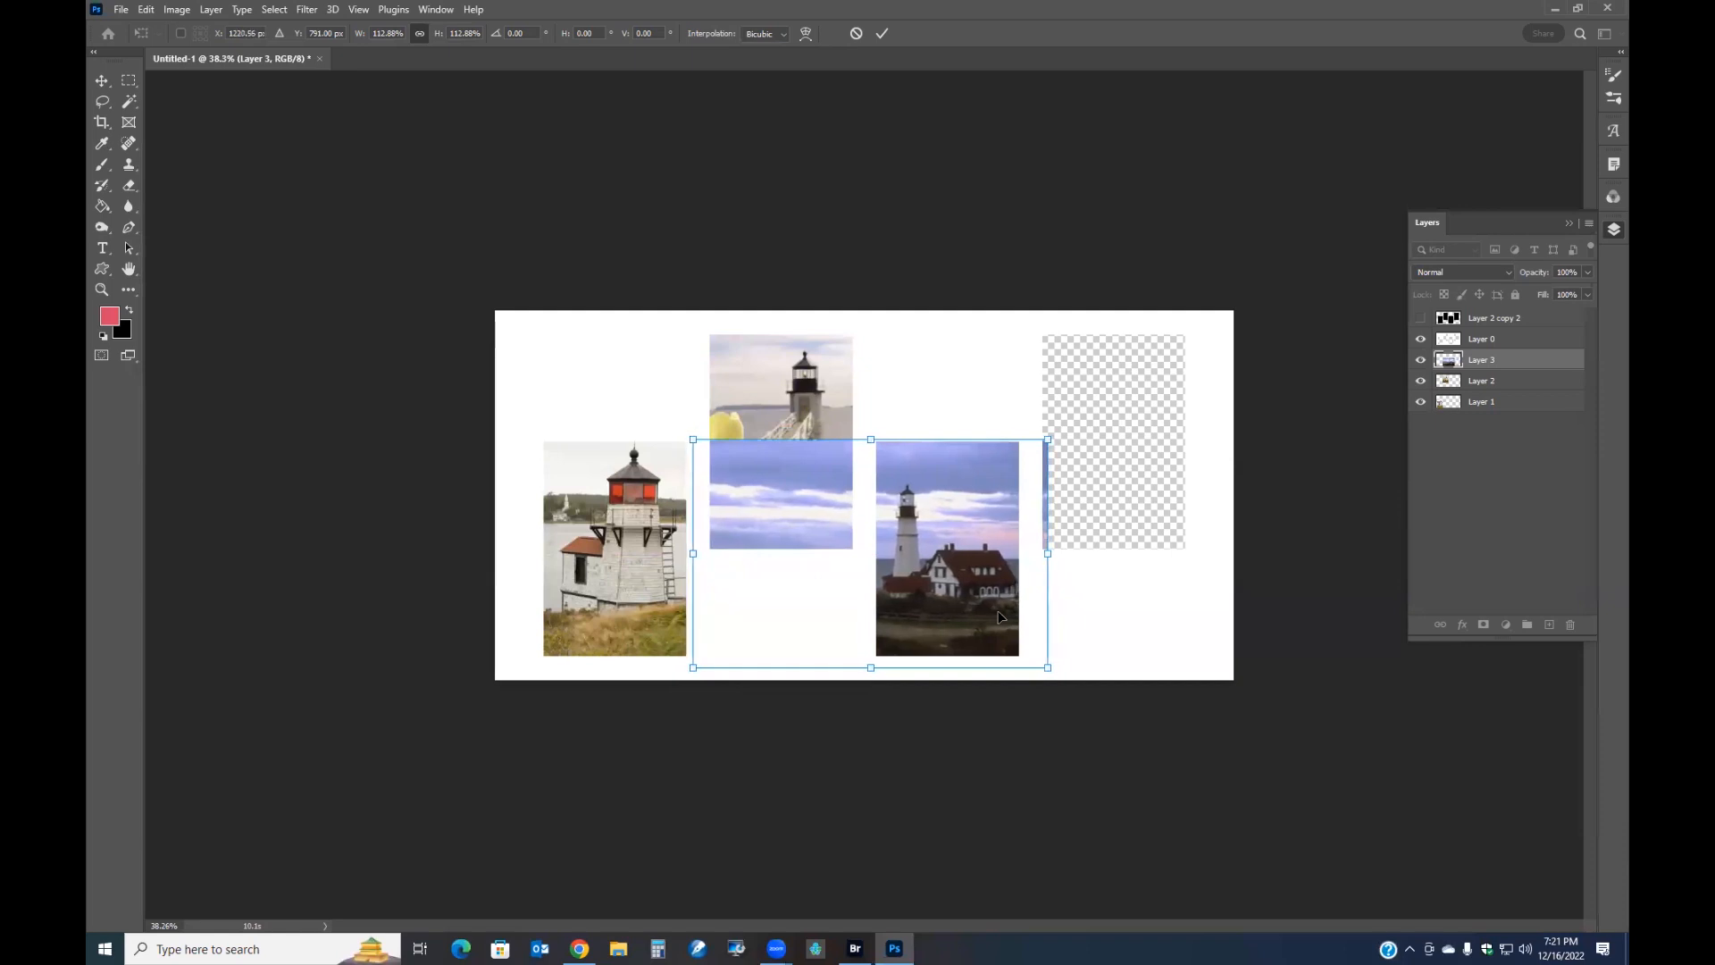
left_click(881, 33)
Delete the marquee-selected part of Layer 3 that covers the second opening, and check the photos with the Layer 0 template hidden
key("m")
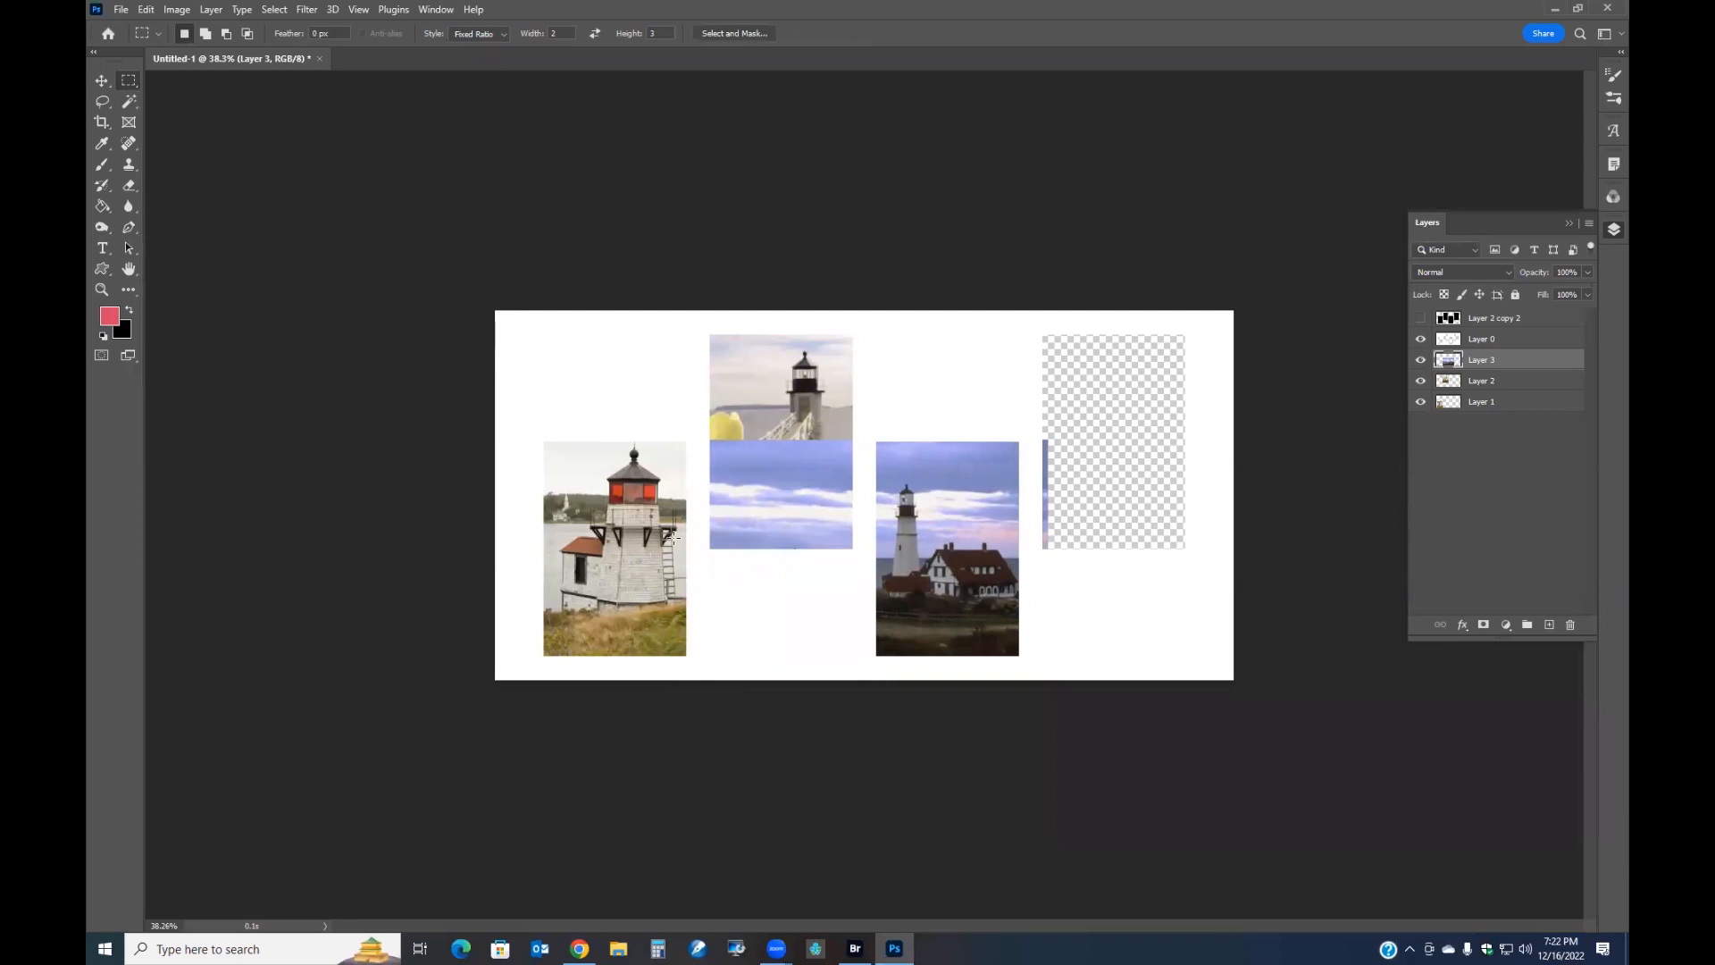
left_click_drag(695, 415, 853, 700)
key("Delete")
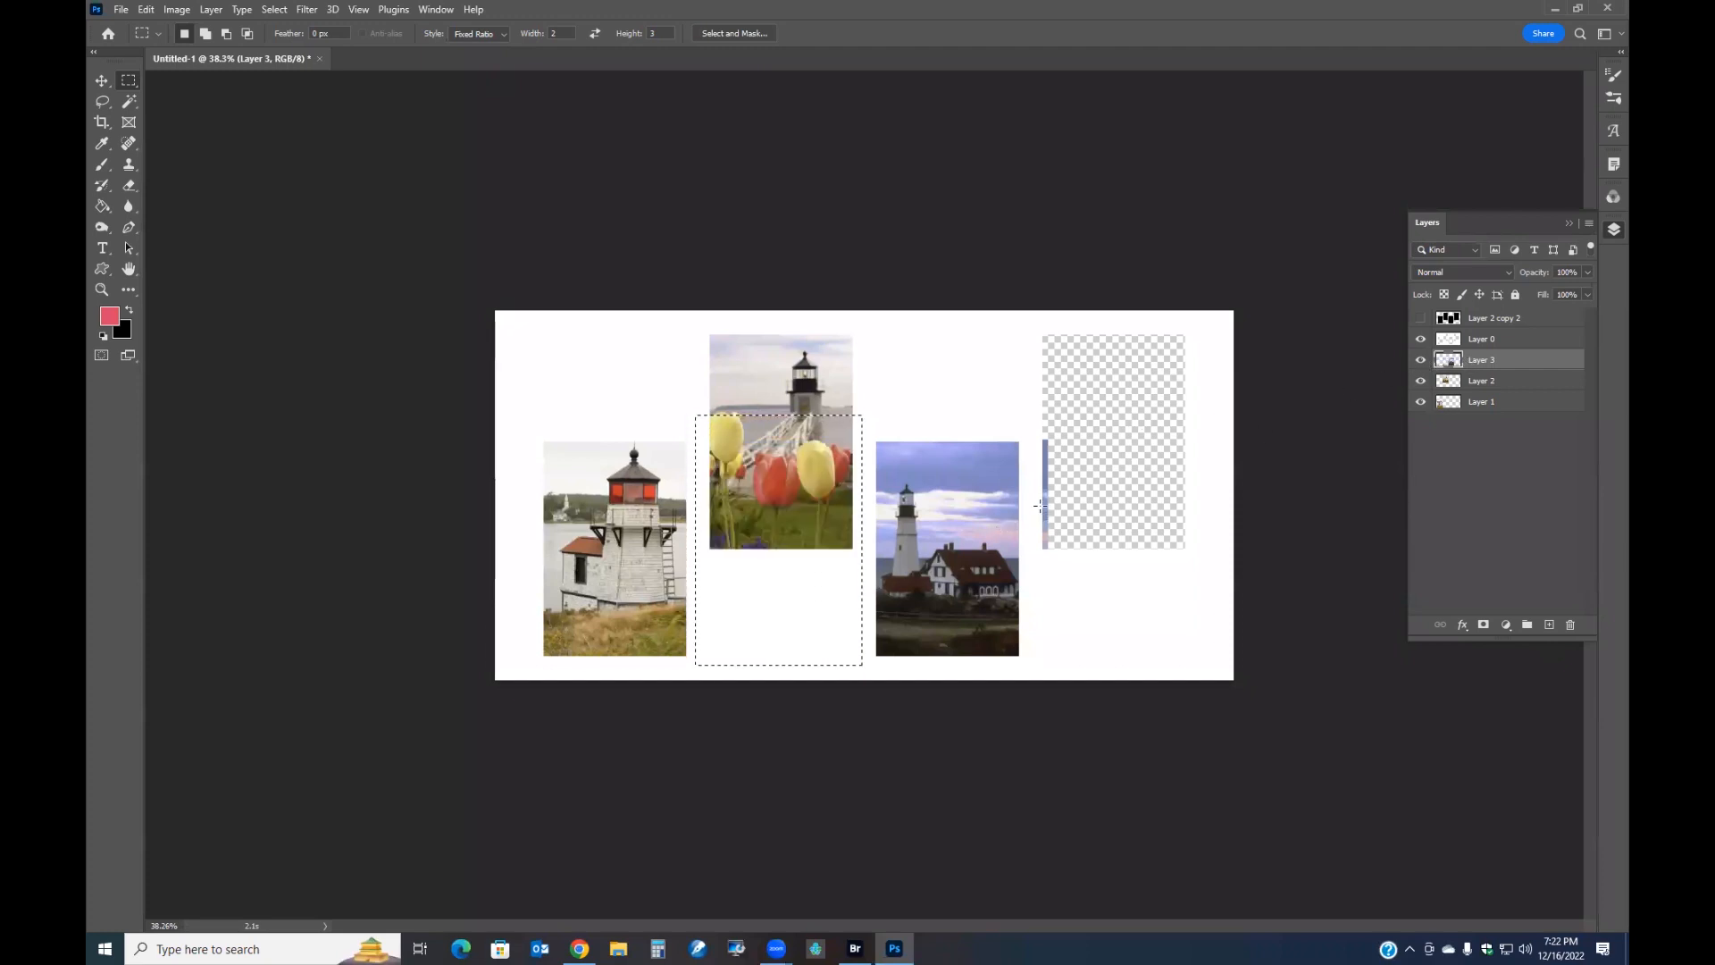
left_click(1420, 339)
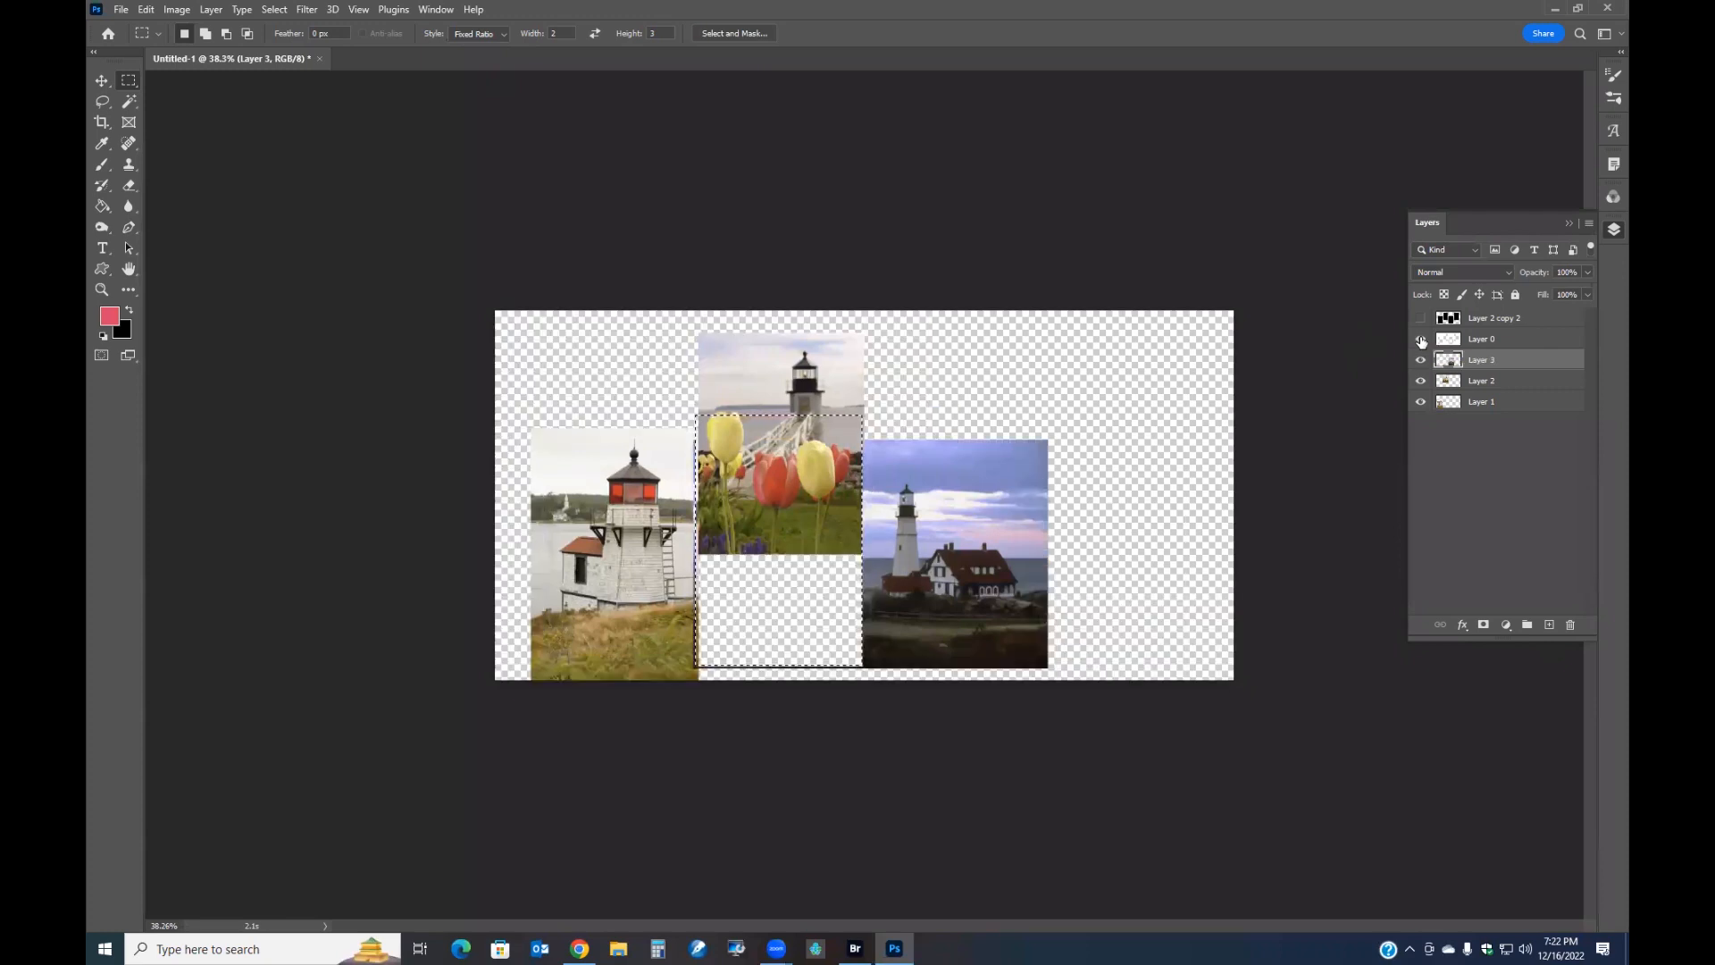
left_click(1420, 339)
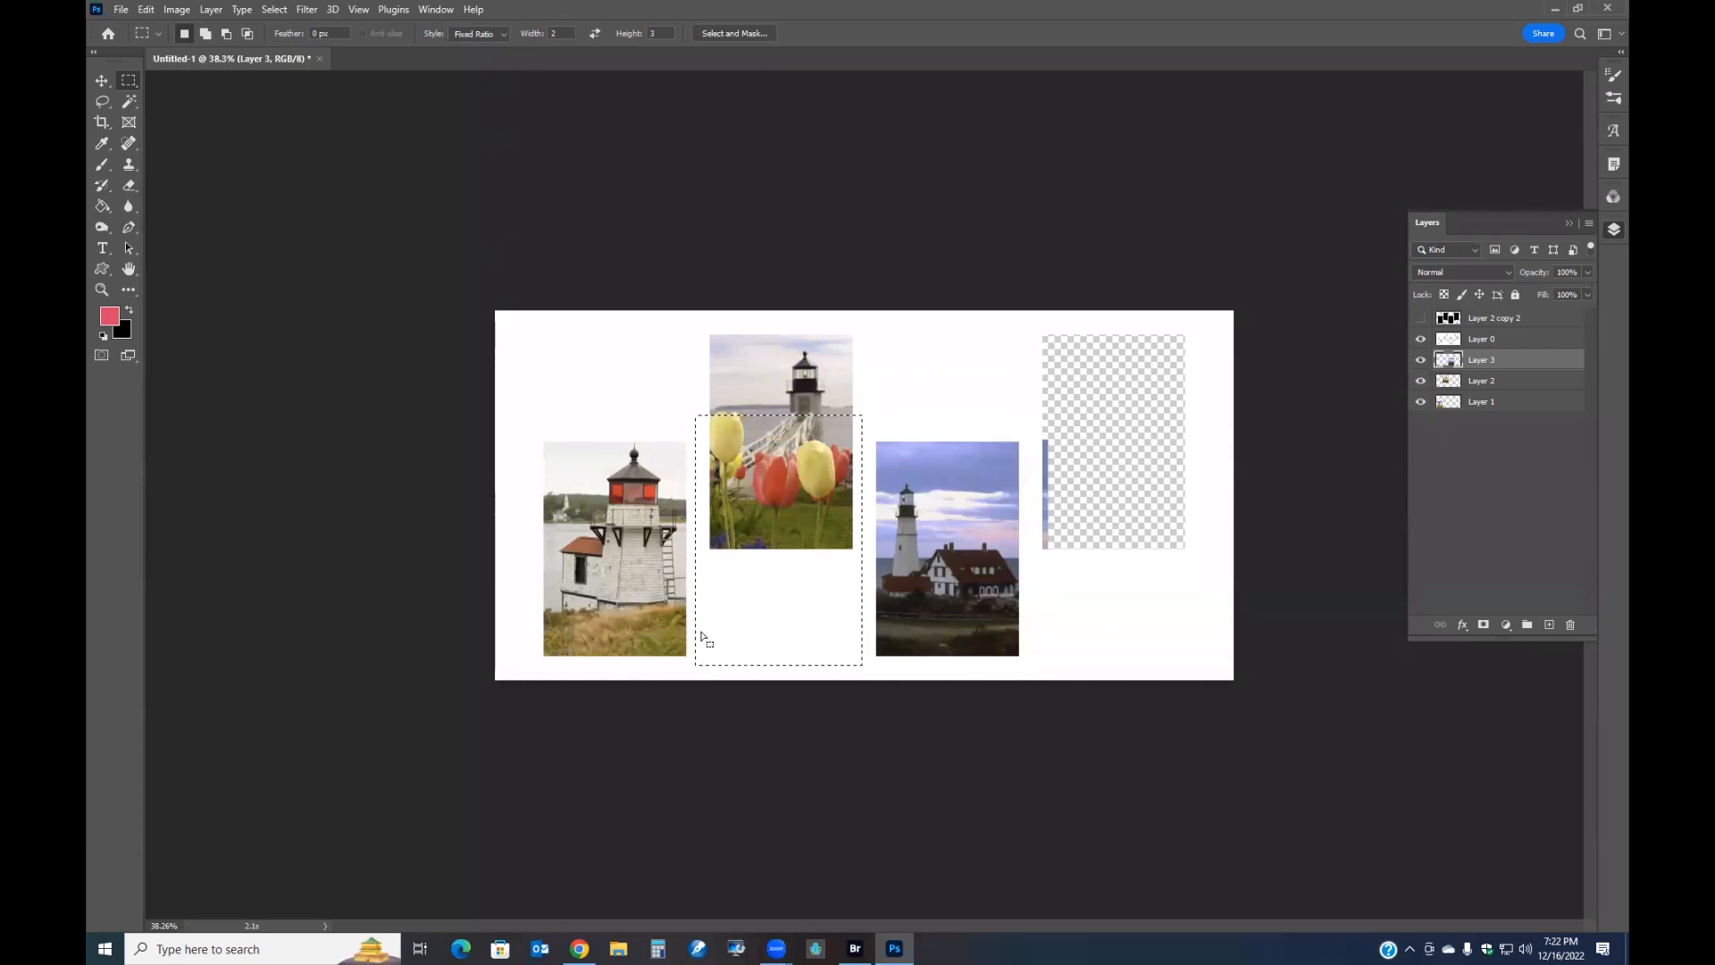
Switch to Bridge and open the white lighthouse and schooner image _MG_8105HD.psd in Photoshop
left_click(855, 949)
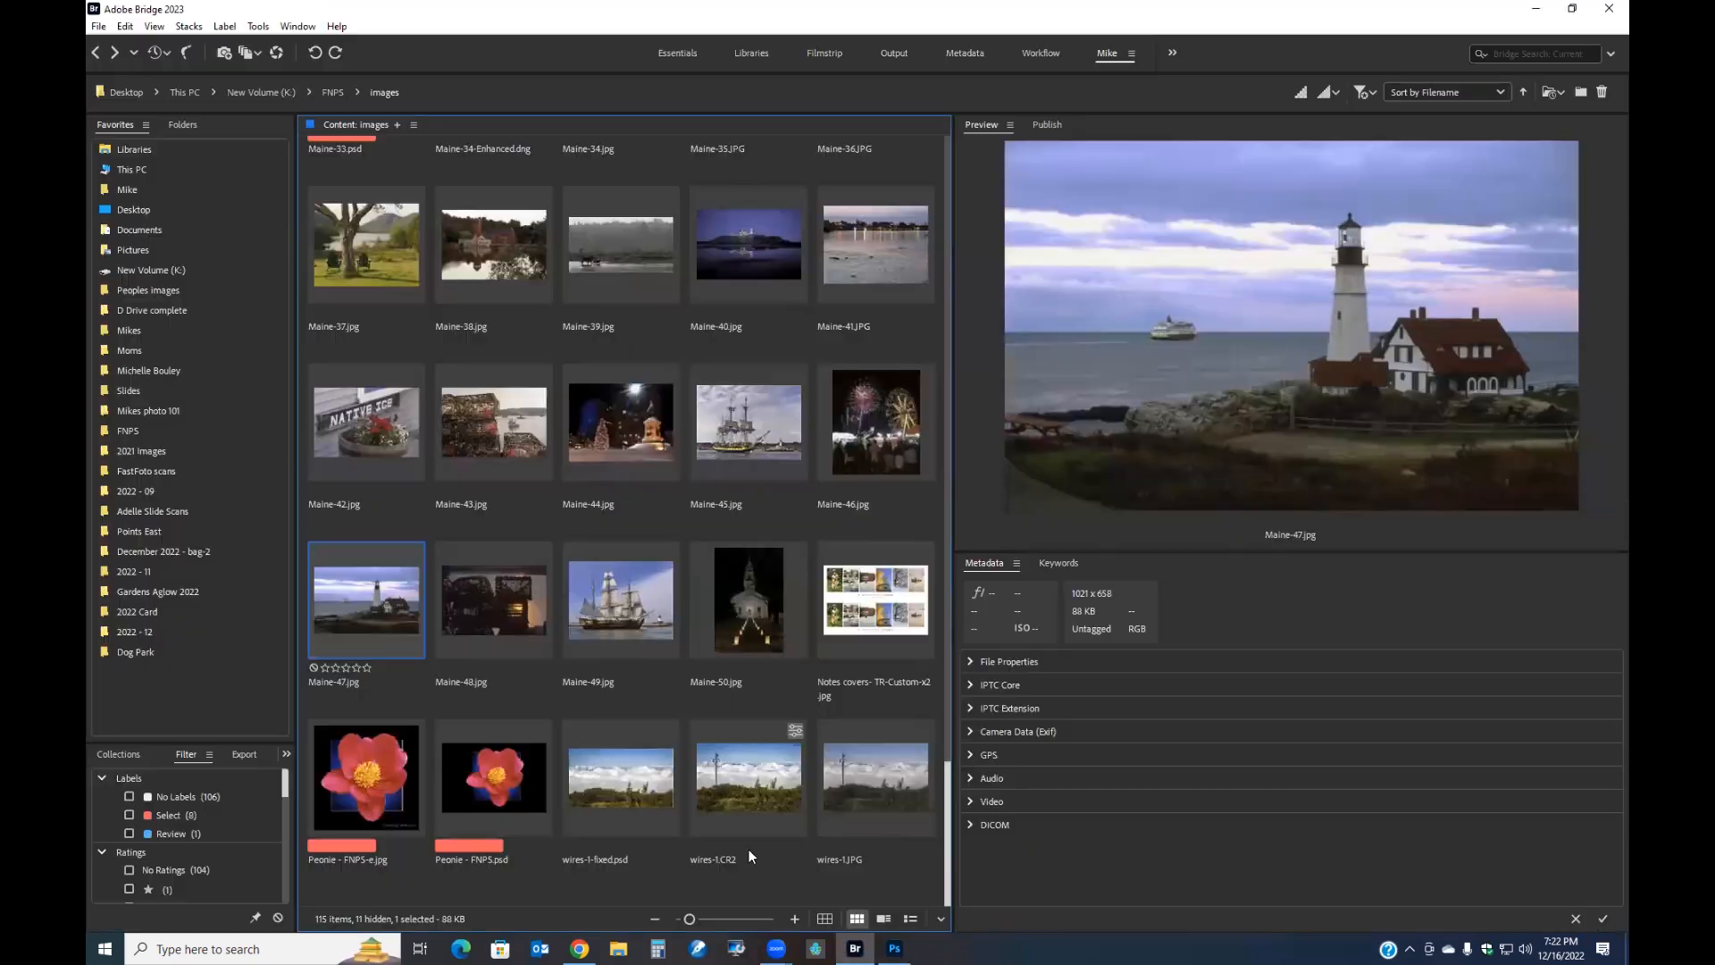
scroll(749, 848, "up", 15)
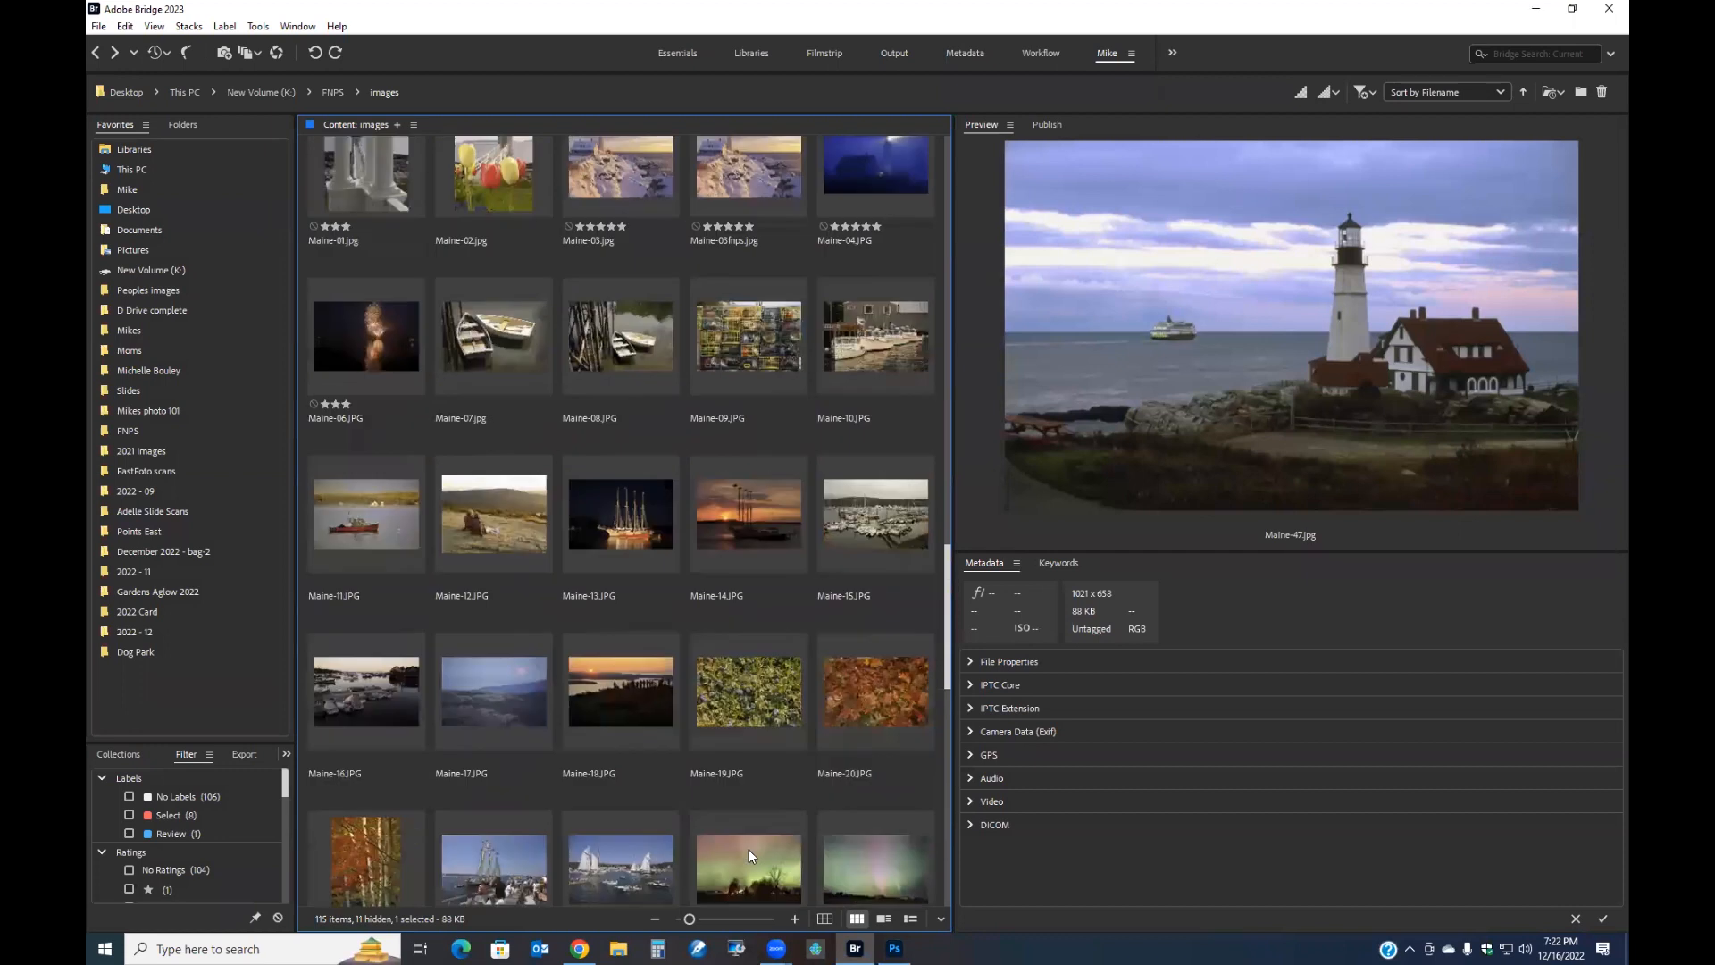
left_click(753, 636)
double_click(752, 634)
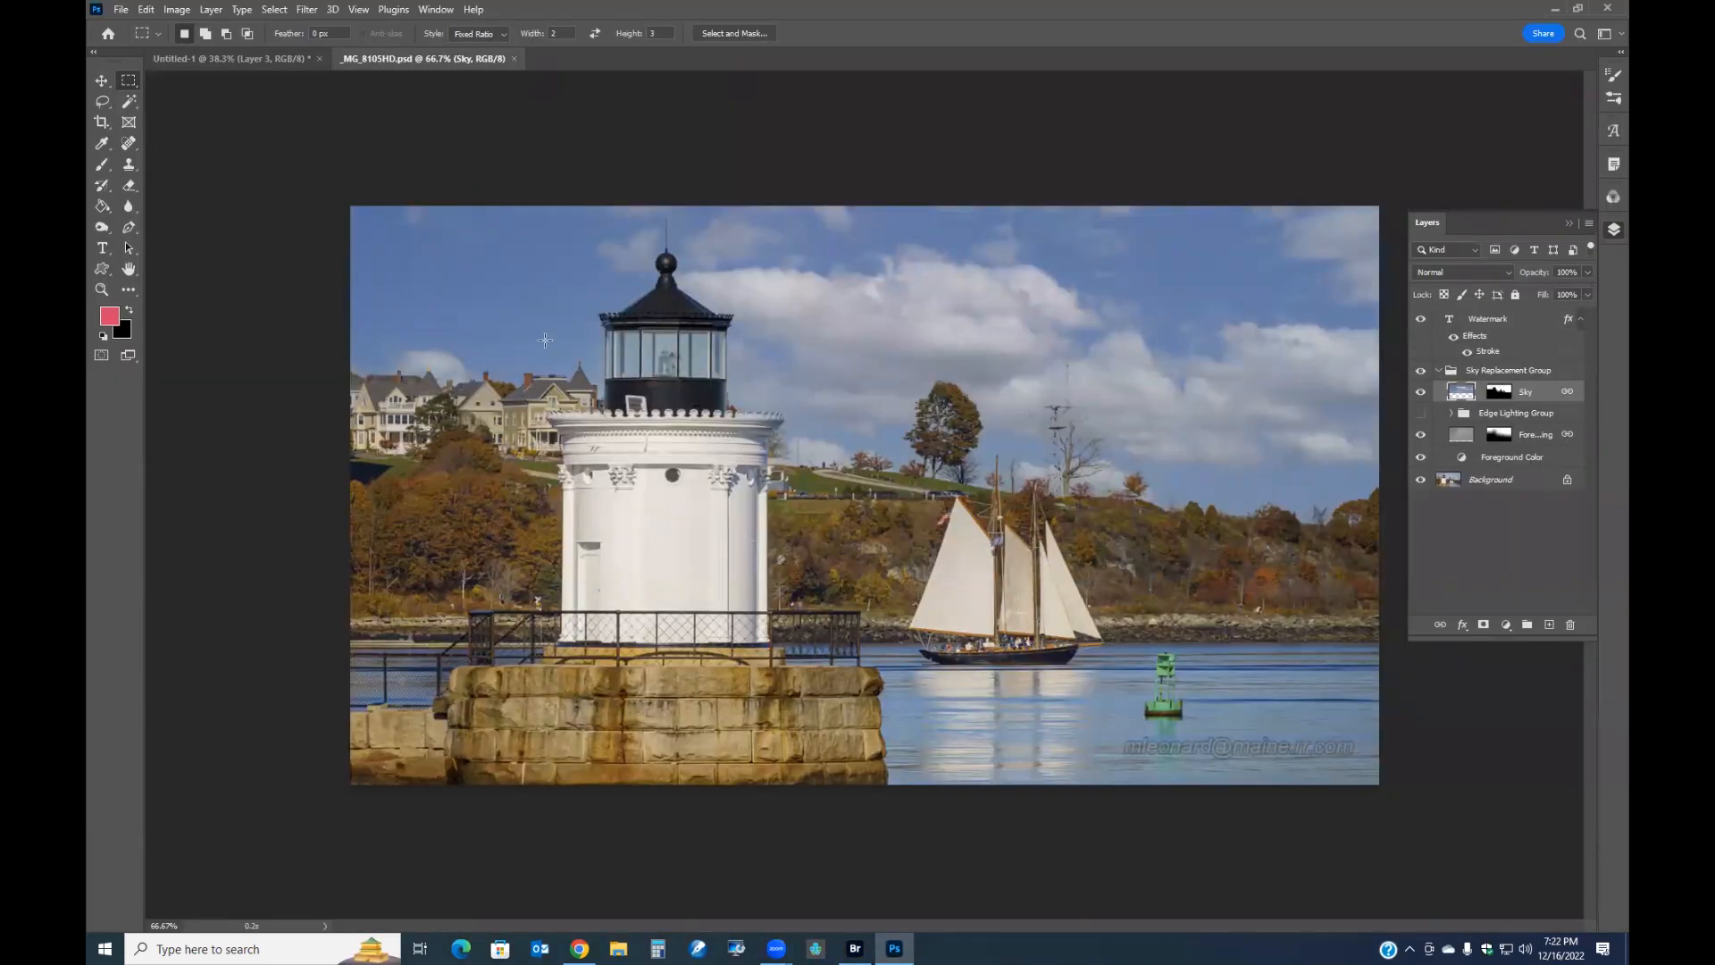
Flatten _MG_8105HD.psd, discarding its hidden layers, and copy it into the collage as a new layer above Layer 3
left_click(211, 9)
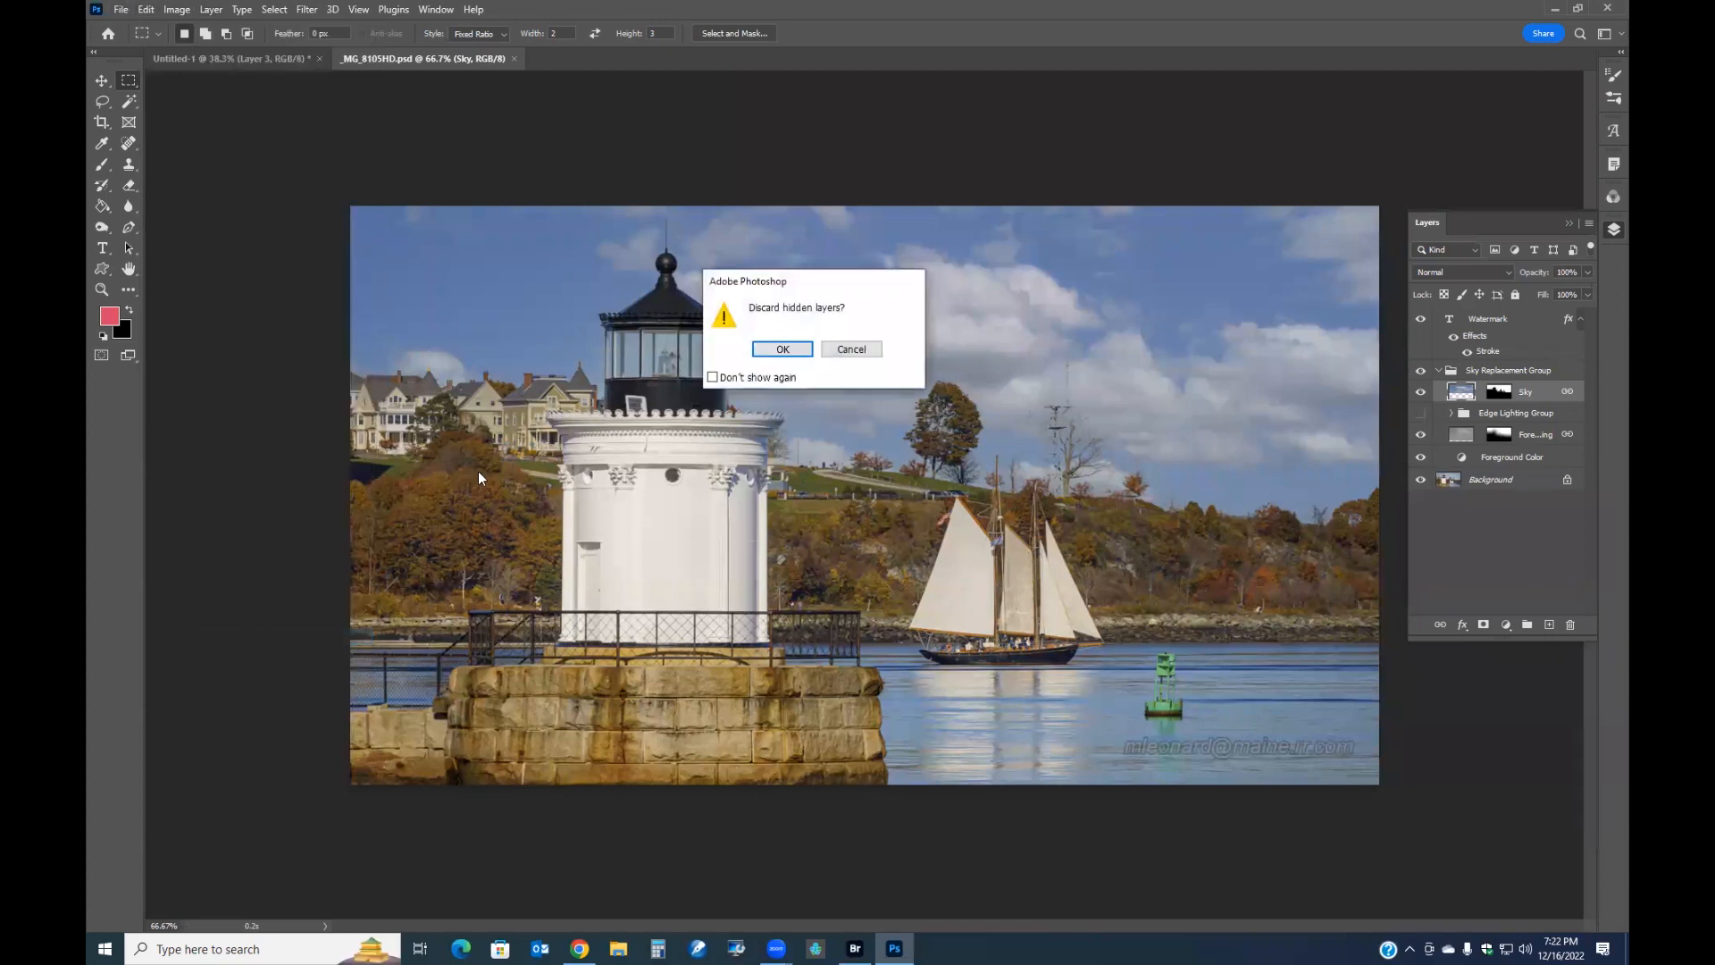
left_click(779, 348)
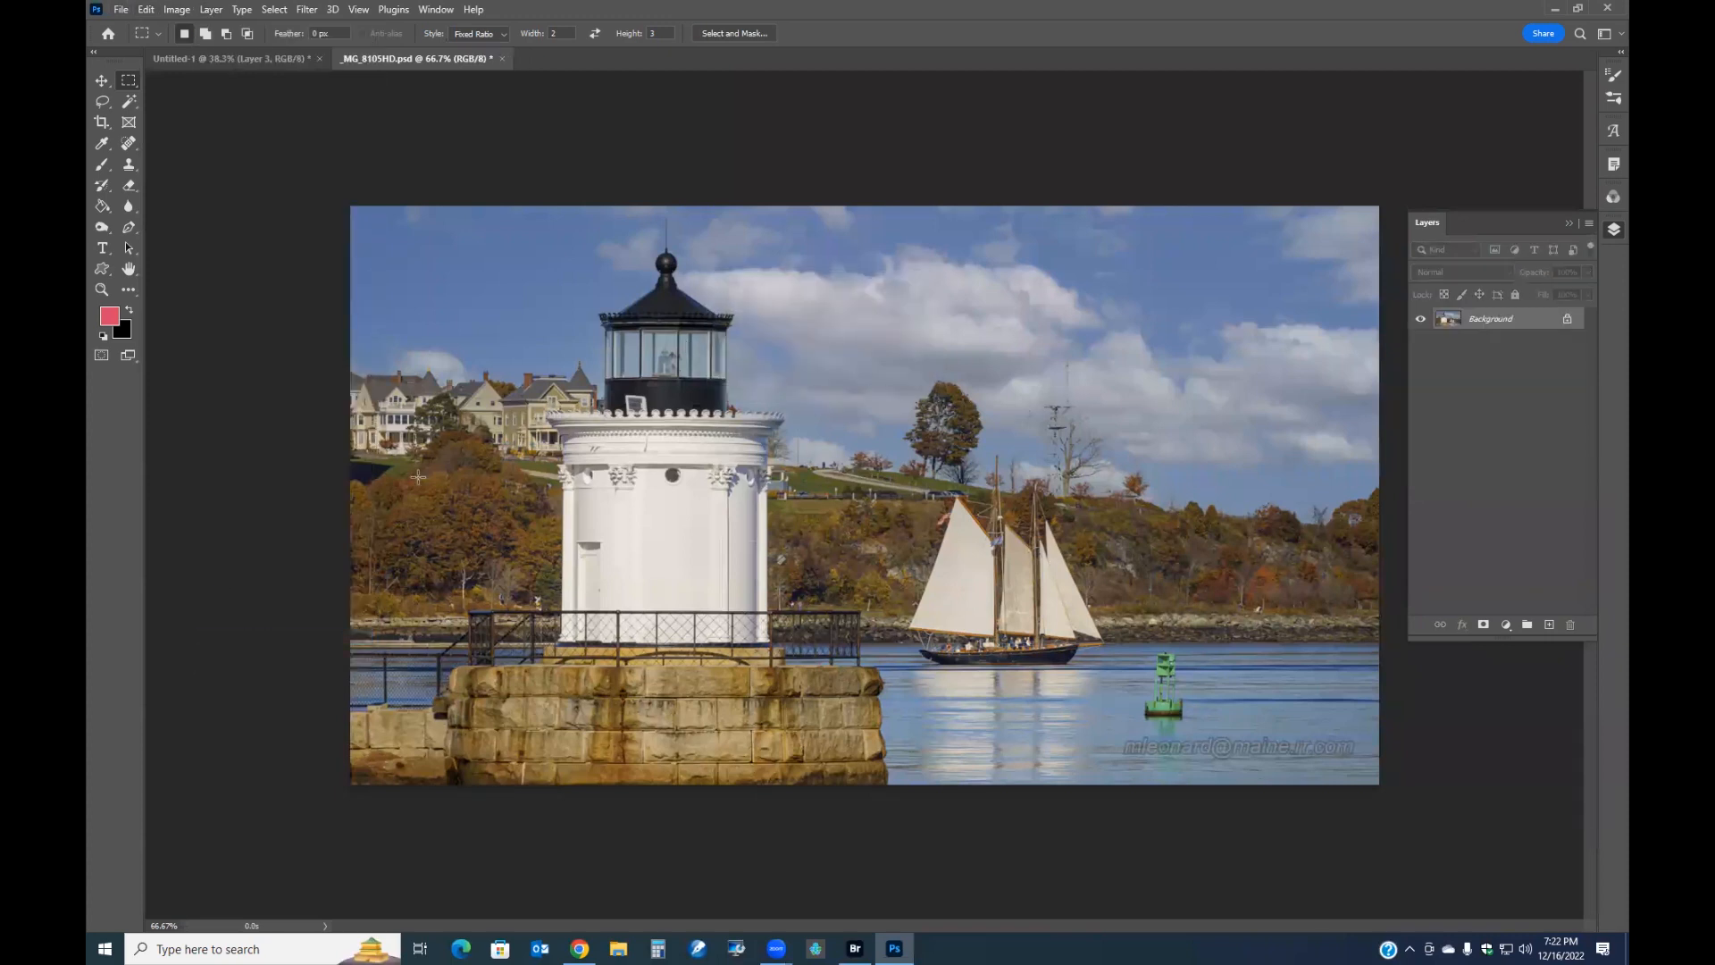
left_click_drag(451, 59, 375, 670)
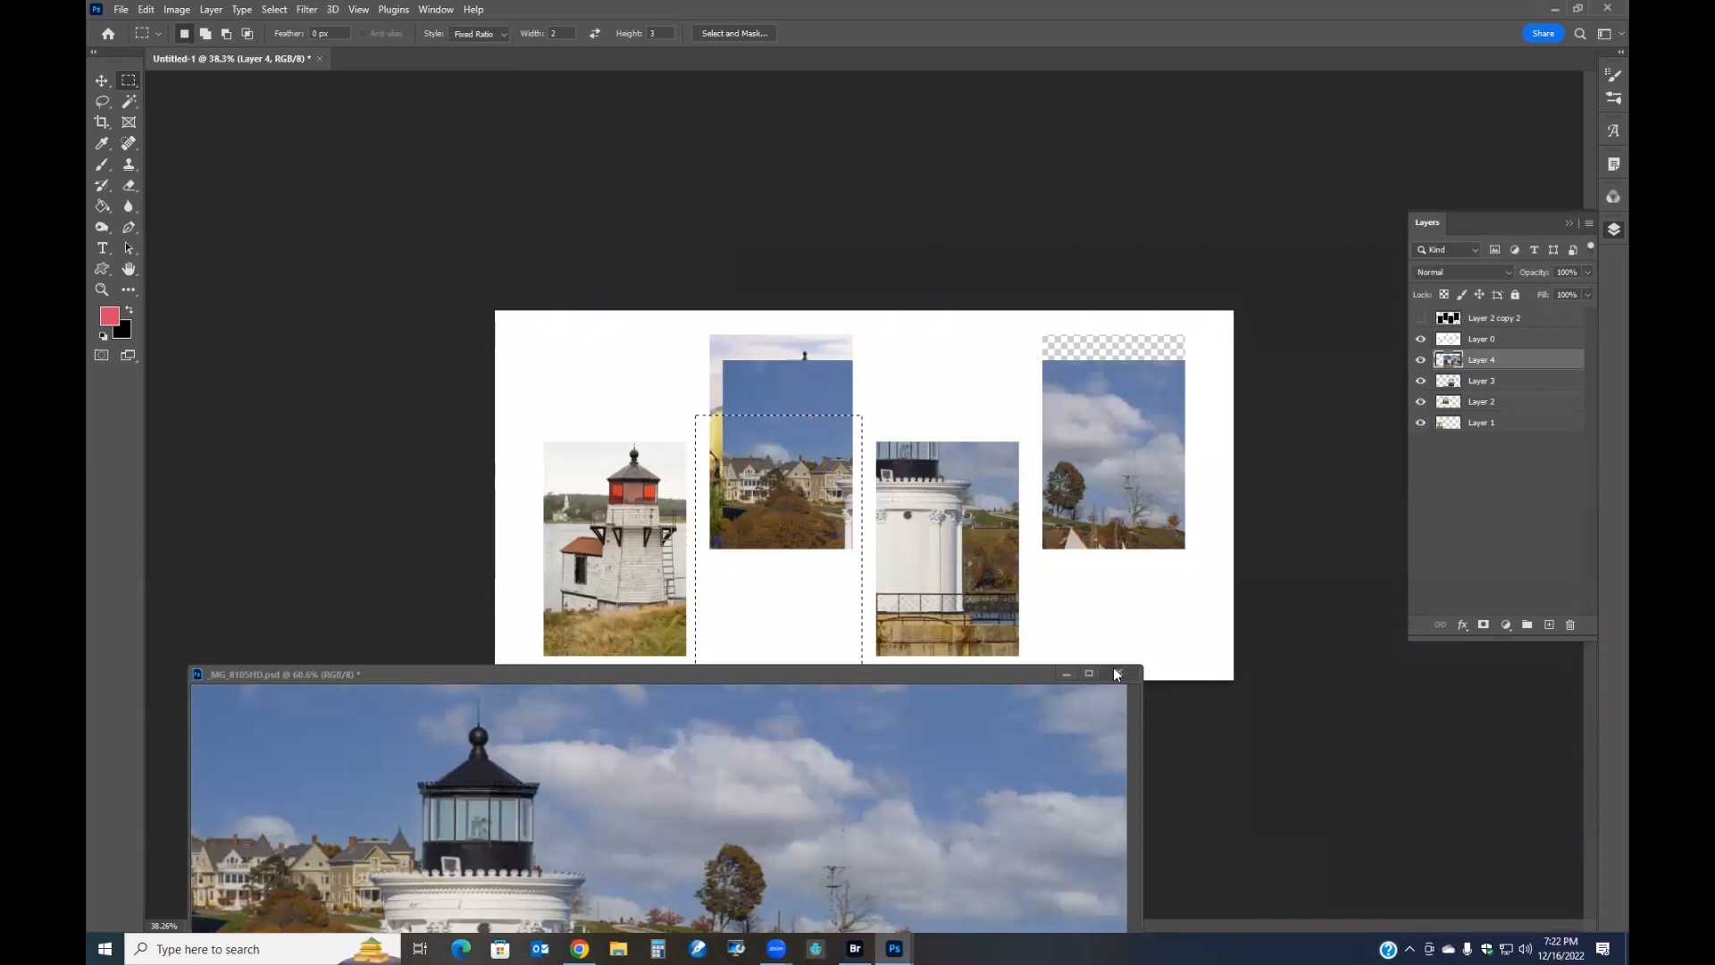
Close _MG_8105HD.psd without saving, and free-transform Layer 4 to about 67% so the white lighthouse fits the fourth opening
left_click(1118, 672)
left_click(856, 348)
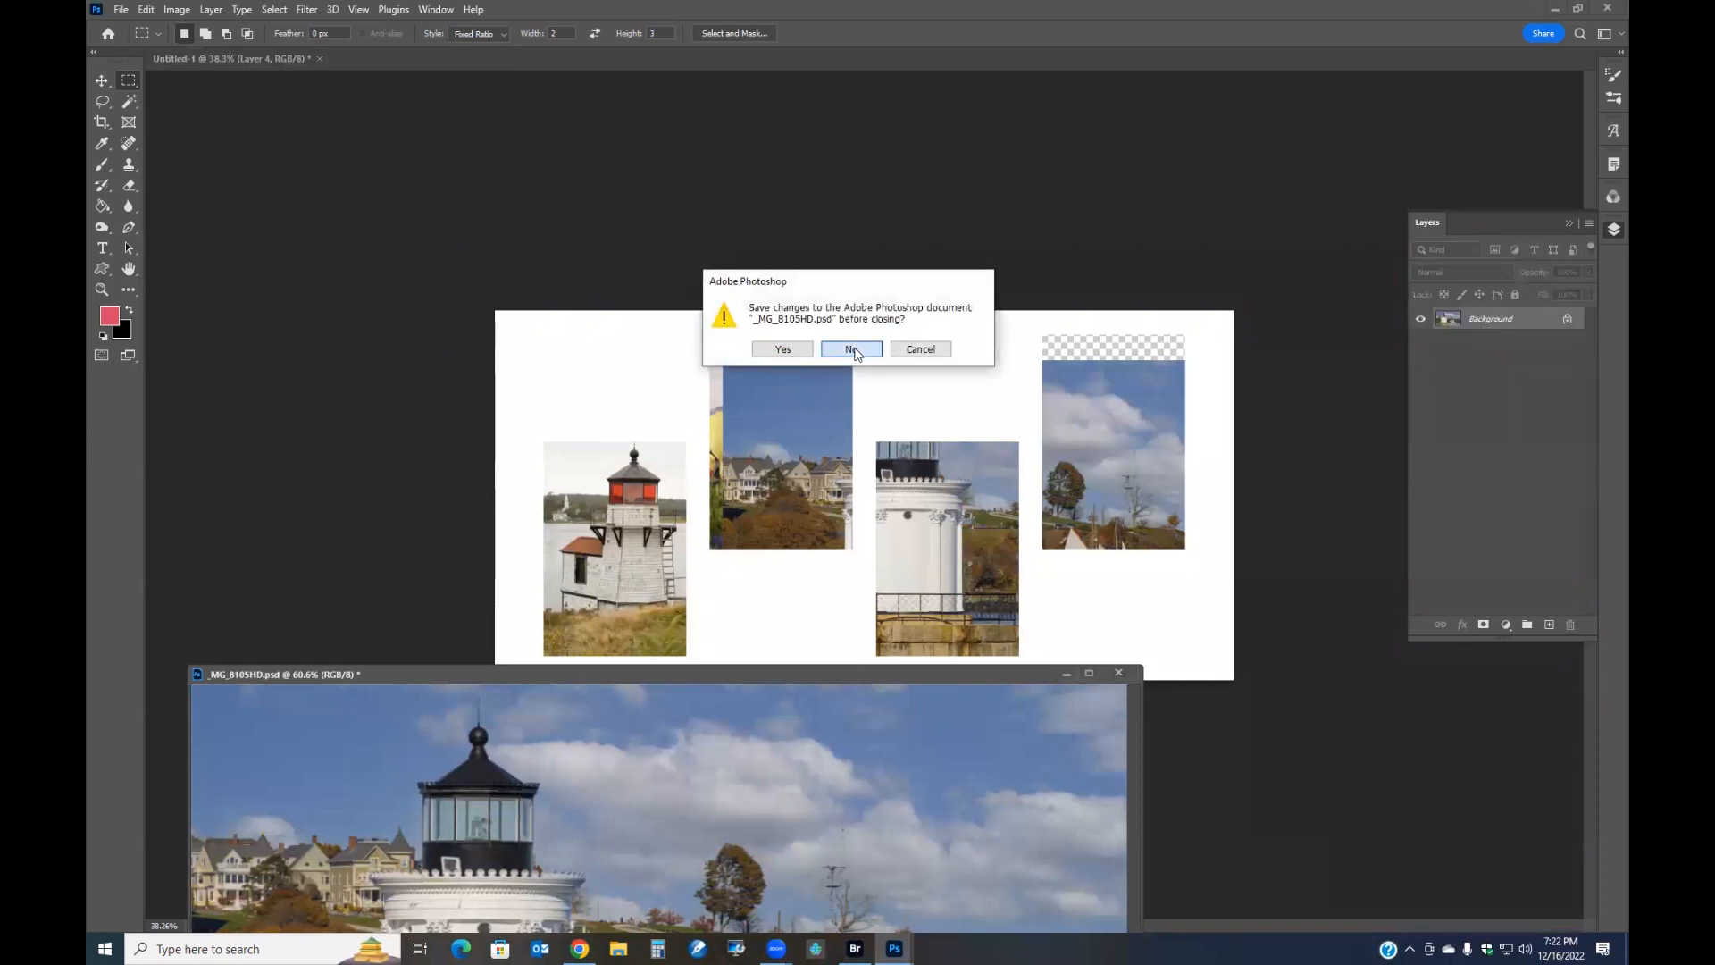
right_click(945, 488)
left_click(1010, 630)
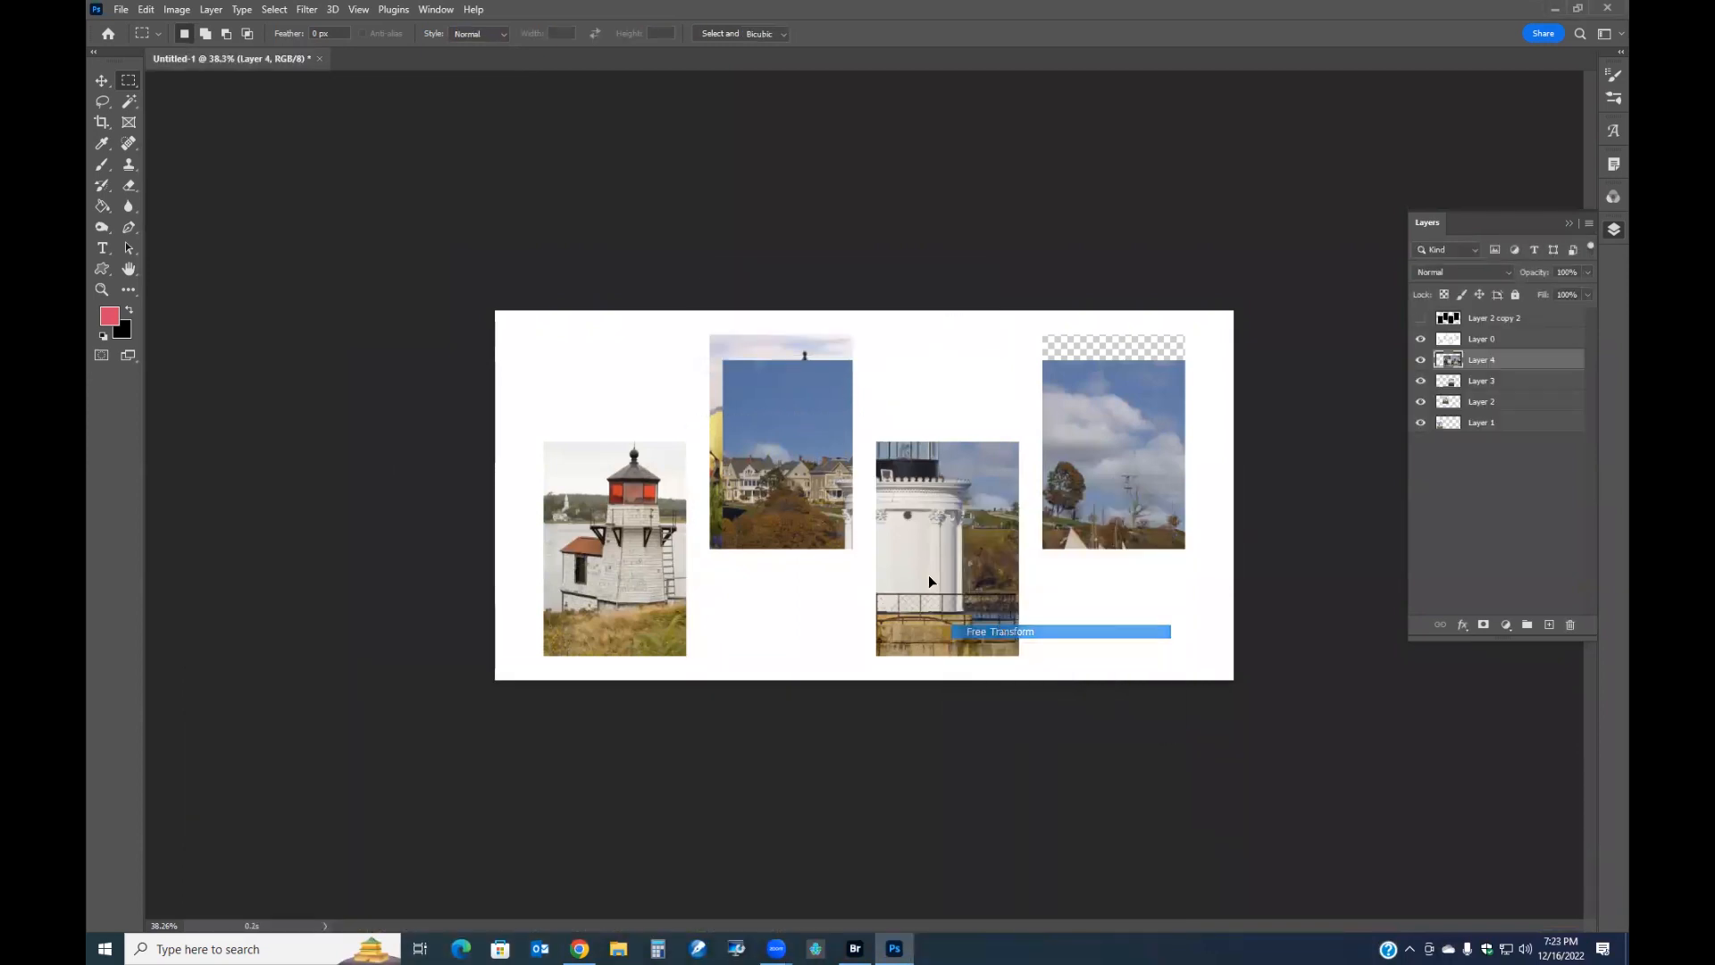
left_click_drag(722, 690, 885, 602)
left_click_drag(1082, 556, 1199, 510)
left_click_drag(981, 560, 1010, 542)
mouse_move(1118, 500)
left_mouse_down()
mouse_move(1102, 513)
mouse_move(1122, 516)
left_mouse_up()
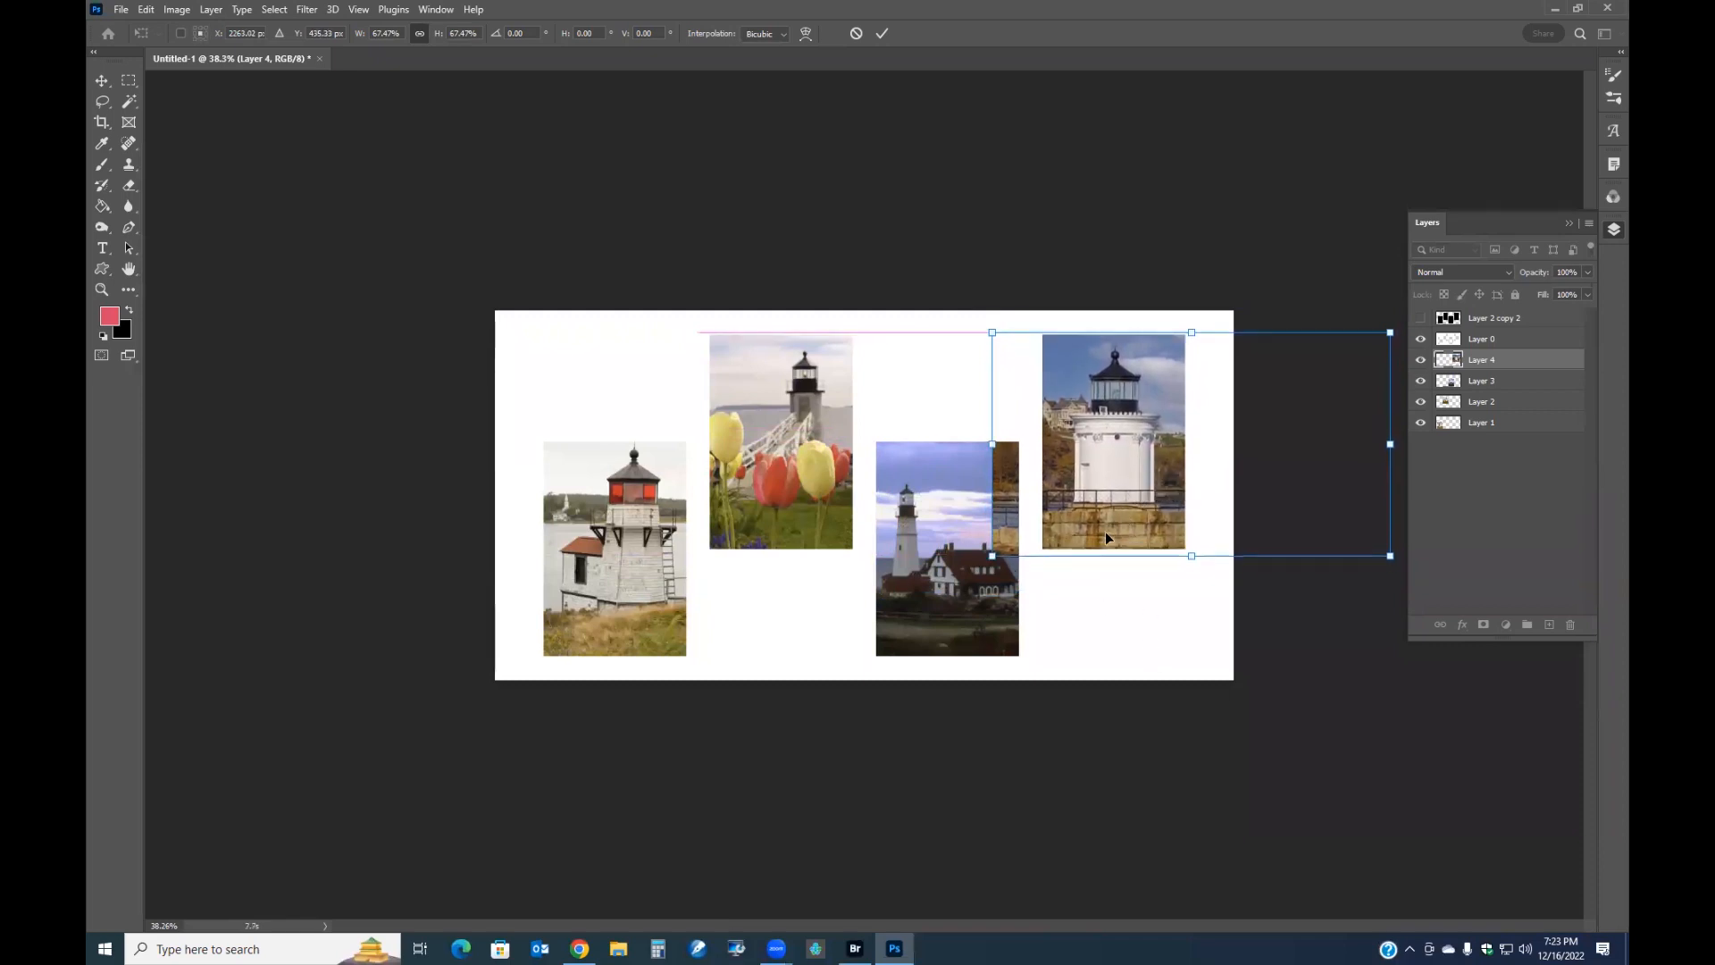
left_click(882, 32)
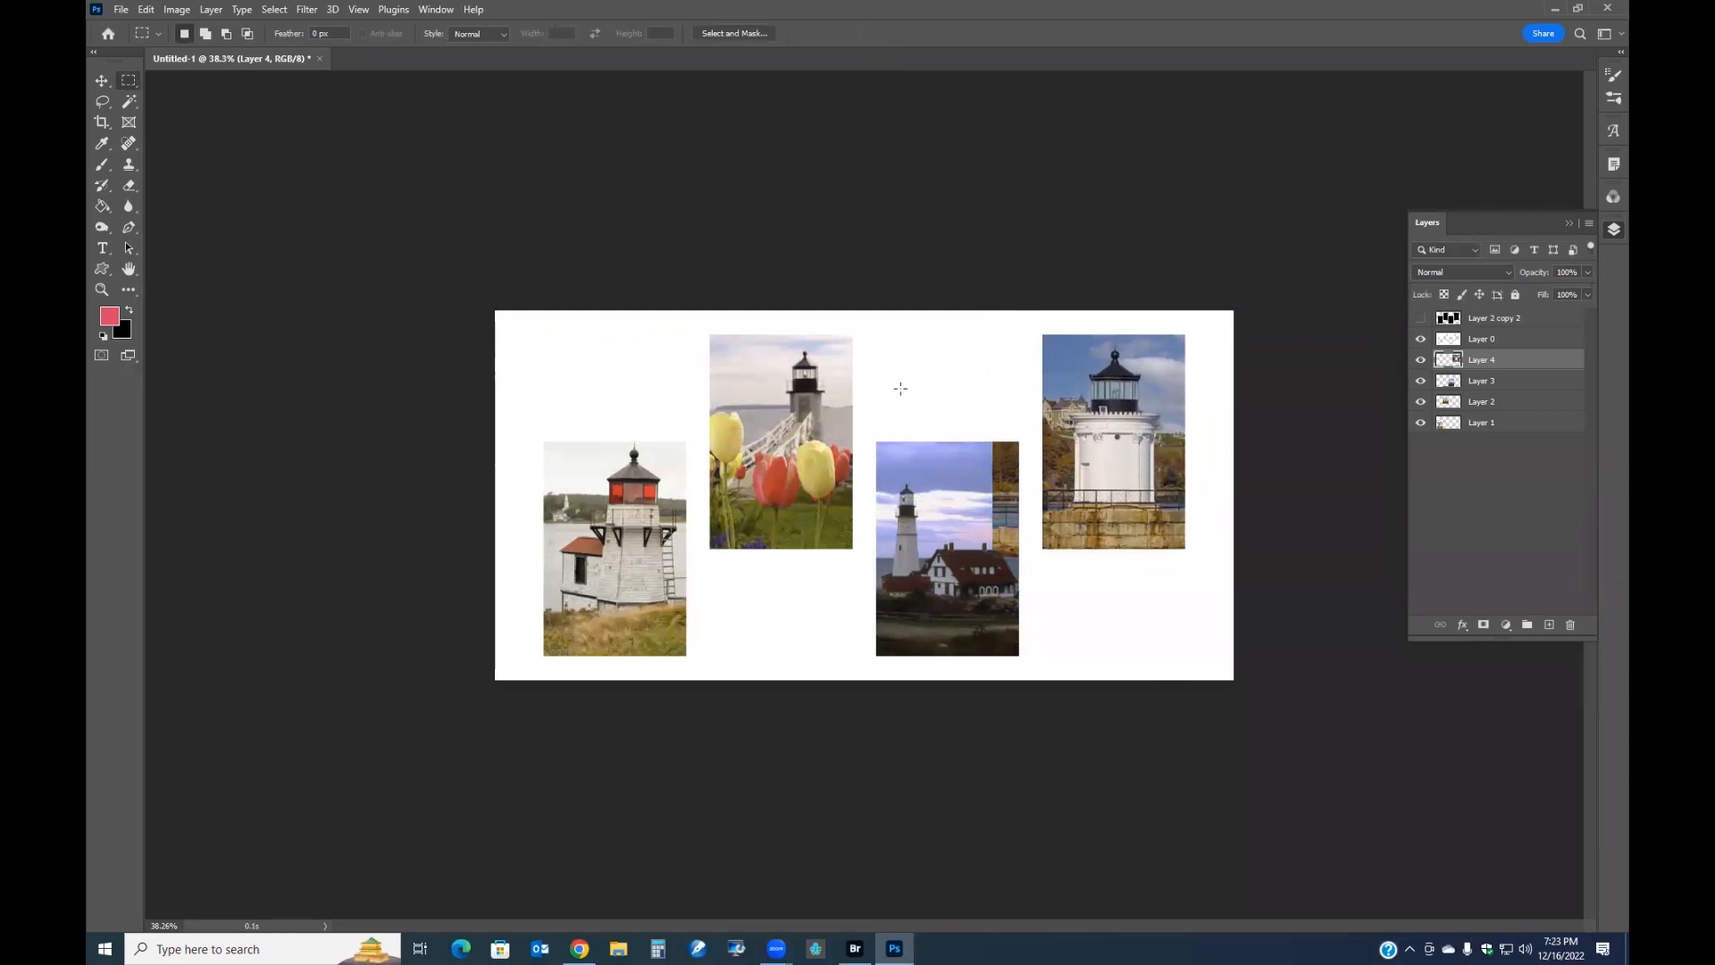
Delete the part of Layer 4 that overlaps the third opening with a rectangular marquee, and clear the selection
left_click_drag(941, 378, 1039, 585)
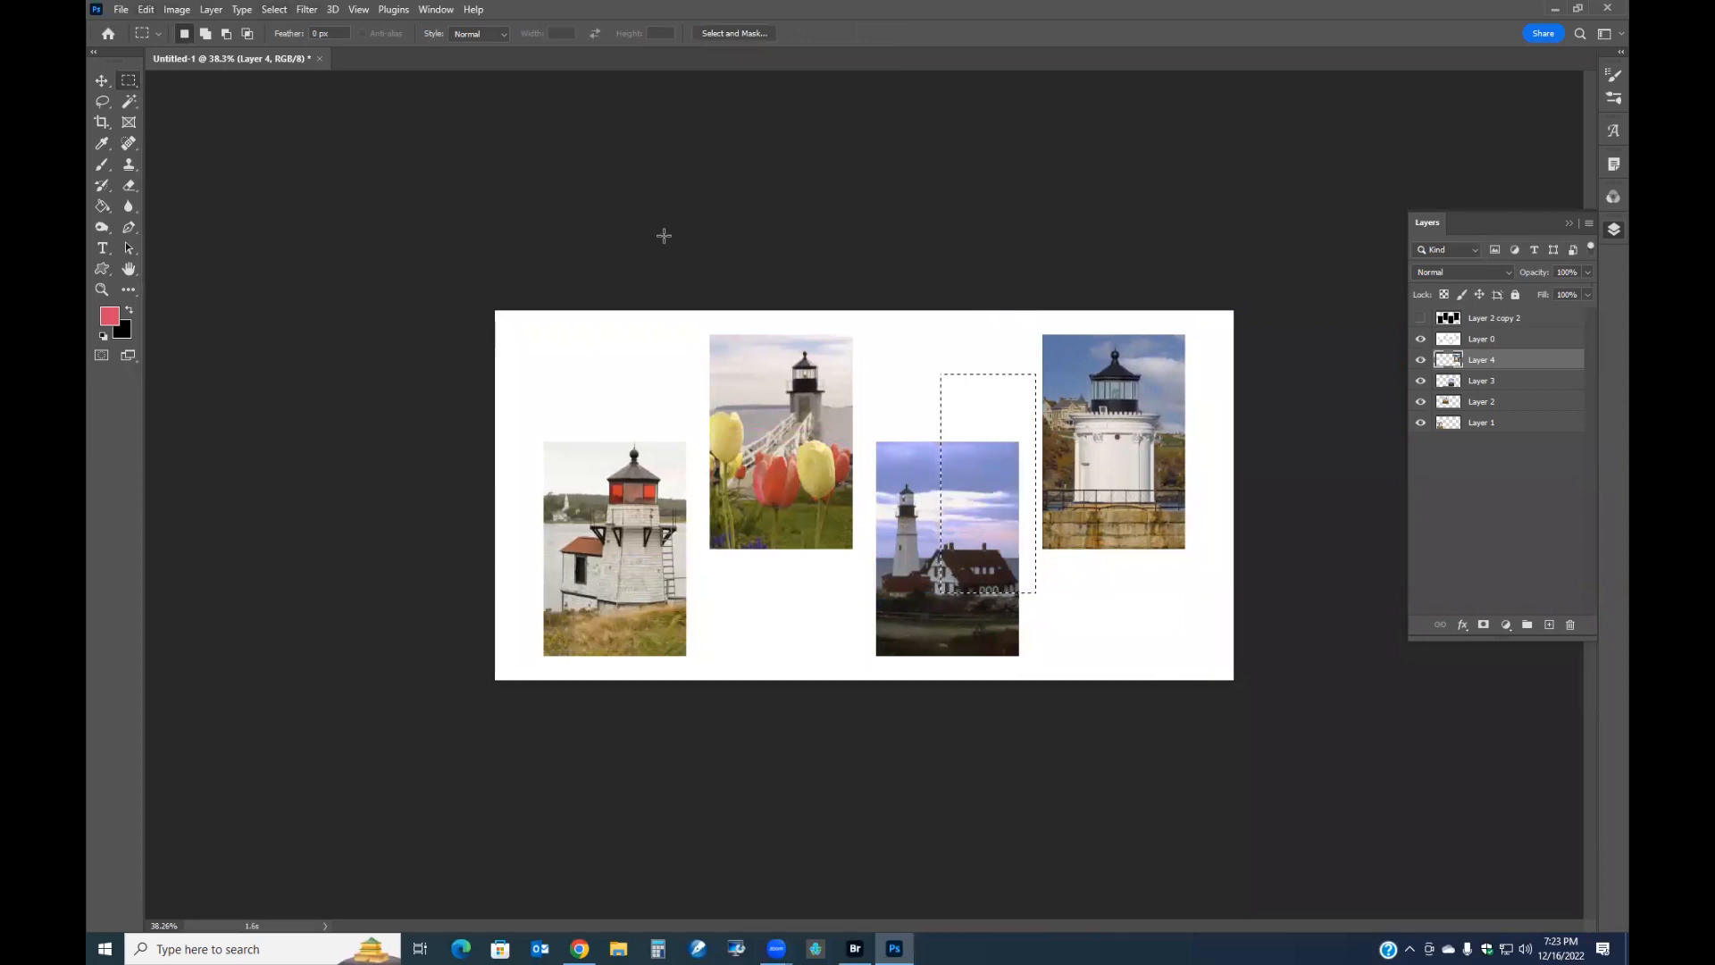
key("ctrl+plus")
key("ctrl+d")
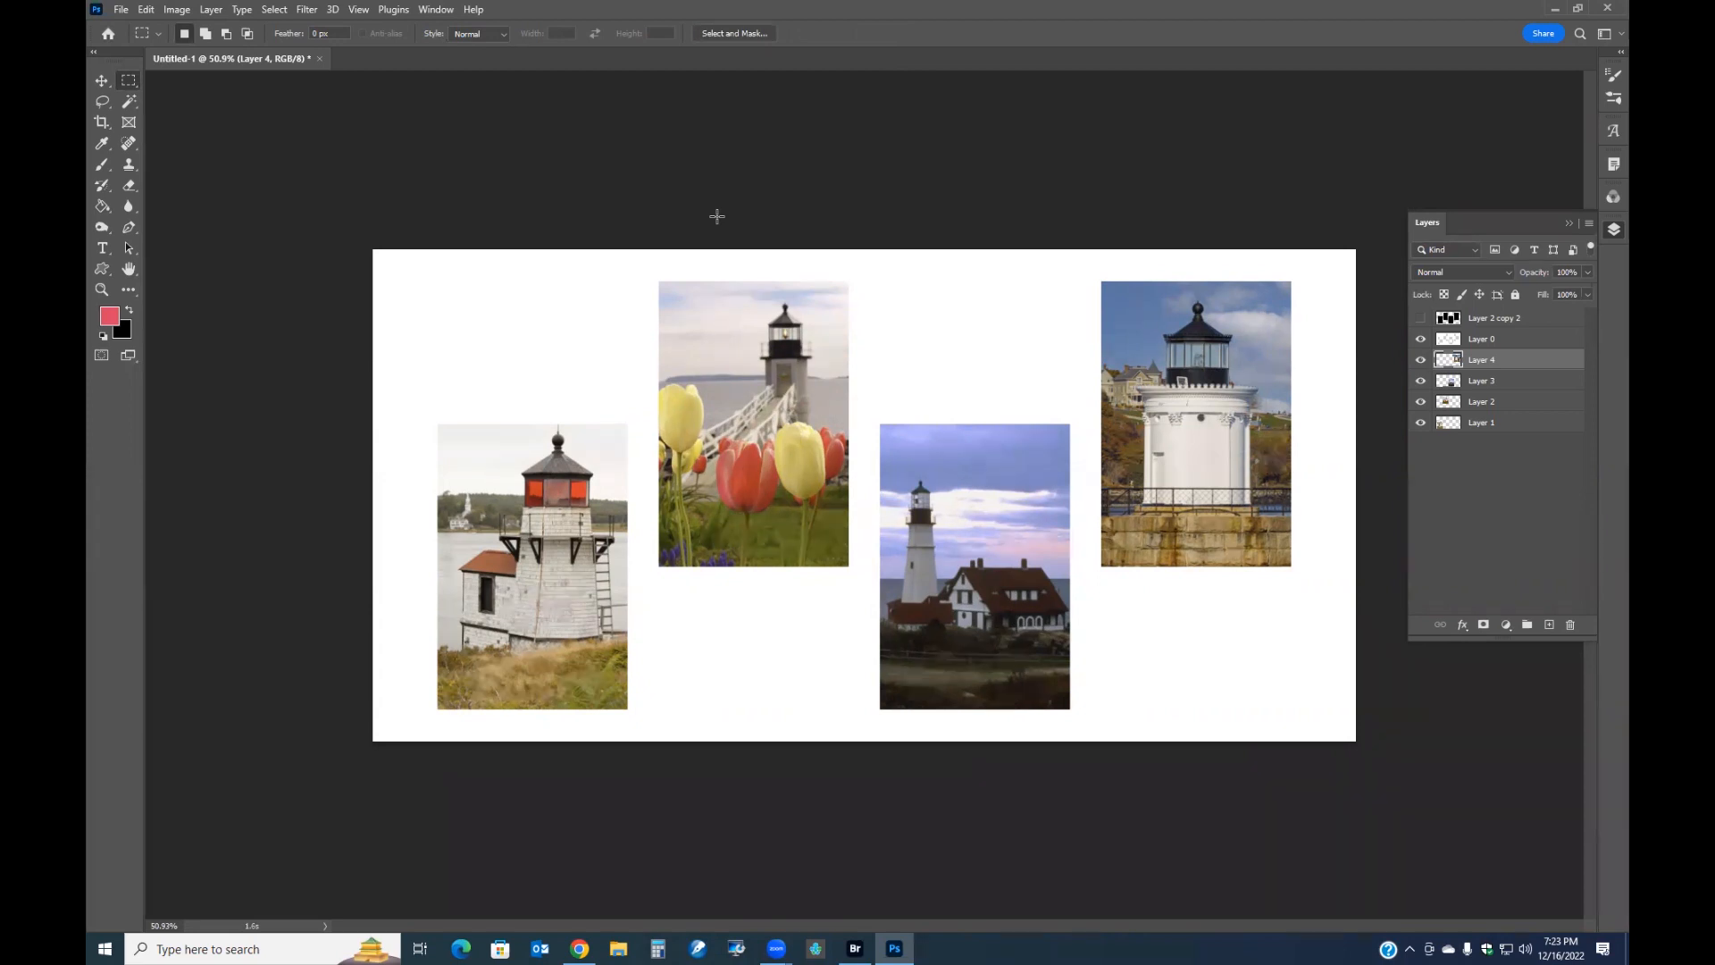
Identify the third-opening photo by toggling Layers 3 and 2, and brighten Layer 3 with Levels at midtones 1.3 and white input about 235
left_click(1420, 382)
left_click(1420, 383)
left_click(1420, 403)
left_click(1420, 402)
left_click(1420, 380)
left_click(1421, 380)
left_click(1476, 384)
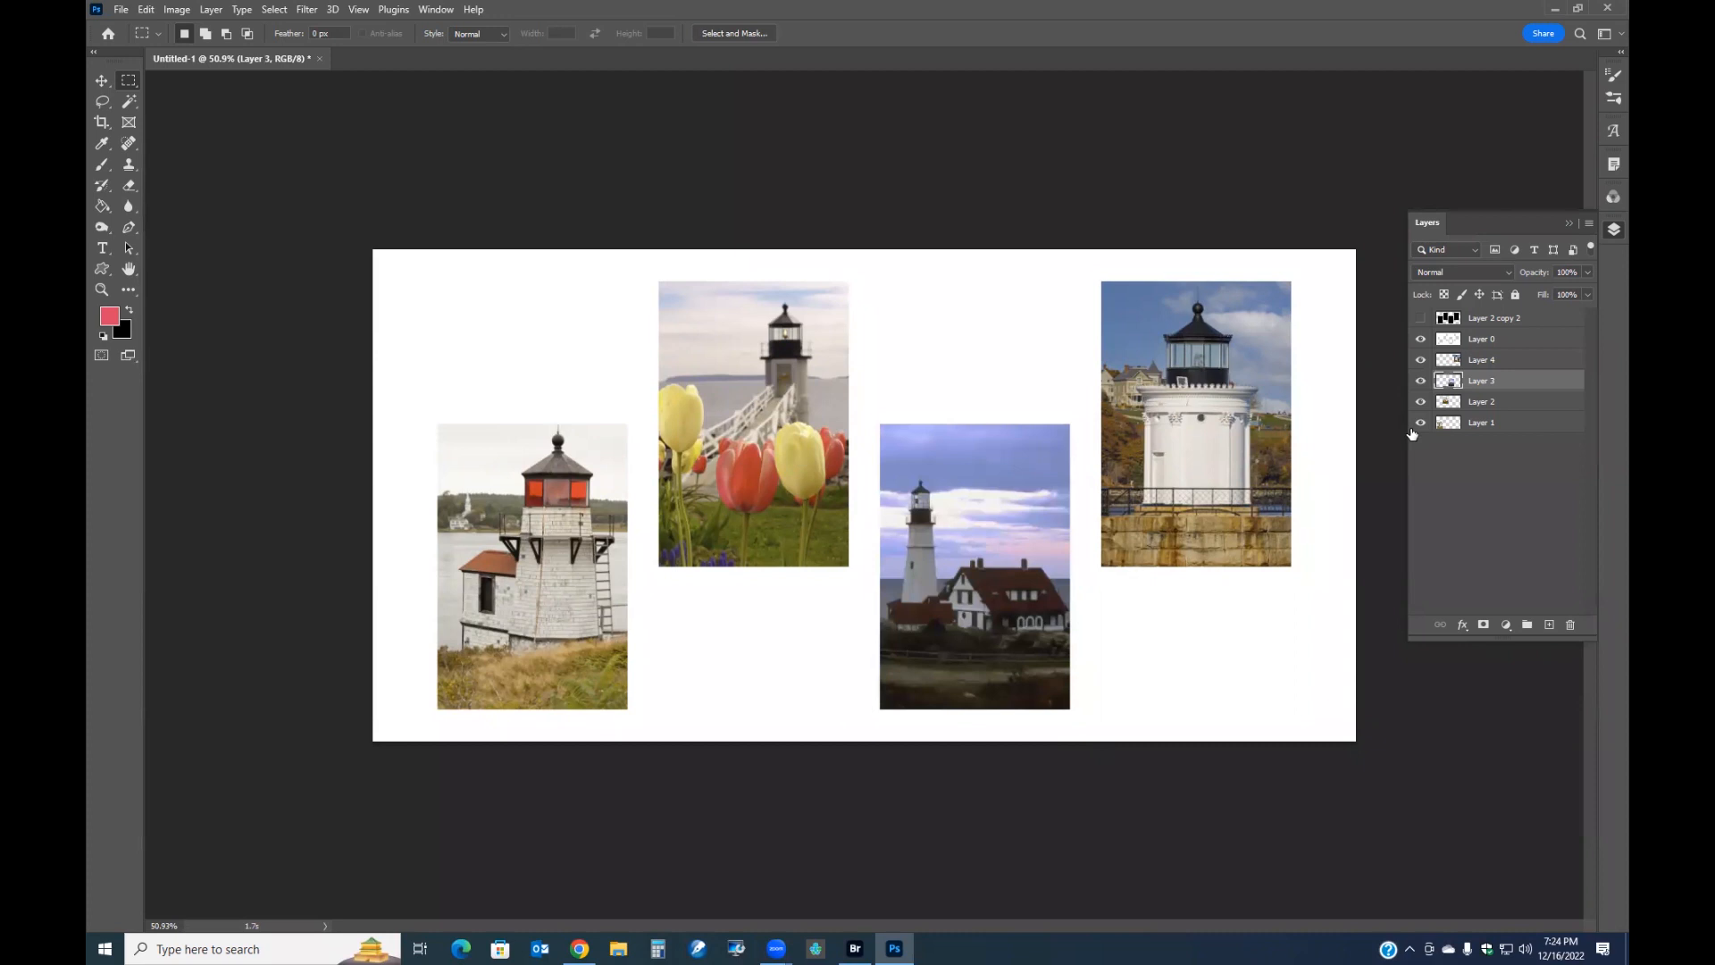
key("ctrl+l")
left_click_drag(1278, 351, 1179, 351)
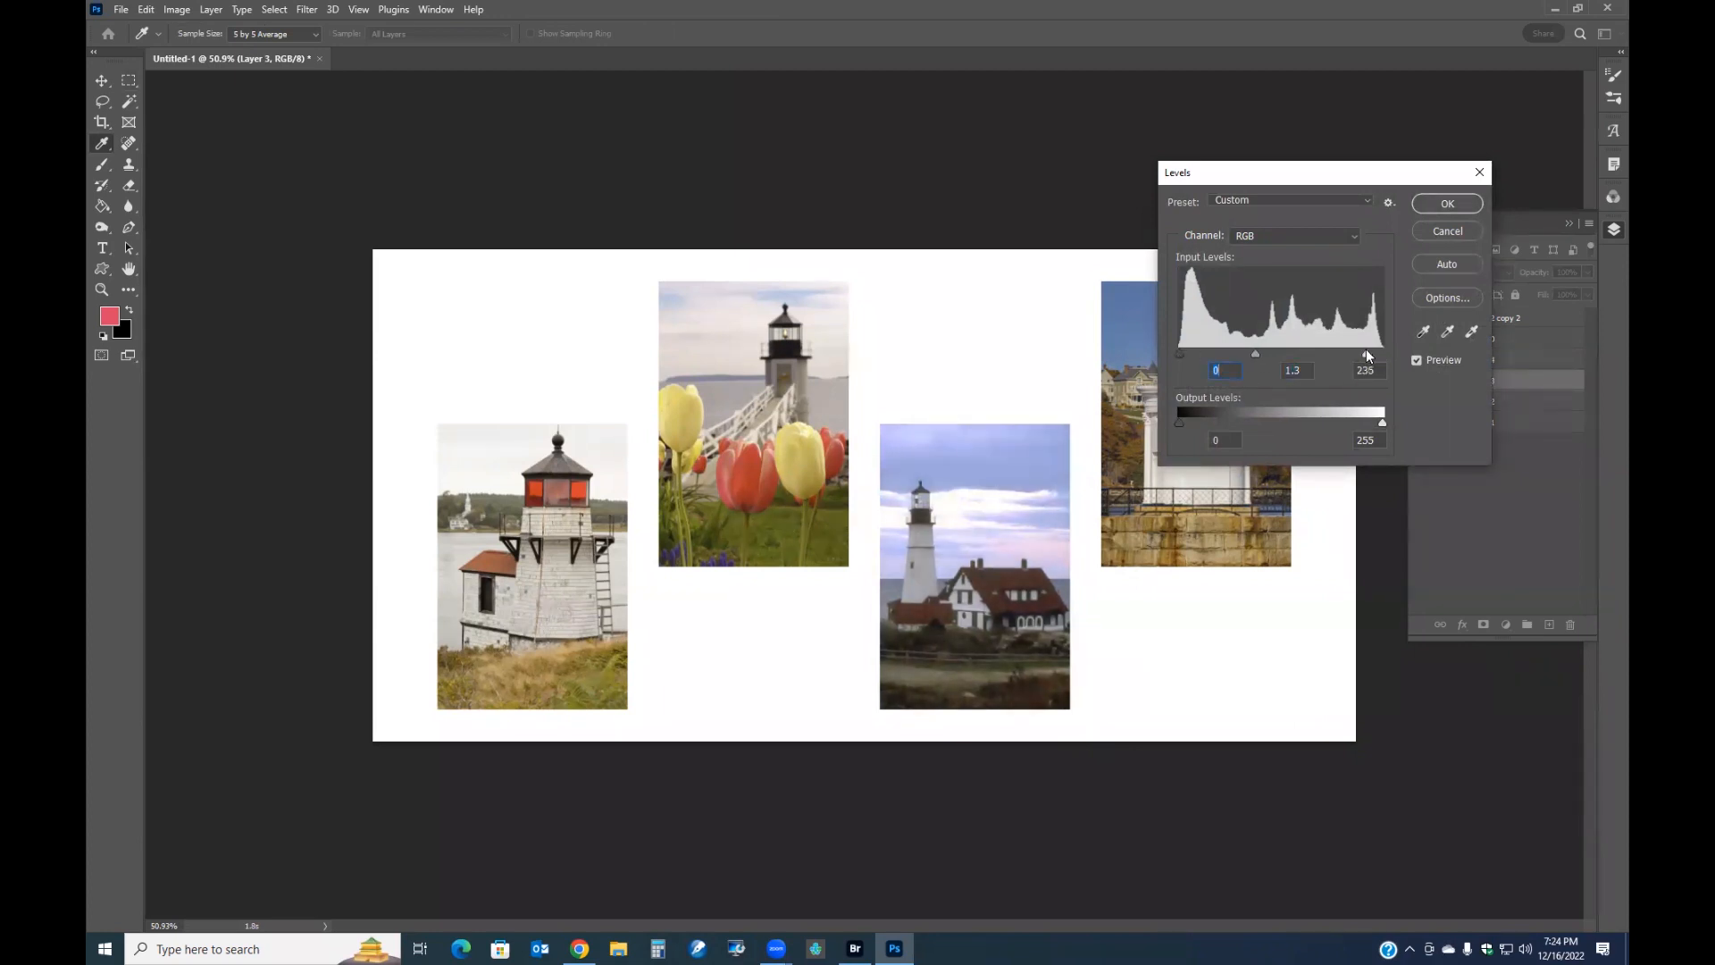
left_click_drag(1379, 353, 1373, 353)
key("Return")
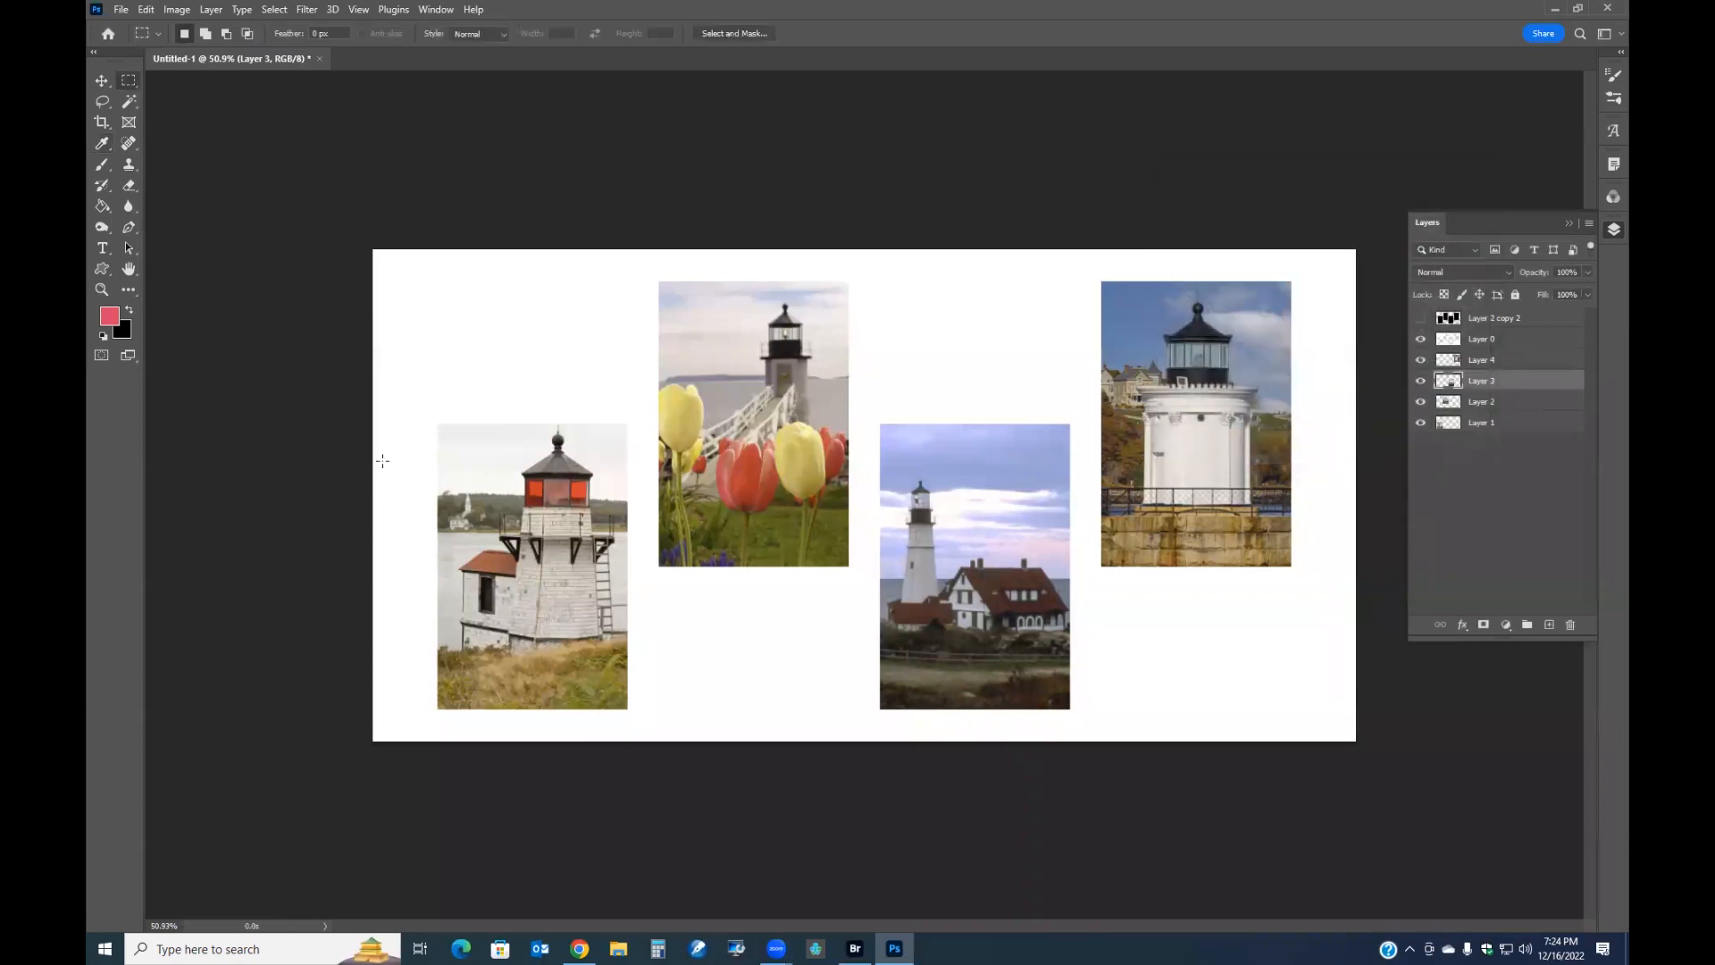
Open the Friday Night Photoshop page on phototourismbymike.com in Chrome and look through the Notes for FNPS files
scroll(1377, 663, "up", 1)
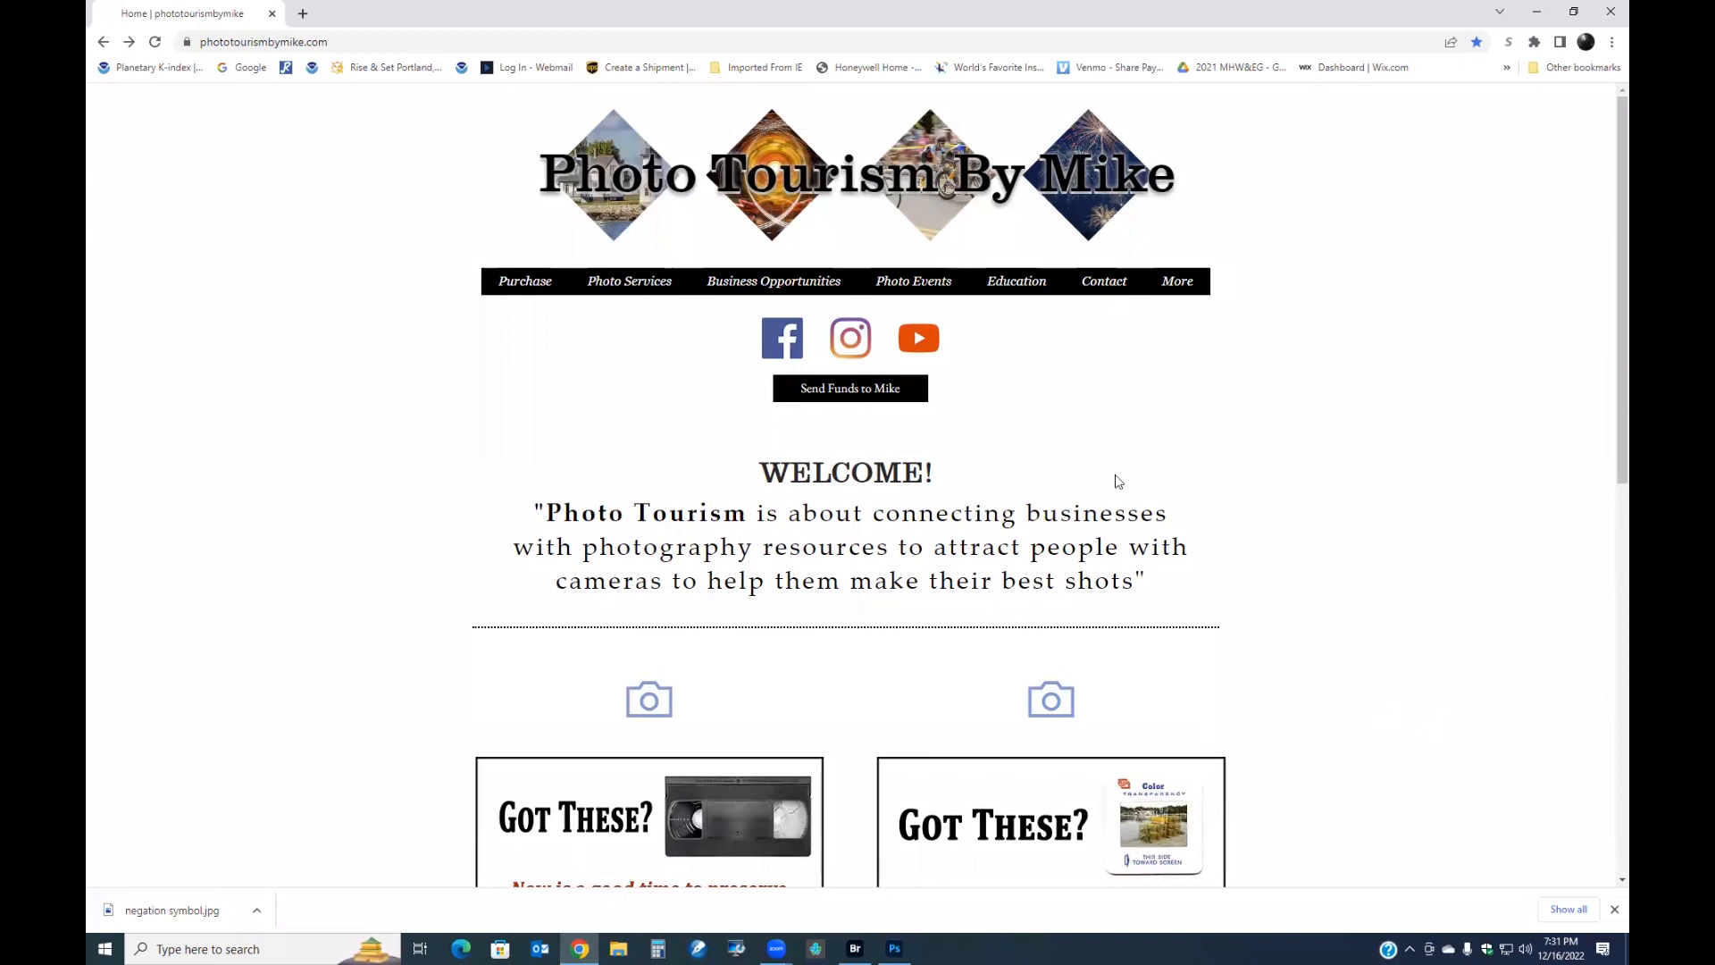
mouse_move(1012, 286)
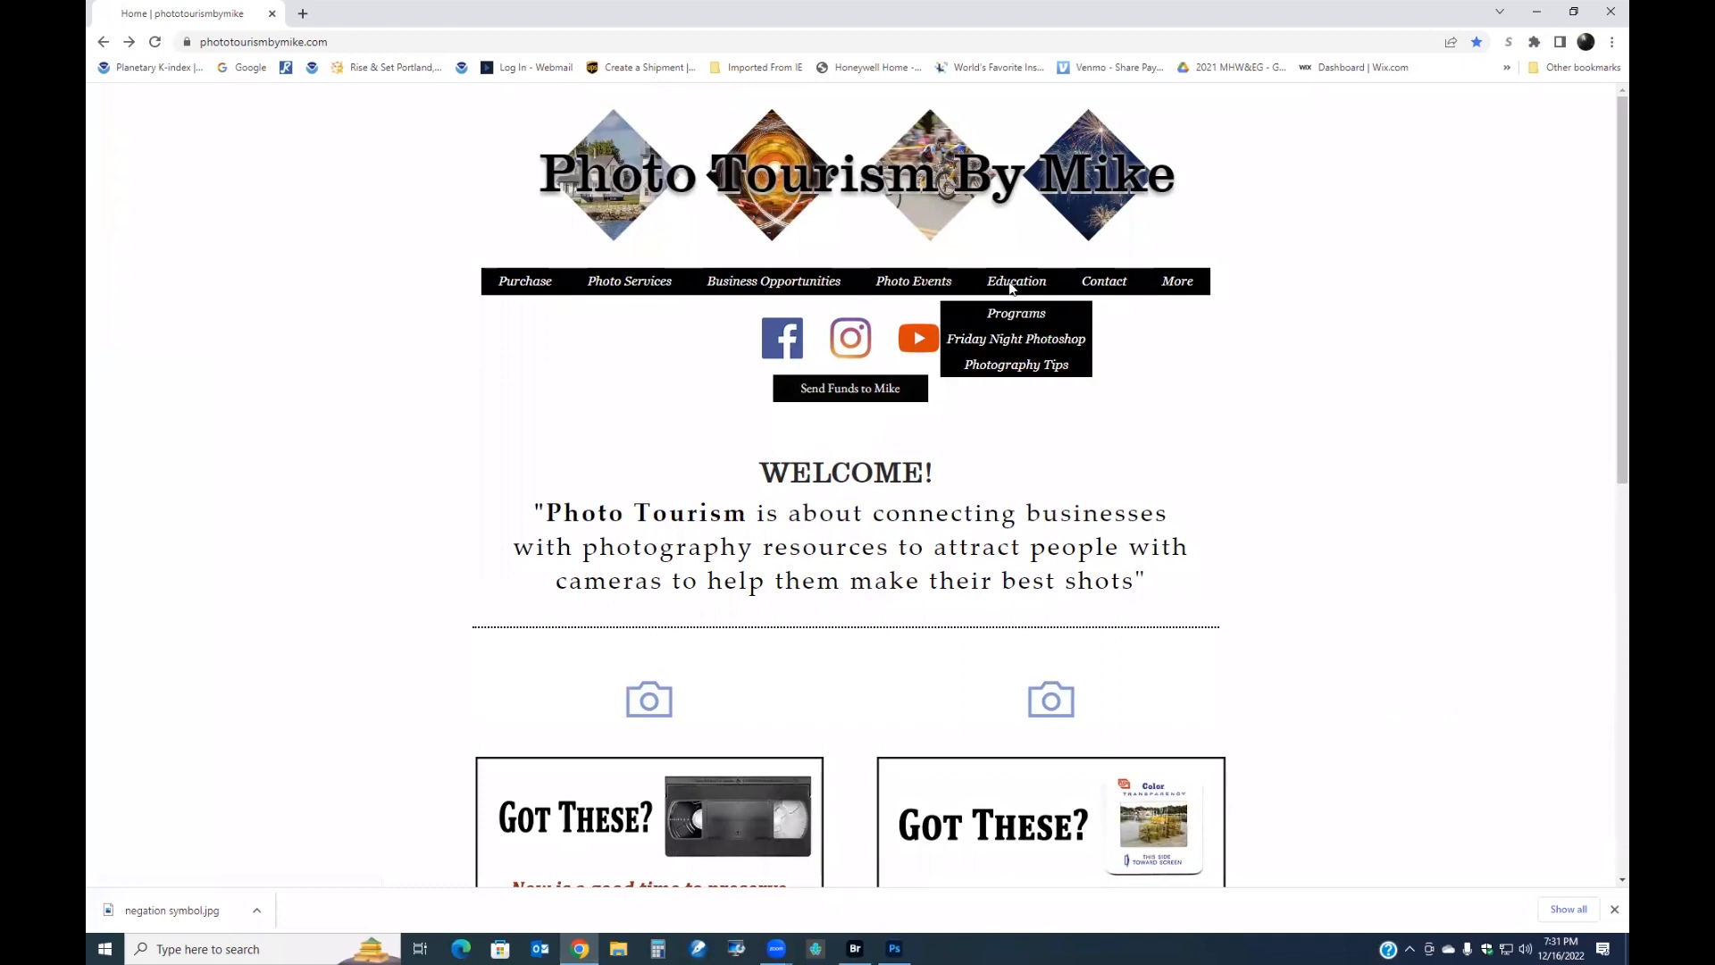
left_click(1003, 344)
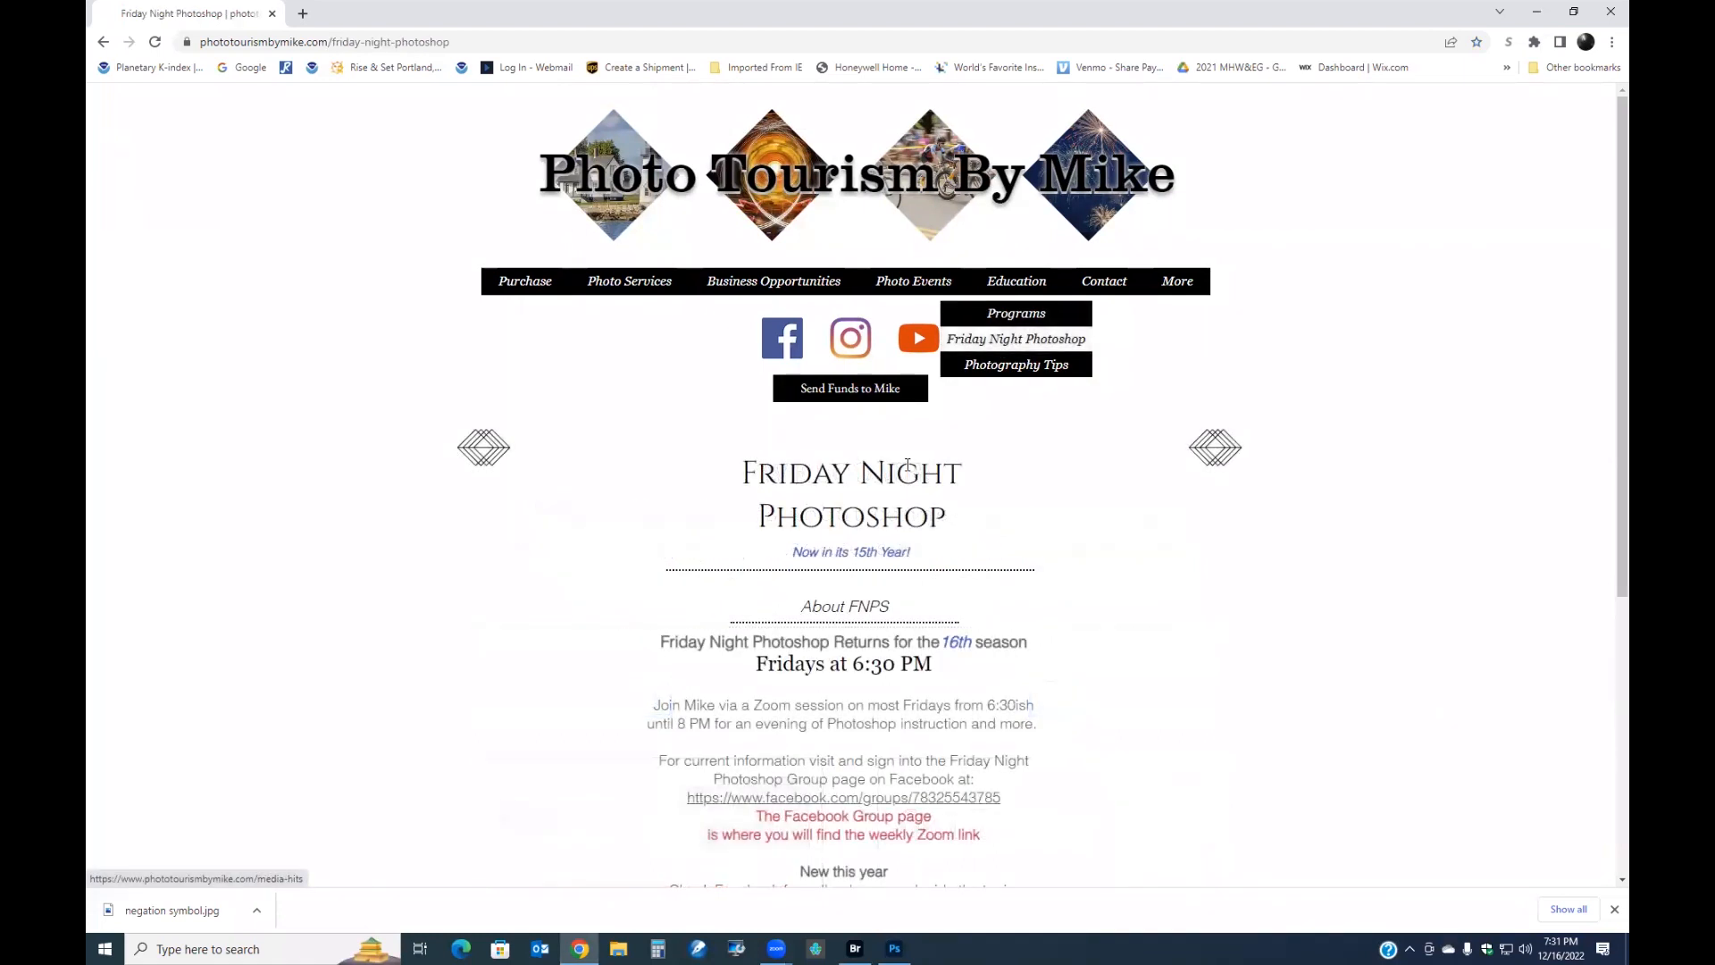
scroll(971, 536, "down", 1)
scroll(971, 536, "down", 4)
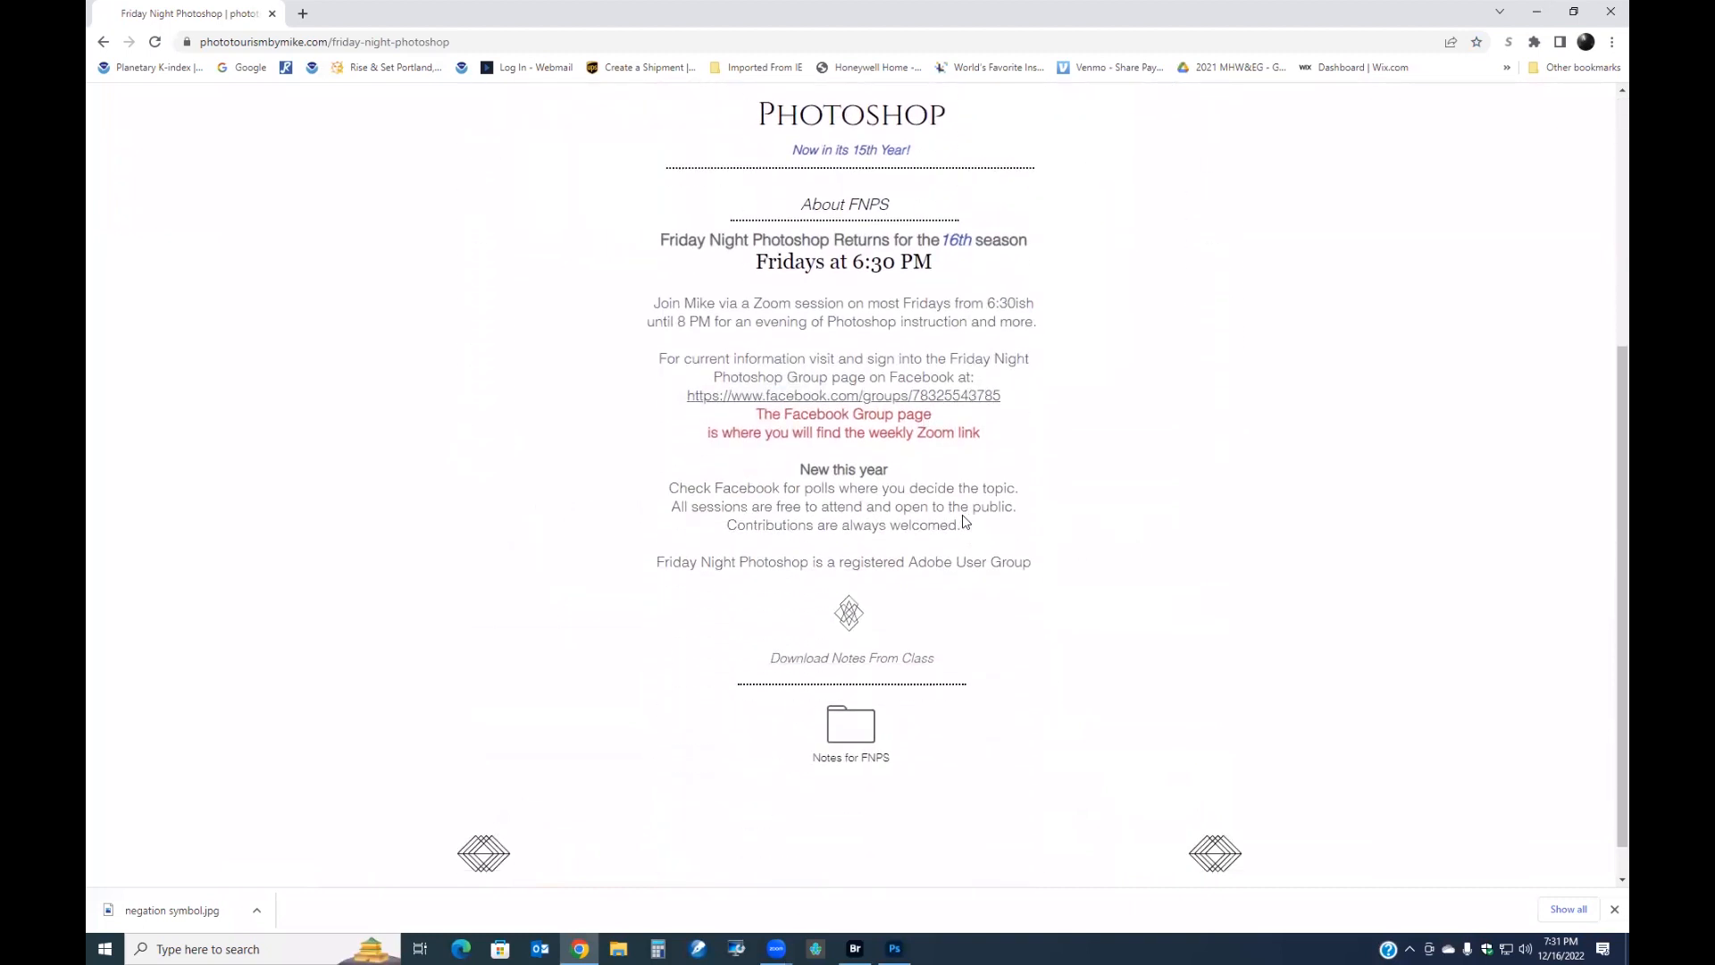
left_click(855, 734)
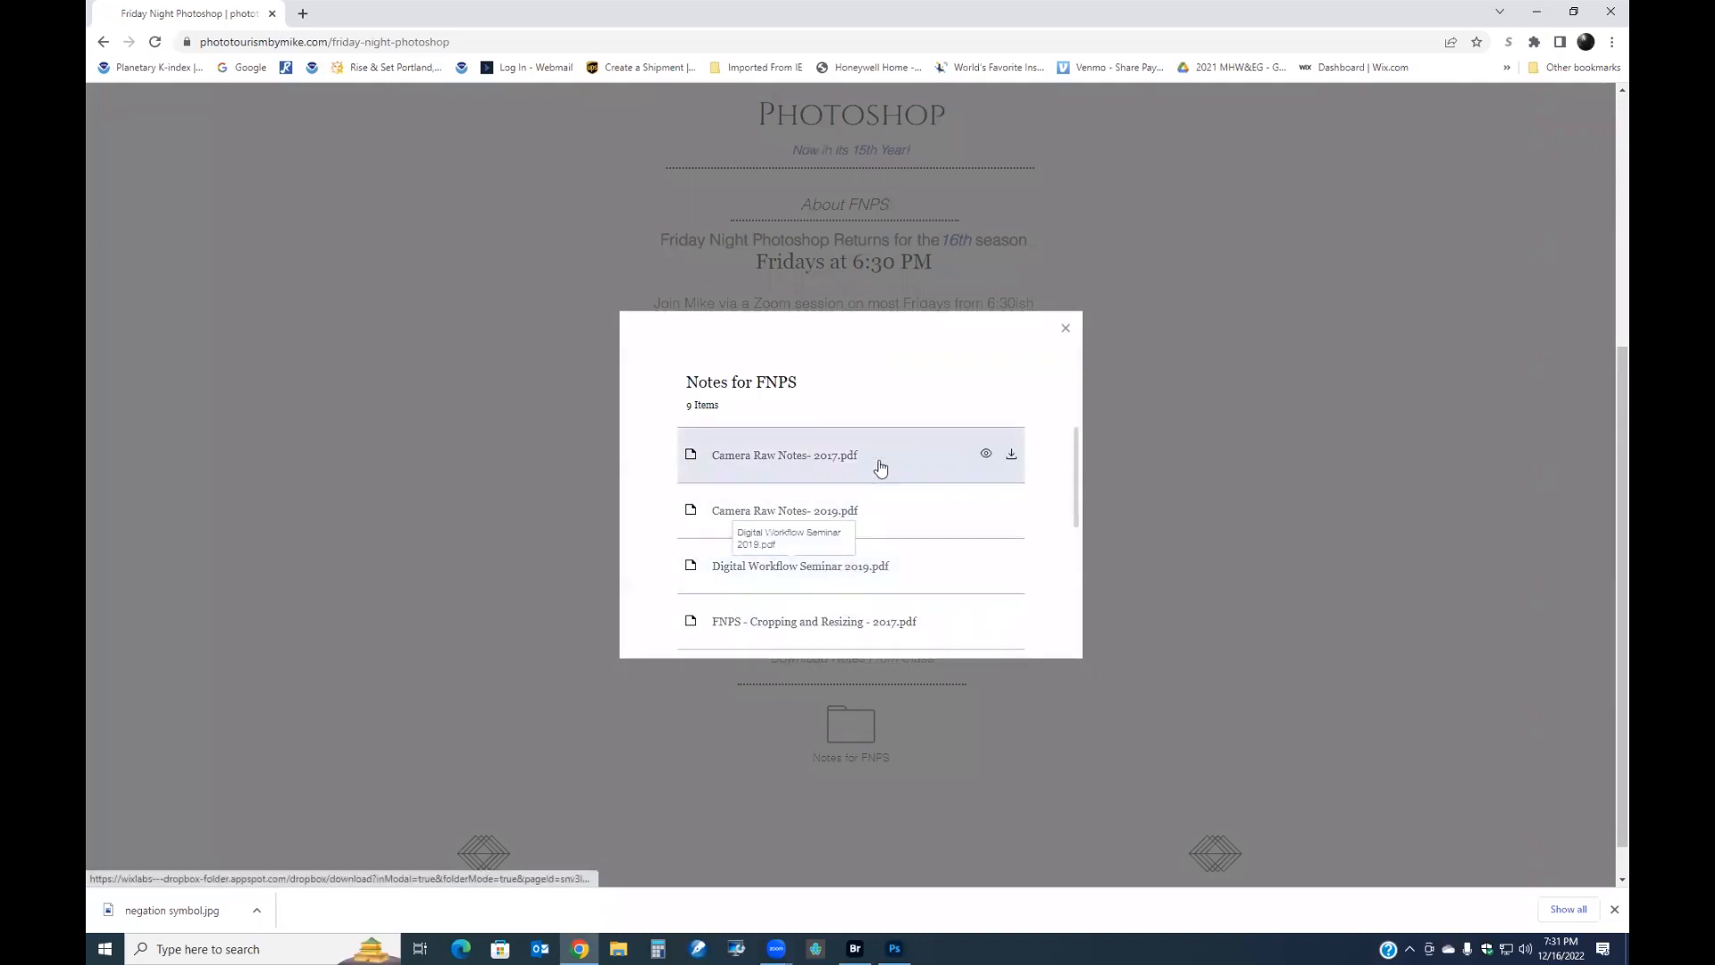
scroll(881, 478, "down", 2)
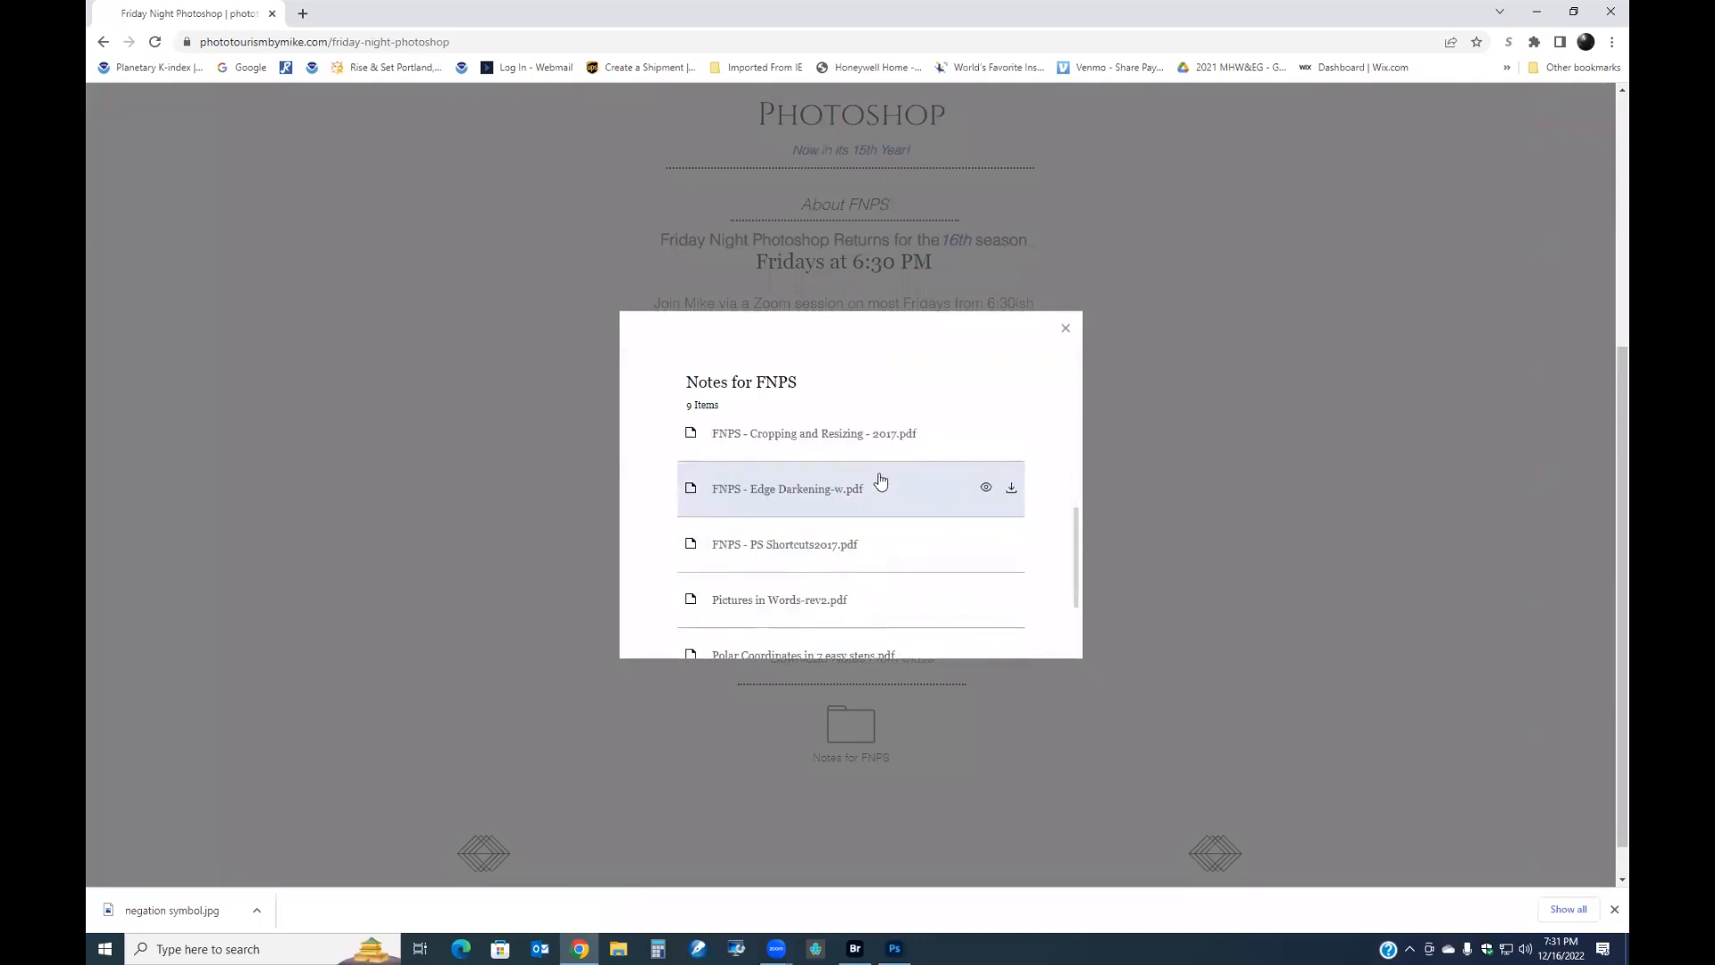
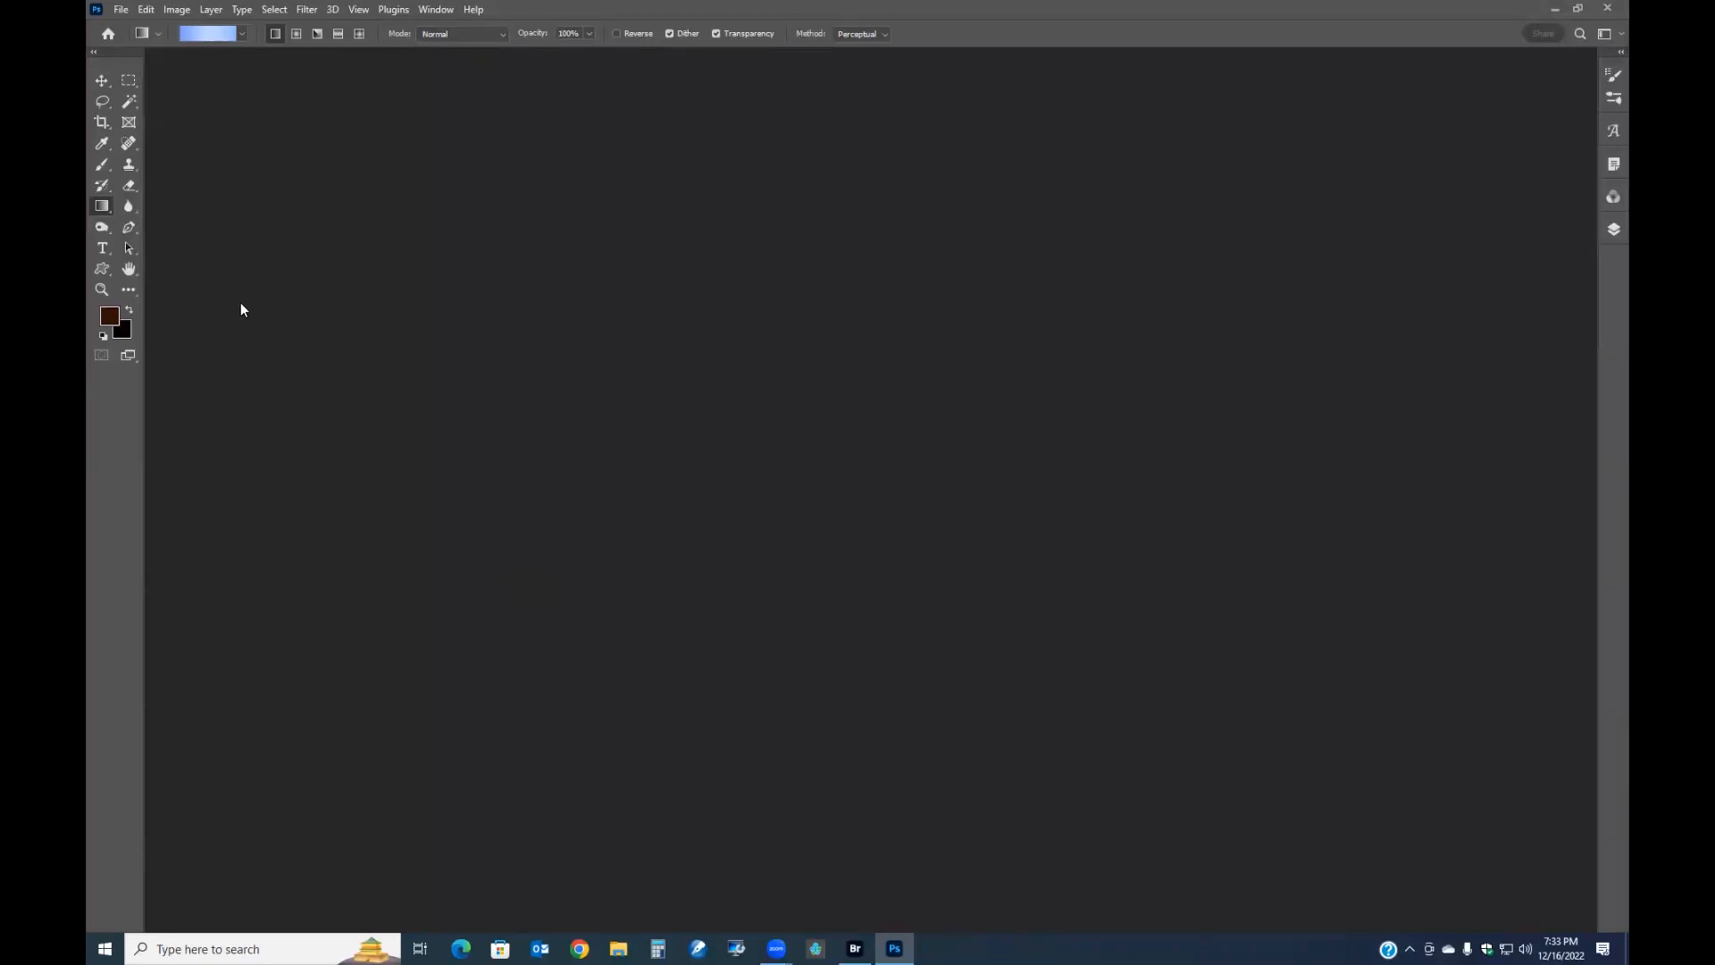
Create a new white Photoshop document 16 by 8 inches at 300 pixels/inch in 8-bit RGB
left_click(120, 9)
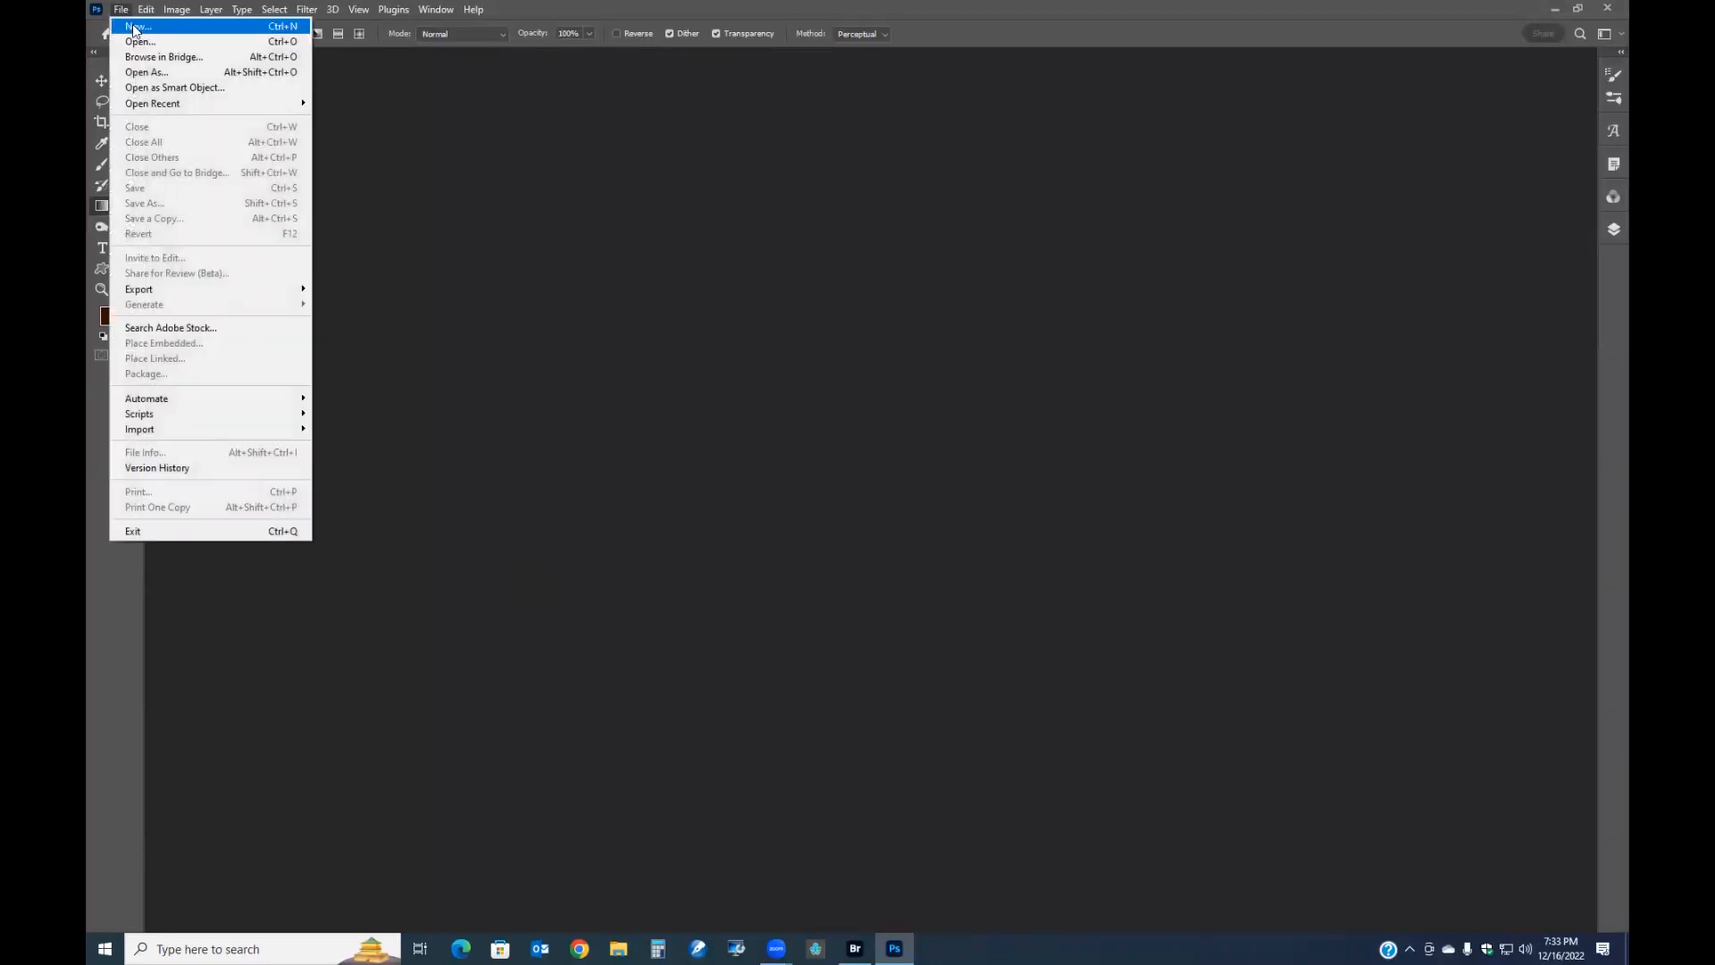
left_click(134, 28)
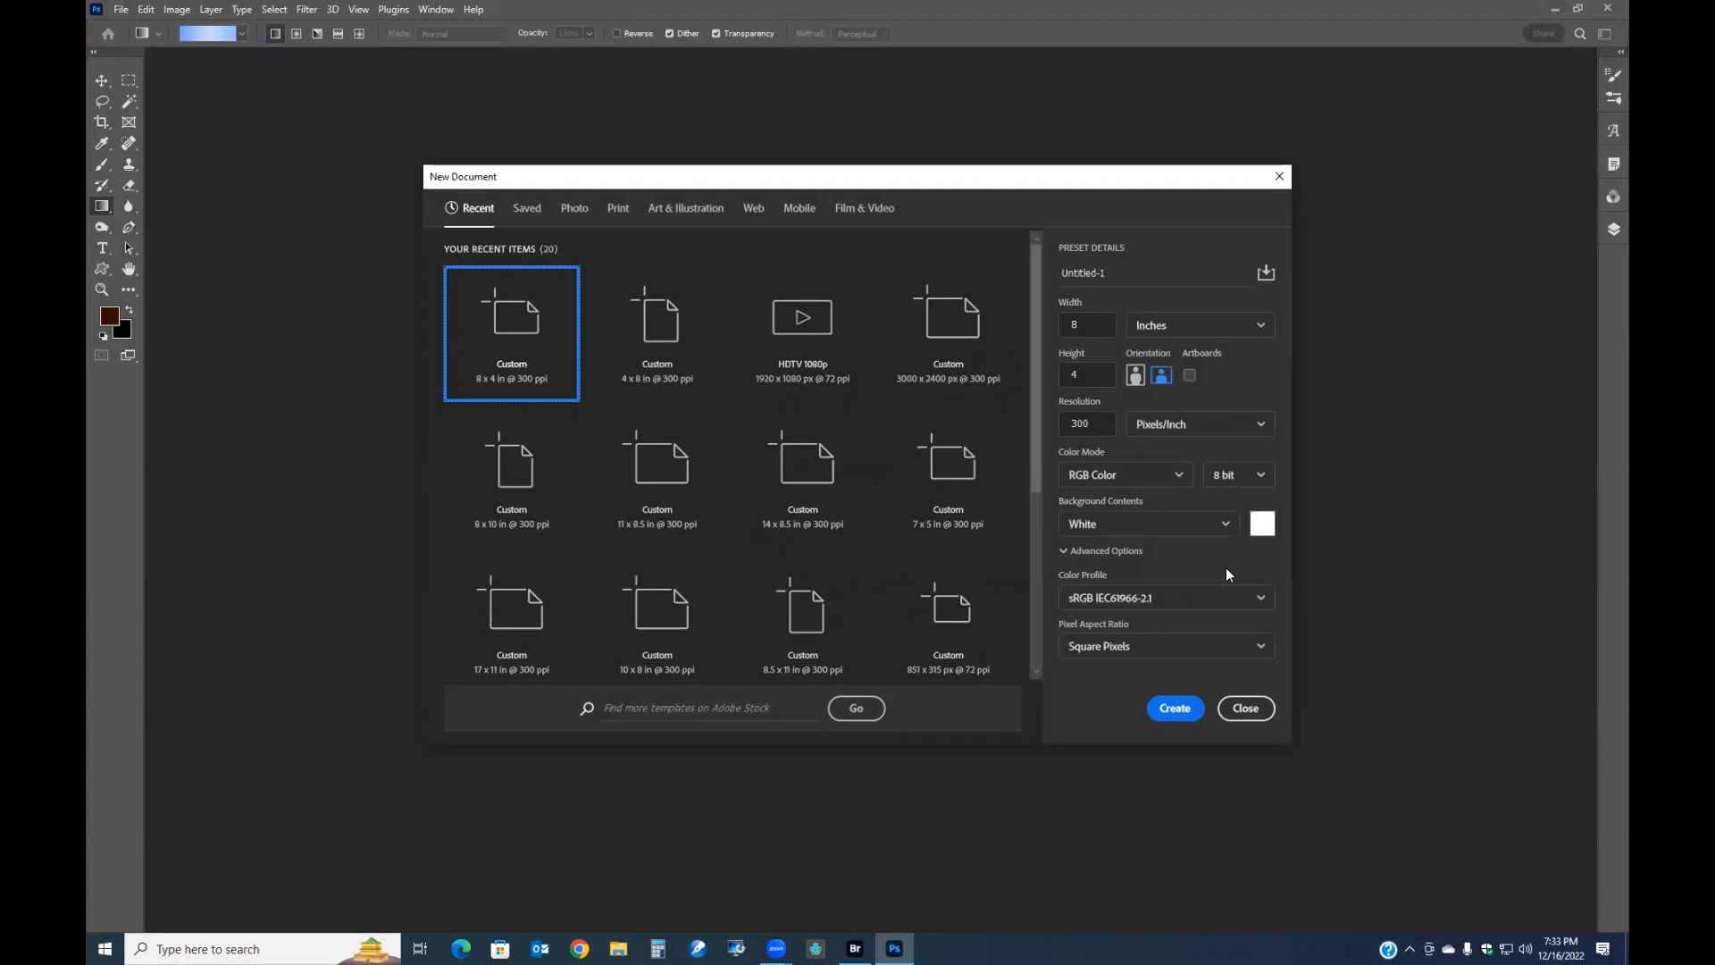
left_click(1084, 322)
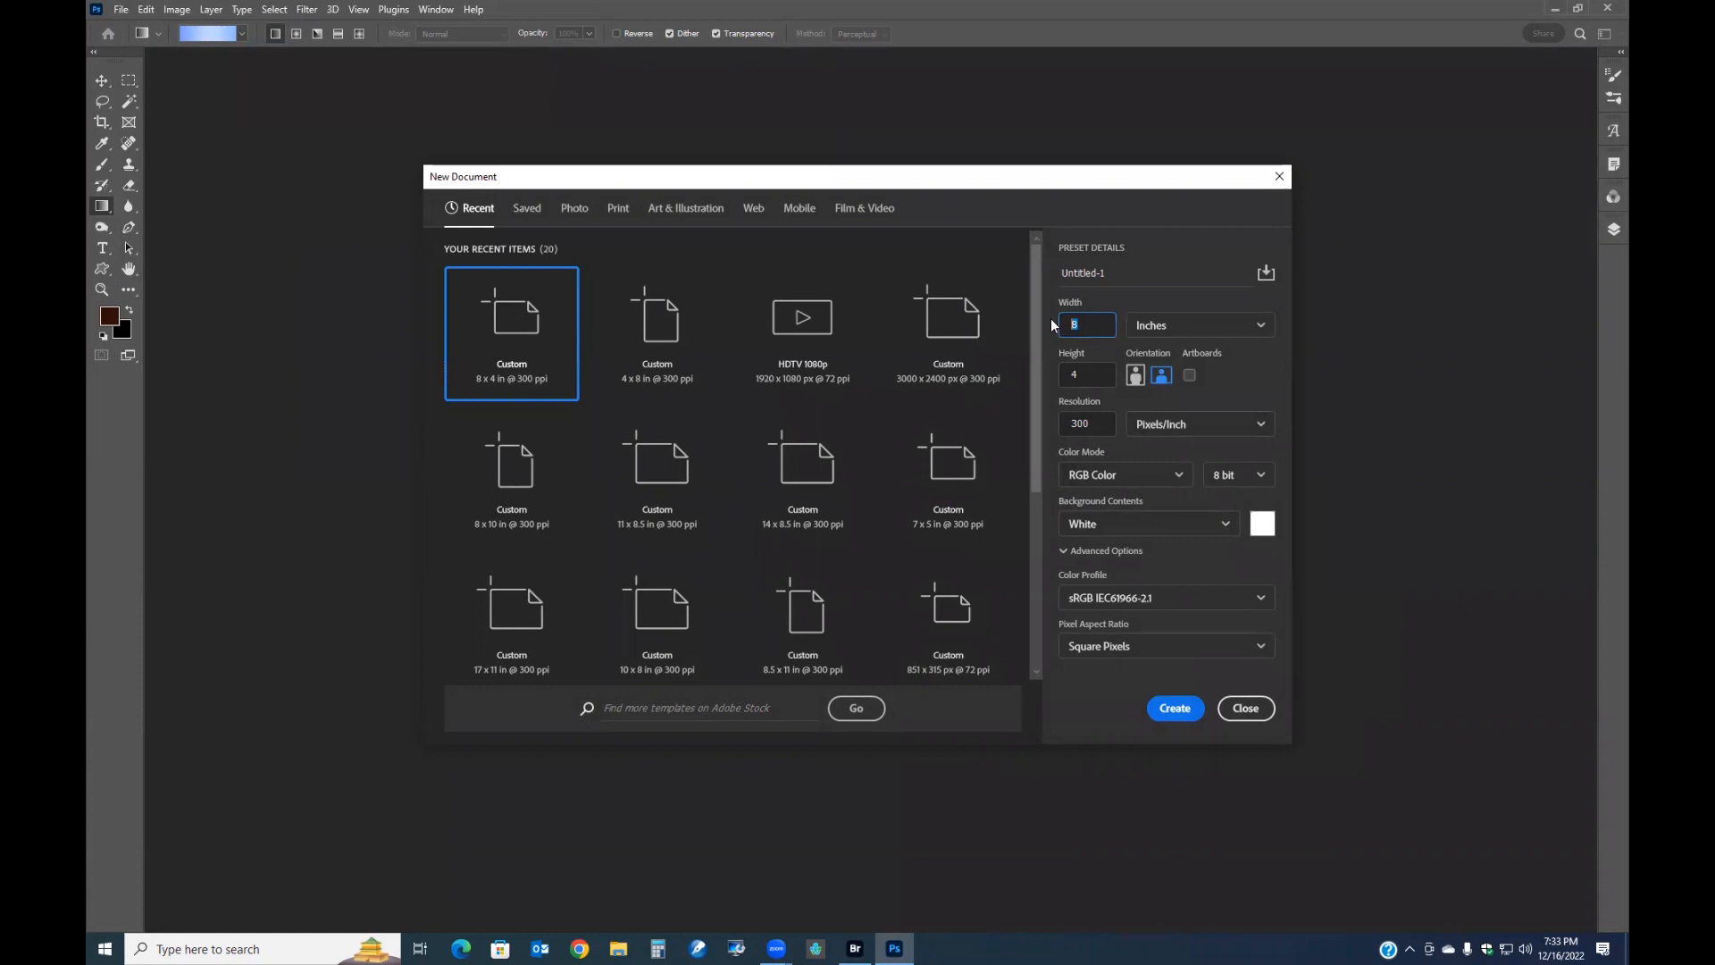
type("16")
key("Tab")
type("8")
left_click(1174, 710)
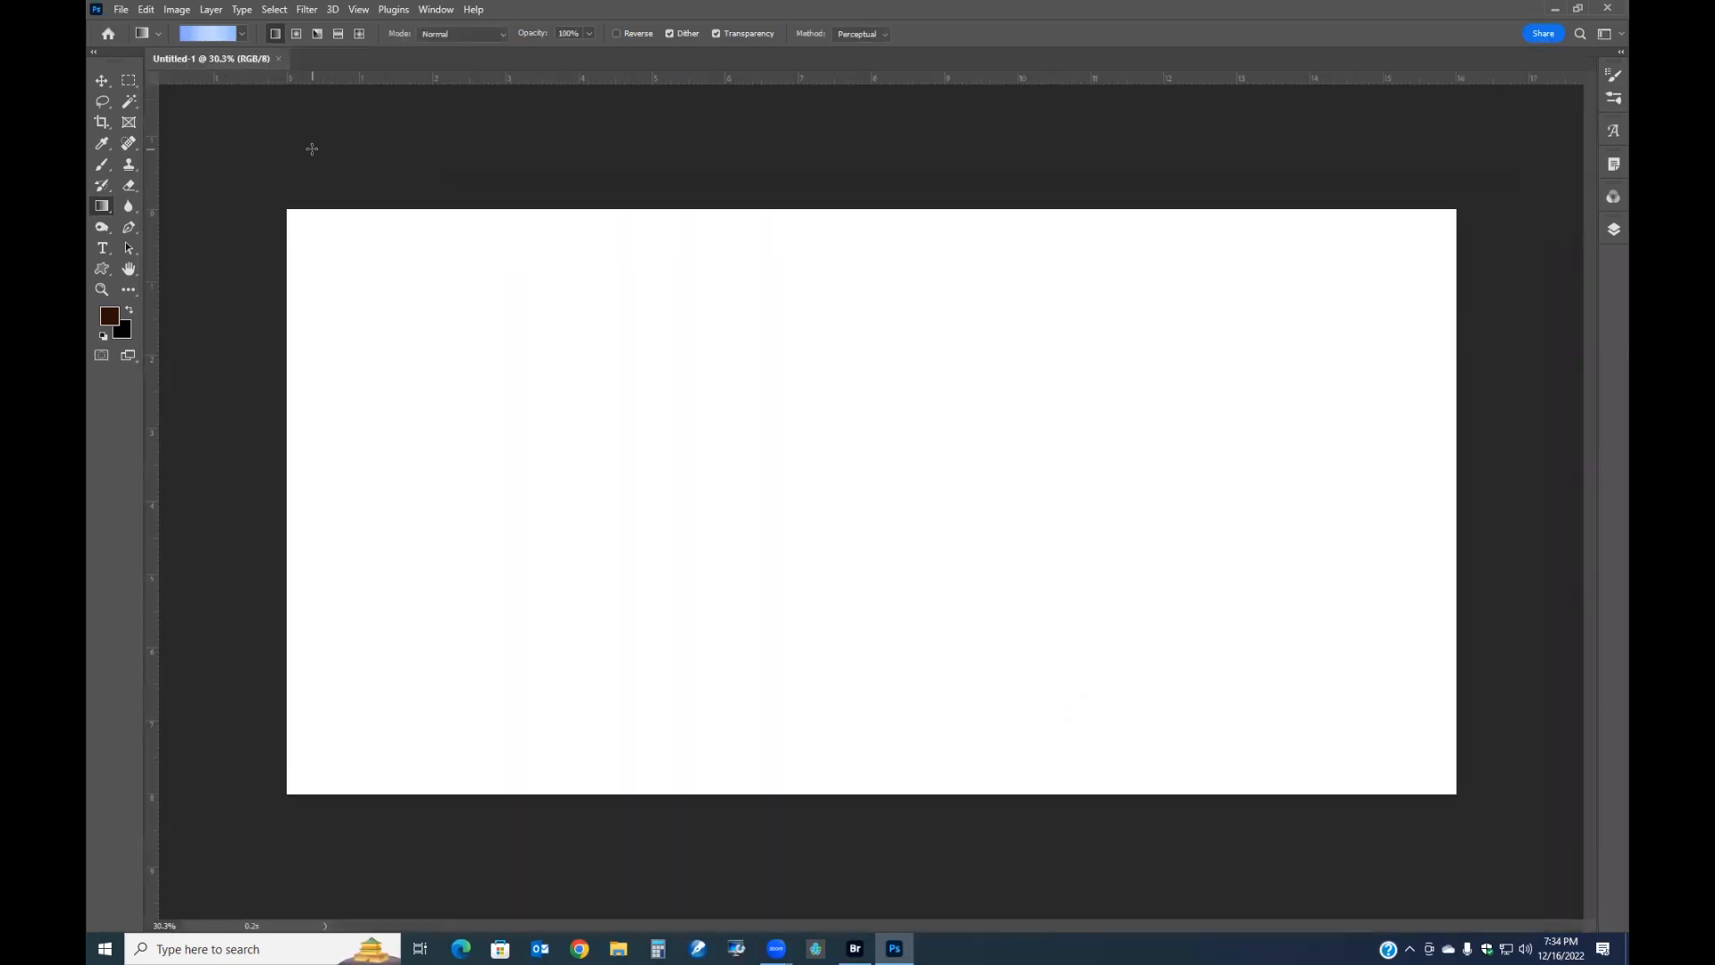
Save the blank document as Dogs in Photoshop format in the FNPS layers folder
left_click(121, 10)
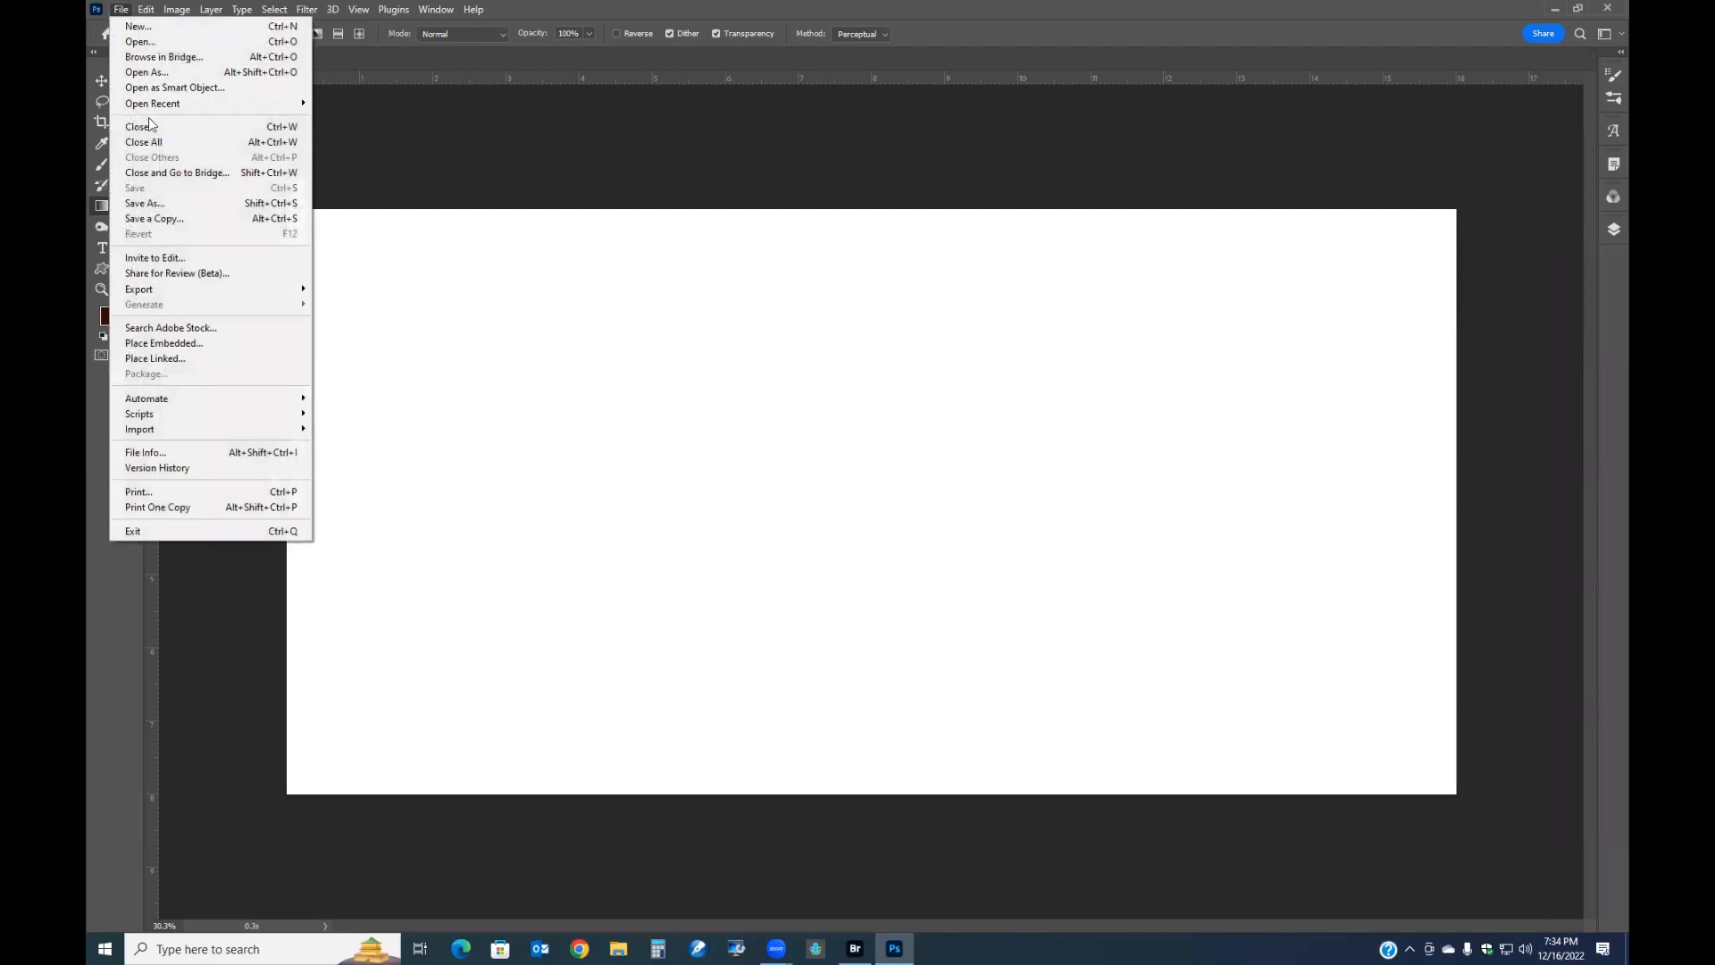
left_click(169, 204)
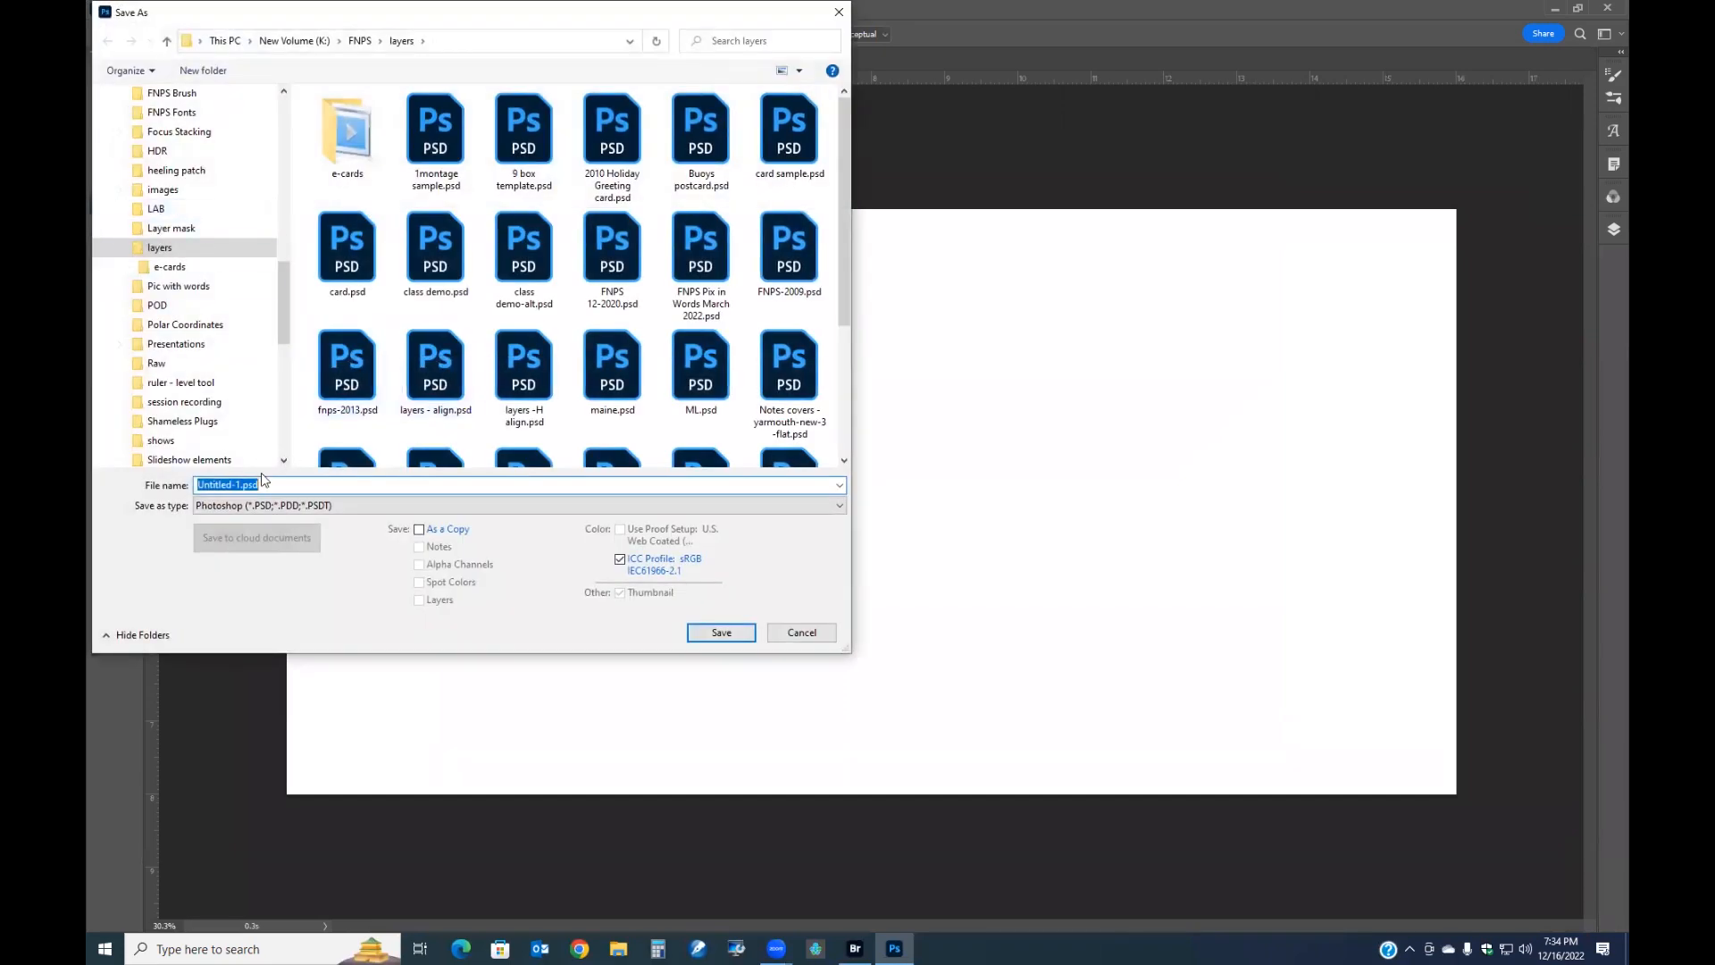
left_click_drag(238, 484, 166, 479)
type("D")
type("ogs")
left_click(729, 636)
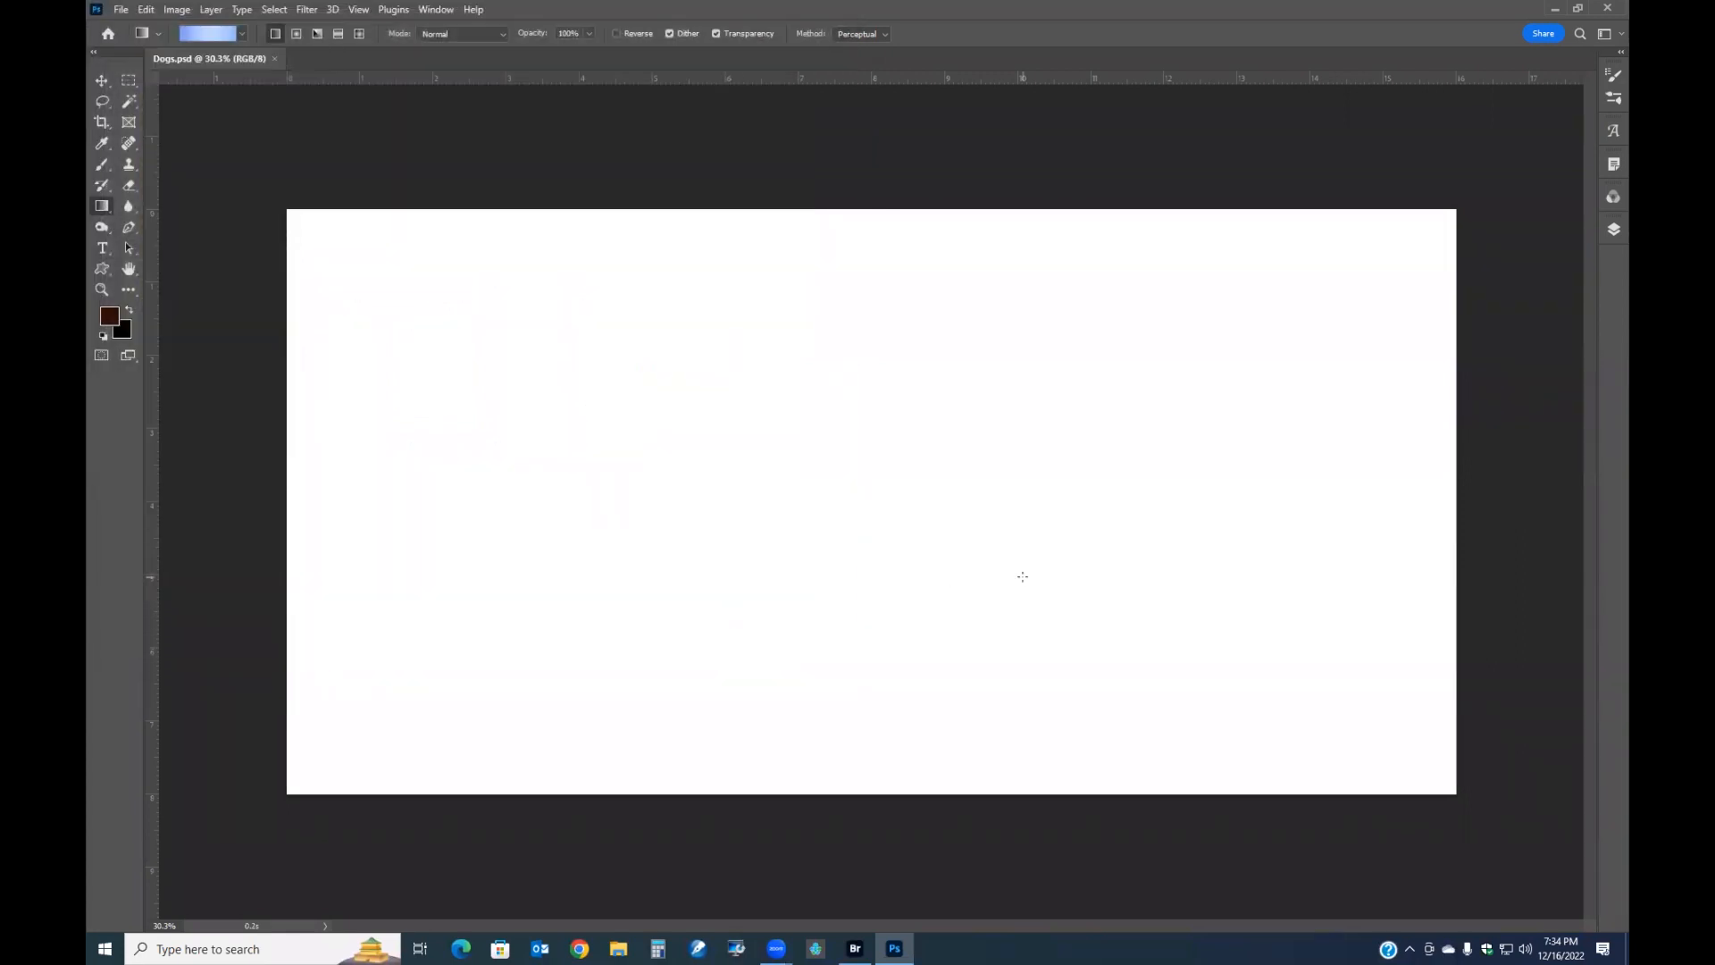
Show the layers and convert the locked Background into a regular layer with the default settings
left_click(1611, 231)
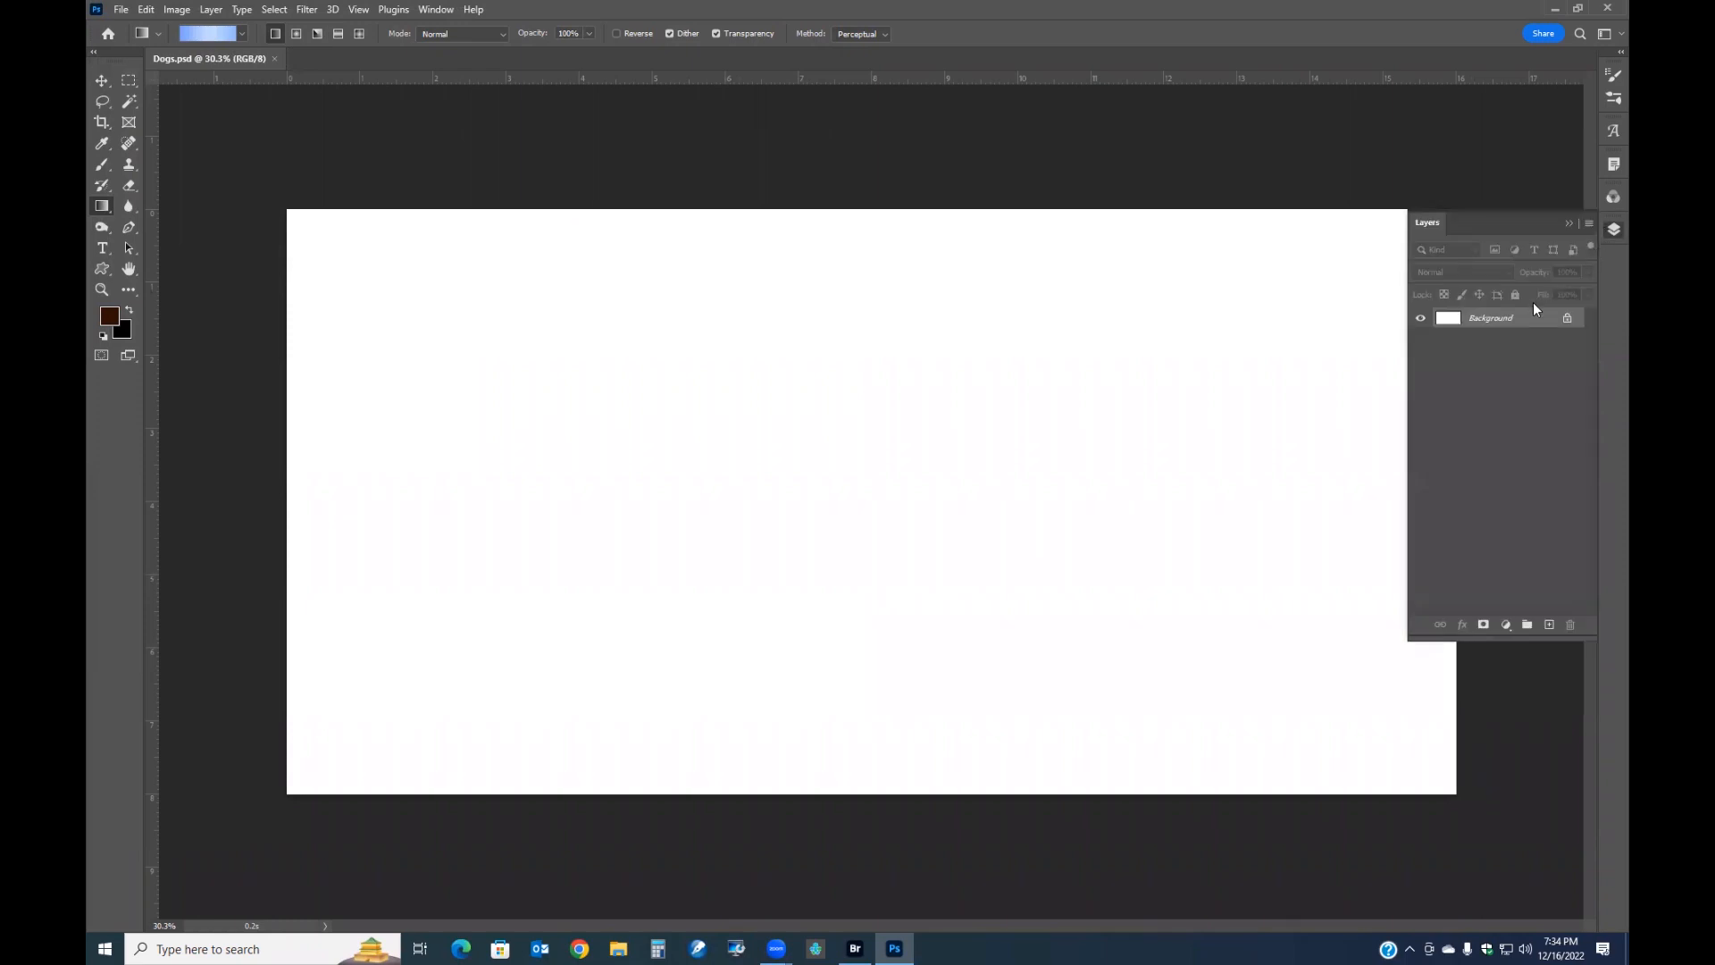
double_click(1491, 319)
left_click(987, 284)
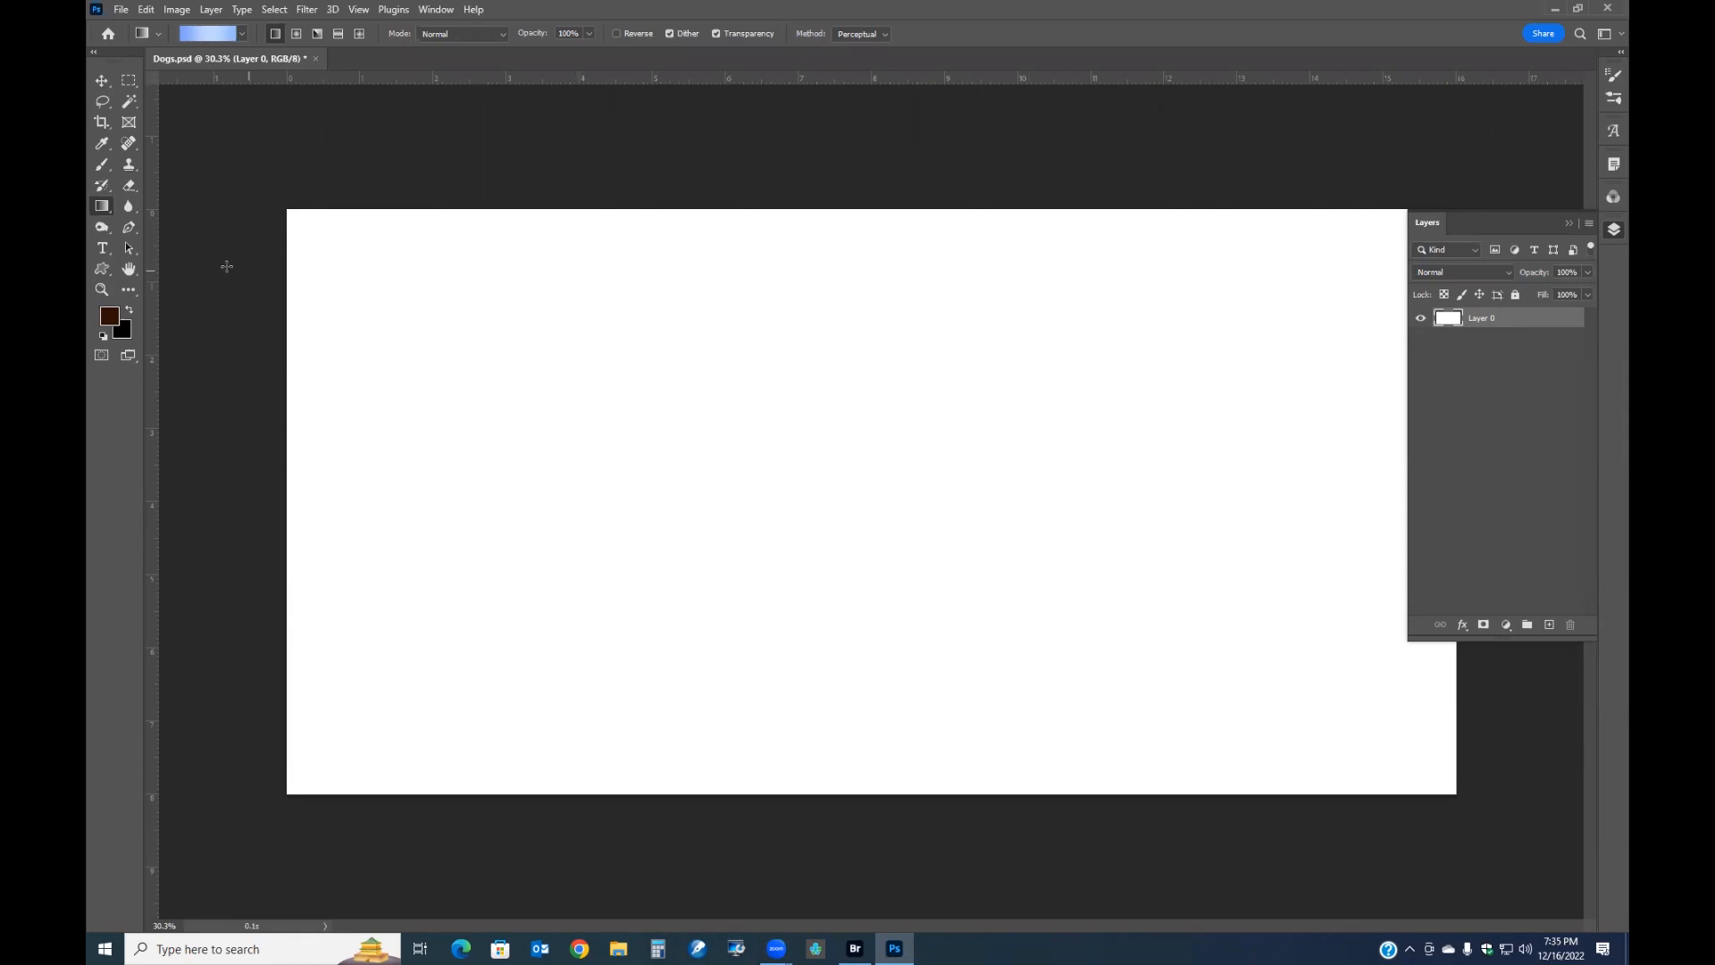
Add the text WOOF near the middle of the canvas in Showcard Gothic at 22 pt
left_click(102, 247)
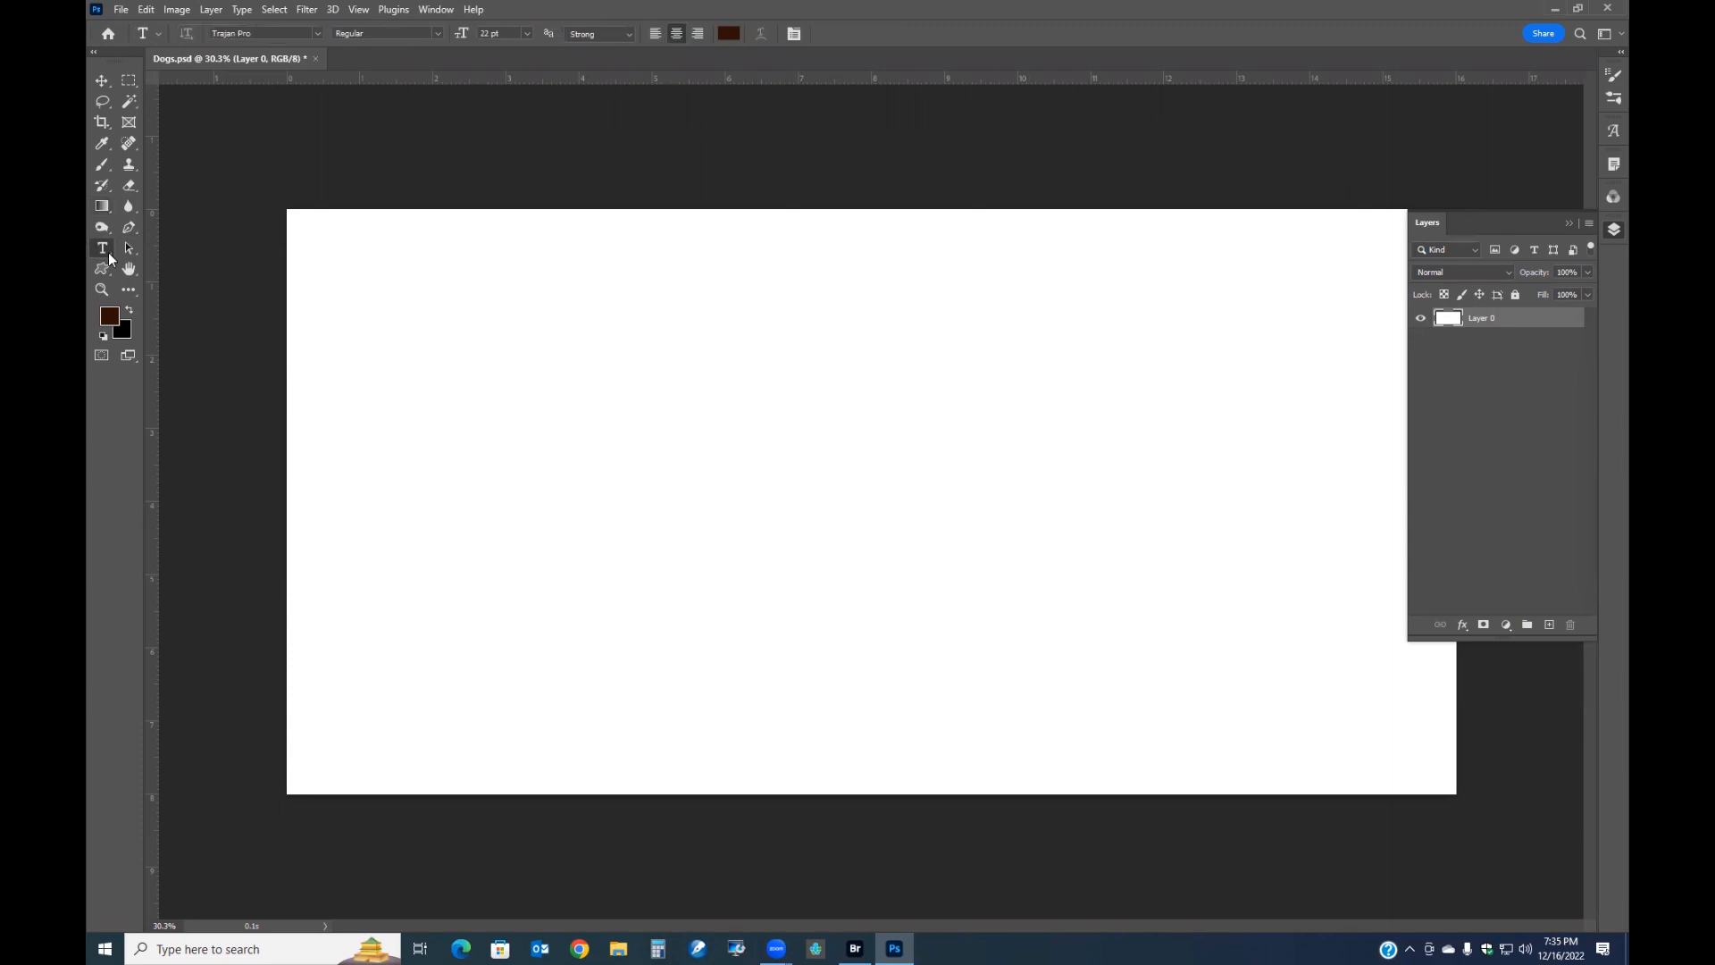
left_click(315, 33)
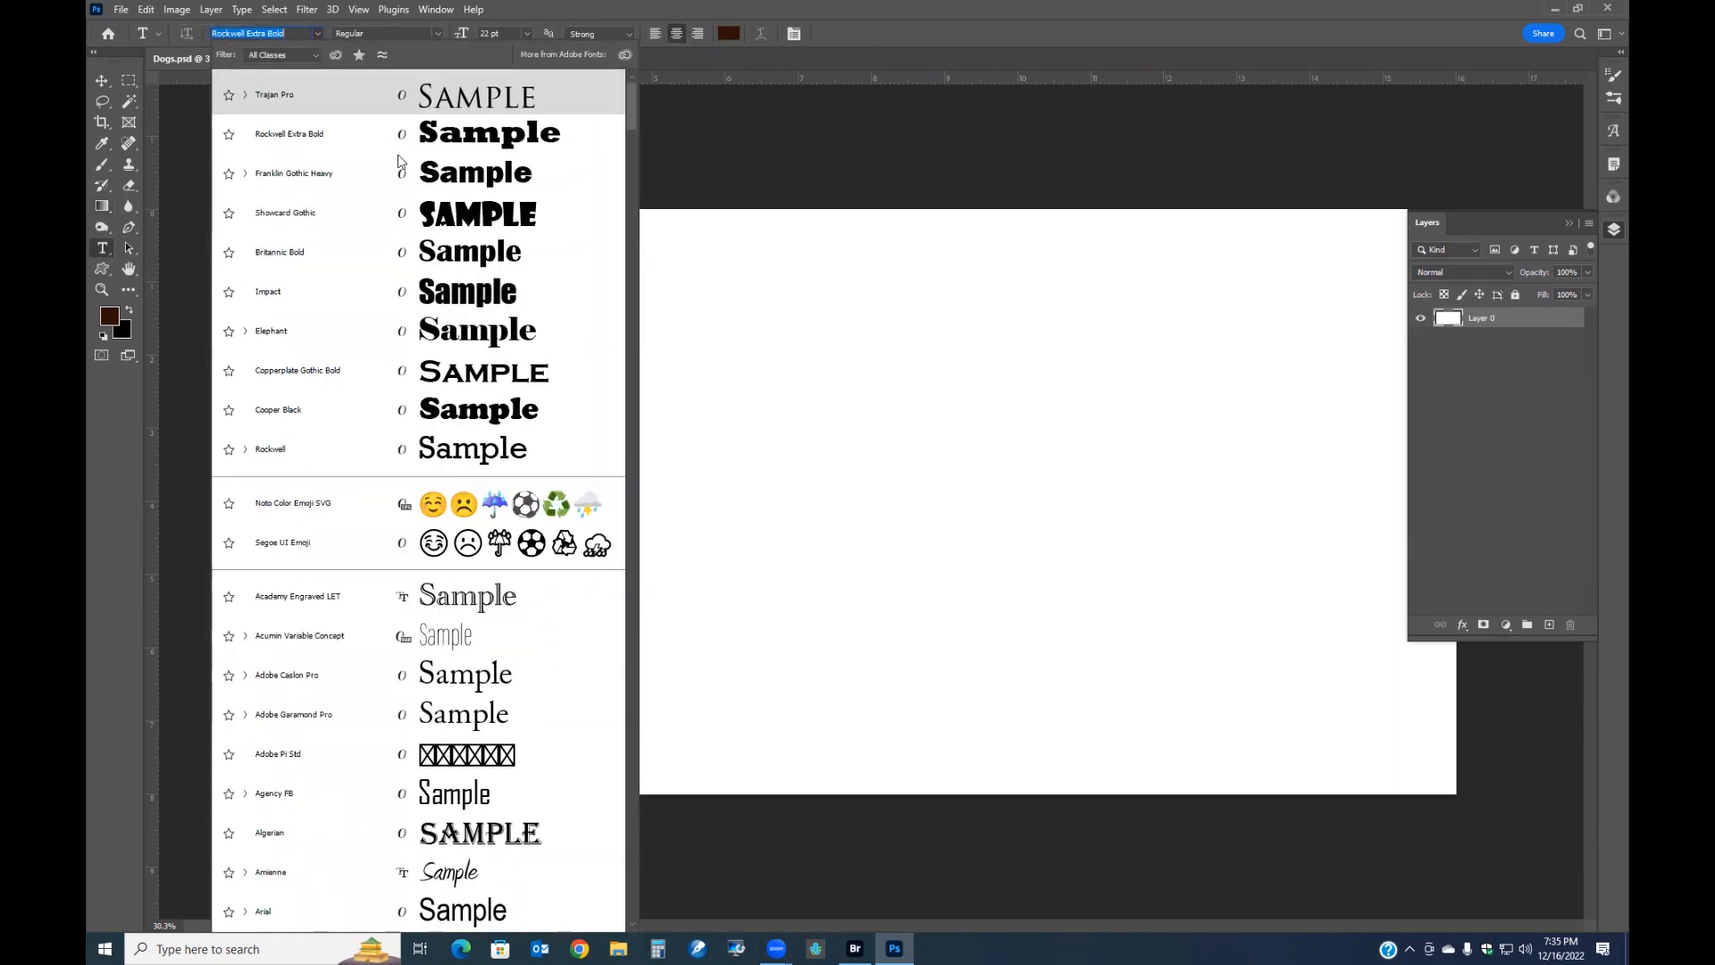
left_click(455, 228)
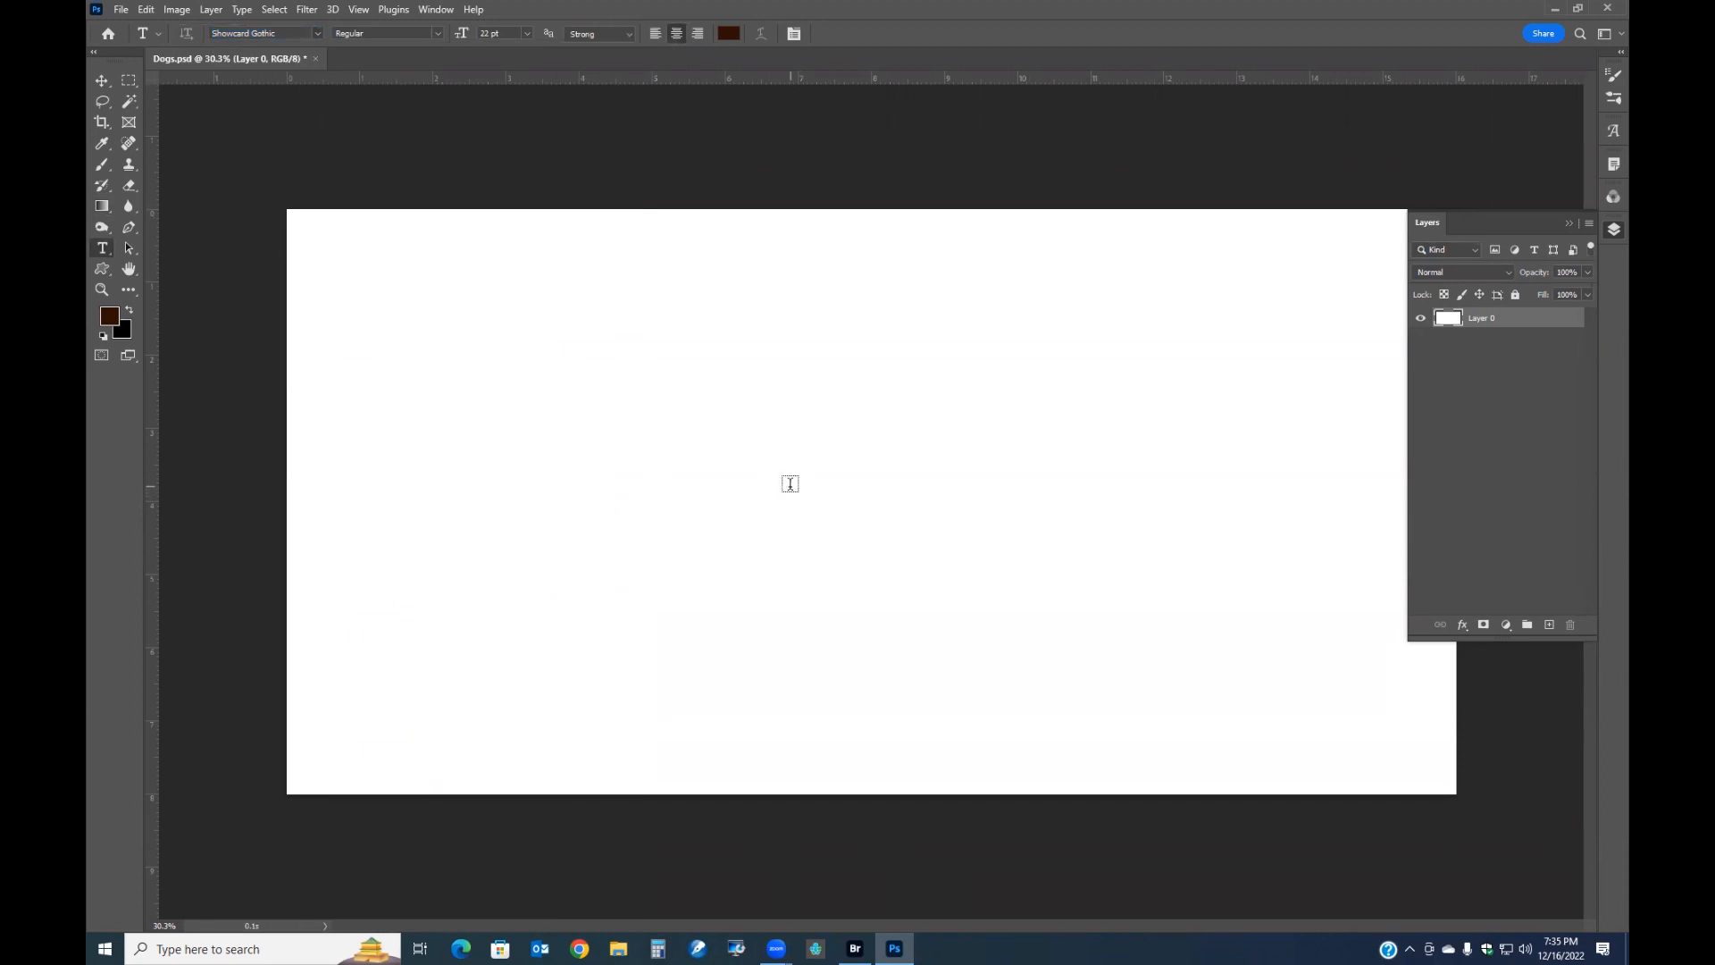
left_click(802, 485)
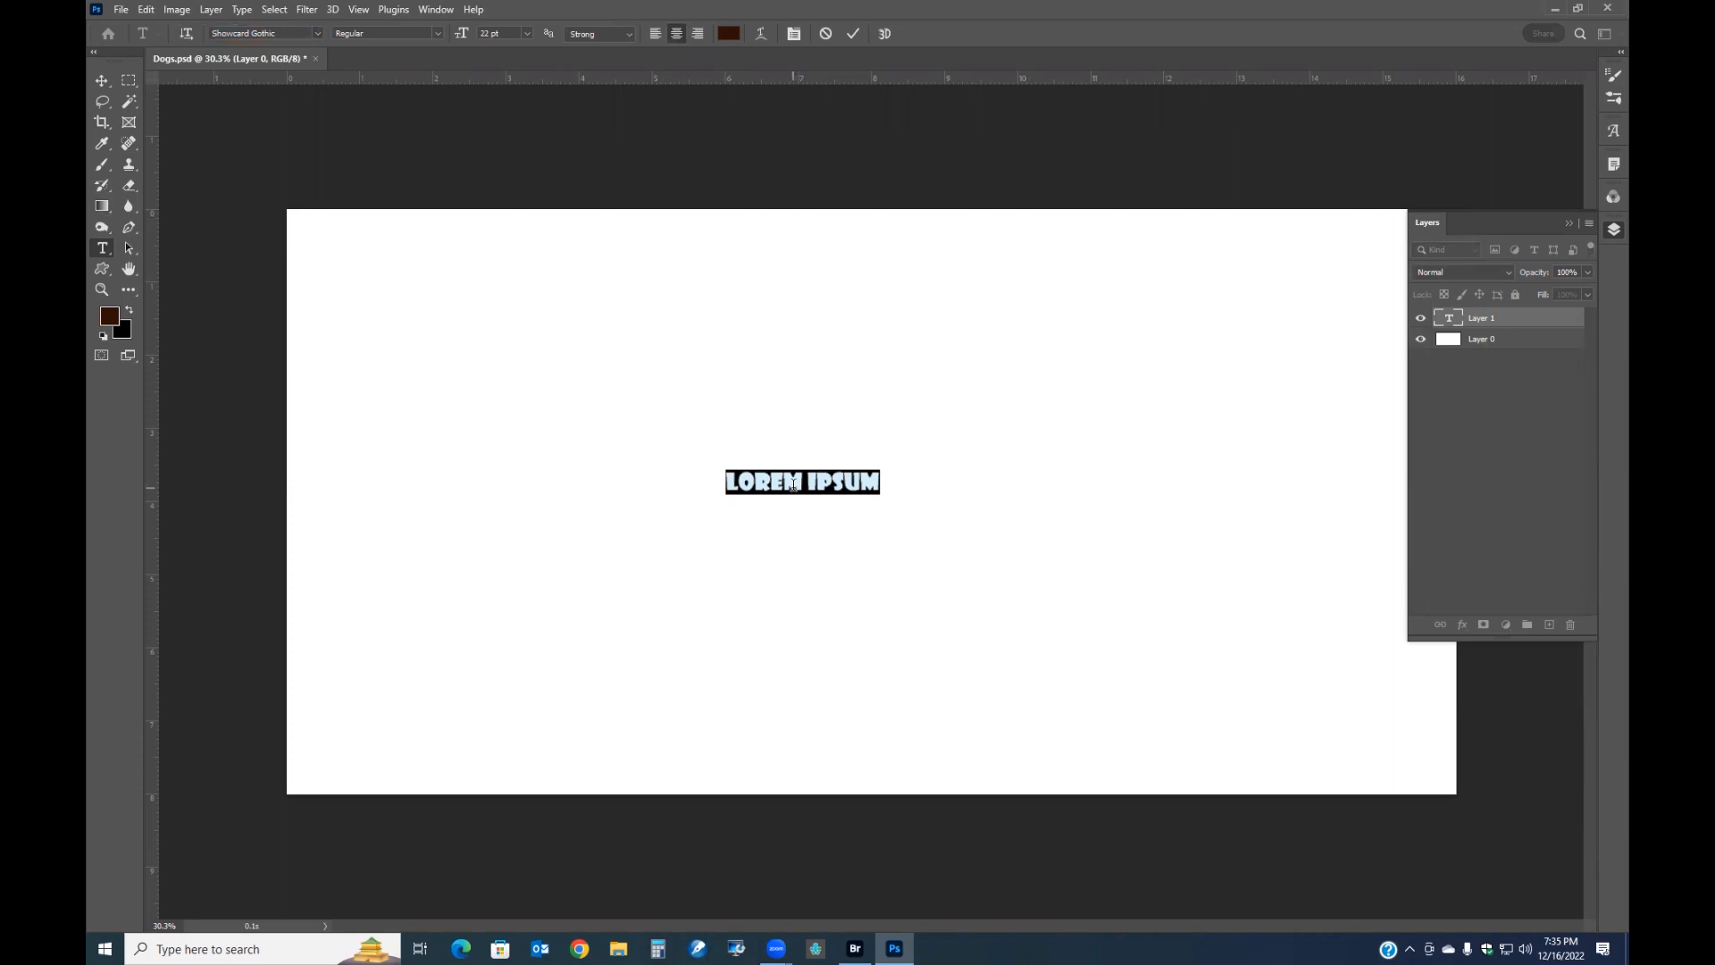
type("WO")
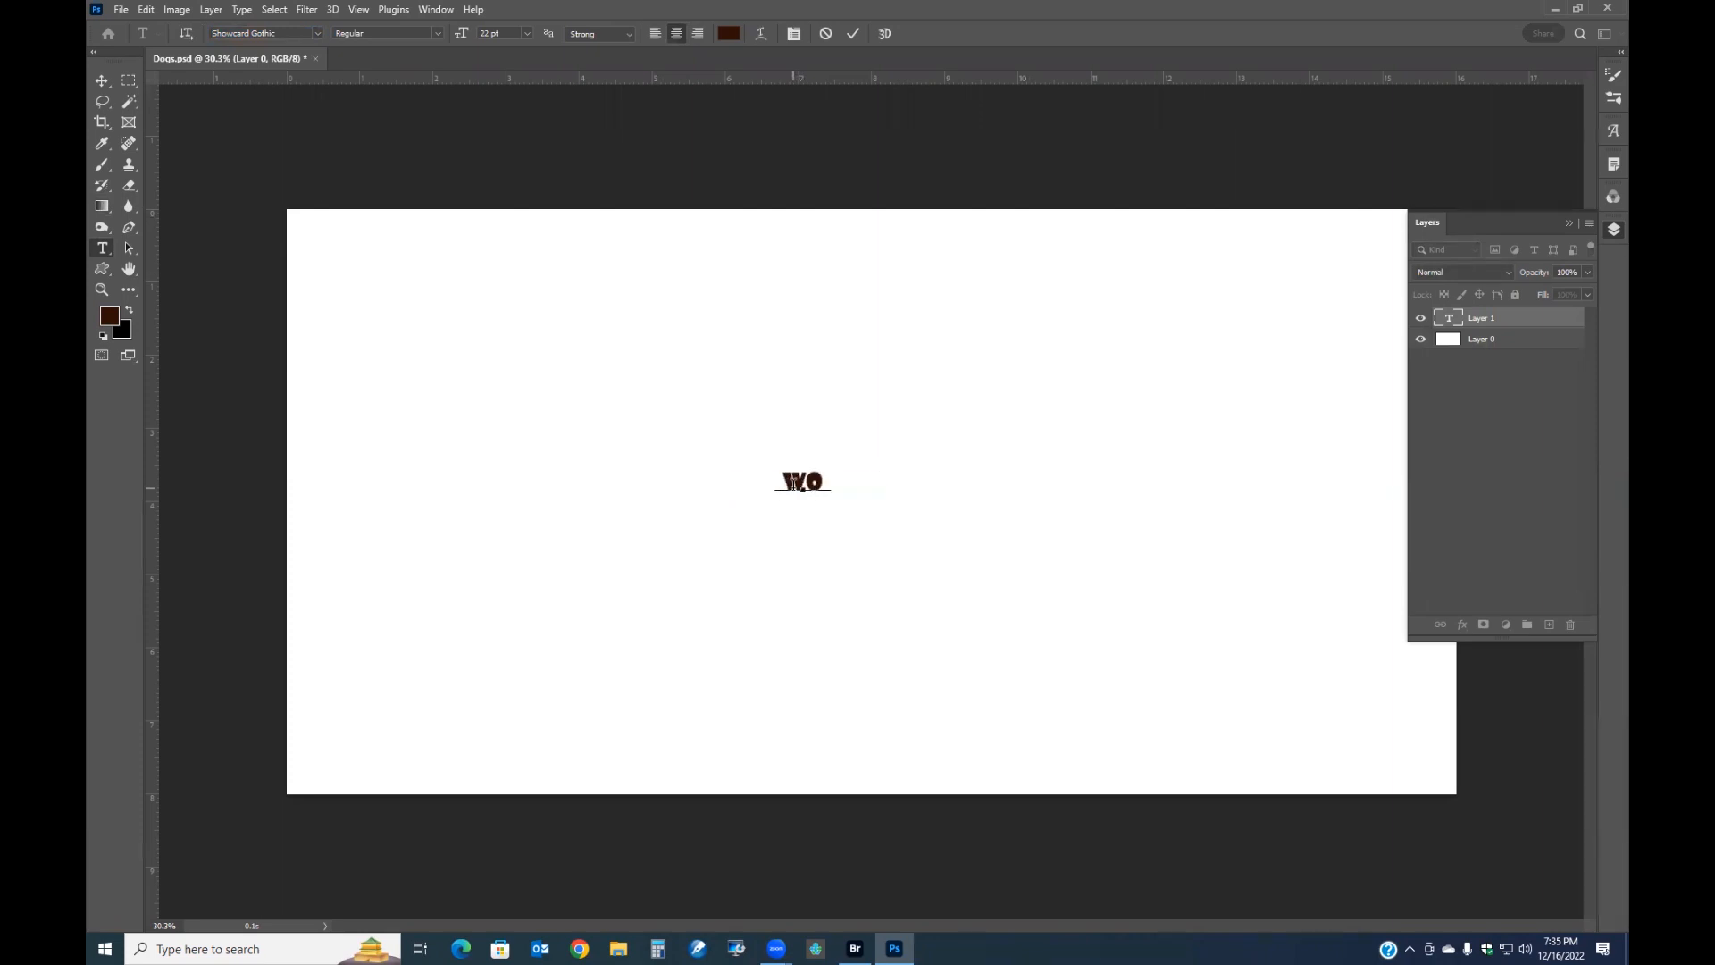
type("OF")
Enlarge the WOOF text to 277 pt and move it down toward the canvas centre
left_click_drag(837, 483, 731, 480)
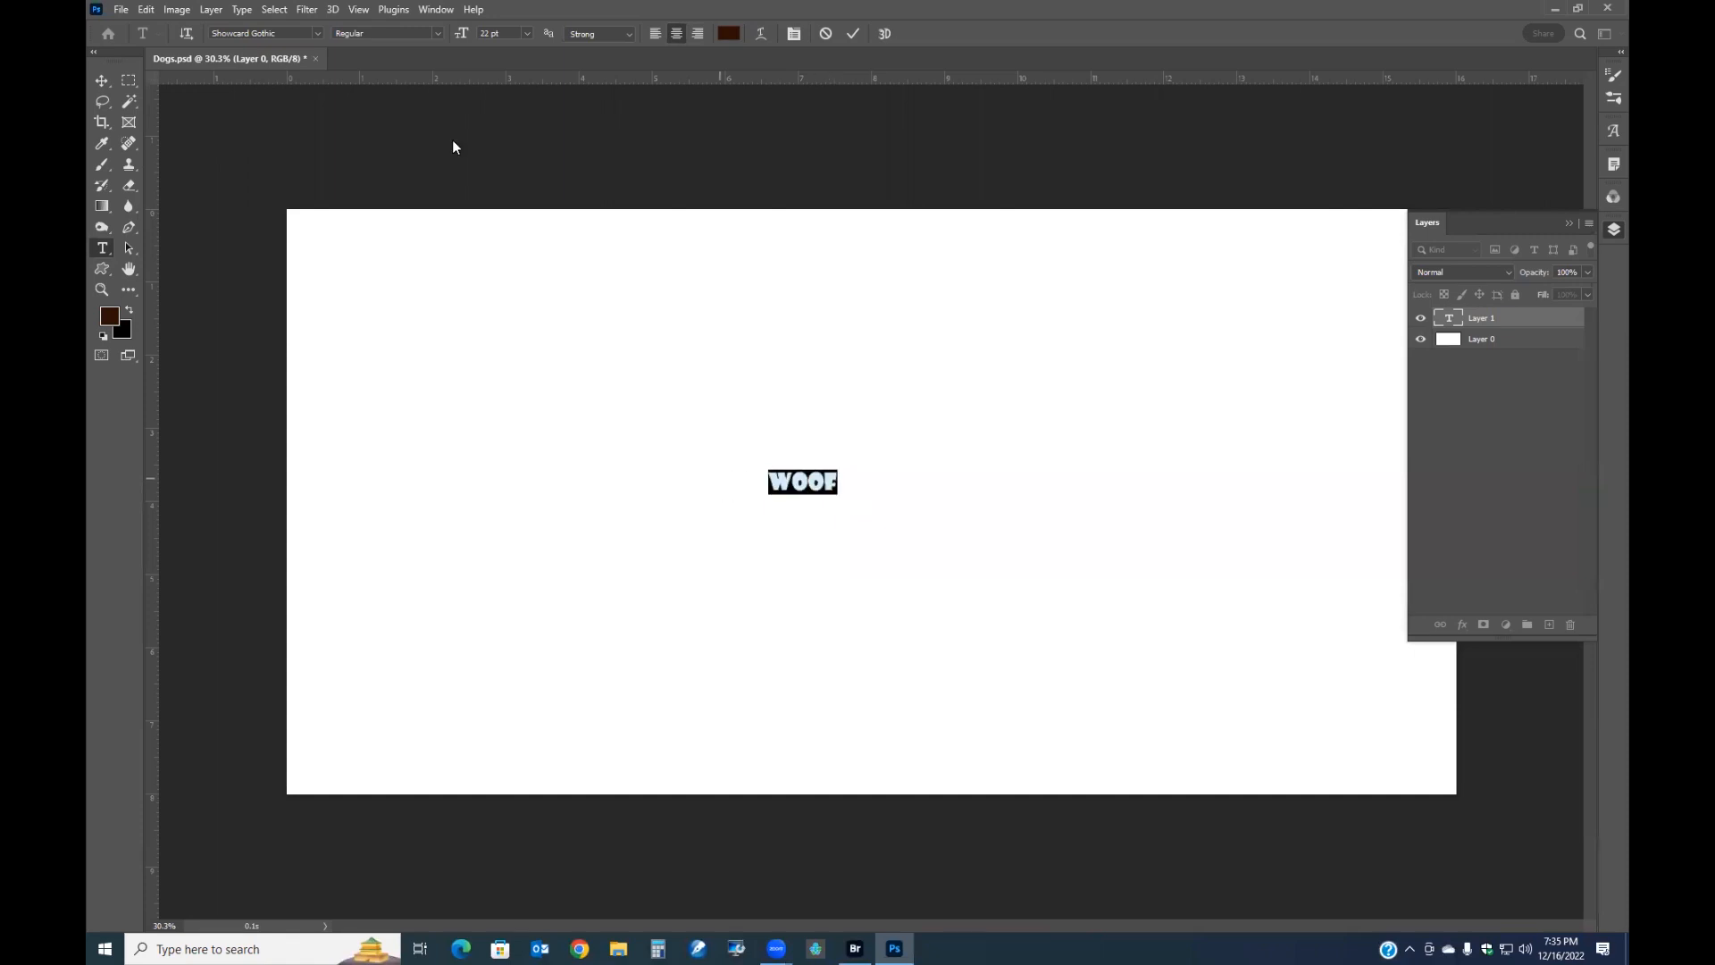
left_click_drag(461, 34, 669, 76)
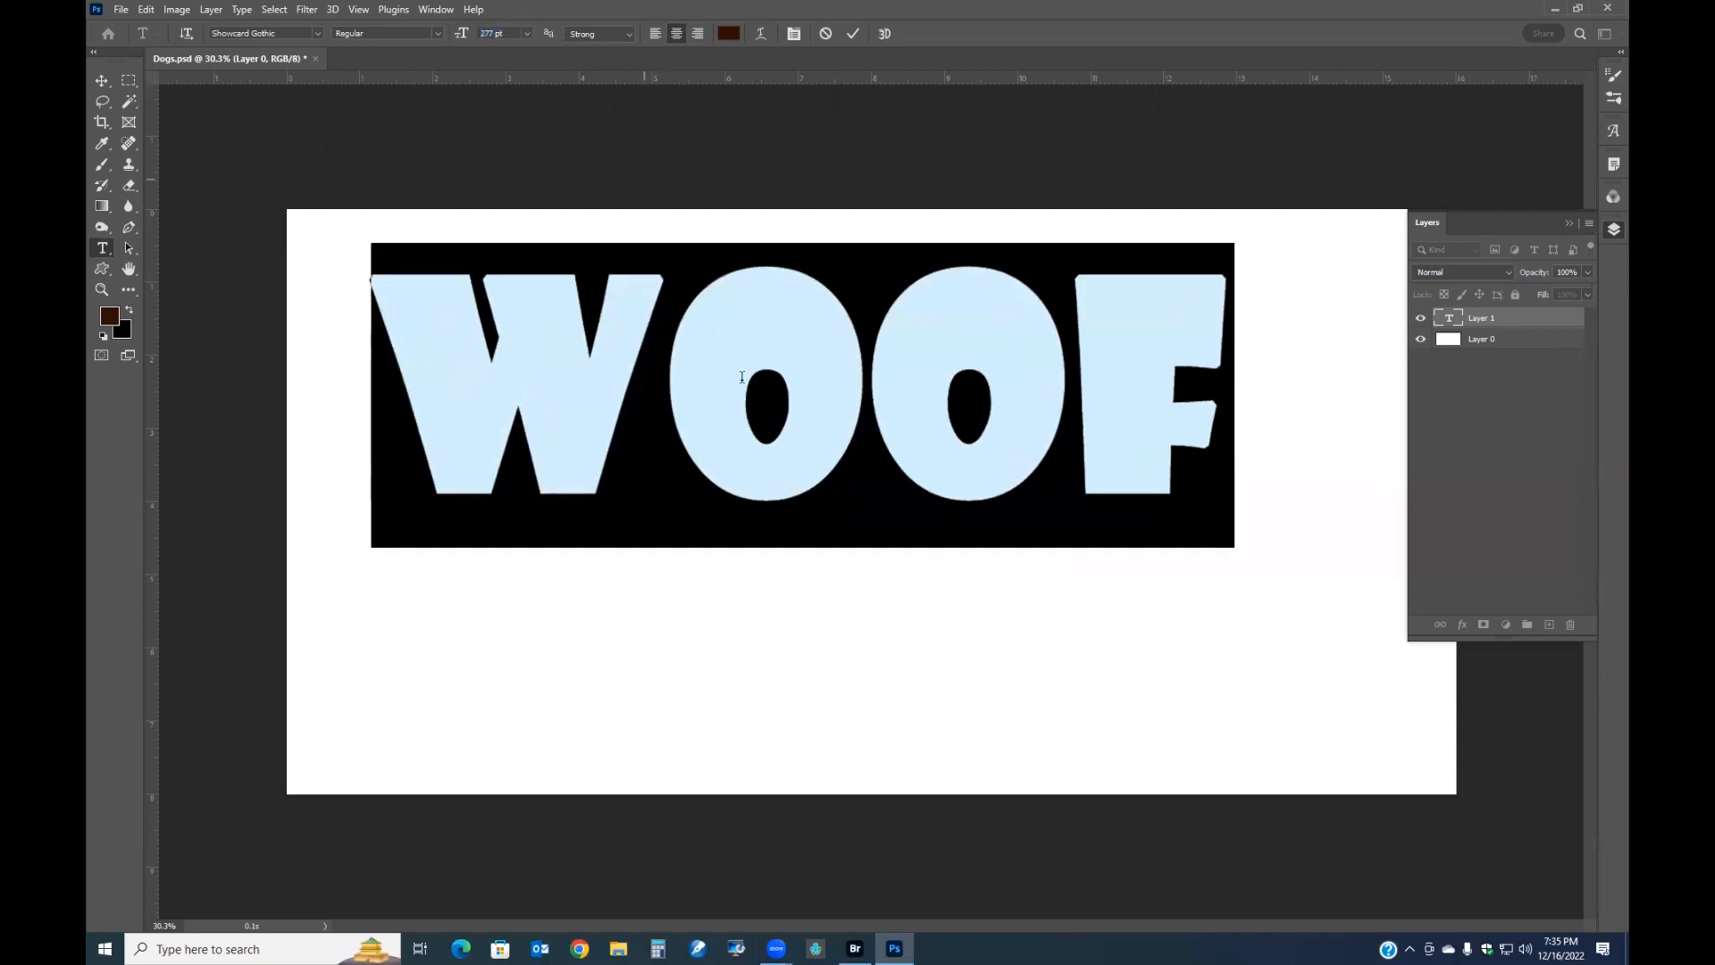
left_click(815, 395)
left_click_drag(851, 621, 880, 725)
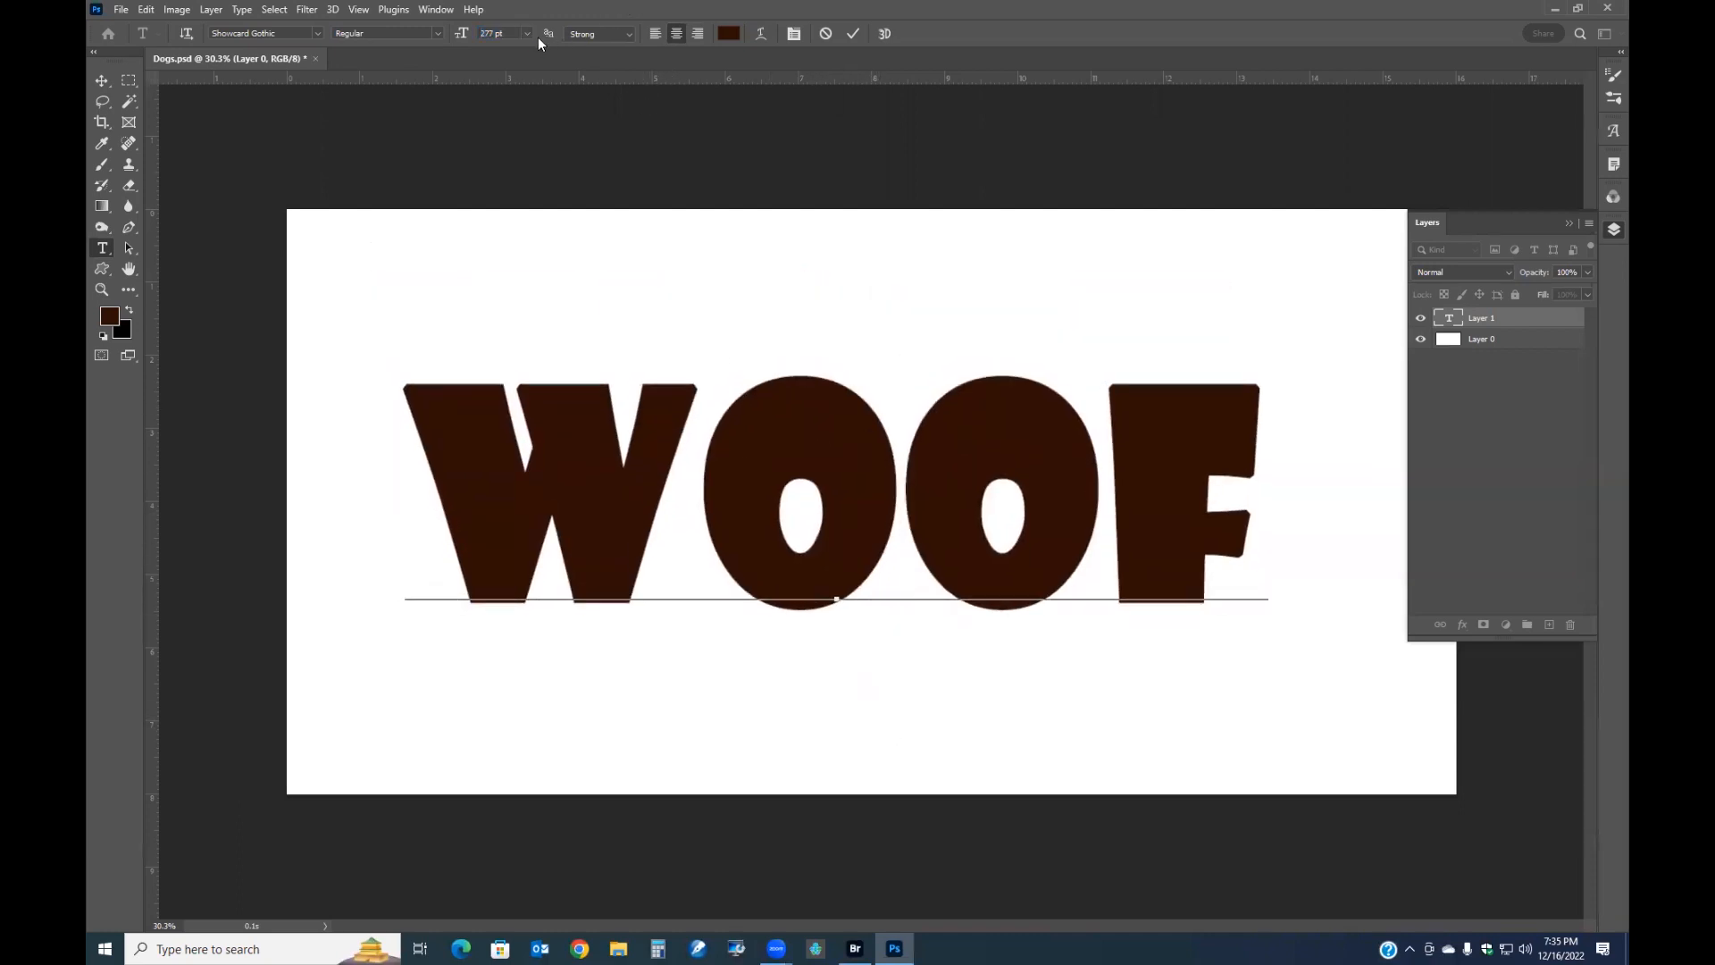
Enlarge all of the WOOF text to about 359 pt and recentre it so it nearly spans the canvas width
left_click_drag(472, 34, 496, 35)
left_click(903, 505)
key("ctrl+a")
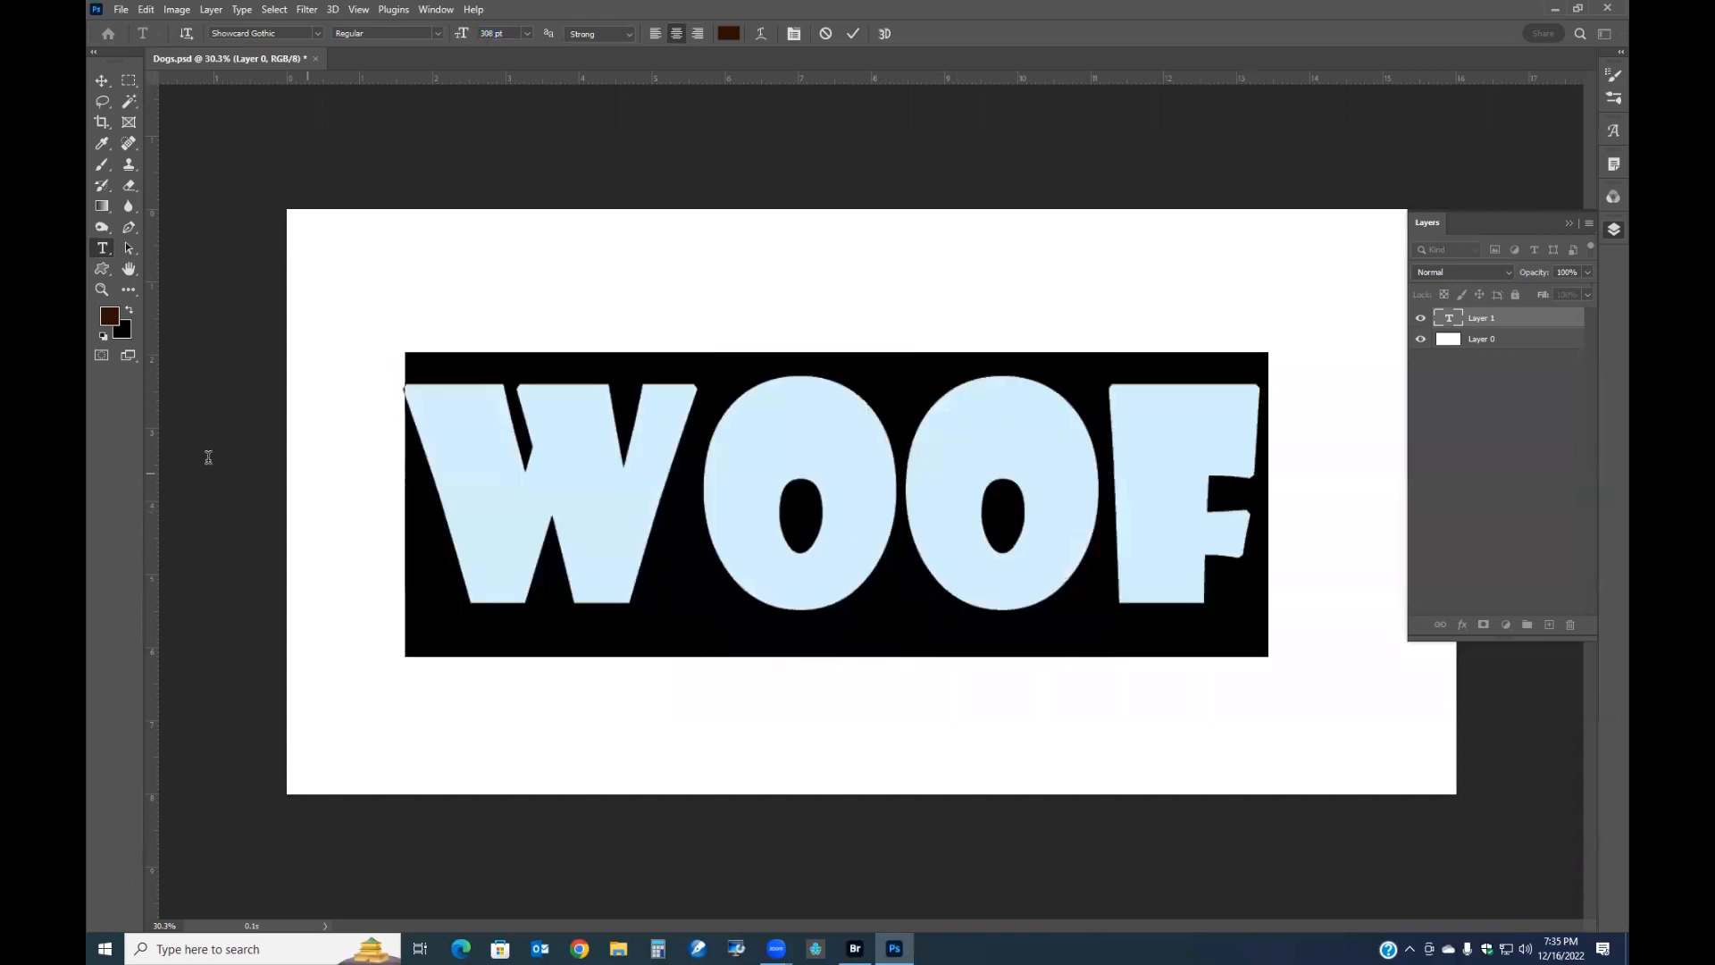
left_click_drag(462, 34, 532, 41)
left_click_drag(643, 253, 666, 250)
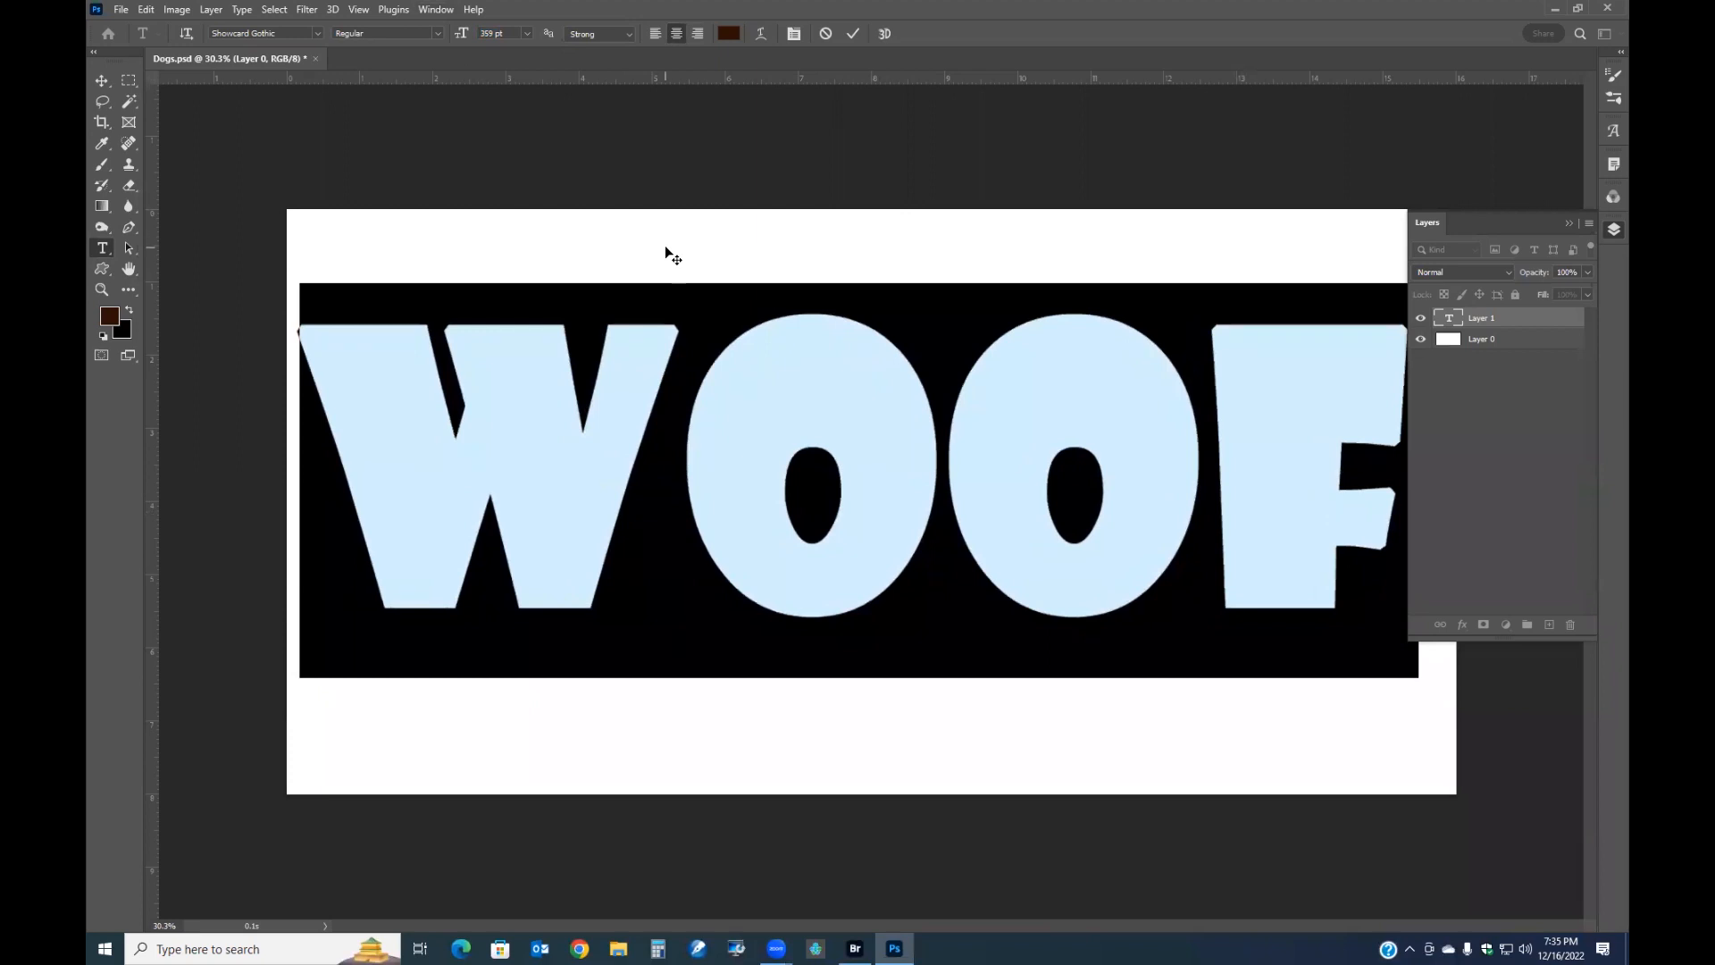
Recolour the WOOF text black (000000) and commit the text edit
left_click(732, 36)
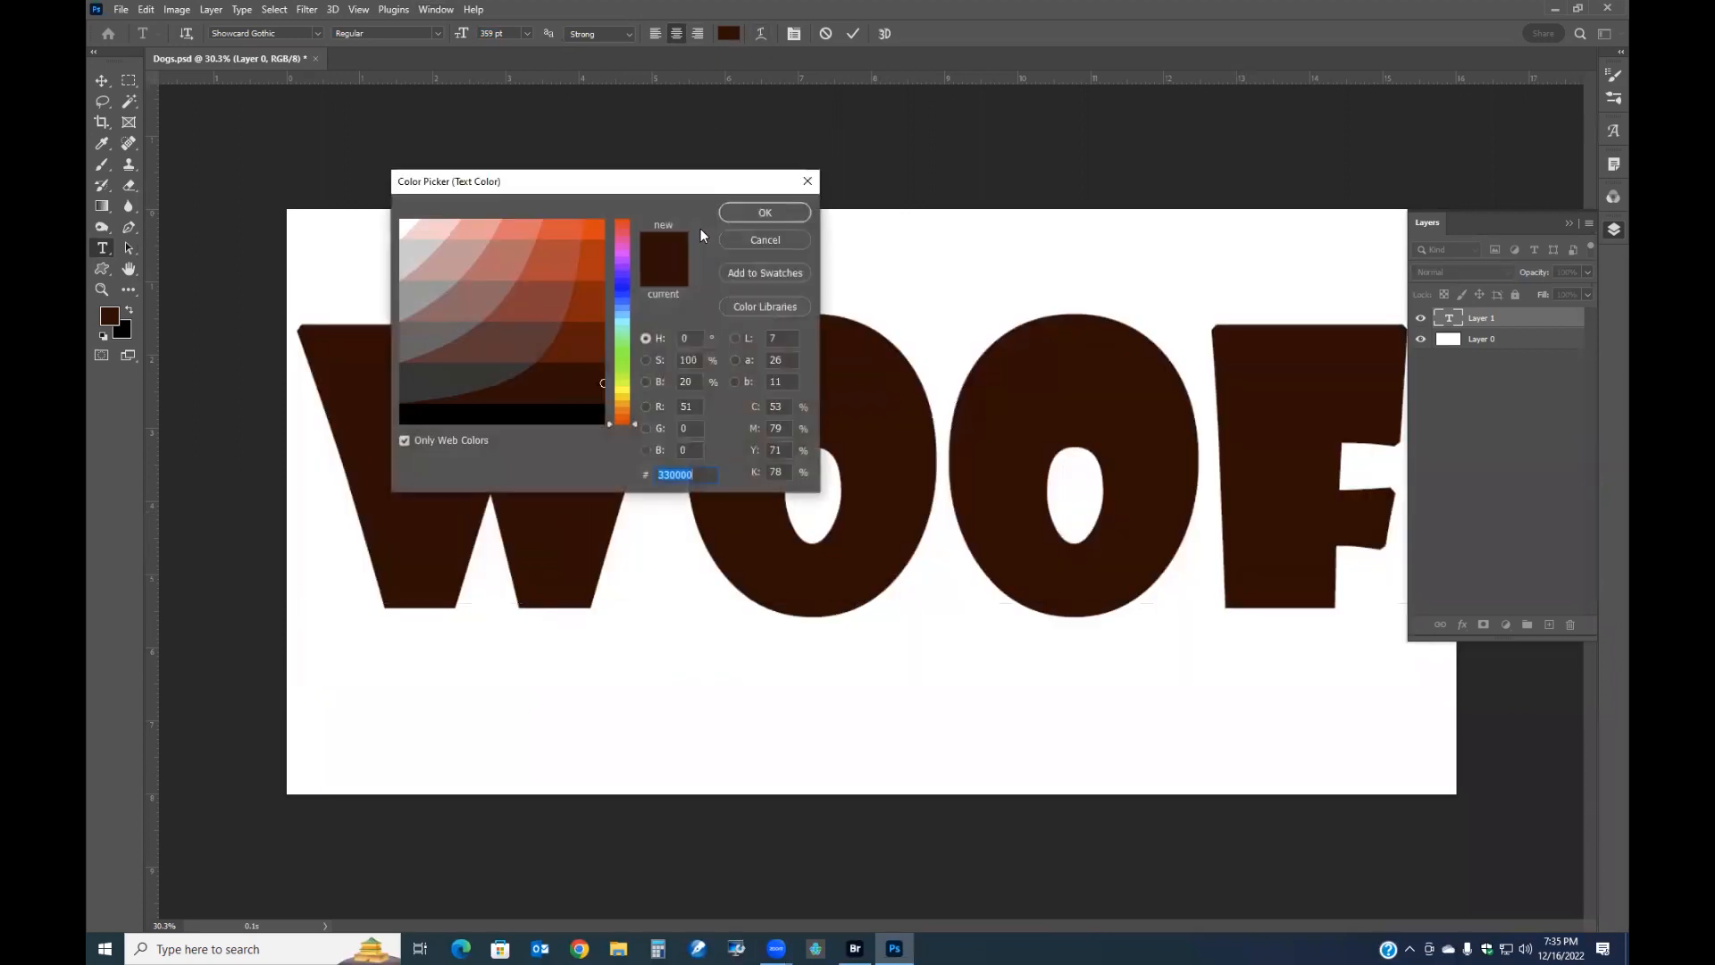
left_click_drag(545, 411, 526, 417)
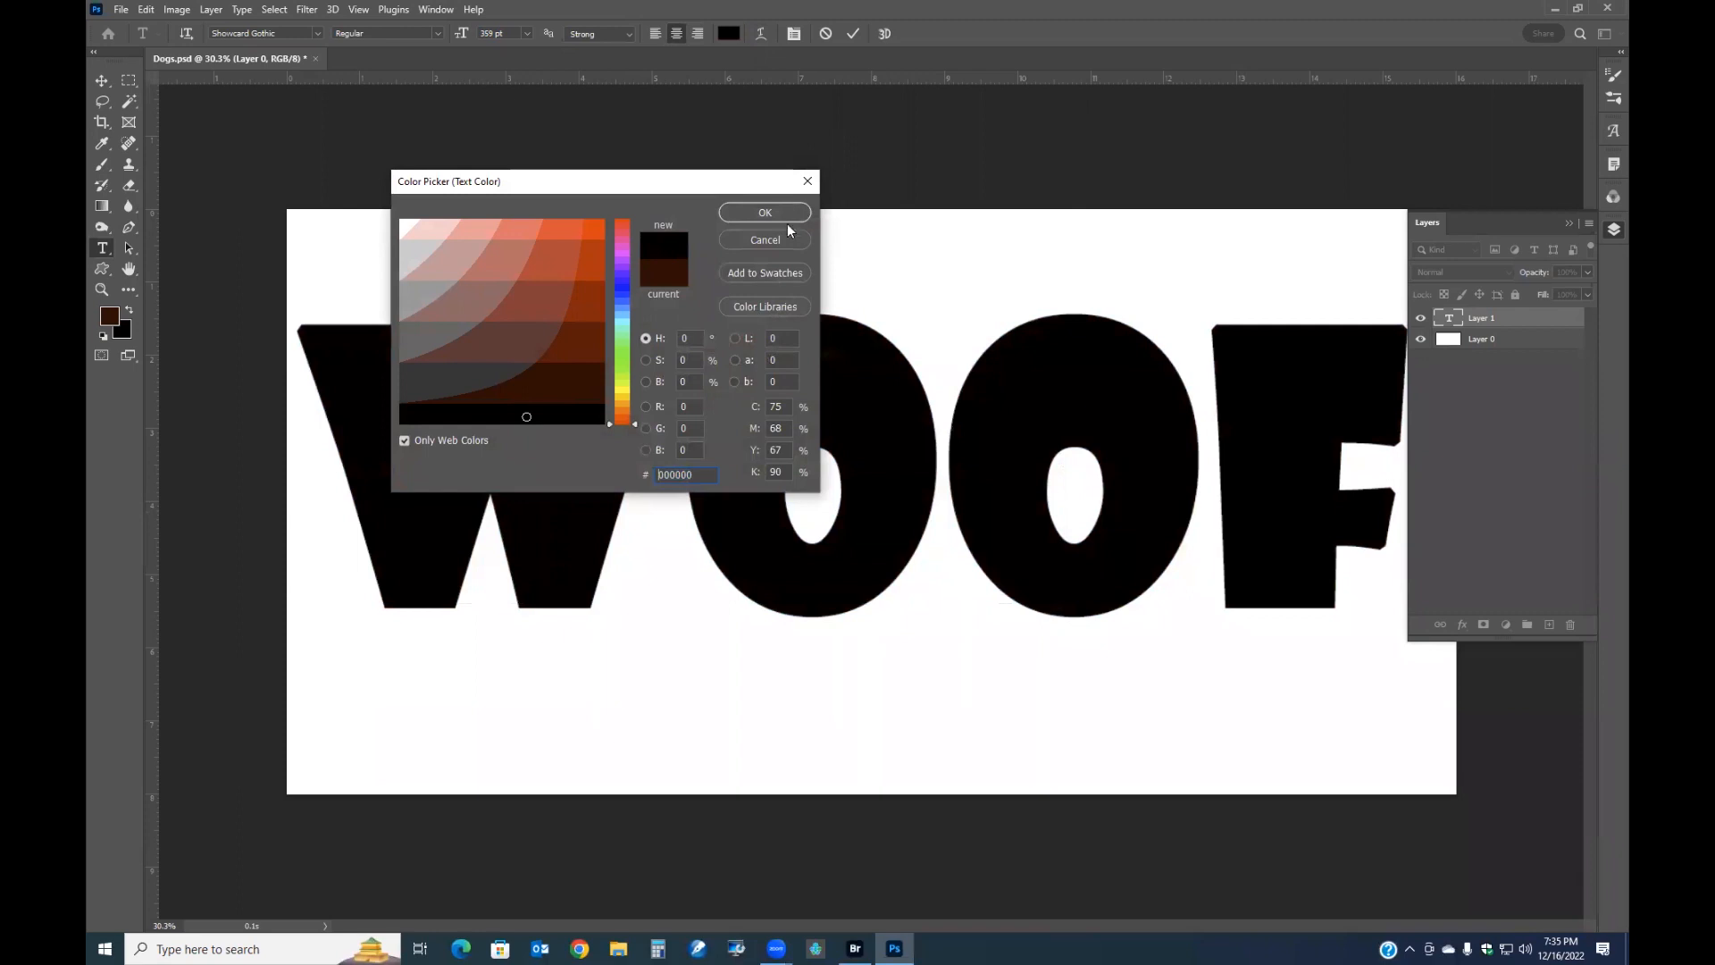
left_click(783, 214)
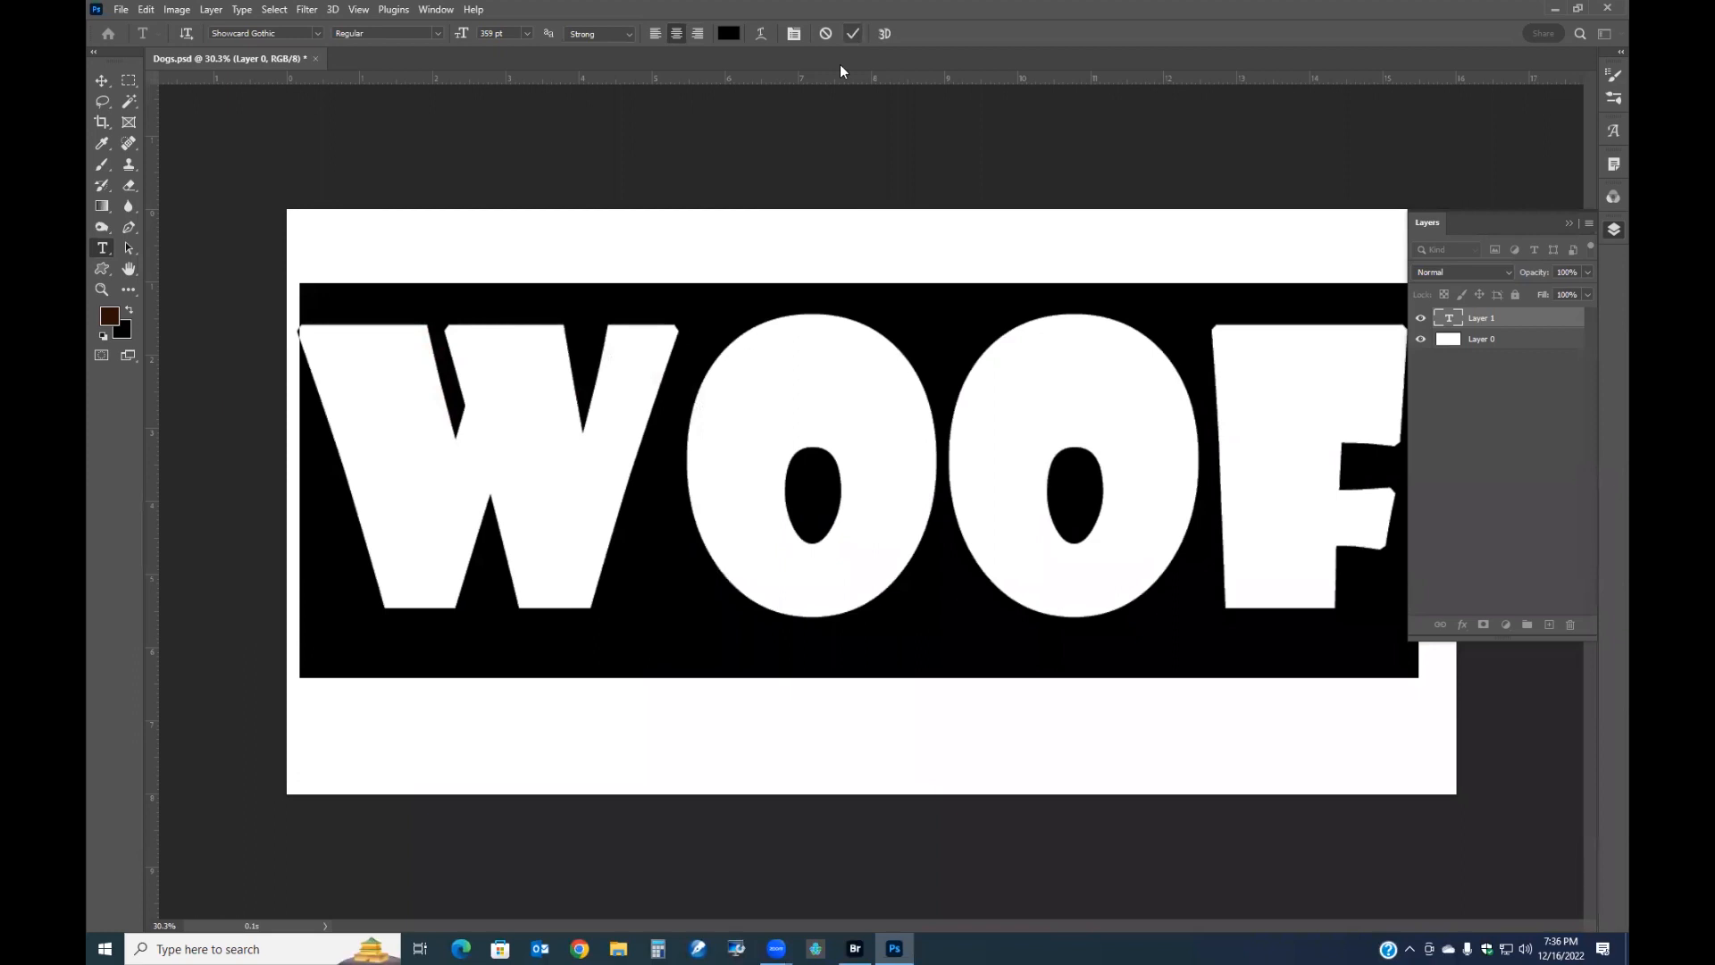
left_click(853, 33)
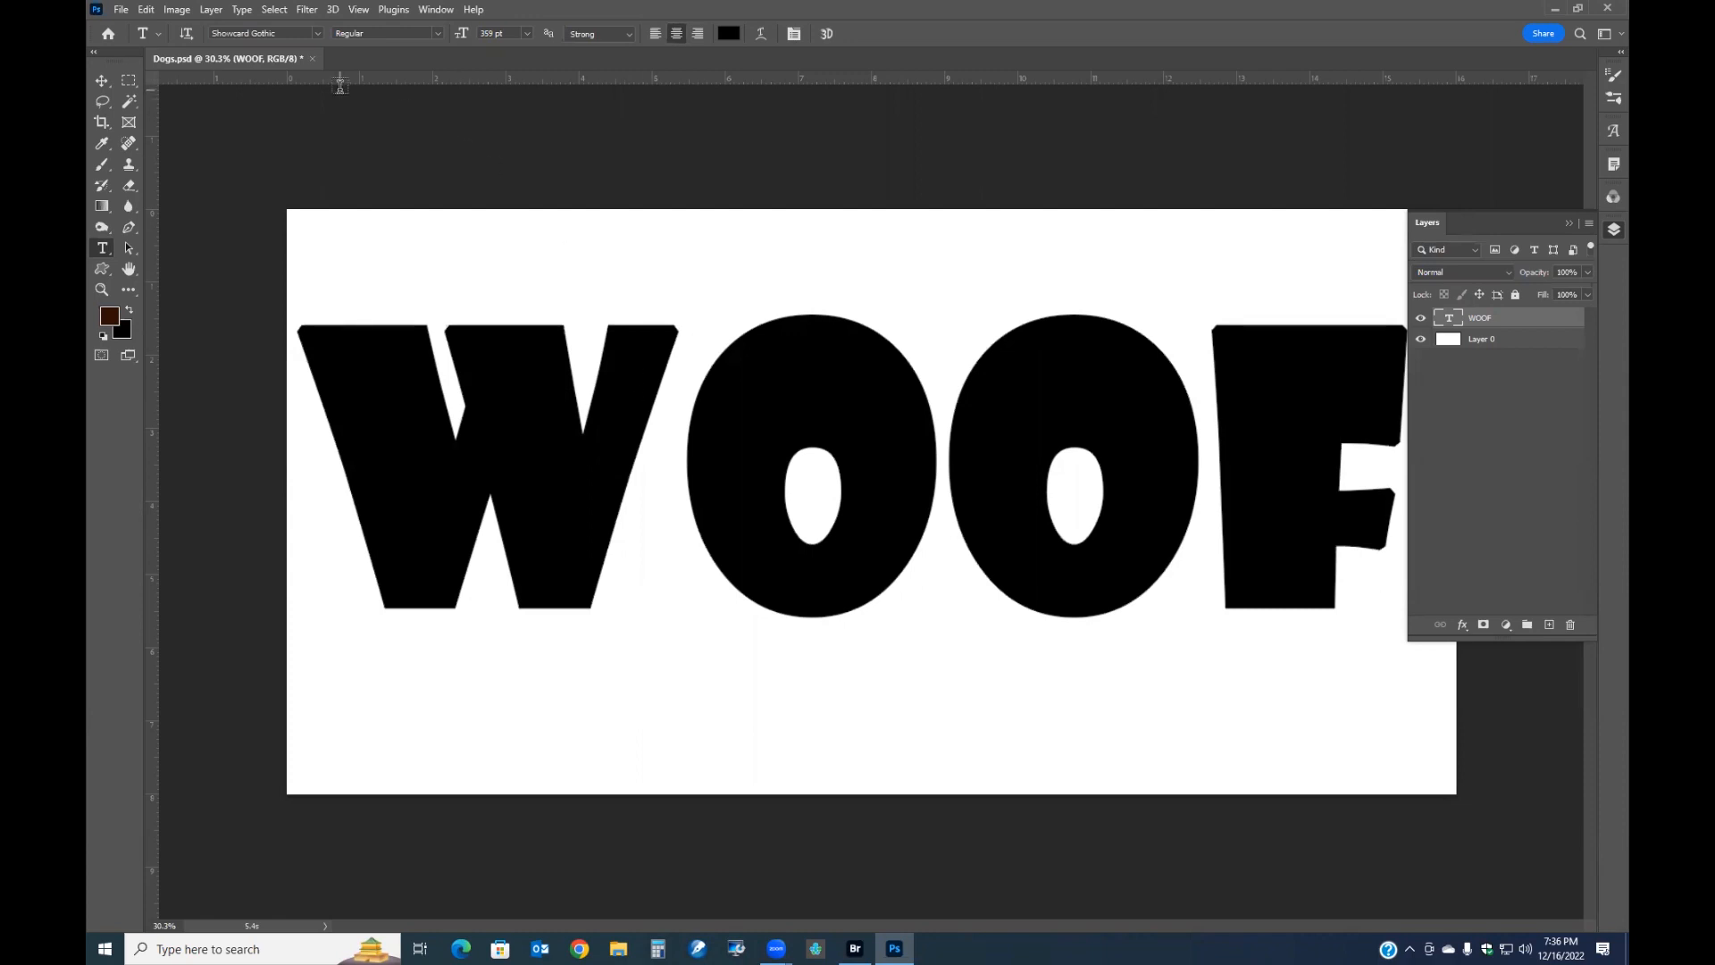
Select everything outside the WOOF letters, including the letter openings, using the Magic Wand with Contiguous turned off
left_click(130, 104)
right_click(130, 105)
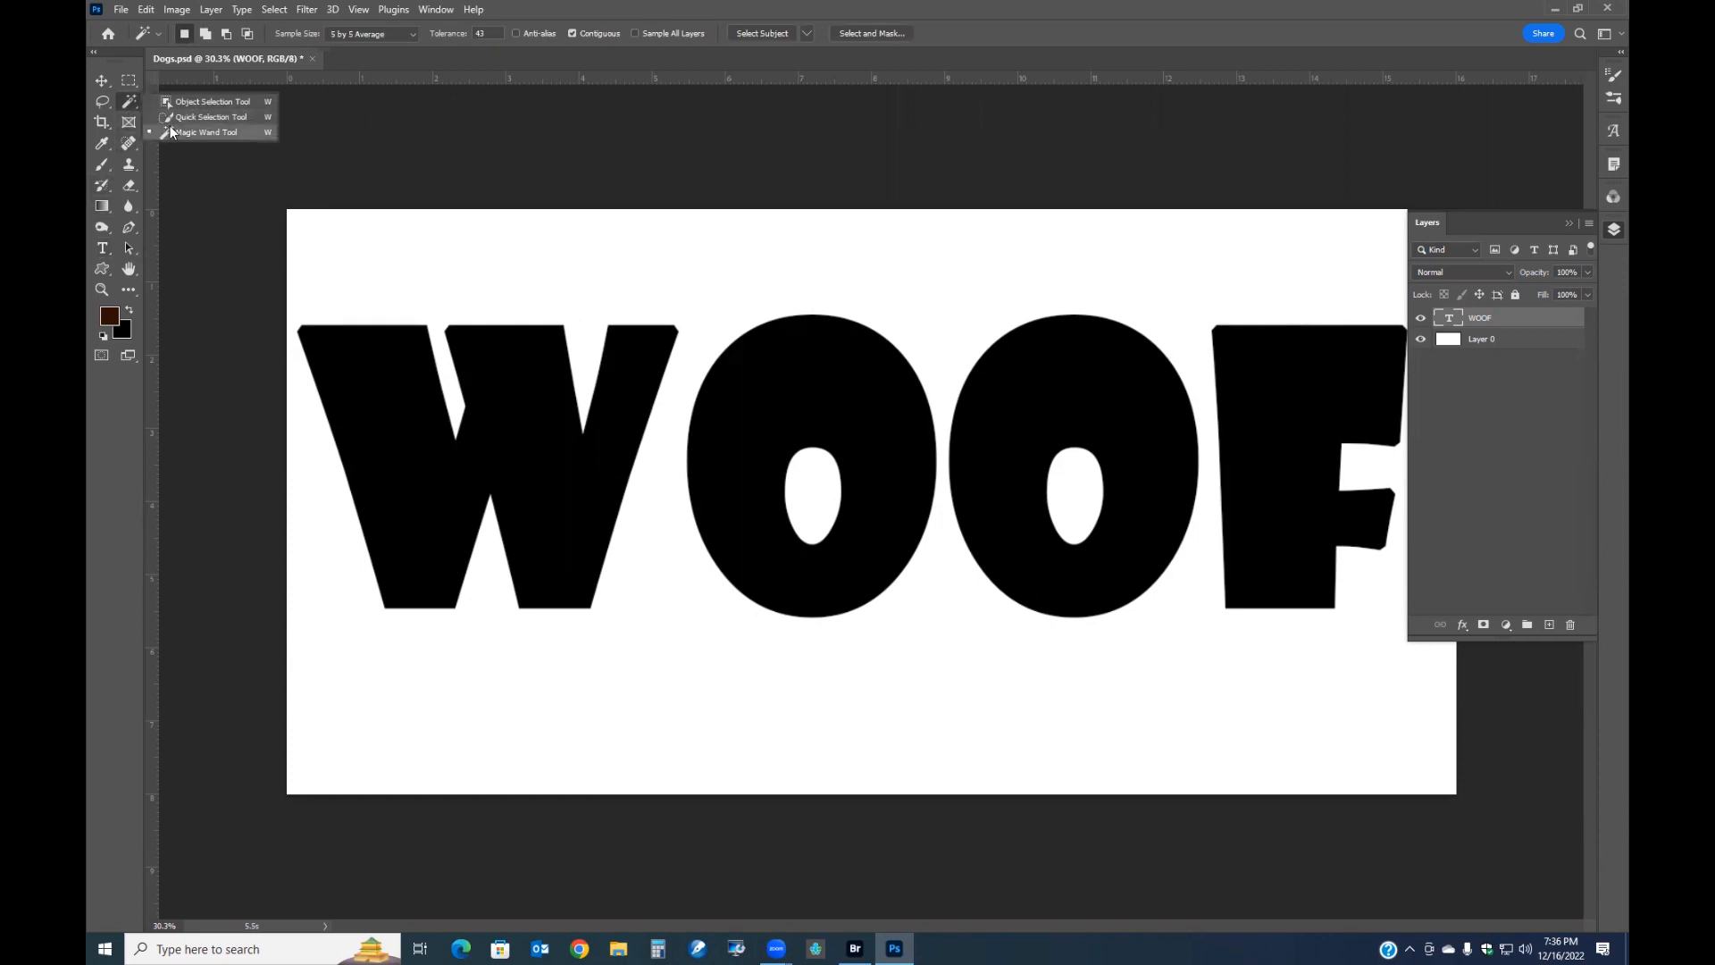
left_click(164, 132)
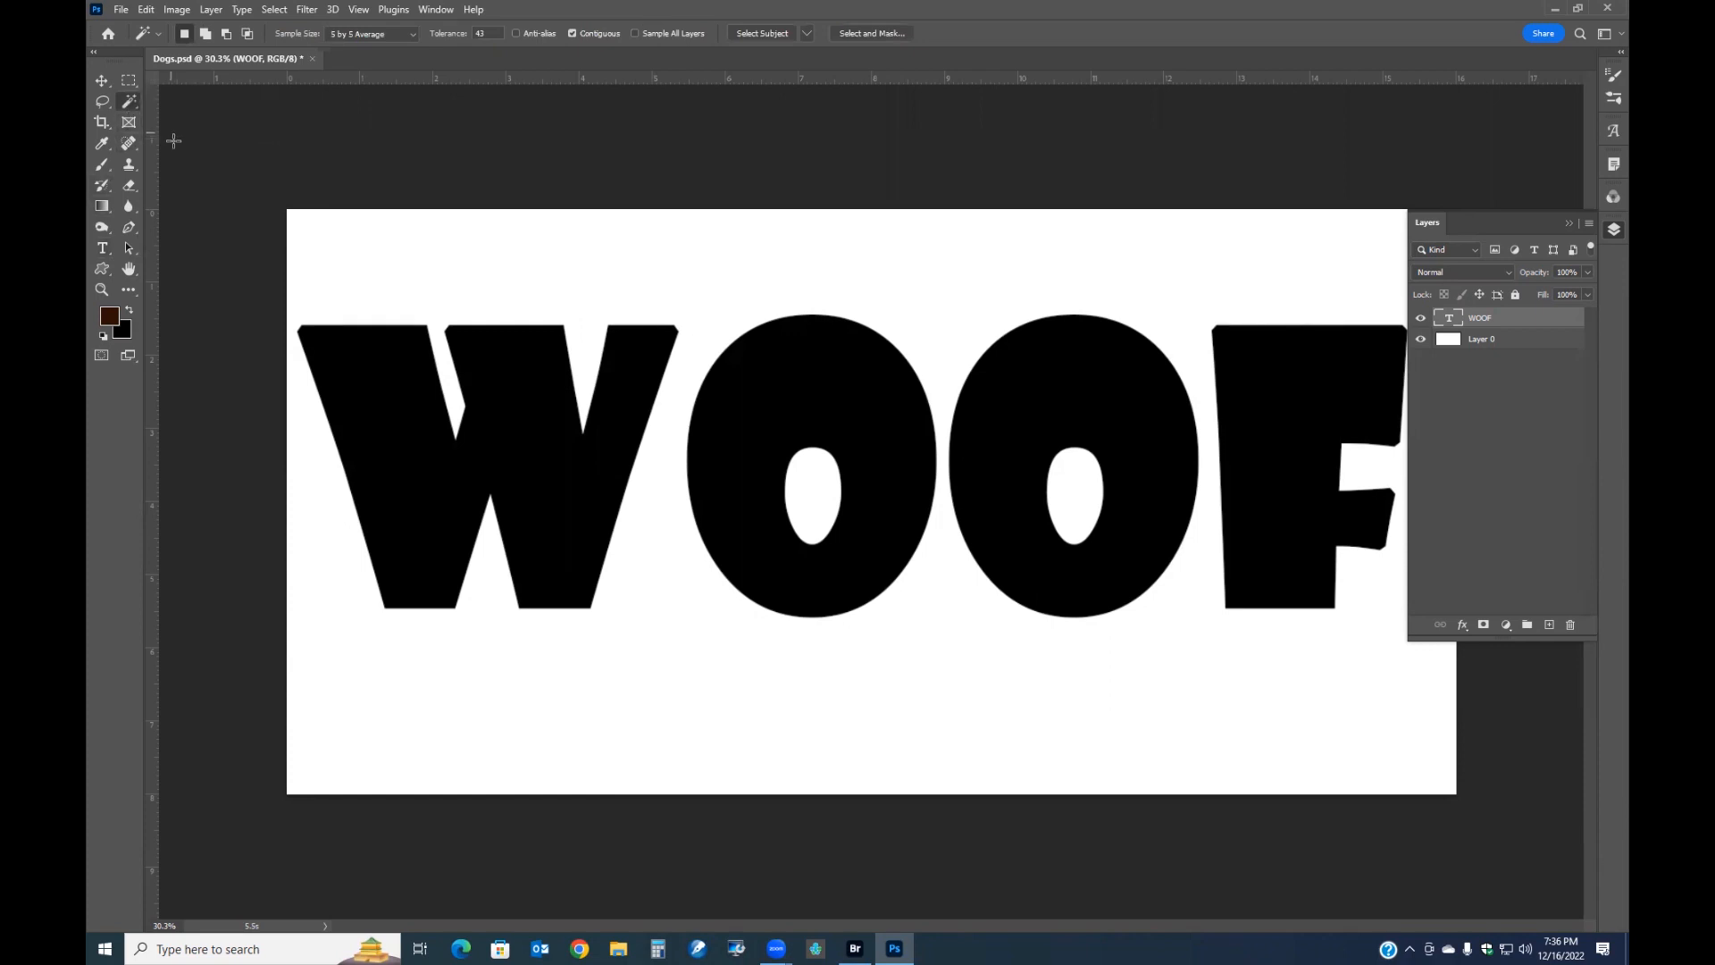
left_click(572, 33)
left_click(578, 286)
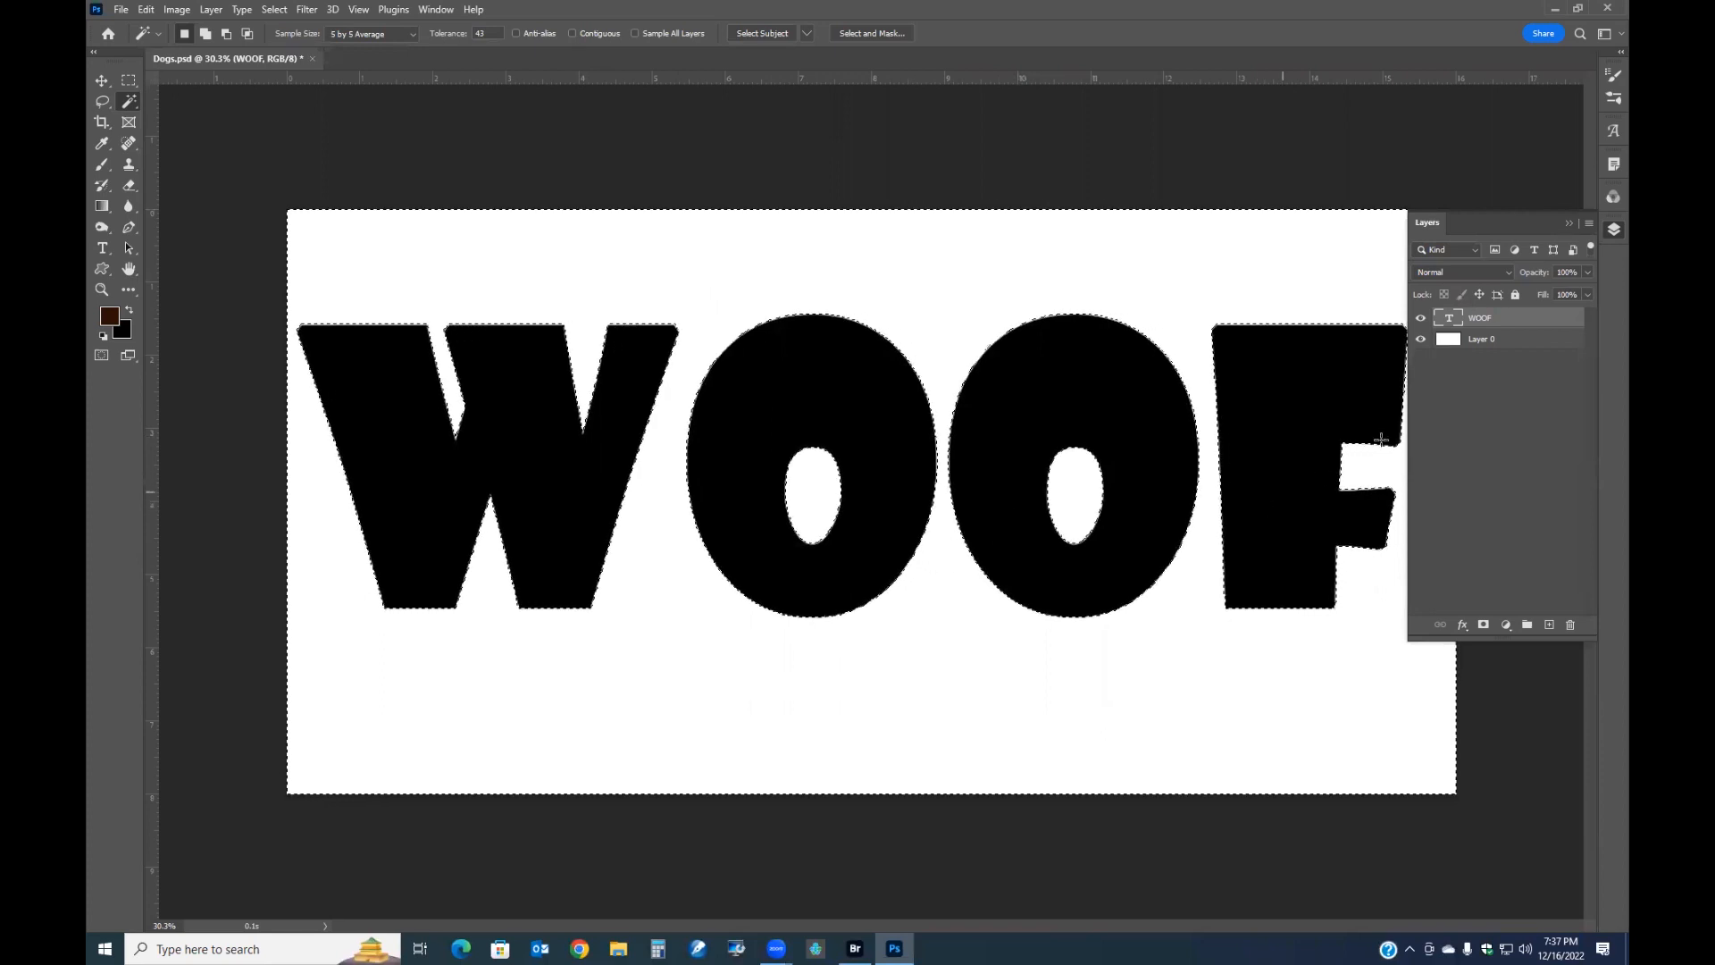
Add a layer mask to Layer 0 from the selection and hide the WOOF text layer
left_click(1481, 342)
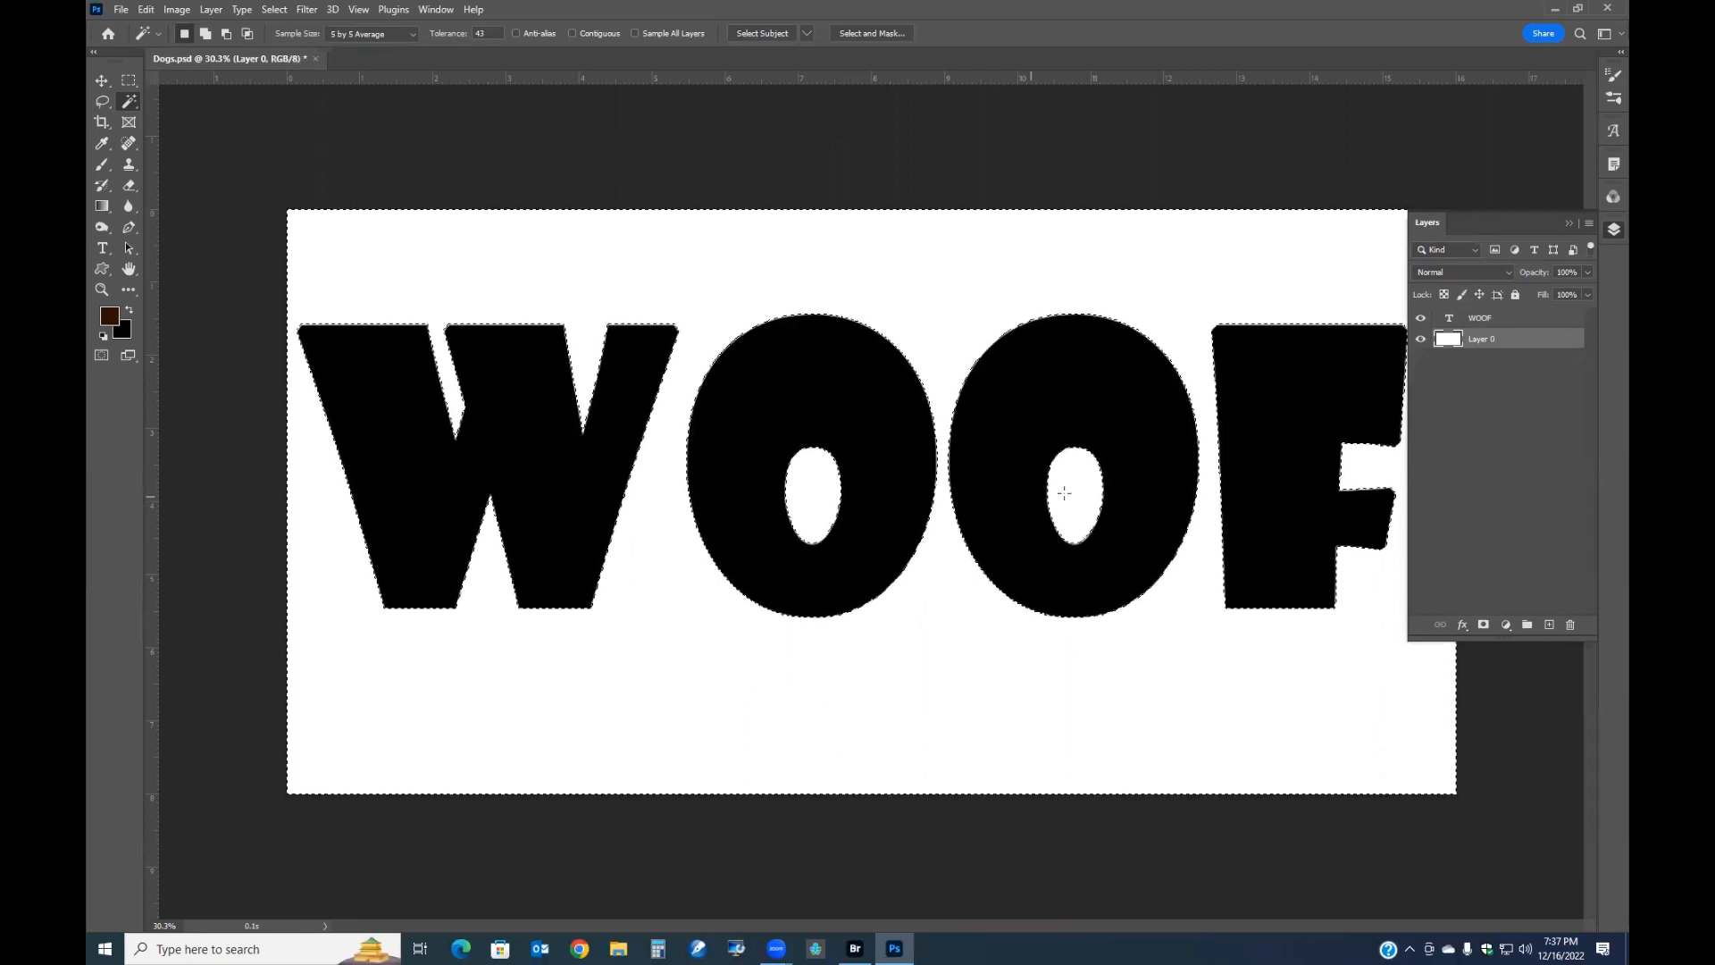
left_click(1474, 324)
left_click(1478, 338)
left_click(1483, 625)
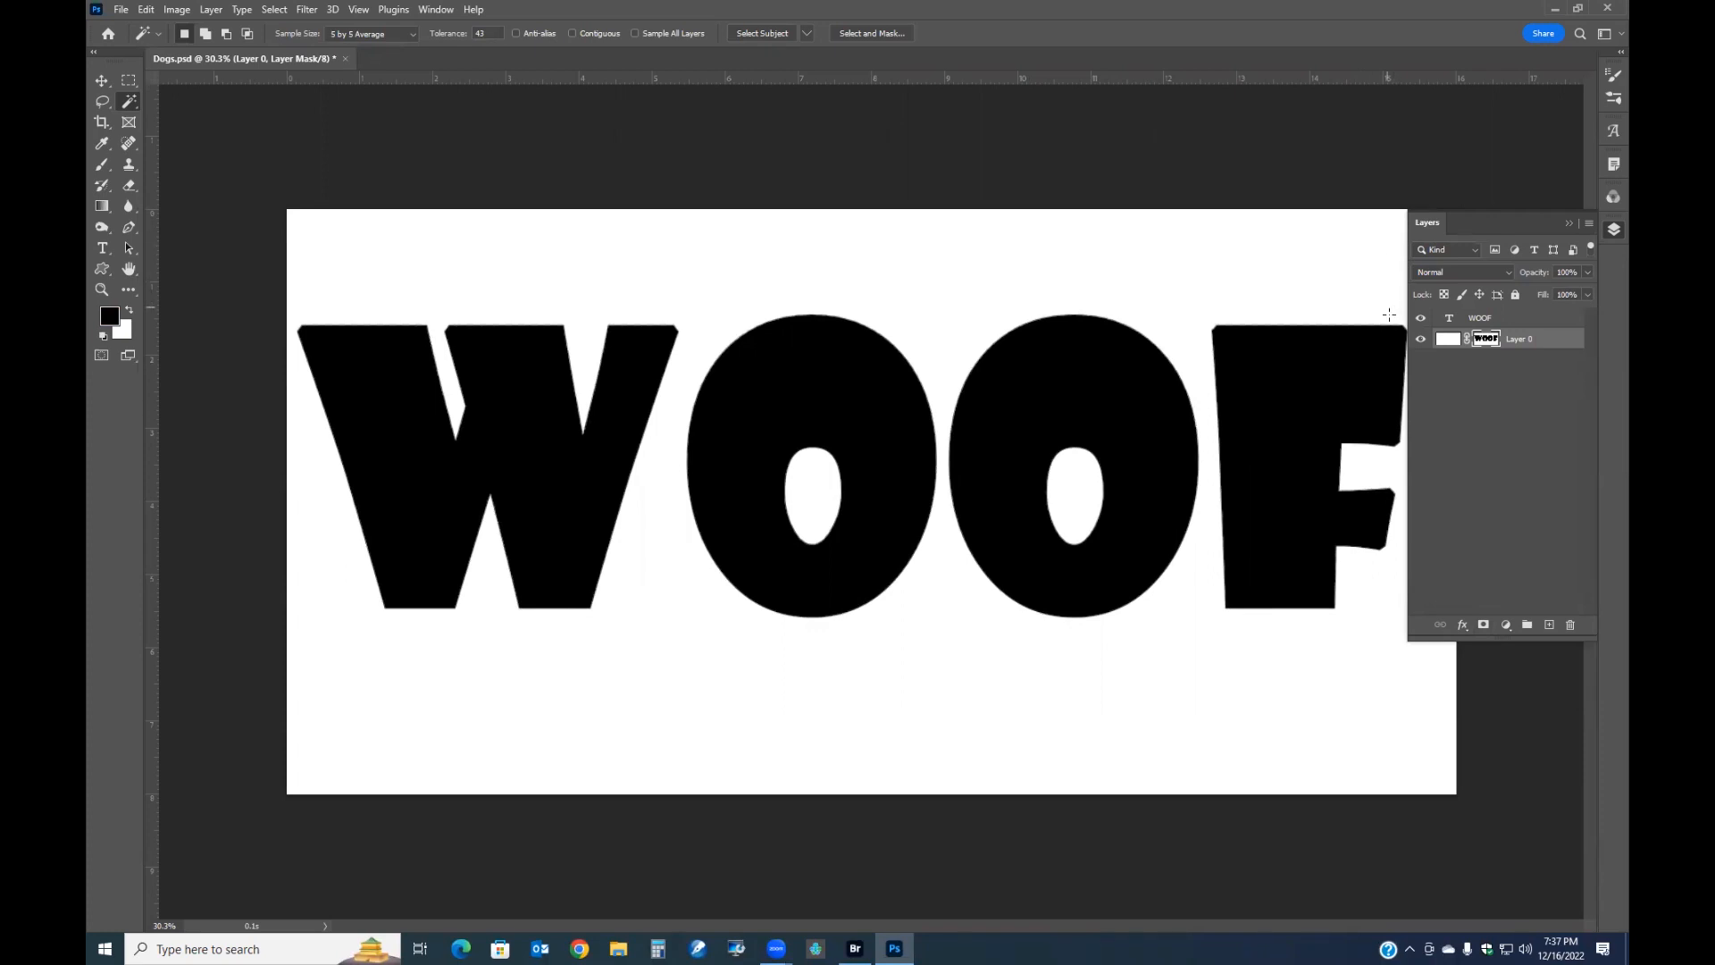
left_click(1421, 318)
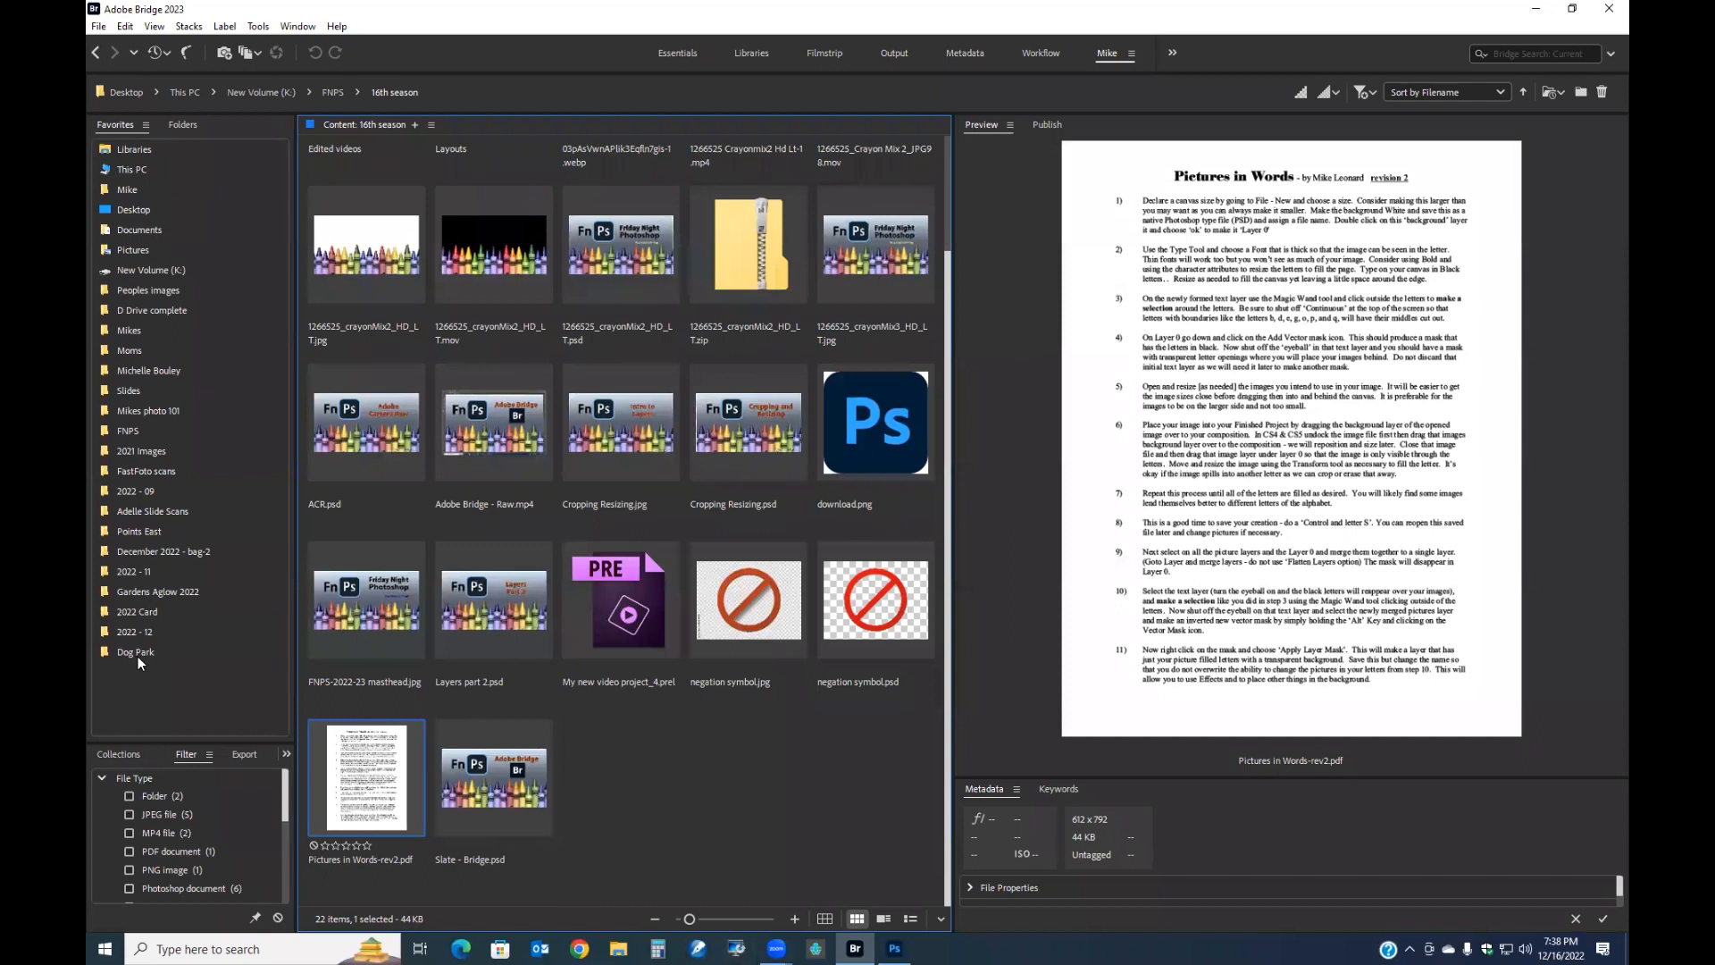
In Adobe Bridge, open _MG_0217.CR2 from the Dog Park folder in Camera Raw
left_click(136, 653)
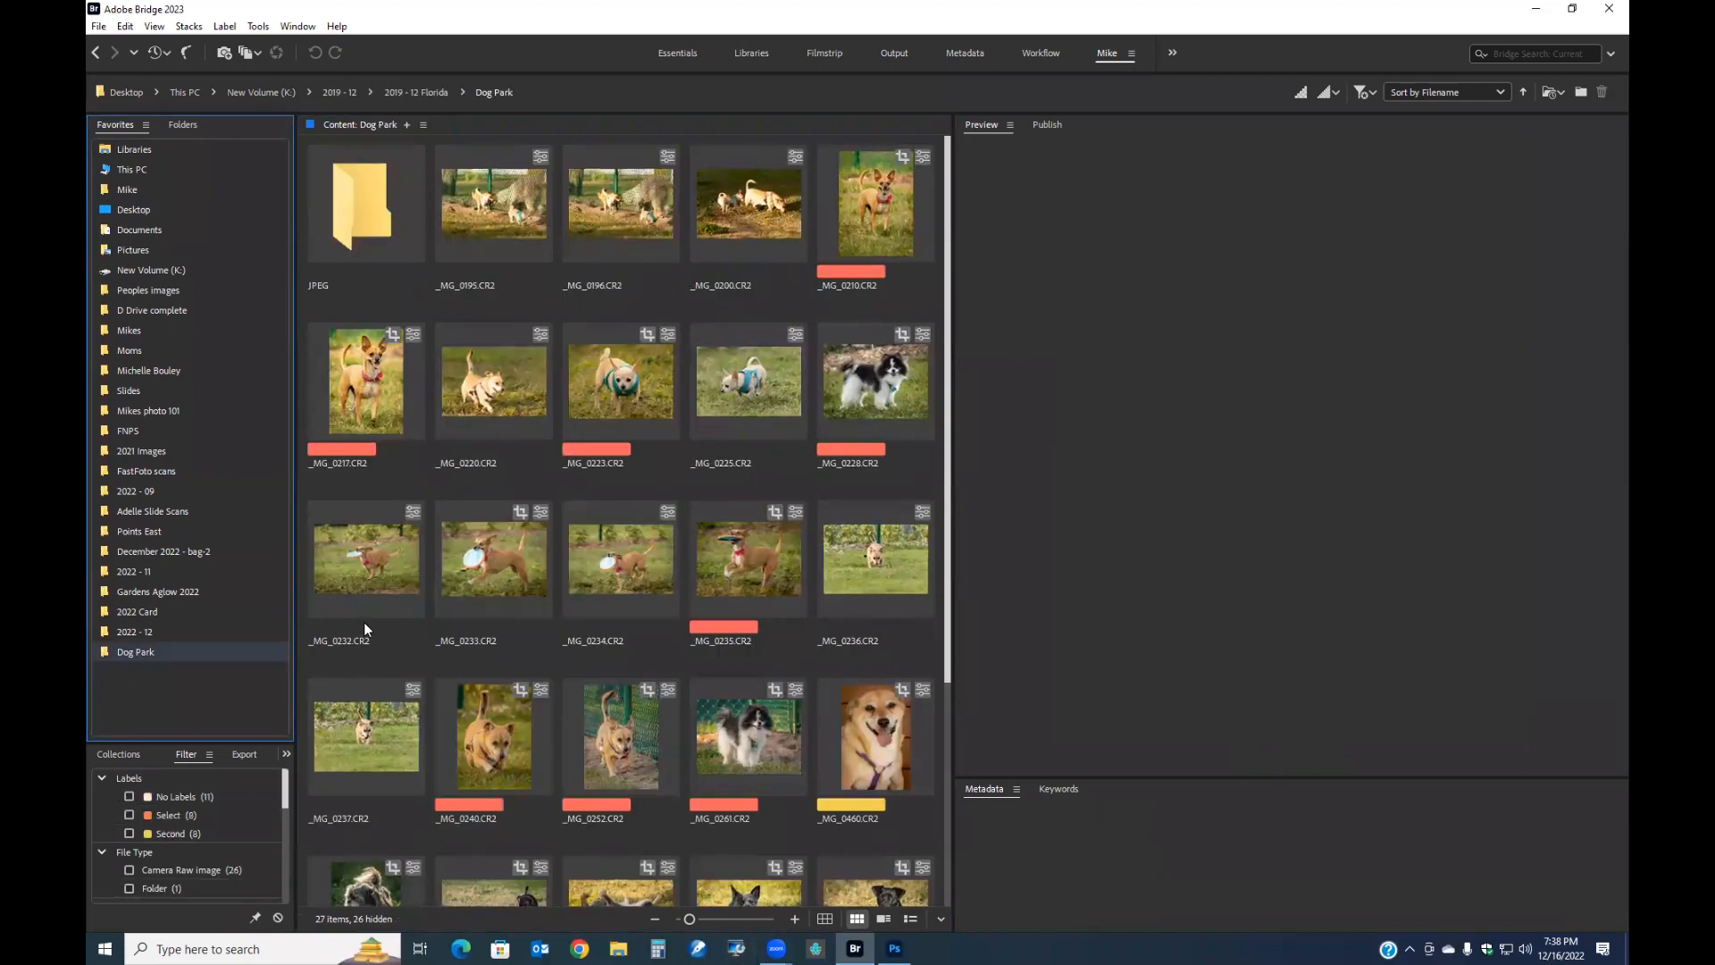
double_click(373, 377)
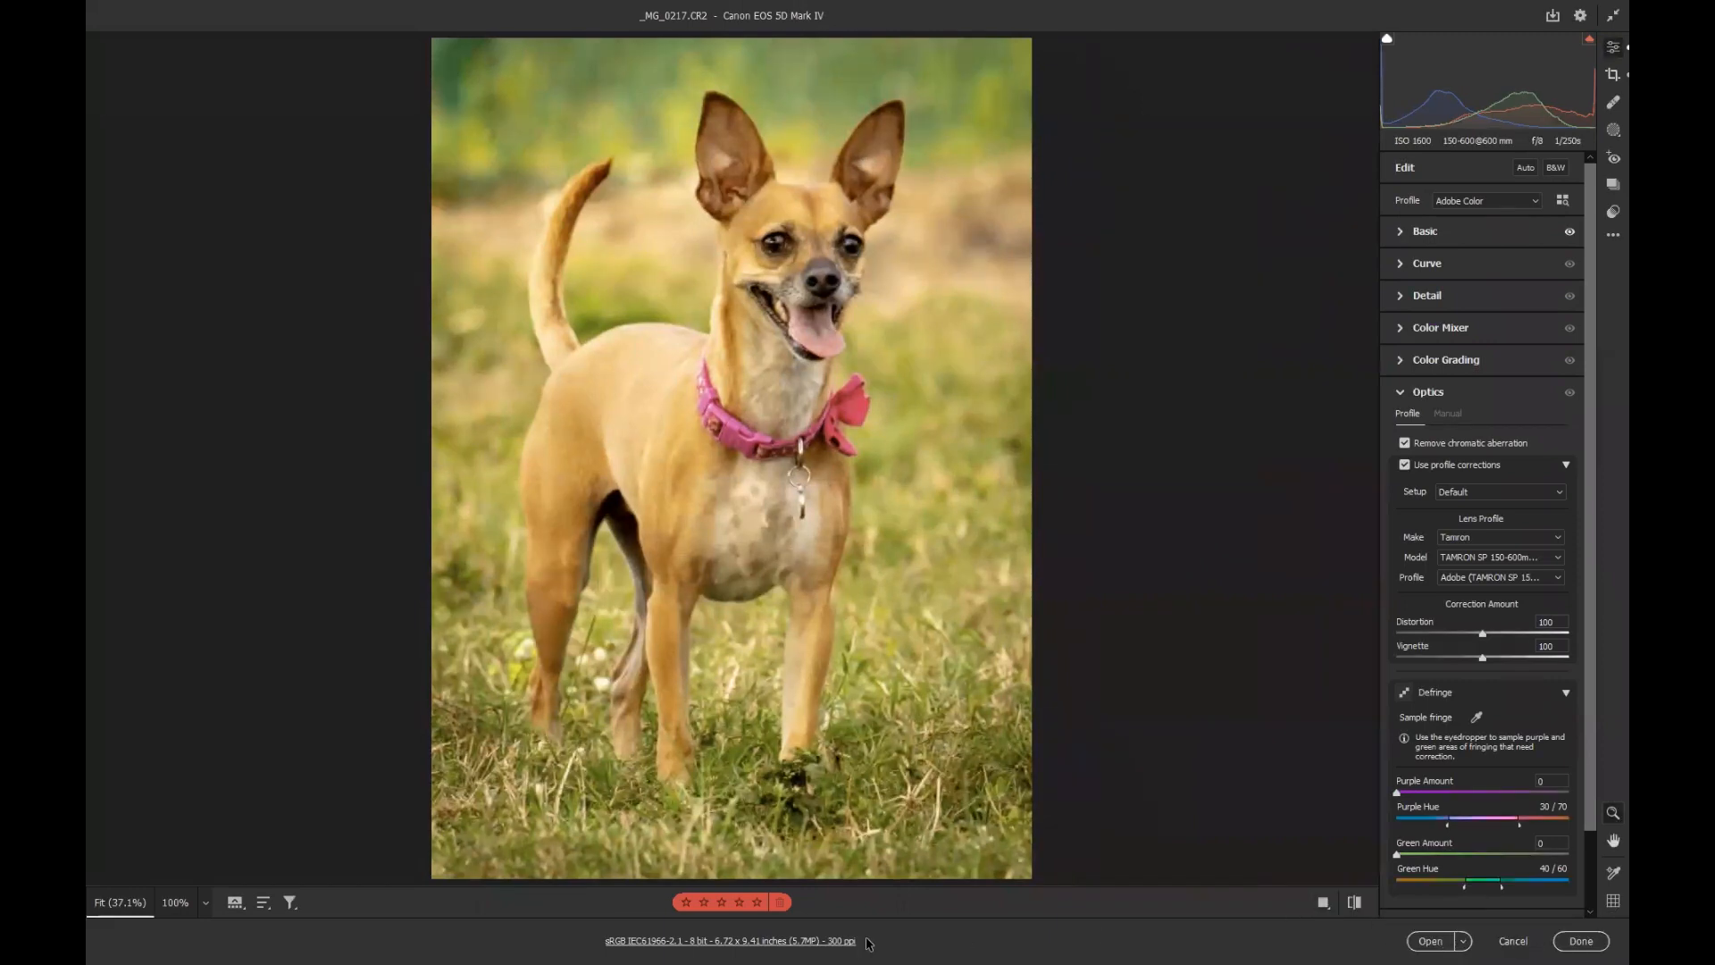
Try resizing the photo's output to a 5-inch long side, and restore the default output size
left_click(755, 940)
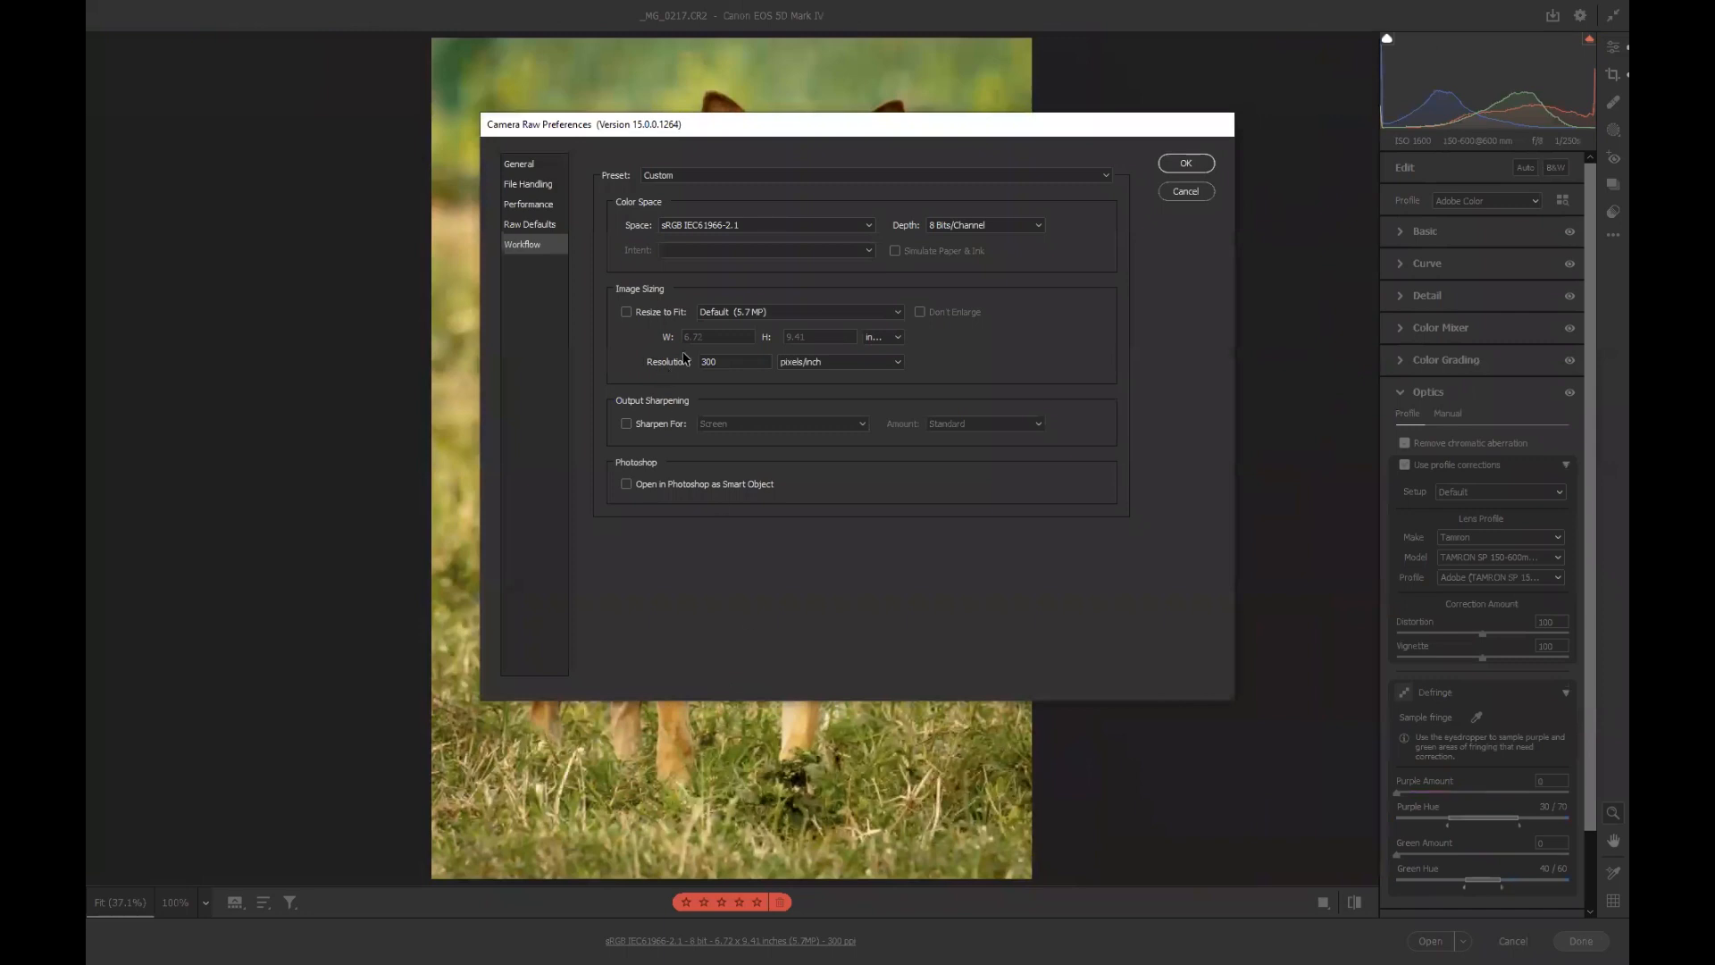
left_click(628, 313)
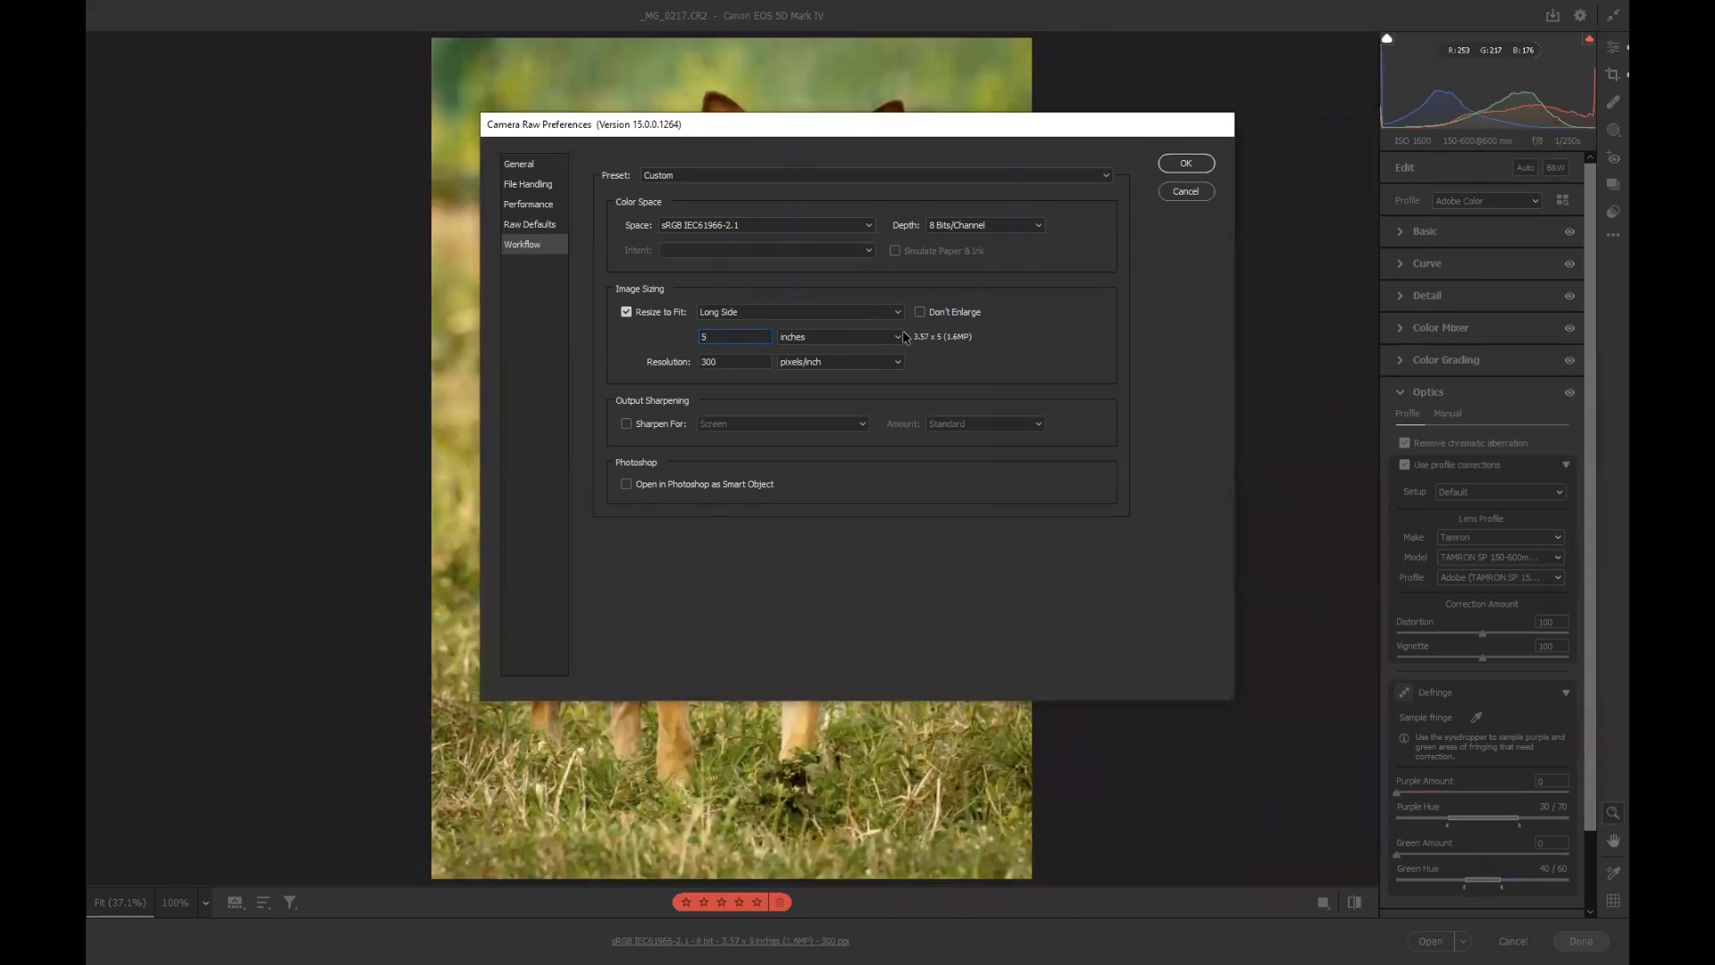
left_click(1186, 164)
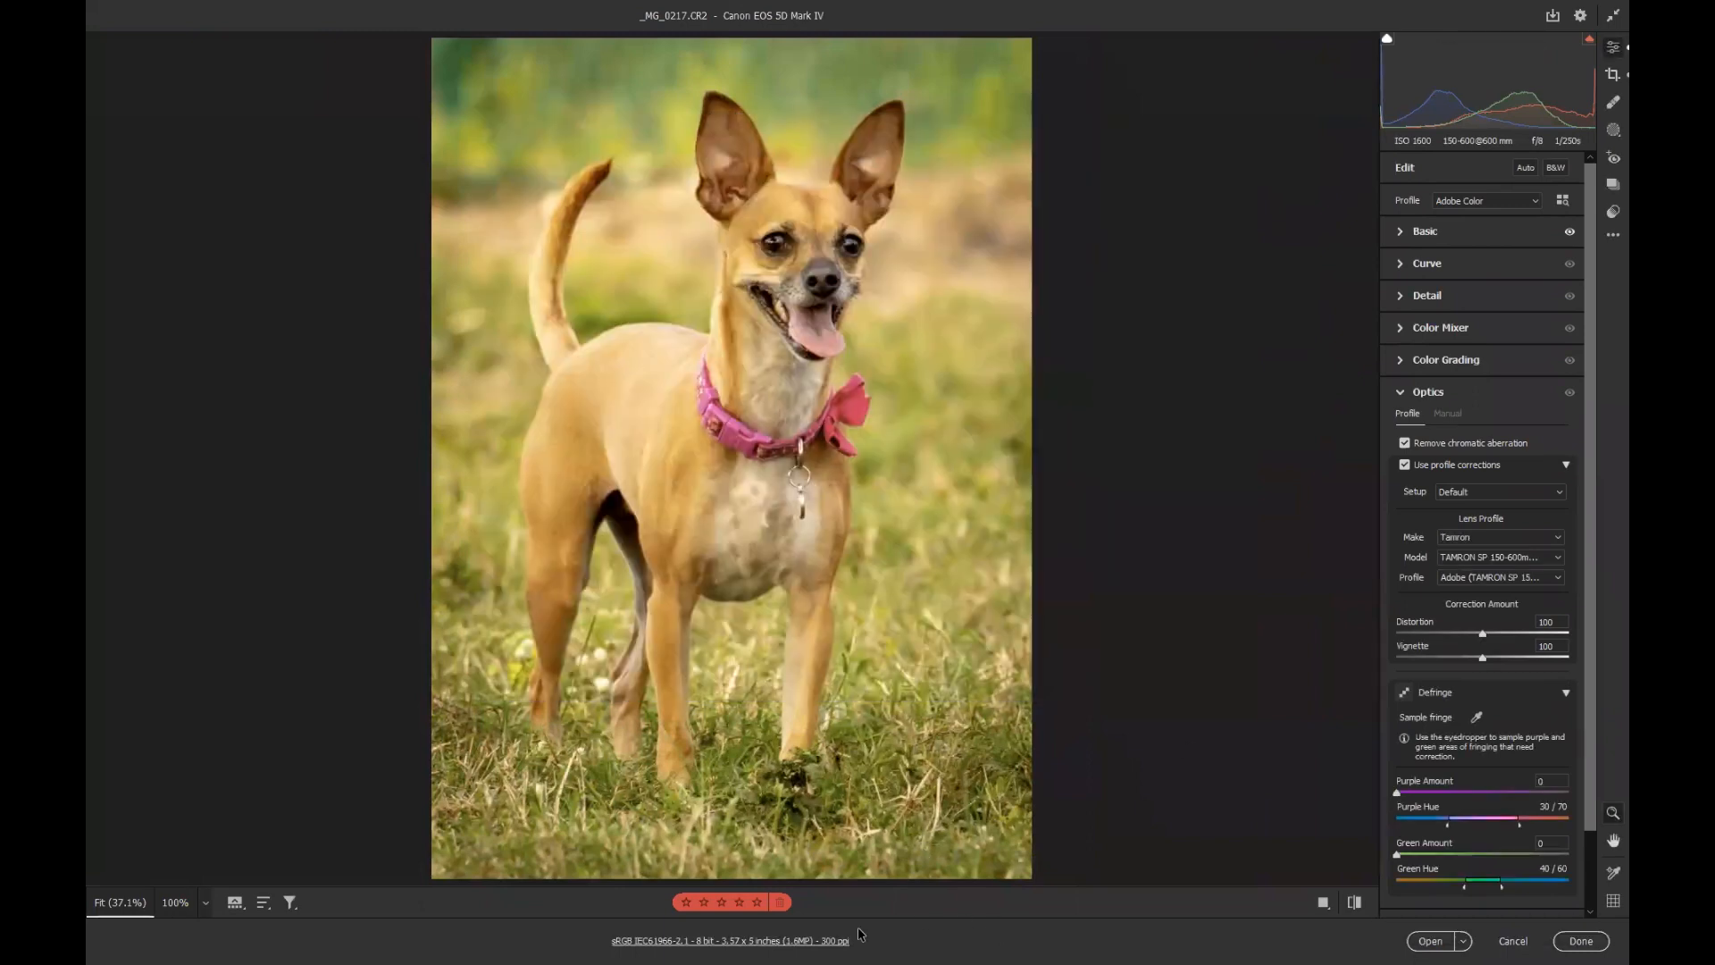
left_click(786, 941)
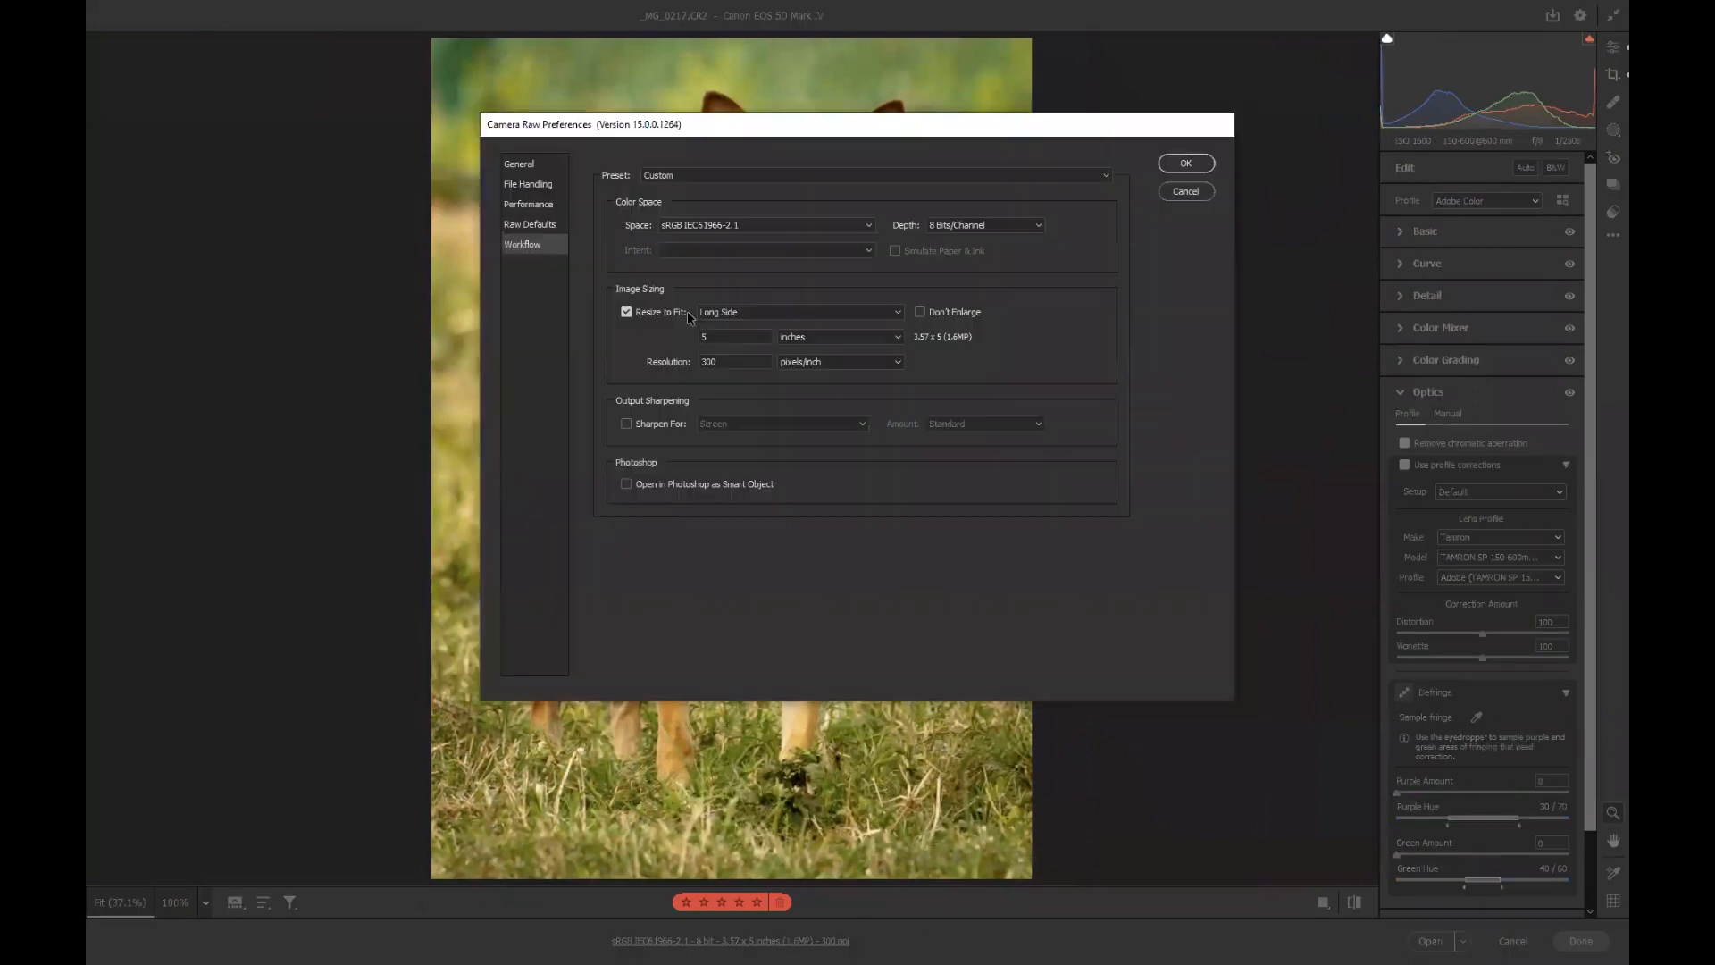
left_click(626, 311)
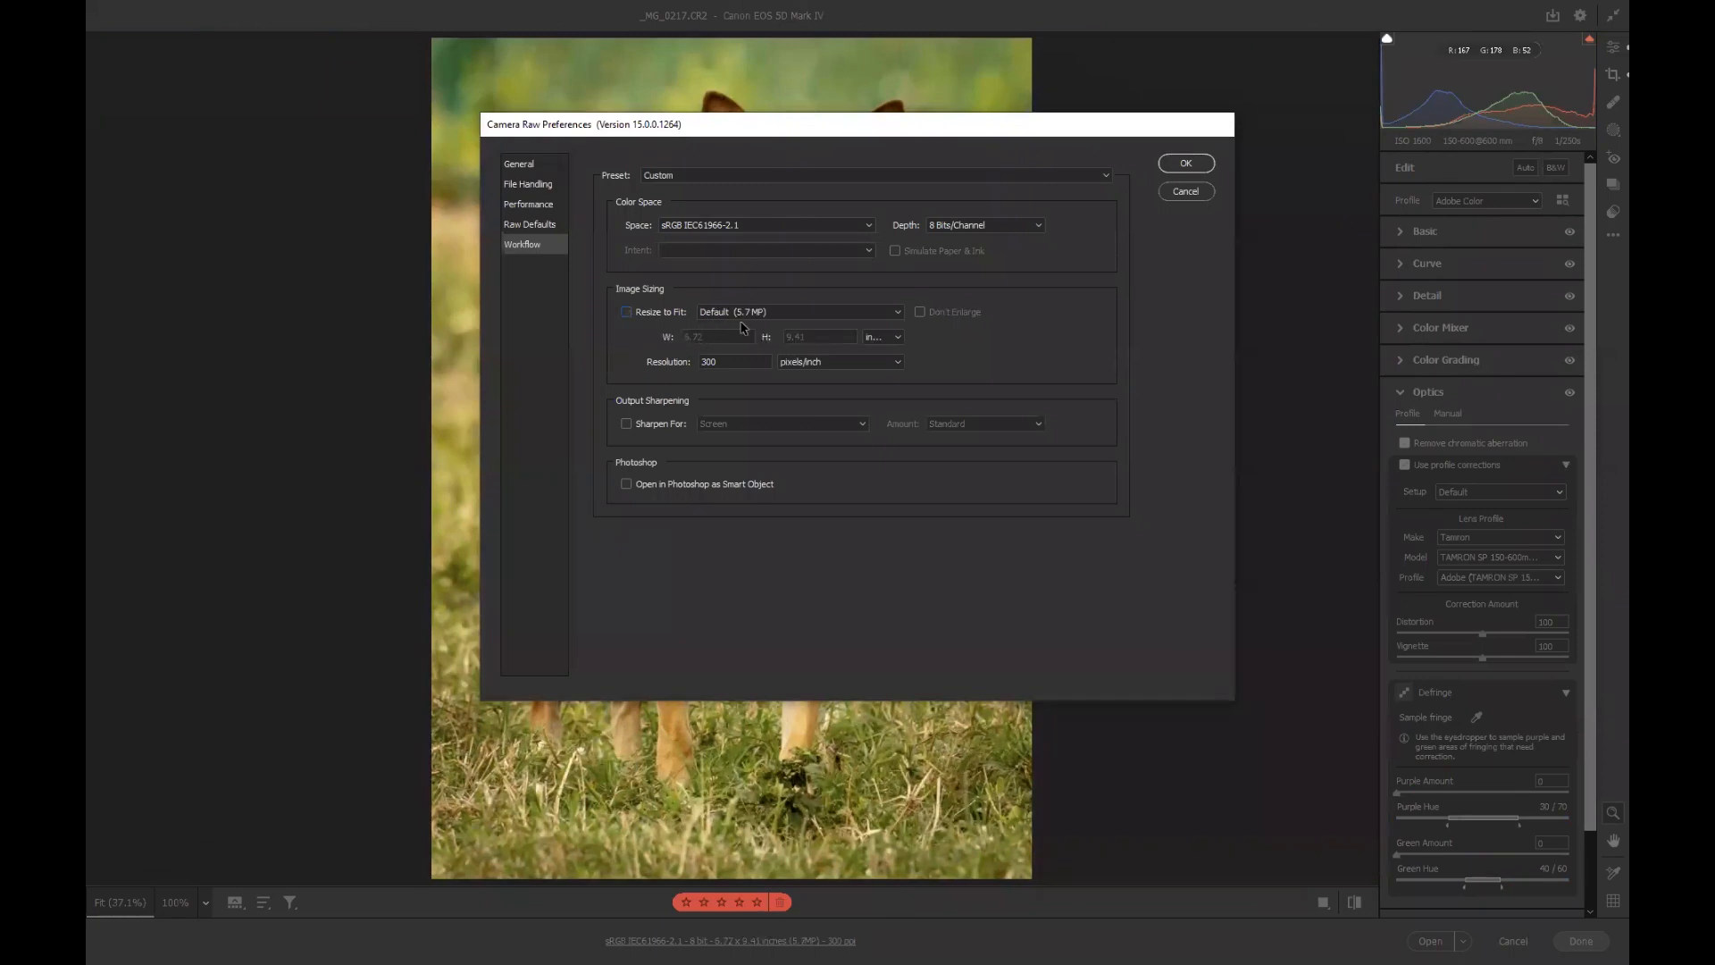
left_click(1179, 163)
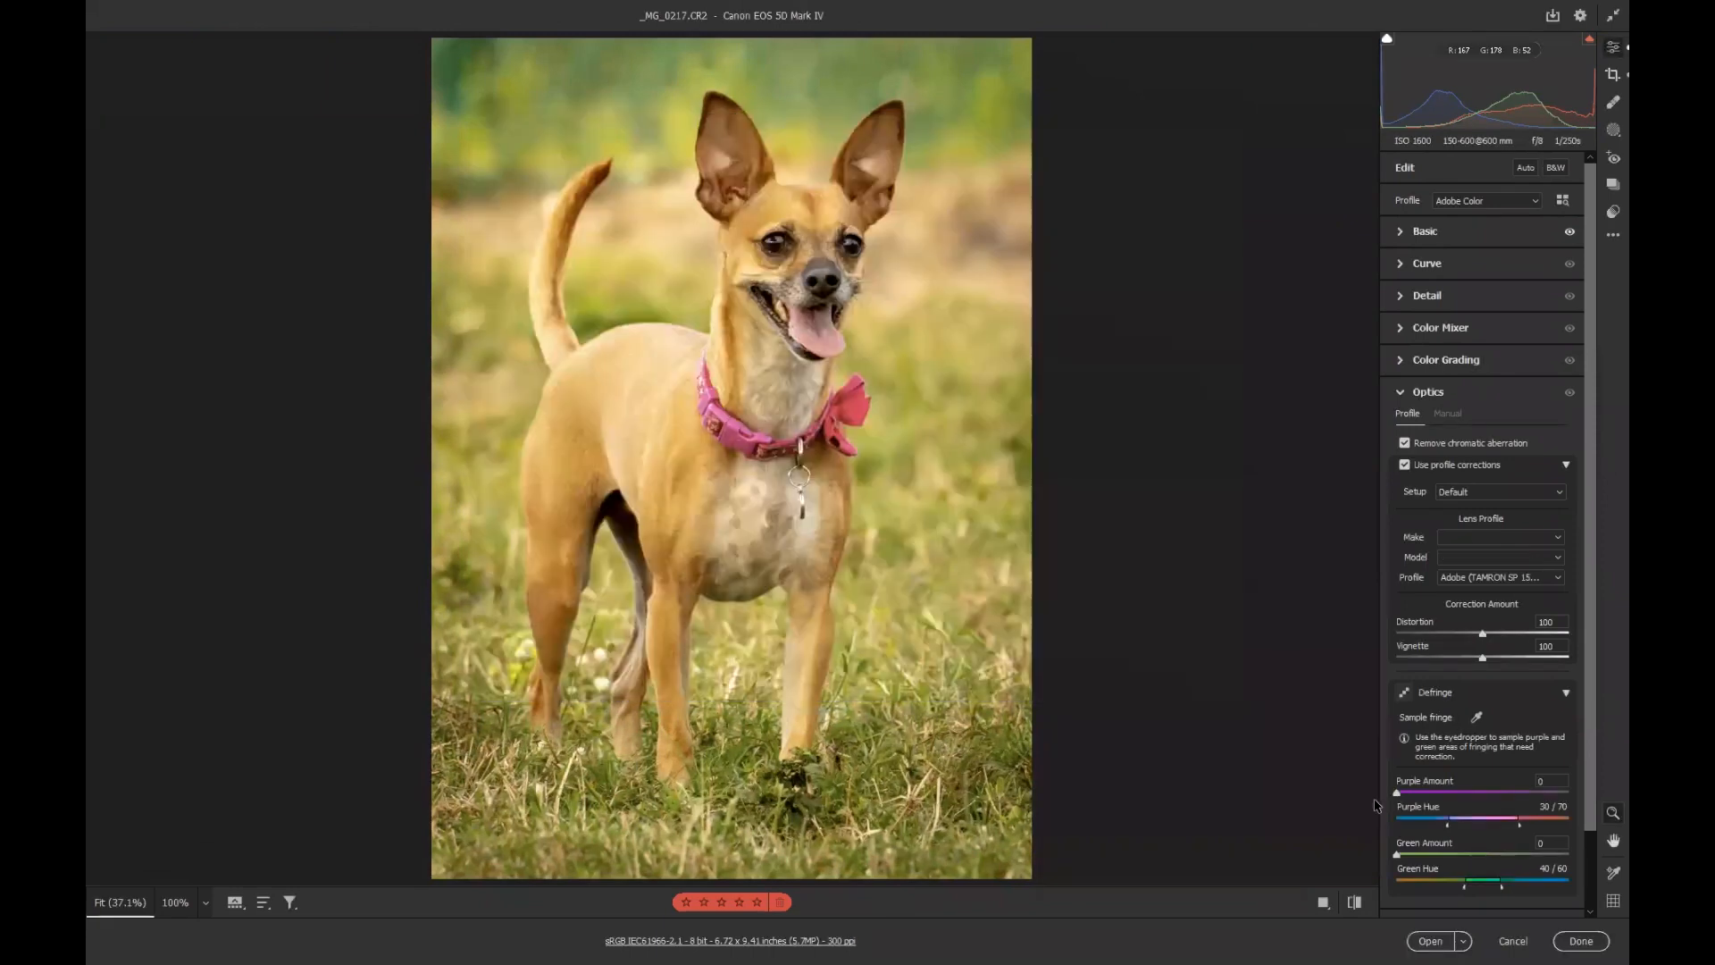
Open the tan dog photo in Photoshop, copy its Background layer into Dogs.psd, and close the photo without saving
left_click(1429, 940)
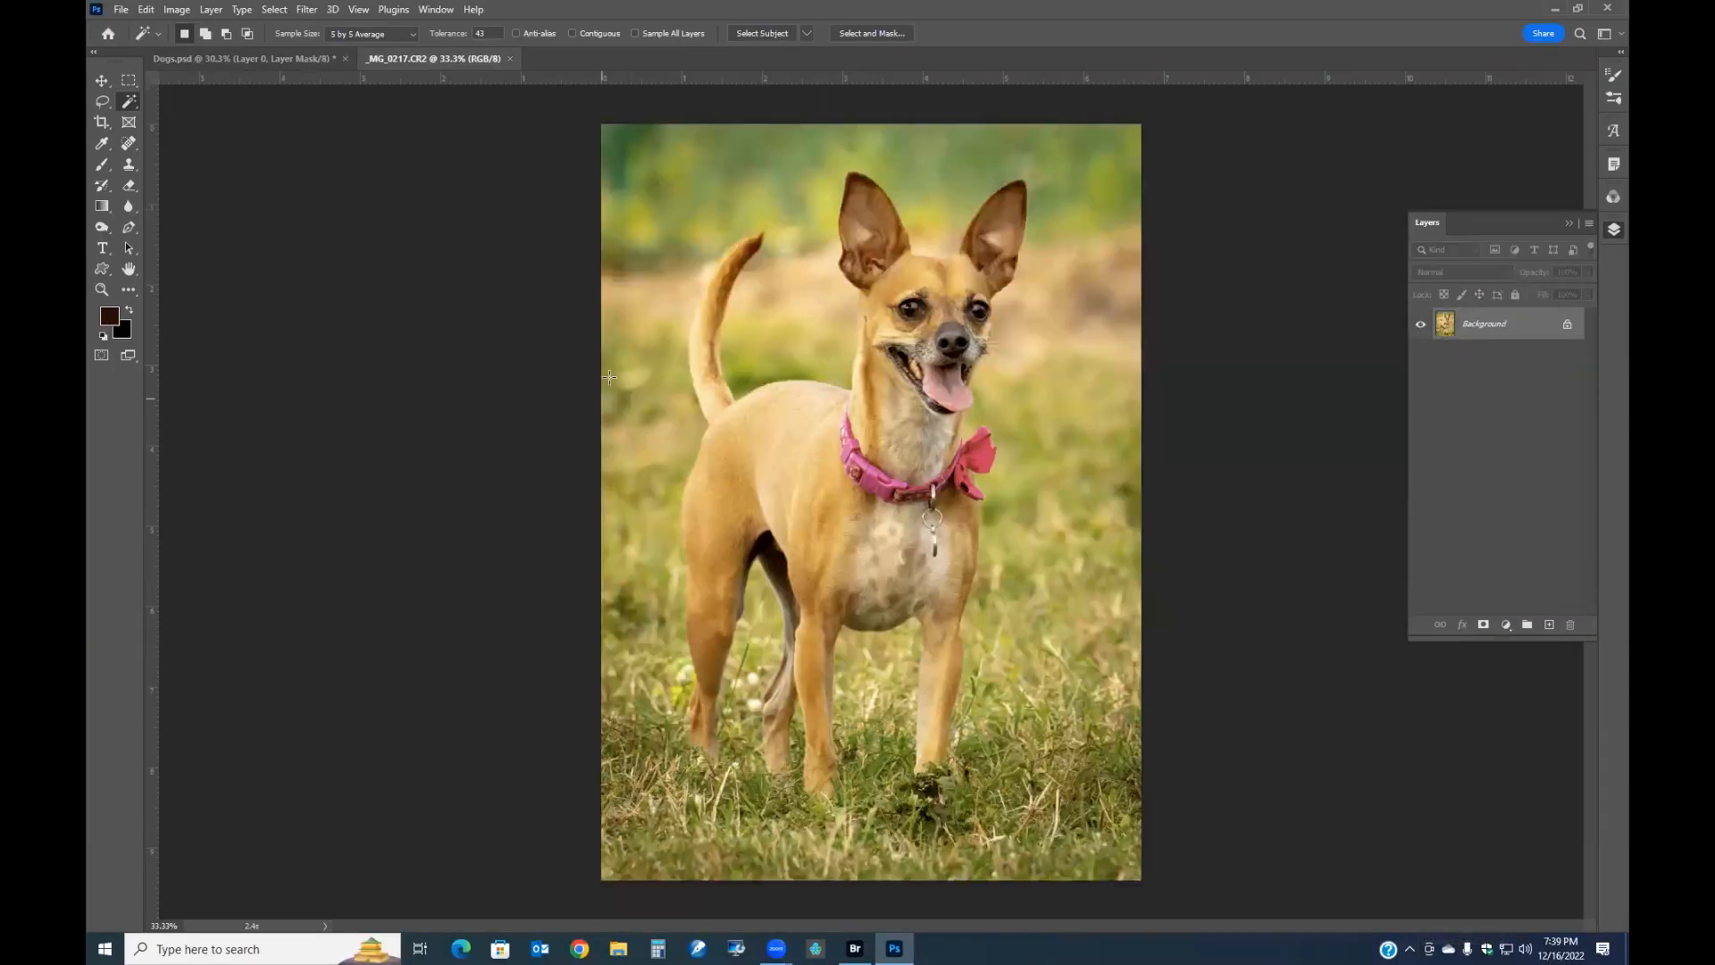
left_click_drag(433, 56, 359, 629)
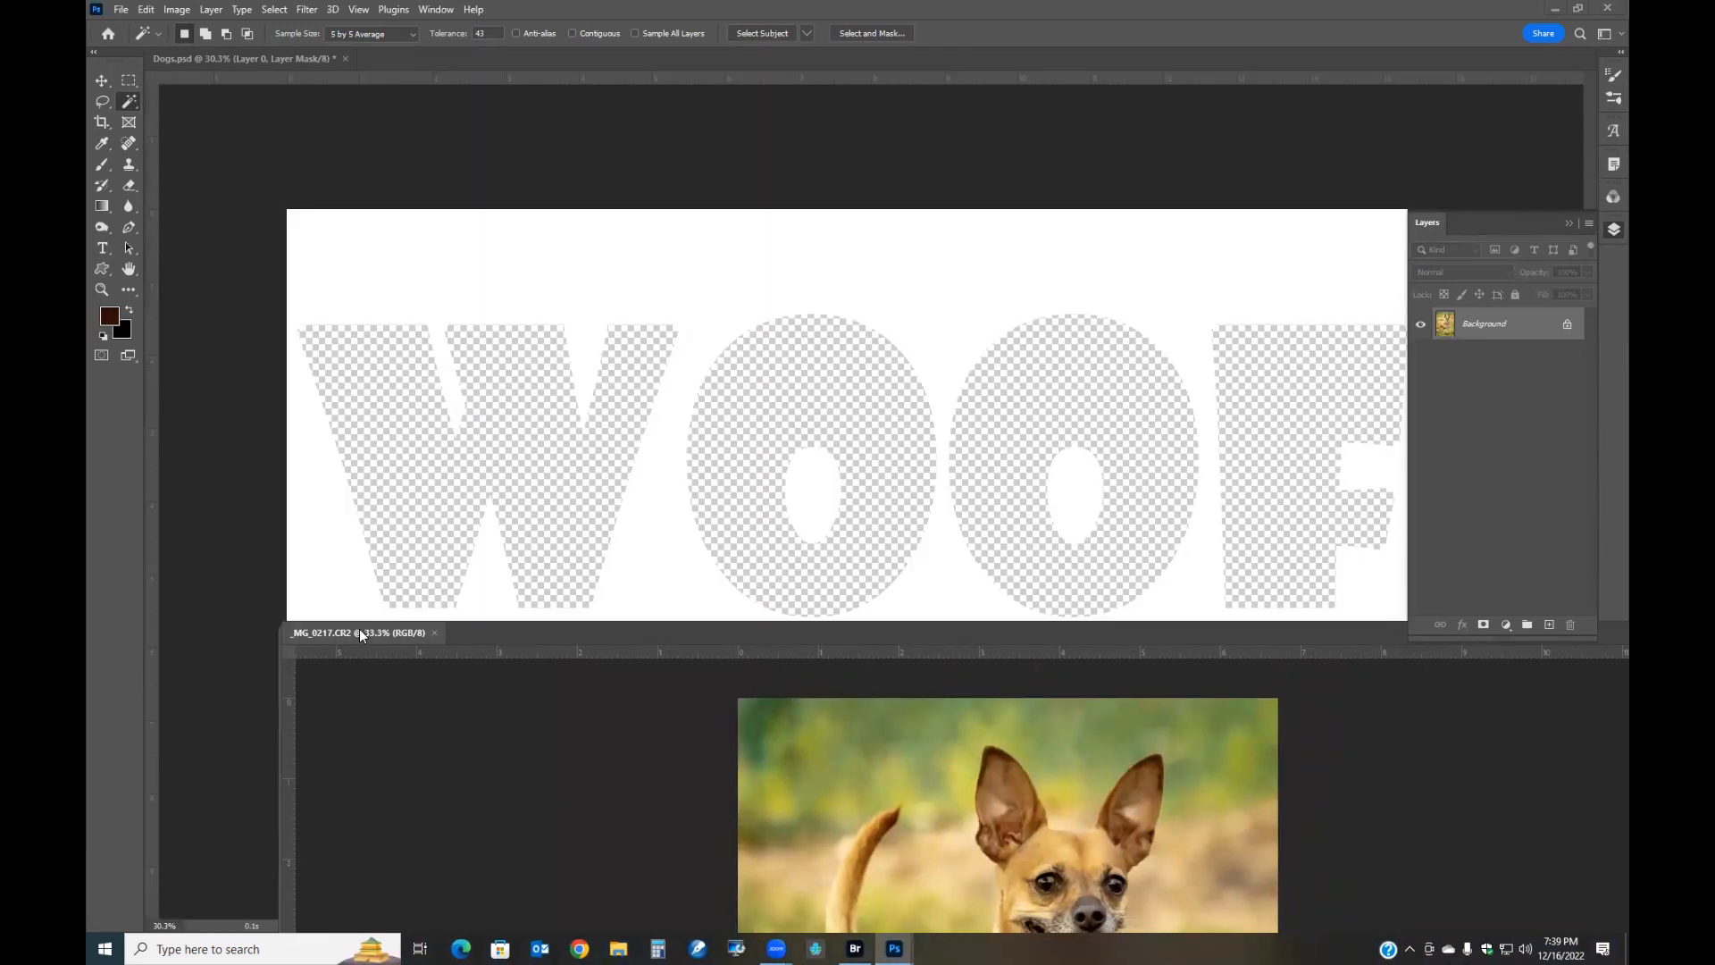
left_click_drag(1500, 324, 1080, 399)
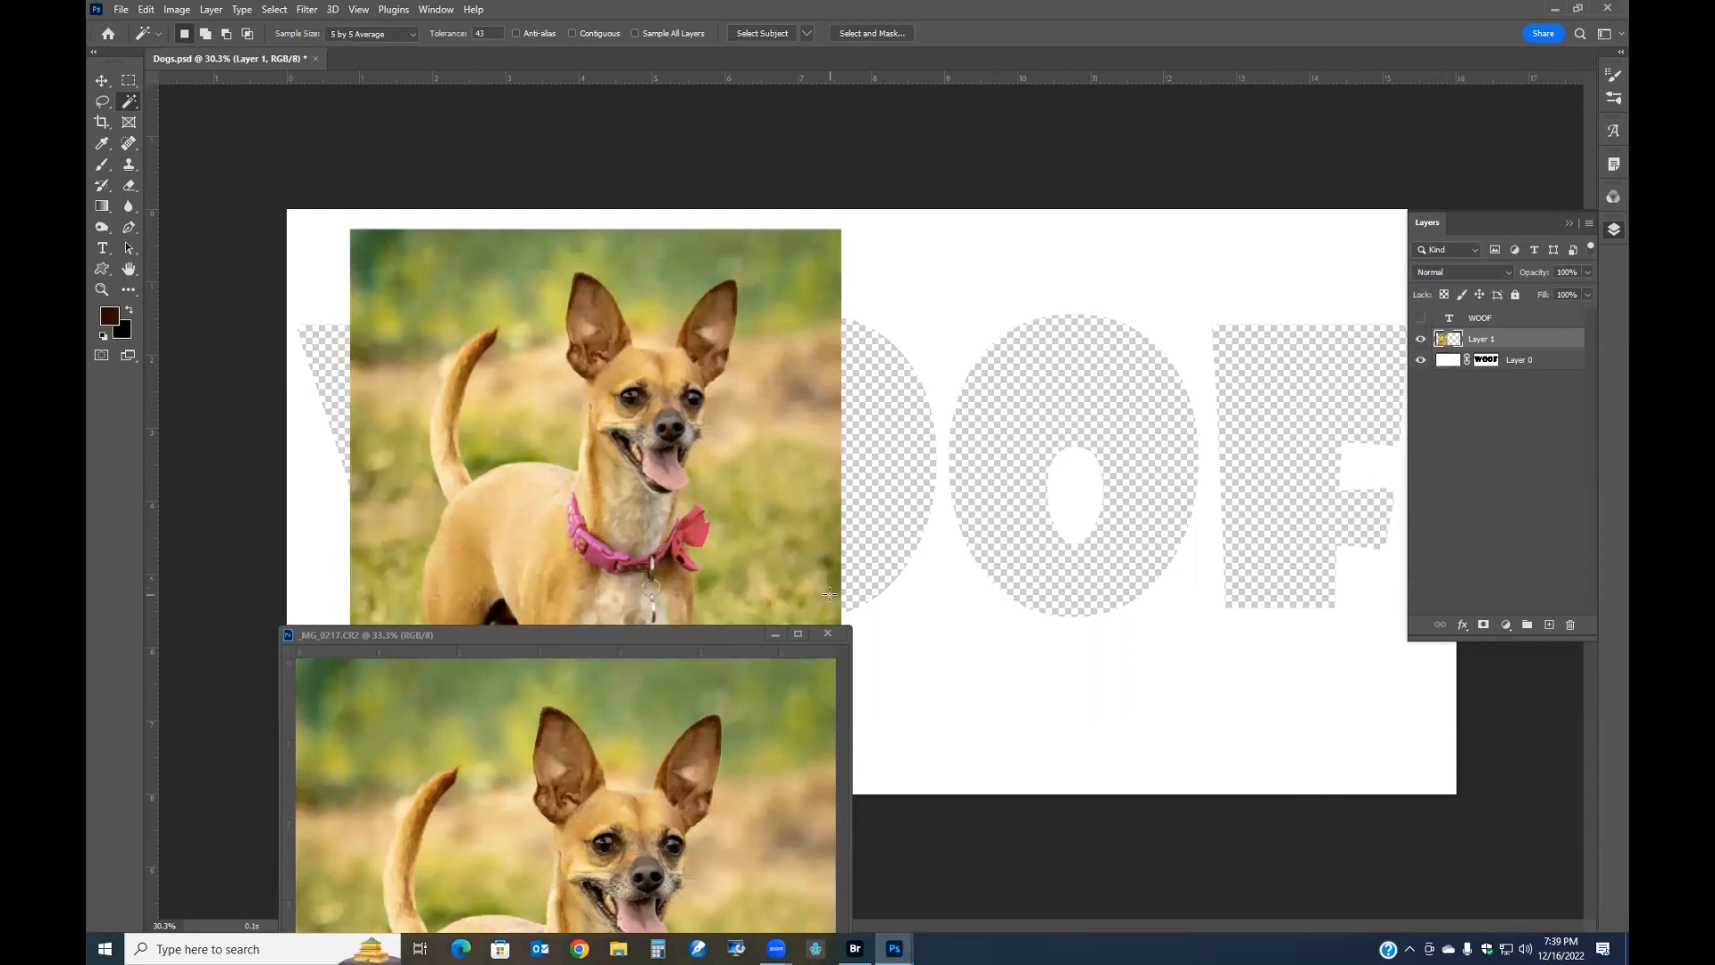
left_click(829, 631)
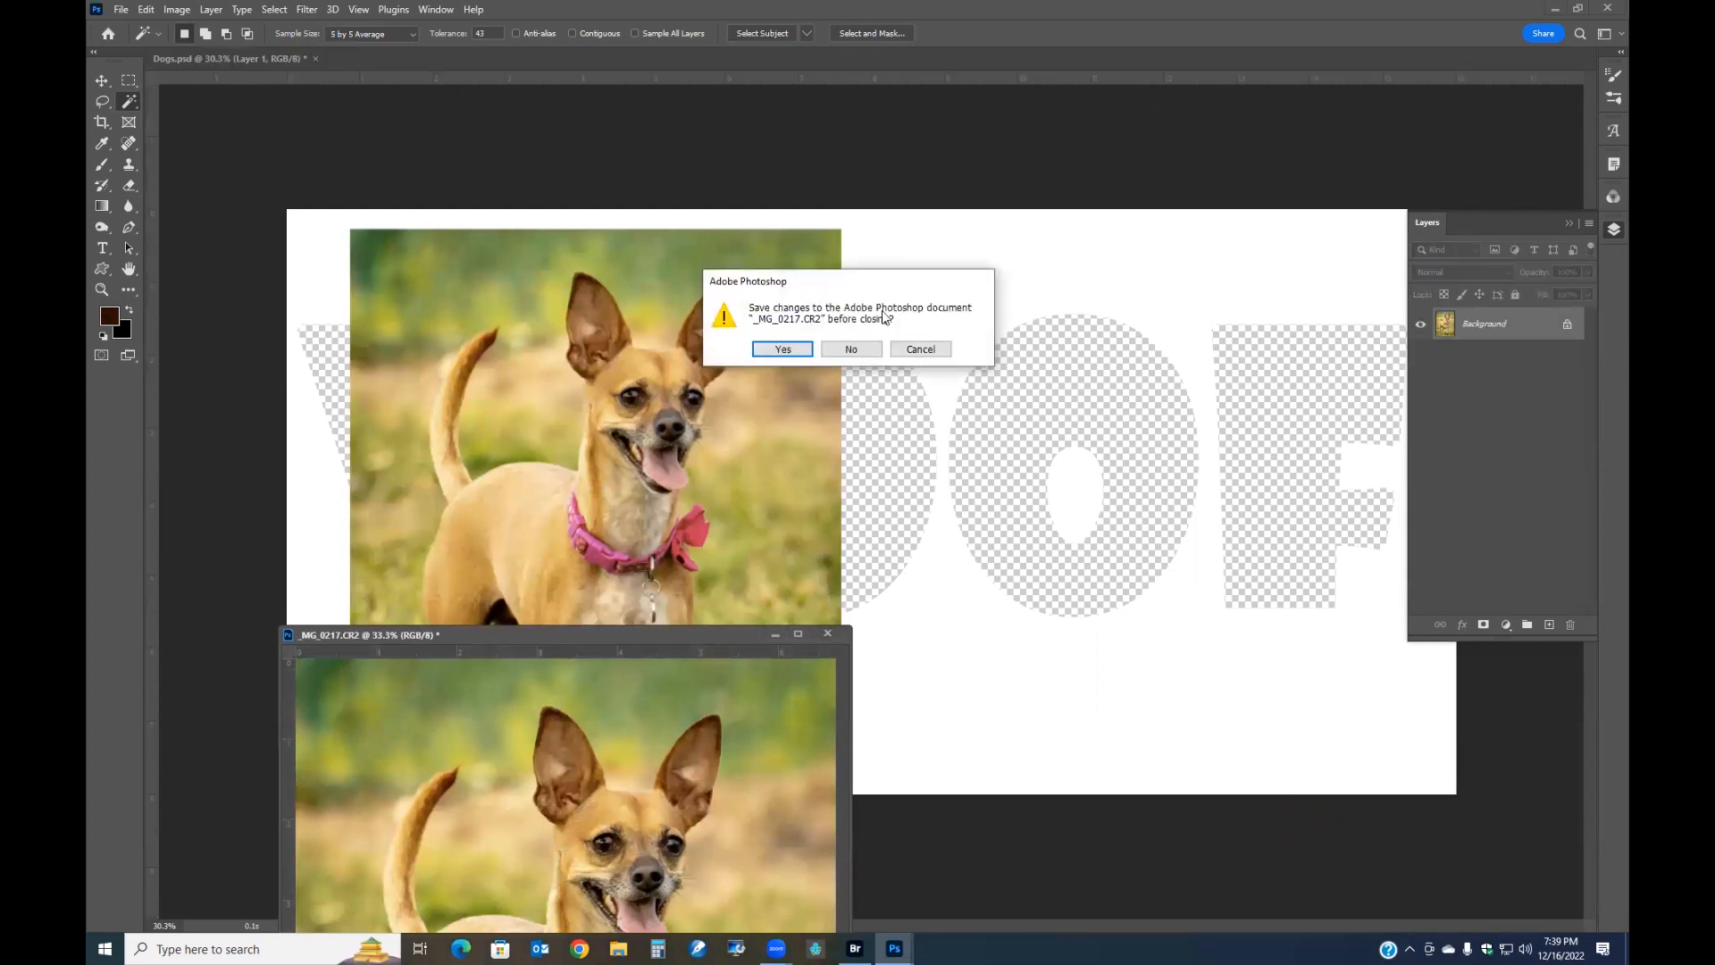
left_click(853, 350)
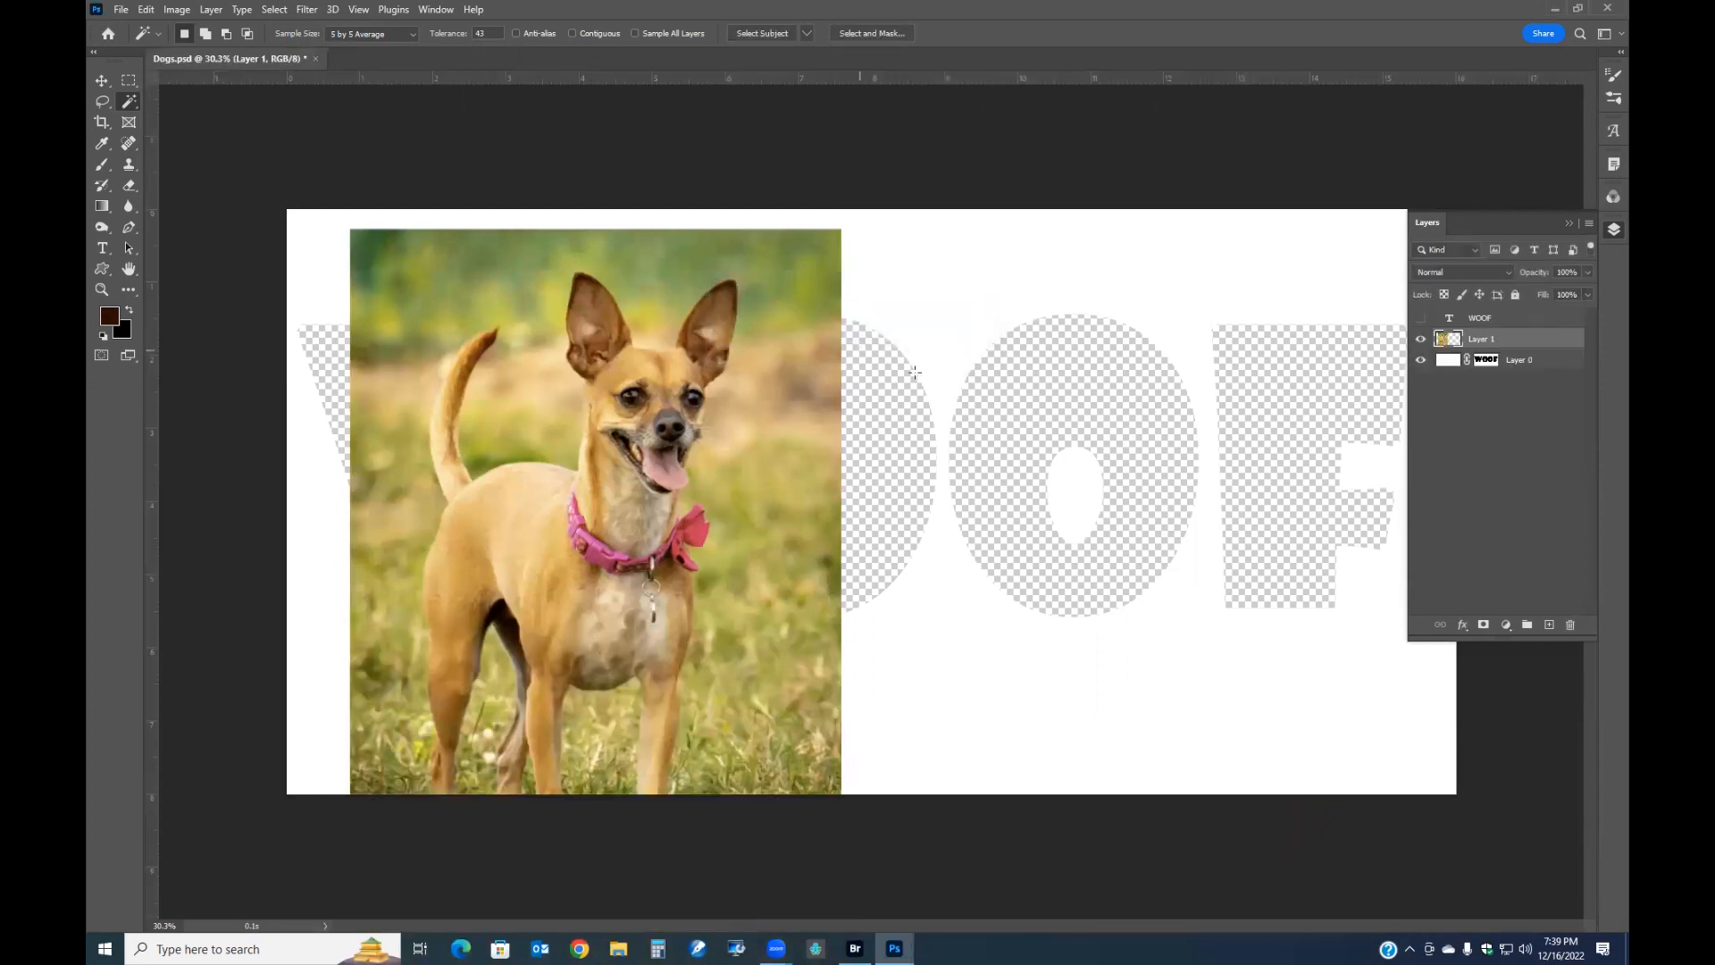
Move the tan dog layer below Layer 0 and scale it to about 42% so it fills the letter F
left_click_drag(1474, 341, 1469, 393)
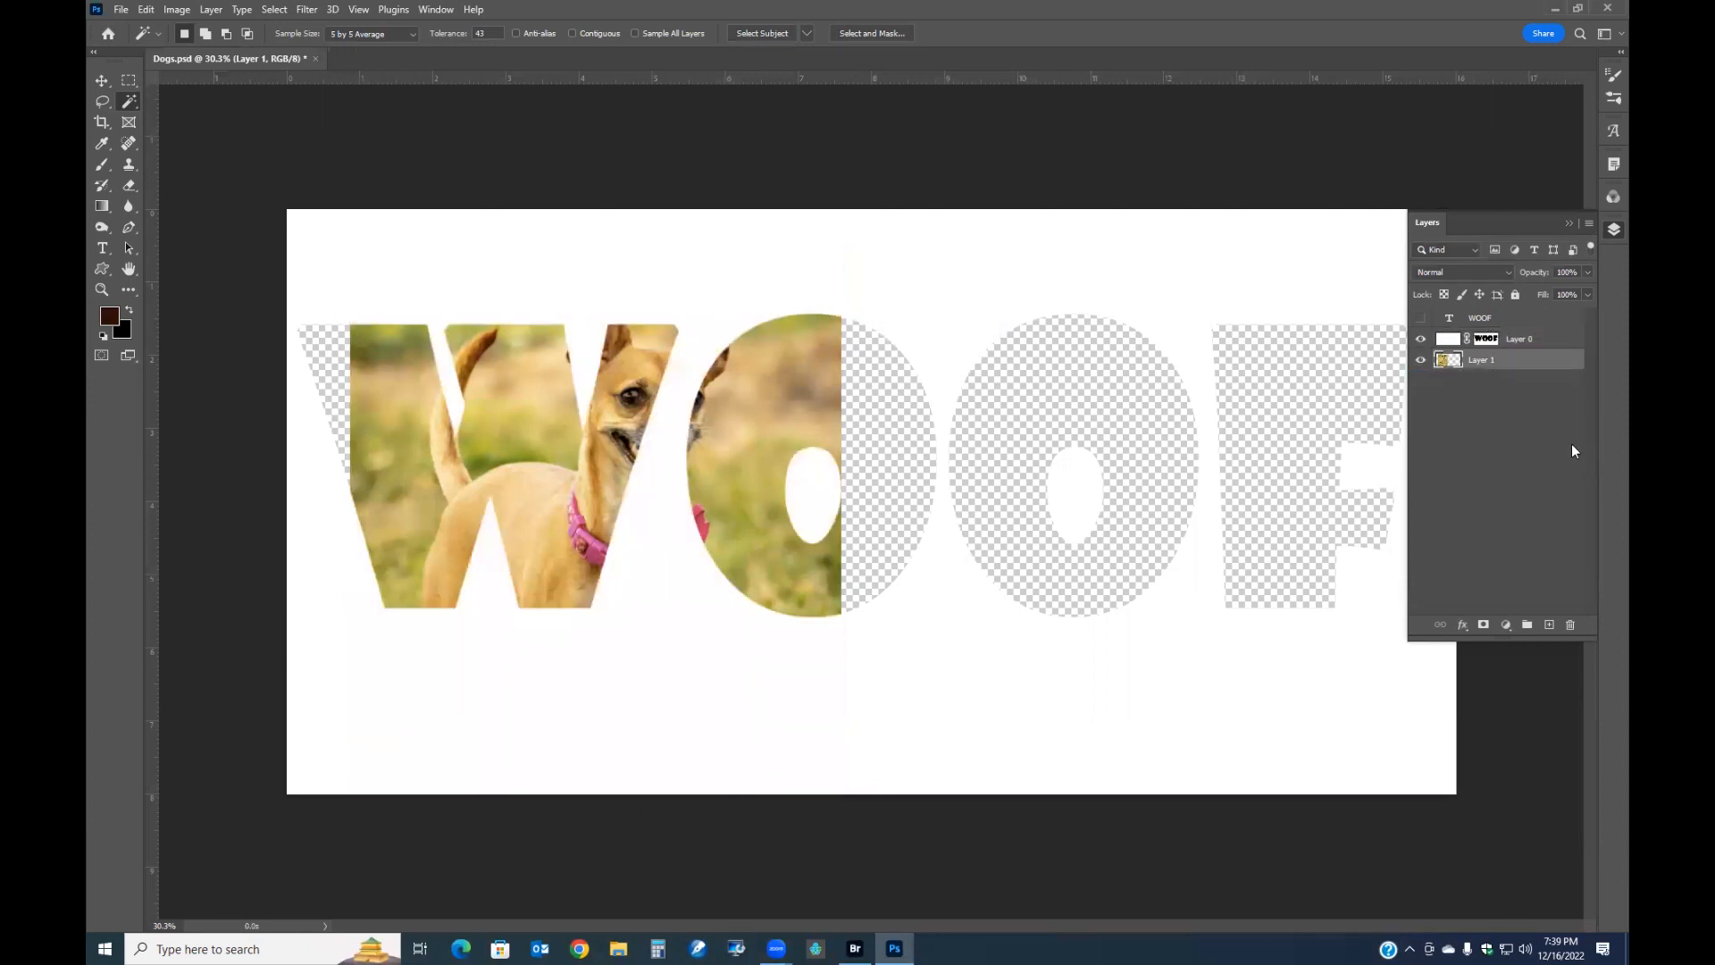
left_click(127, 81)
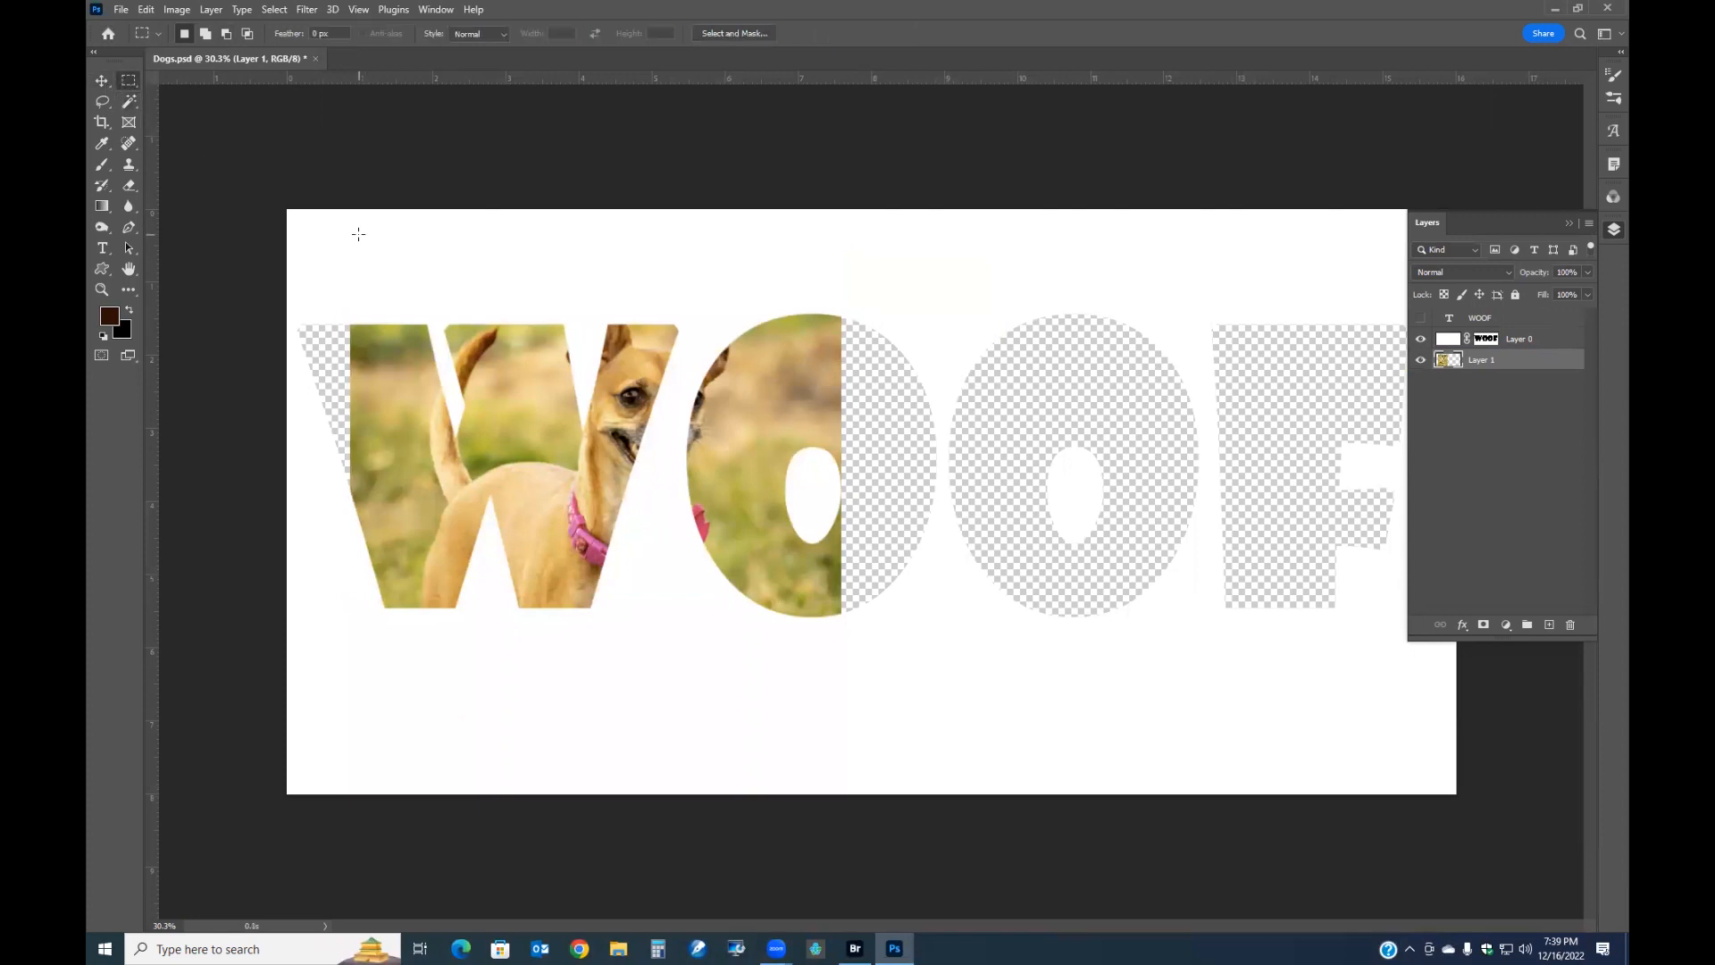
right_click(524, 417)
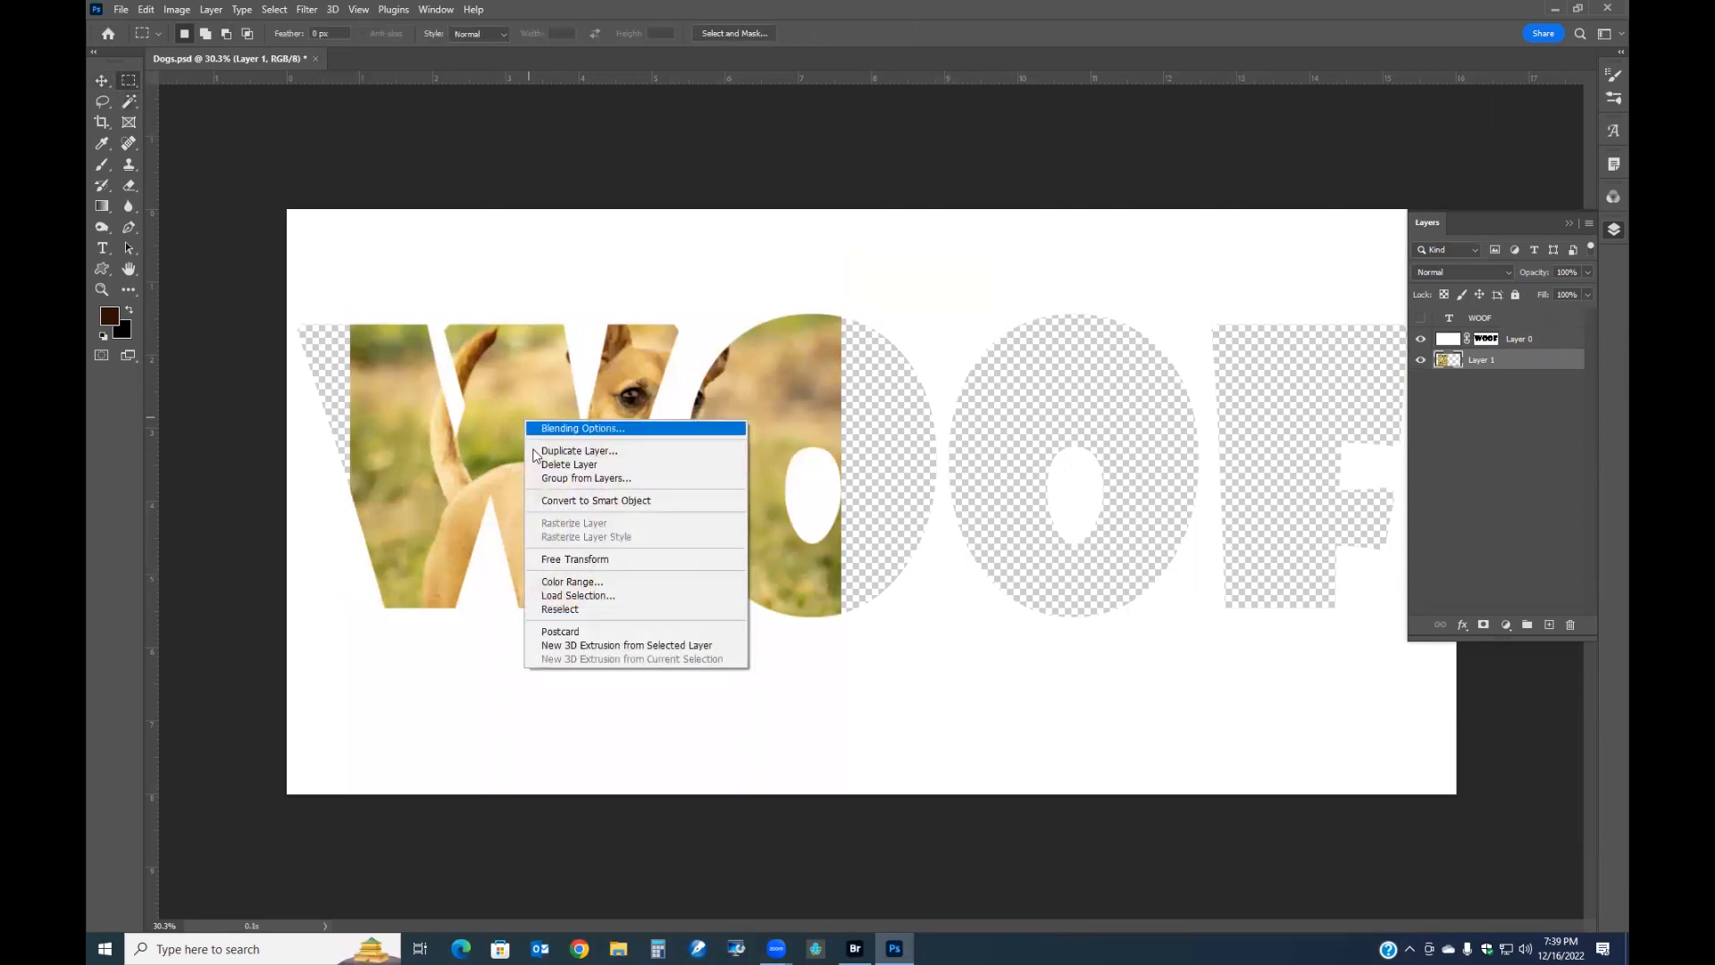
left_click(608, 554)
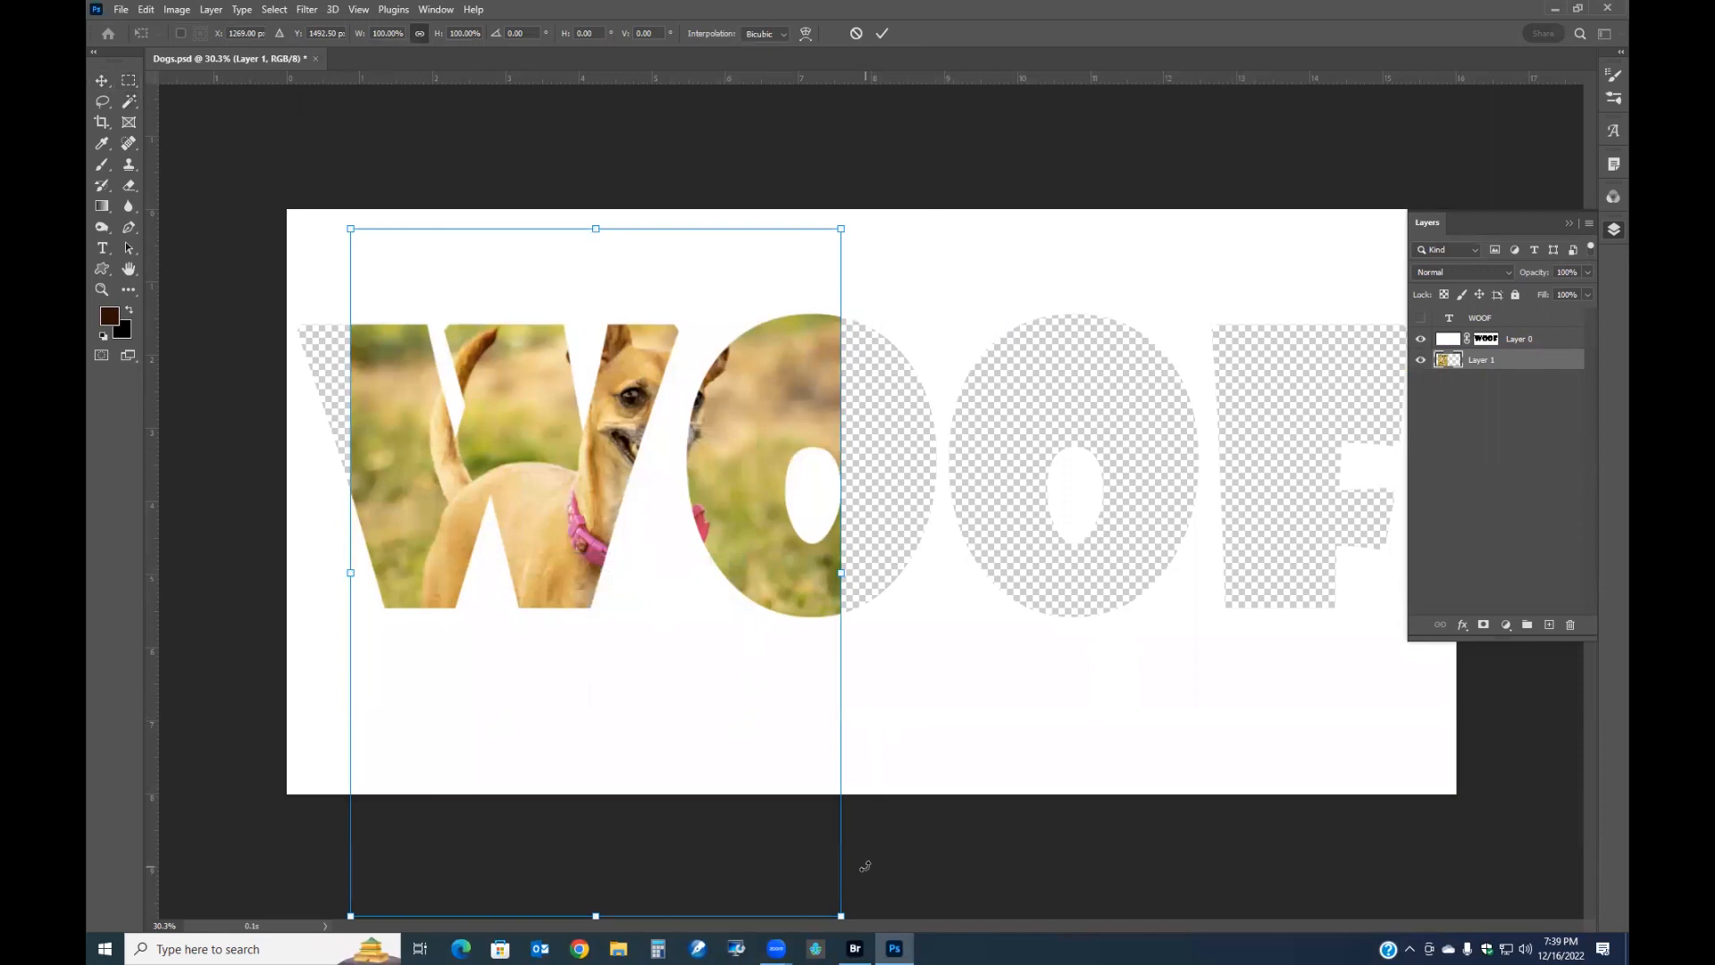
key("ctrl+minus")
left_click_drag(849, 856, 595, 492)
left_click_drag(563, 406, 1268, 469)
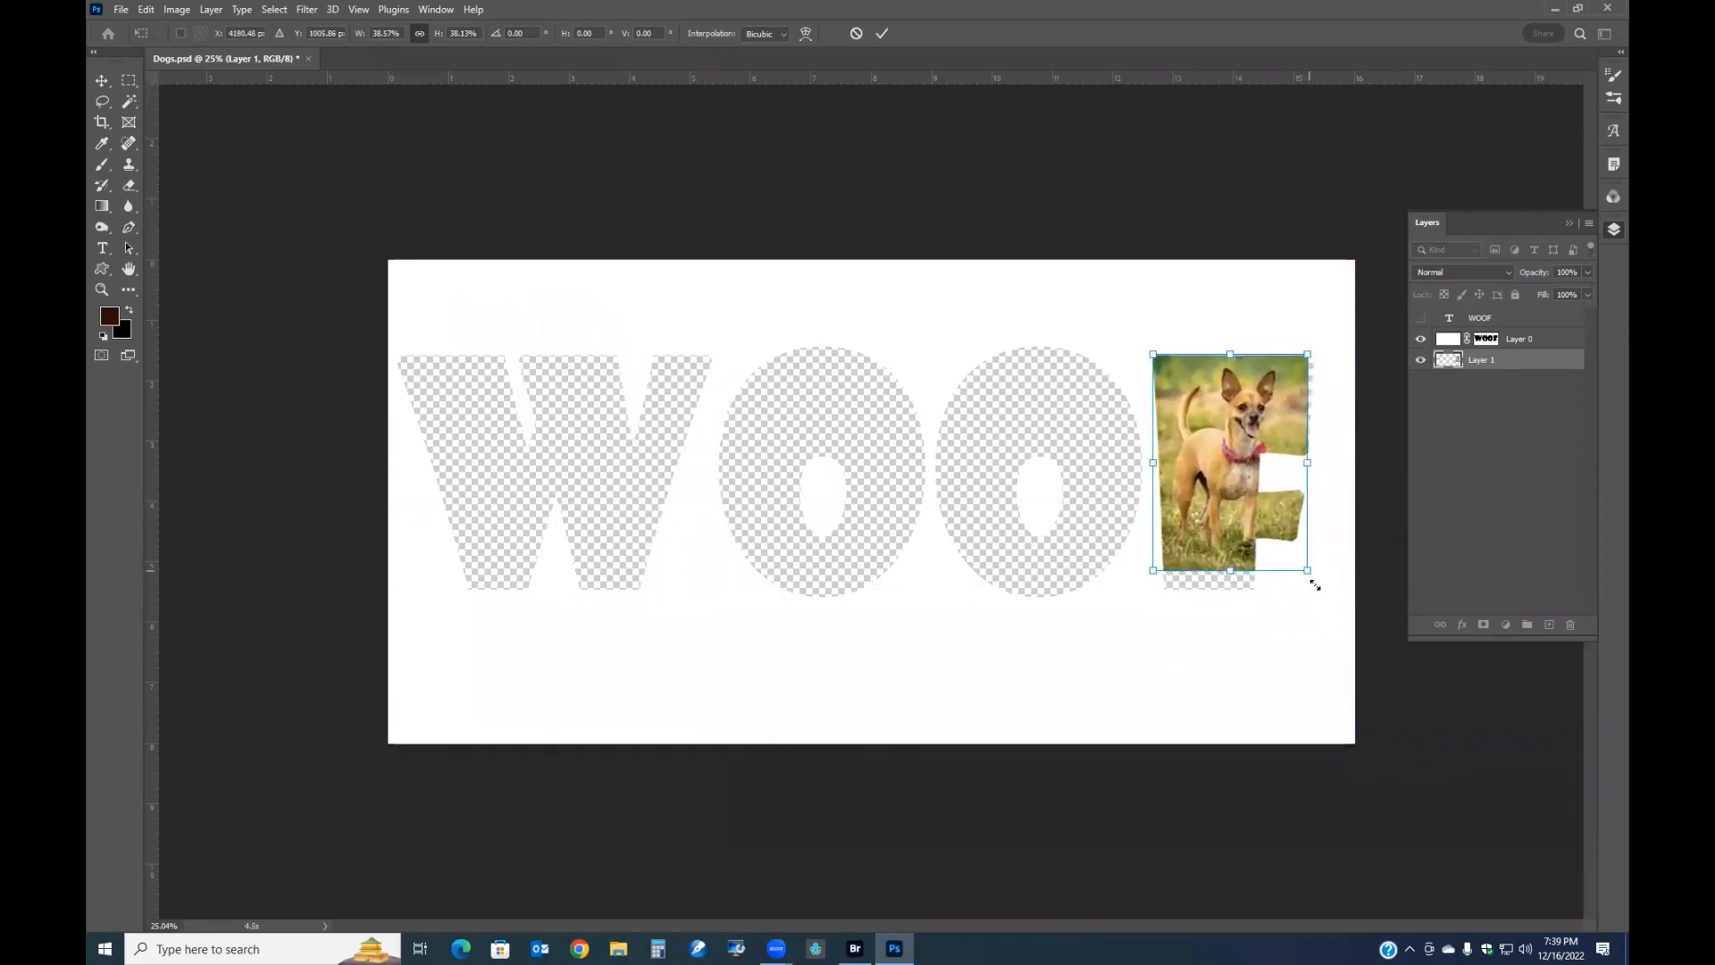
left_click_drag(1308, 576, 1323, 593)
left_click_drag(1246, 542, 1241, 541)
left_click_drag(1250, 464, 1247, 462)
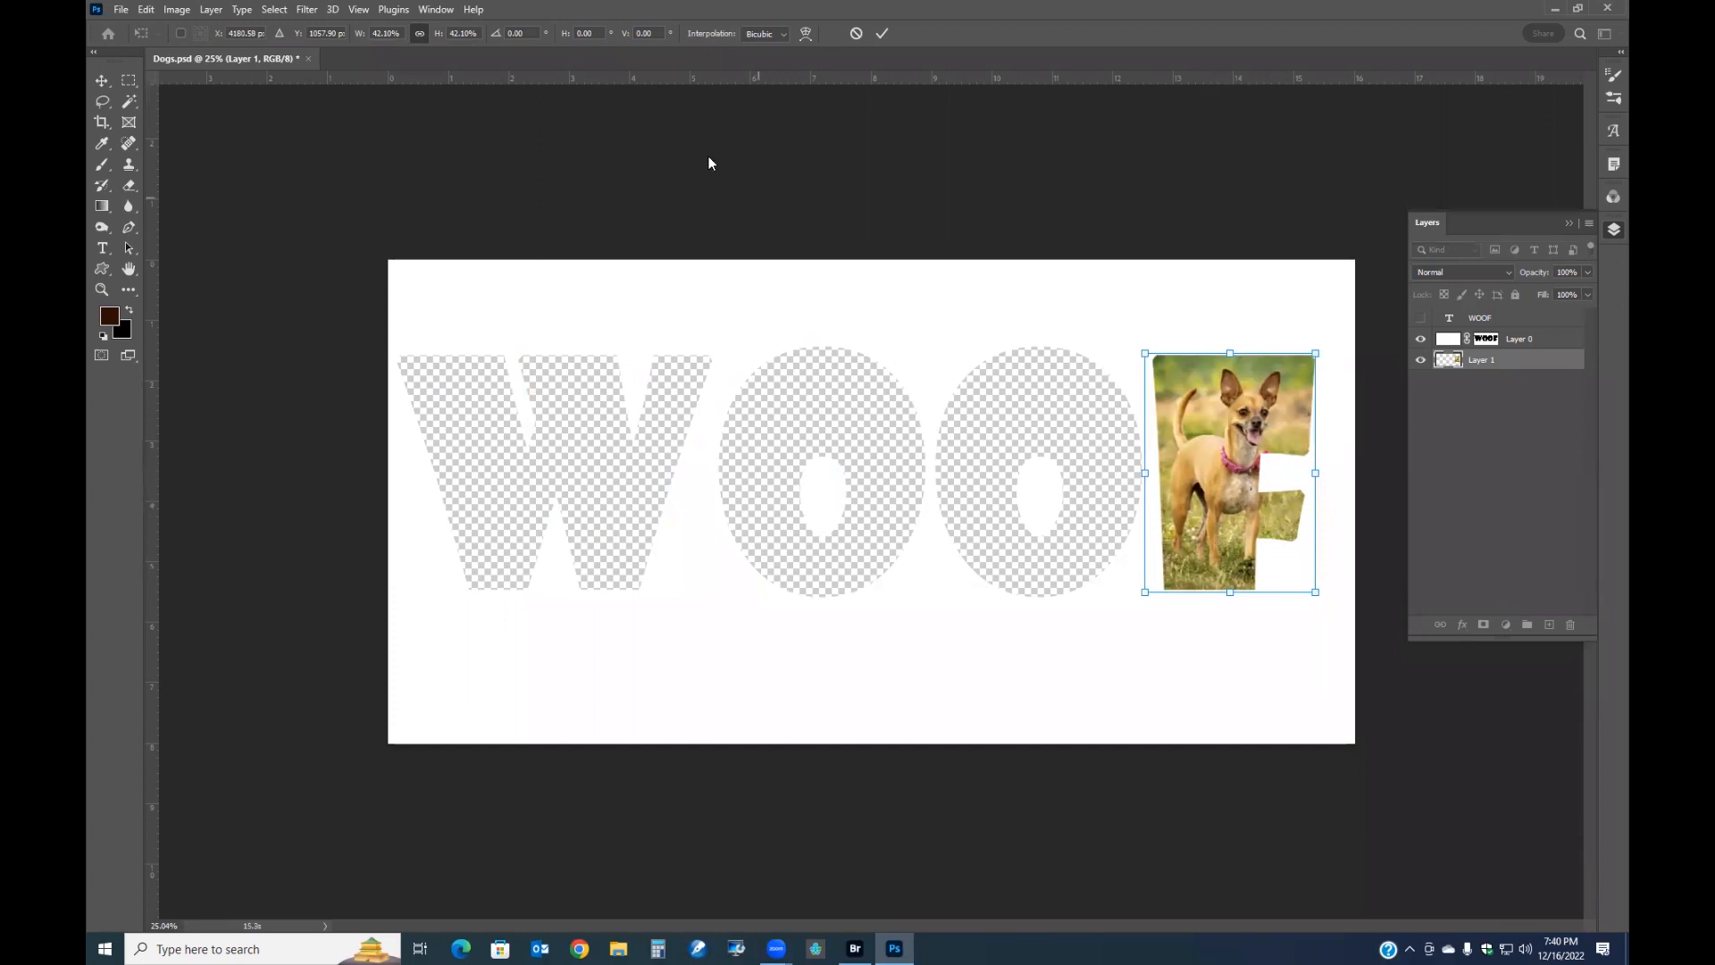
left_click(881, 35)
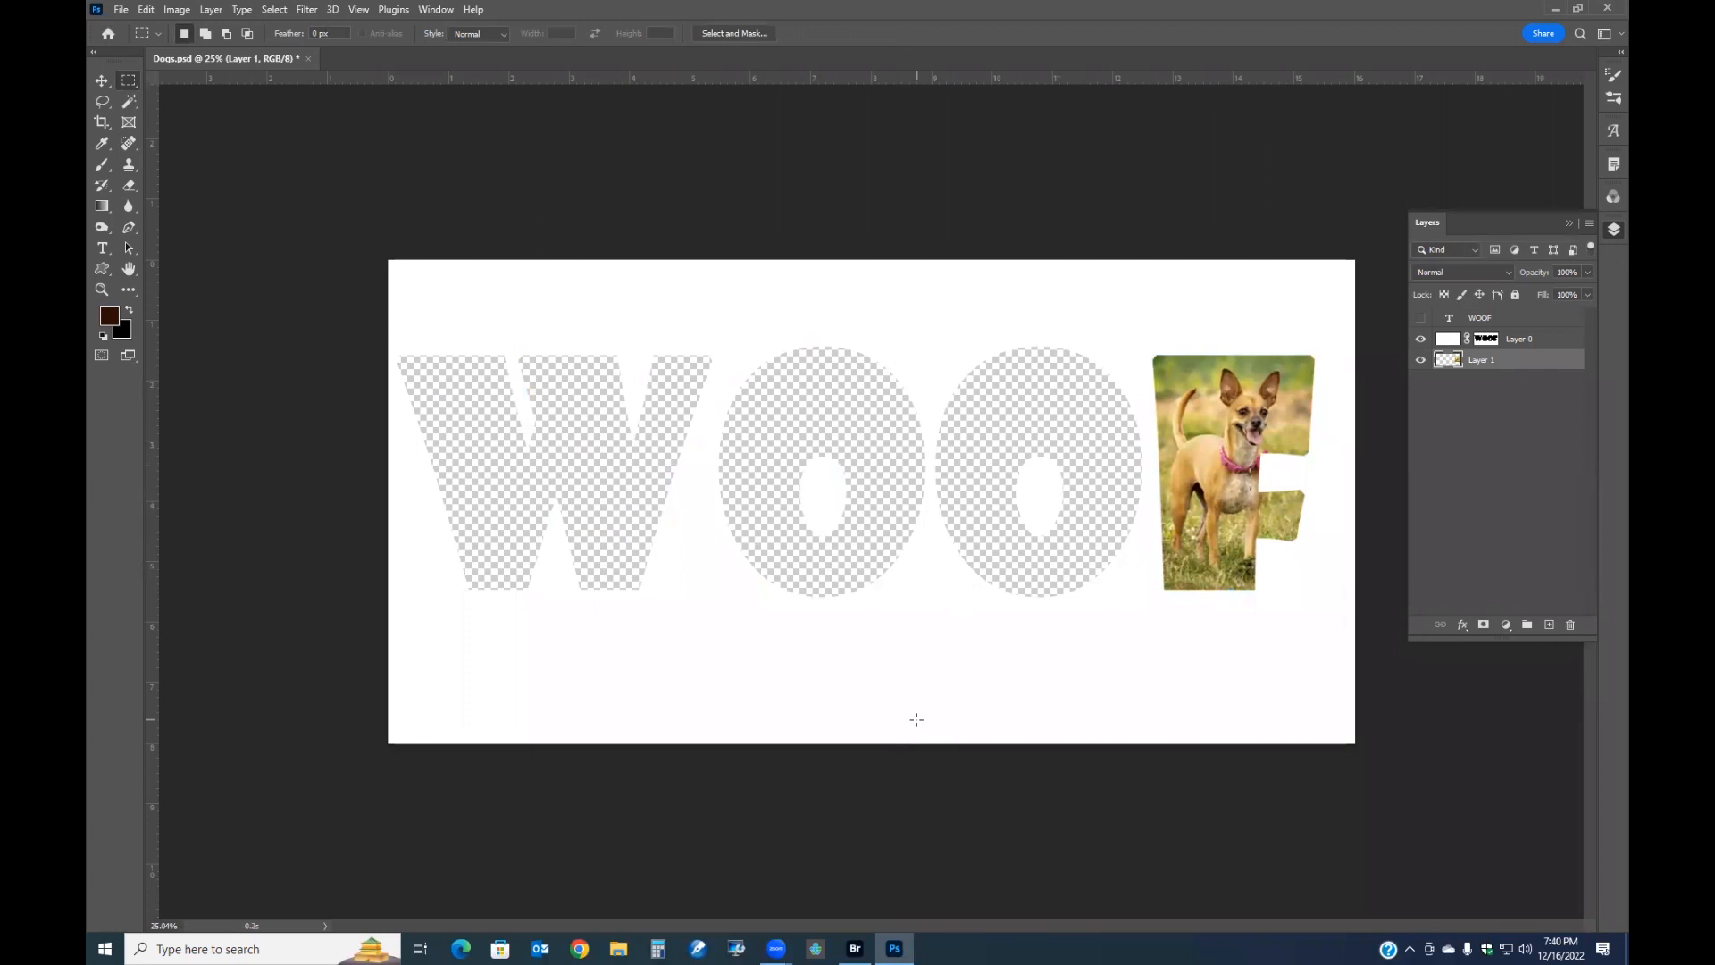
Open _MG_0228.CR2 from Adobe Bridge, copy its Background layer into Dogs.psd, and close the photo without saving
left_click(855, 948)
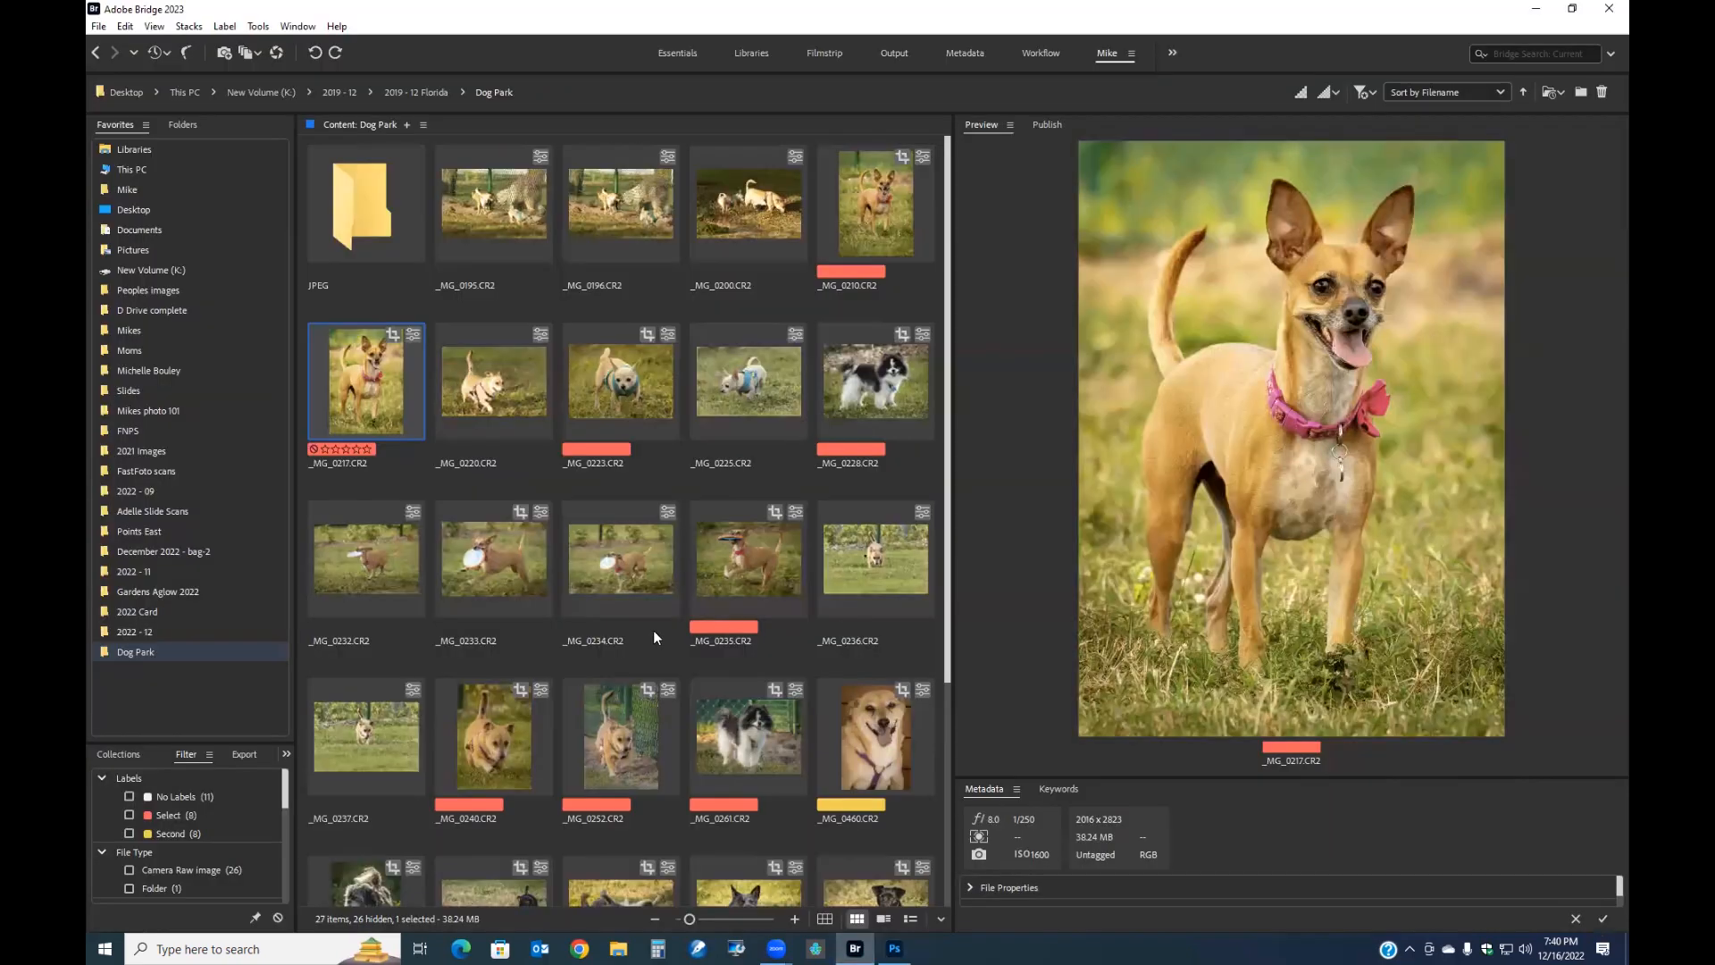
left_click(862, 379)
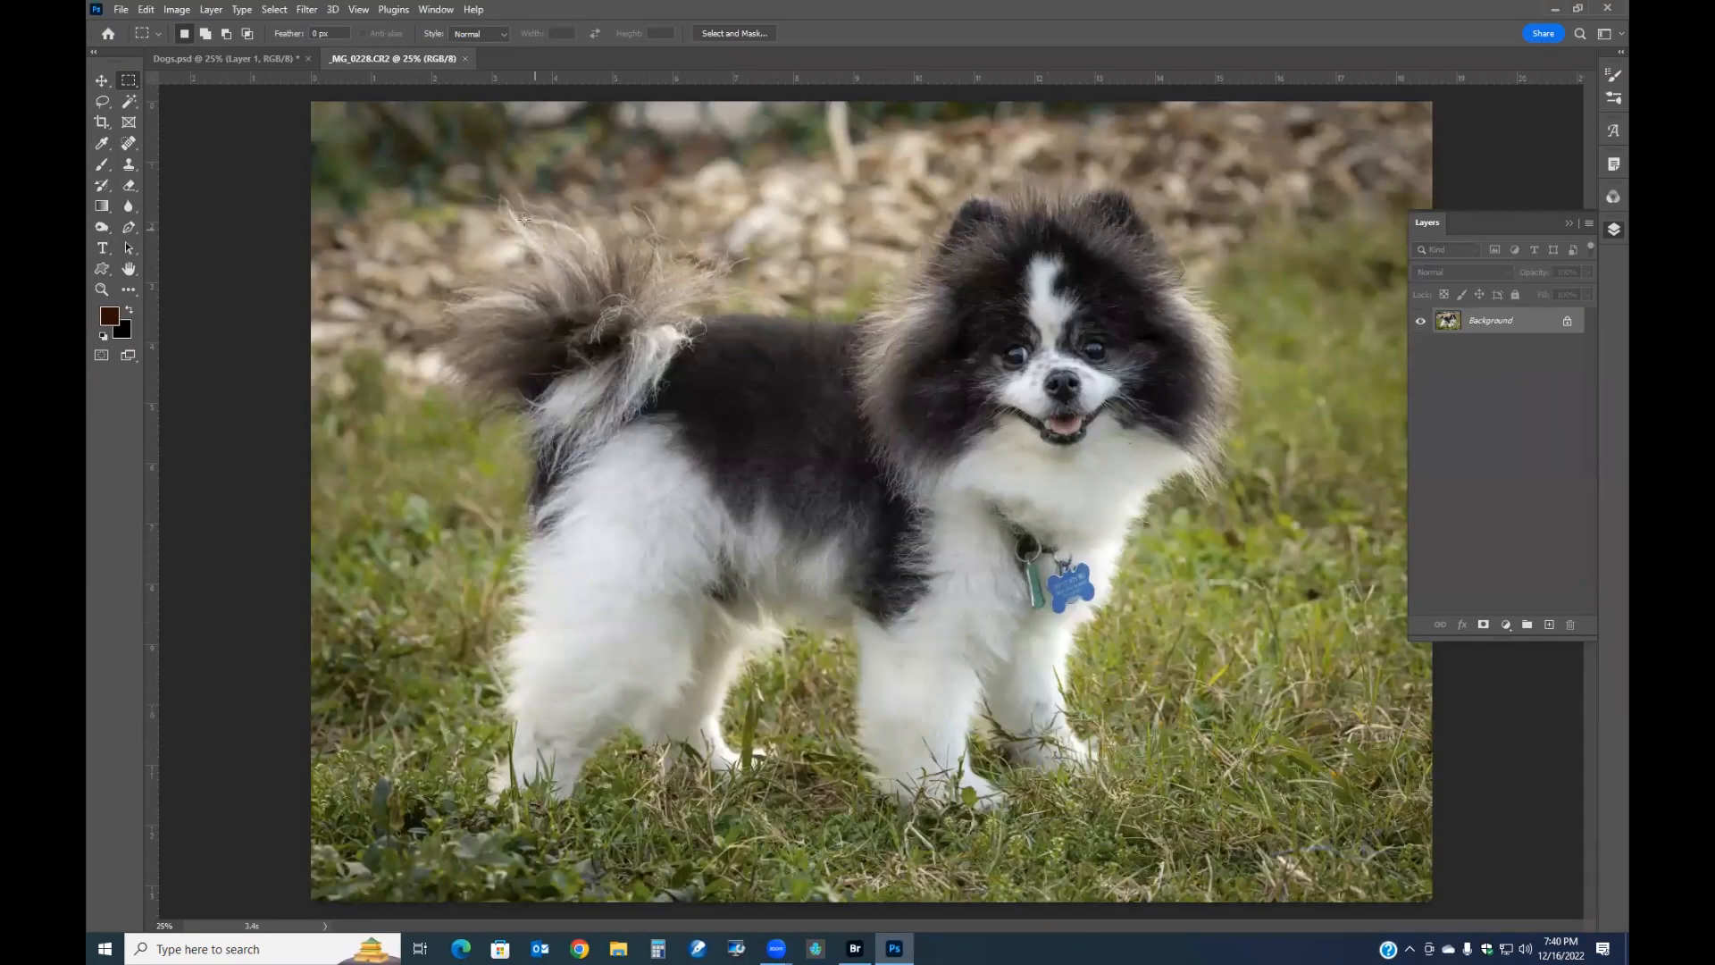
left_click_drag(391, 57, 238, 645)
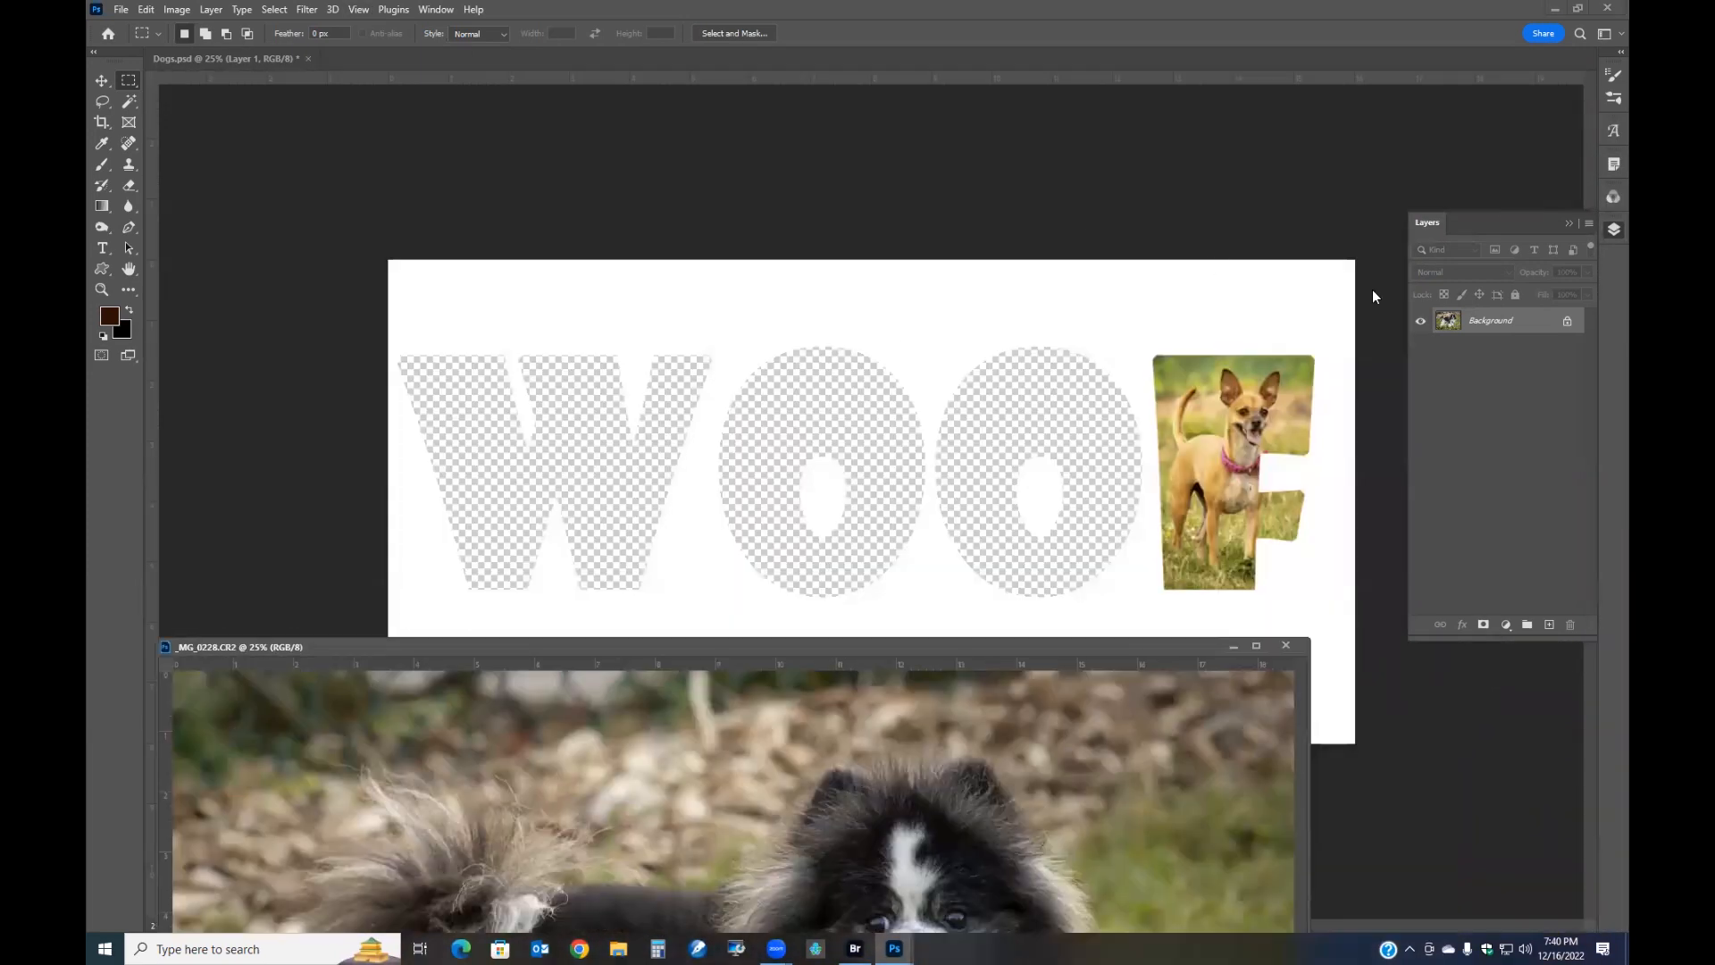
left_click_drag(1483, 323, 845, 476)
left_click(1285, 646)
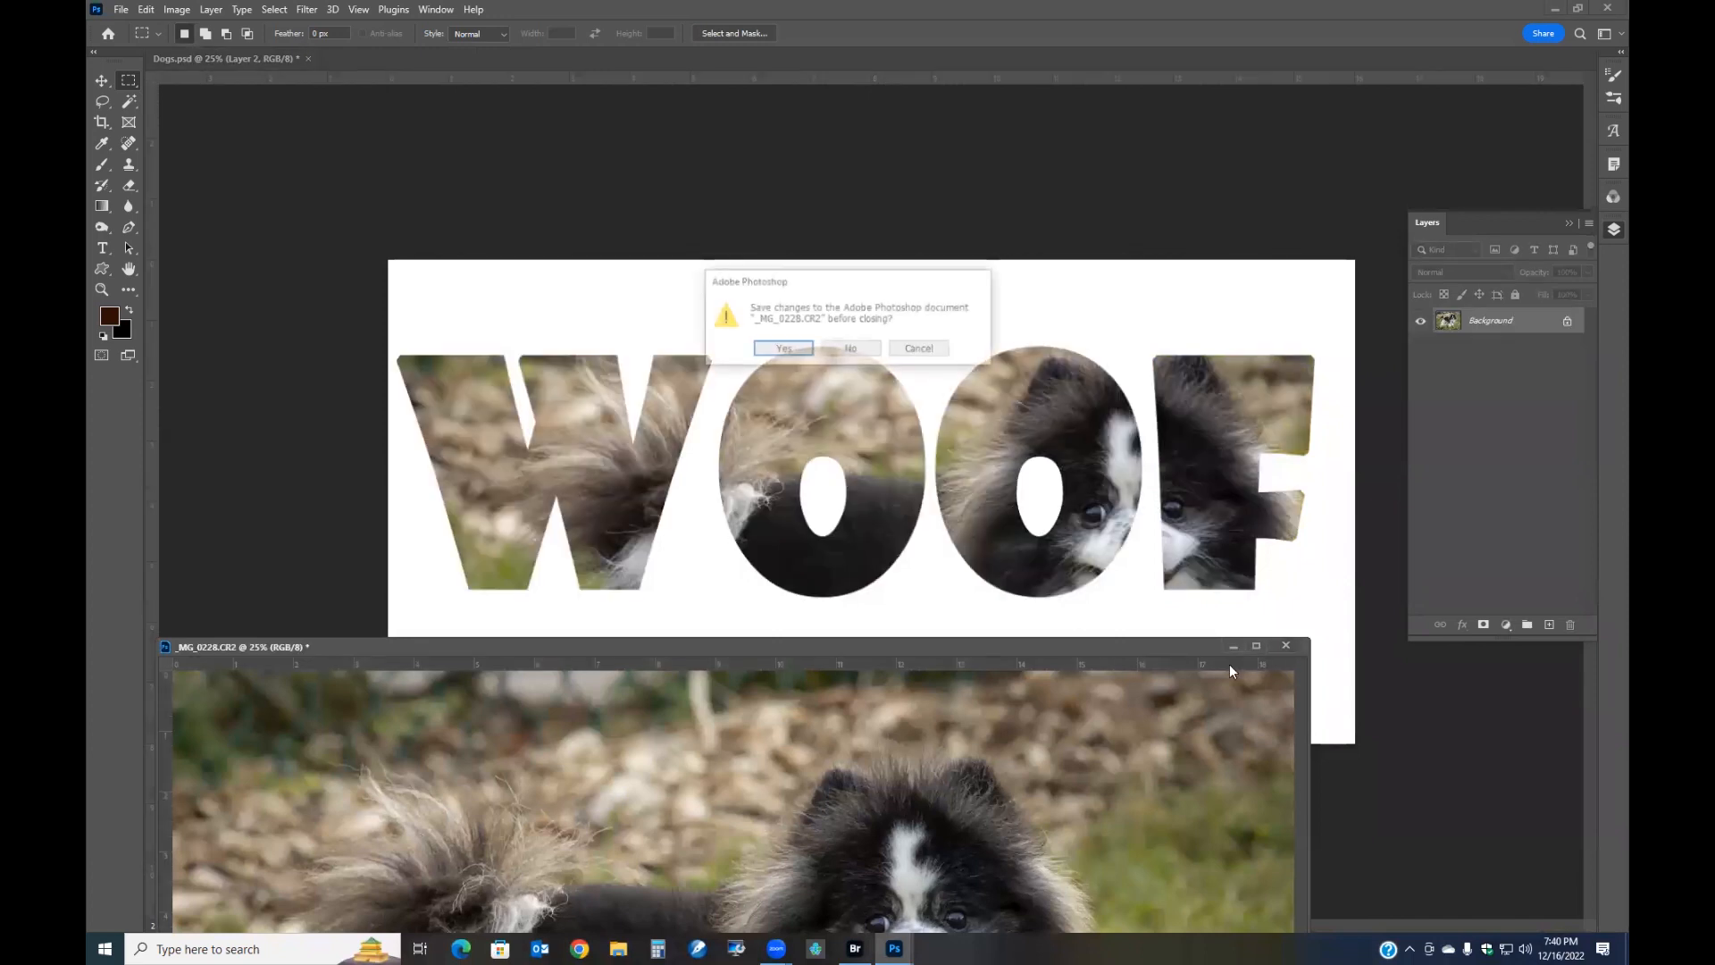
left_click(852, 351)
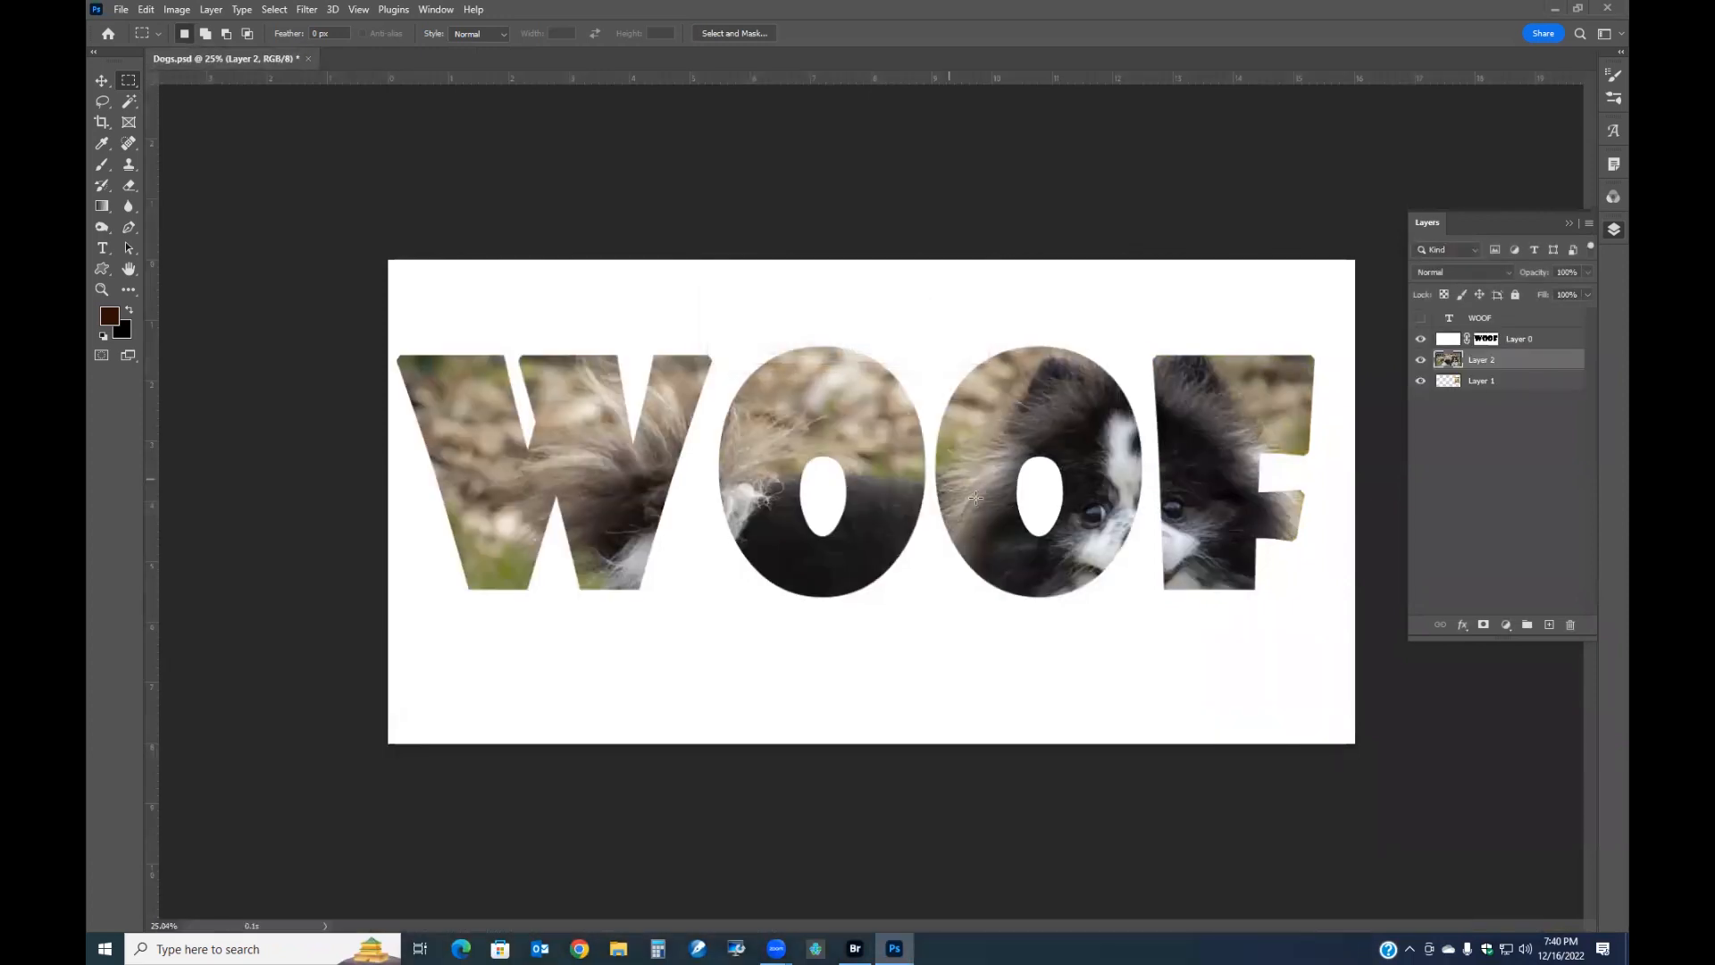
Scale the black-and-white dog layer to about 38% and position it so the dog fills the first letter O
right_click(966, 485)
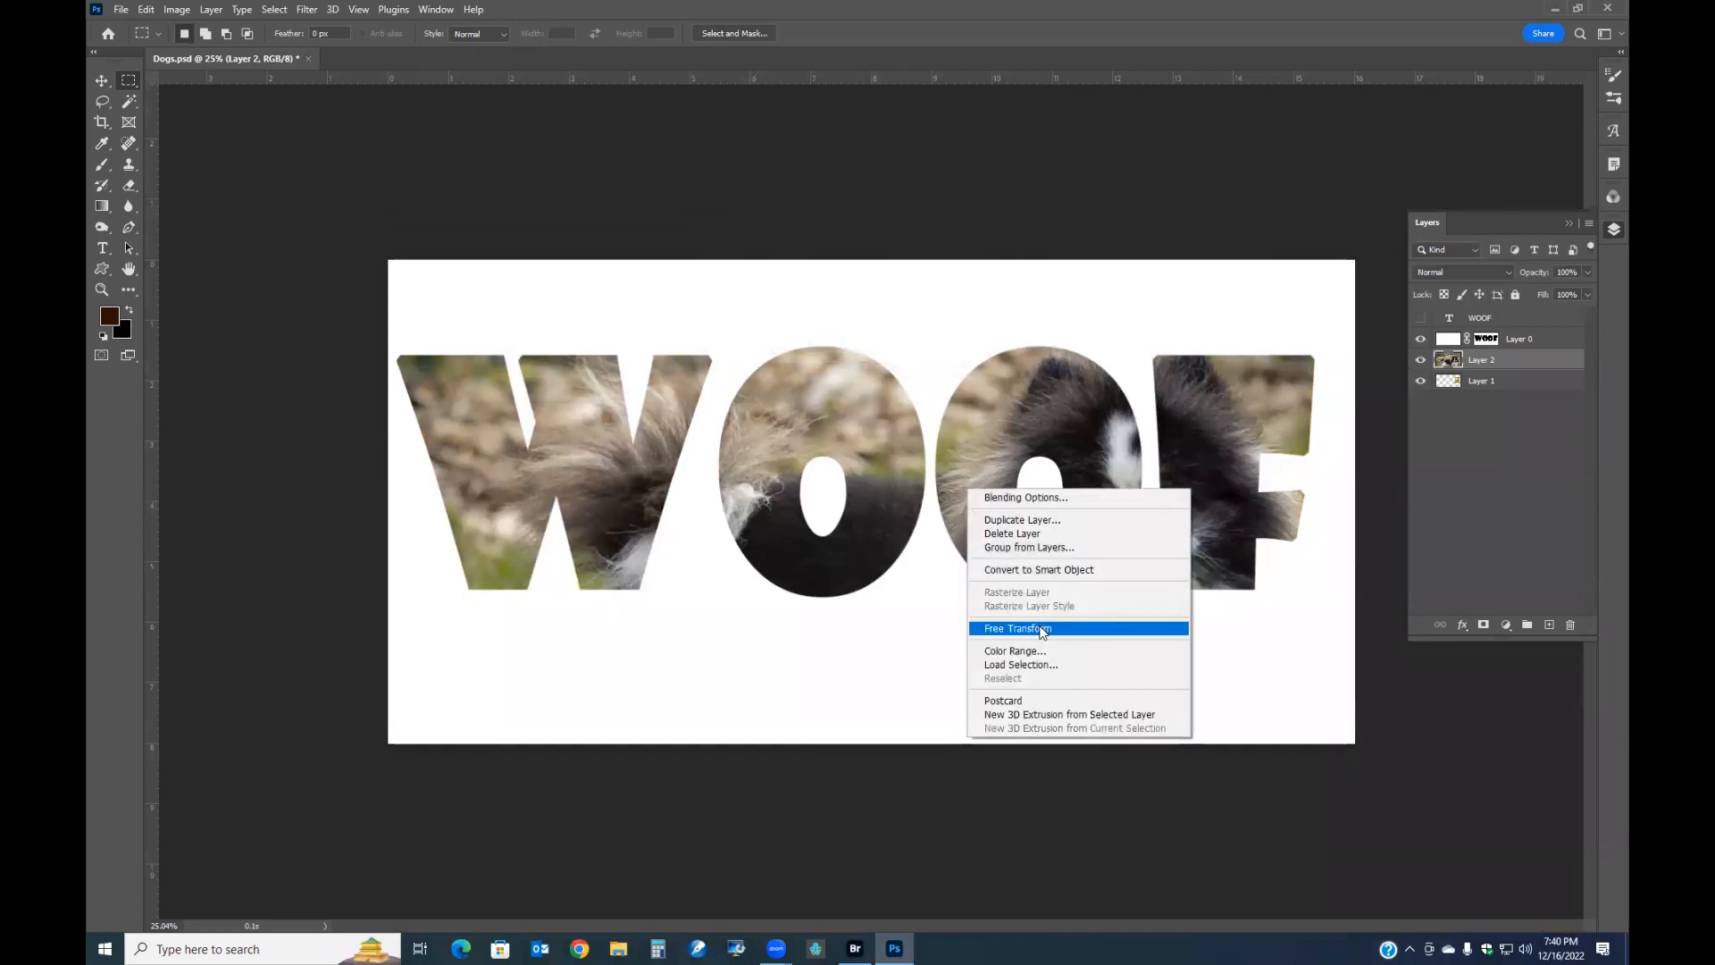
left_click(1044, 625)
scroll(1056, 611, "down", 7)
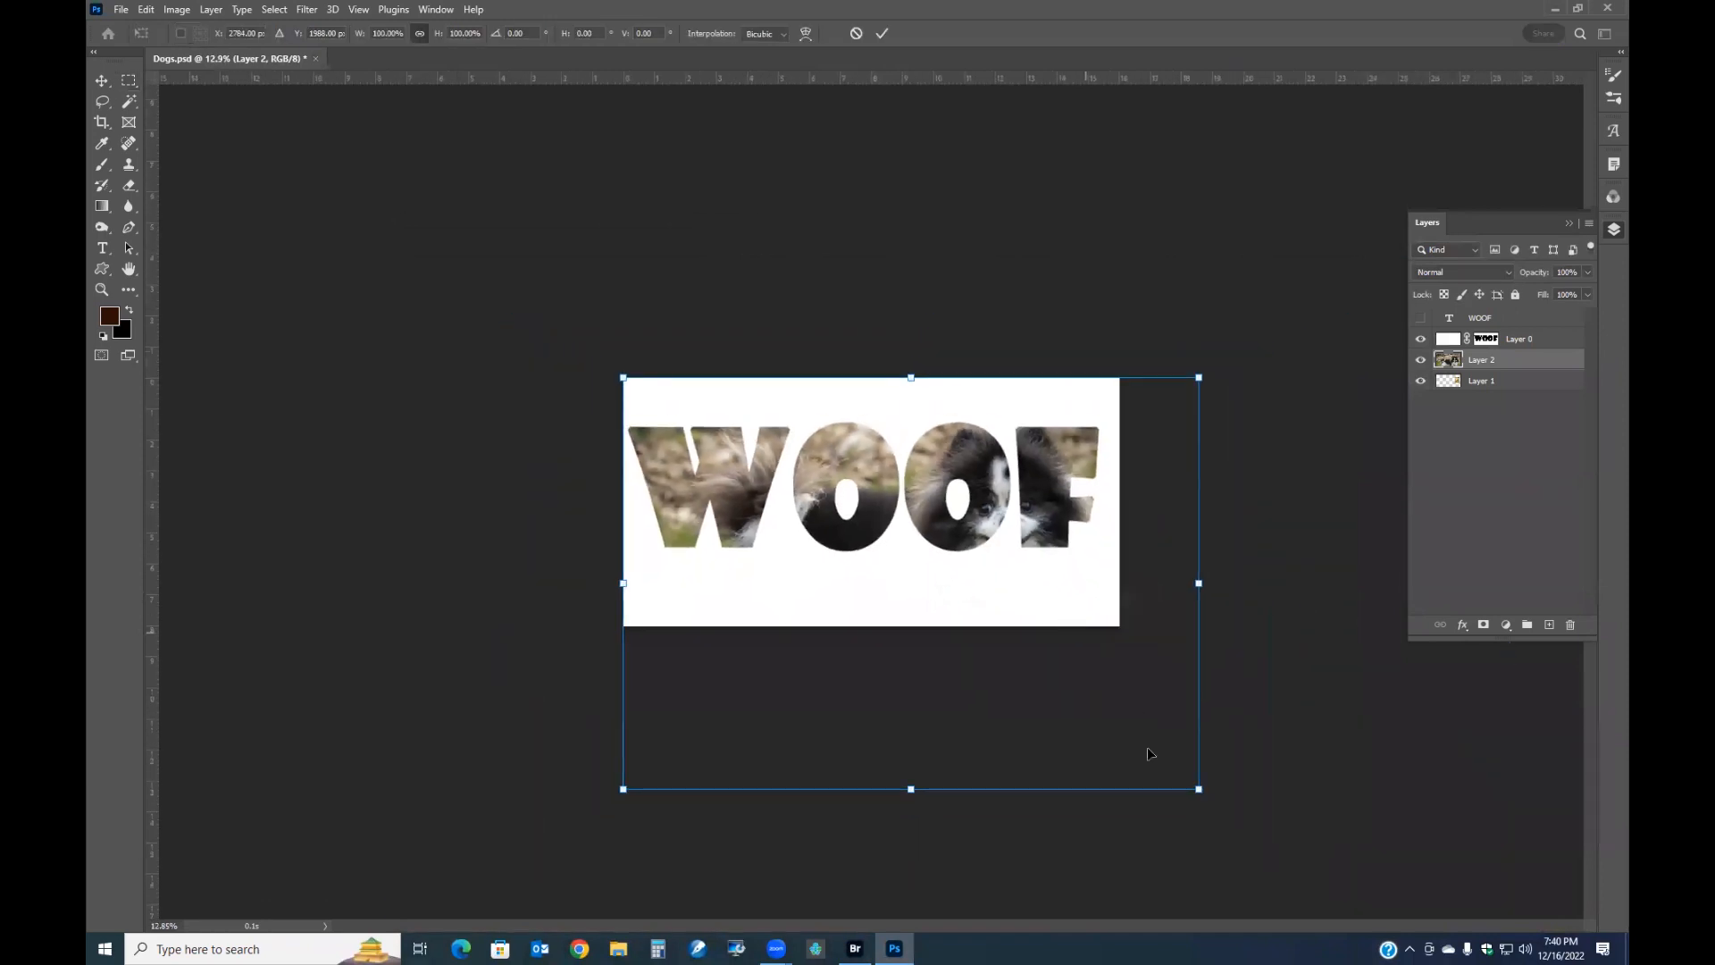
left_click_drag(1198, 790, 860, 586)
left_click_drag(788, 509, 721, 526)
left_click_drag(814, 579, 784, 558)
left_click_drag(715, 498, 863, 515)
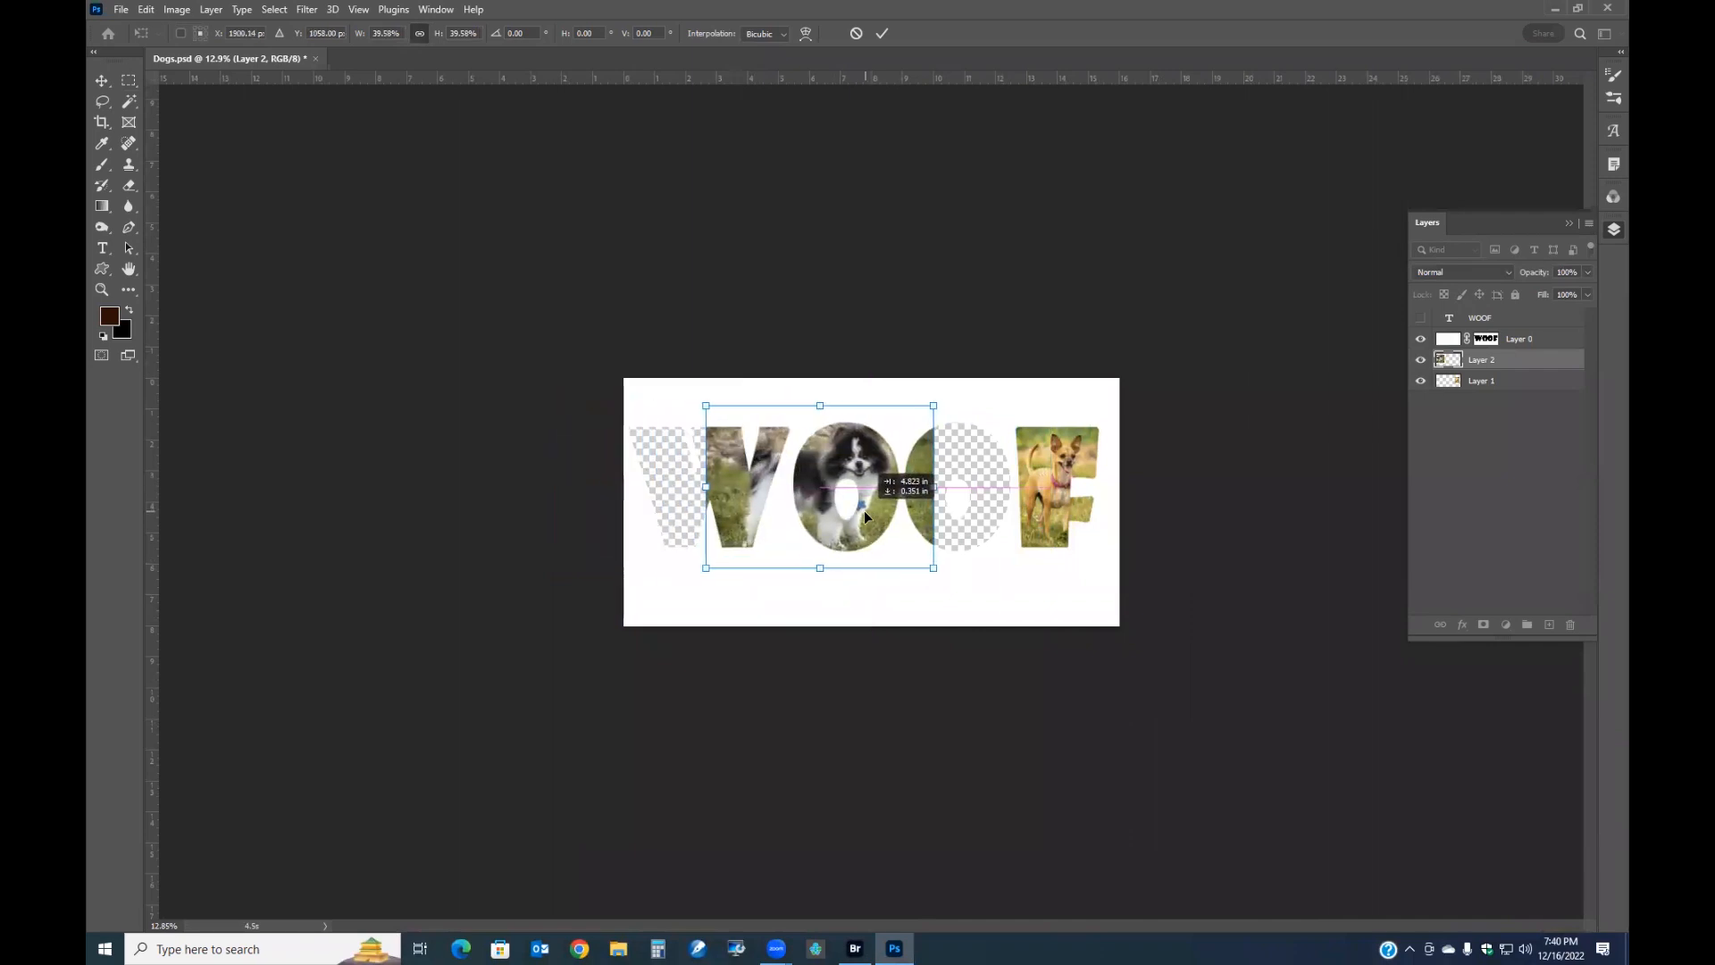
left_click_drag(933, 406, 925, 411)
left_click_drag(857, 470, 861, 466)
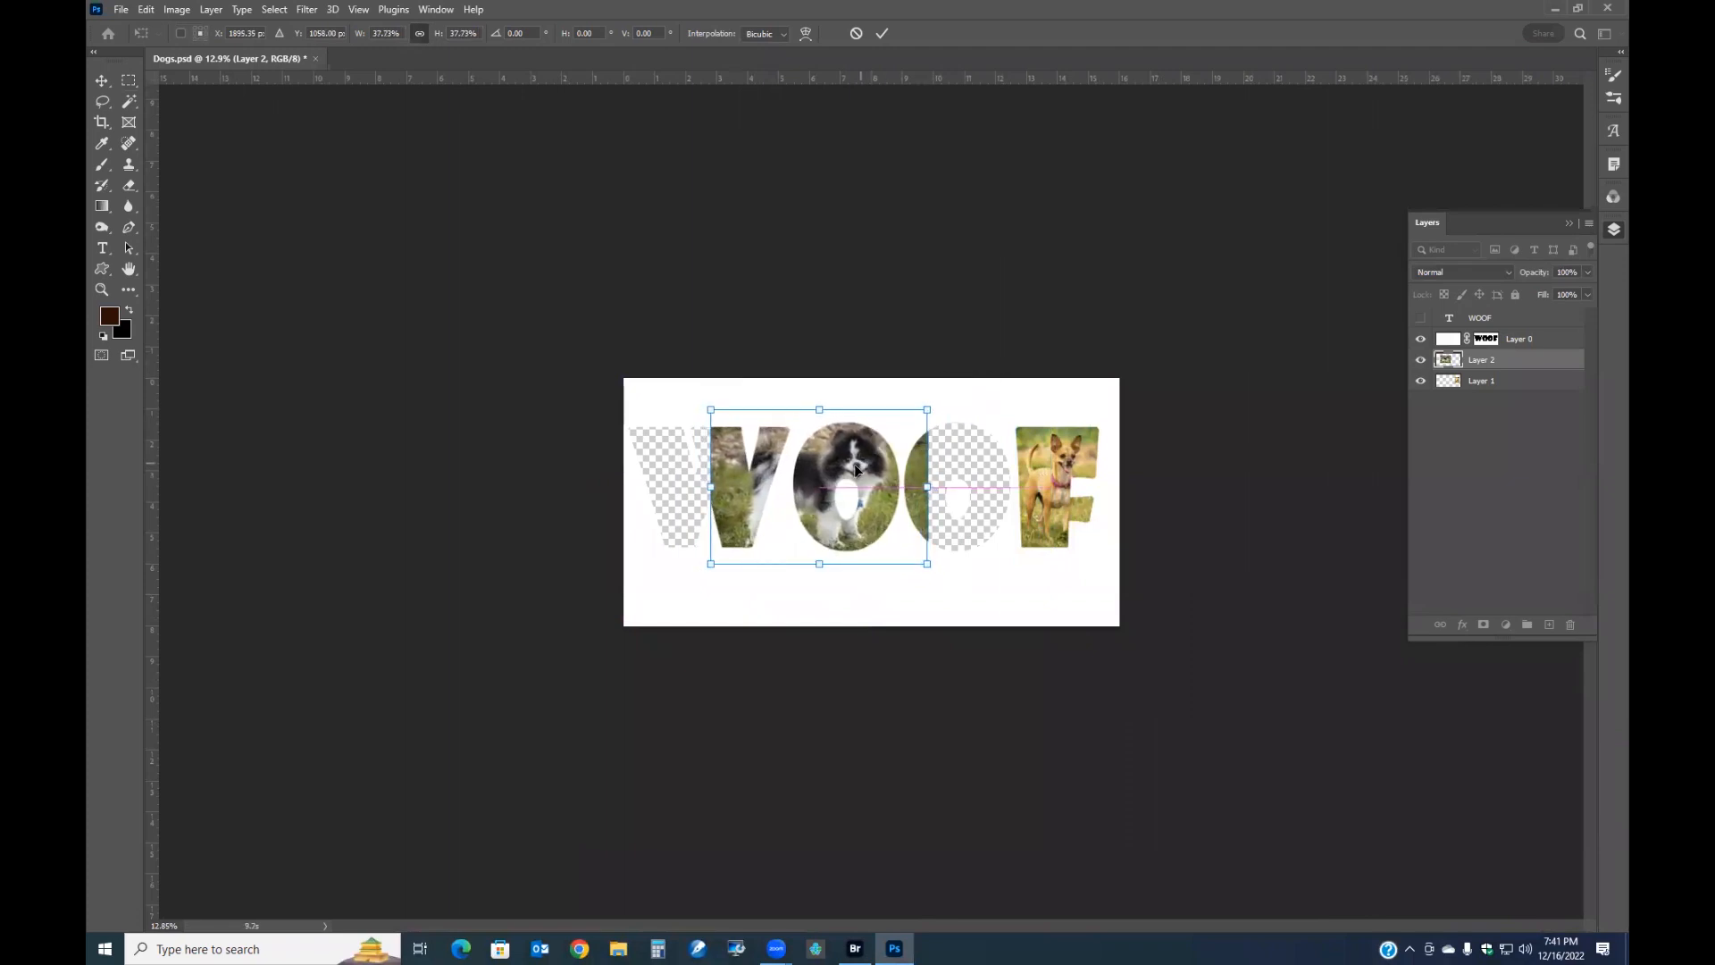
scroll(891, 379, "up", 2)
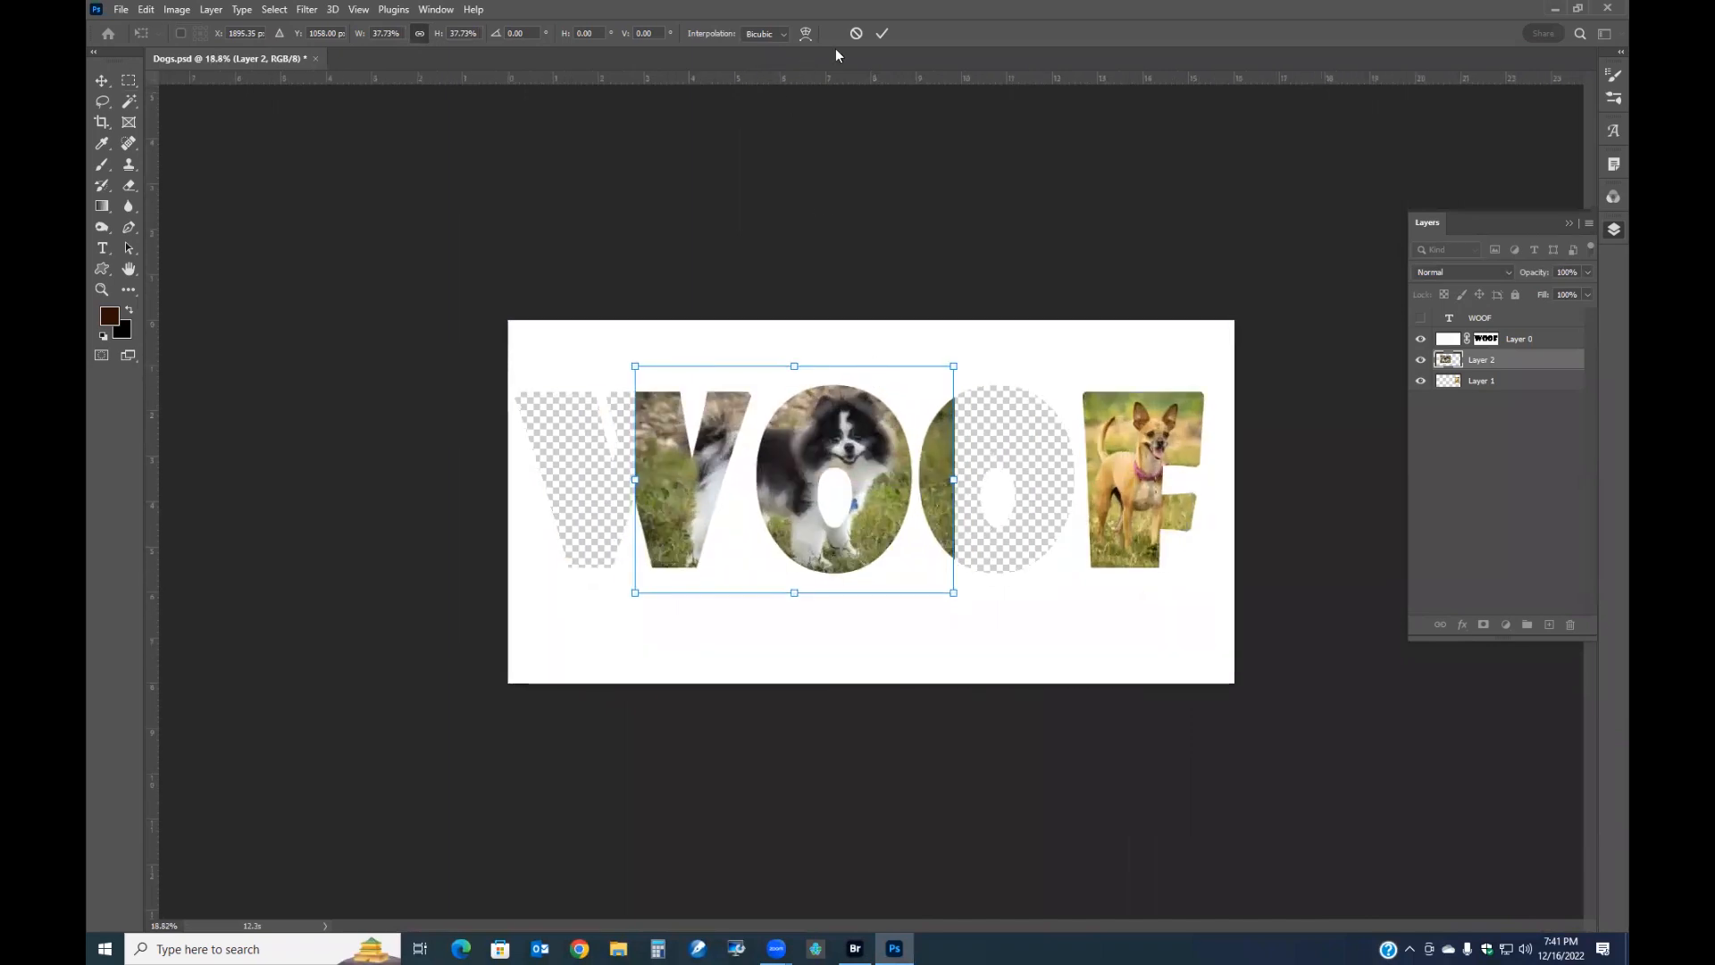
left_click(882, 33)
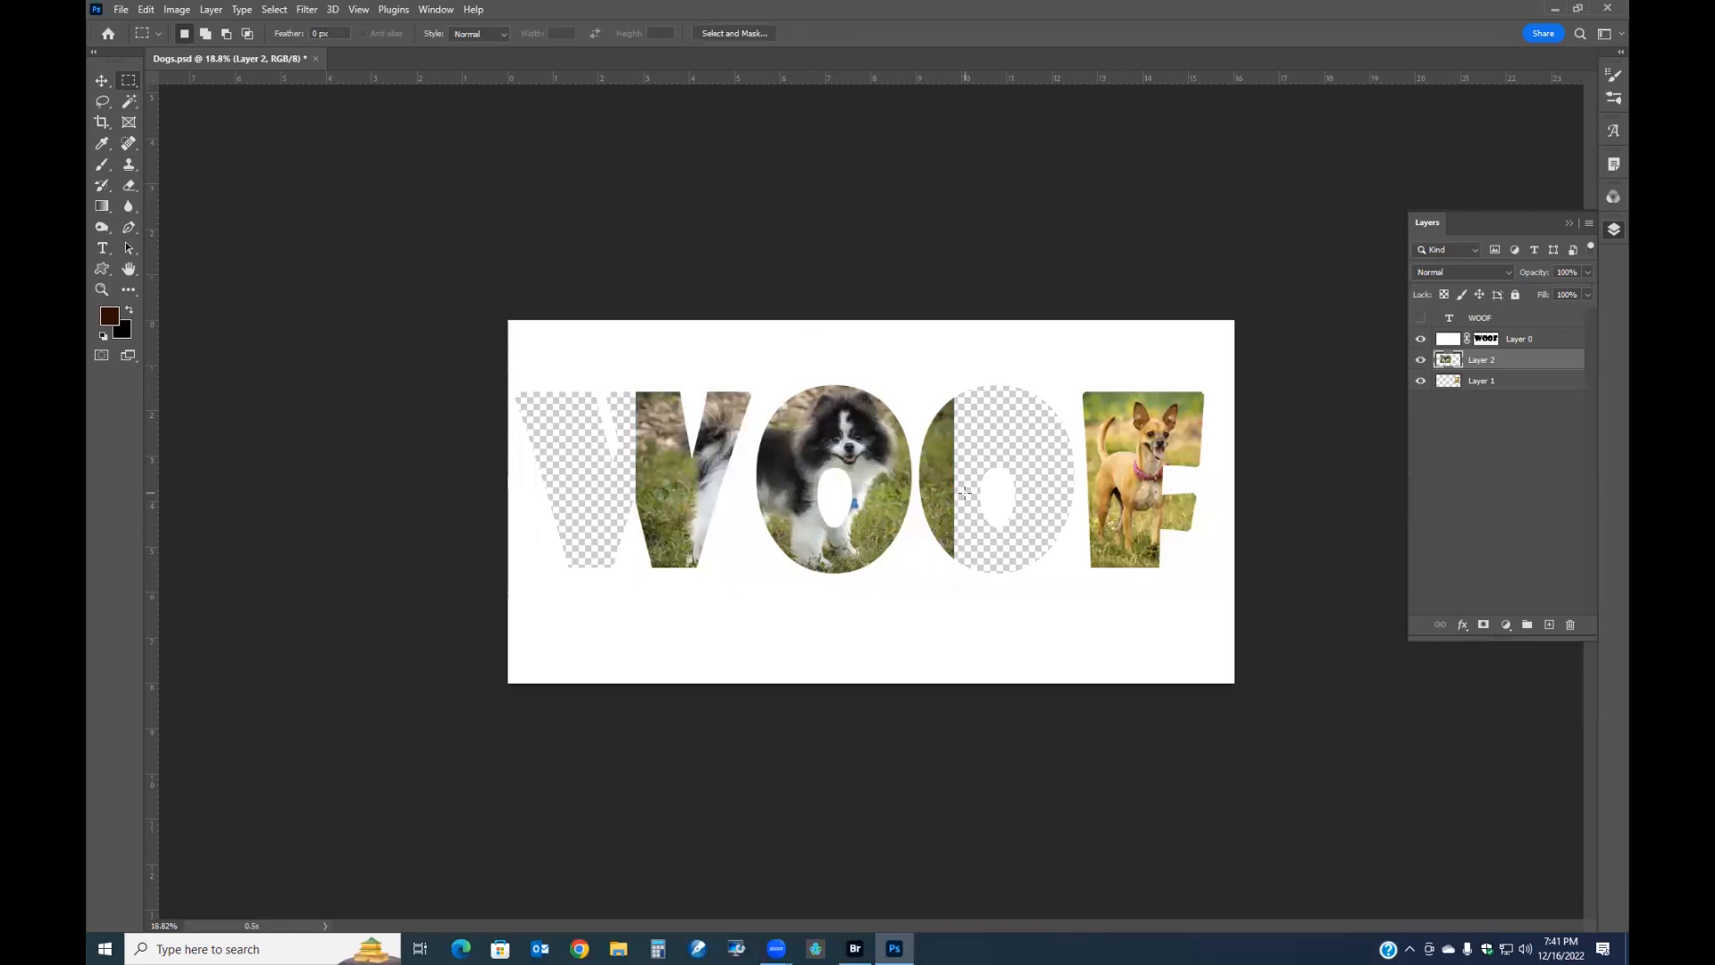
Open _MG_0483.CR2 from Adobe Bridge, copy its Background layer into Dogs.psd, and close the photo without saving
left_click(855, 947)
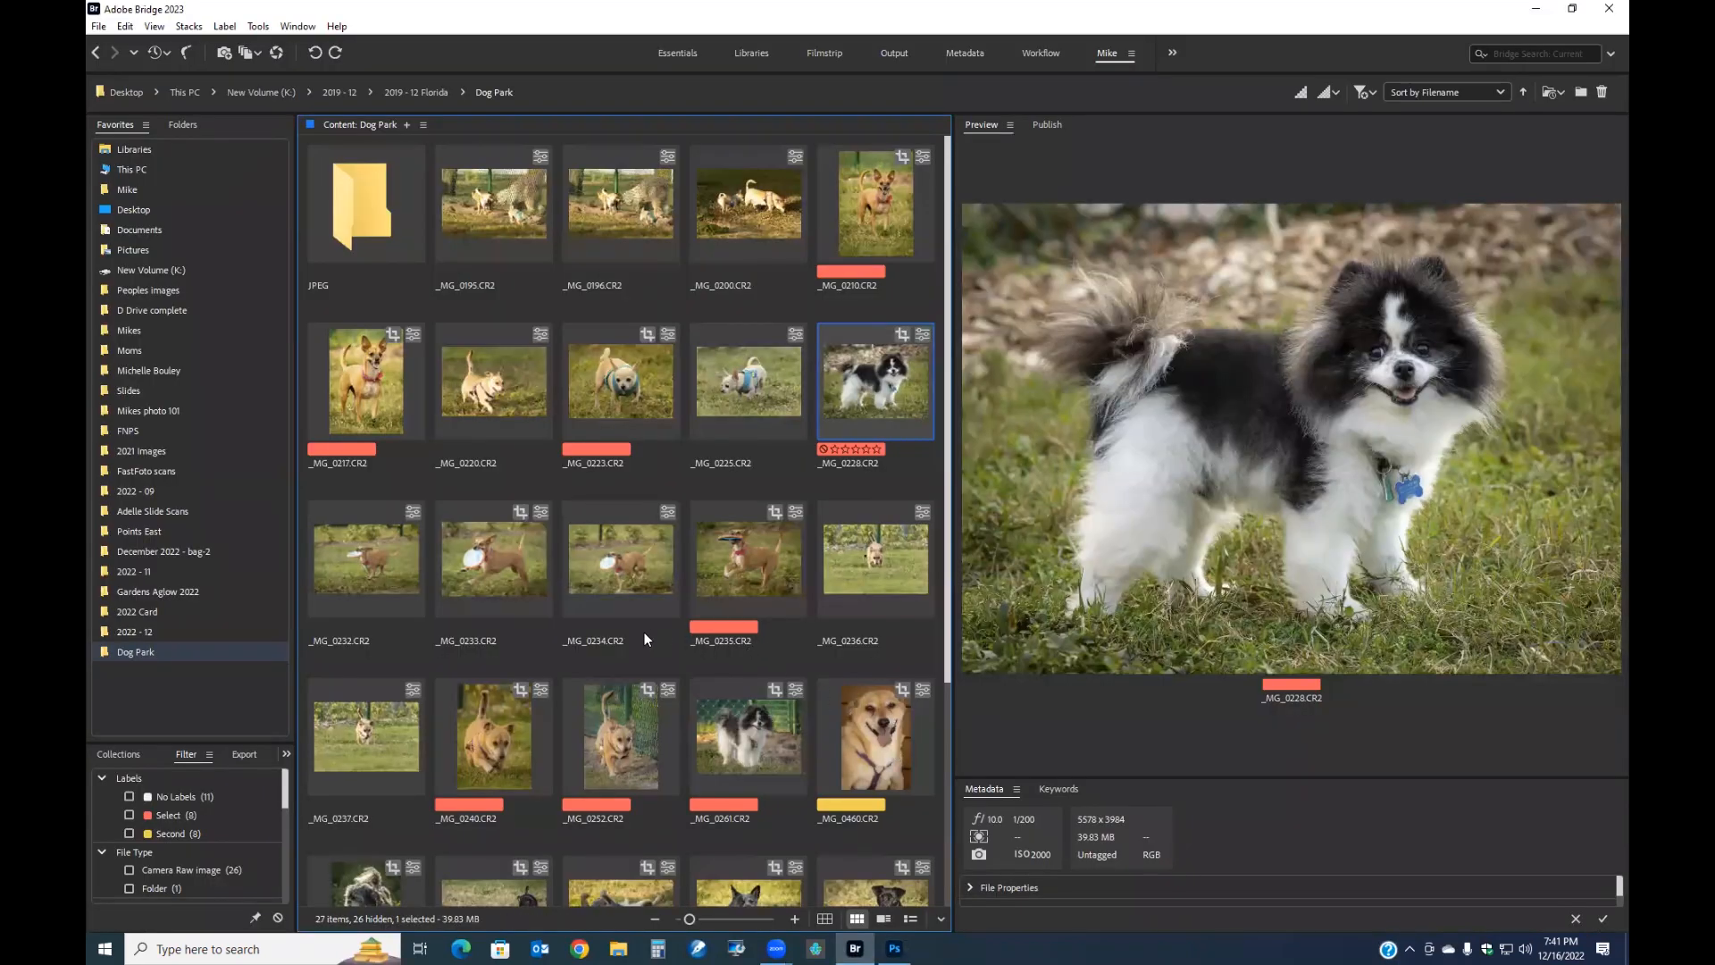
scroll(545, 625, "down", 3)
left_click(495, 763)
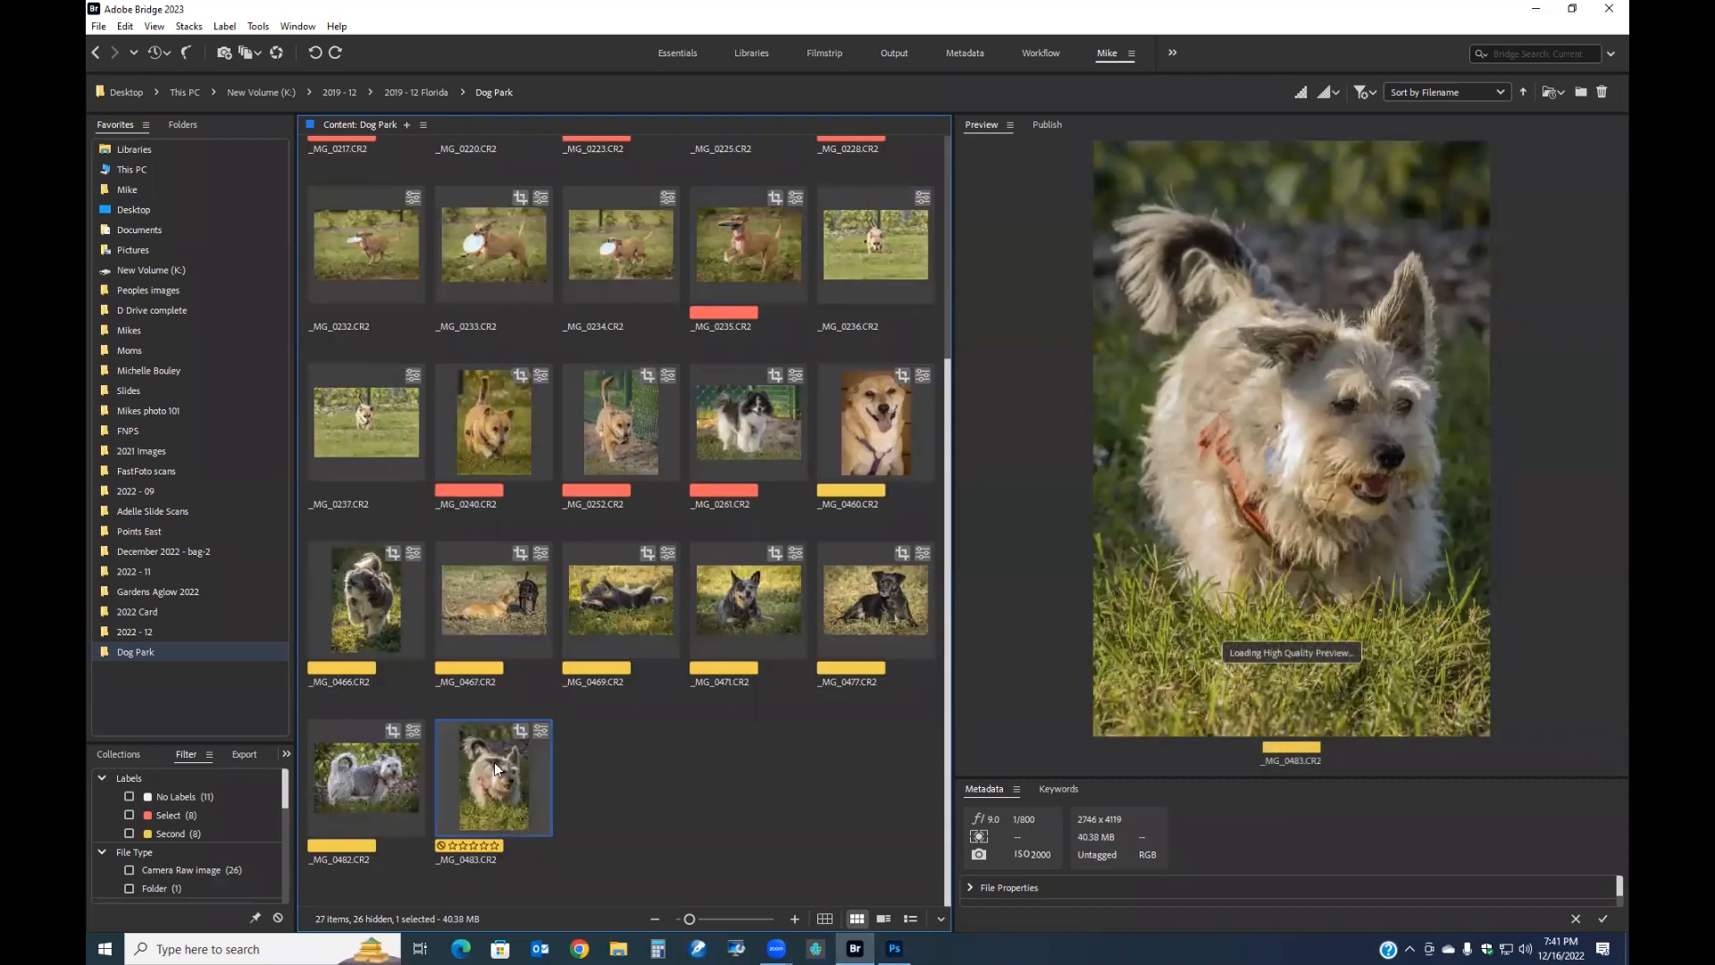
double_click(495, 763)
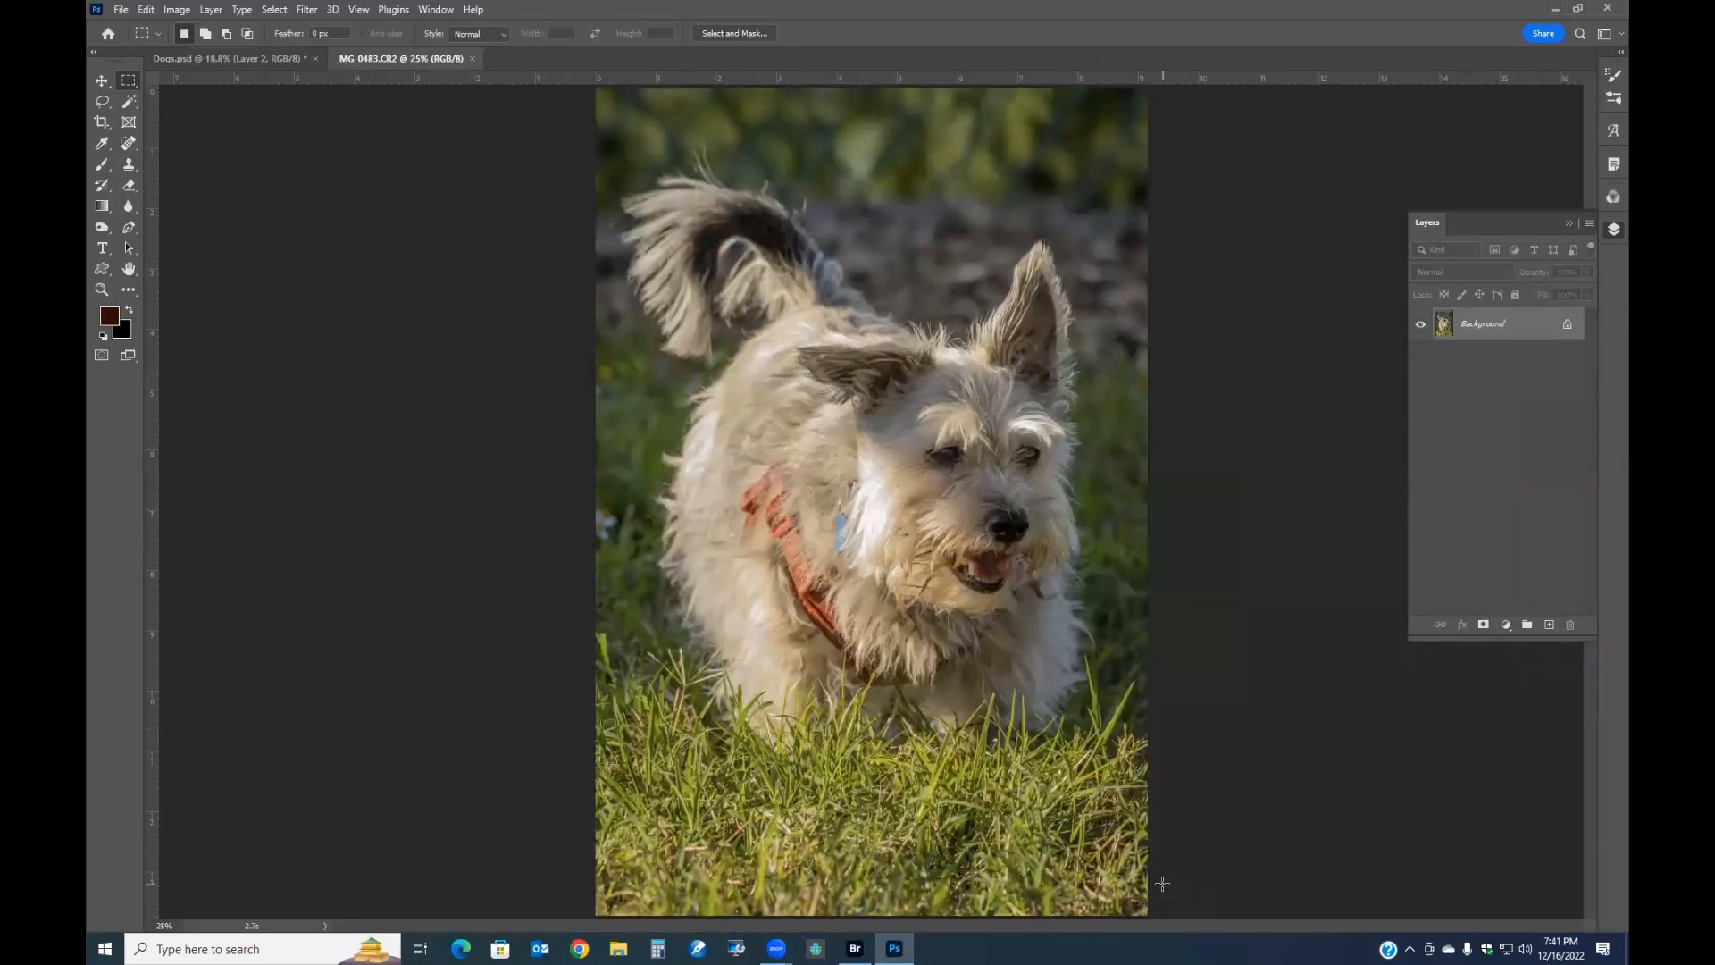
left_click_drag(426, 57, 430, 447)
left_click_drag(1487, 325, 796, 501)
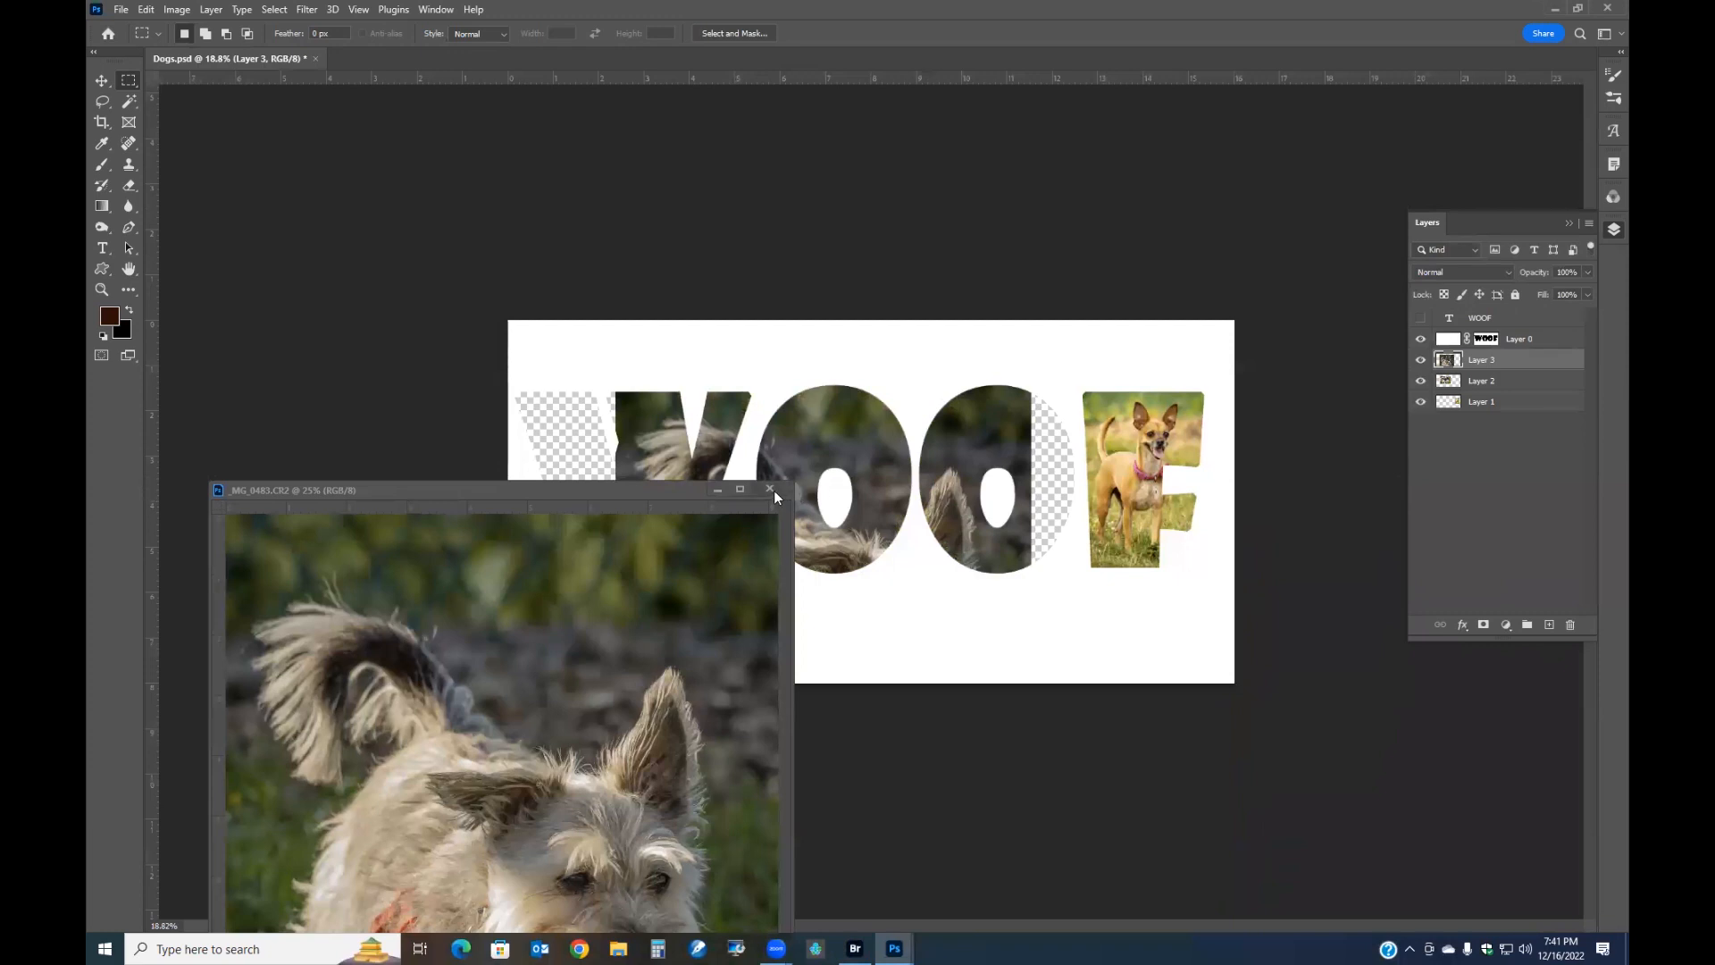
left_click(770, 489)
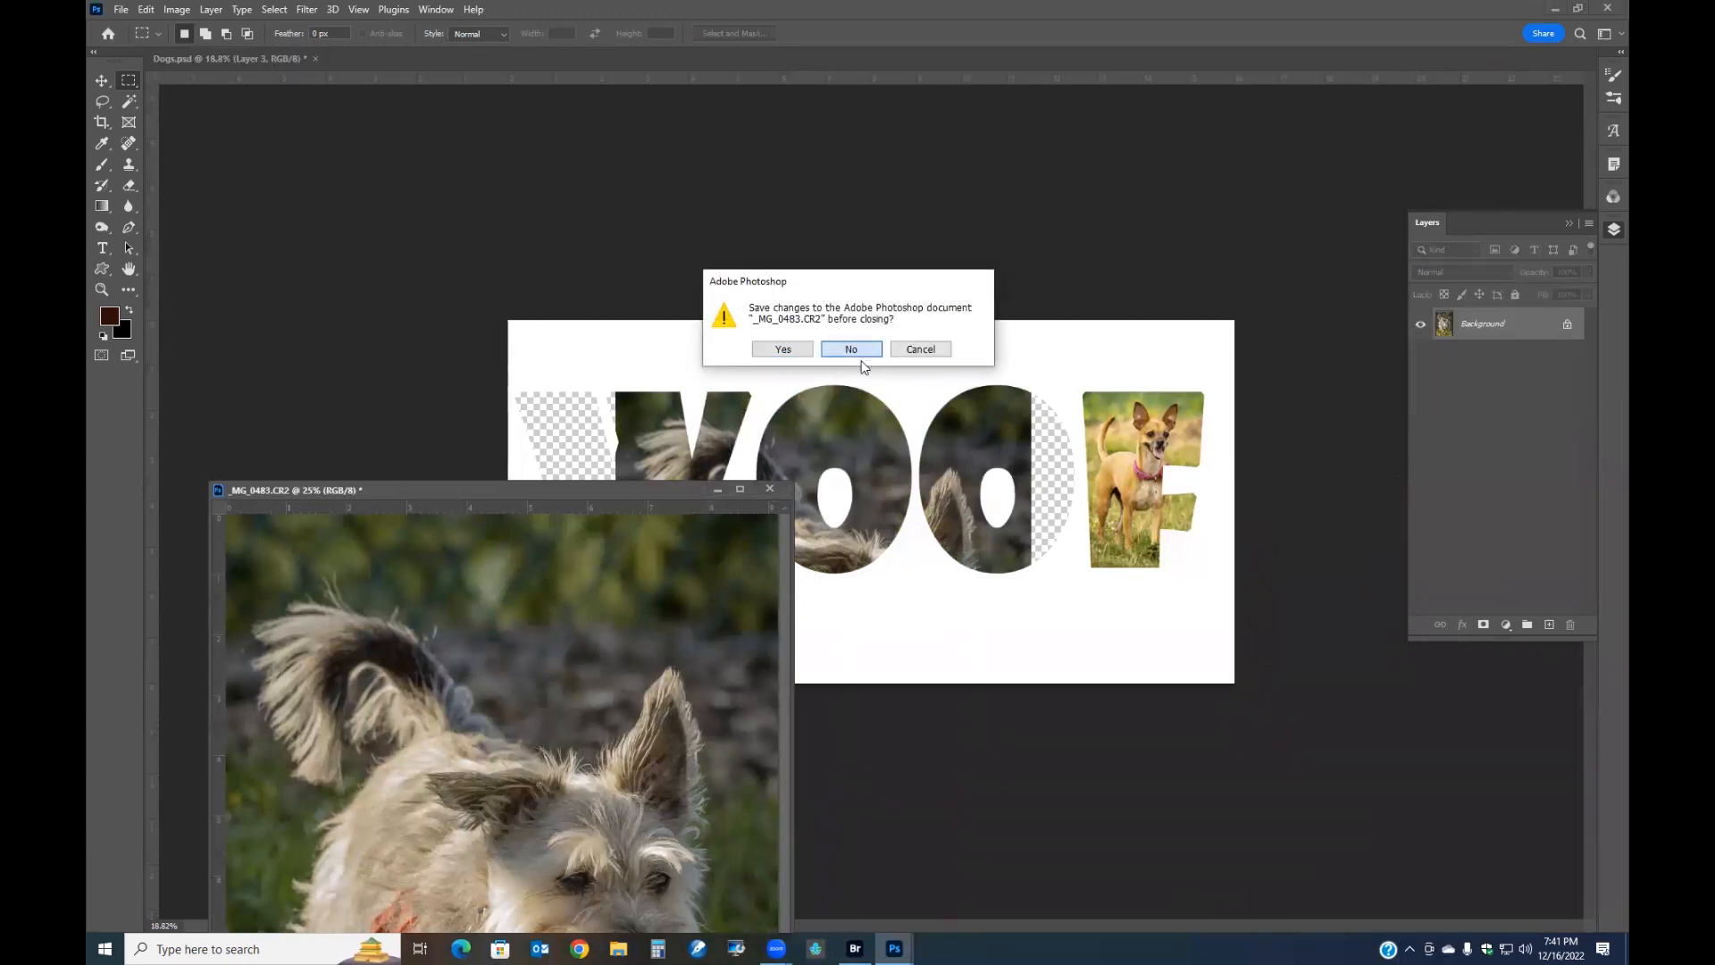
left_click(856, 351)
Scale the shaggy dog layer to about 40% width and 38% height, positioned to fill the second letter O
right_click(979, 452)
left_click(983, 625)
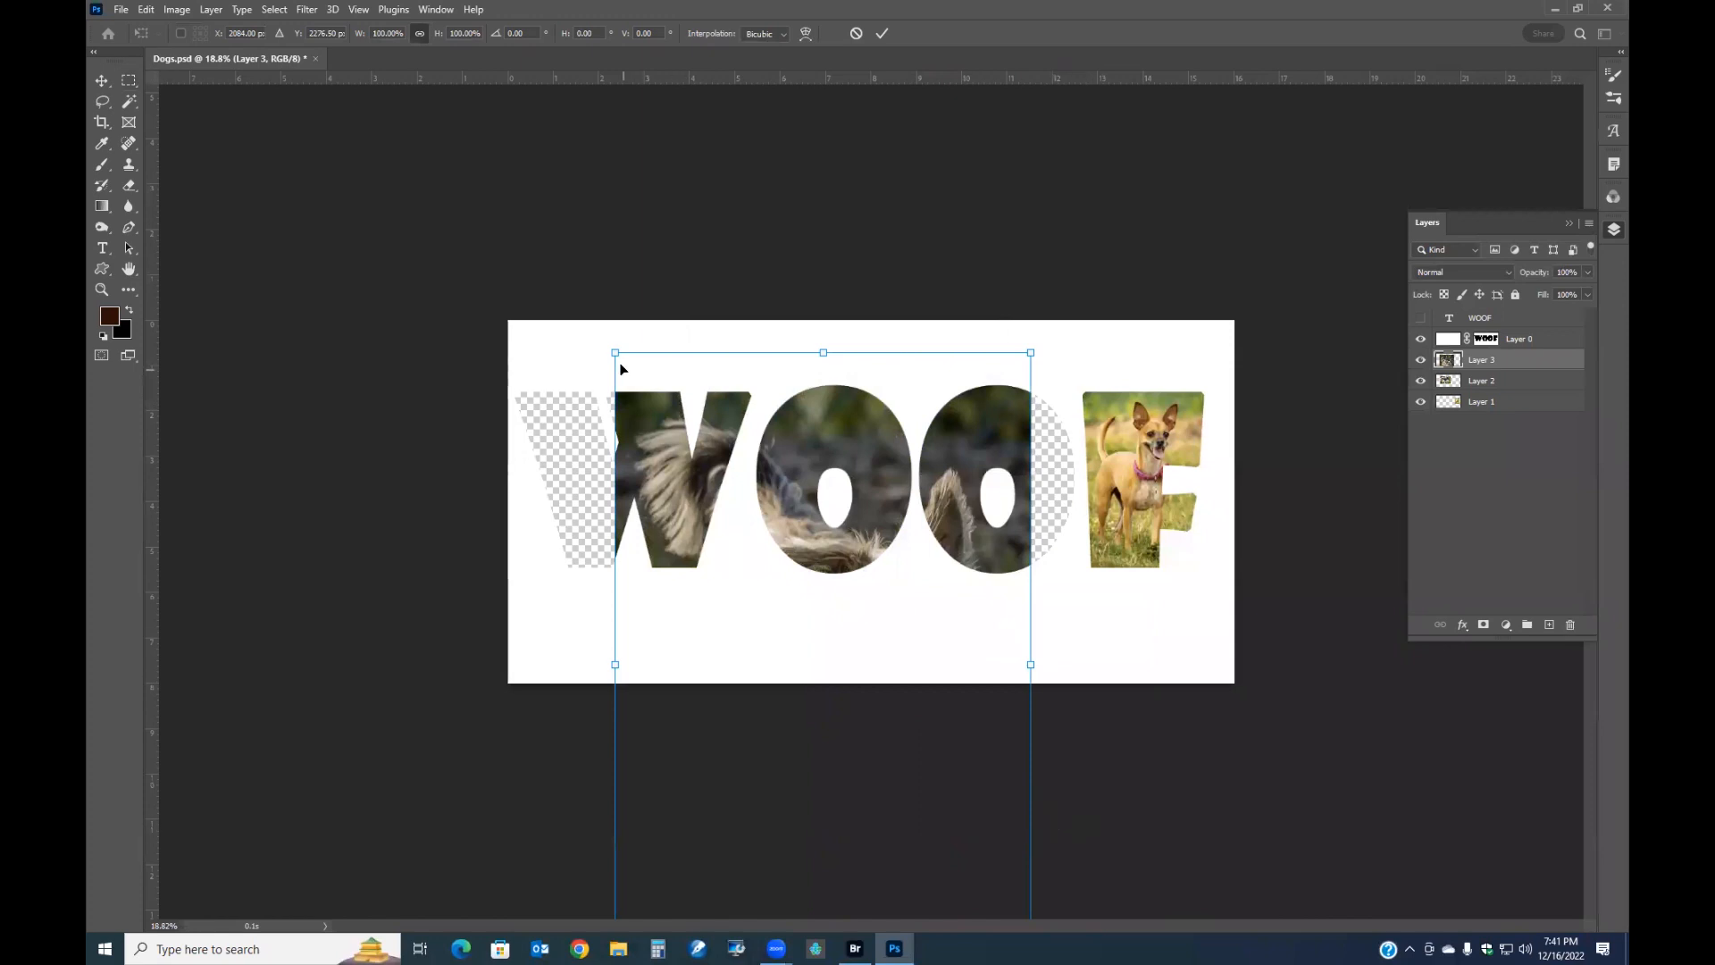
left_click_drag(613, 352, 838, 688)
left_click_drag(948, 779, 1004, 427)
left_click_drag(896, 623, 922, 591)
left_click_drag(1053, 548, 1053, 554)
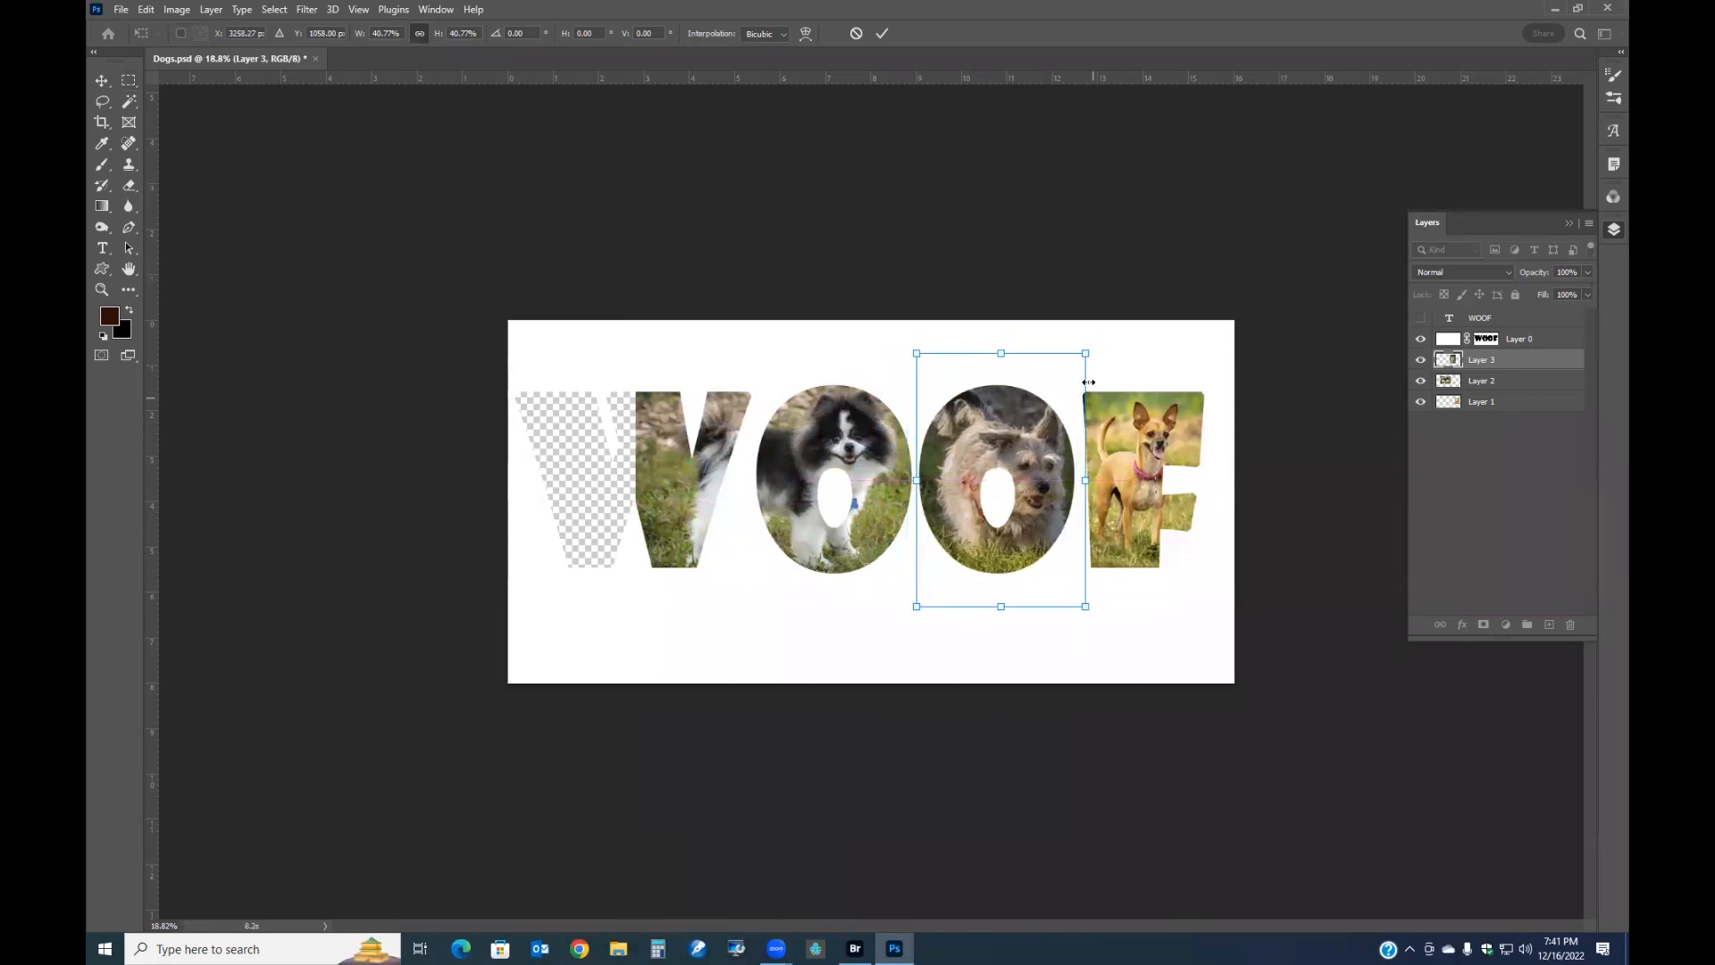
left_click_drag(1085, 353, 1075, 367)
left_click_drag(1030, 434, 1033, 460)
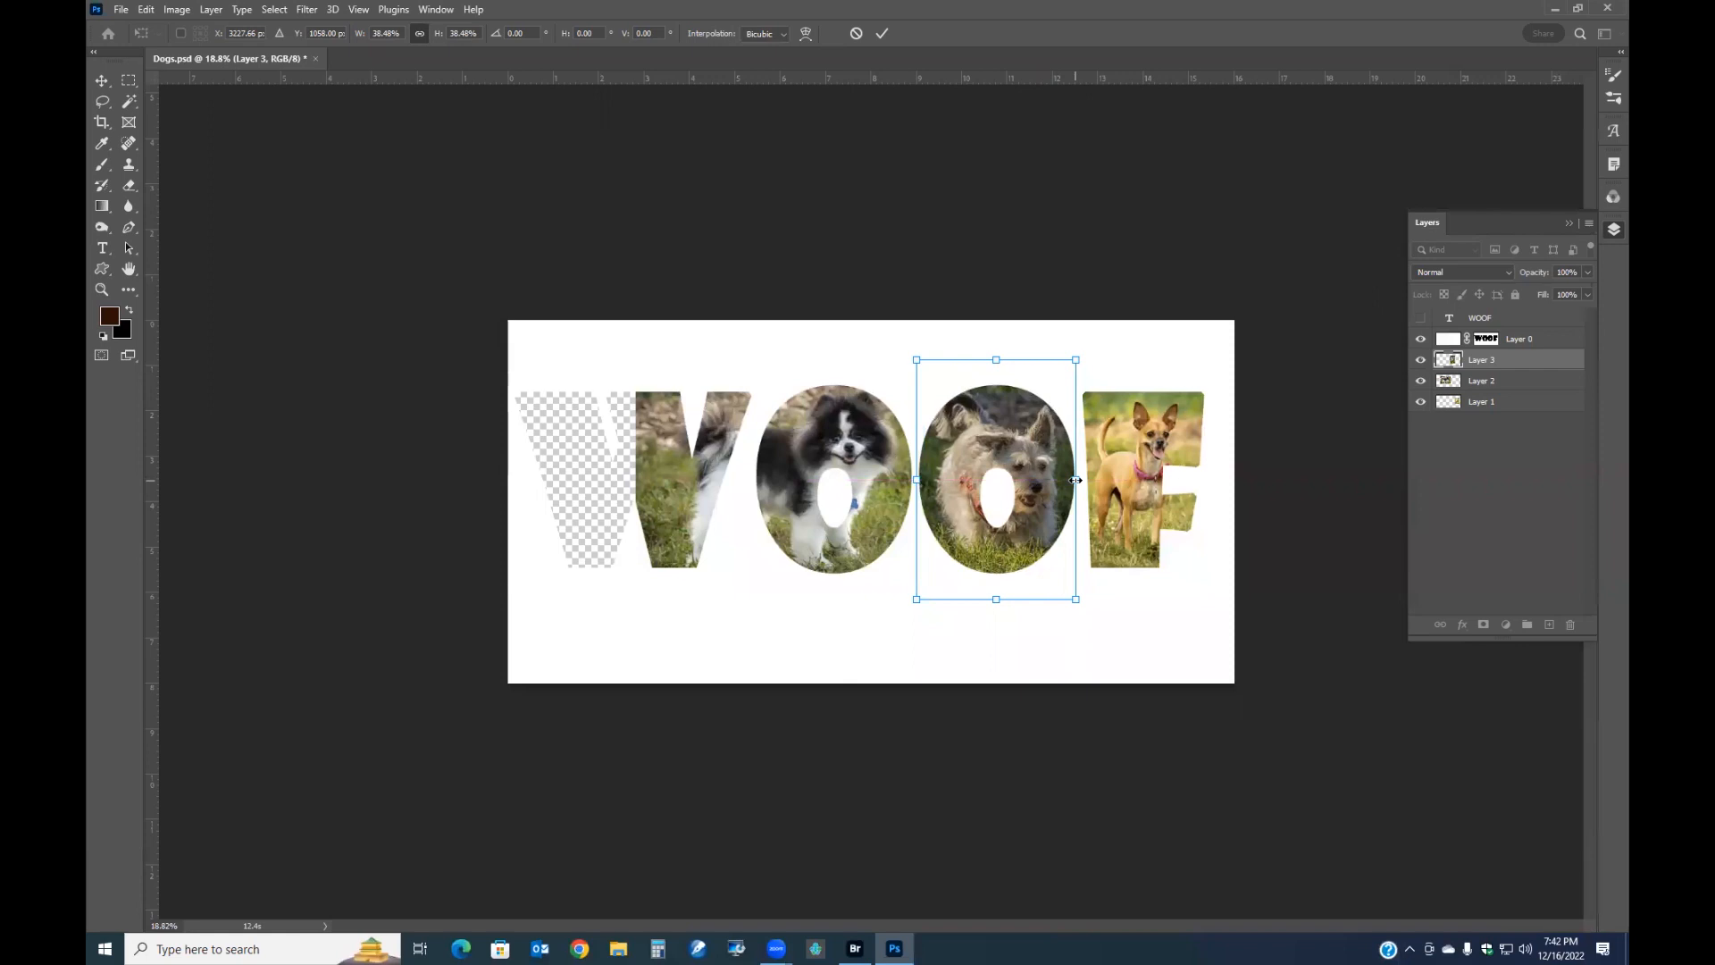
left_click_drag(1075, 480, 1082, 480)
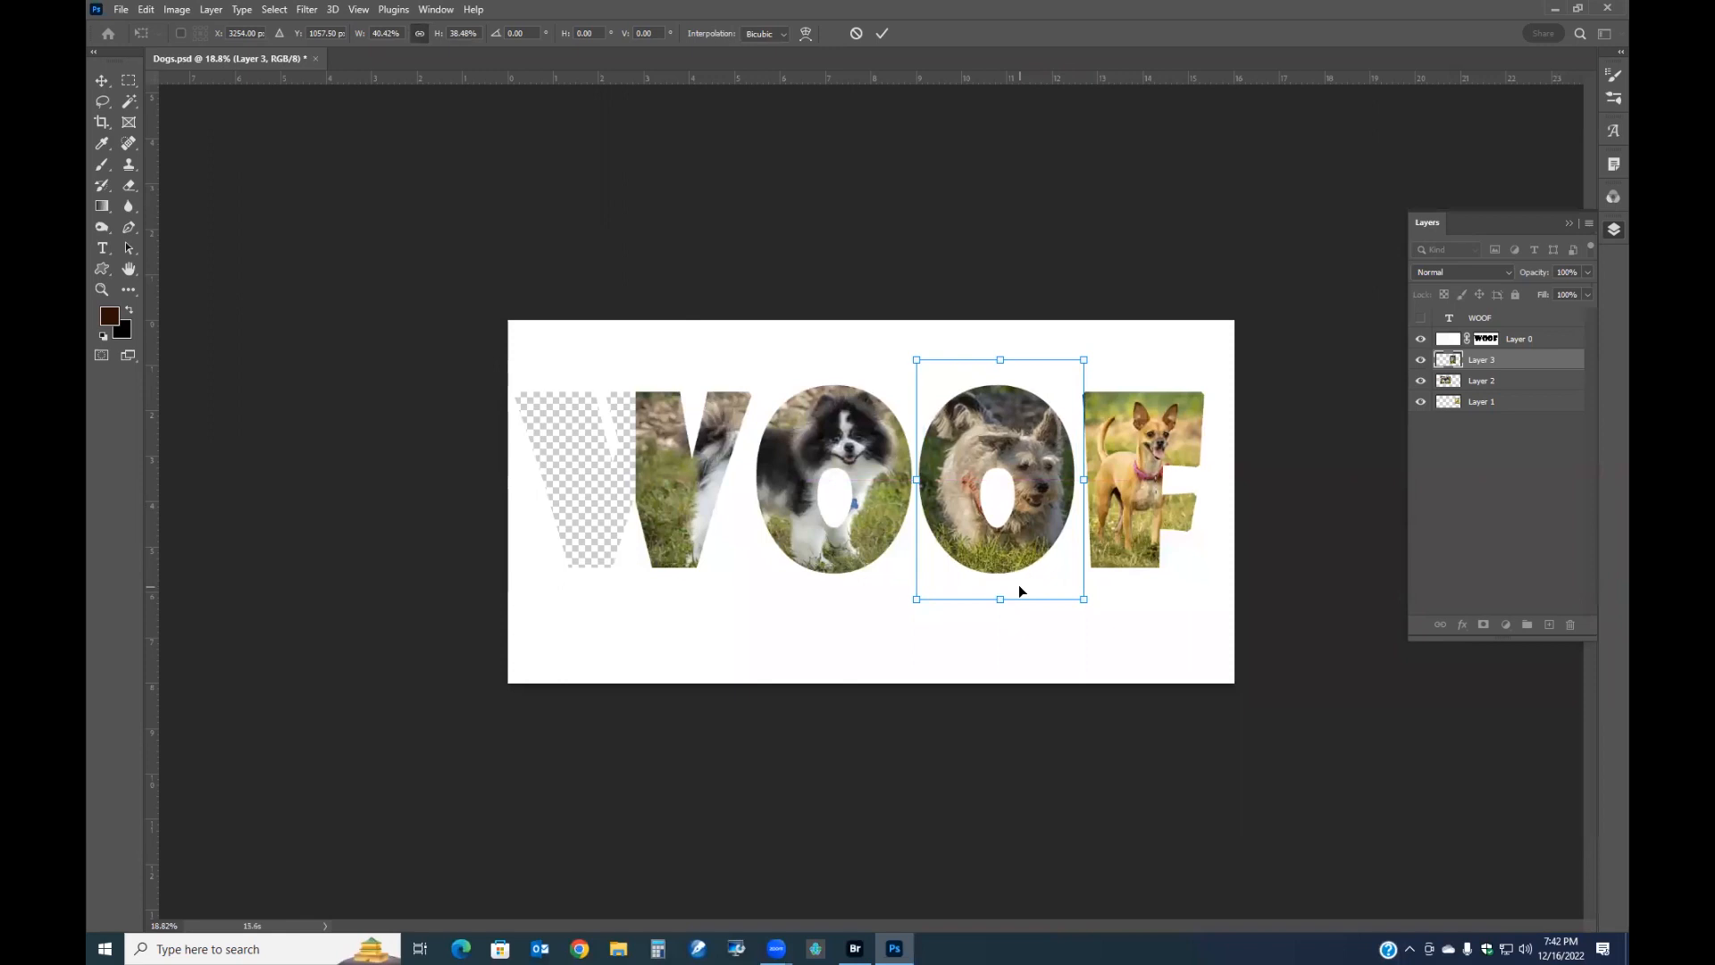
left_click(882, 33)
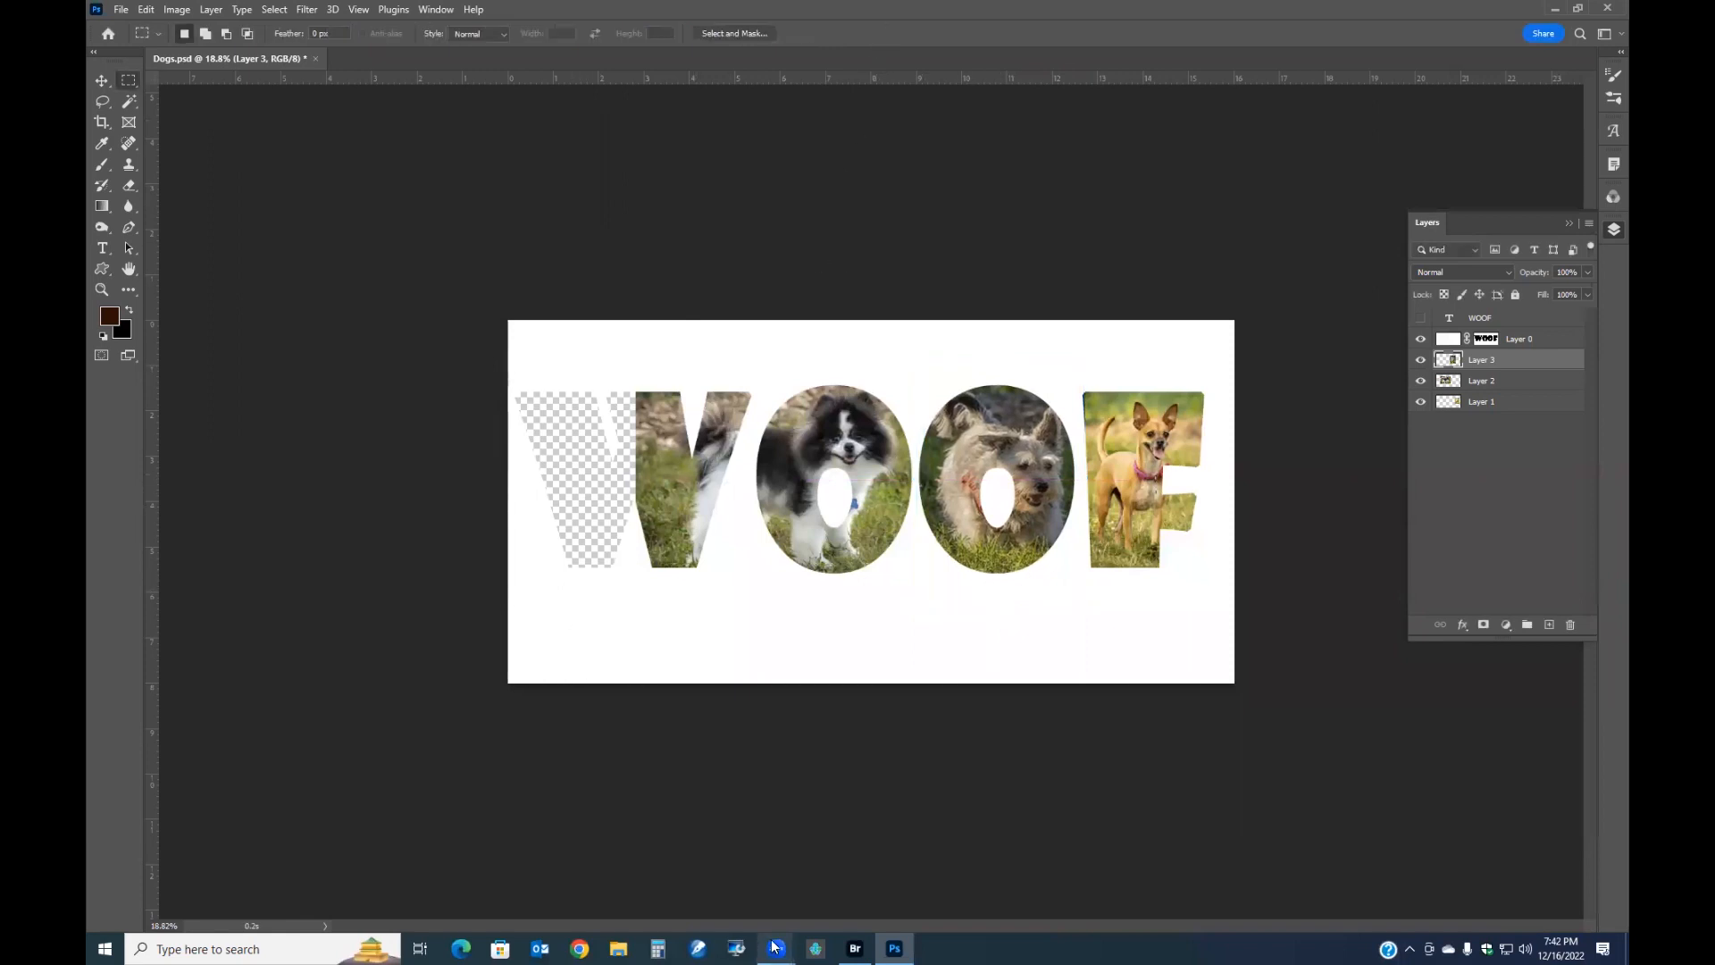
Choose _MG_0471.CR2 in Adobe Bridge, open it in Photoshop, and copy its Background layer into Dogs.psd
left_click(853, 947)
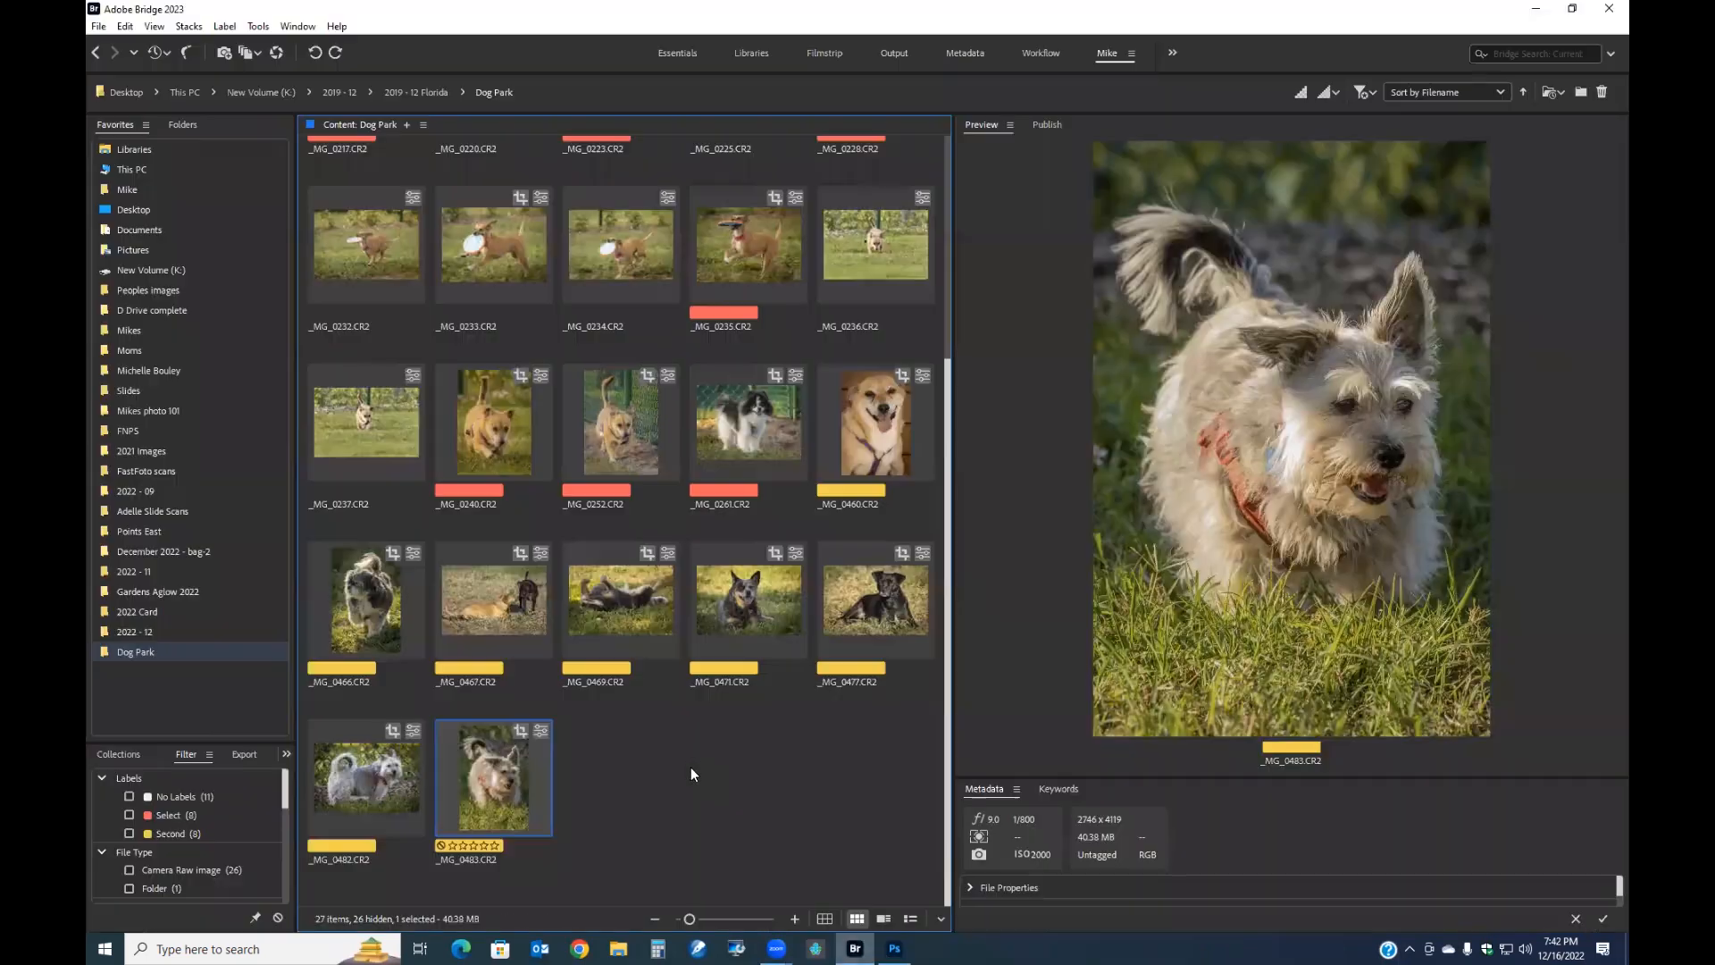
left_click(877, 596)
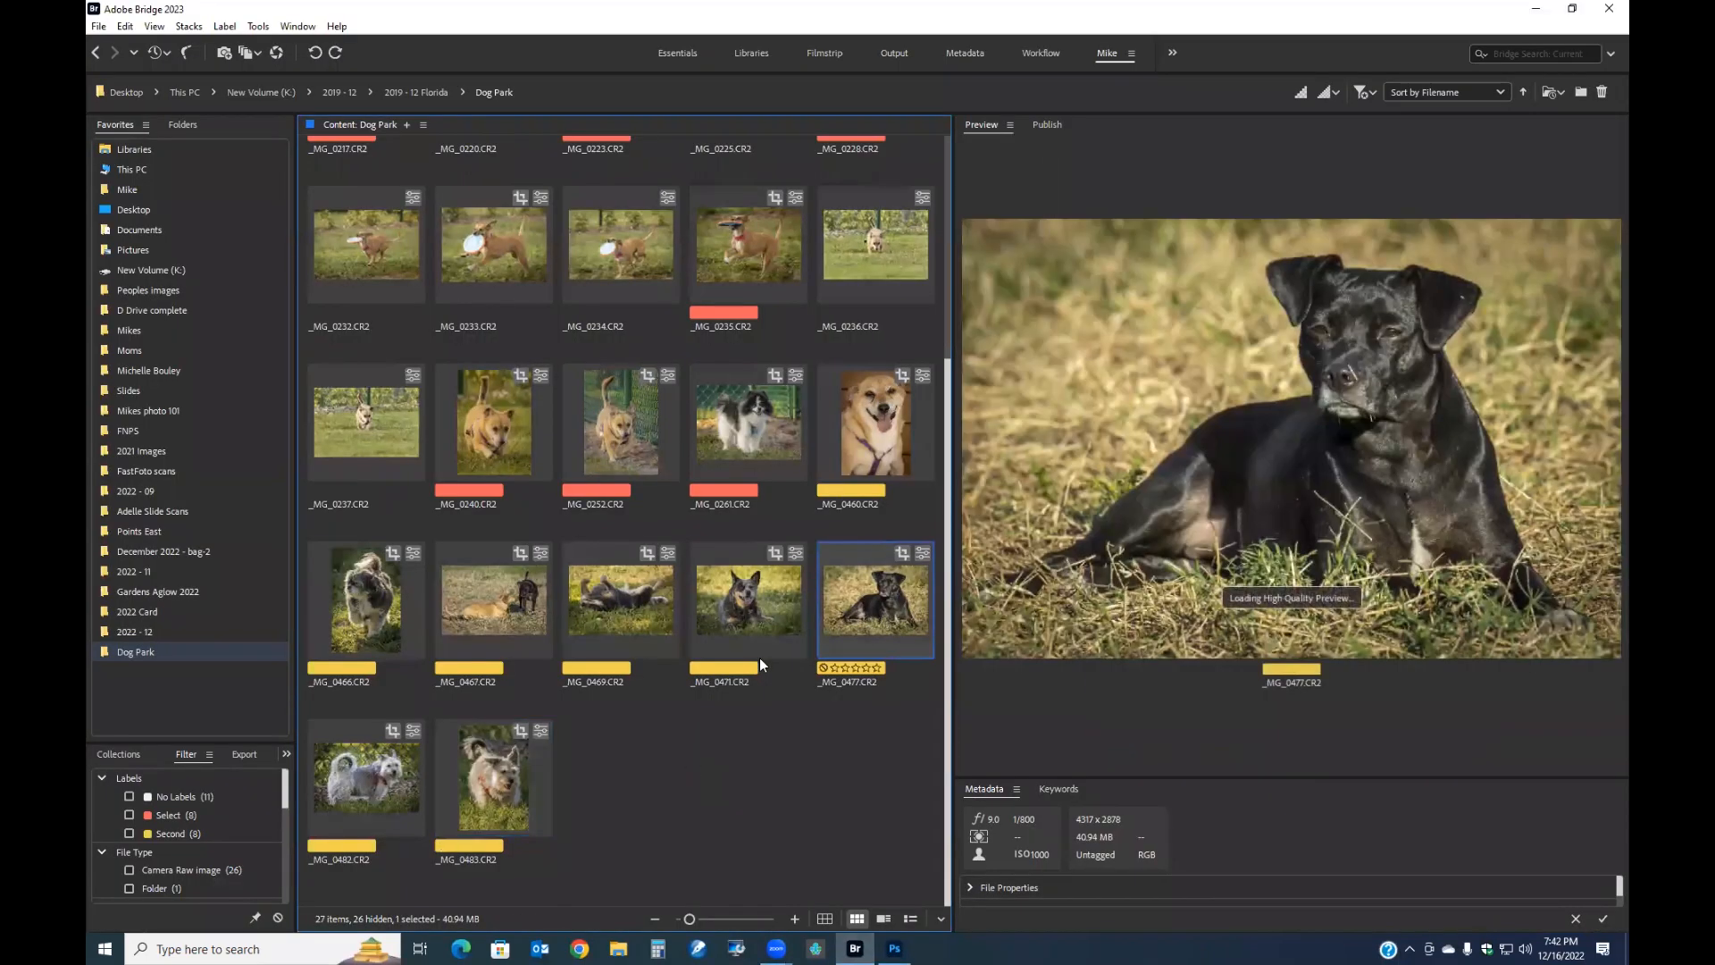
left_click(736, 581)
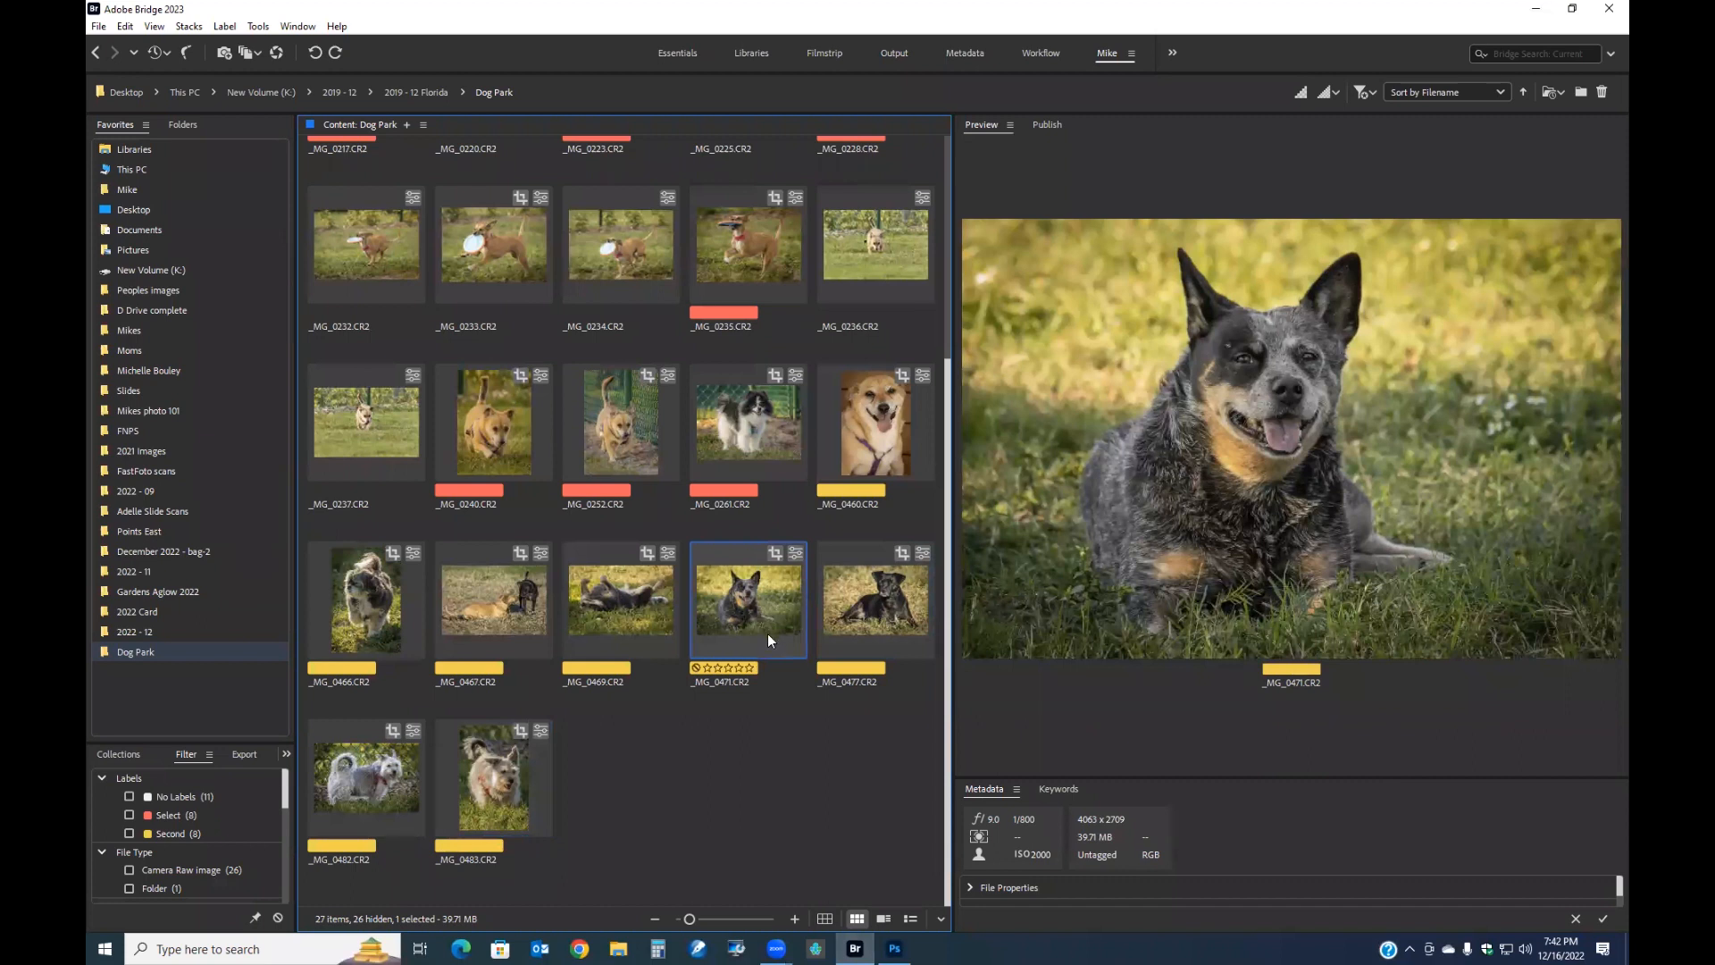
double_click(768, 635)
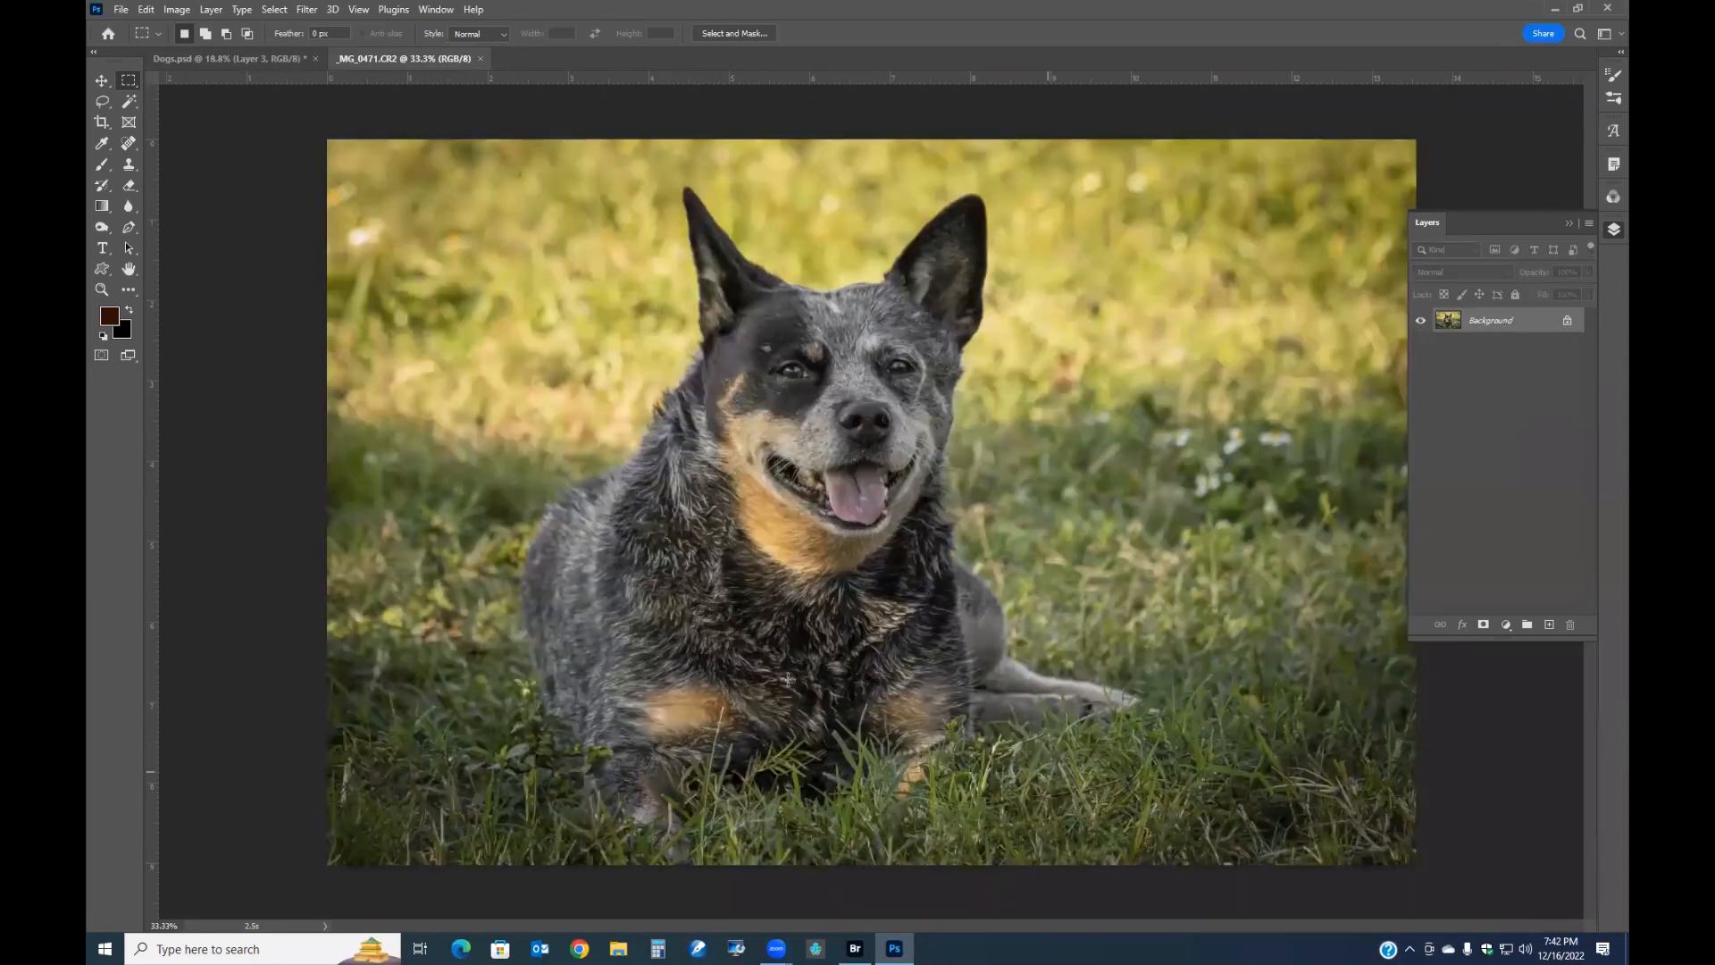
left_click_drag(396, 59, 327, 316)
left_click_drag(1231, 329, 1076, 881)
left_click_drag(1506, 323, 831, 476)
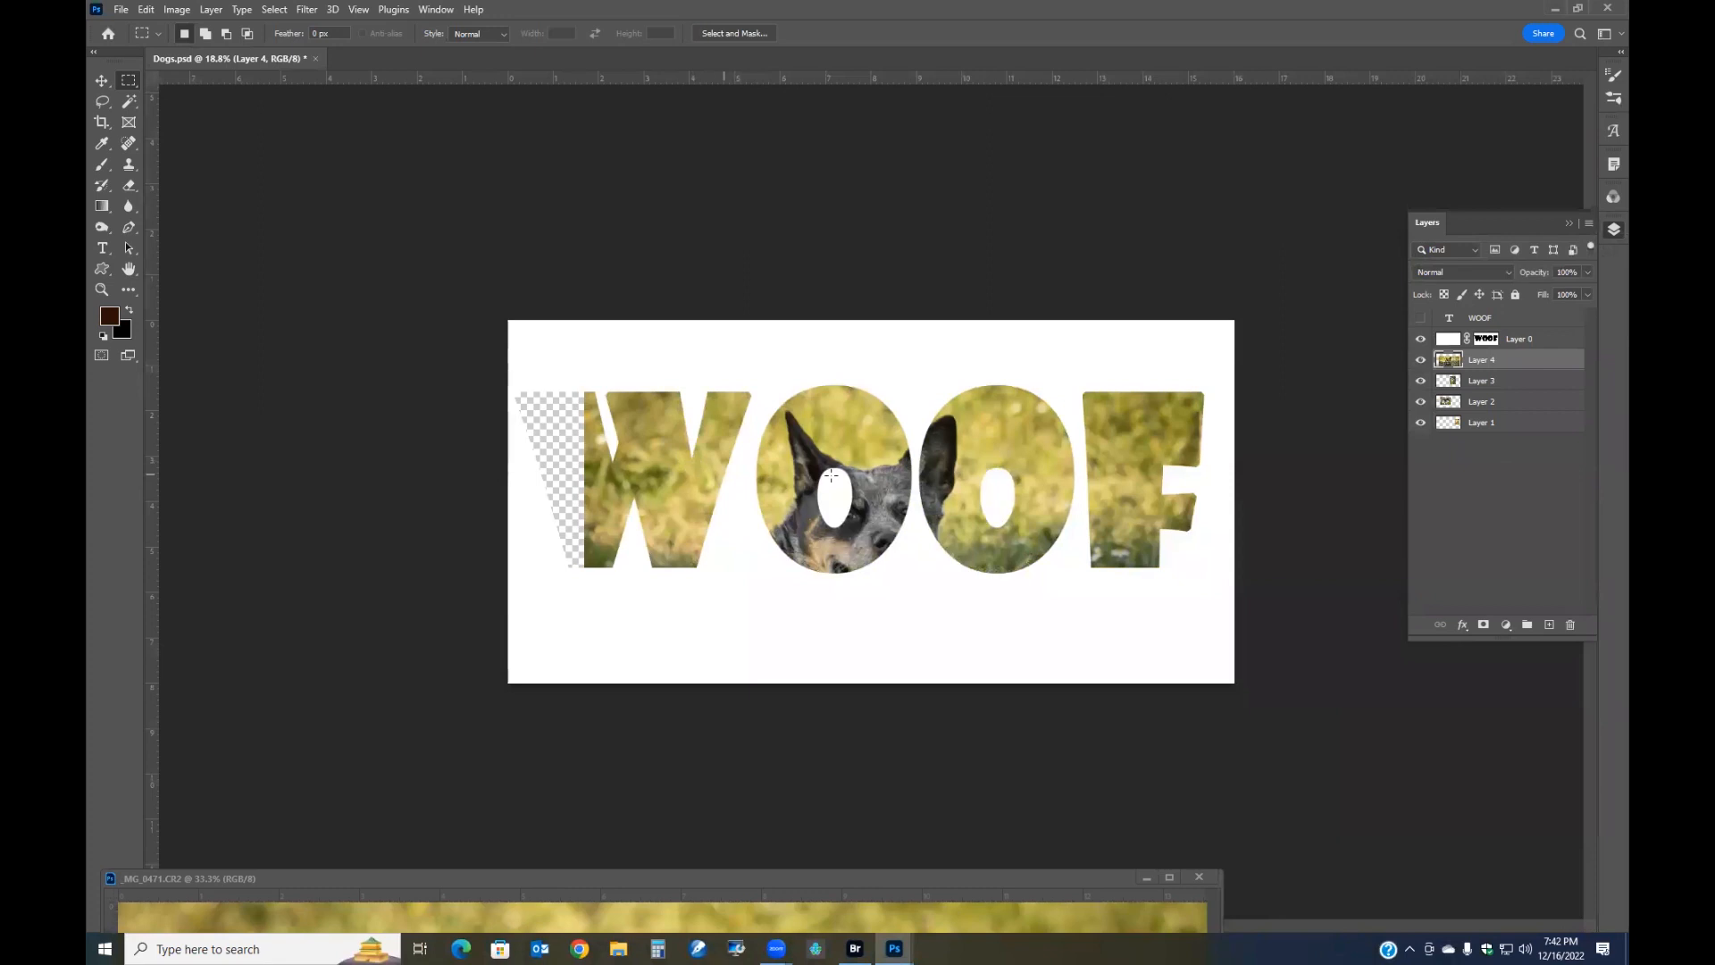
Scale down the cattle dog layer and position it so the dog sits in the middle of the letter W
right_click(795, 473)
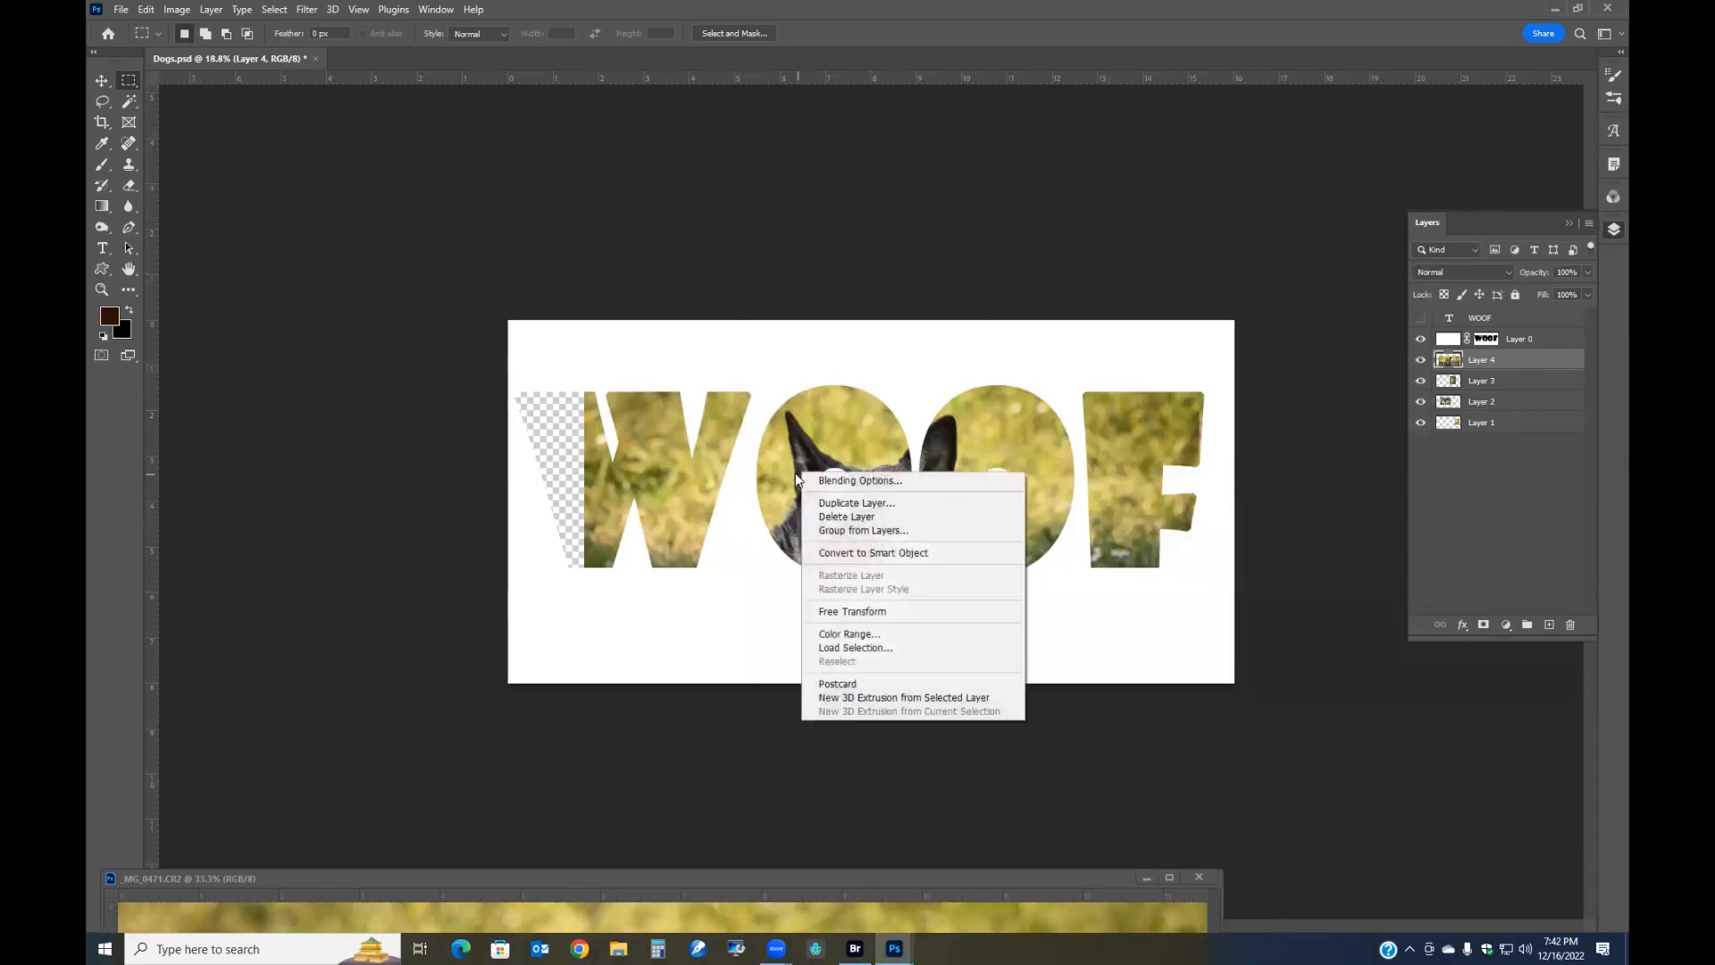
left_click(858, 615)
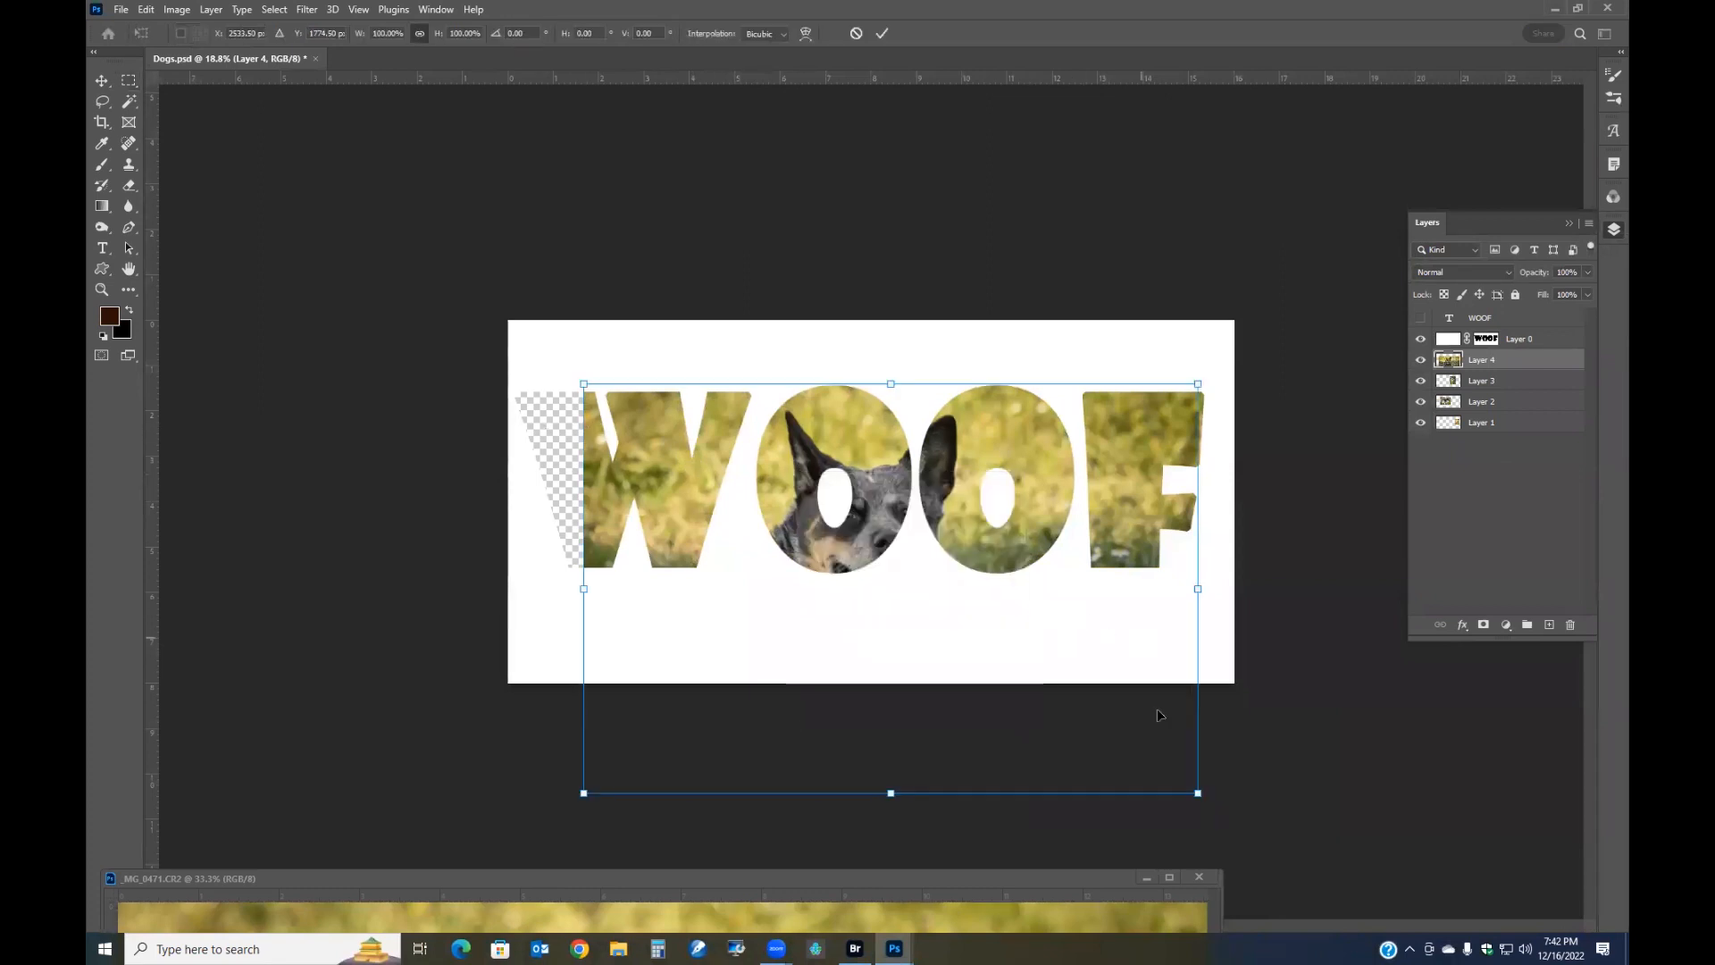
left_click_drag(1197, 792, 775, 559)
left_click_drag(698, 493, 710, 505)
left_click(882, 34)
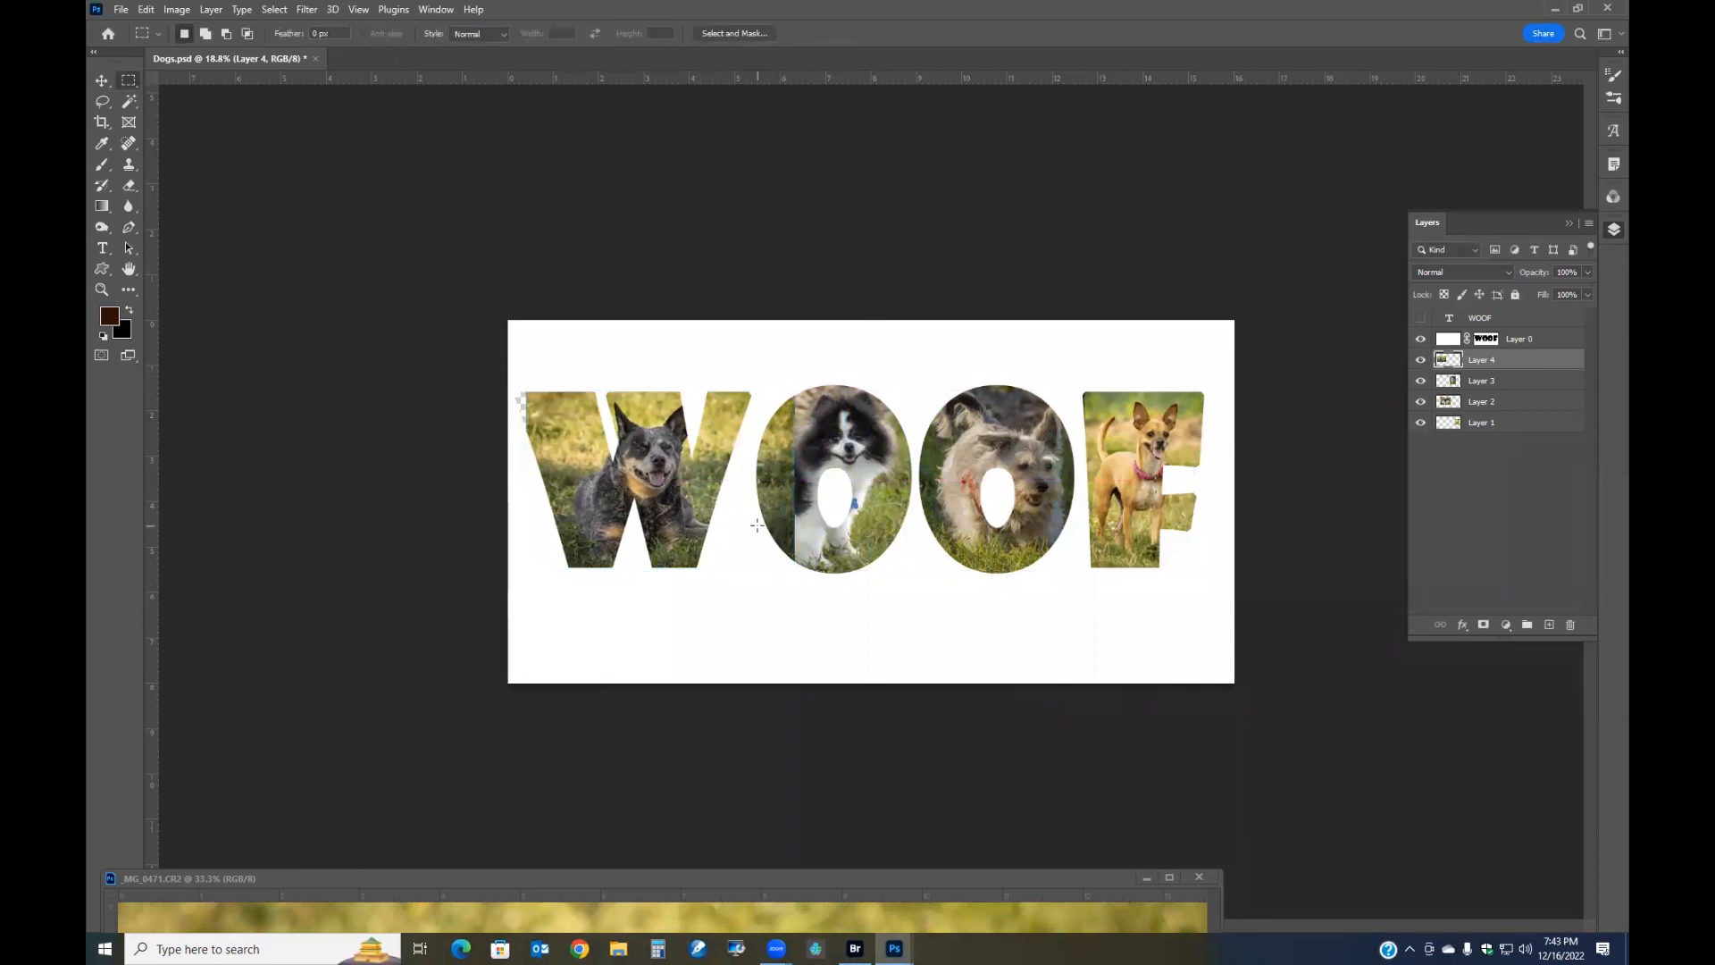
Erase the part of the cattle dog layer that overlaps the first letter O, using an enlarged Eraser brush
left_click(126, 185)
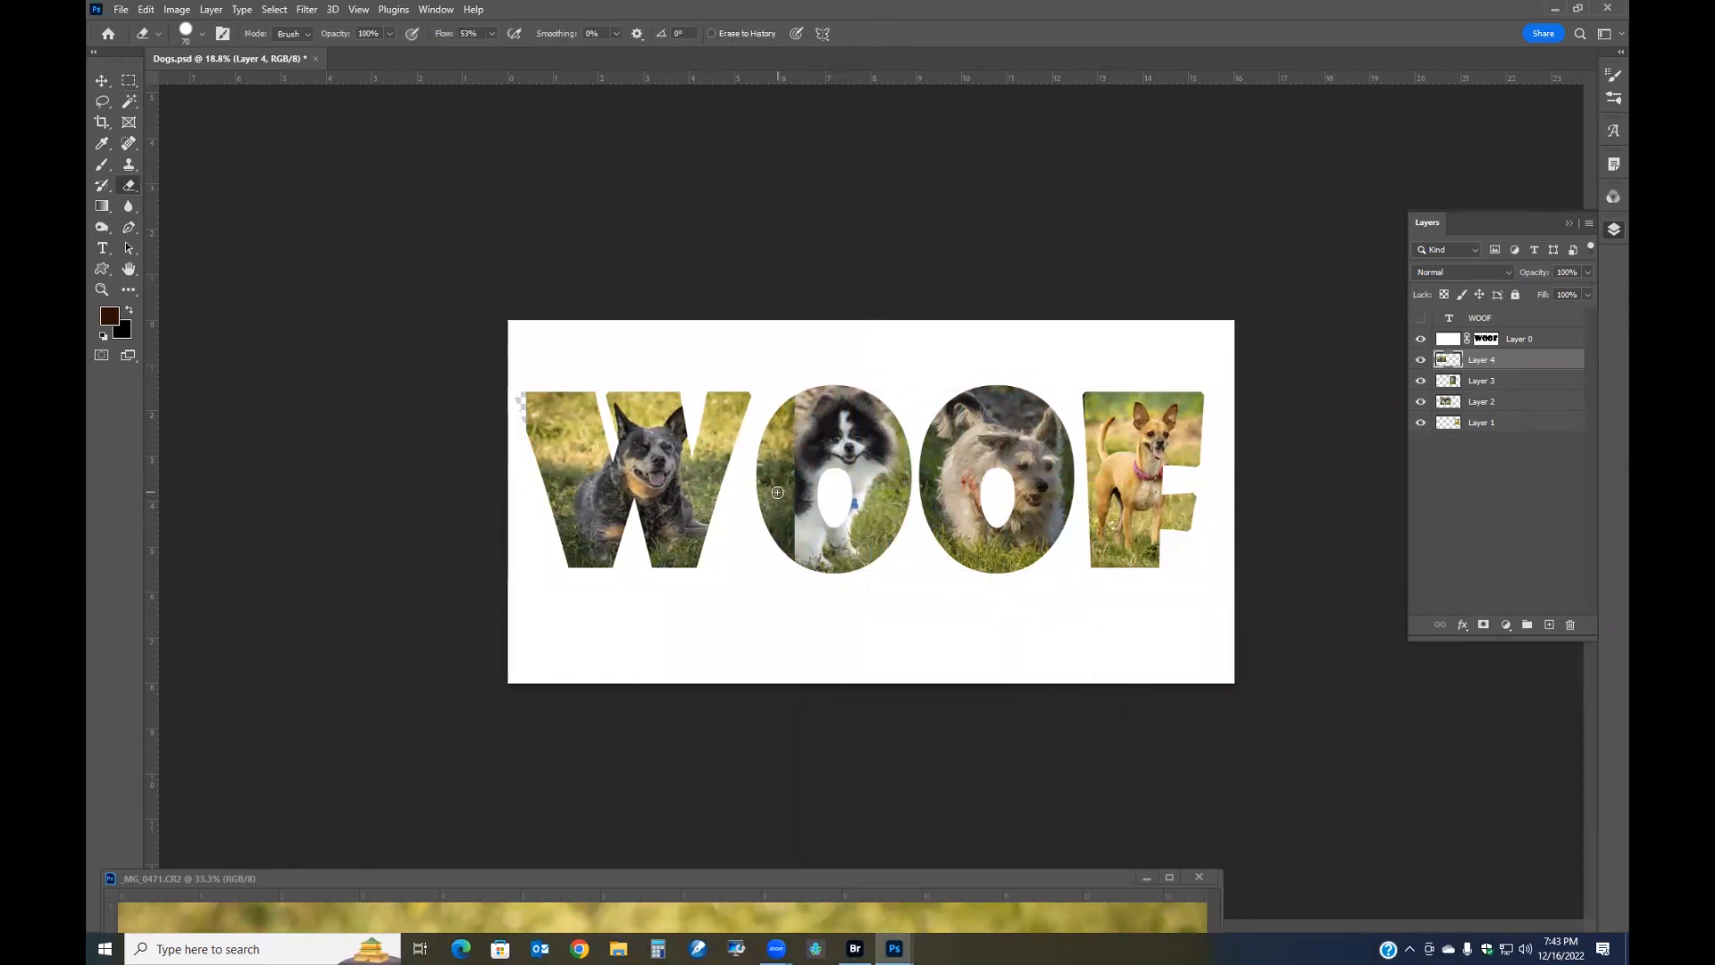
key("bracketright")
key("bracketright")
key("bracketright")
key("bracketright")
key("bracketright")
key("bracketright")
key("bracketright")
key("bracketright")
mouse_move(790, 404)
left_mouse_down()
mouse_move(786, 559)
mouse_move(768, 458)
mouse_move(808, 391)
mouse_move(772, 443)
left_mouse_up()
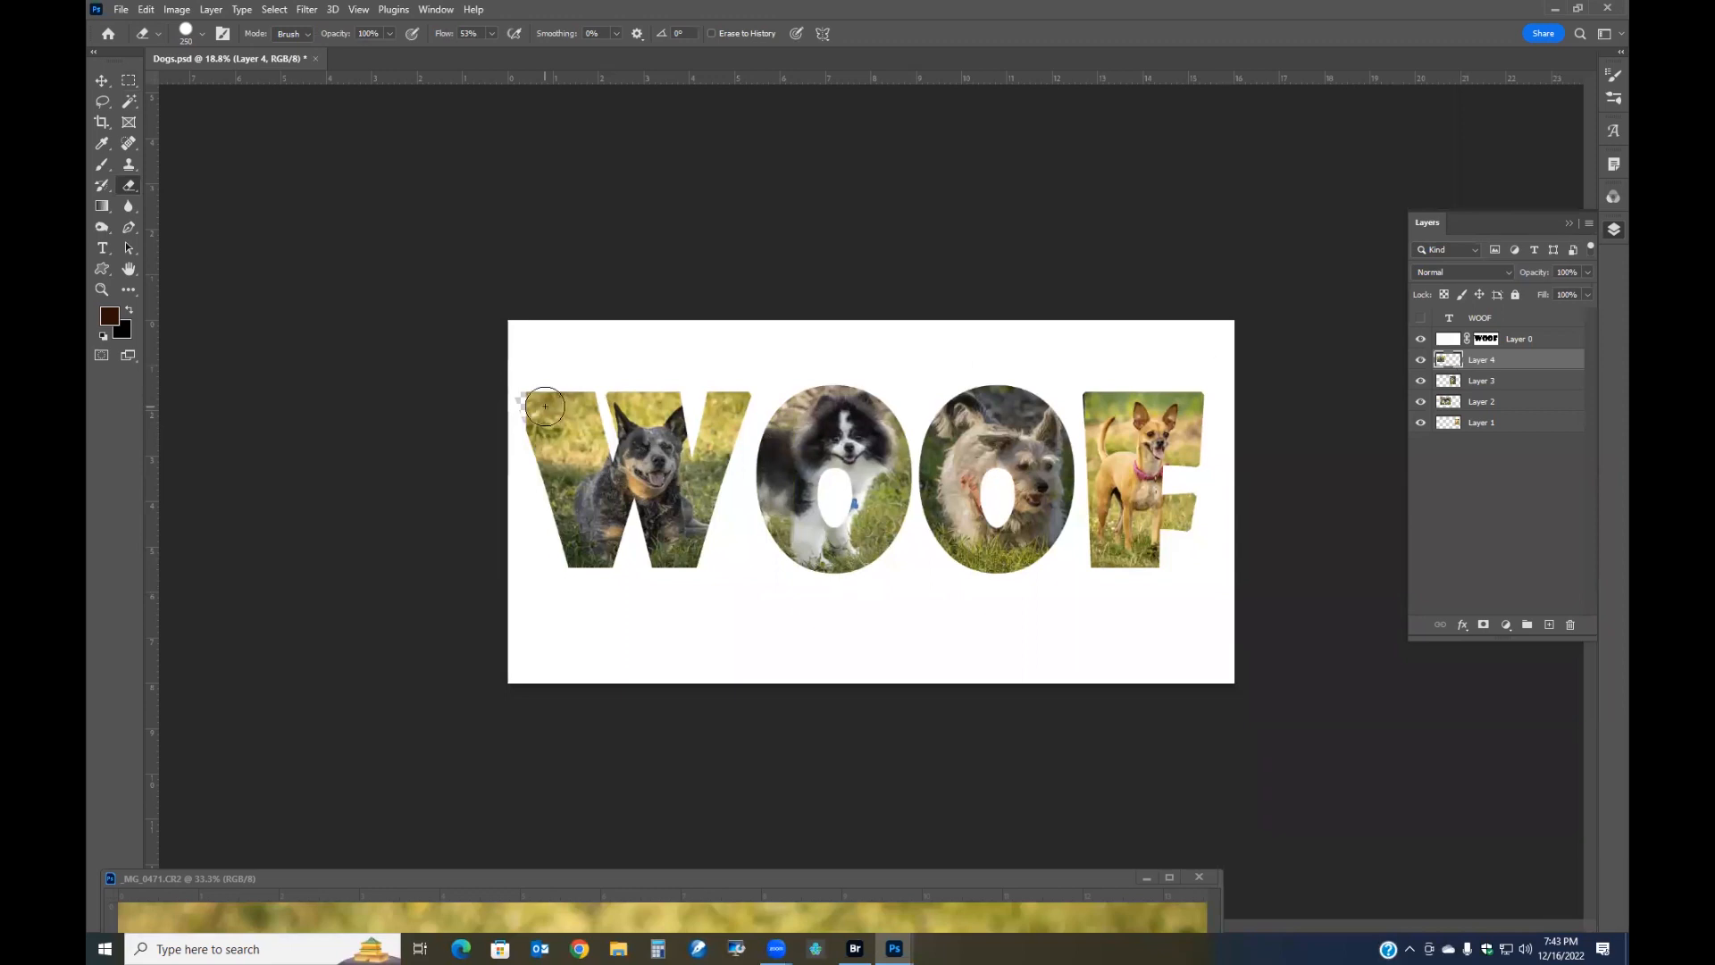
Free-transform the cattle dog layer to about 94% width and 105% height over the letter W
left_click(129, 79)
right_click(562, 459)
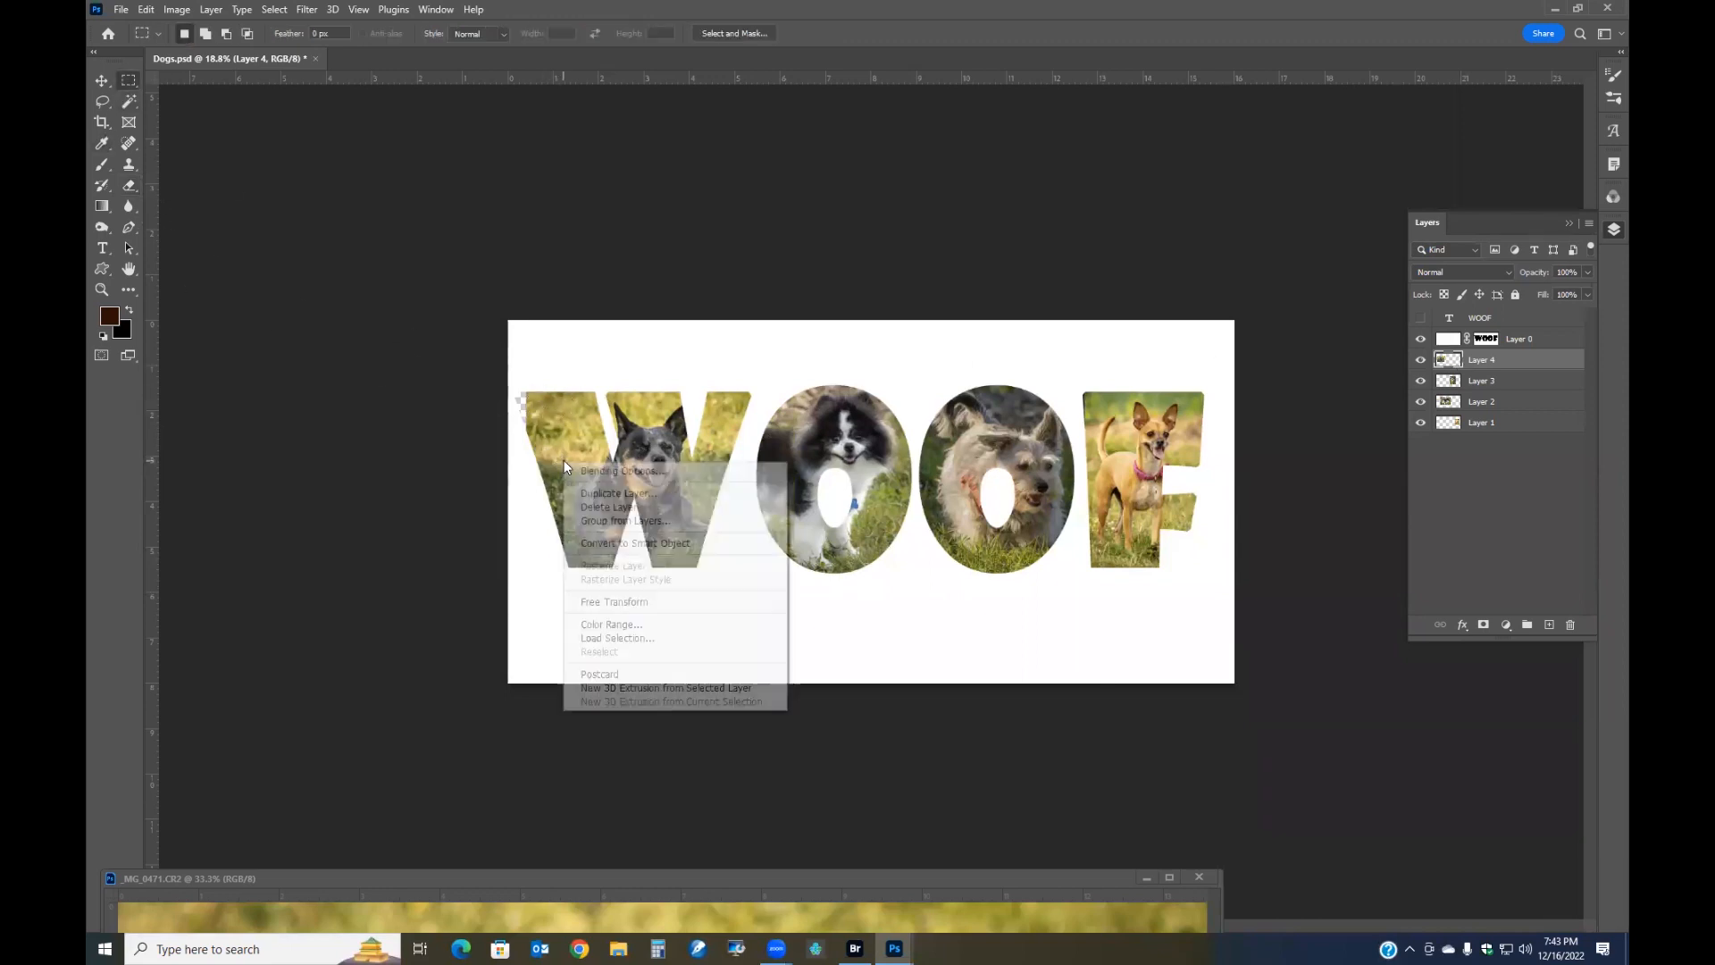
left_click(601, 602)
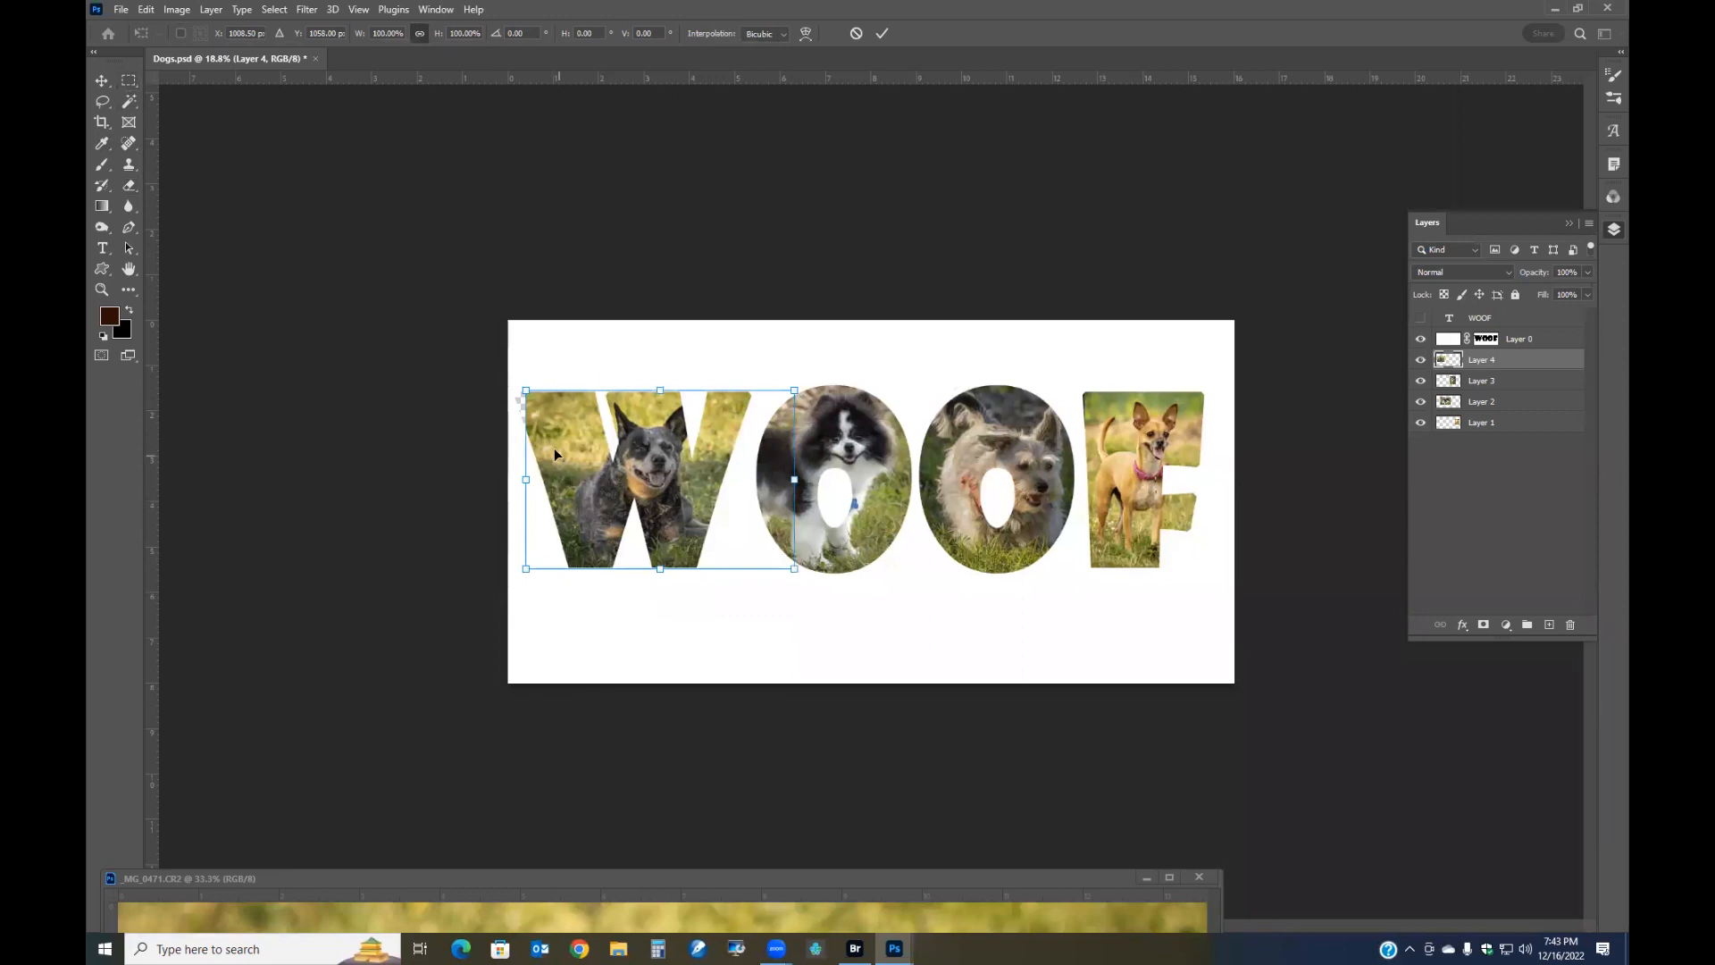
left_click_drag(523, 392, 513, 382)
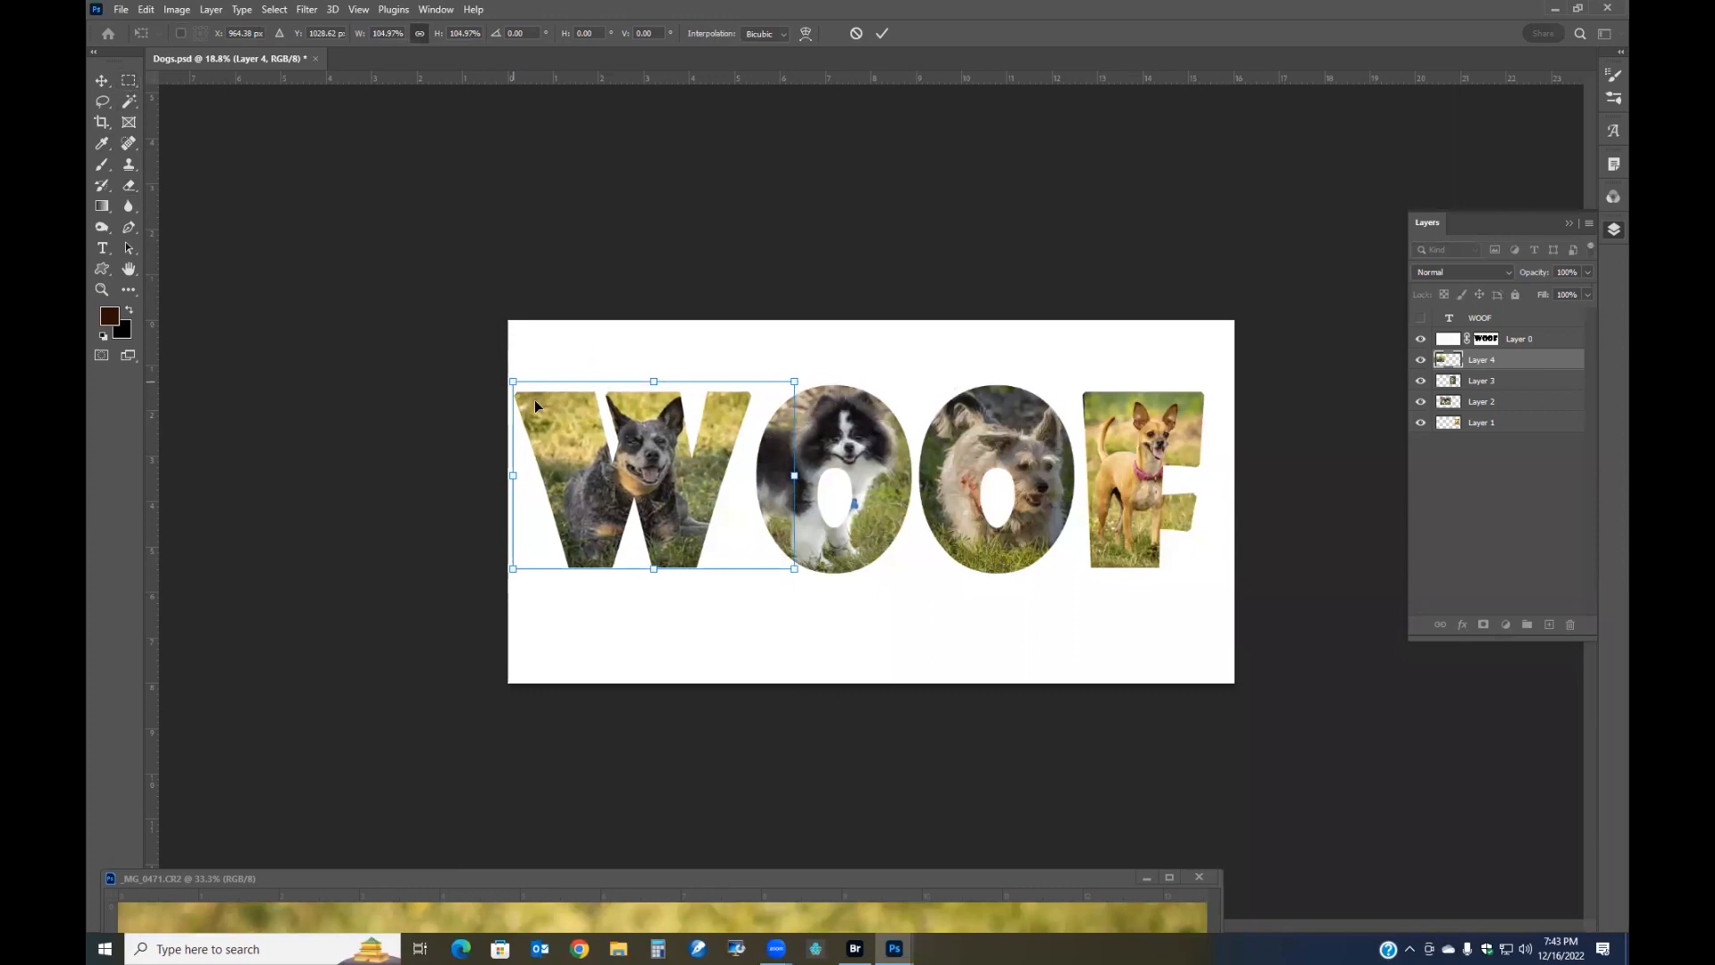
left_click_drag(632, 489, 631, 490)
left_click_drag(792, 476, 694, 459)
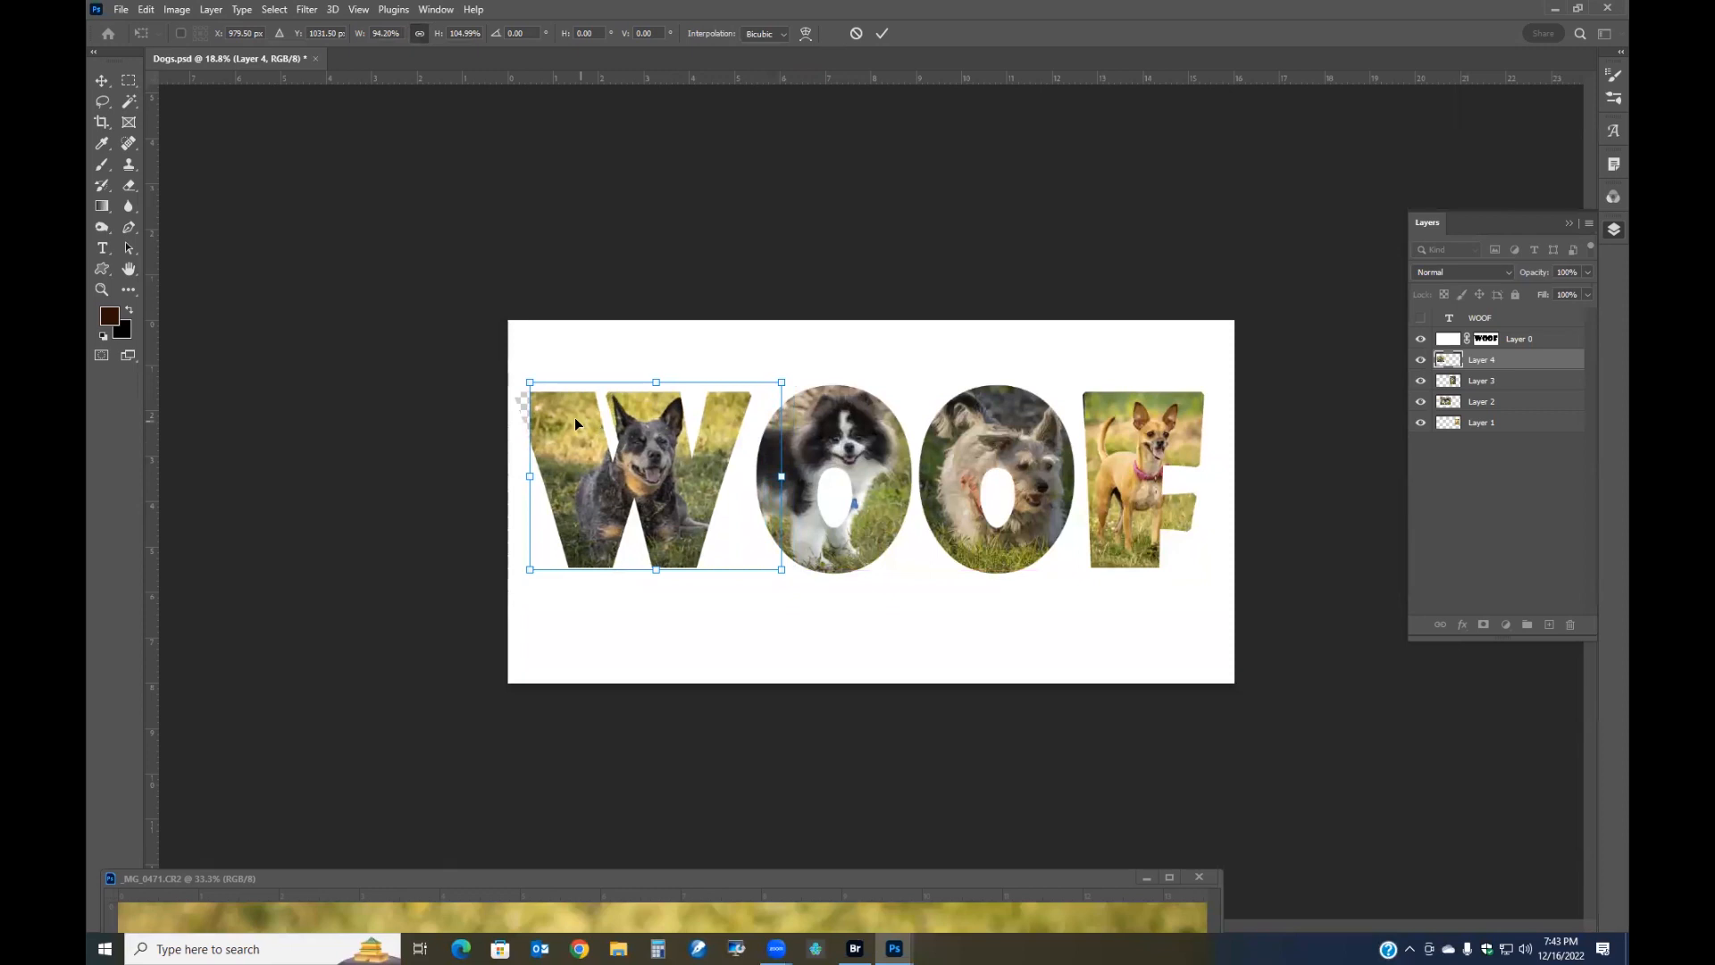
left_click_drag(523, 381, 526, 381)
left_click(882, 33)
Fill the uncovered upper-left corner of the W with nearby grass using an enlarged Clone Stamp brush on Layer 4
left_click_drag(129, 166, 192, 171)
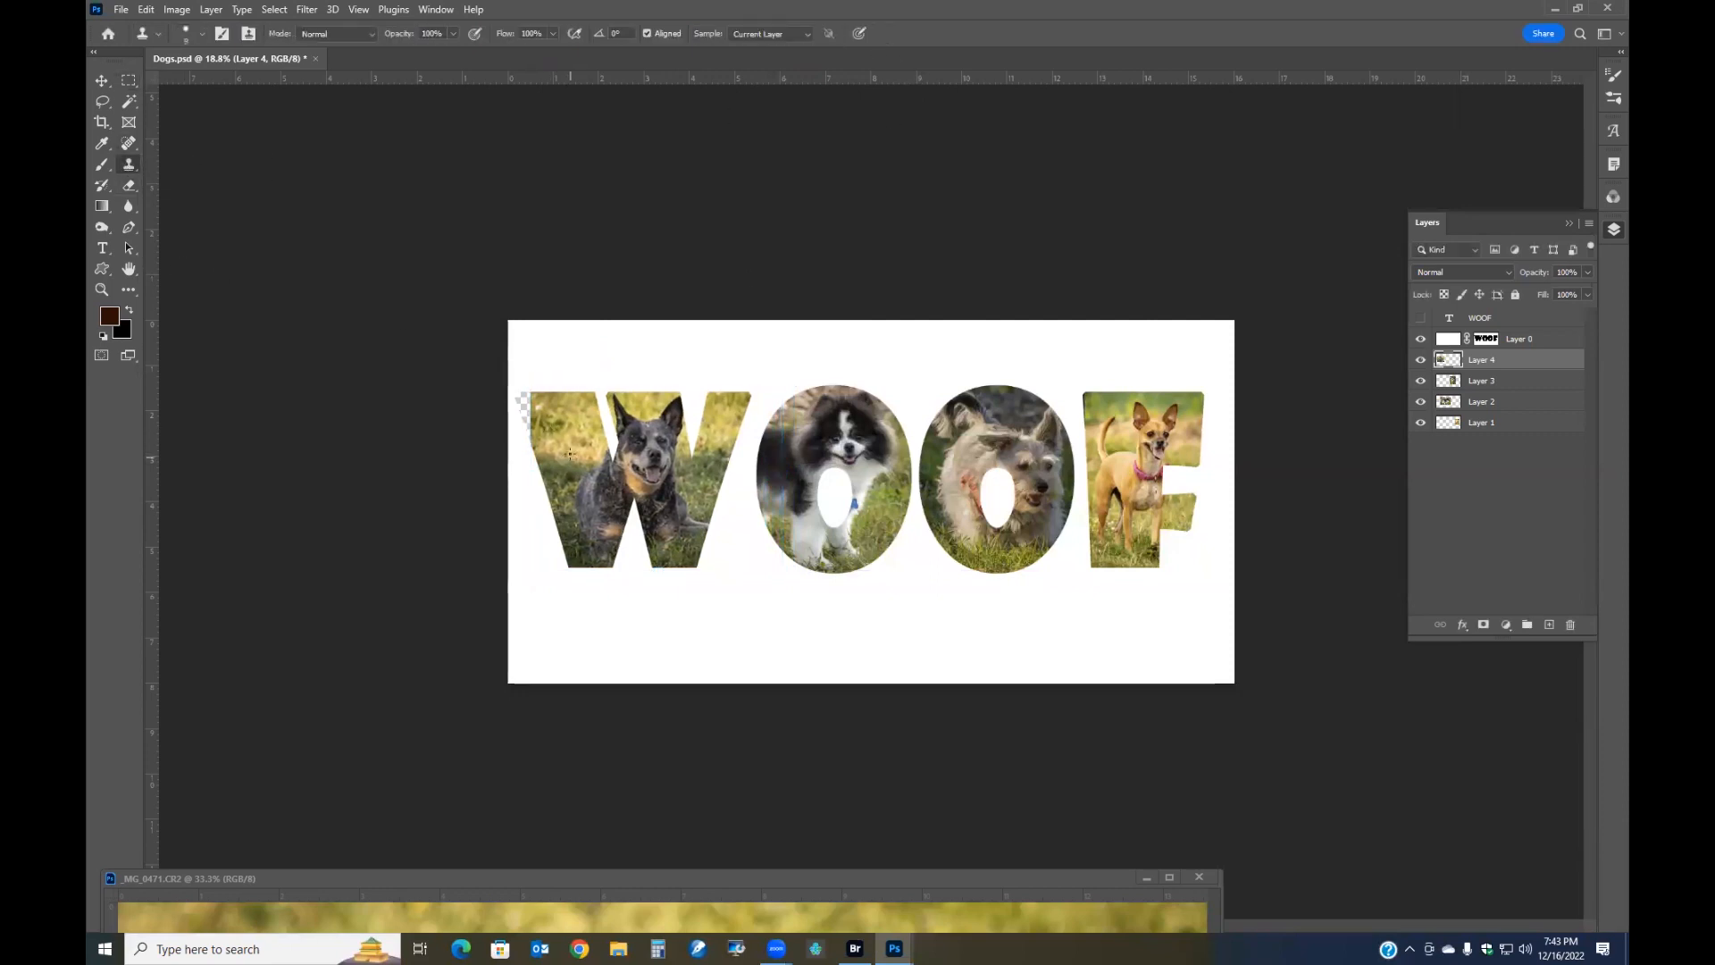
key("bracketright")
key("bracketright")
key("bracketright")
key("bracketright")
key("bracketright")
key("bracketright")
key("bracketright")
key("bracketright")
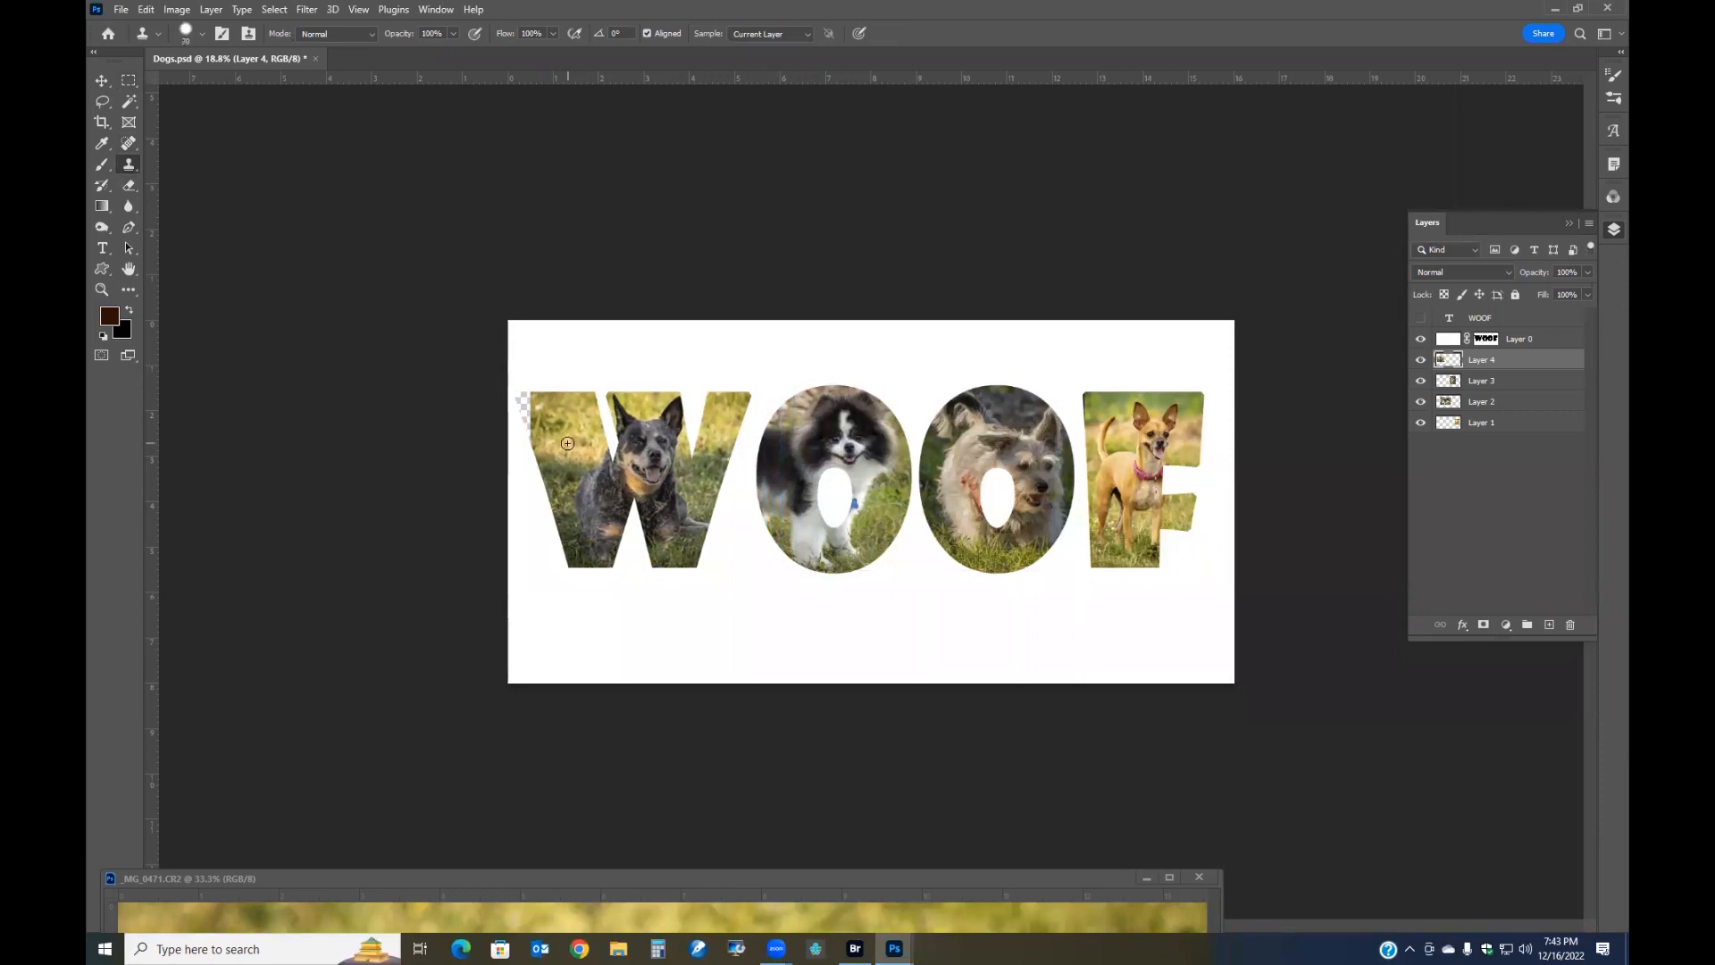
left_click(567, 440, "alt")
mouse_move(529, 429)
left_mouse_down()
mouse_move(515, 391)
mouse_move(531, 418)
mouse_move(539, 399)
mouse_move(509, 391)
left_mouse_up()
Save Dogs.psd and select the masked white Layer 0
scroll(793, 662, "down", 1)
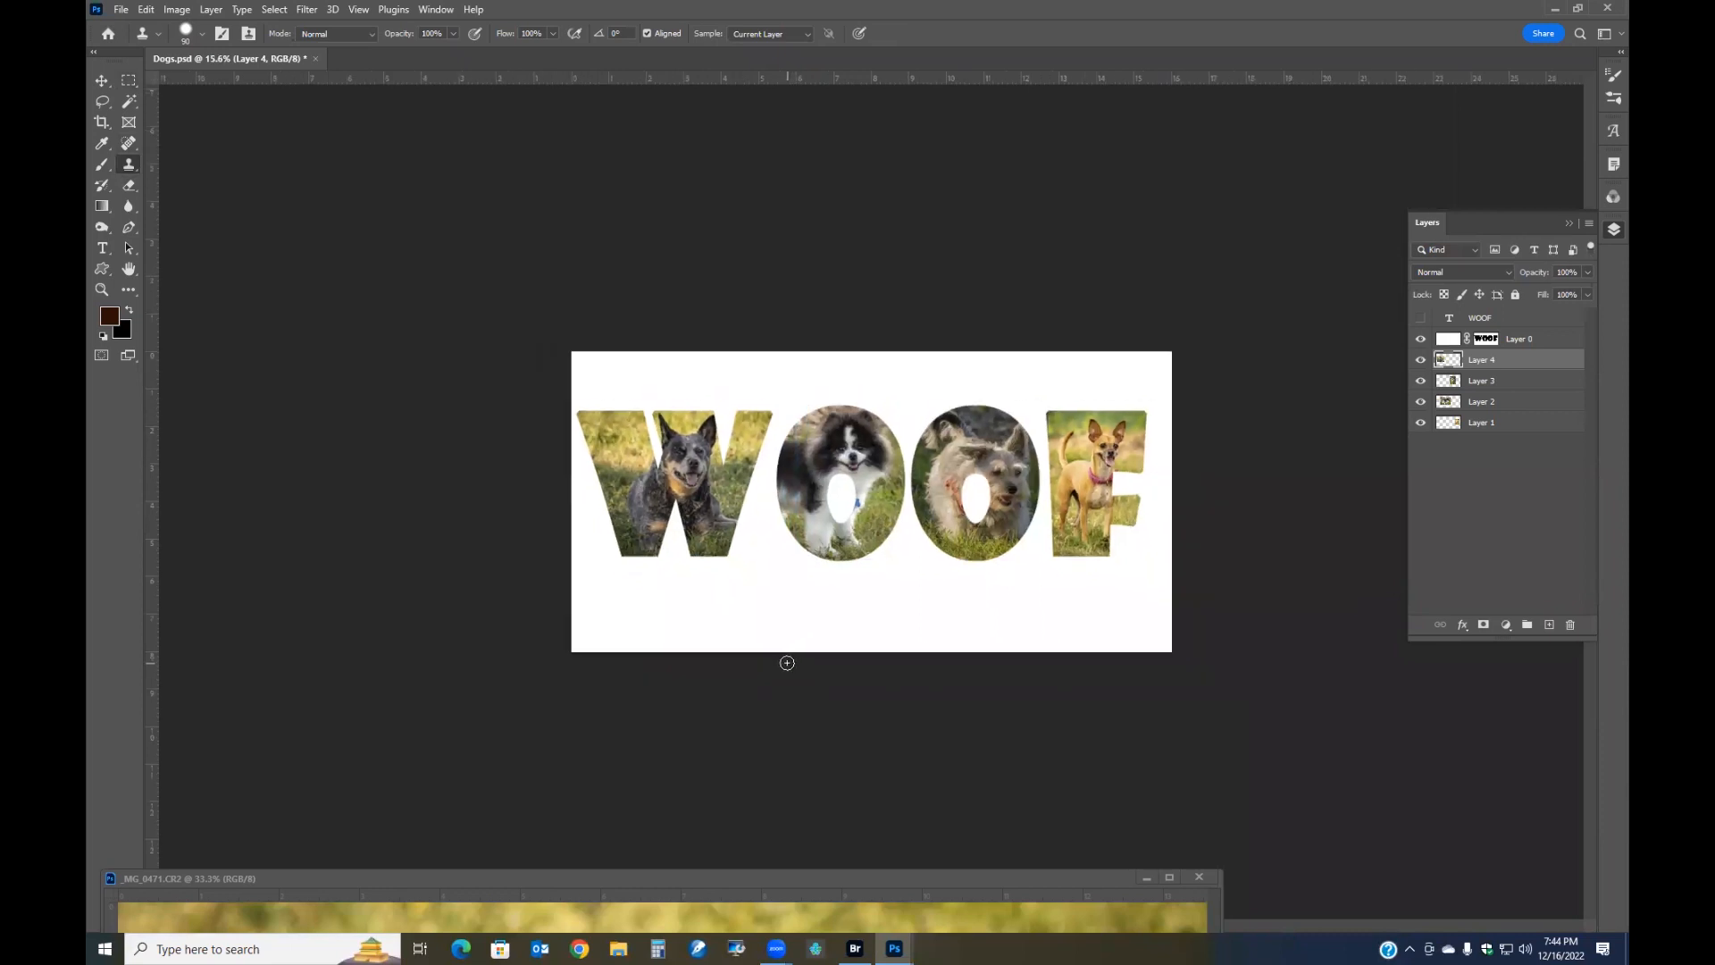
scroll(784, 660, "up", 2)
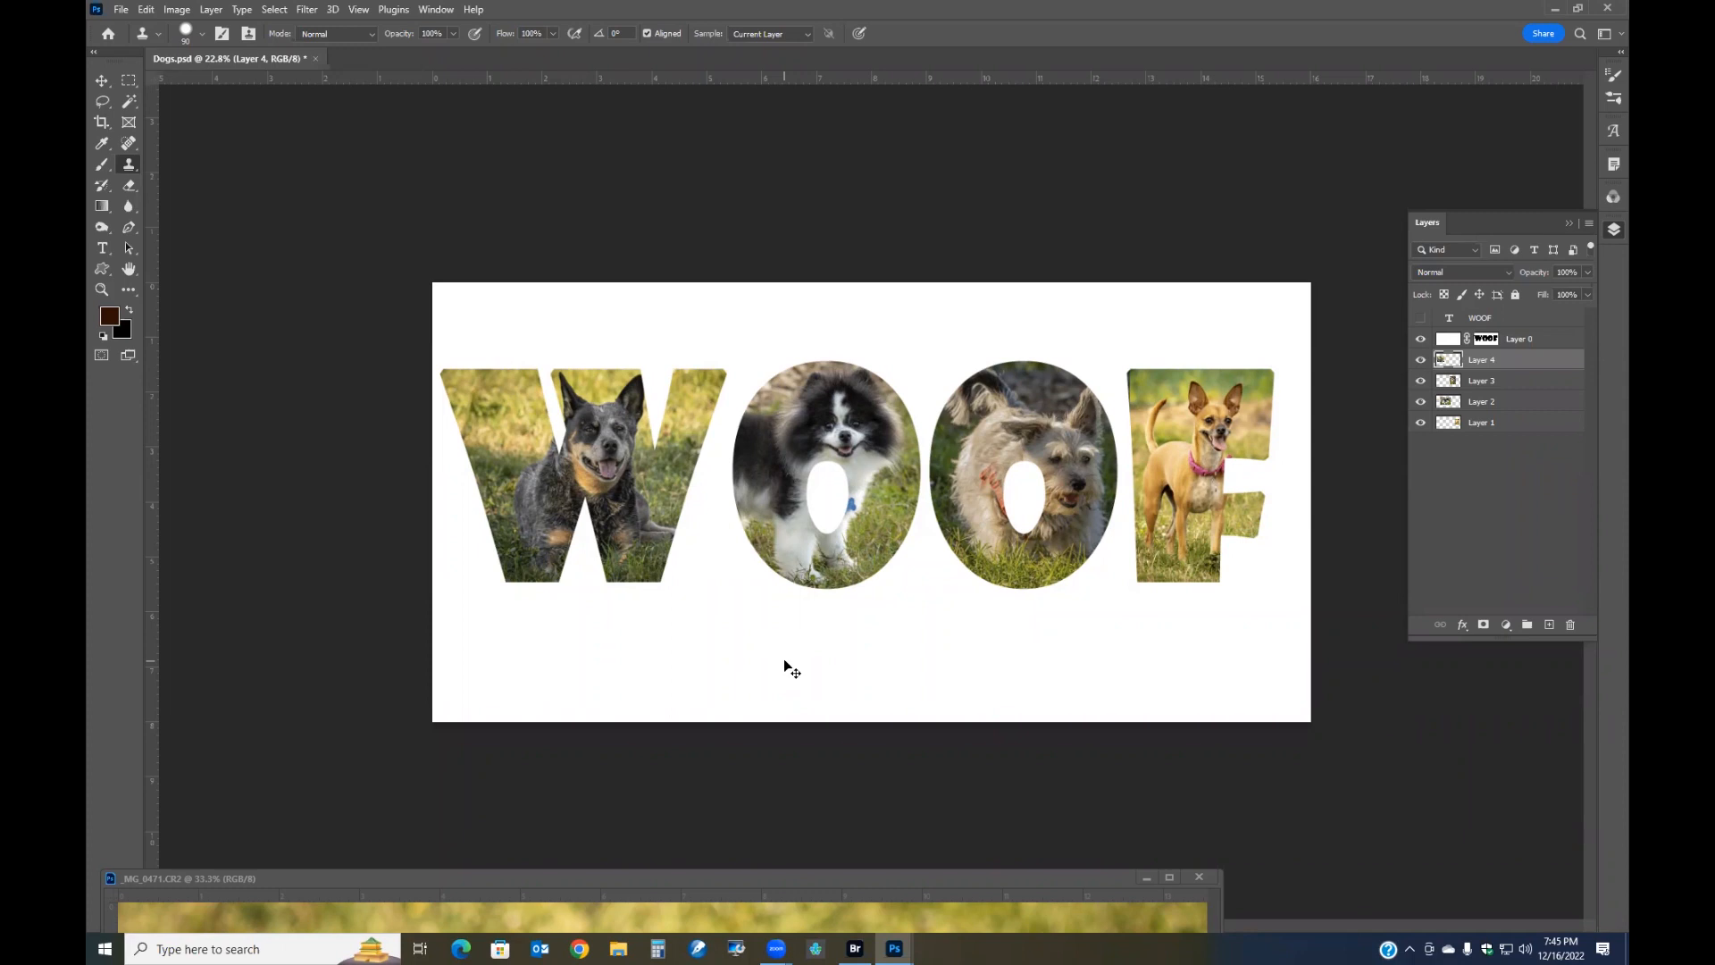
key("ctrl+s")
left_click(1521, 340)
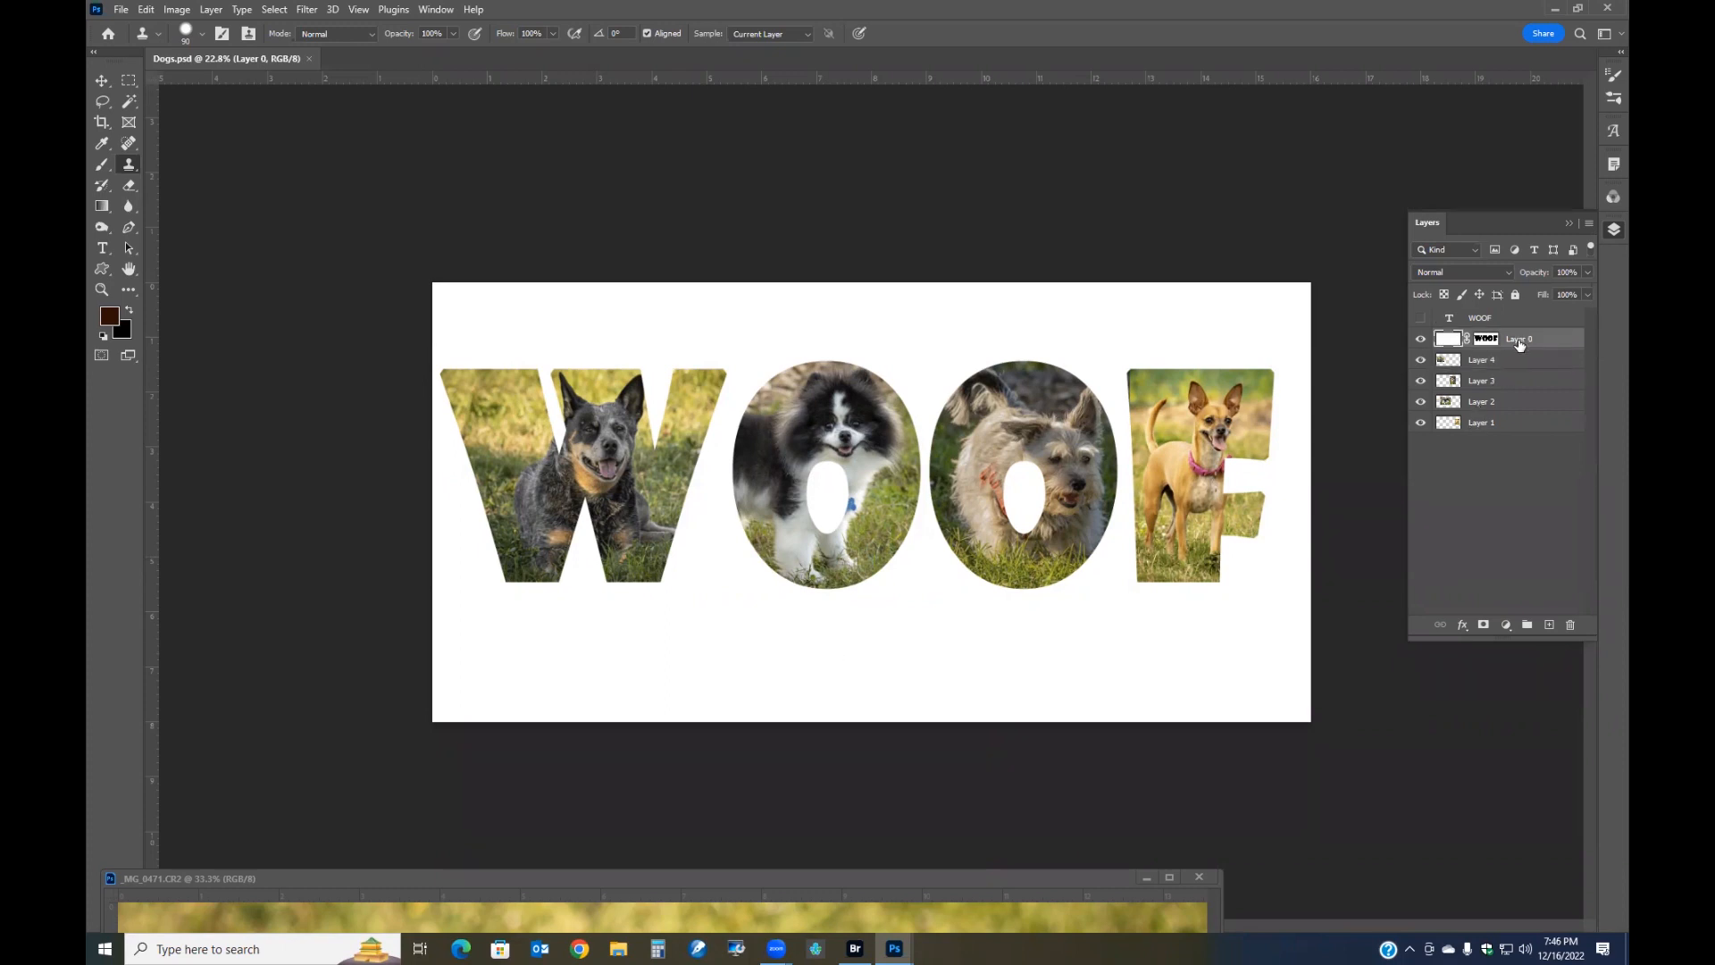
Merge the masked white Layer 0 and the four dog photo layers into a single layer
left_click(1497, 429, "shift")
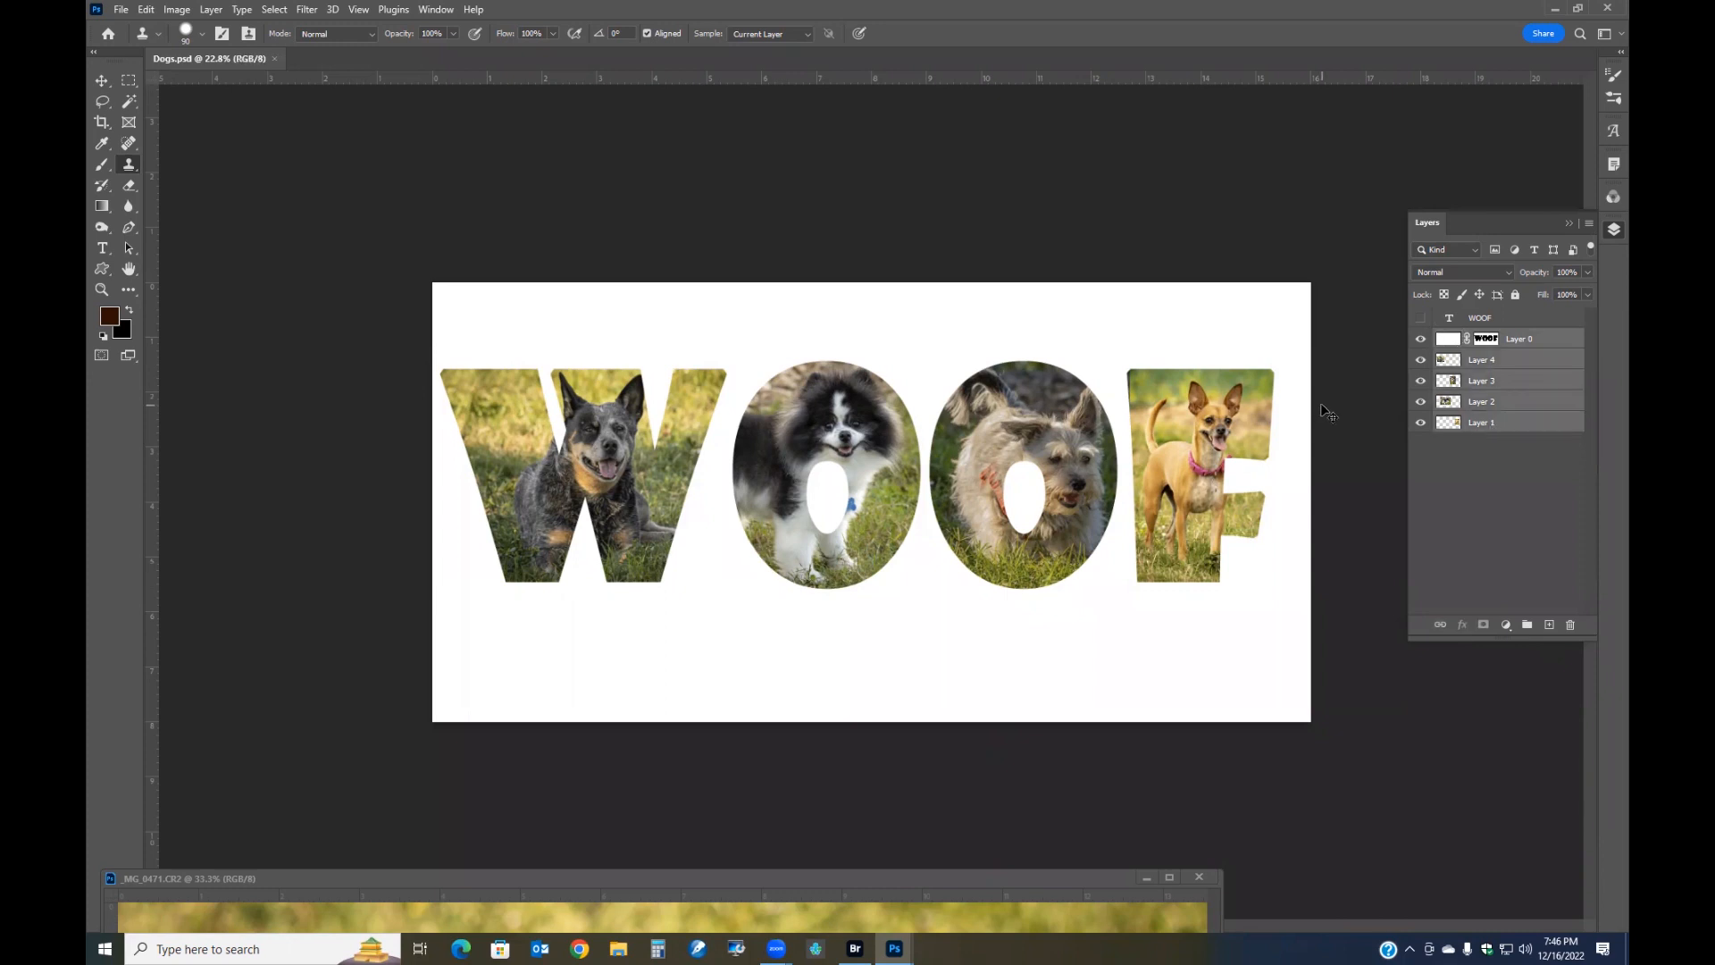
key("ctrl+e")
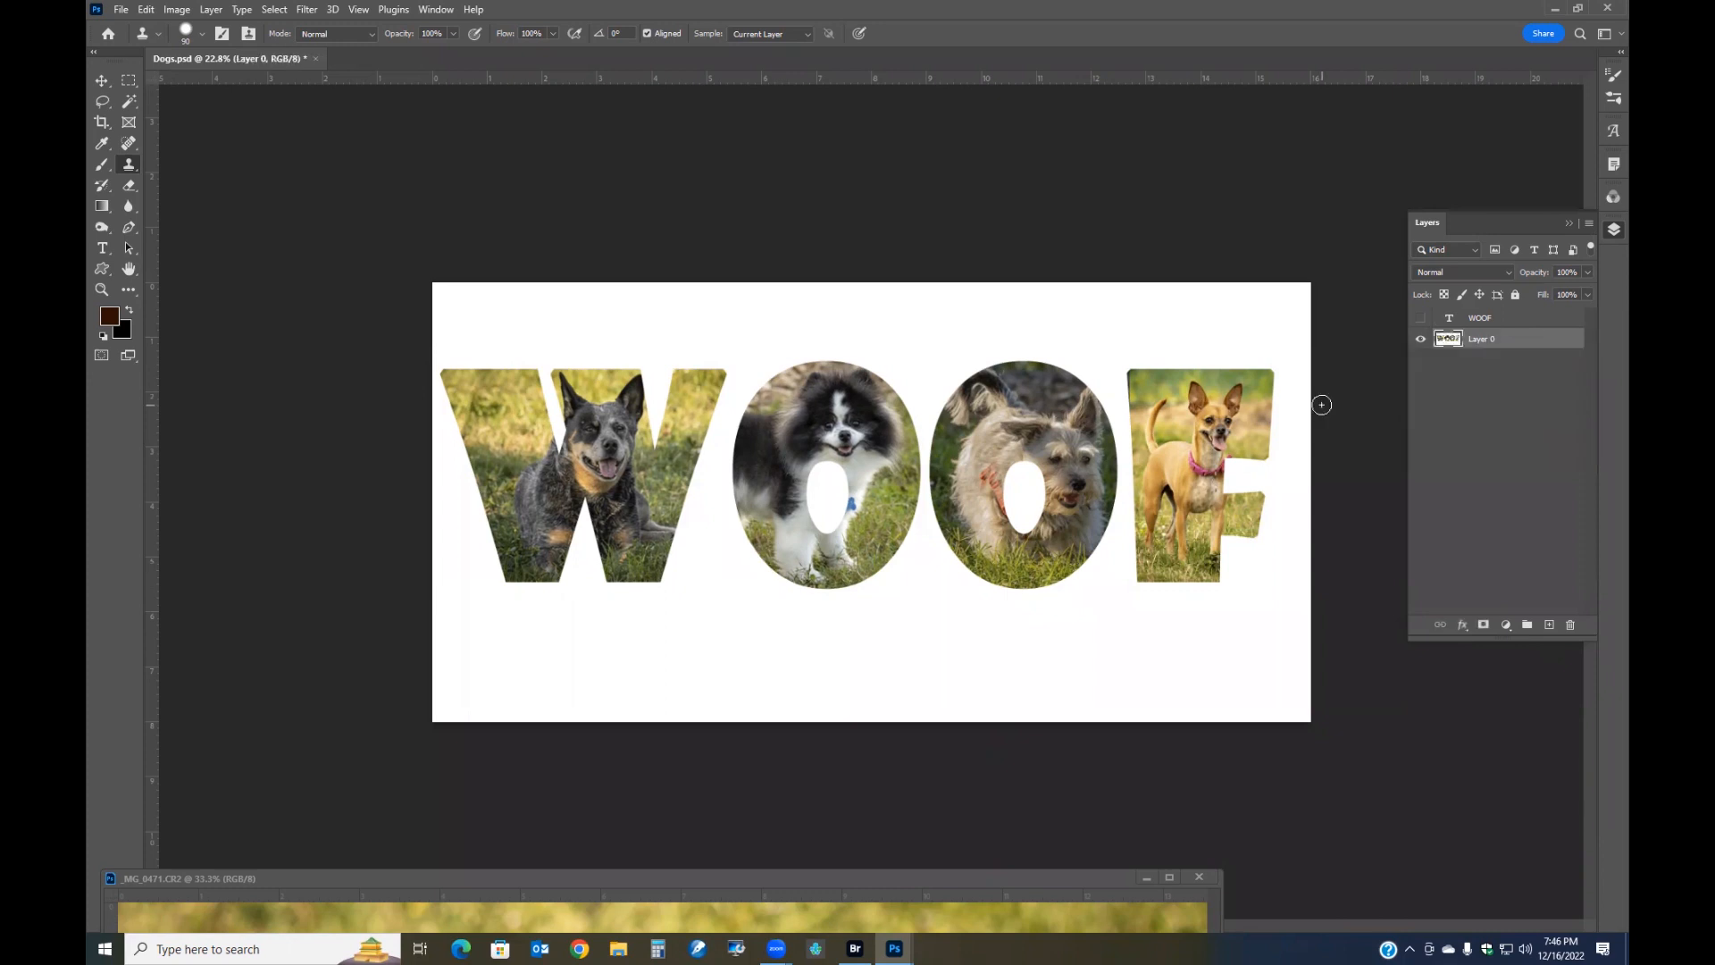
Select the area around the letters from the WOOF text layer with the Magic Wand, hide the text, and activate Layer 0
left_click(1421, 318)
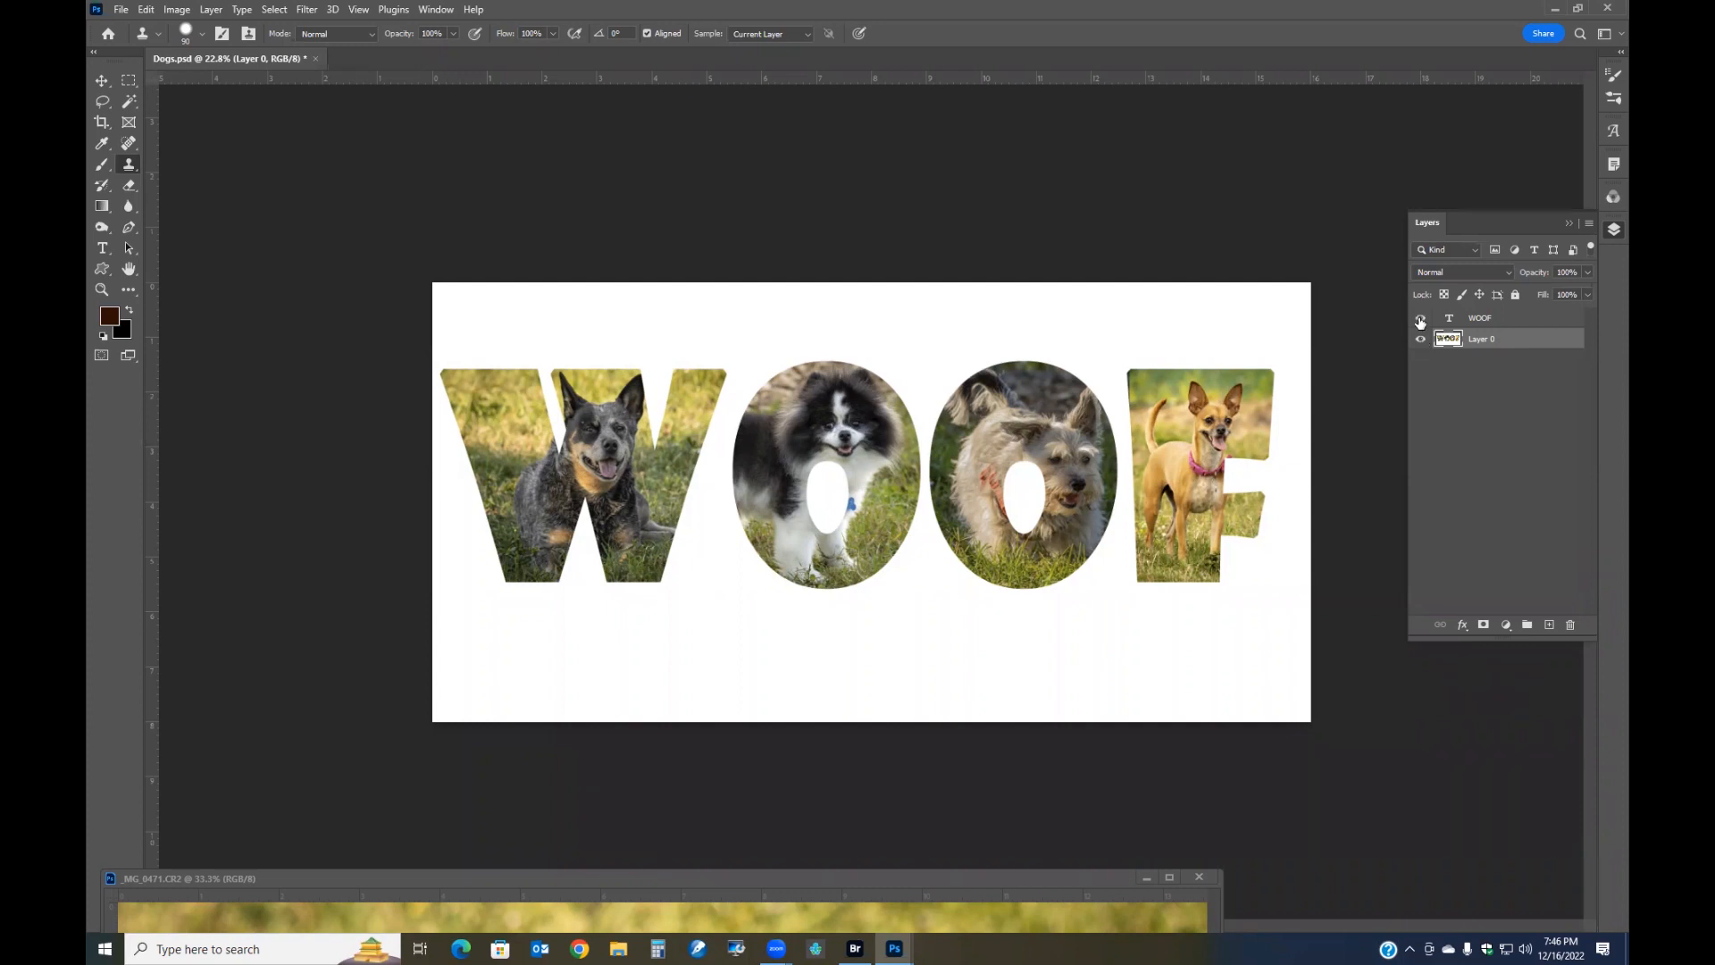
left_click(1487, 323)
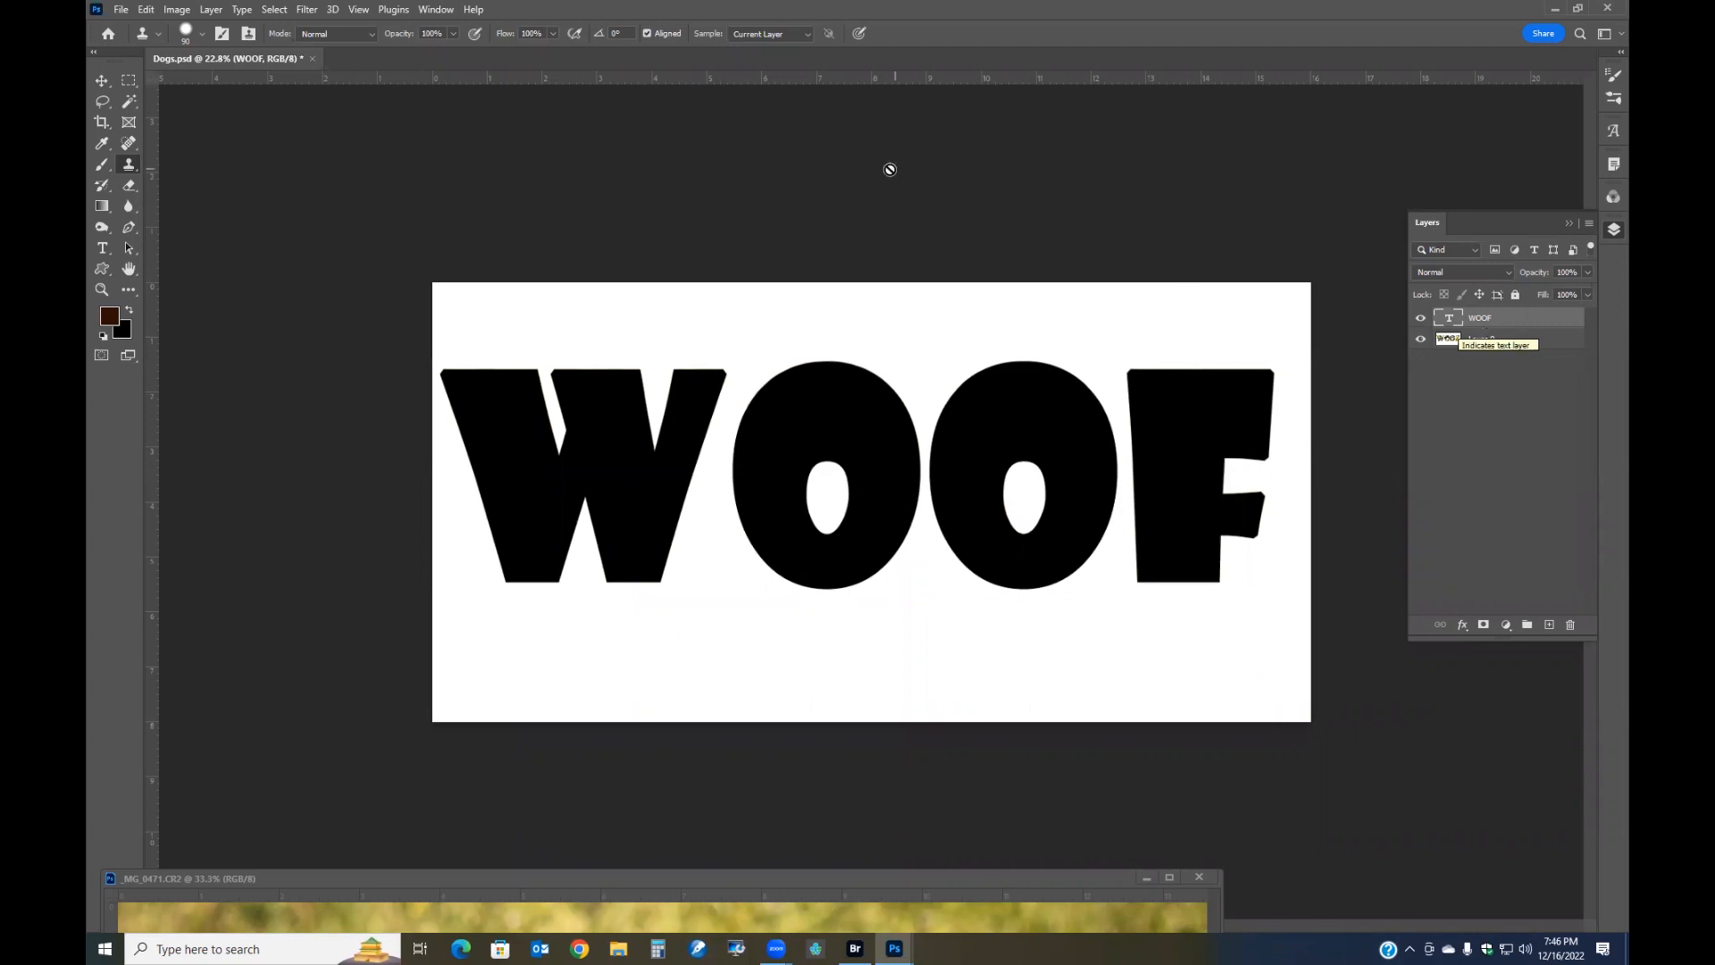
left_click(129, 101)
left_click(773, 341)
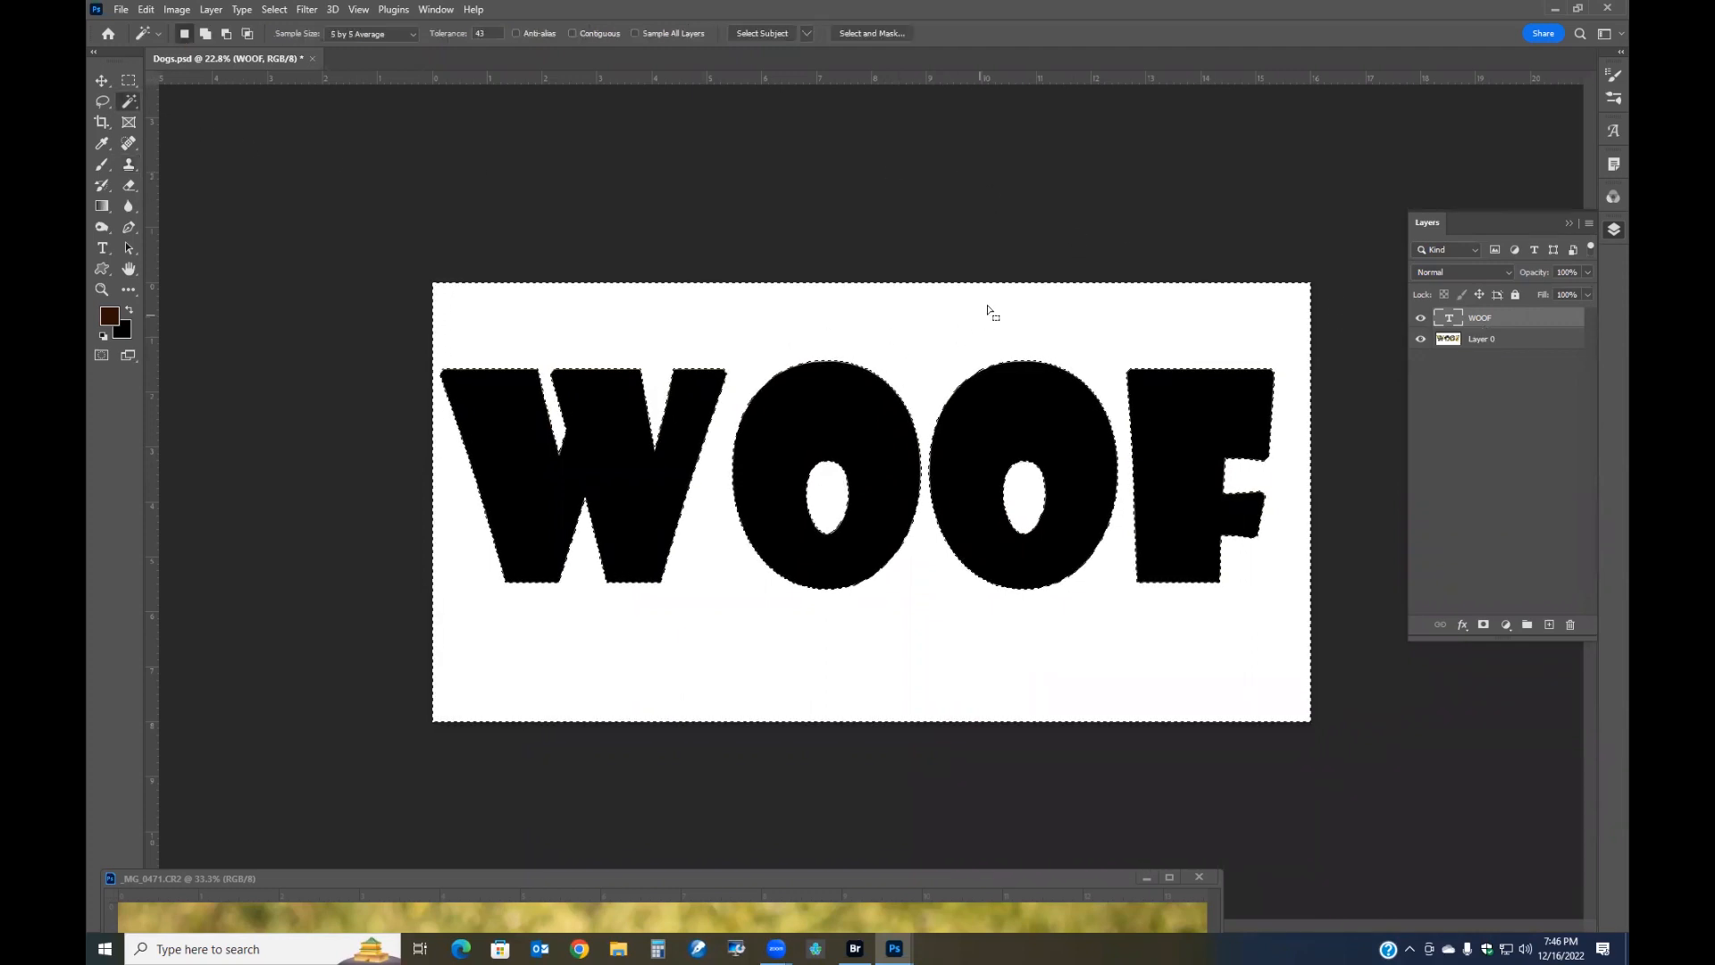
left_click(1420, 317)
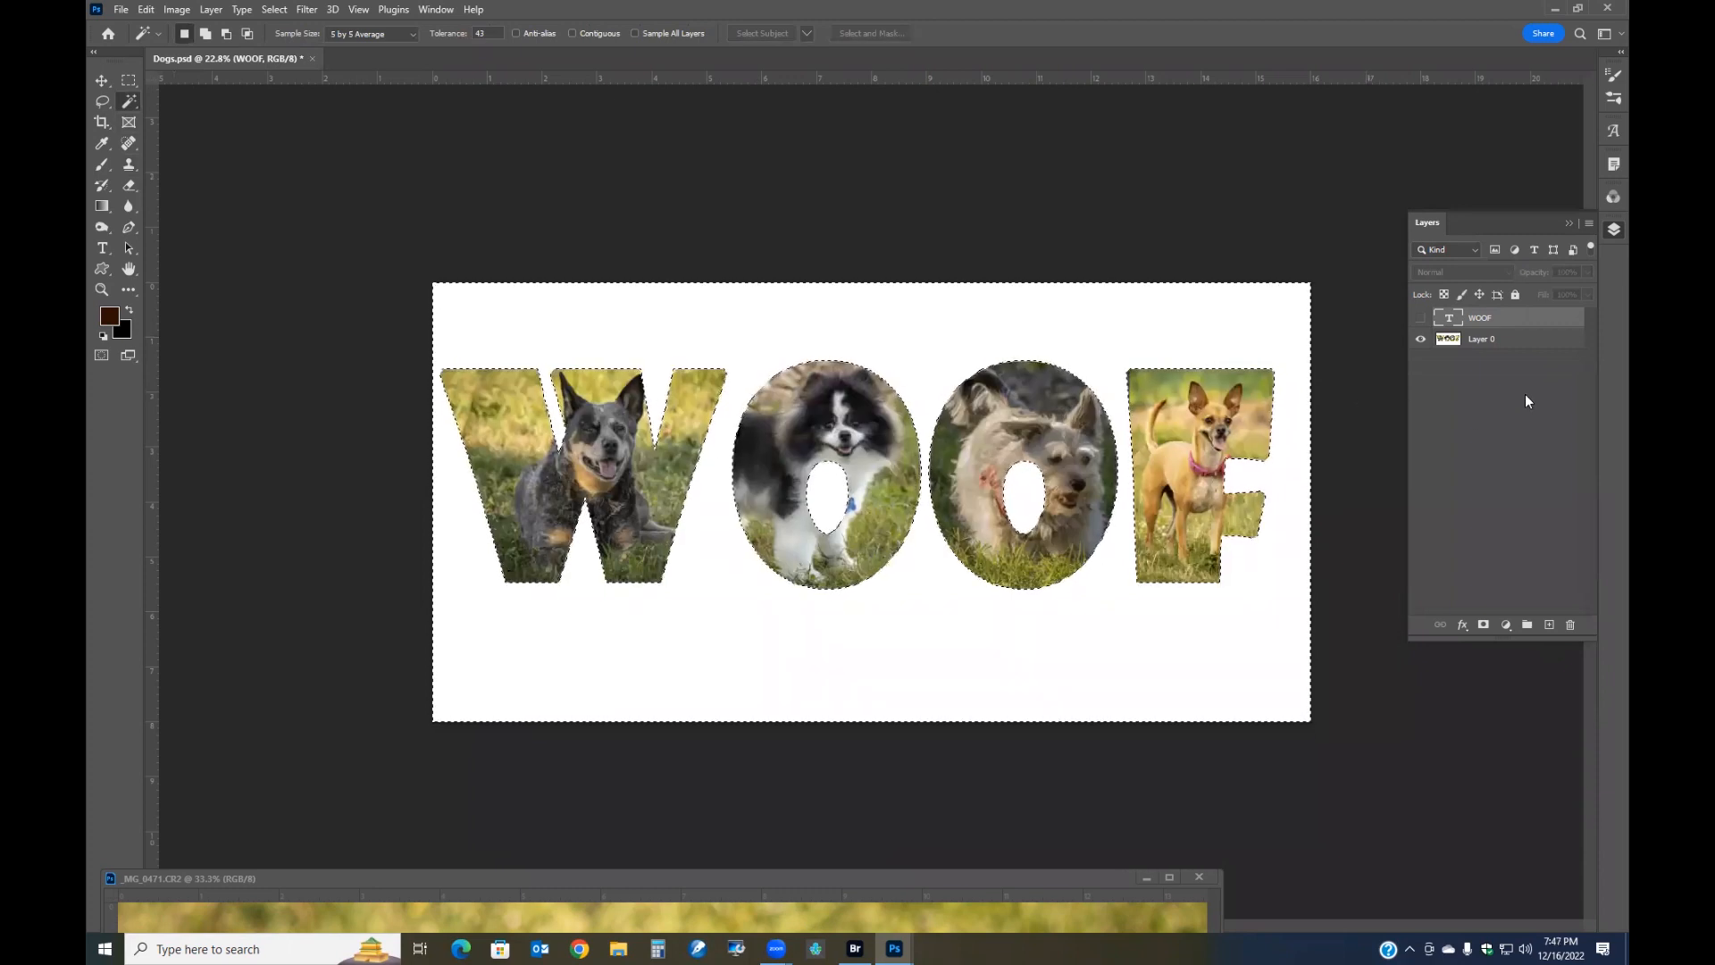
left_click(1504, 345)
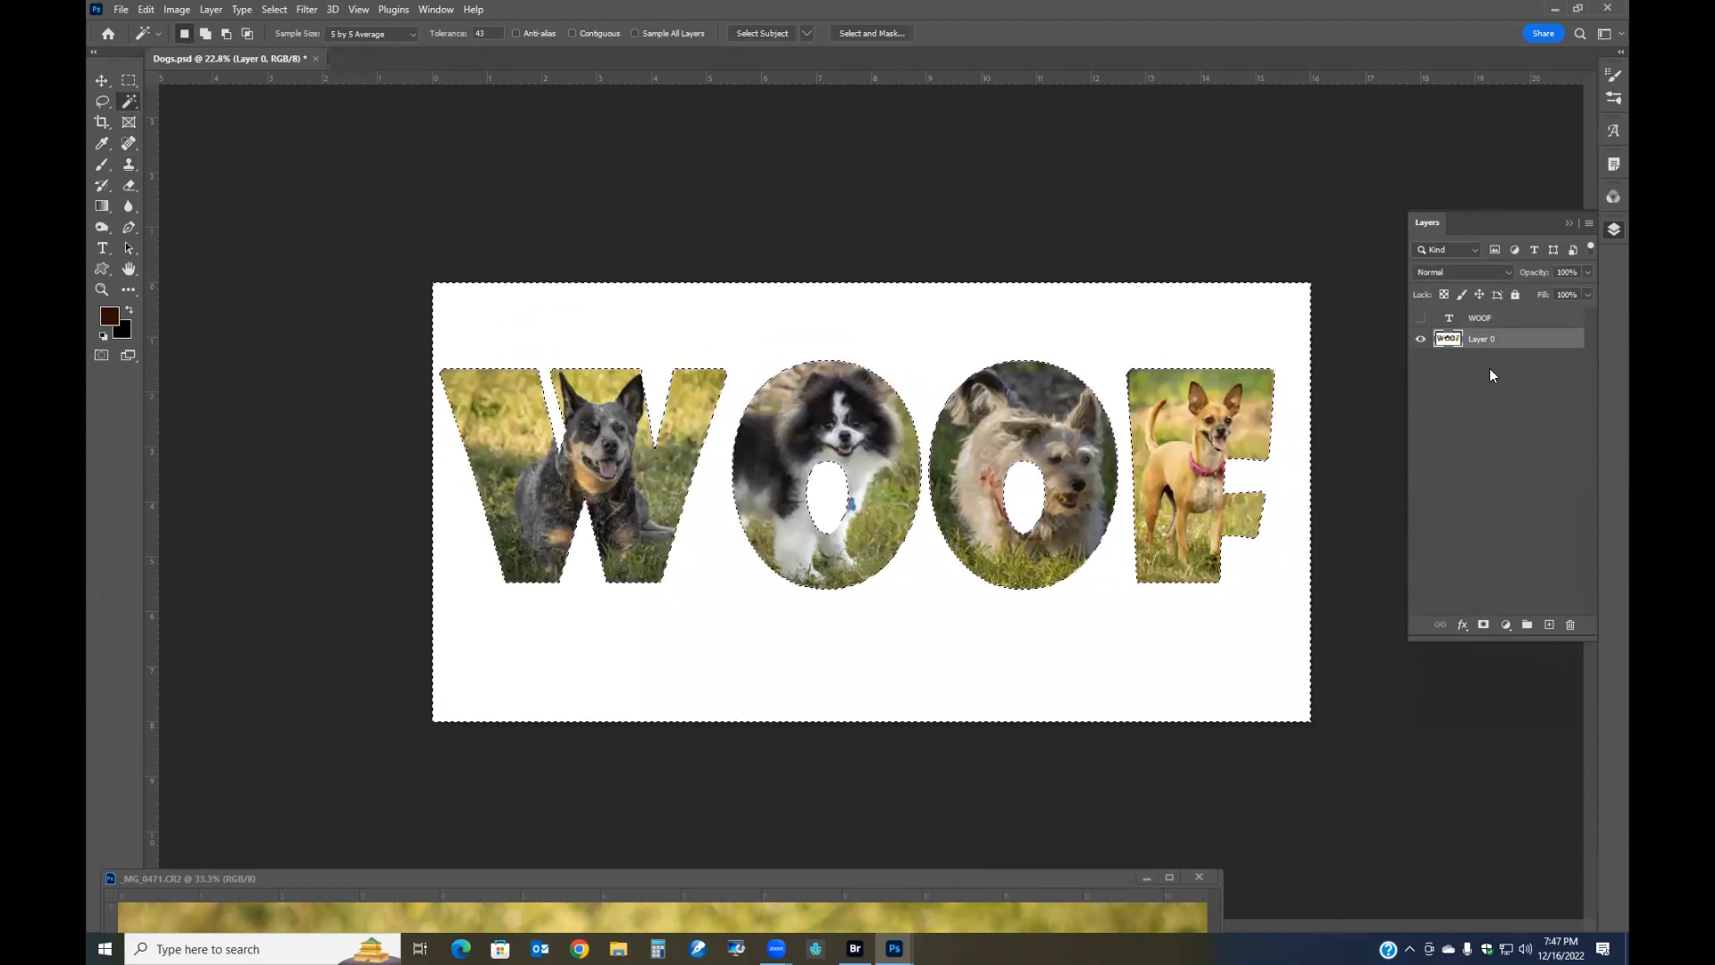
Mask out the white surrounding the letters on Layer 0 and apply the layer mask
left_click(1484, 624)
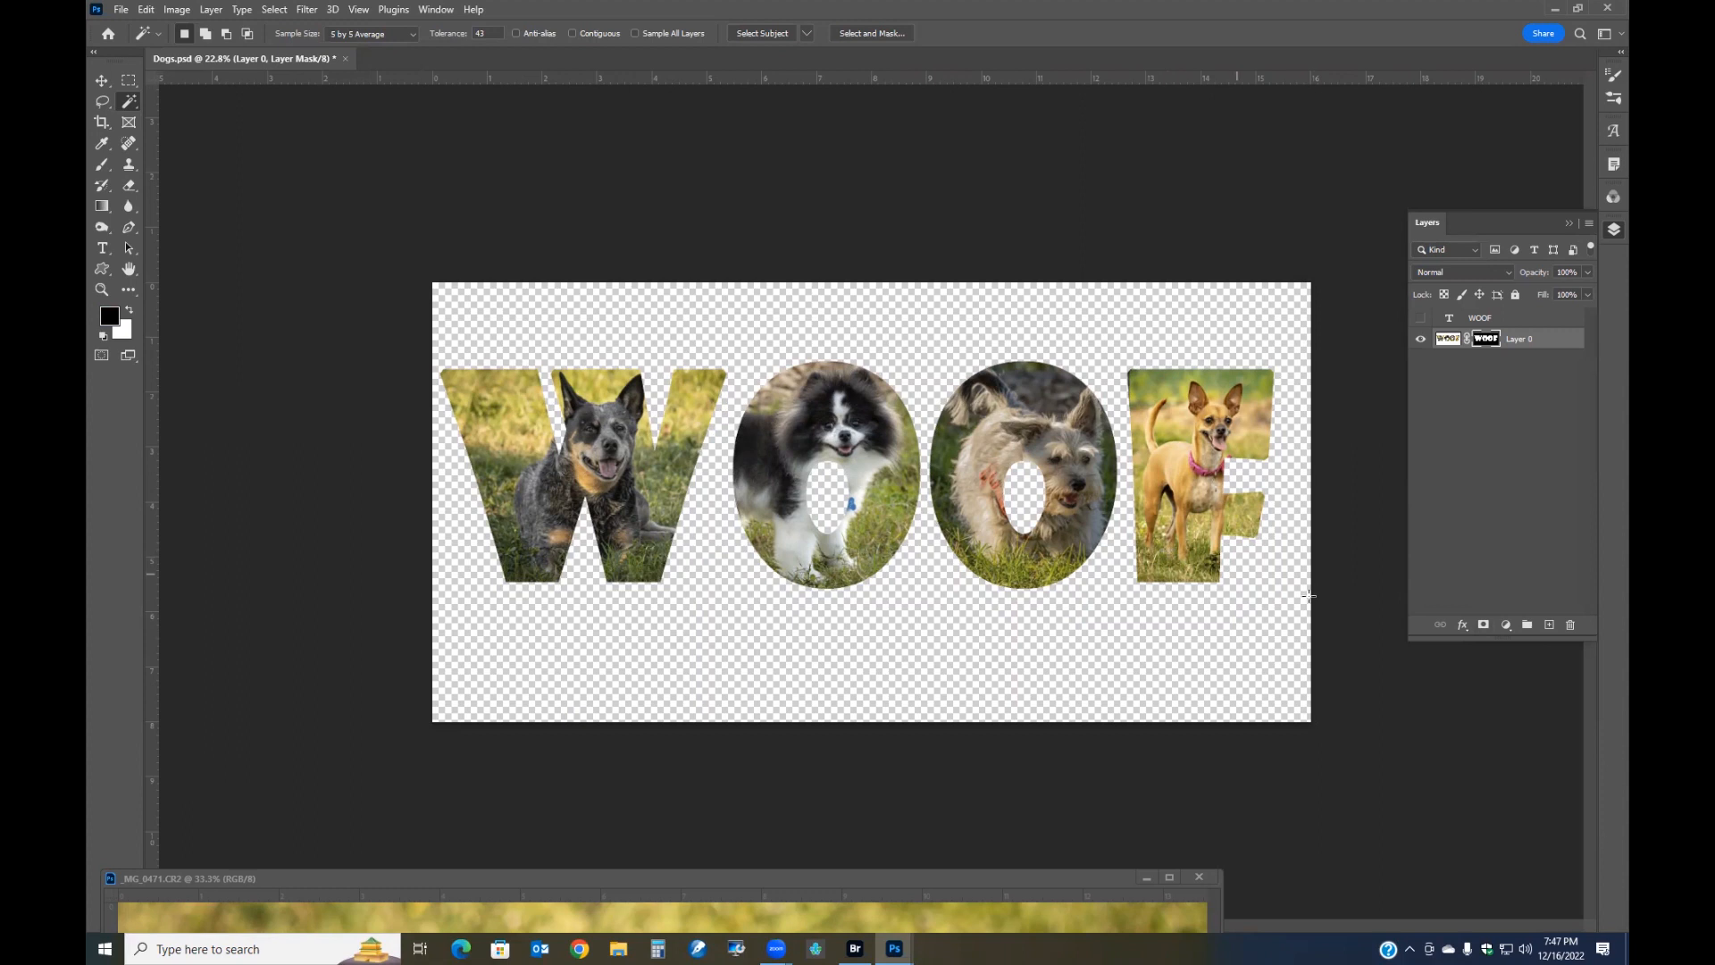
right_click(1486, 339)
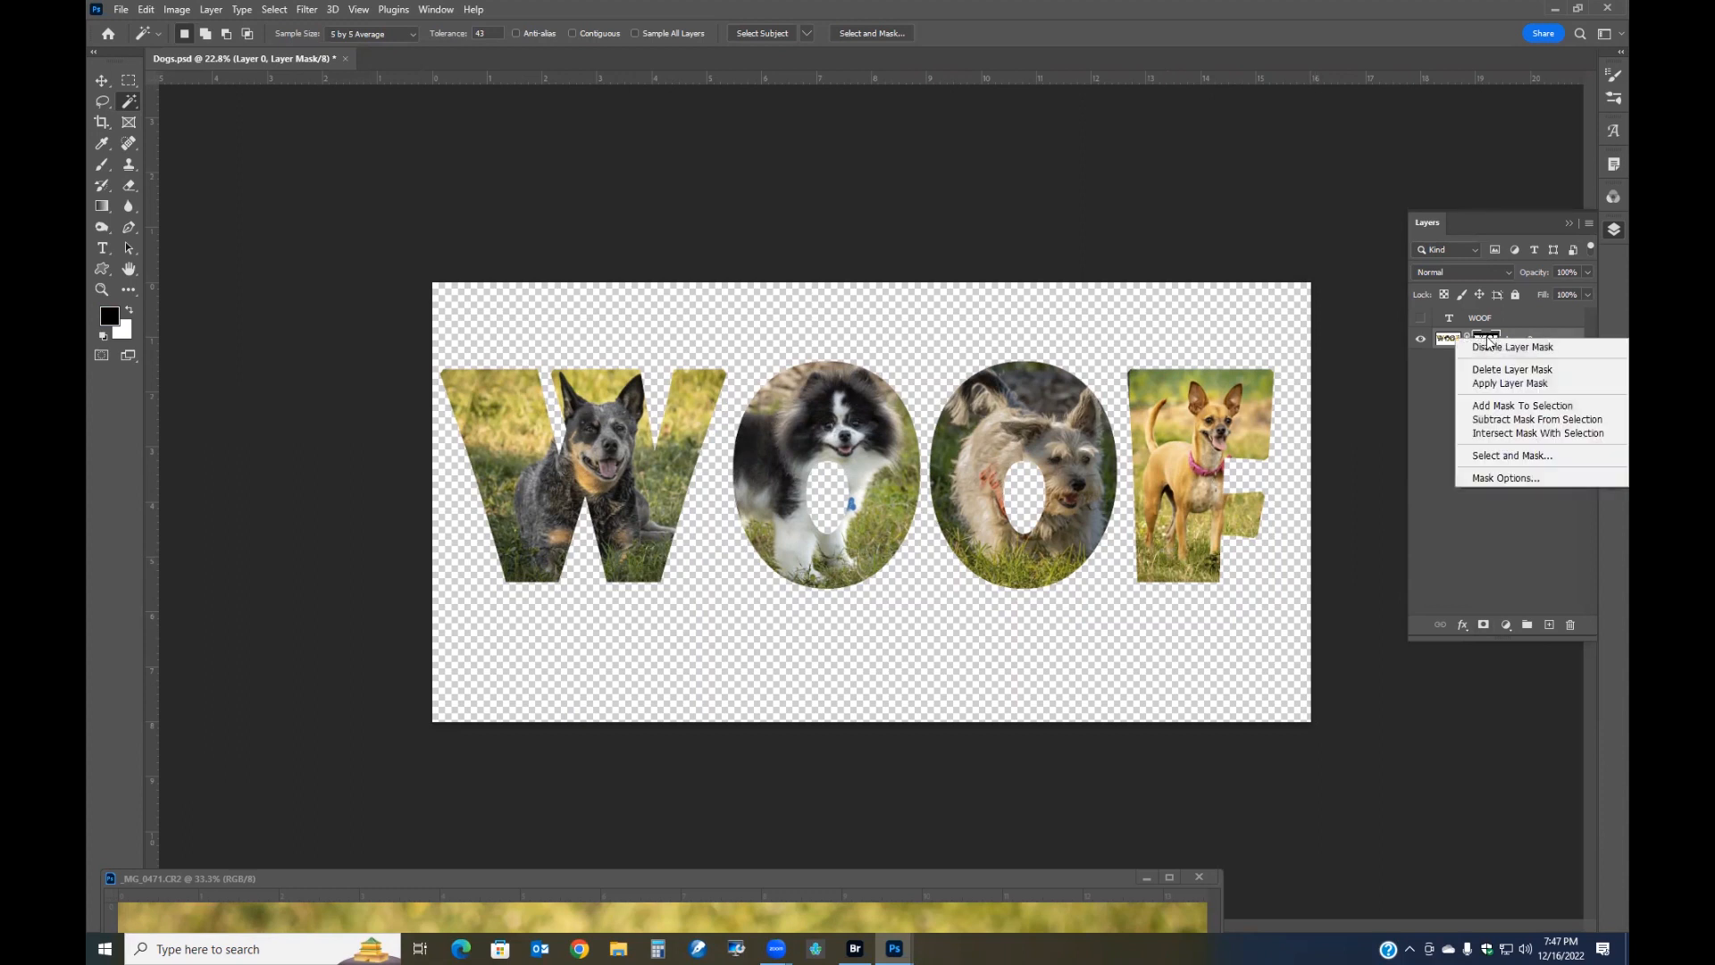
left_click(1509, 383)
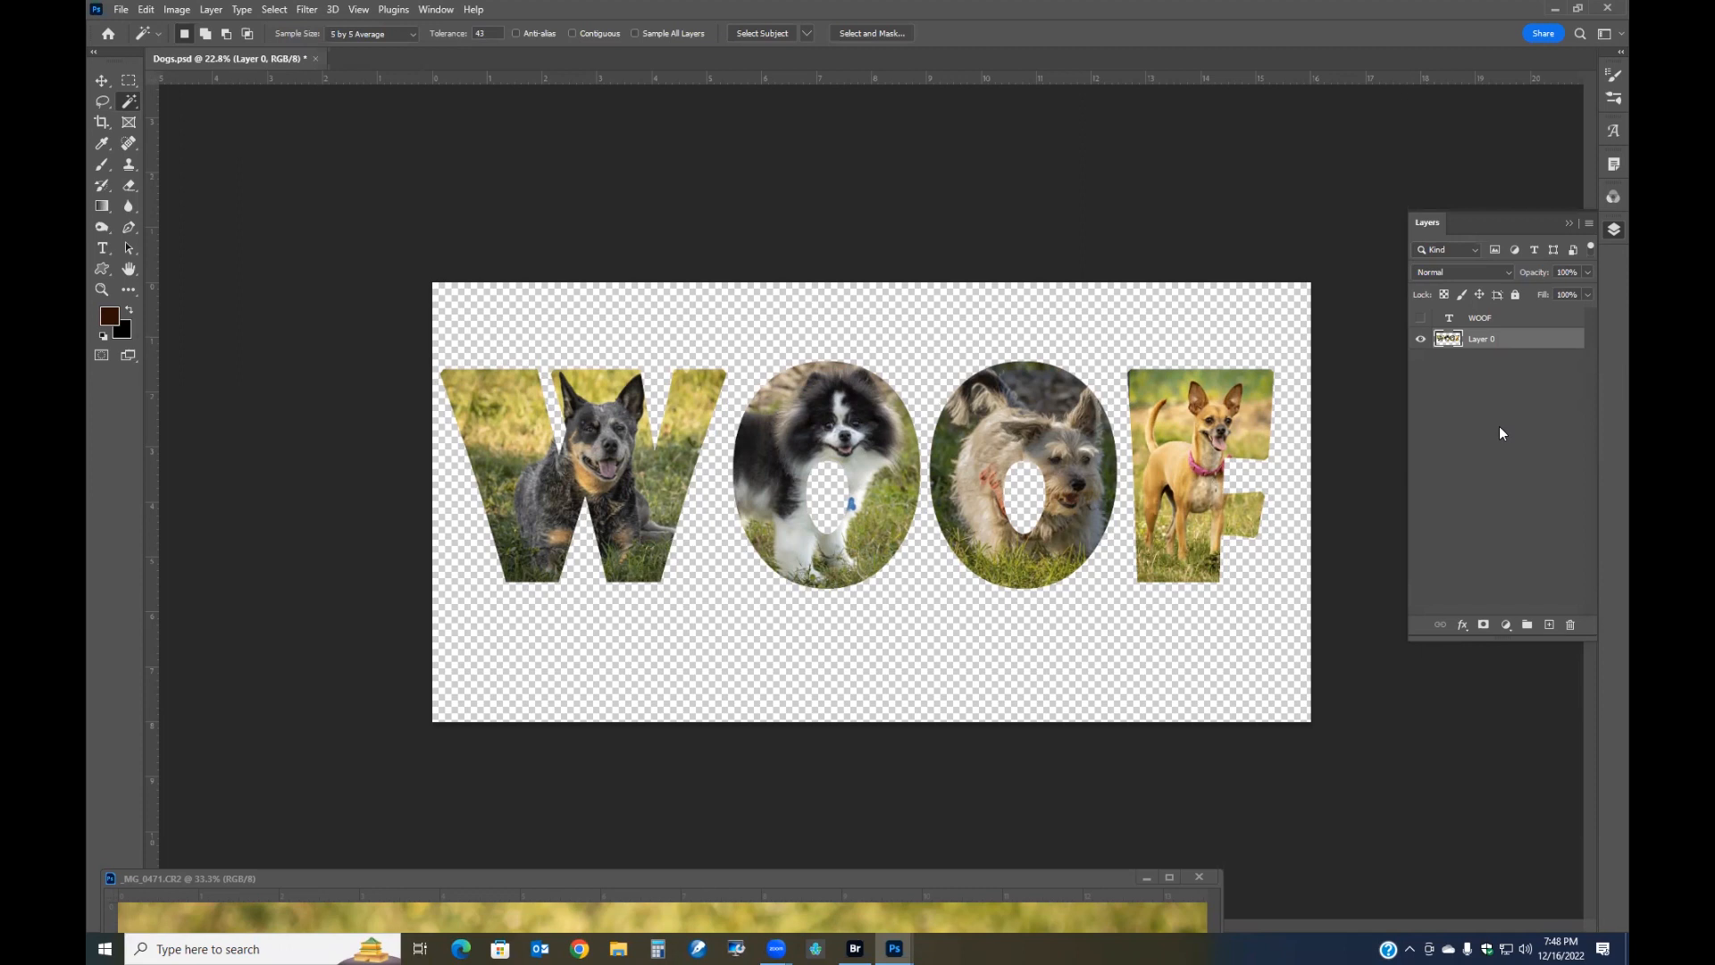
Save the document as a new Photoshop file named Dogs-composite.psd with layers kept
left_click(121, 11)
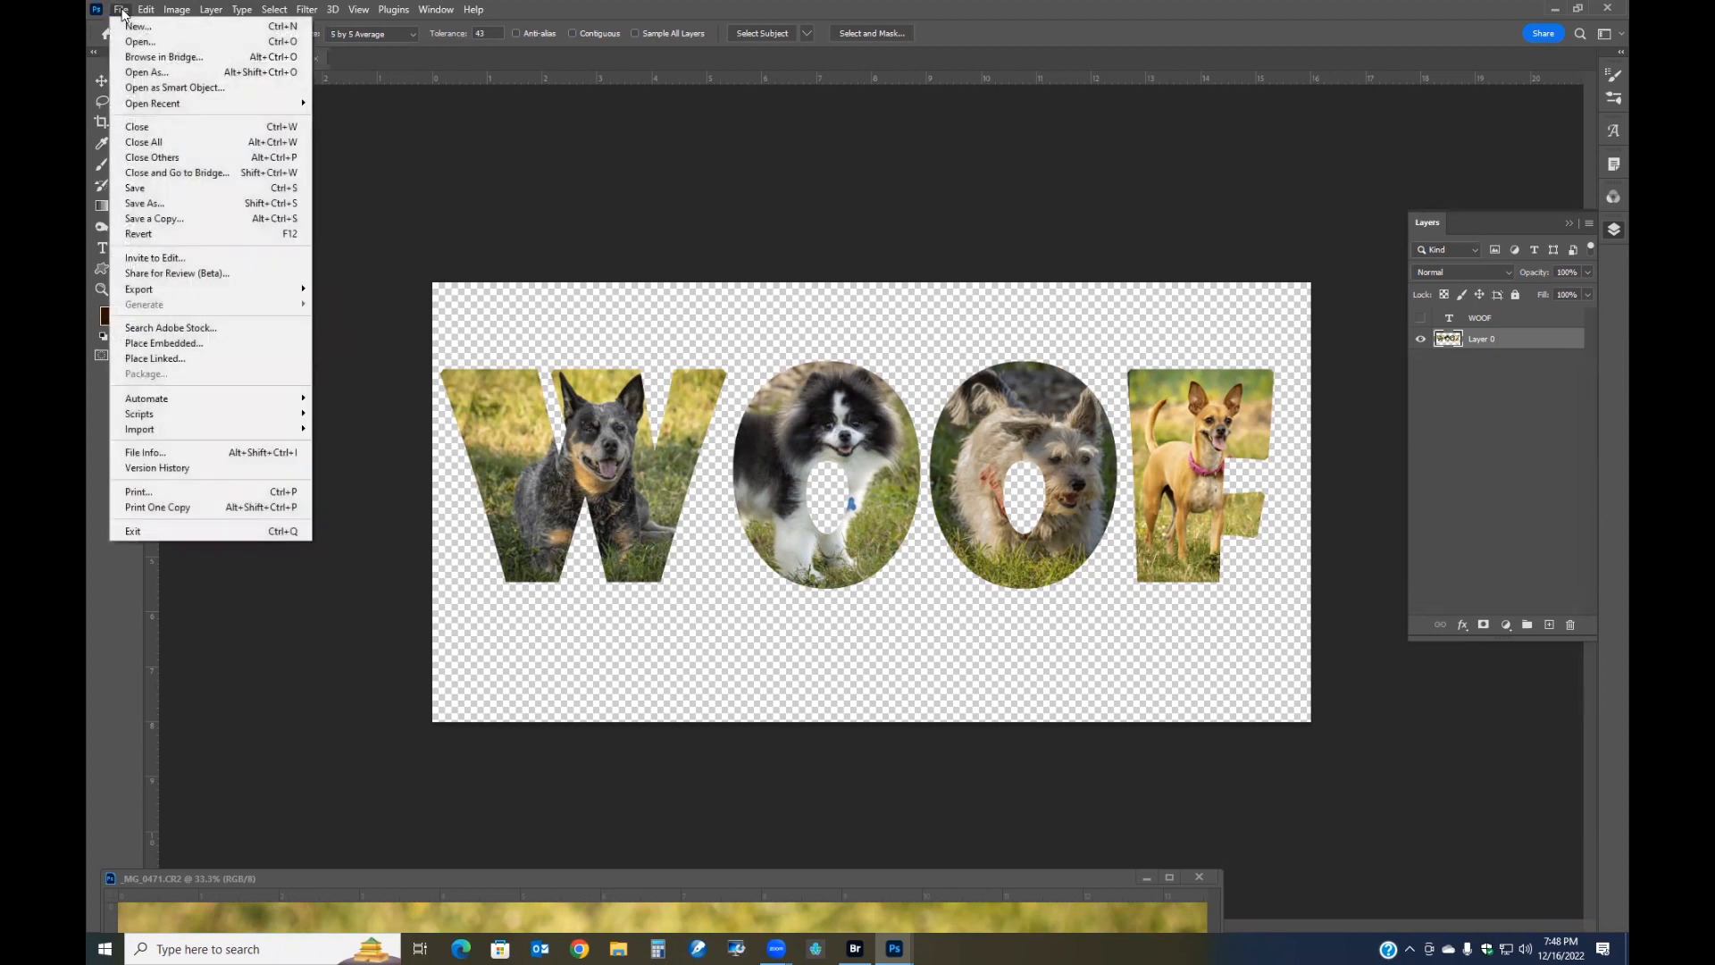
left_click(152, 203)
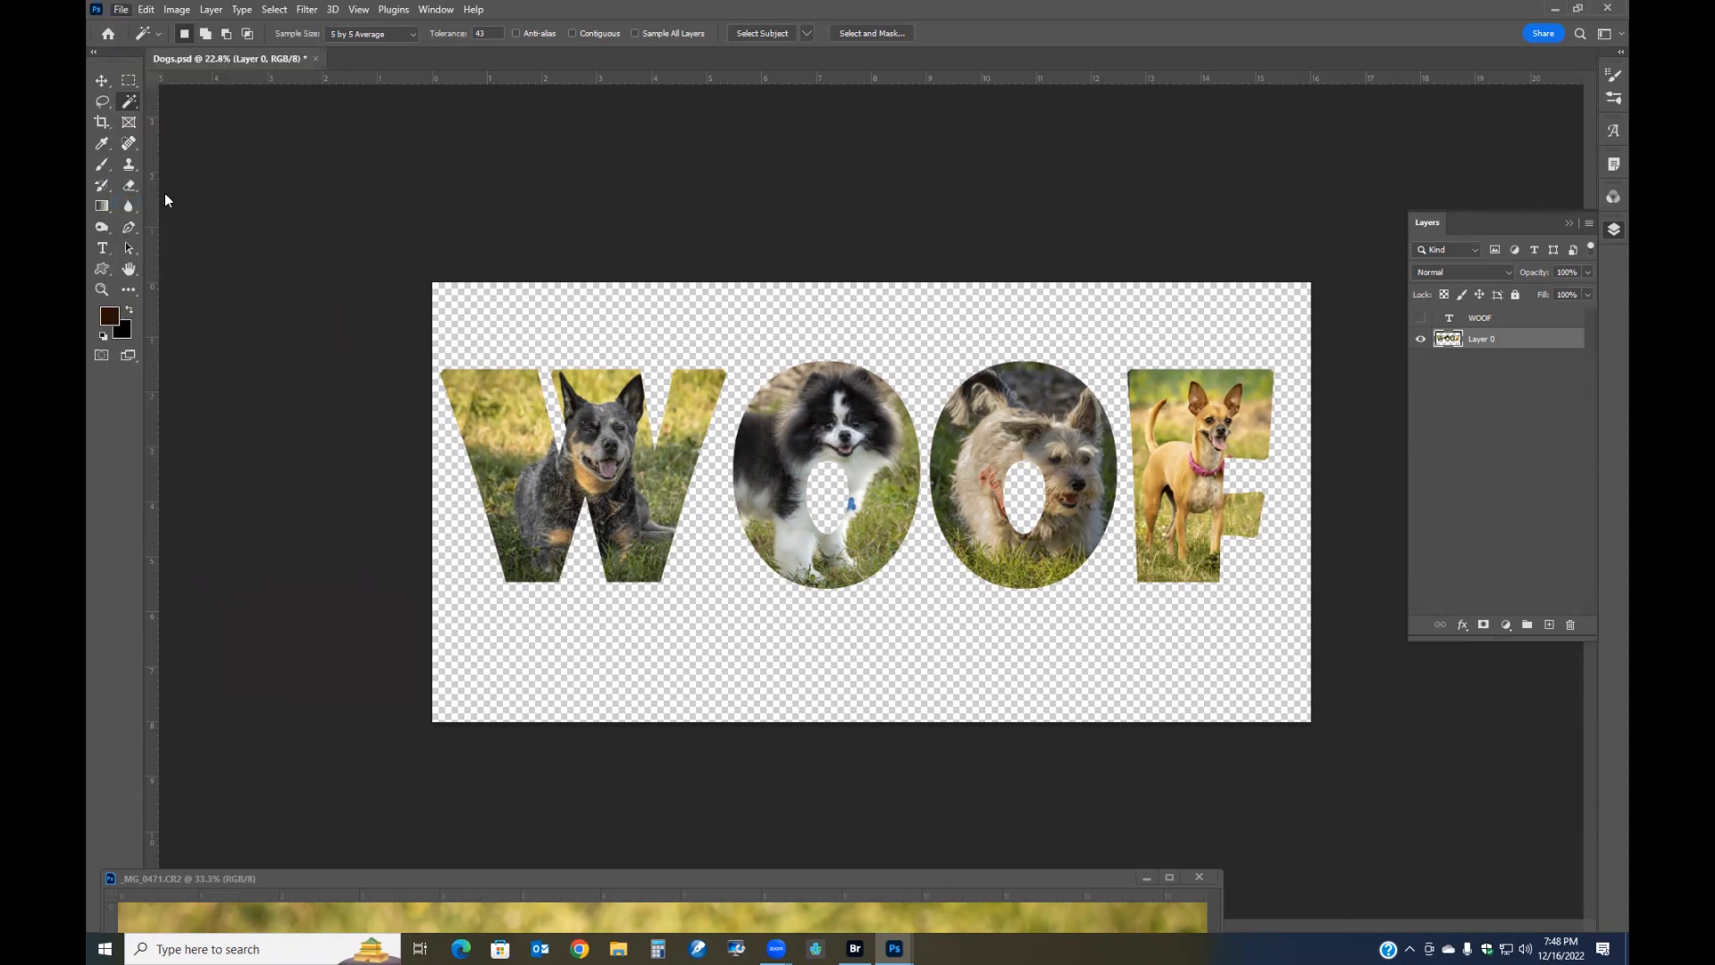
left_click(220, 484)
type("-")
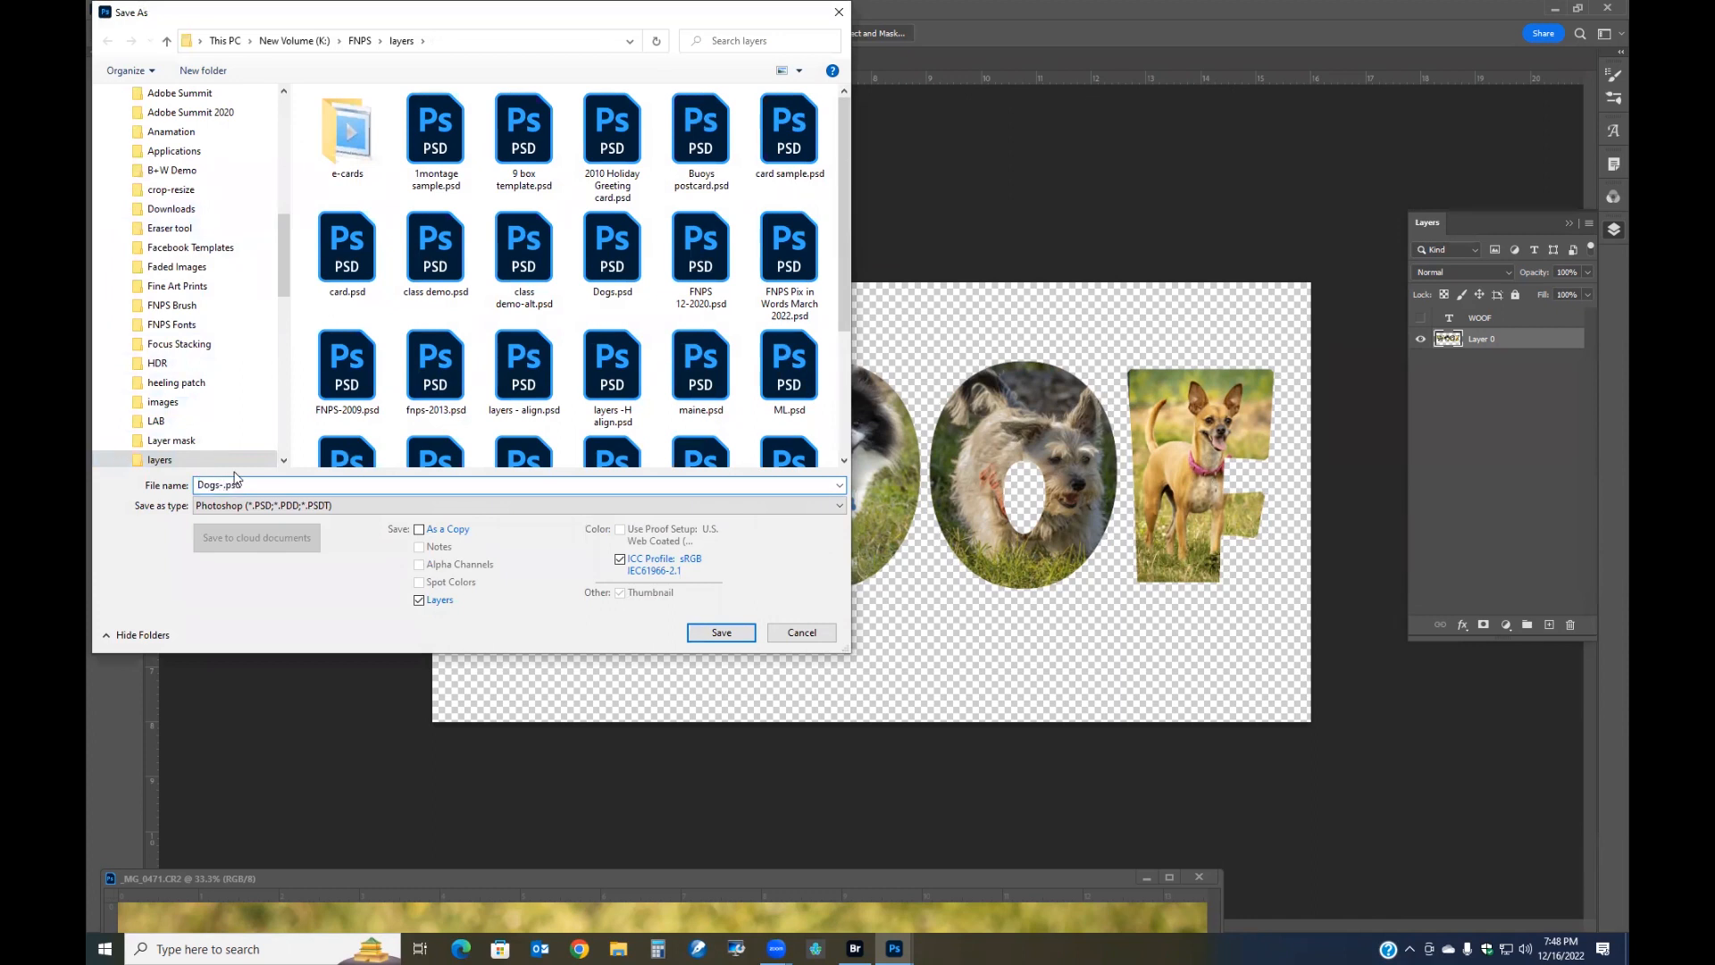
type("composite")
left_click(722, 633)
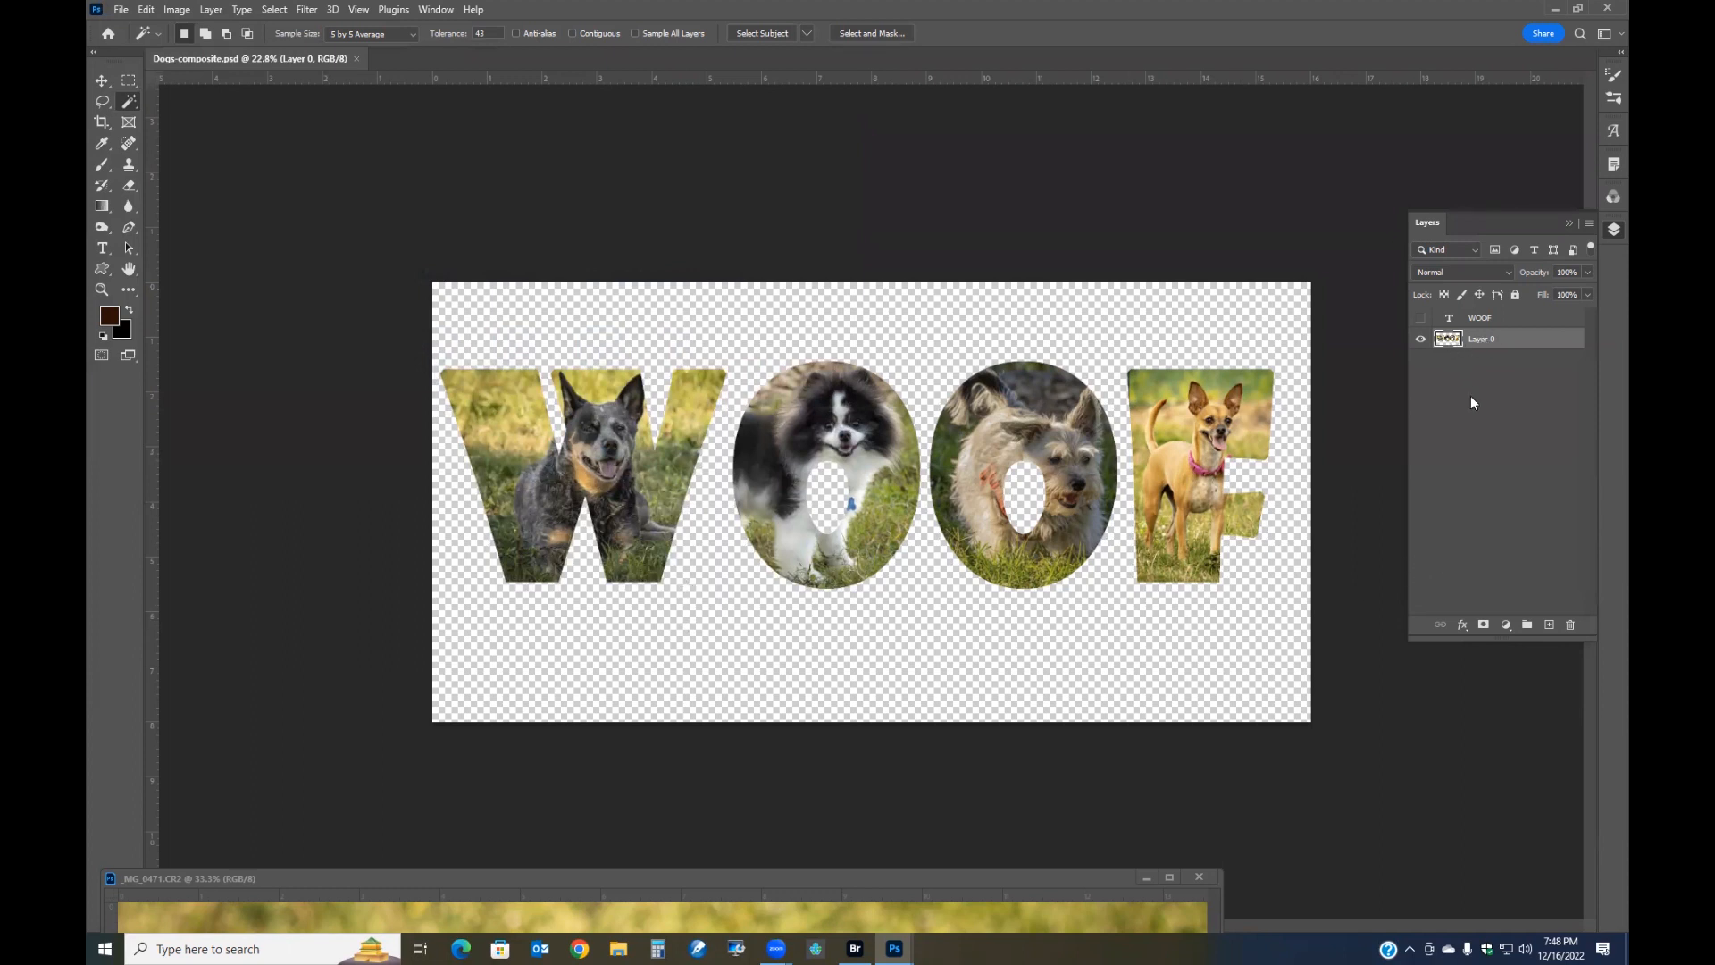
Add a new layer beneath Layer 0 and fill it with the dark brown foreground color using the Paint Bucket
left_click(1549, 624)
left_click_drag(1474, 340, 1461, 407)
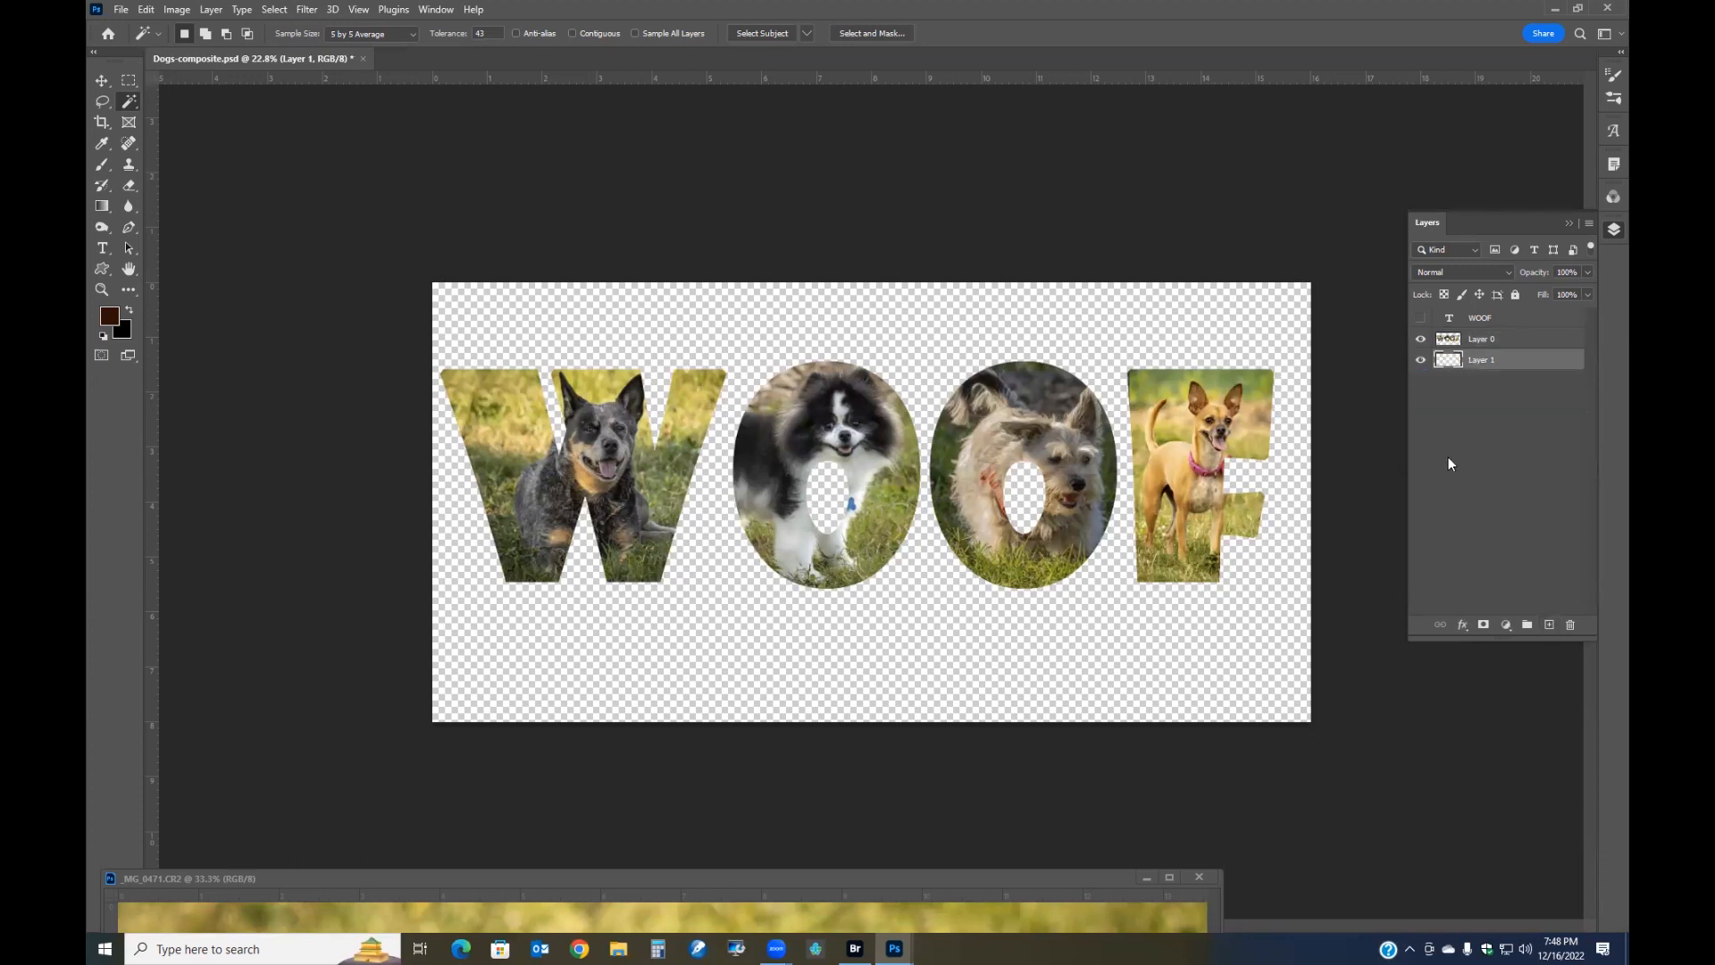
right_click(102, 206)
left_click(161, 222)
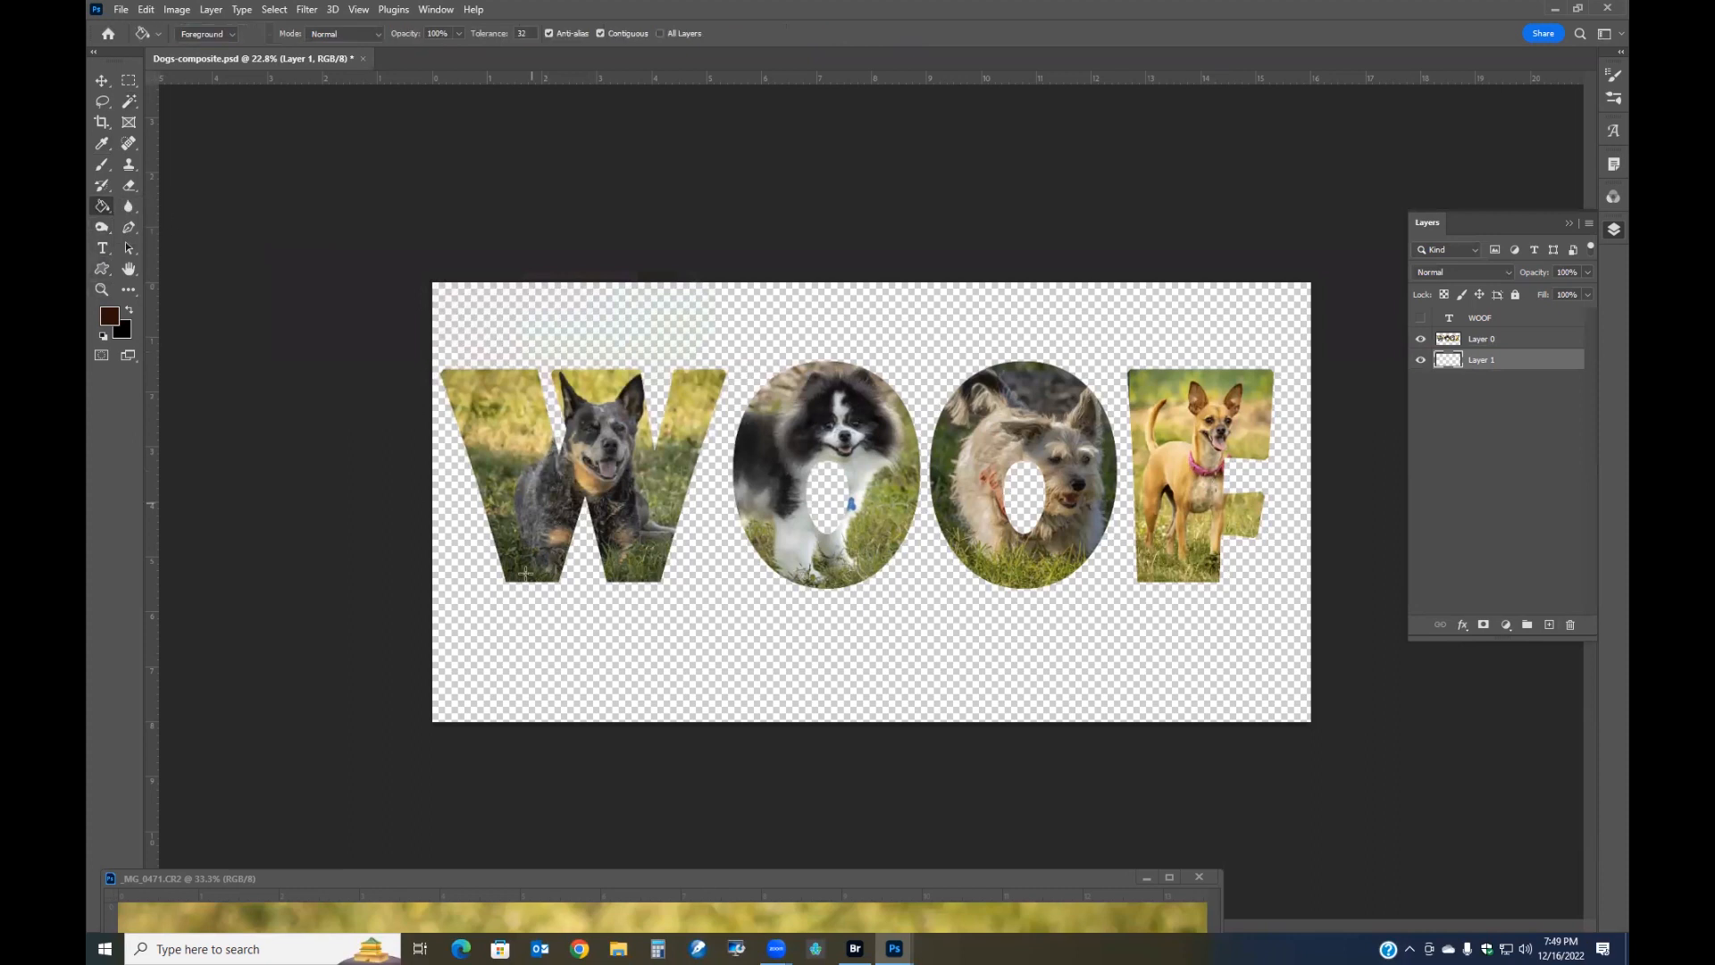
left_click(451, 650)
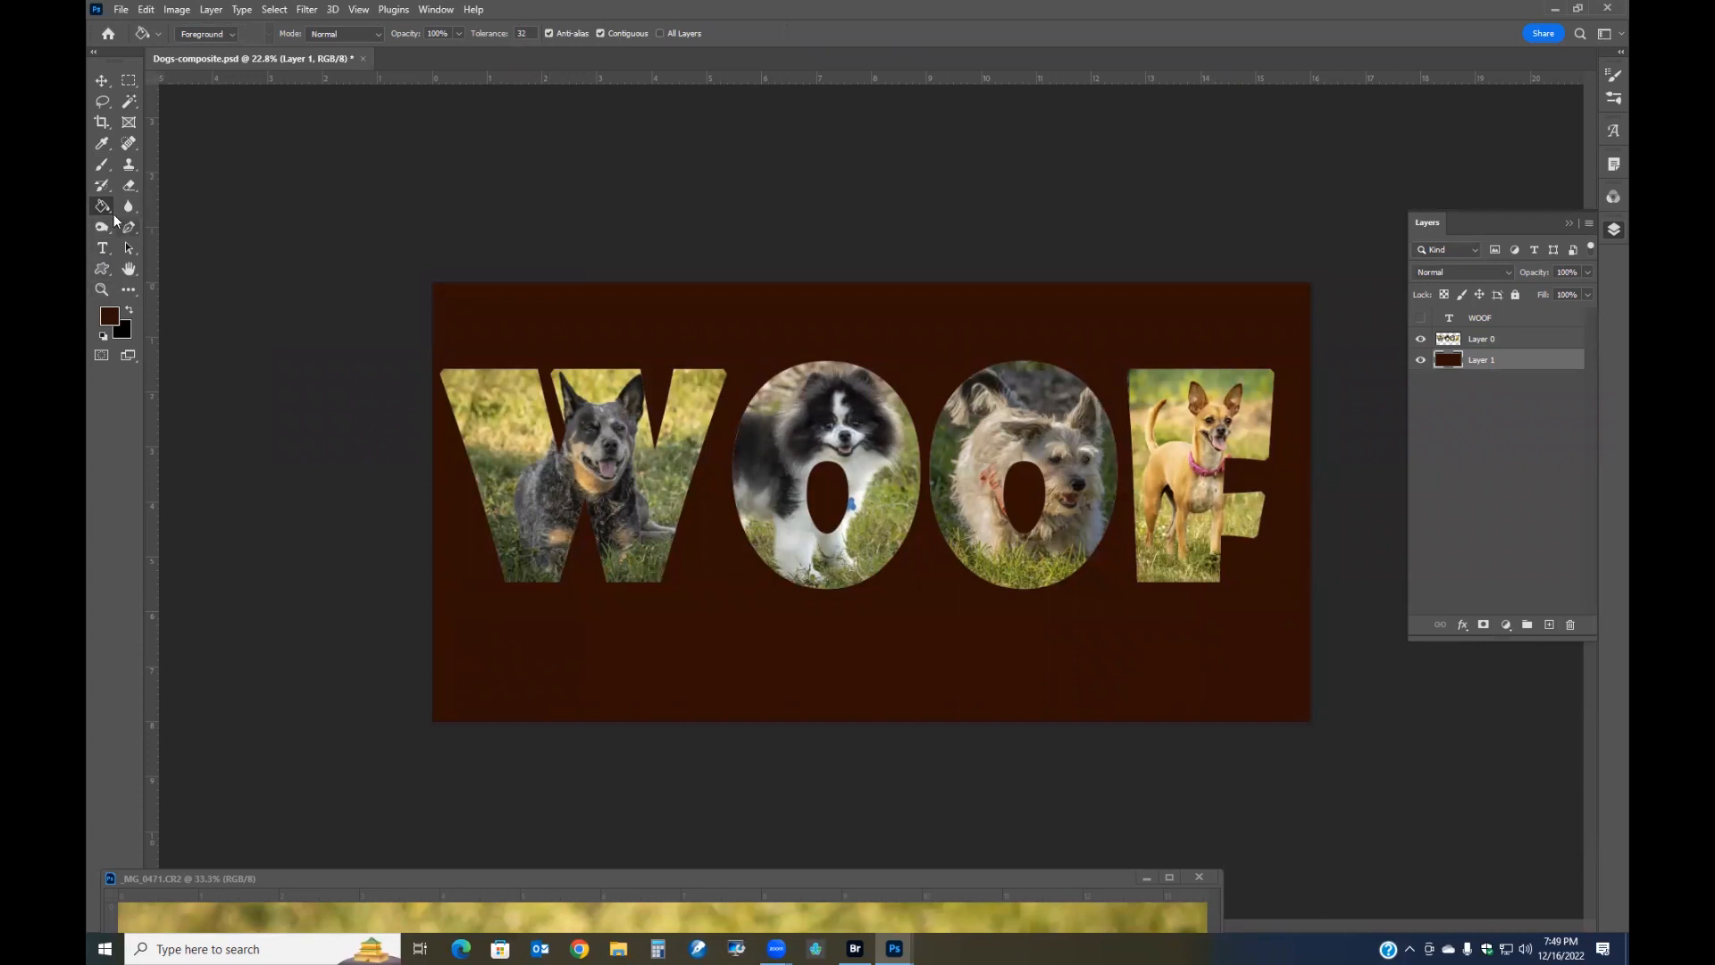
Cover the background layer with a blue linear gradient running diagonally from the upper-left to the lower-right of the canvas
right_click(114, 216)
left_click(153, 207)
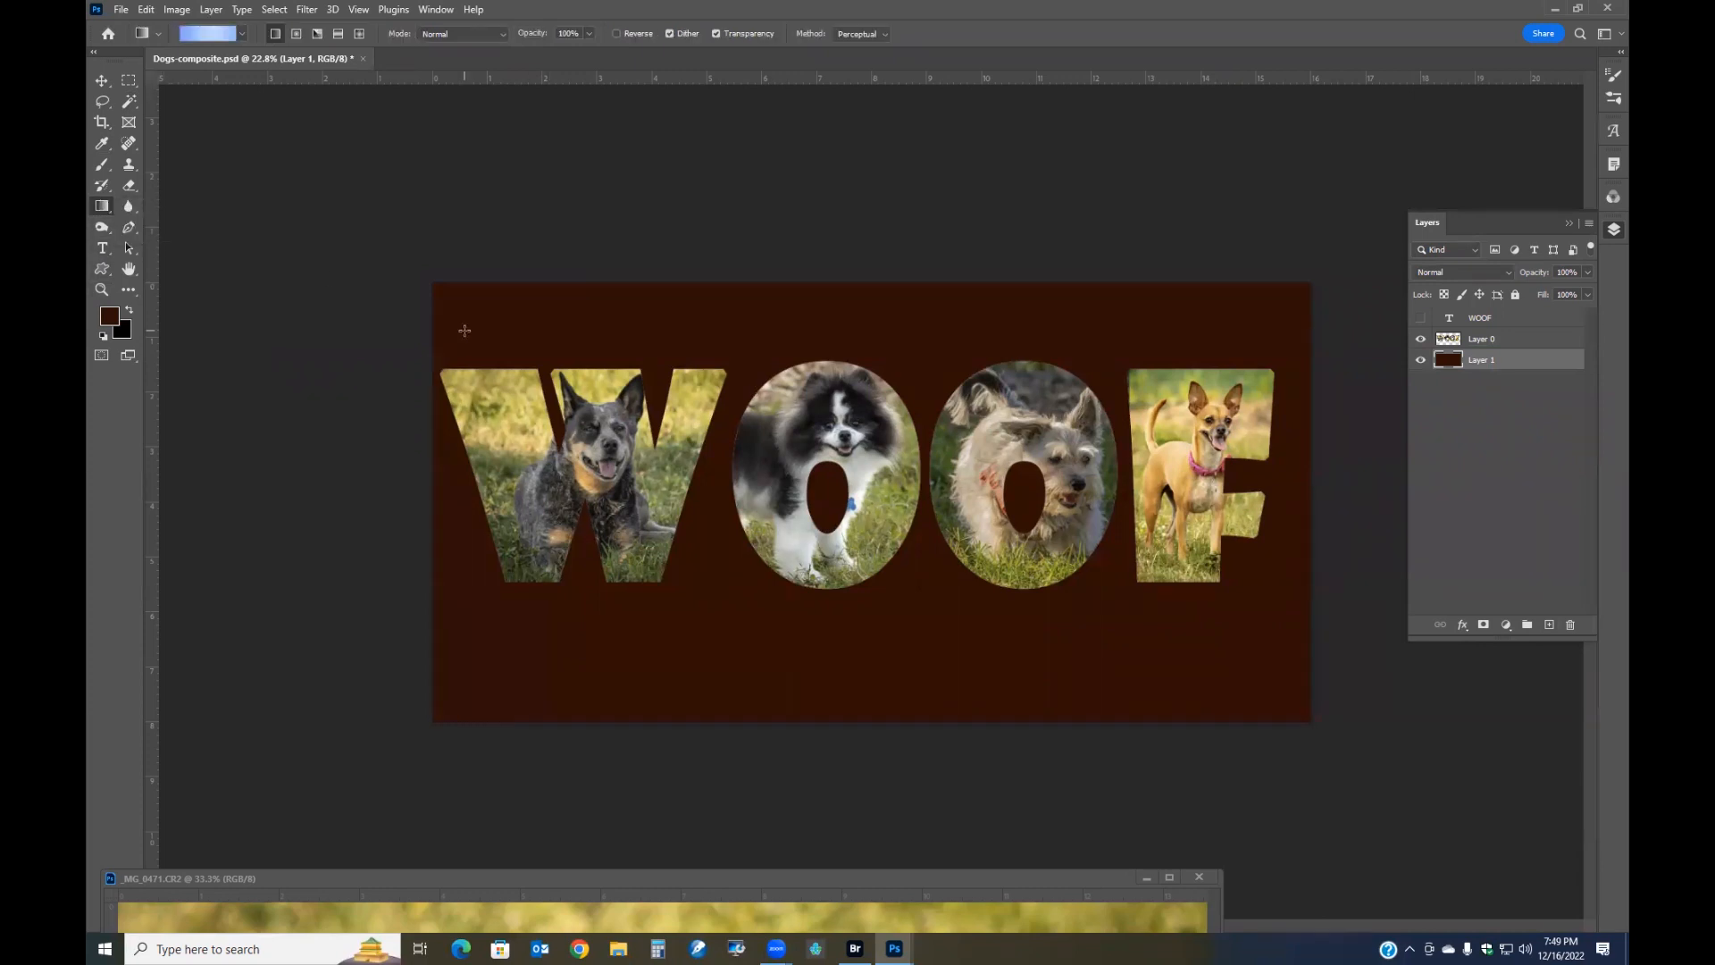
left_click_drag(481, 317, 1117, 611)
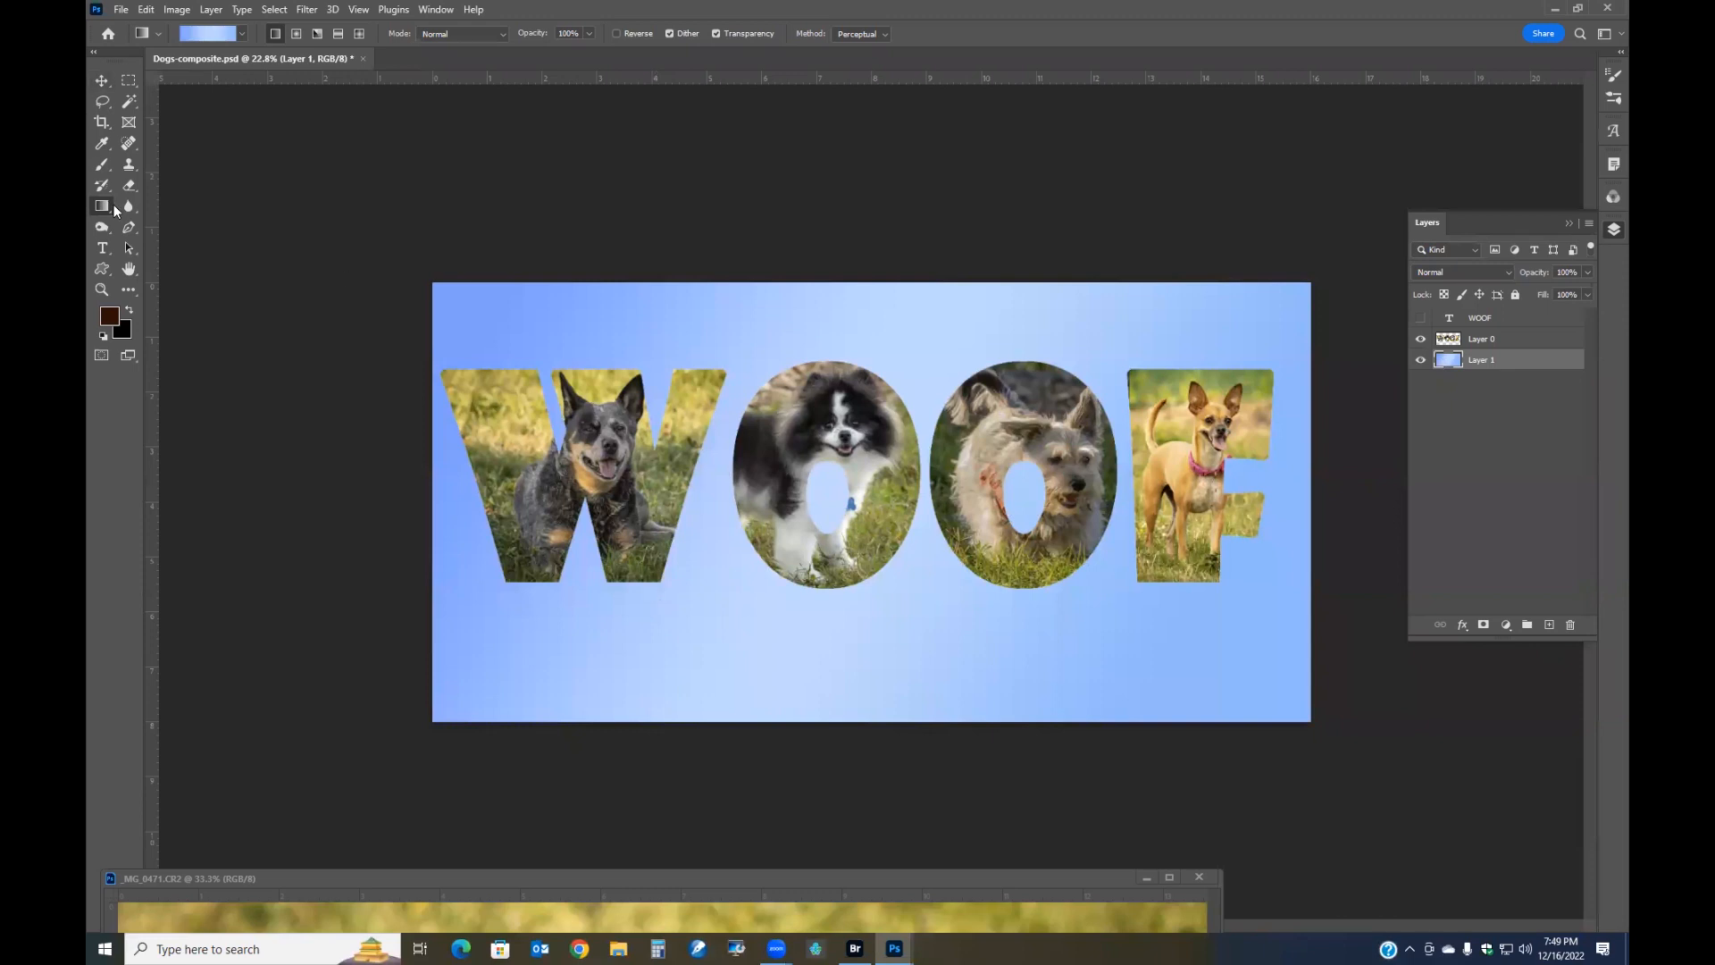
Fill the background layer with the first Reds gradient preset, running diagonally from the canvas's lower left to its upper right
left_click(241, 34)
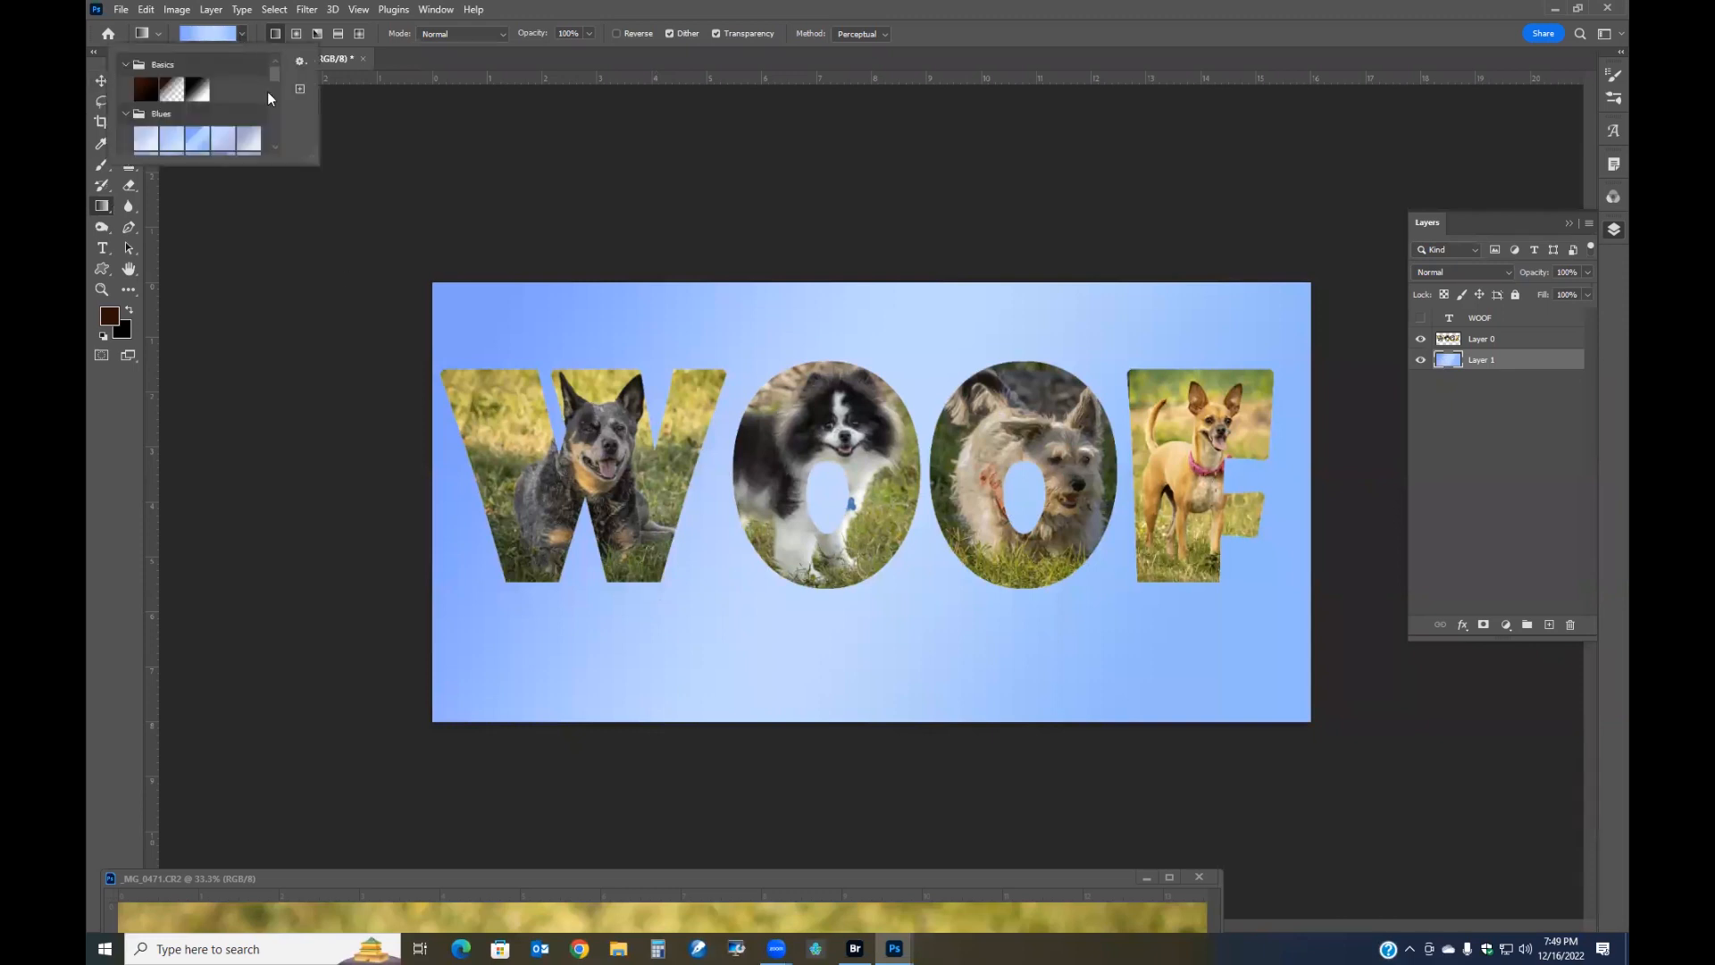
left_click_drag(275, 73, 275, 116)
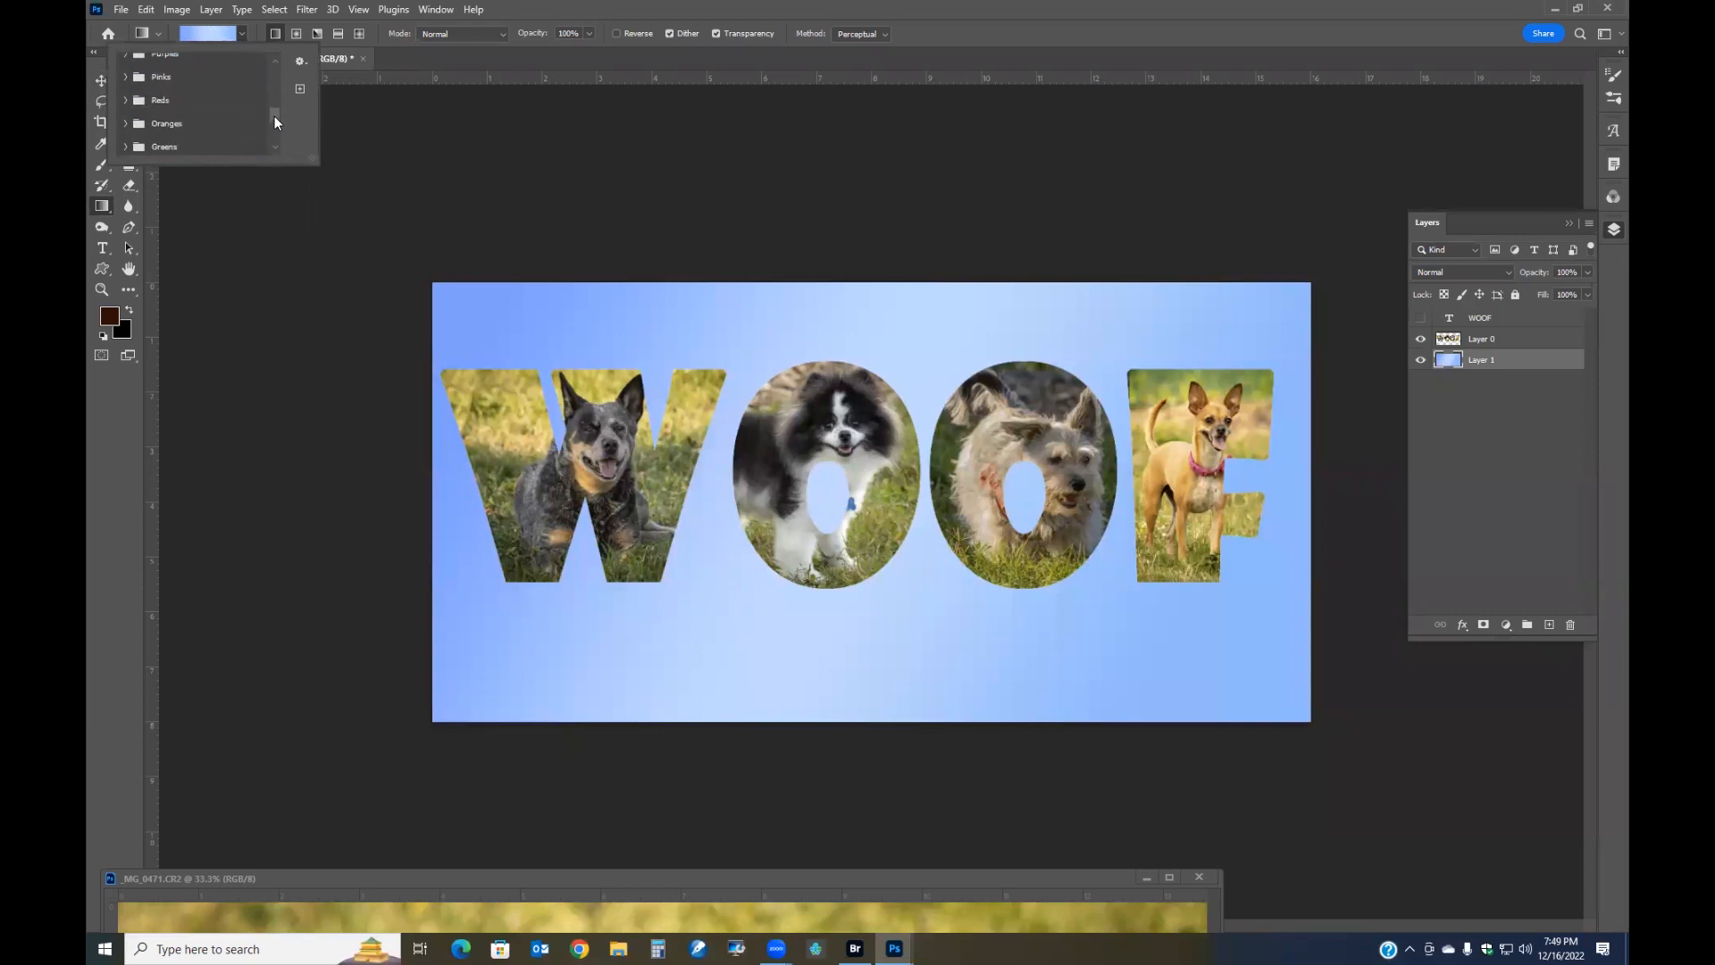
left_click(124, 100)
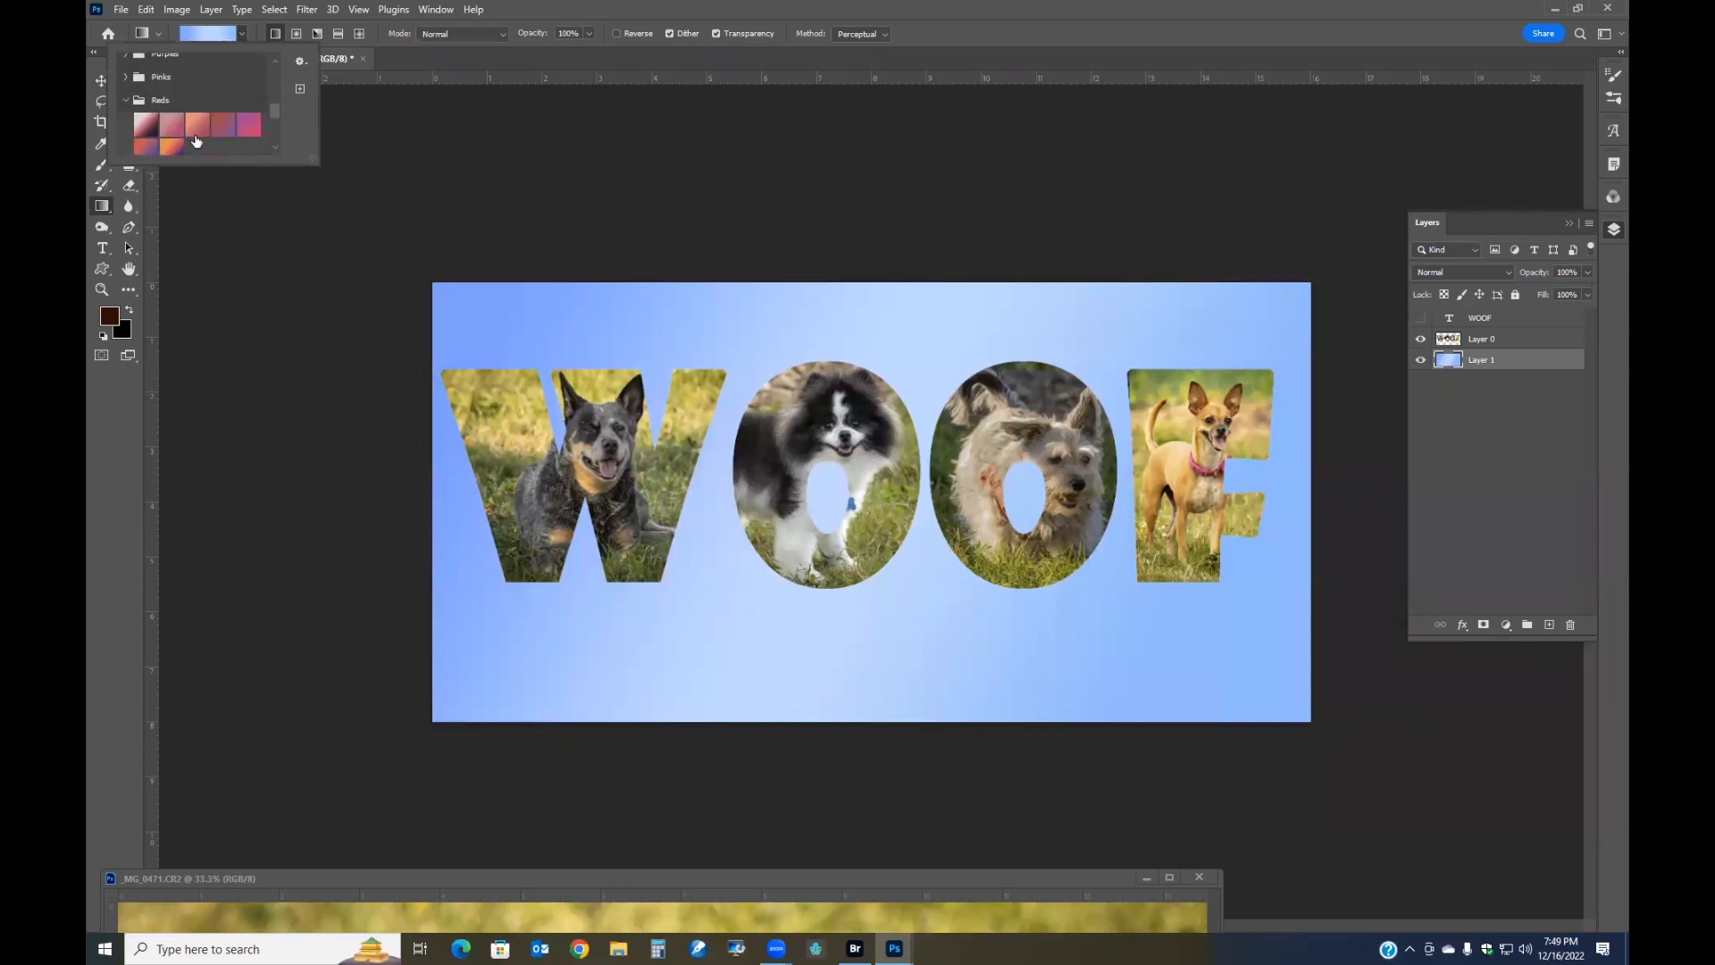
left_click(146, 125)
left_click_drag(665, 318, 1088, 626)
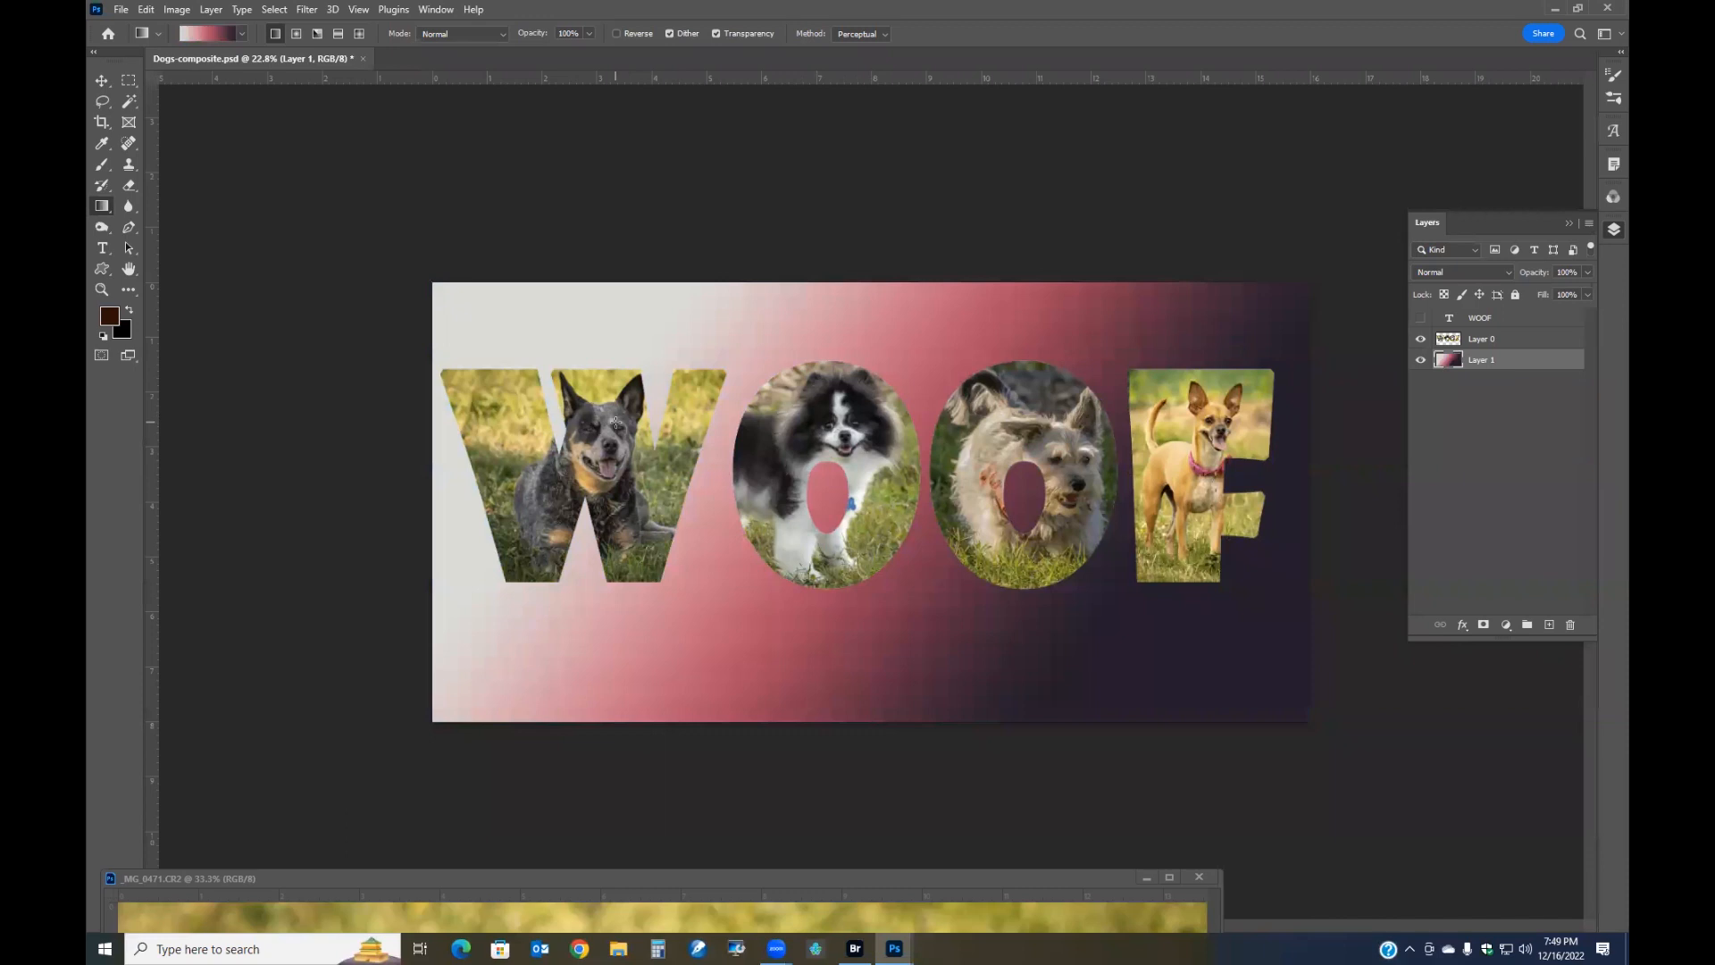
left_click_drag(661, 644, 1091, 362)
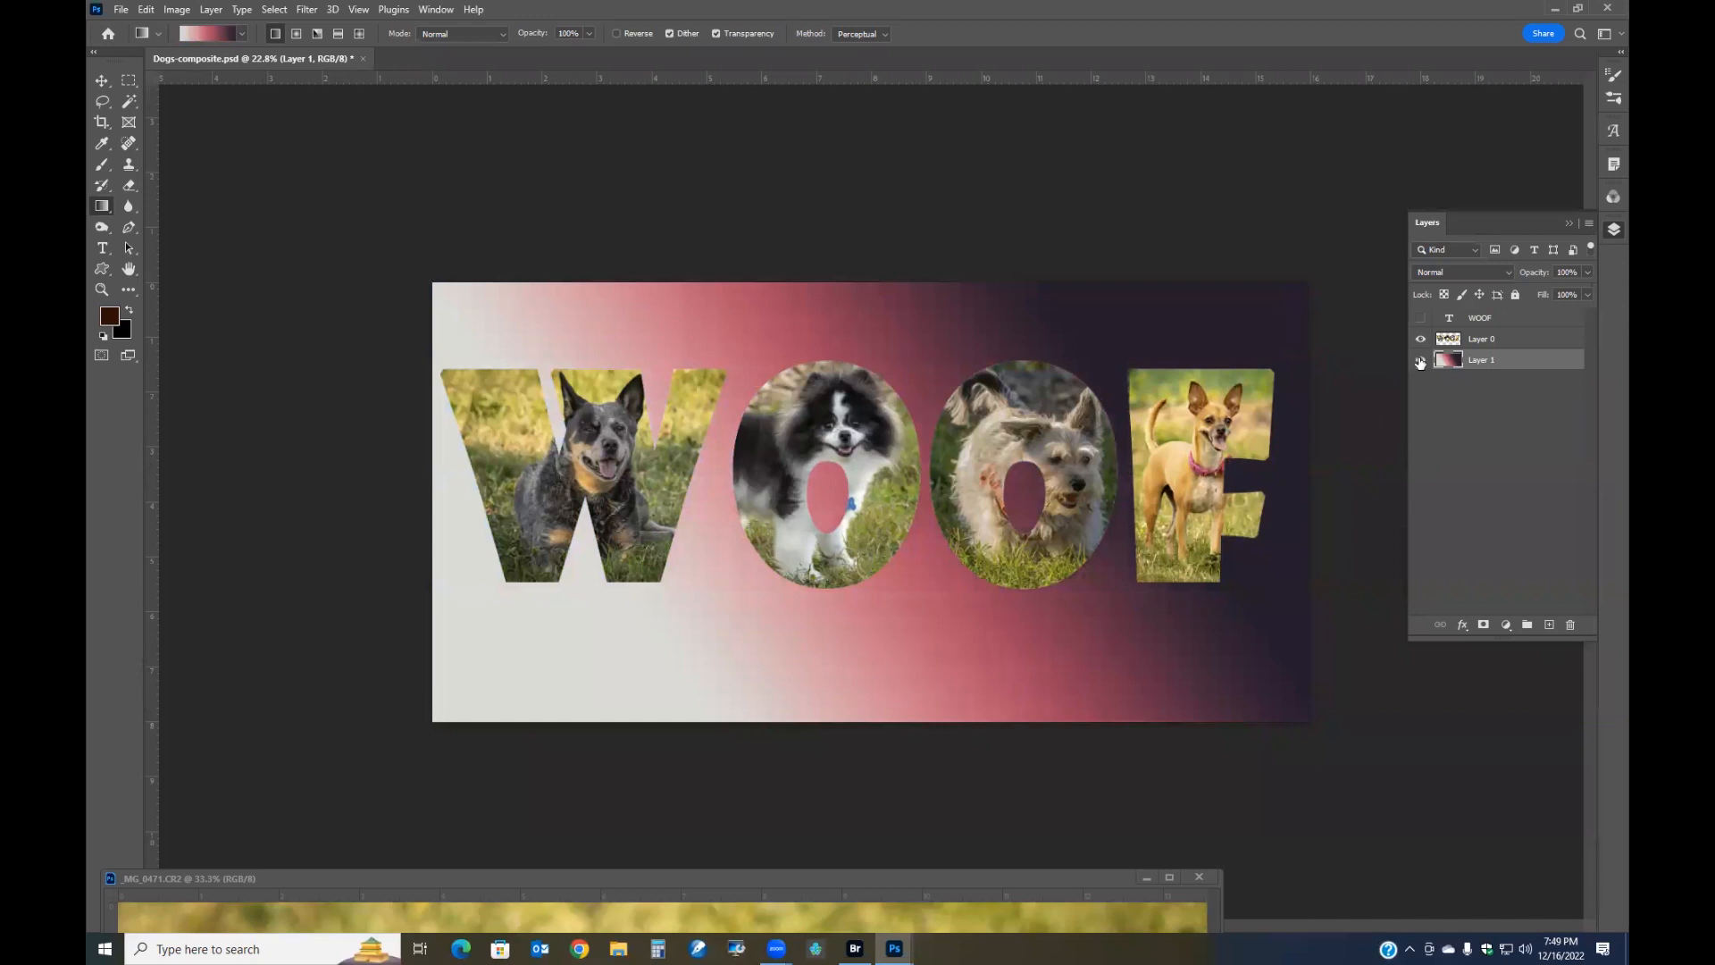
Switch to Adobe Bridge and open the tan dog photo _MG_0237.CR2 through Camera Raw into Photoshop
left_click(850, 947)
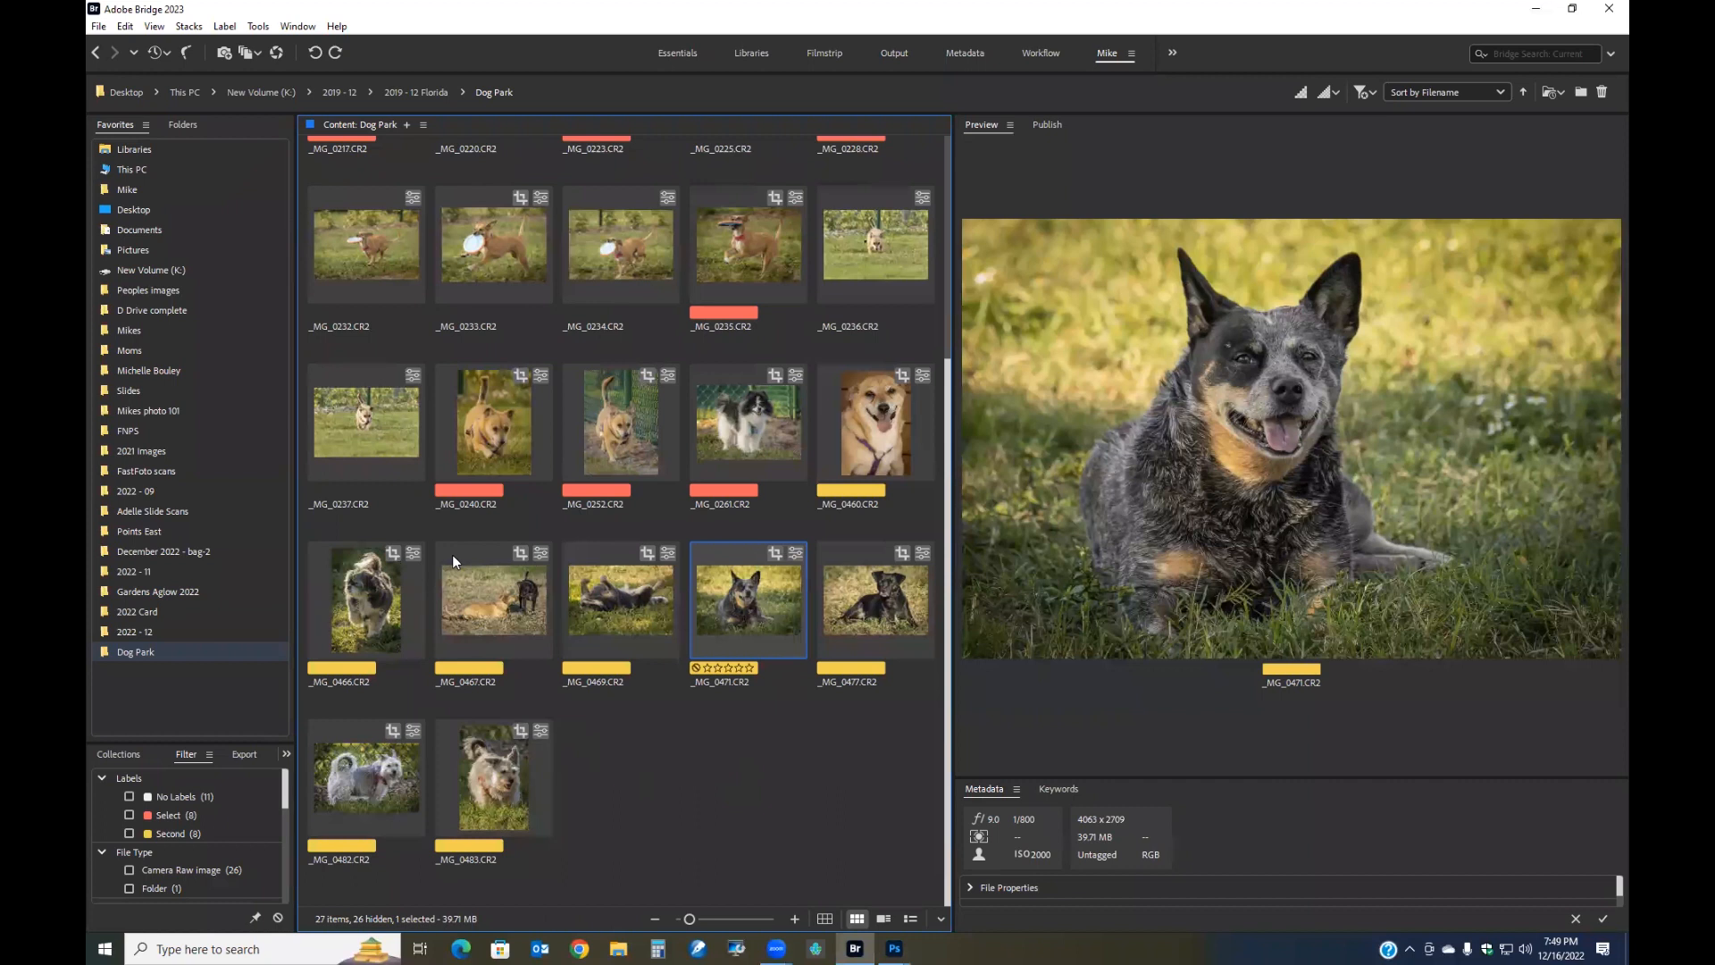
scroll(452, 555, "up", 3)
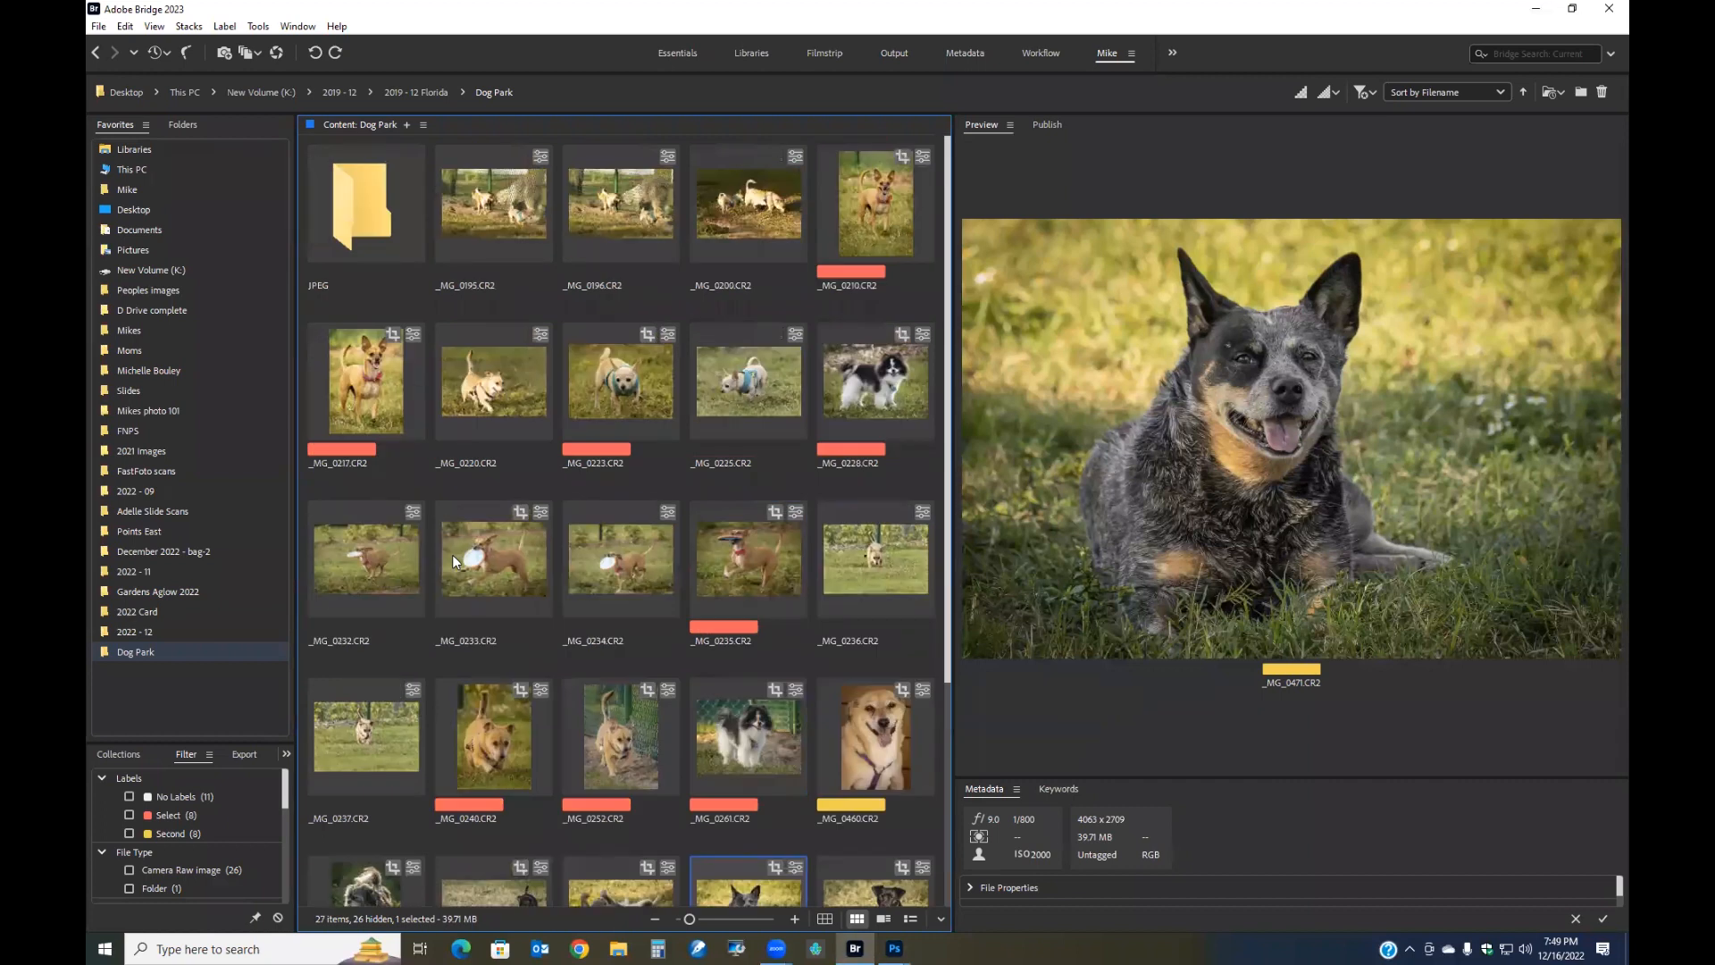
scroll(452, 554, "down", 2)
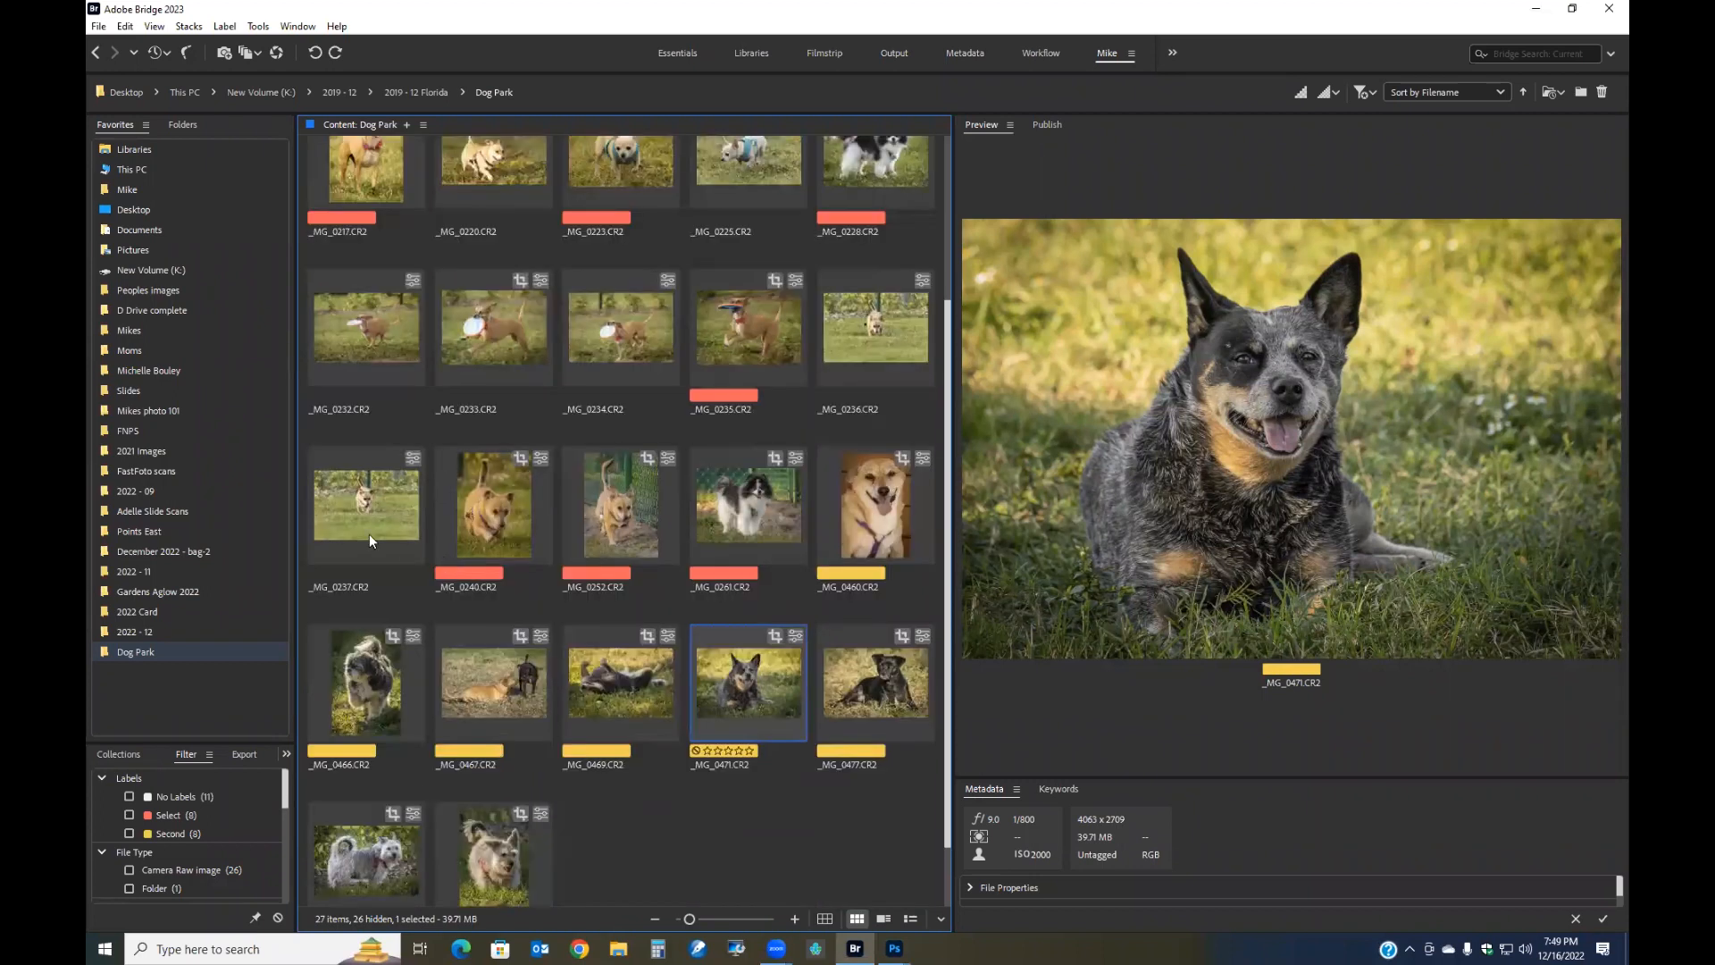
left_click(373, 513)
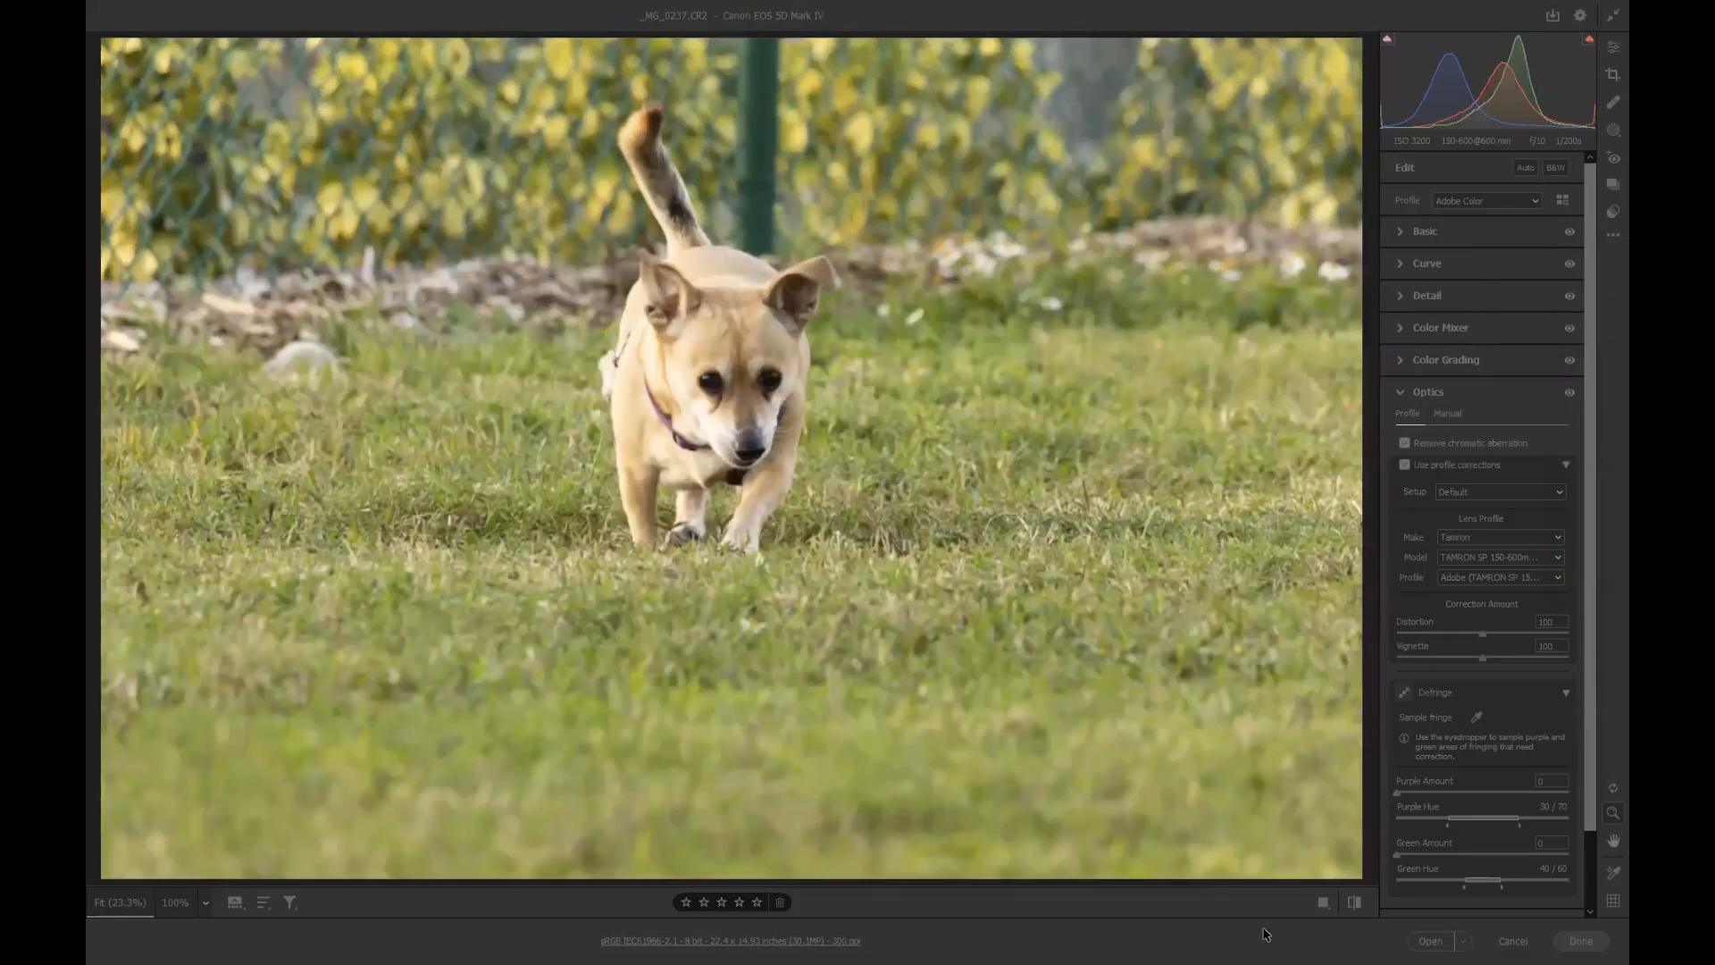
left_click(1430, 941)
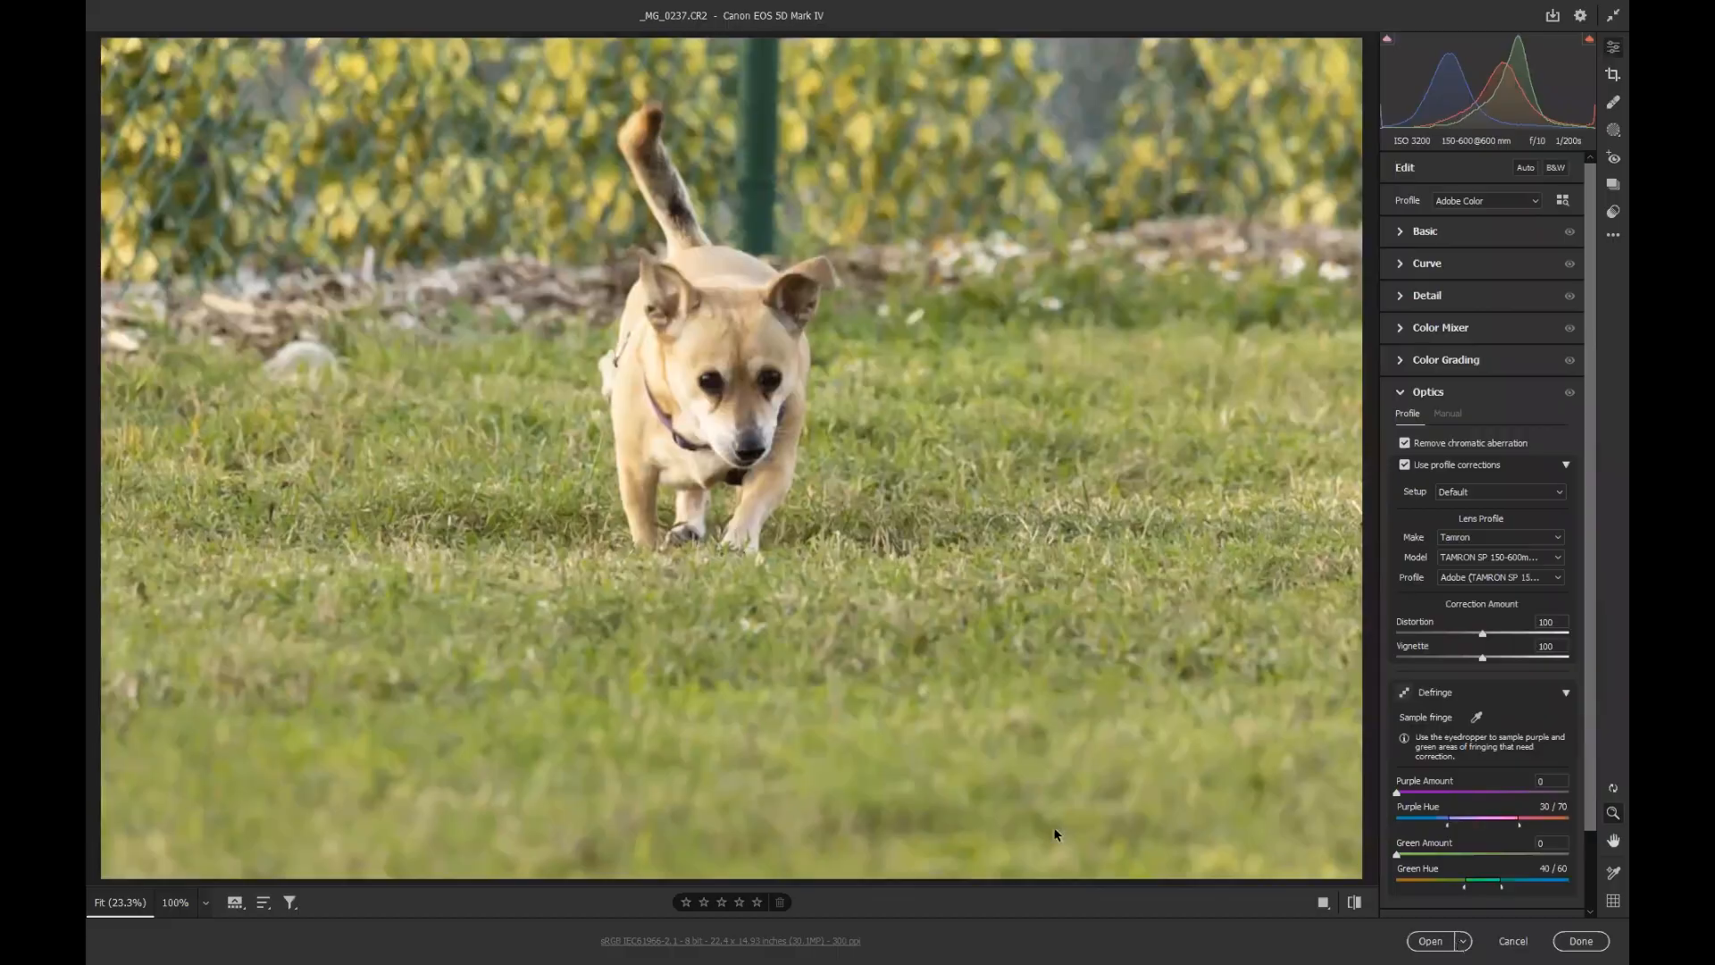
Copy the _MG_0237 photo into Dogs-composite.psd as a layer between the lettering and gradient, and close the source photo without saving
left_click_drag(447, 58, 259, 546)
left_click_drag(1496, 318, 1054, 393)
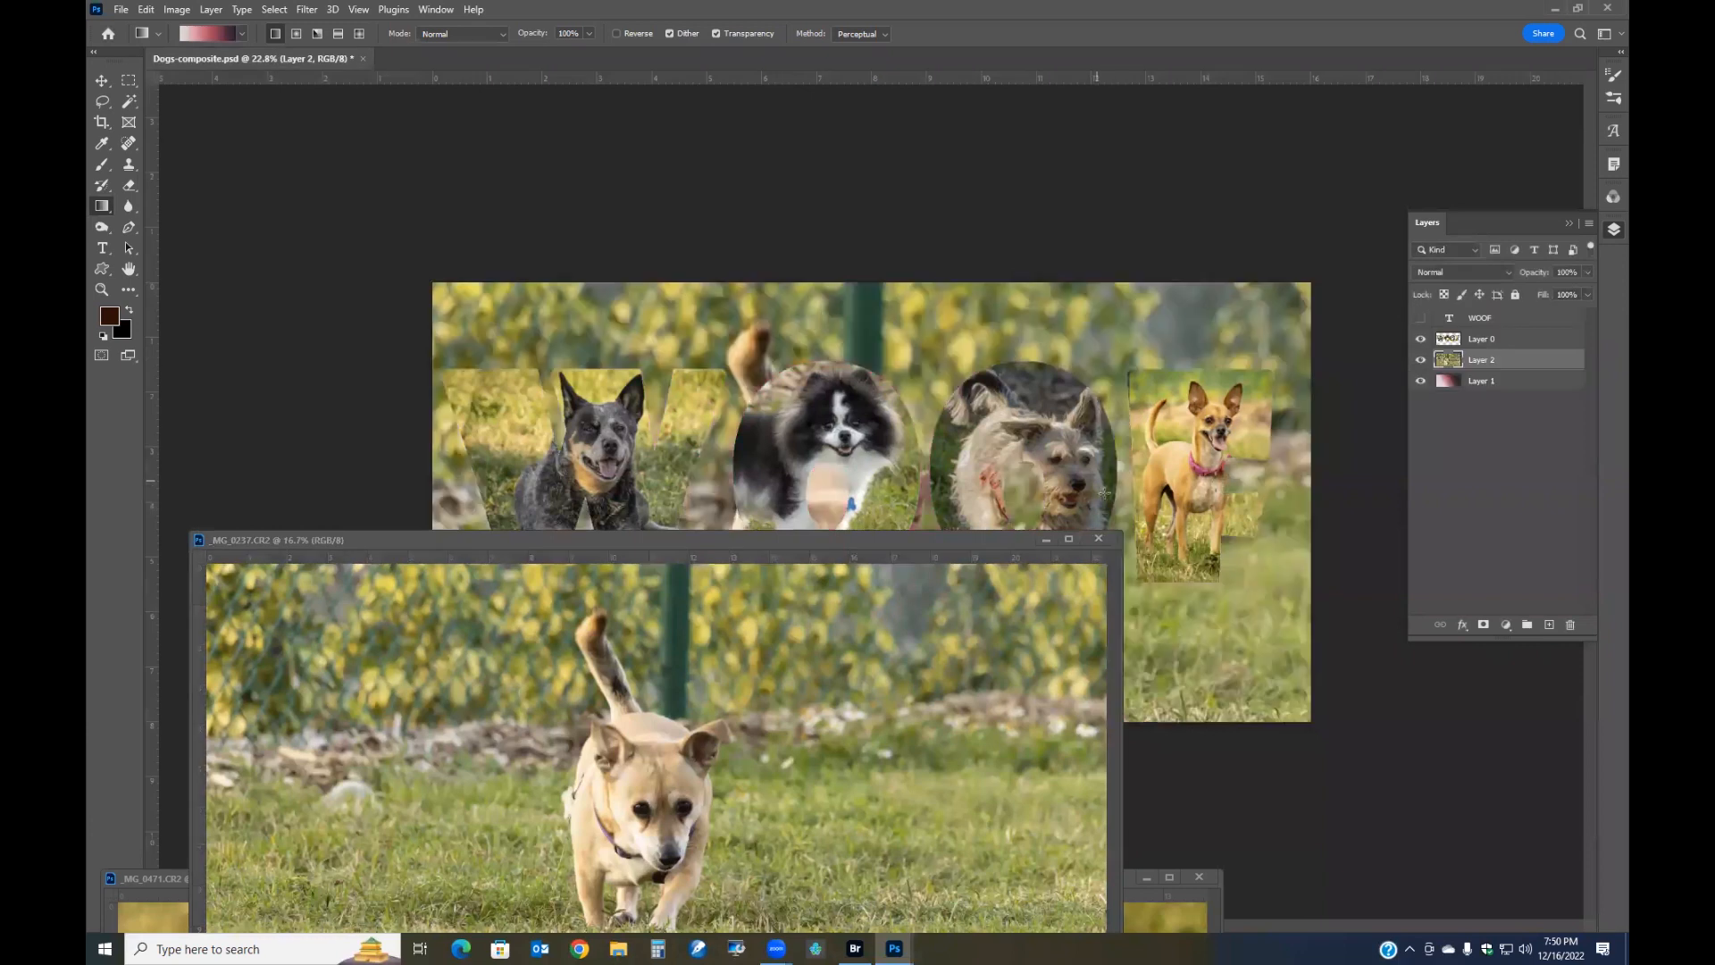
left_click(1100, 538)
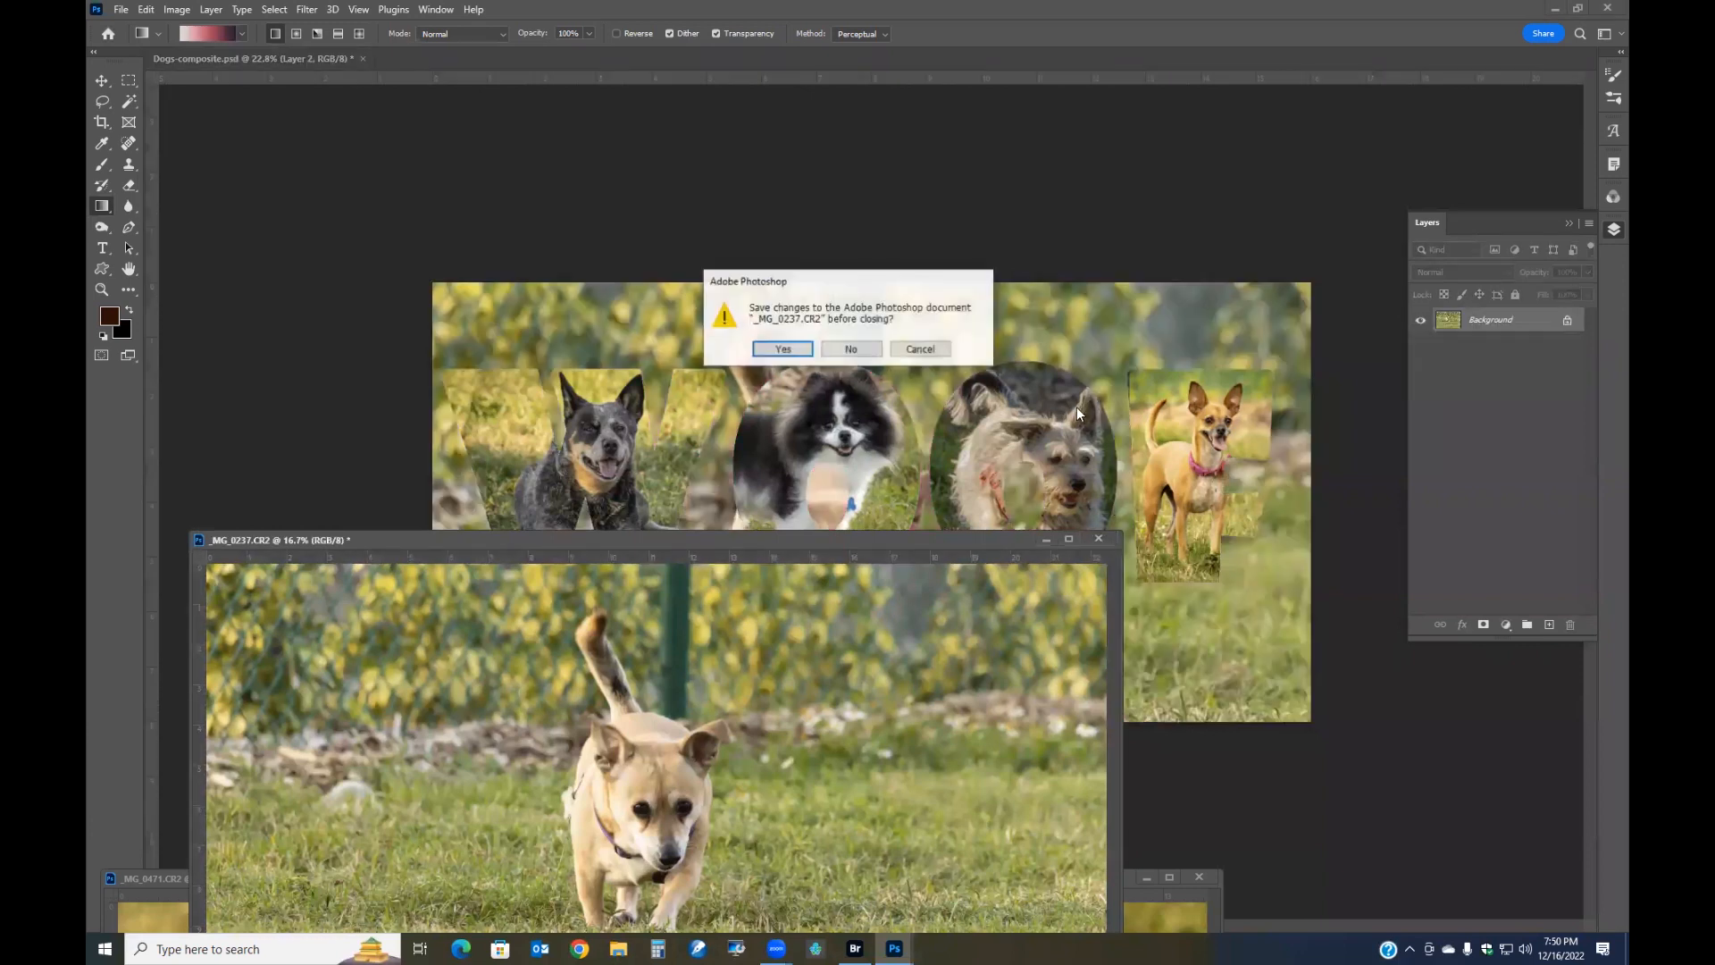
left_click(851, 349)
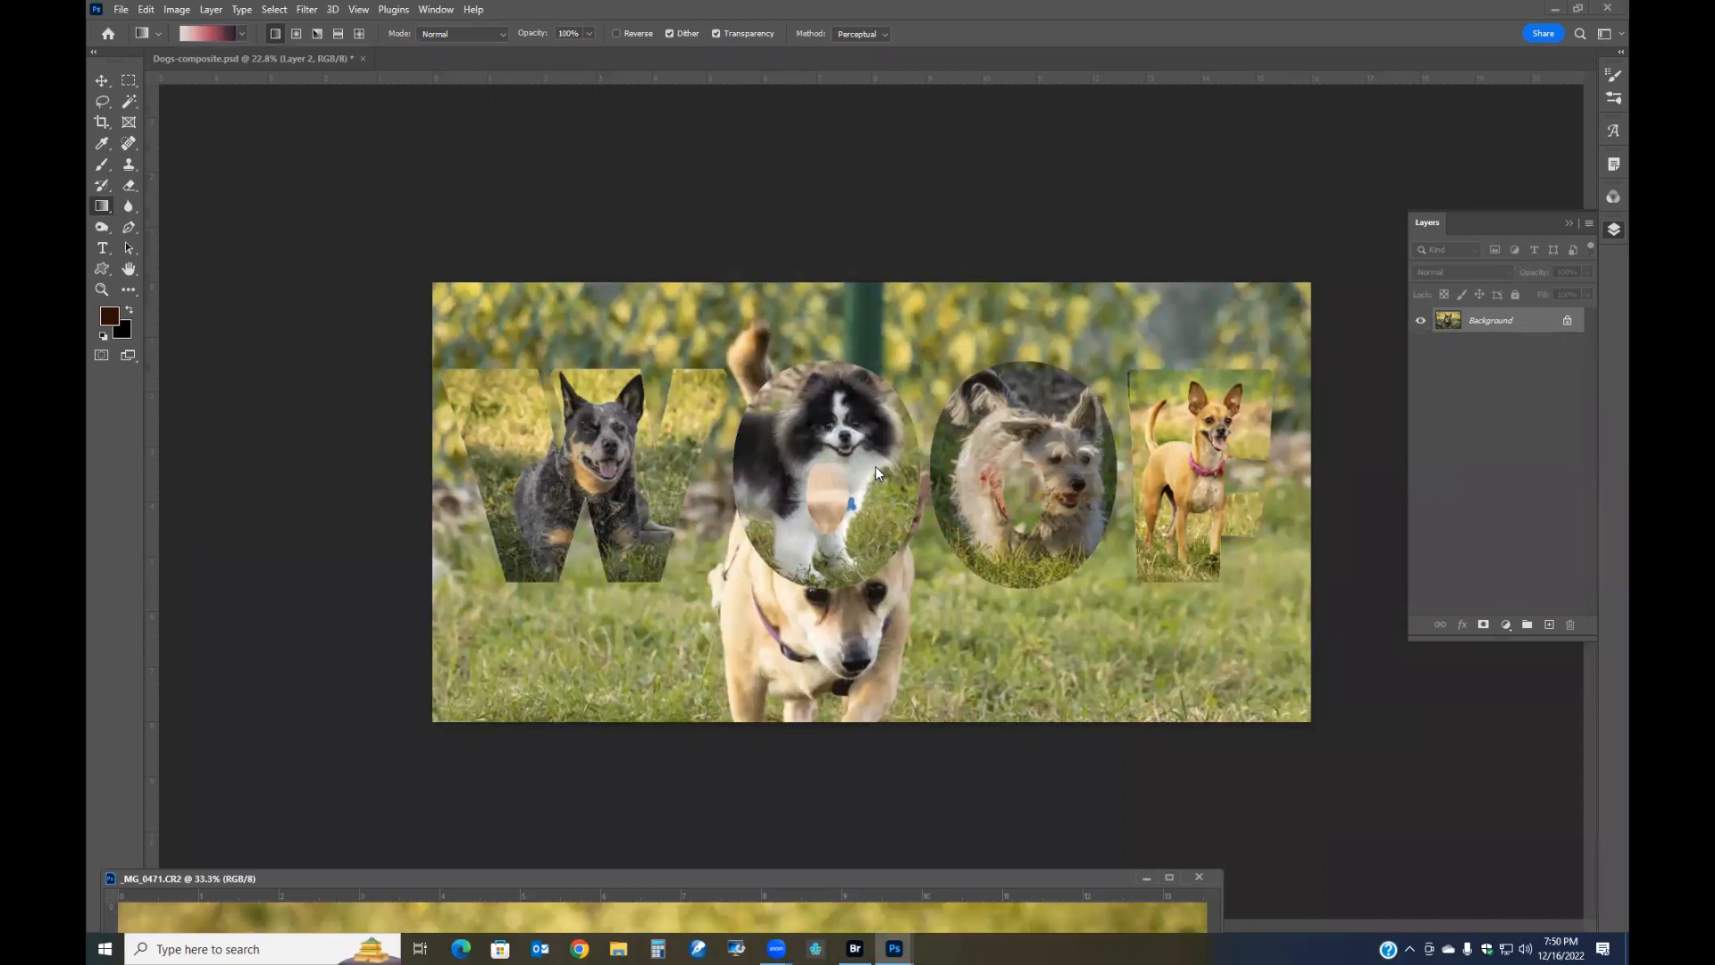
Free Transform the dog photo on Layer 2, enlarging it to about 117% and shifting it toward the left
left_click(129, 81)
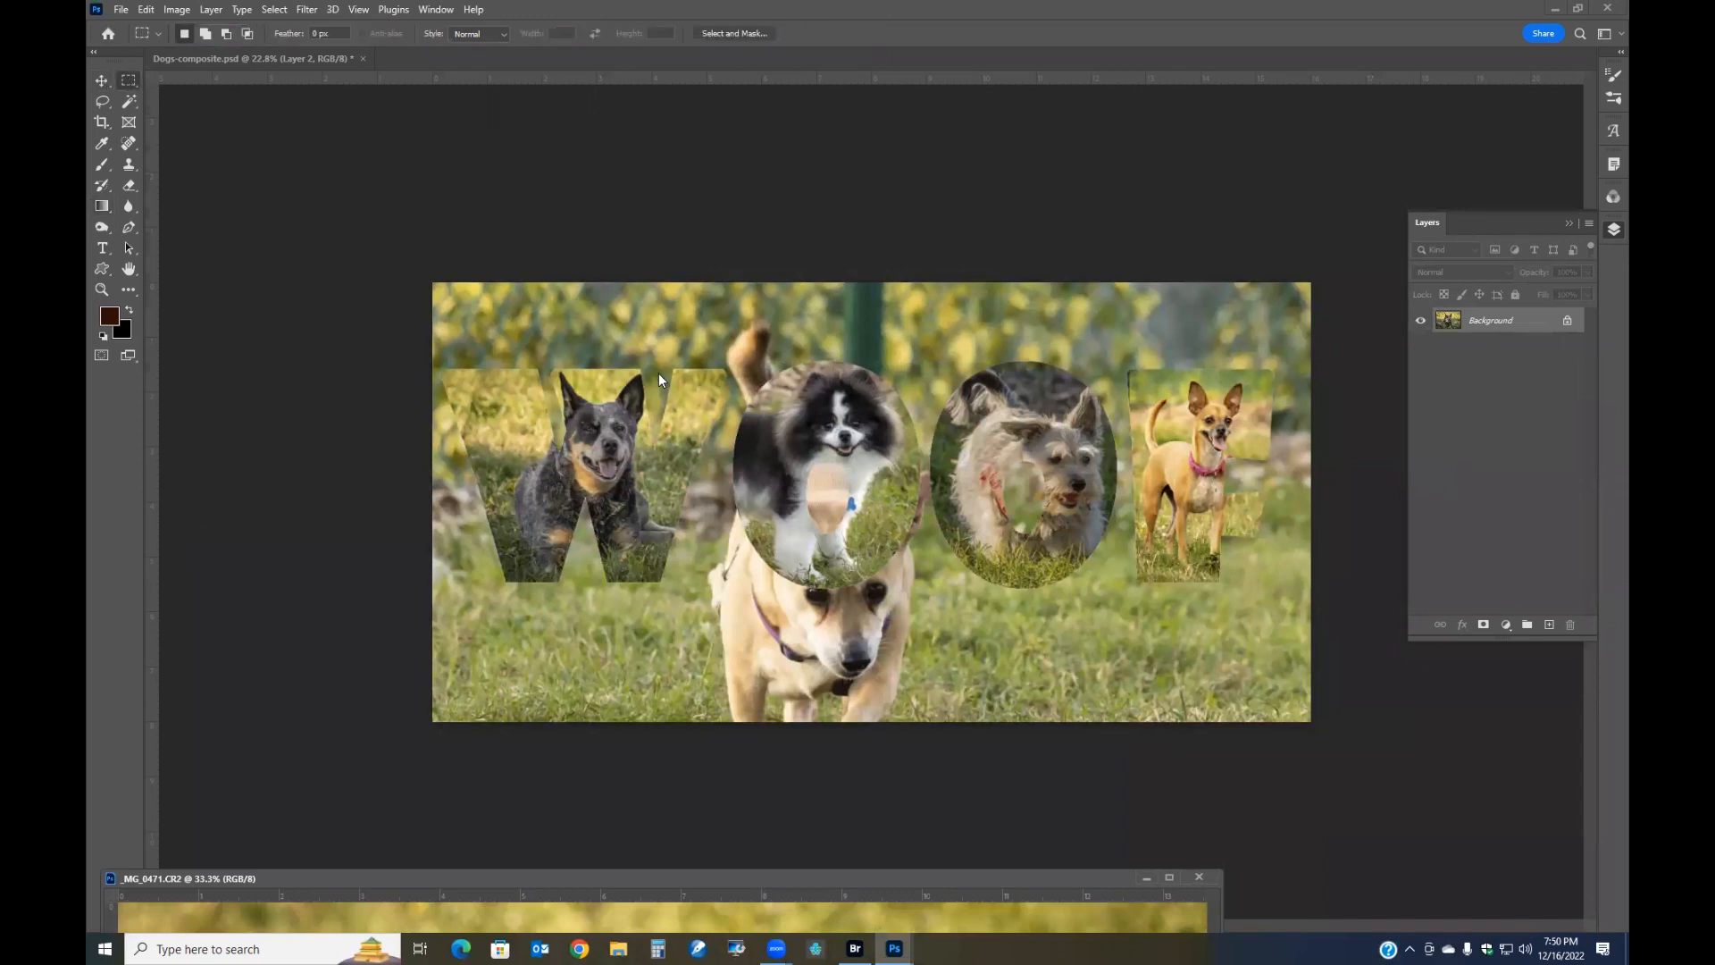
left_click(668, 606)
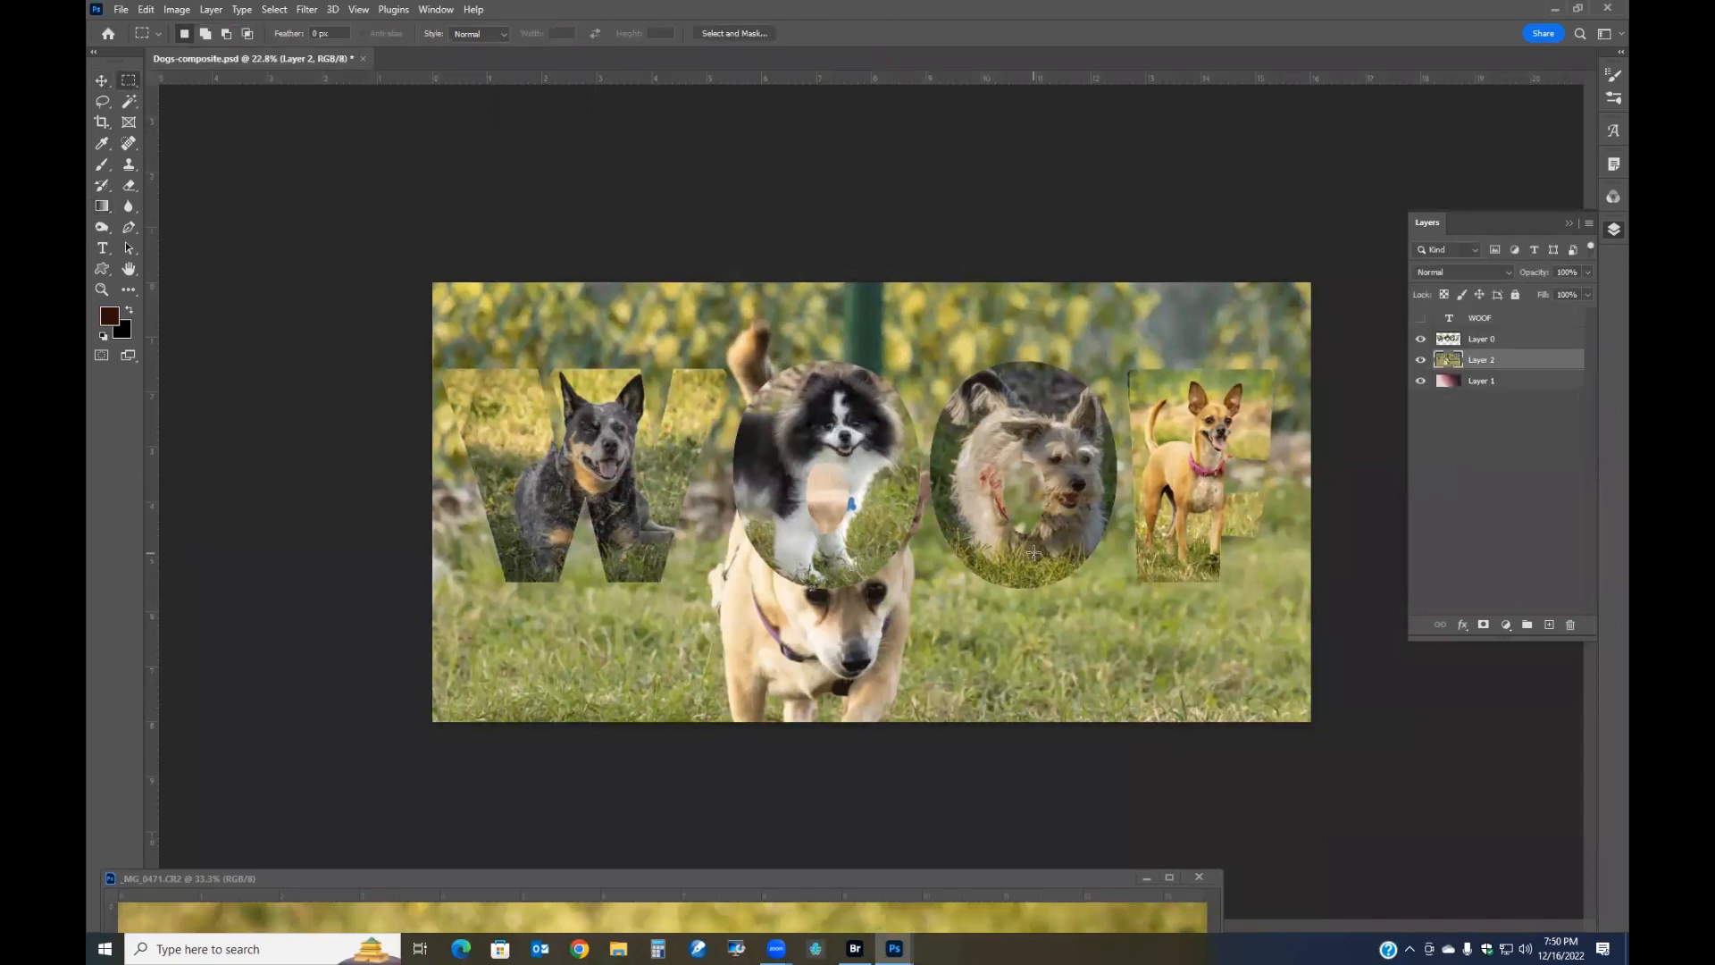
right_click(998, 652)
left_click(1086, 797)
left_click_drag(1096, 652, 799, 572)
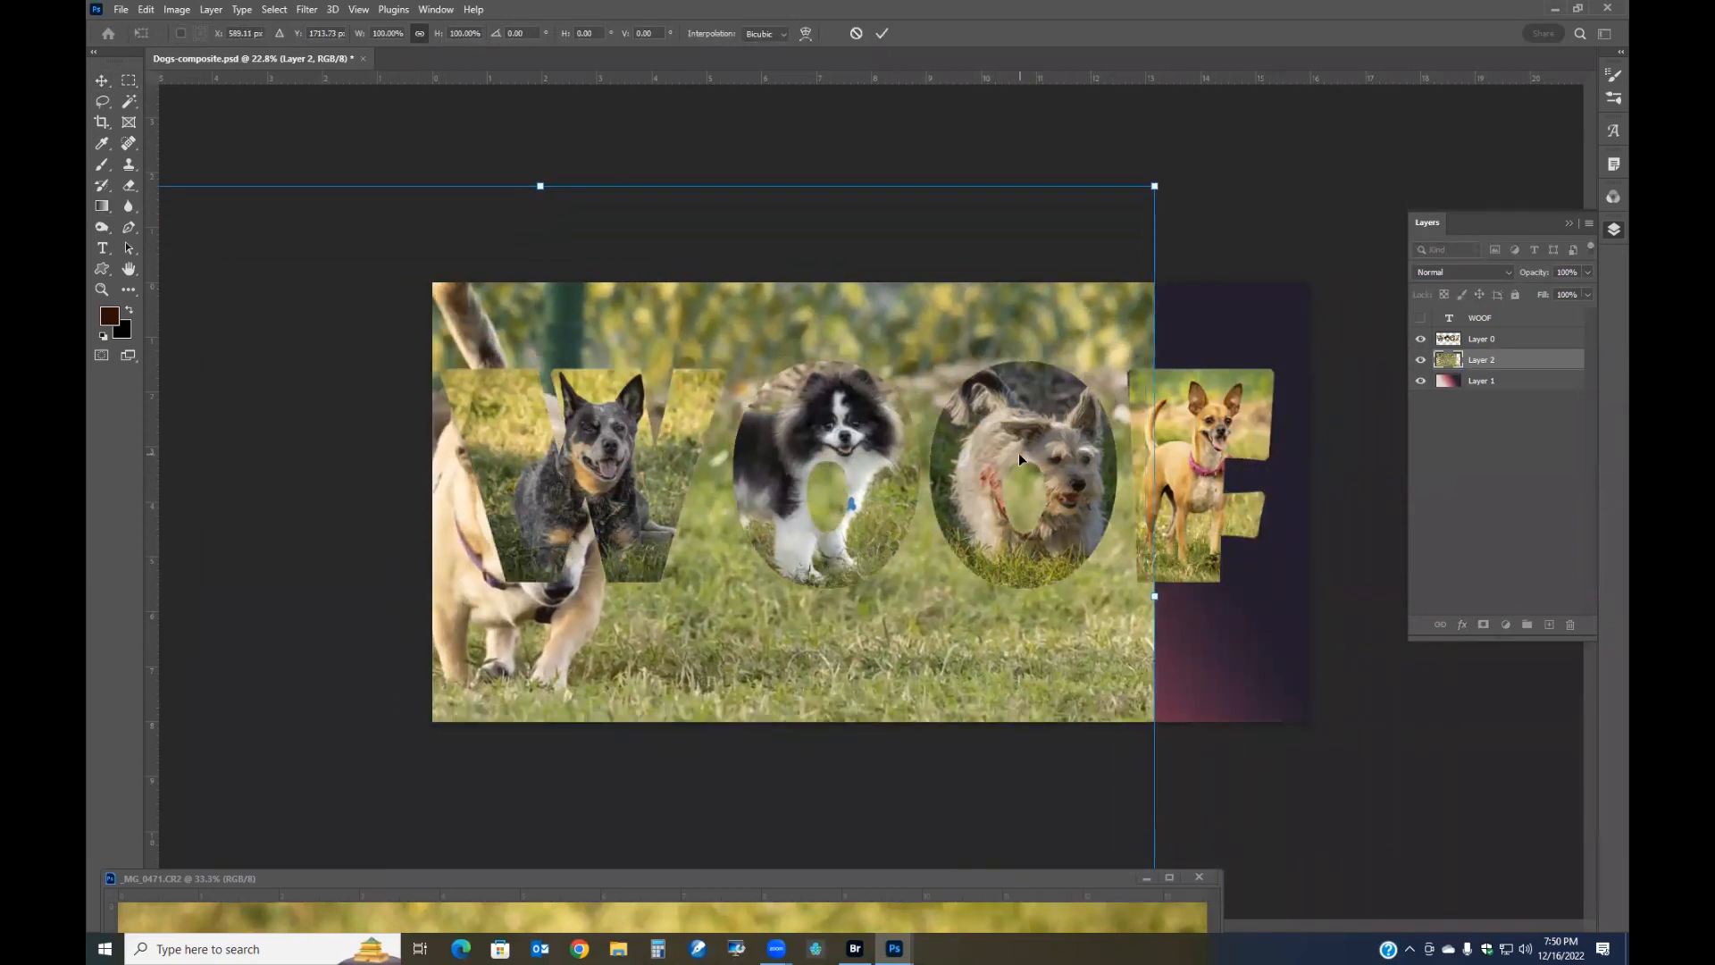
left_click_drag(1155, 186, 1395, 115)
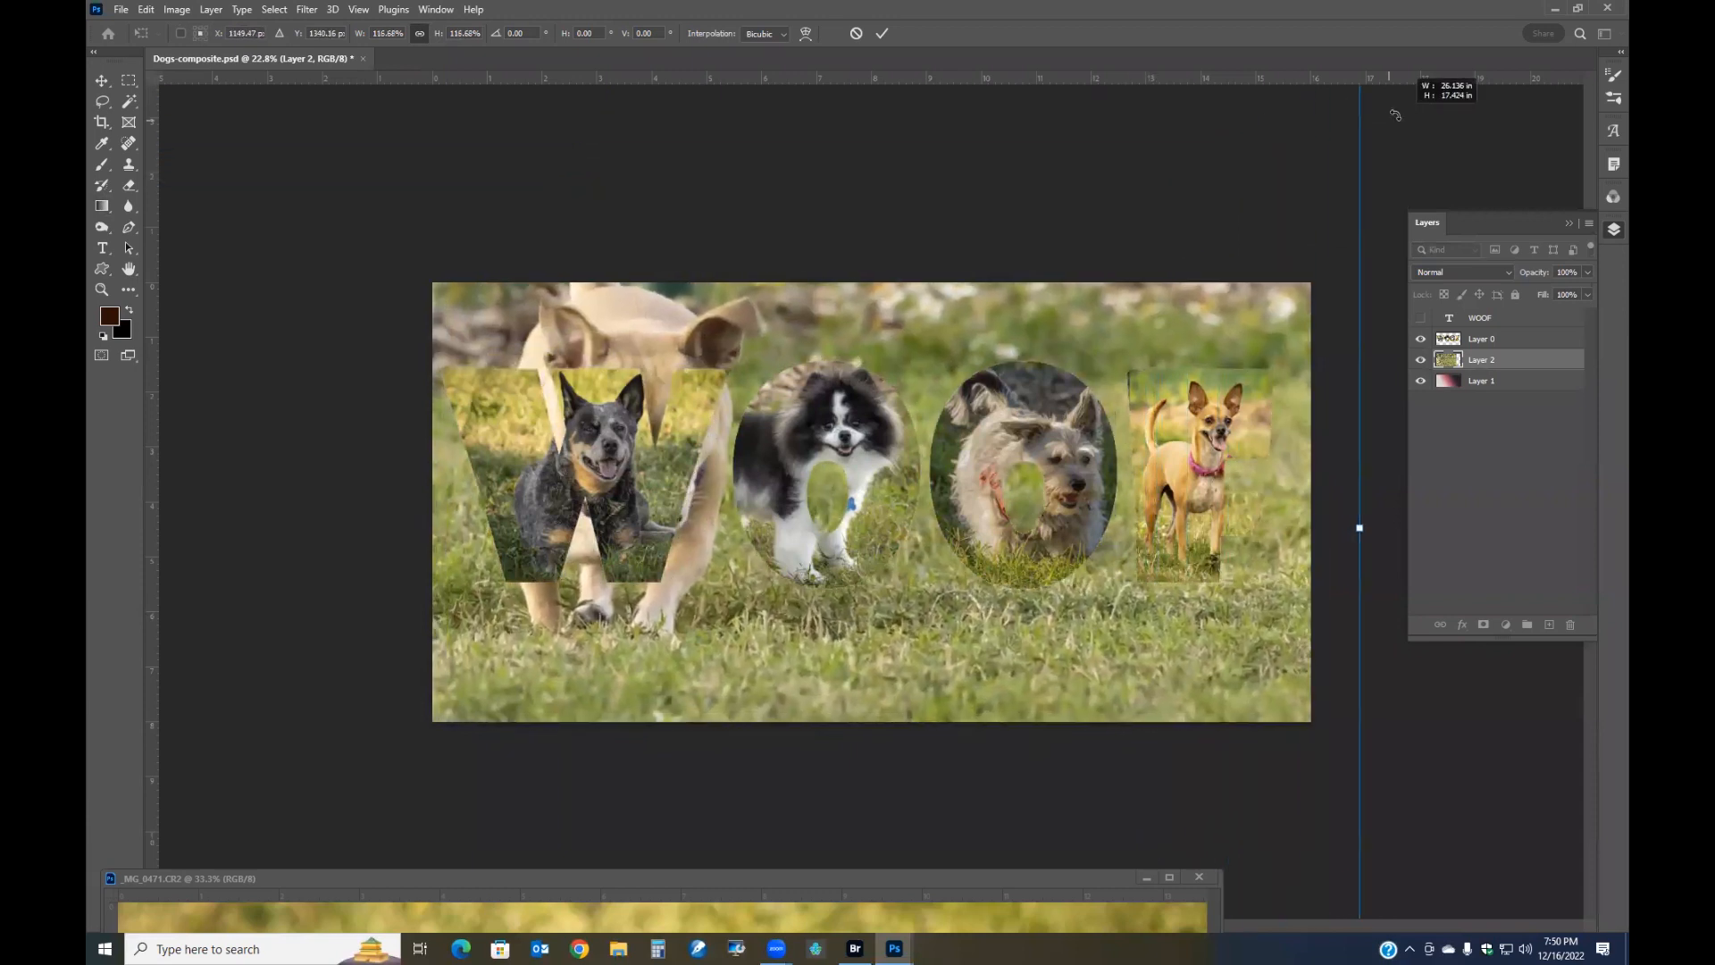
left_click_drag(1062, 302, 731, 320)
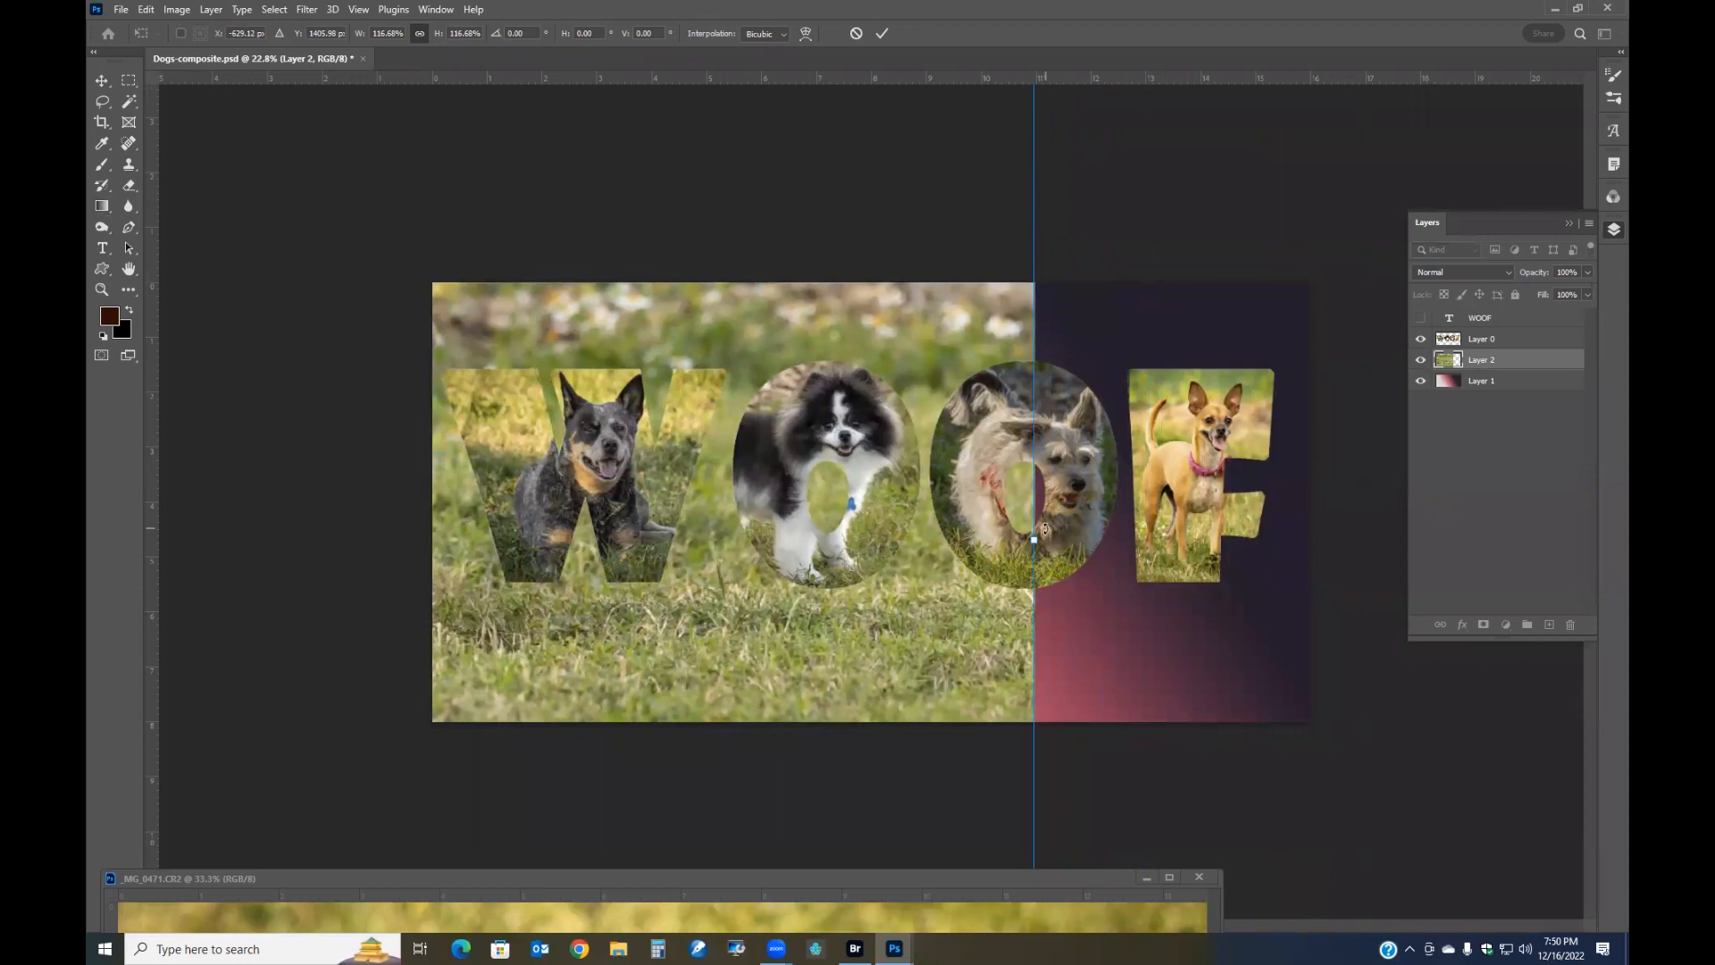
Enlarge and reposition the photo further until its dog lies outside the canvas and only blurred foliage and grass sit behind the letters
key("ctrl+0")
left_click_drag(711, 585, 1066, 618)
left_click_drag(696, 335, 672, 314)
left_click_drag(841, 492, 857, 507)
left_click_drag(682, 324, 670, 315)
left_click_drag(772, 406, 775, 418)
left_click(882, 33)
key("m")
key("ctrl+plus")
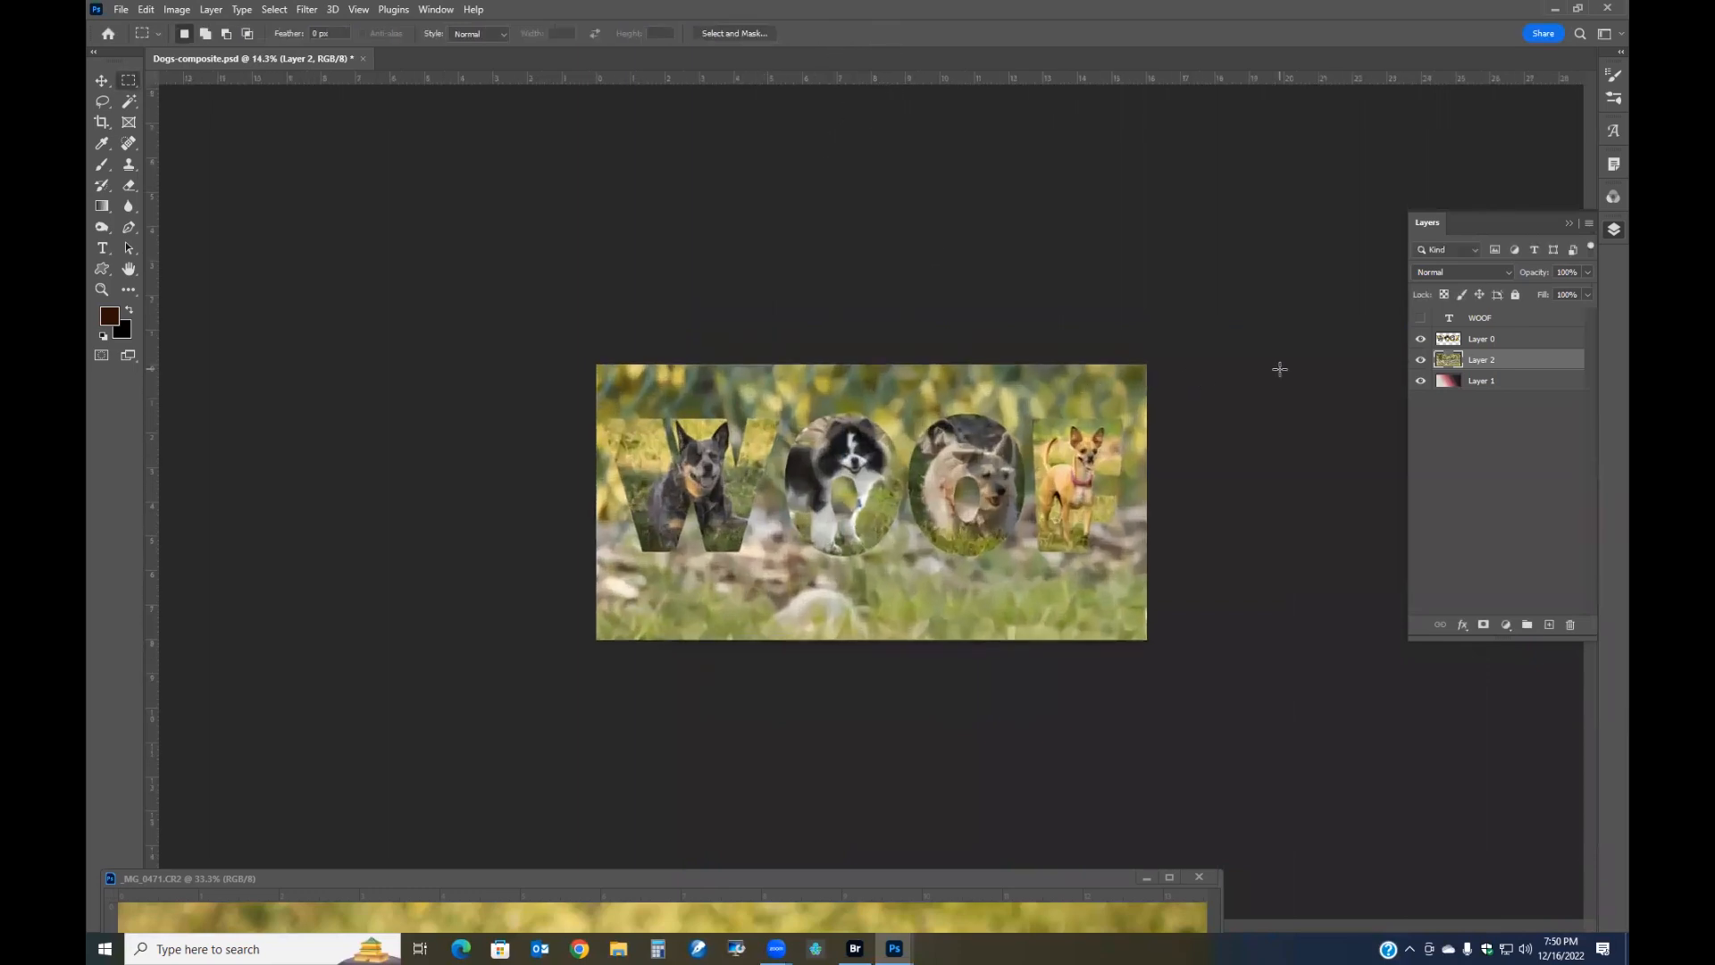
Darken the midtones of the background photo on Layer 2 with a Levels adjustment
key("ctrl+l")
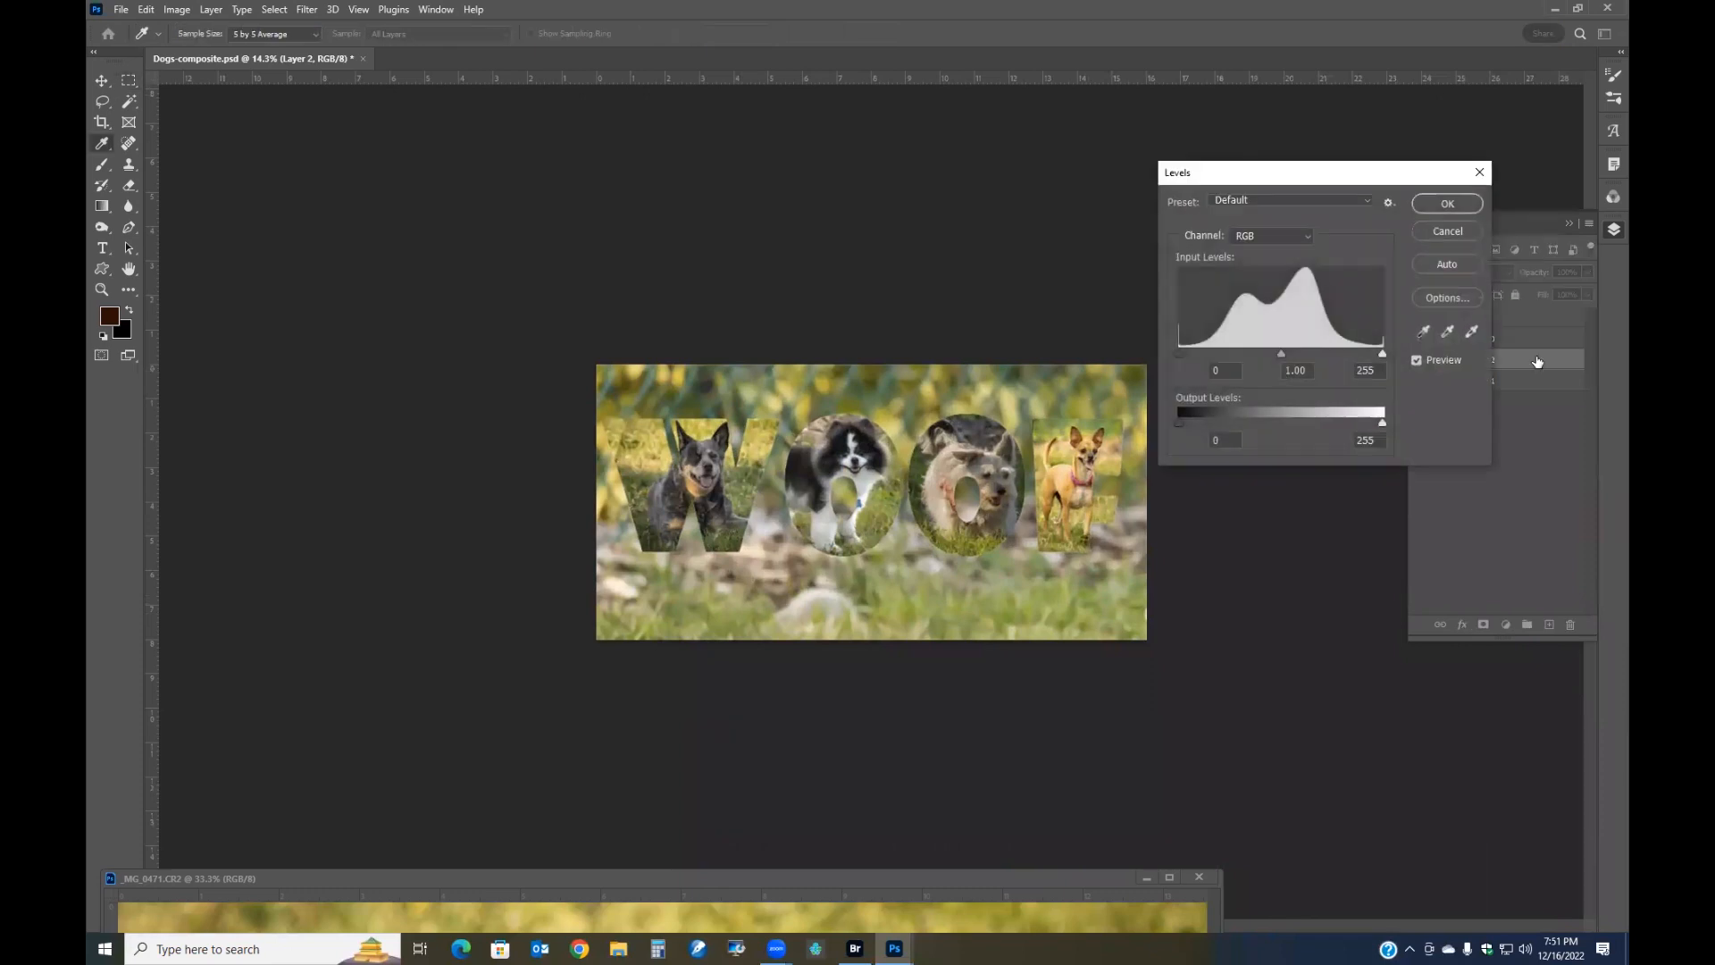
left_click_drag(1282, 354, 1311, 358)
left_click(1436, 208)
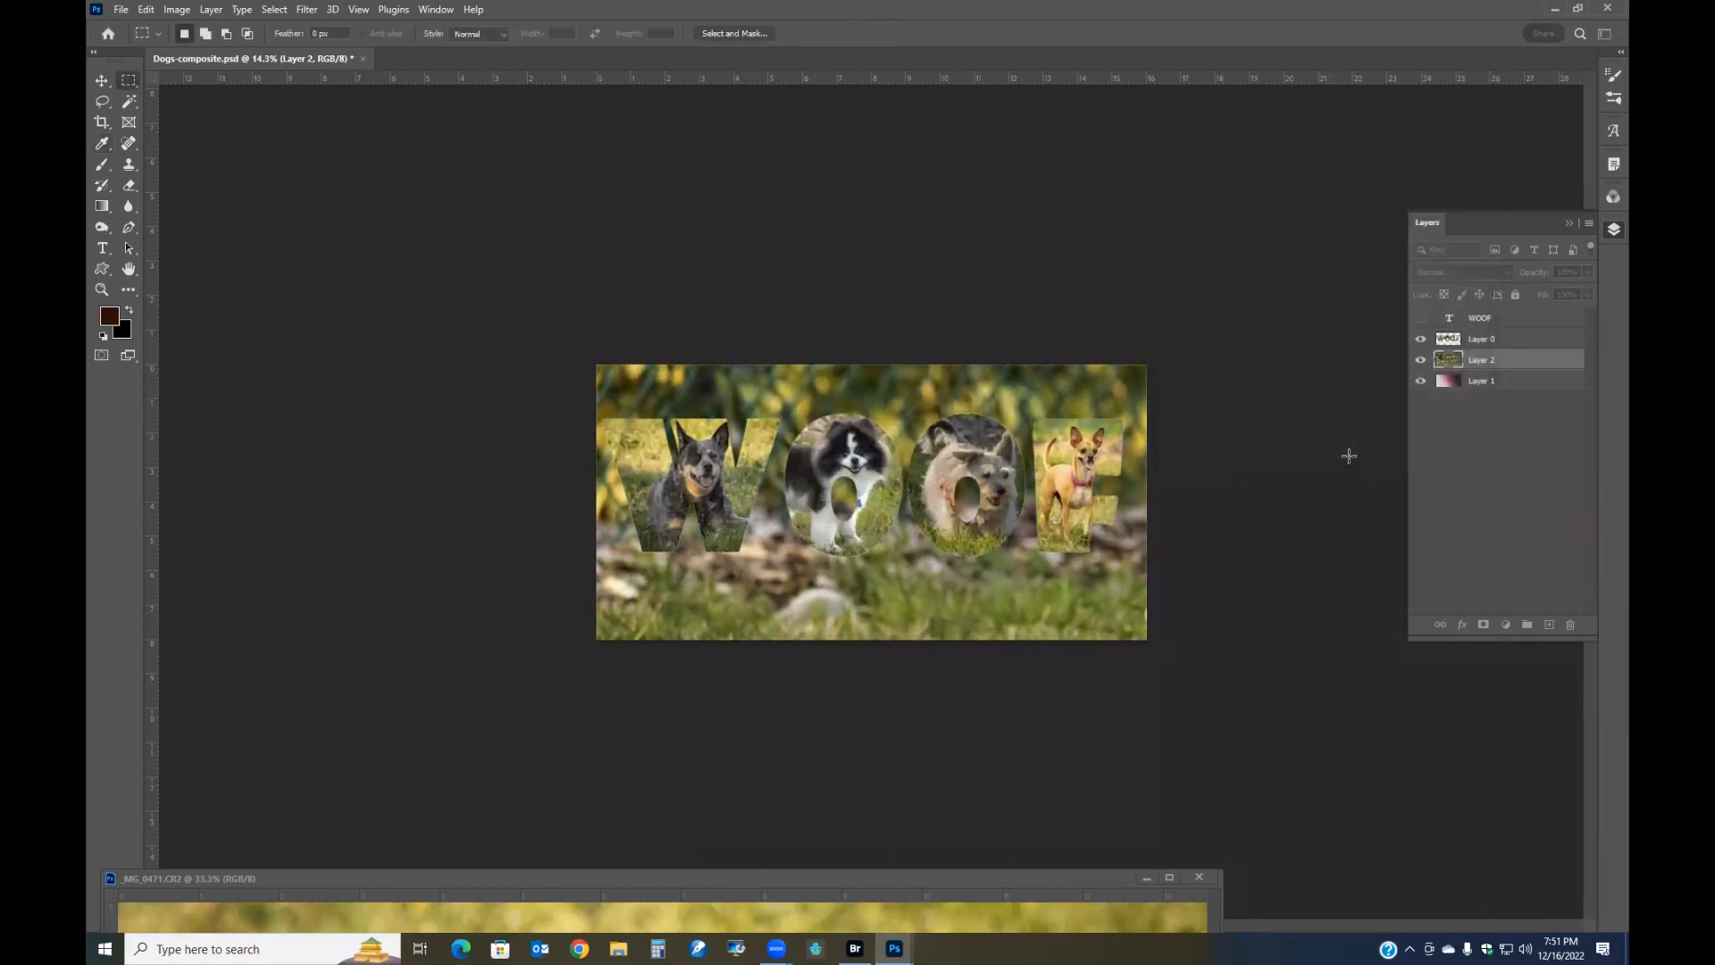
Add a Stroke layer style to the cut-out lettering on Layer 0
left_click(1481, 340)
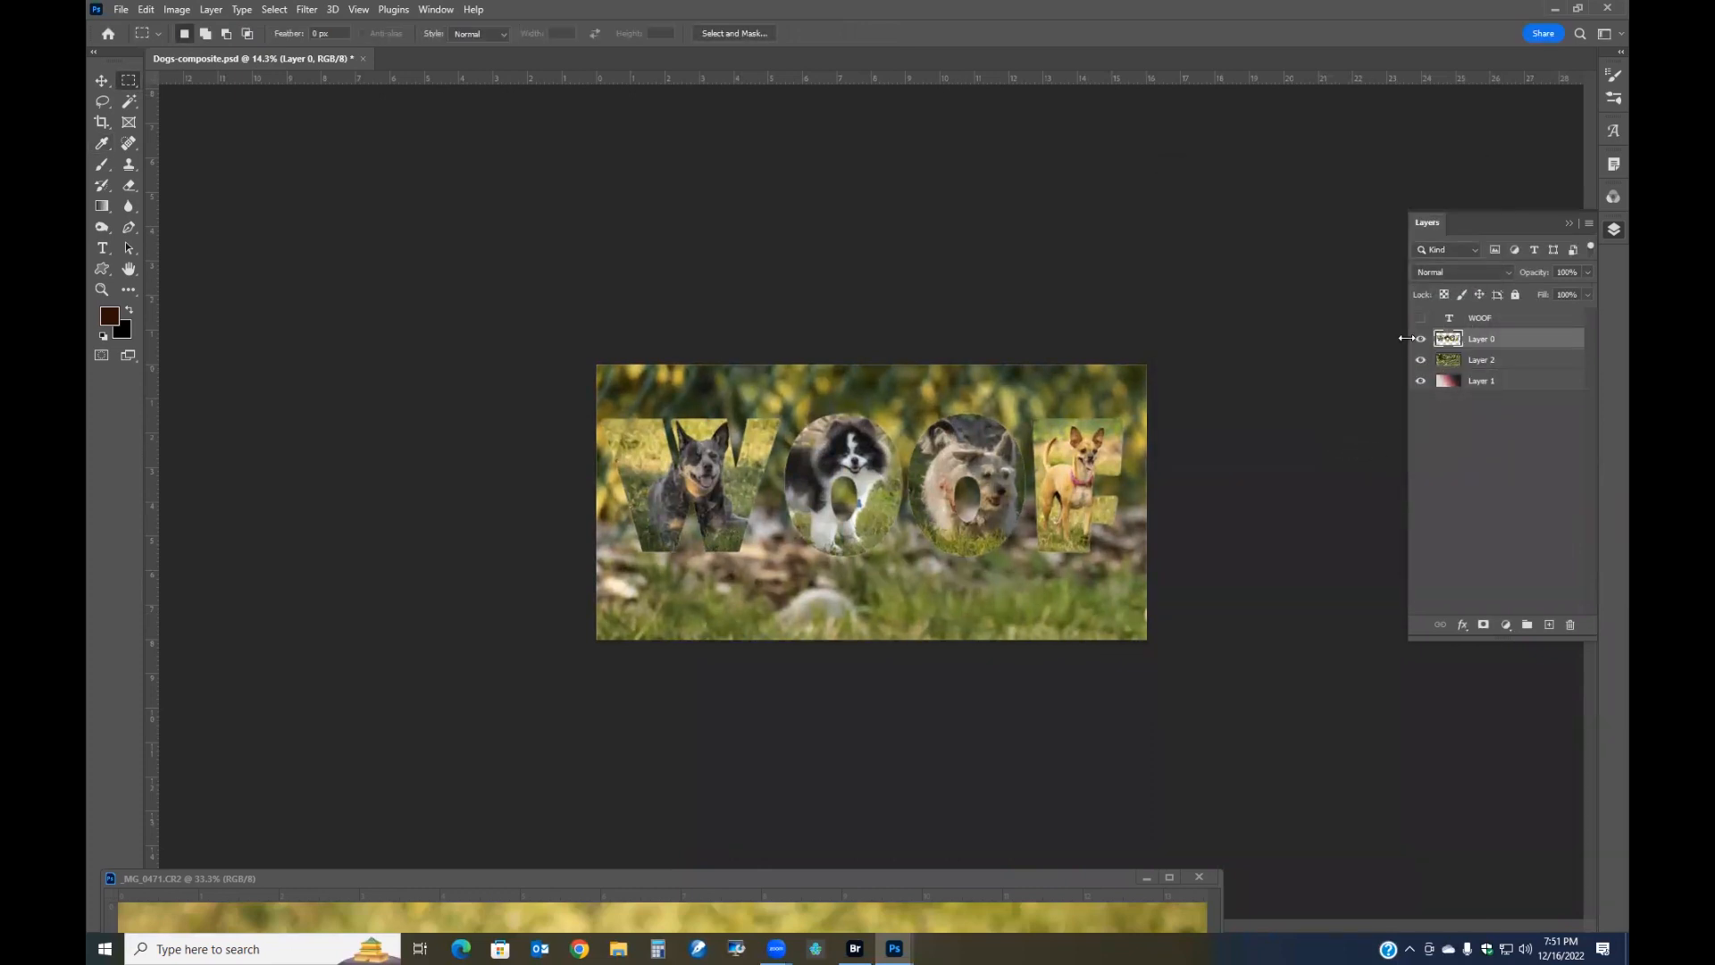
left_click(1420, 339)
left_click(1420, 338)
scroll(1080, 569, "up", 5)
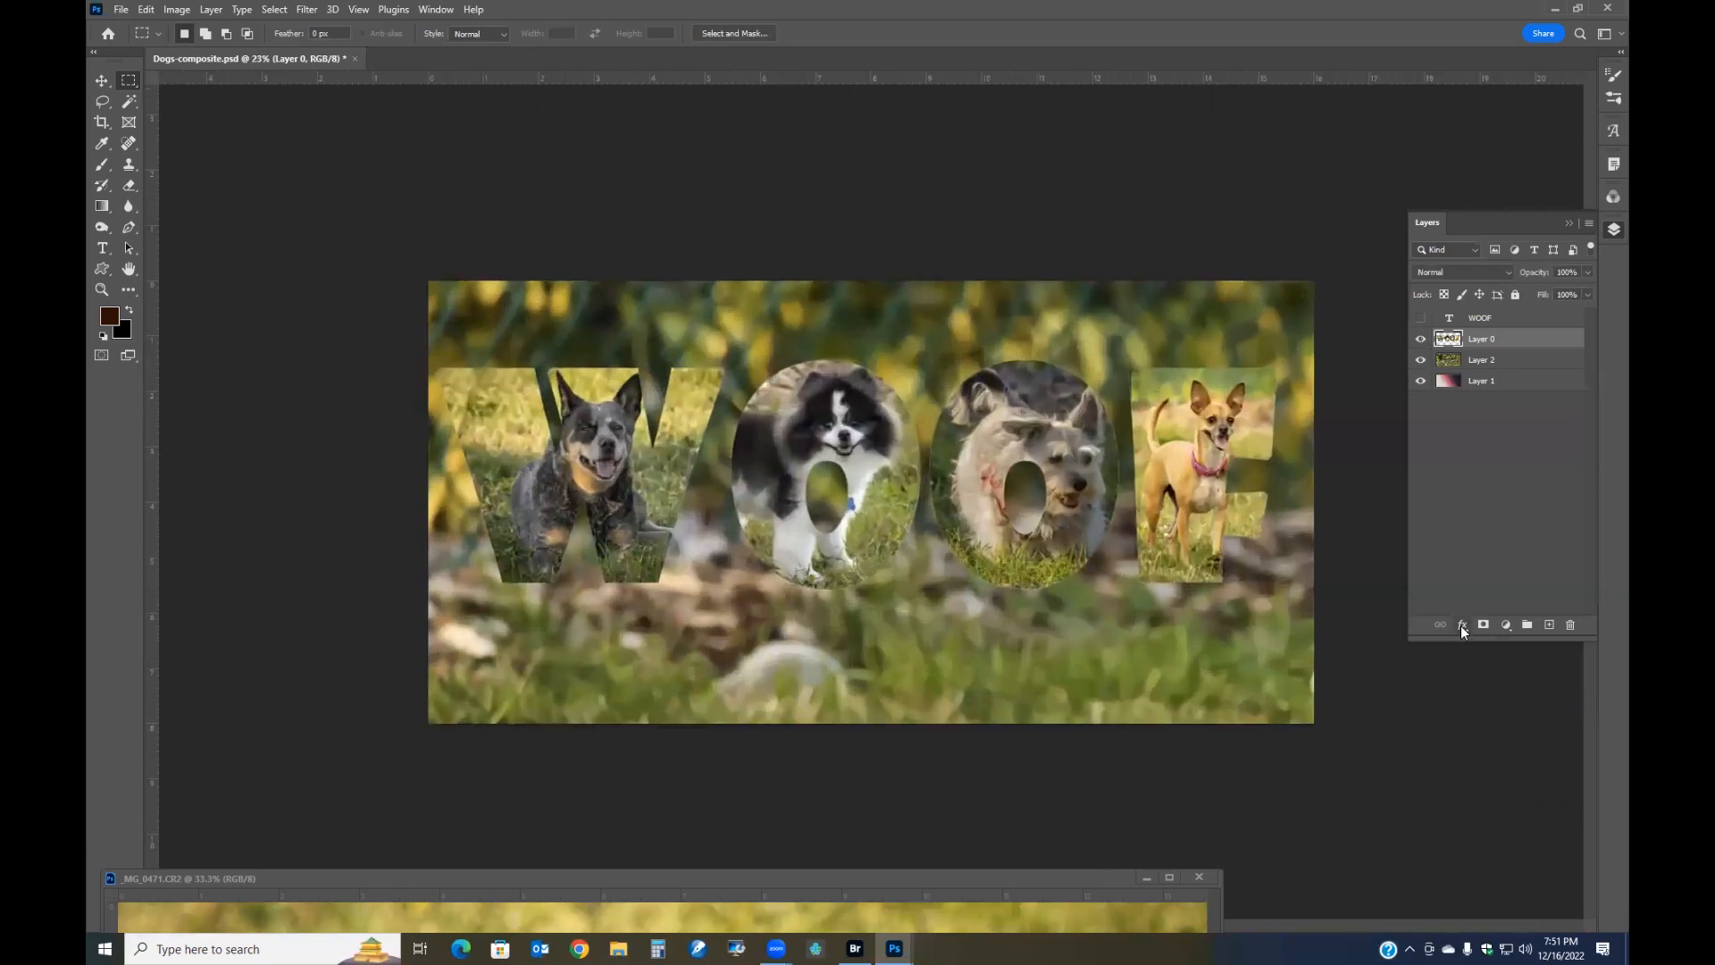
left_click(1463, 625)
left_click(1480, 684)
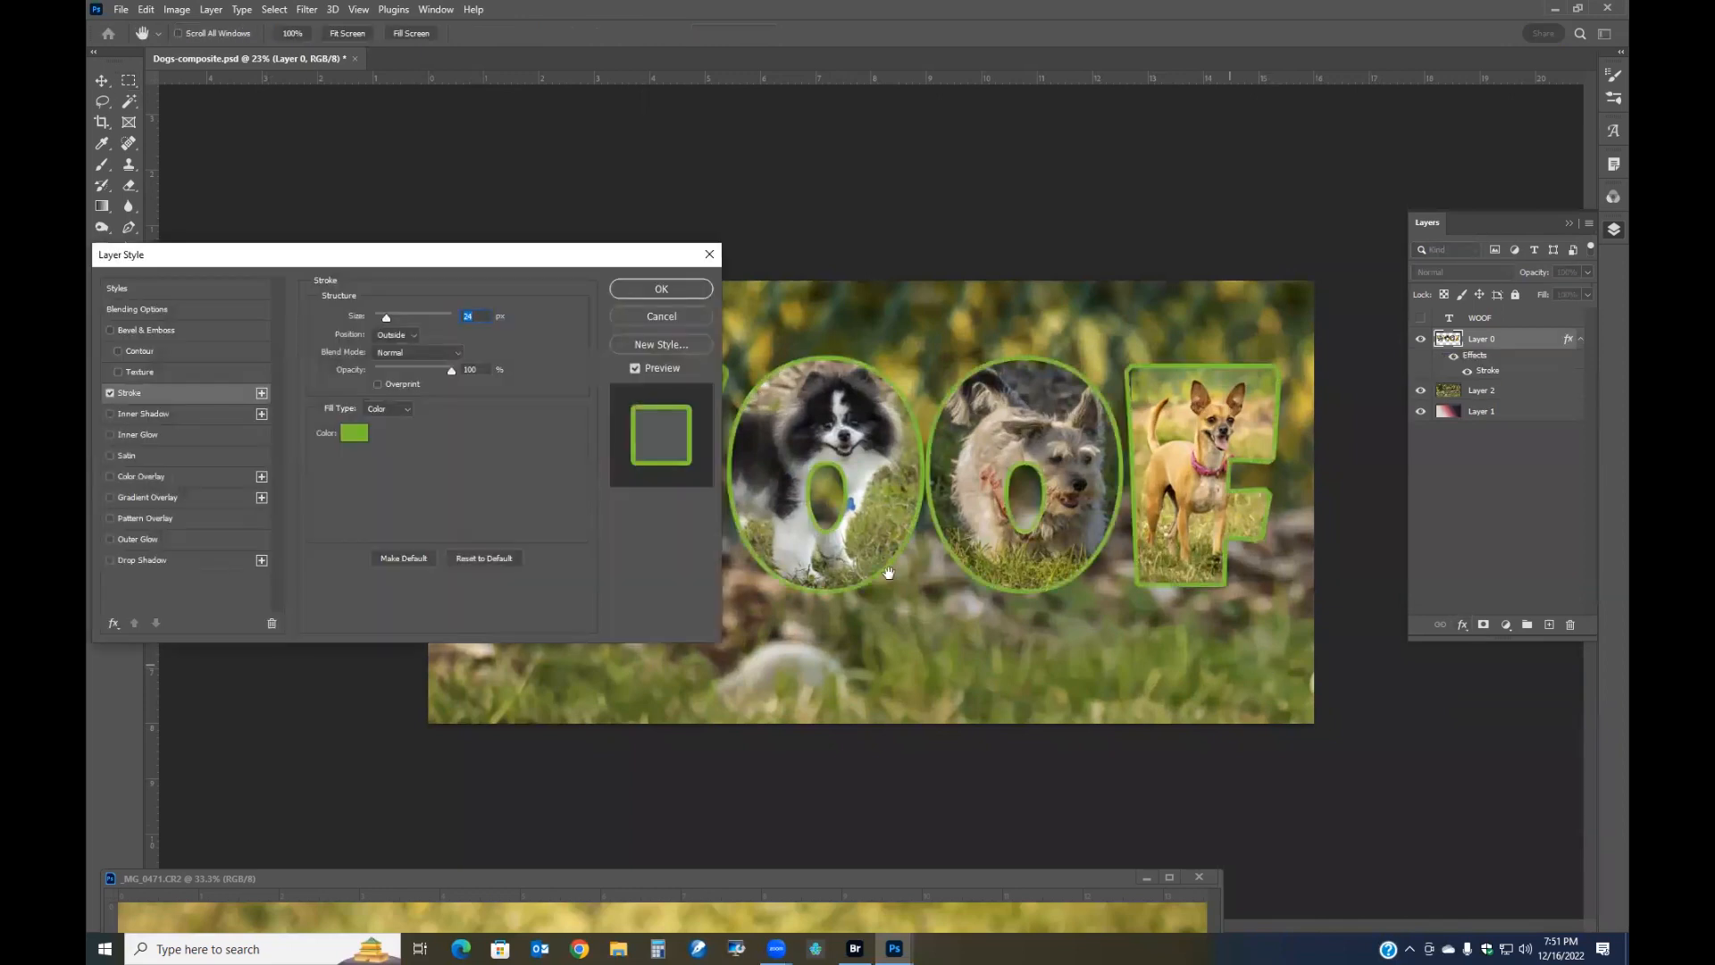
Set the lettering stroke's colour to white (ffffff) and its size to 13 px
left_click(351, 433)
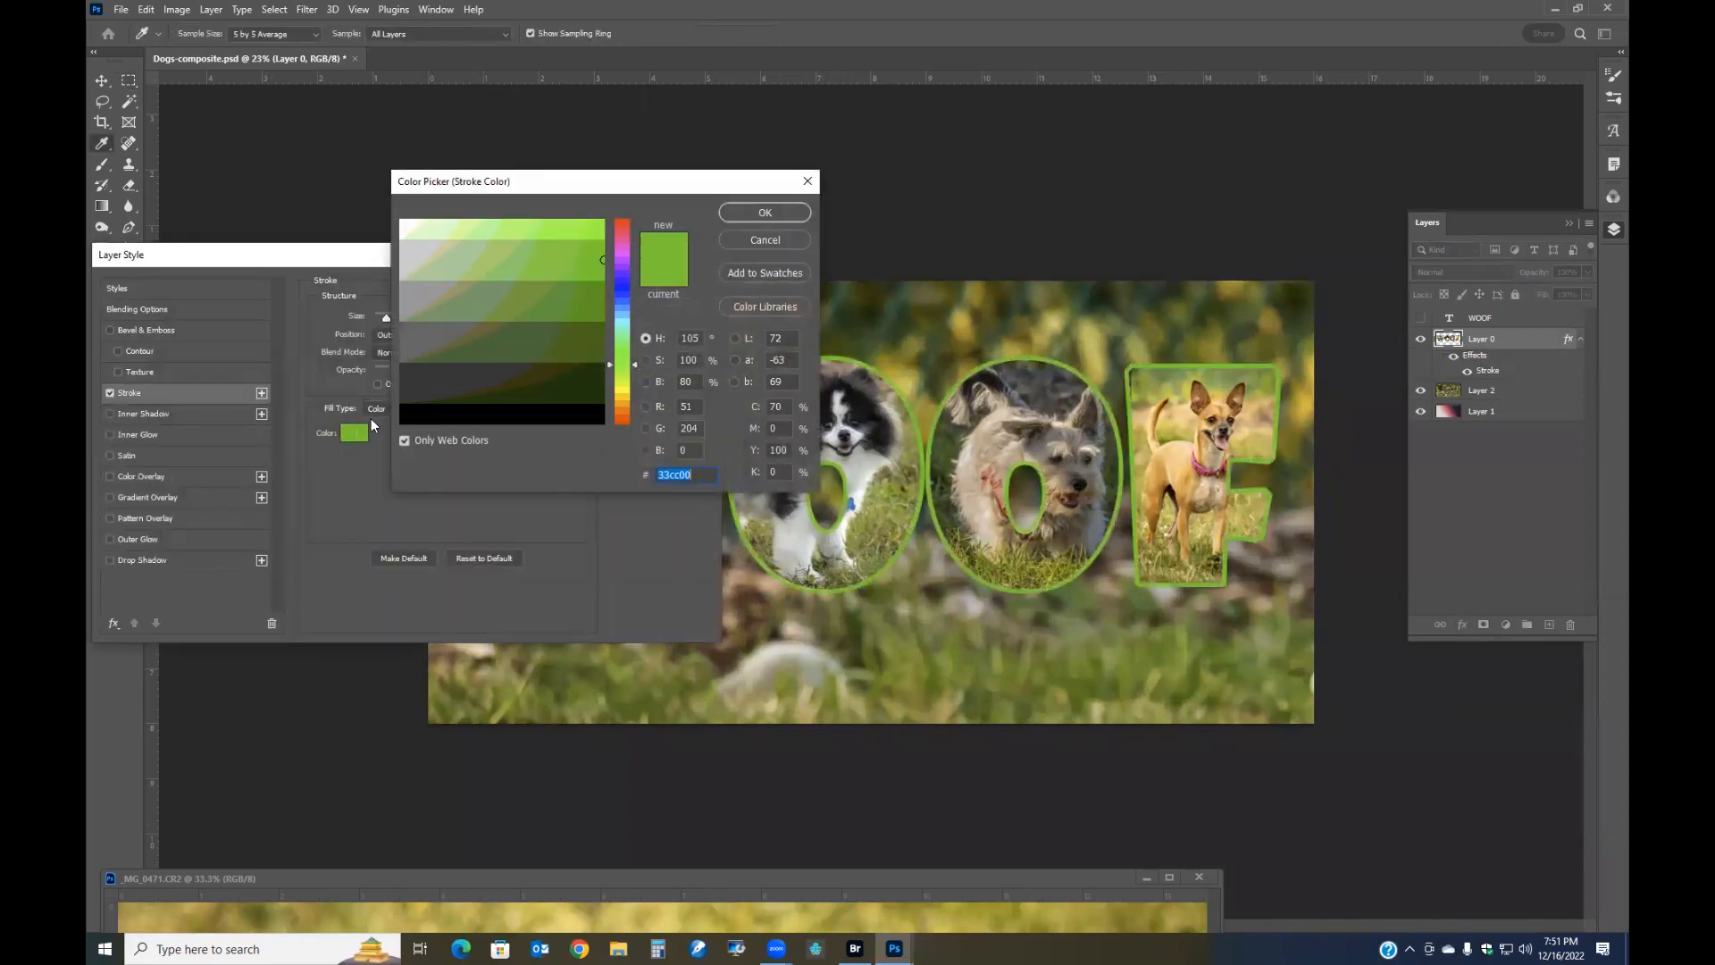
left_click(404, 251)
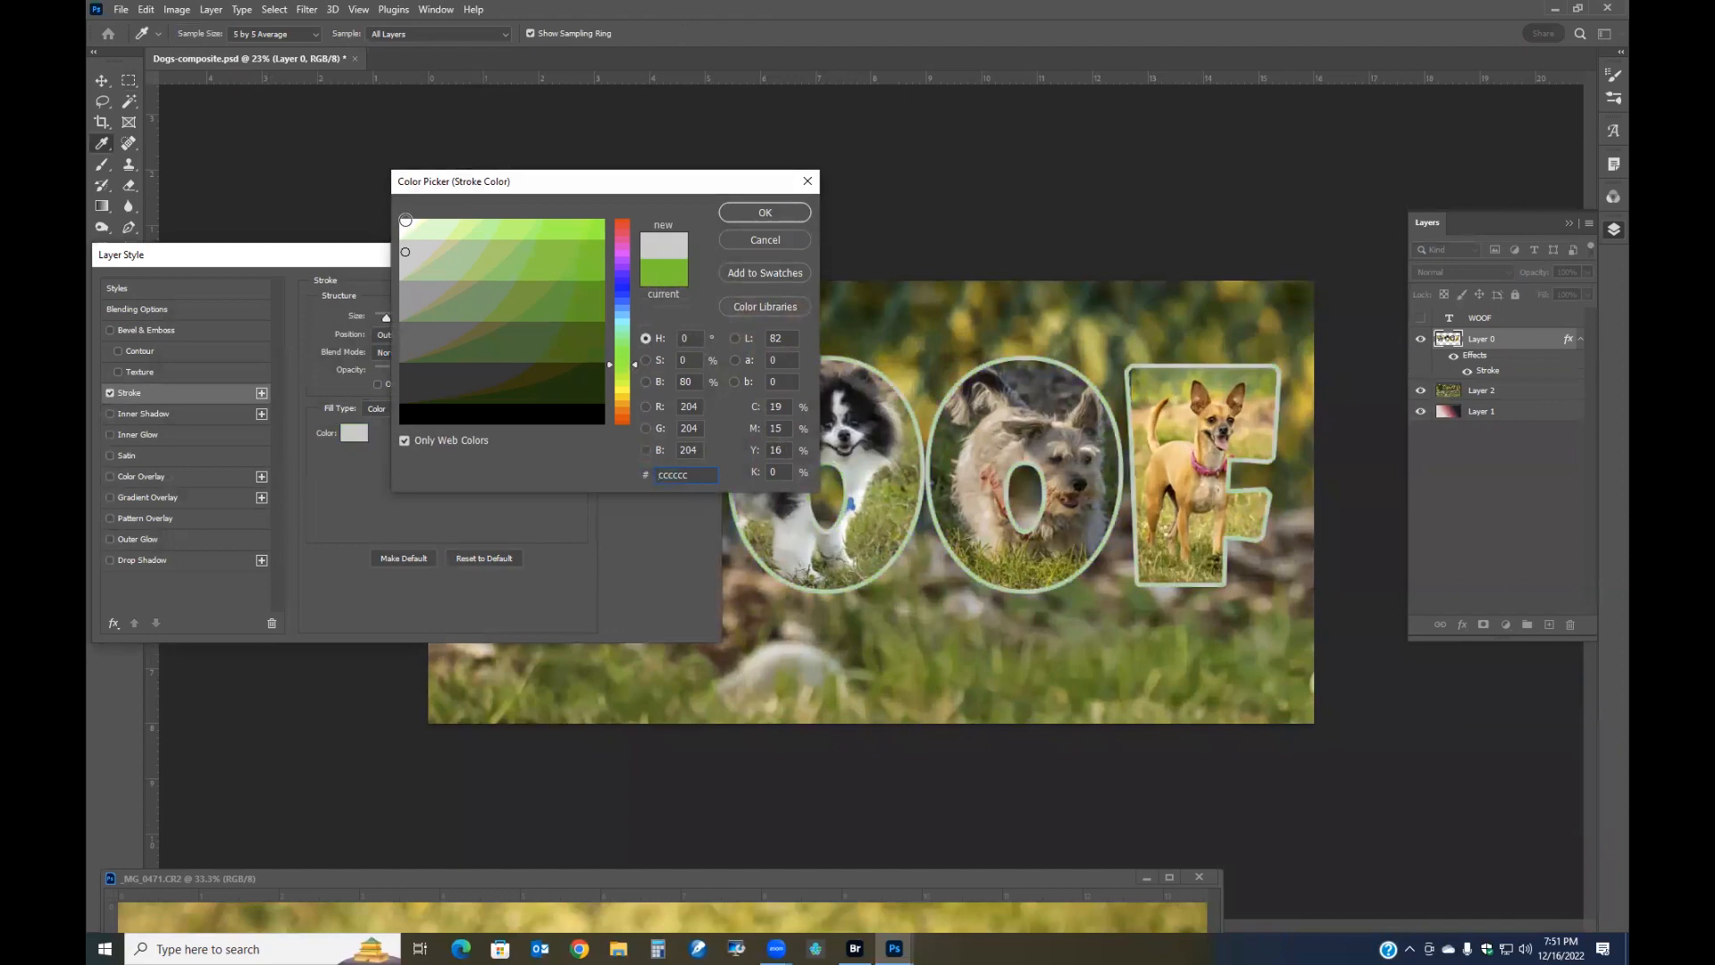
left_click(407, 230)
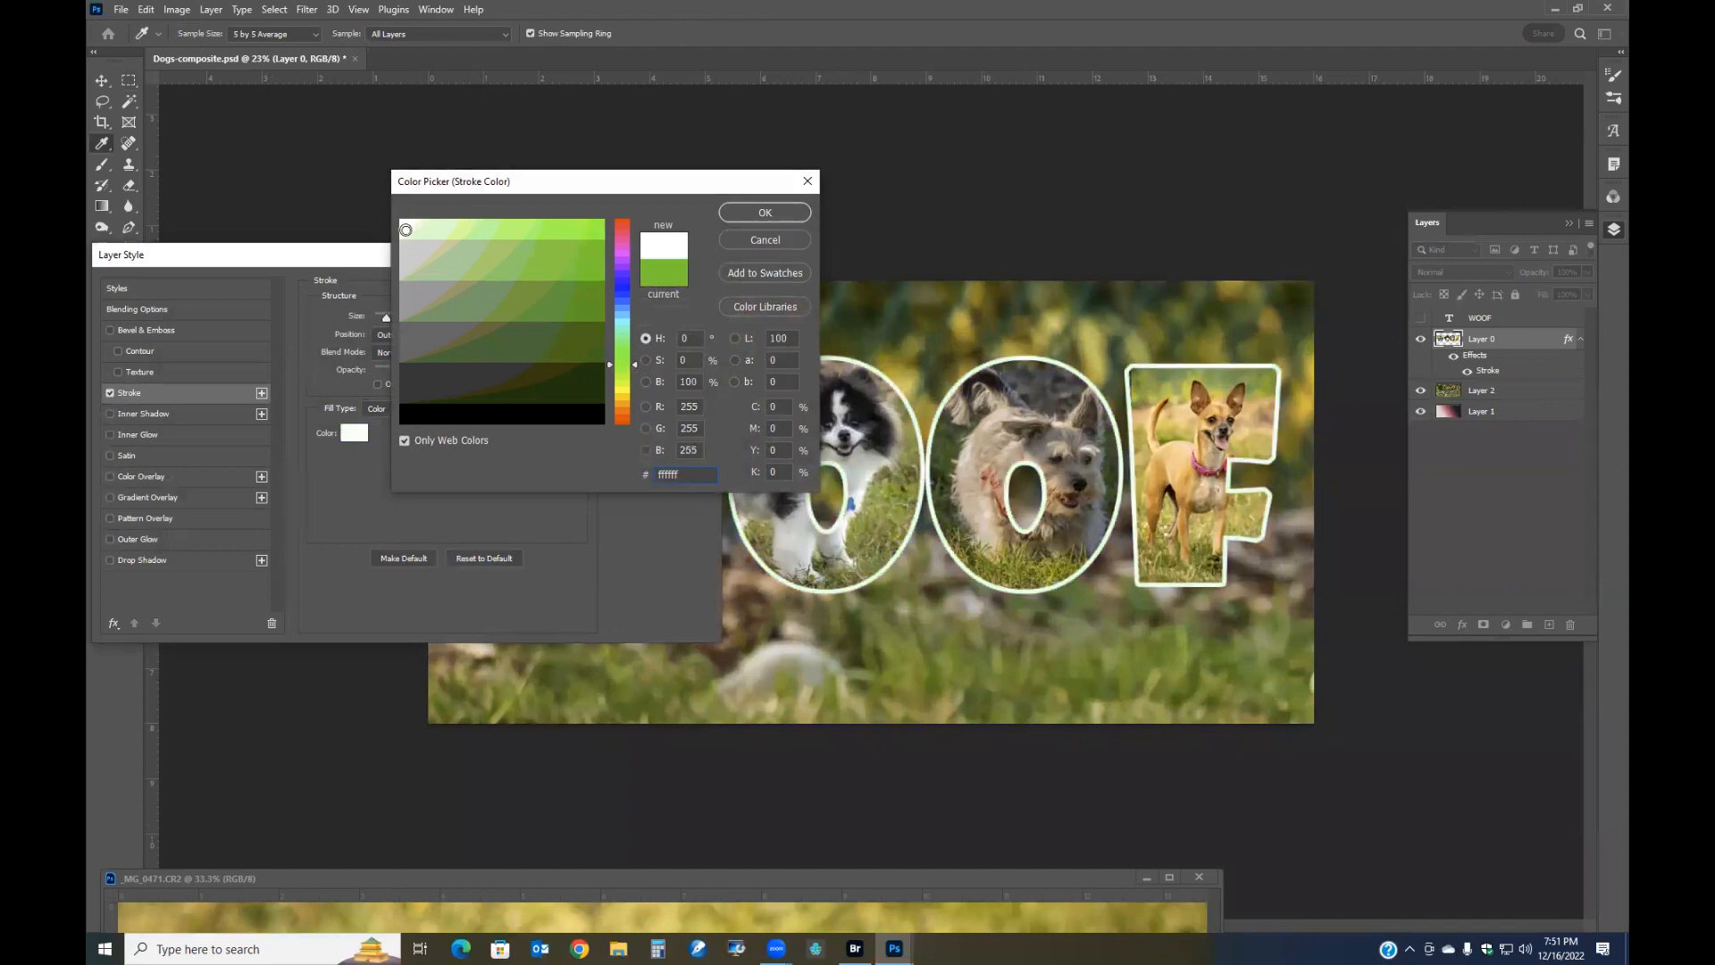
left_click(452, 413)
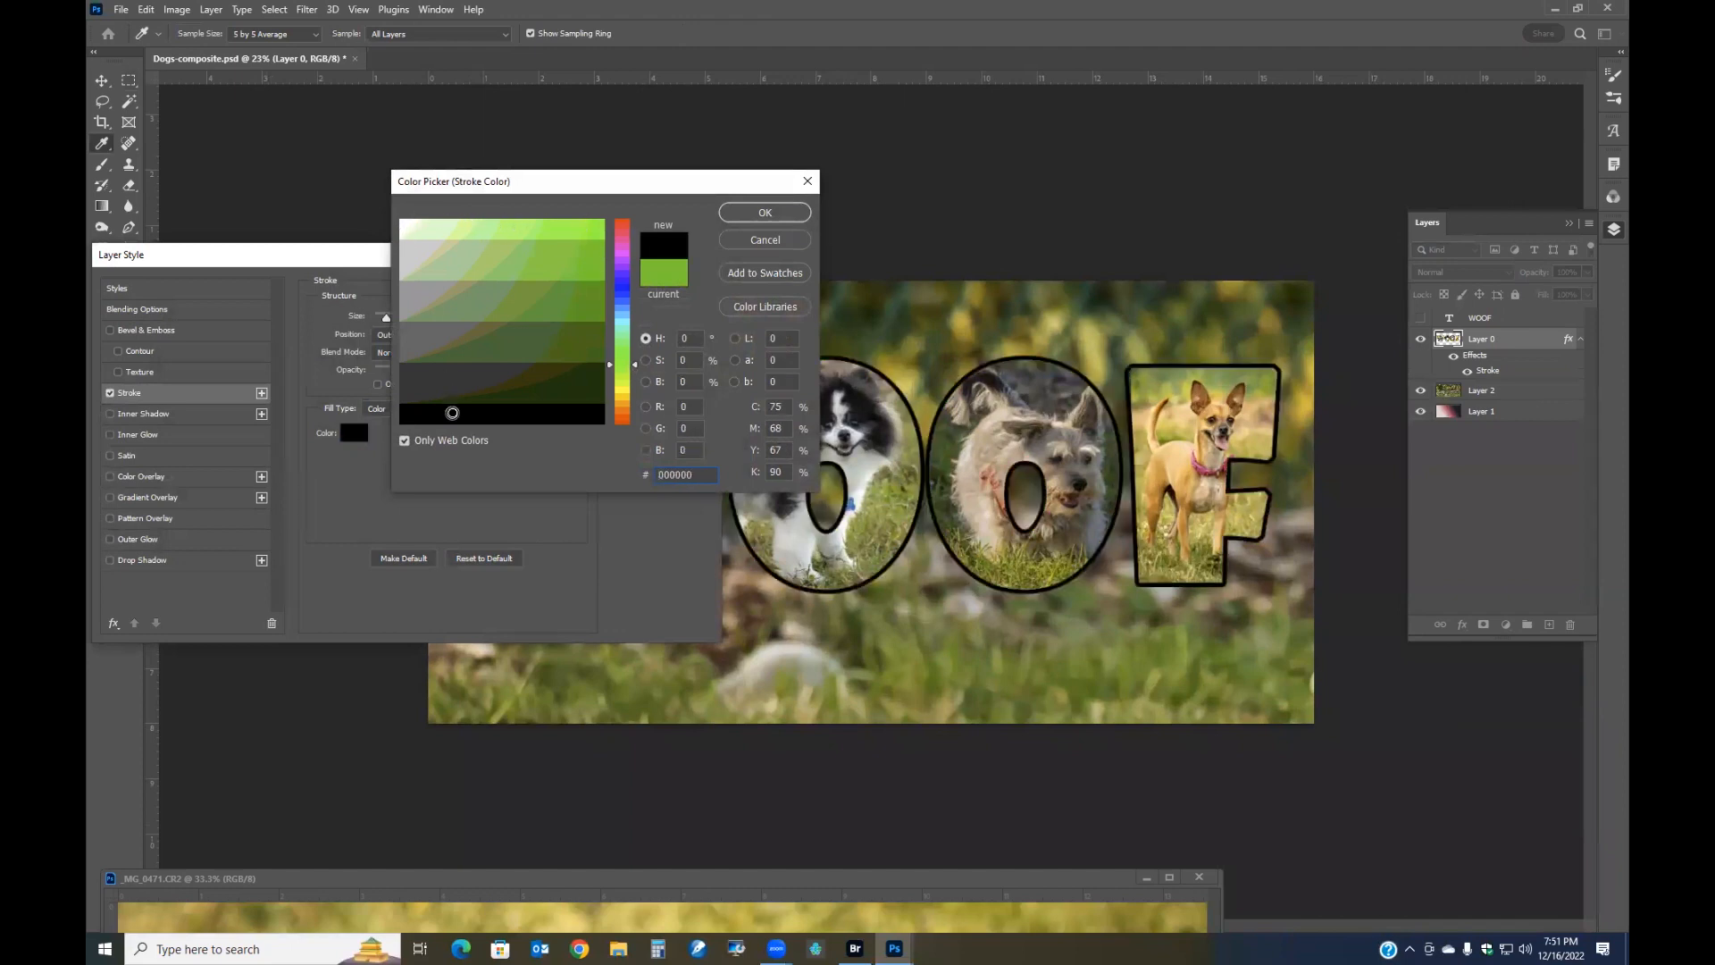
left_click(403, 223)
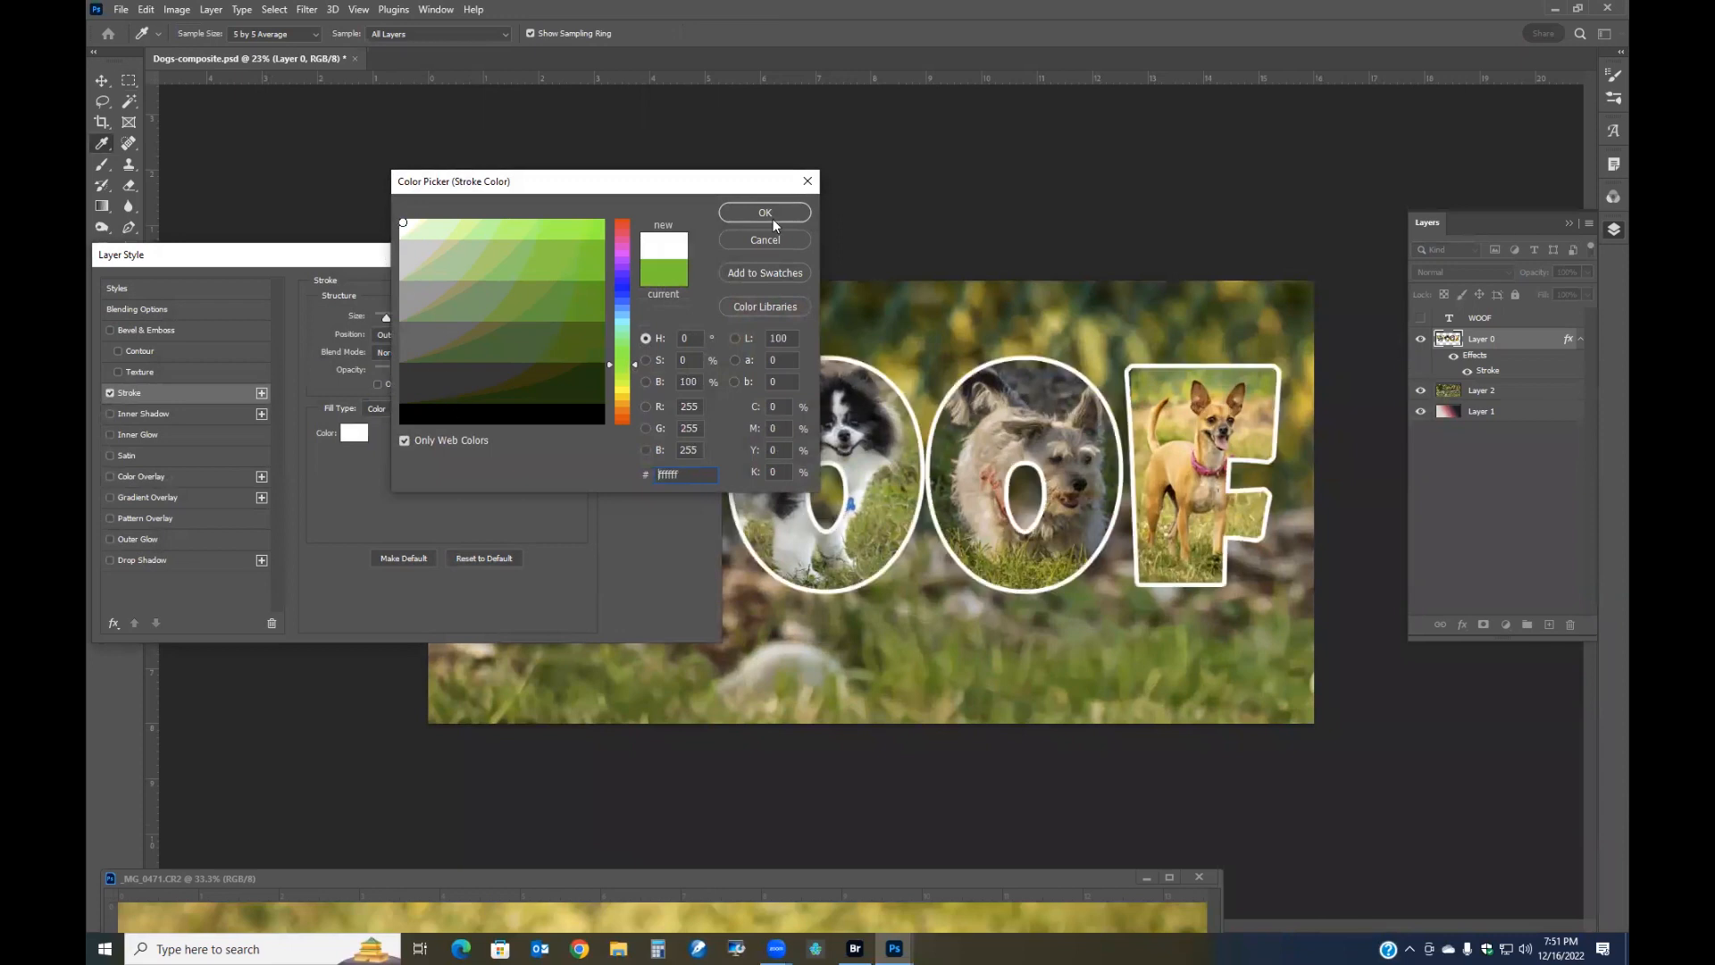
left_click(772, 219)
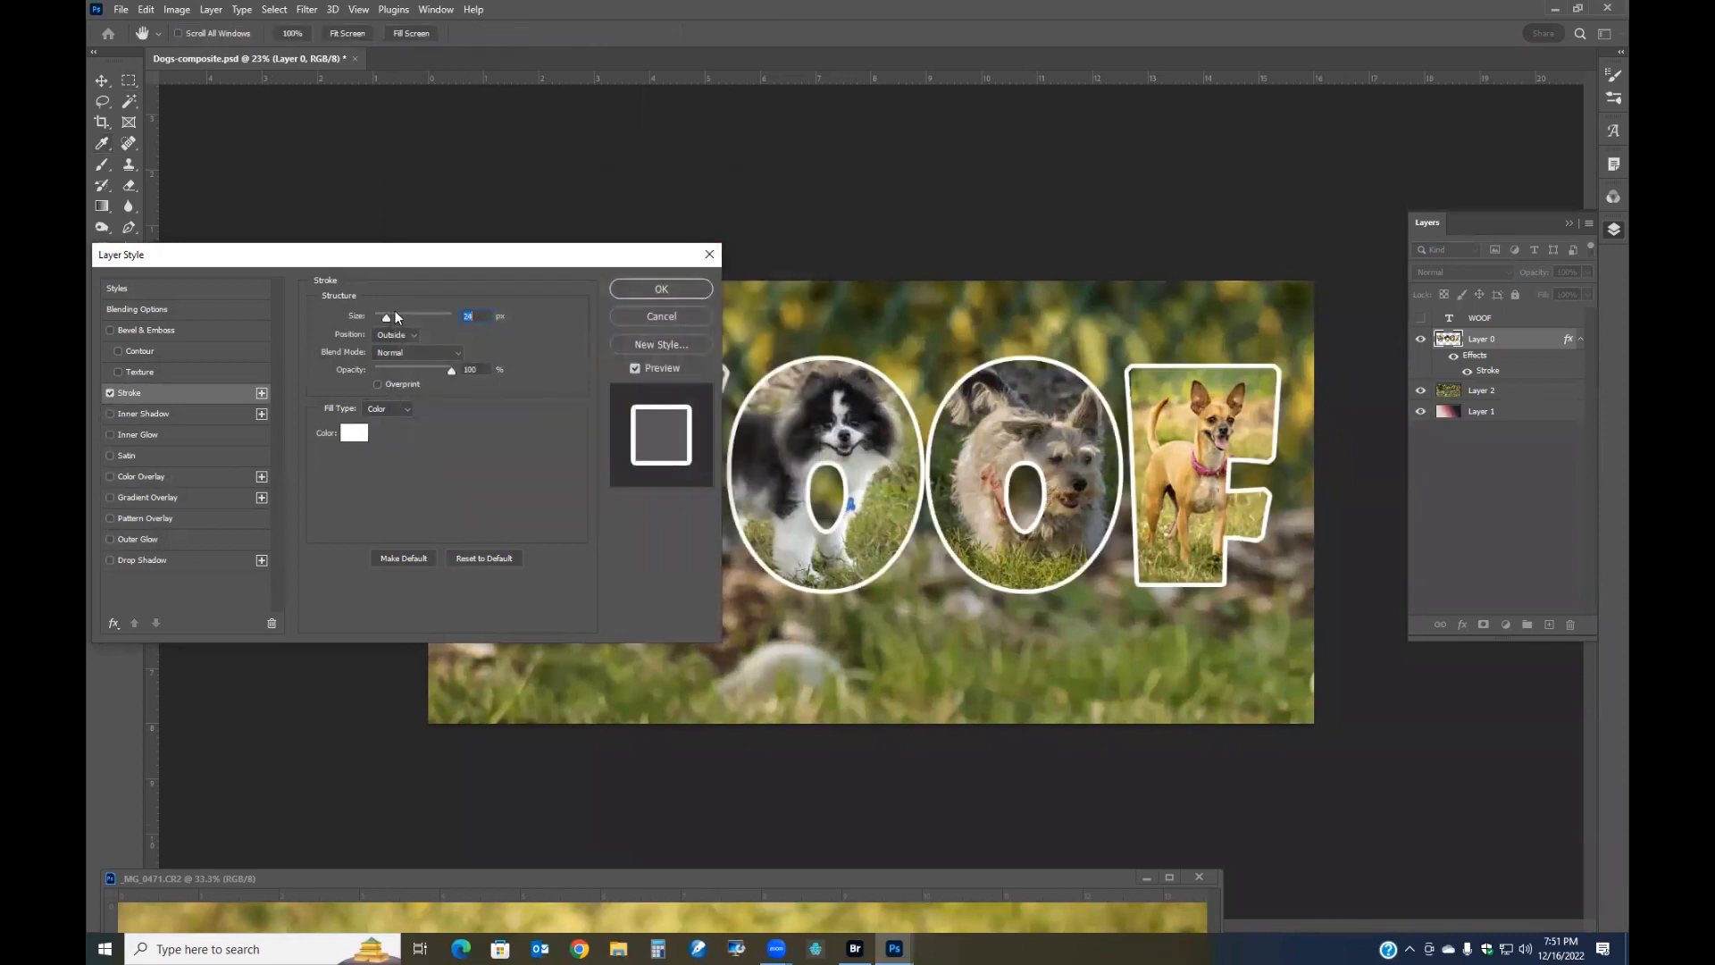
left_click_drag(384, 314, 383, 314)
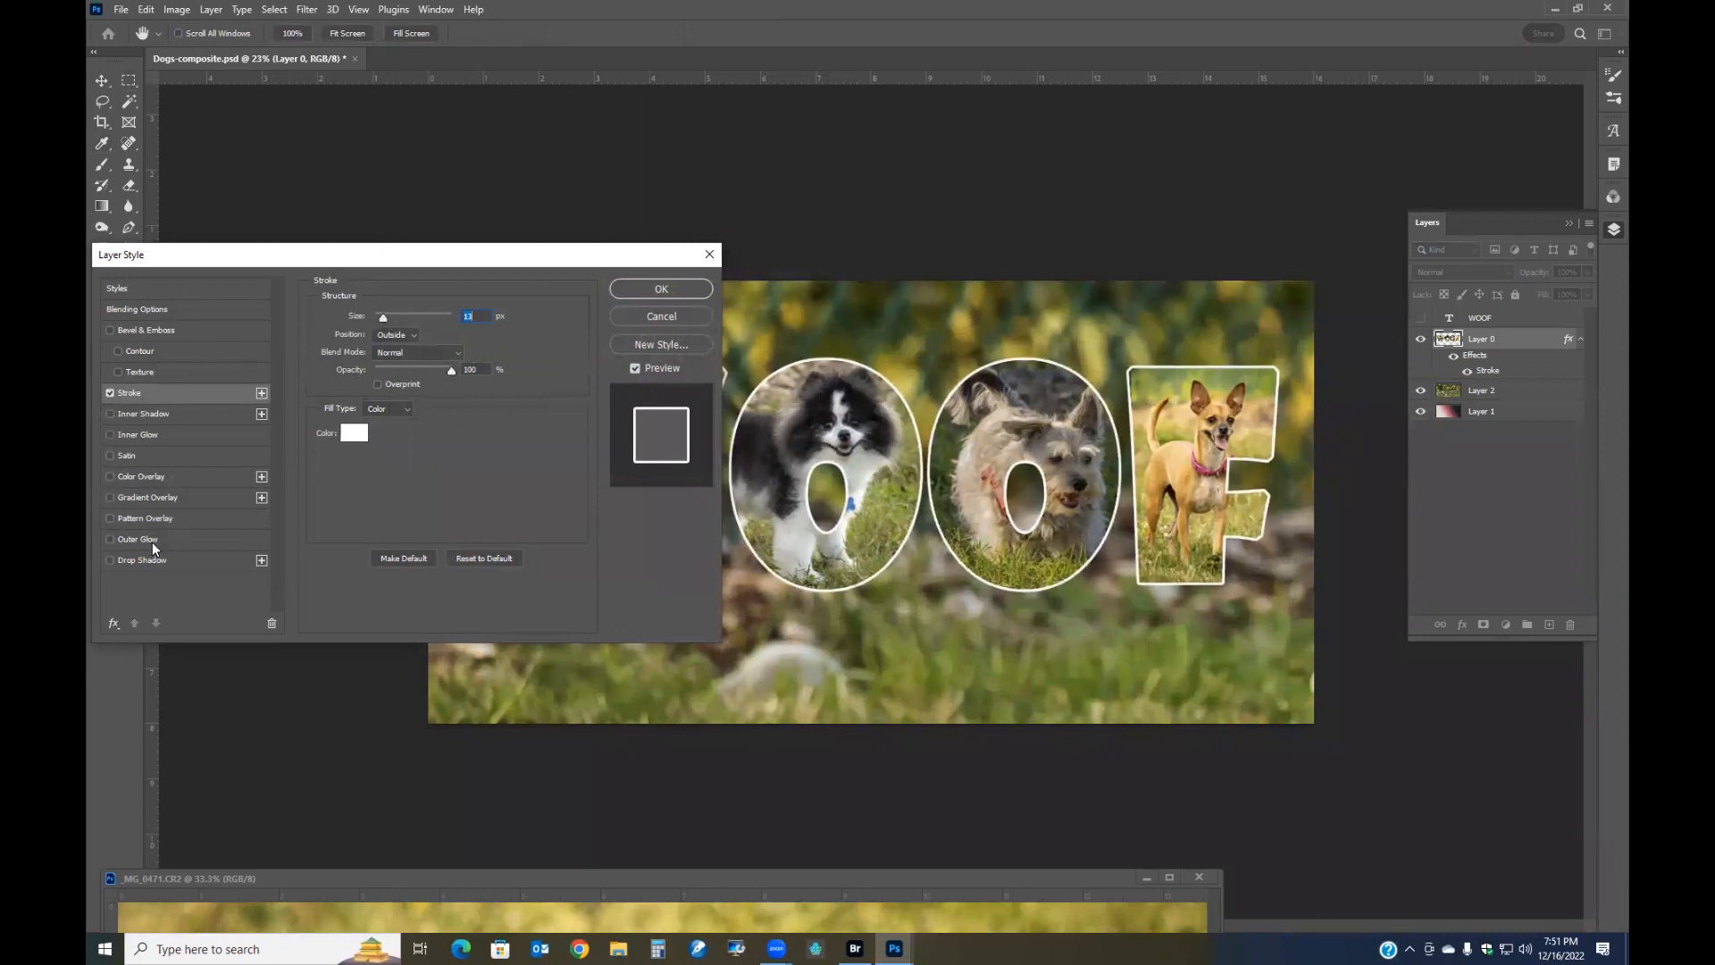
Add a black drop shadow to the lettering with 80% opacity, 31 px distance, 33% spread and 76 px size, and apply the layer style
left_click(131, 560)
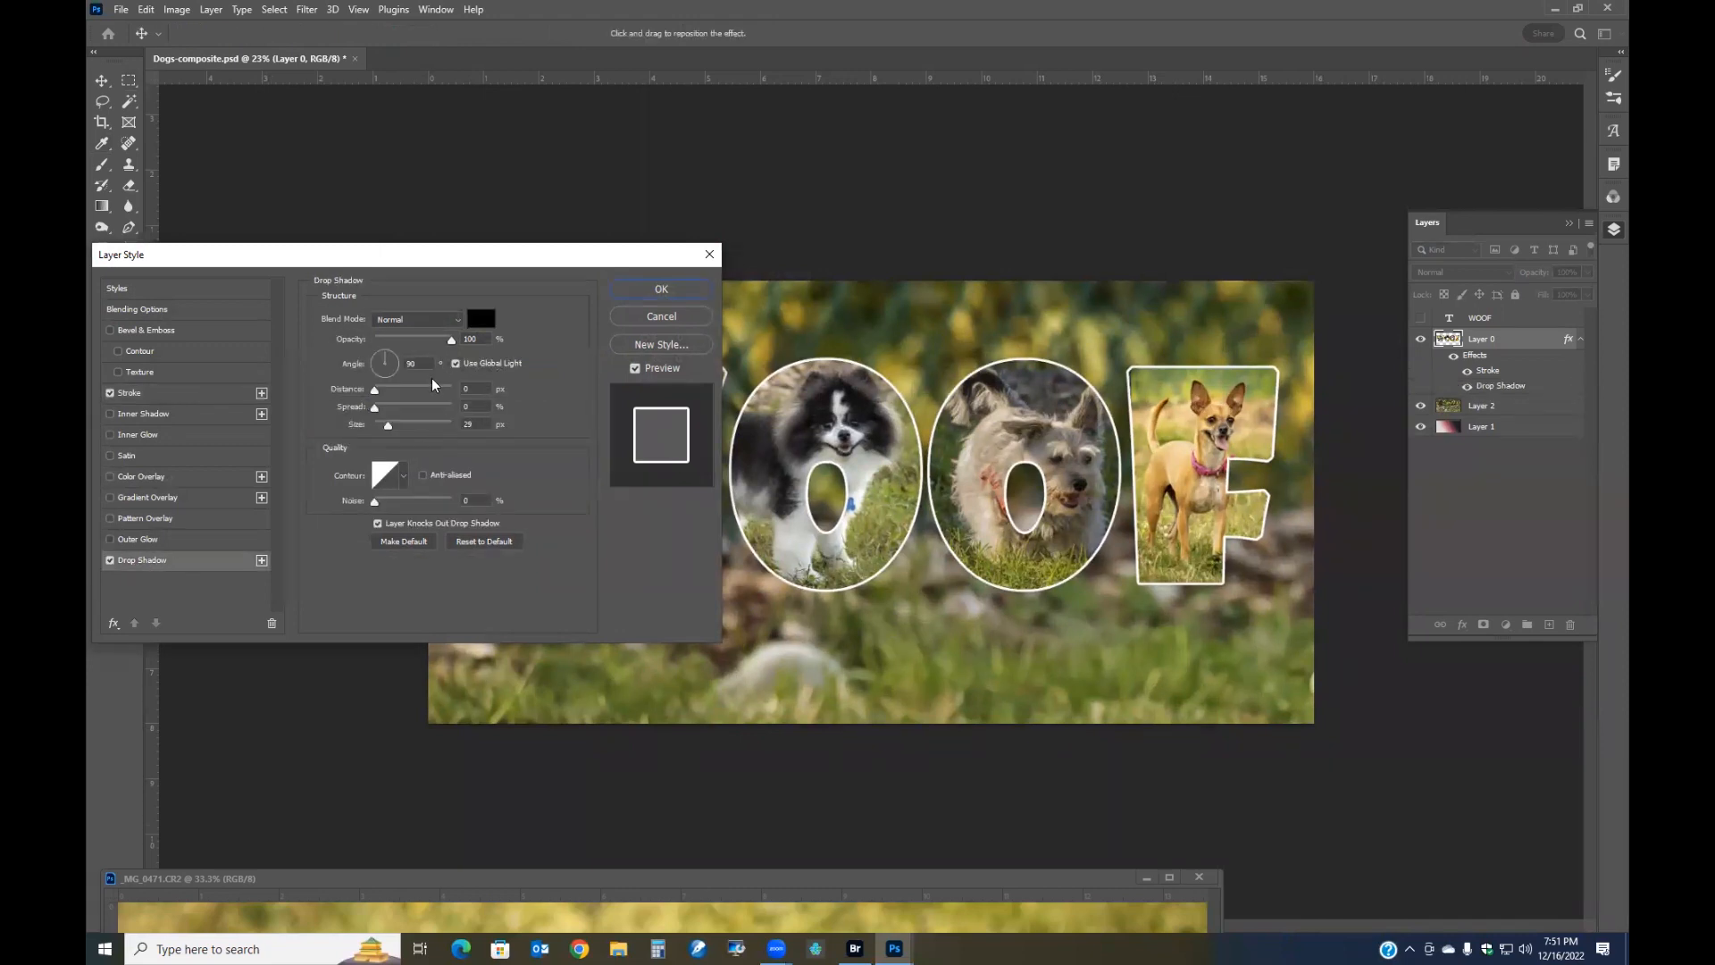
left_click_drag(376, 396, 403, 427)
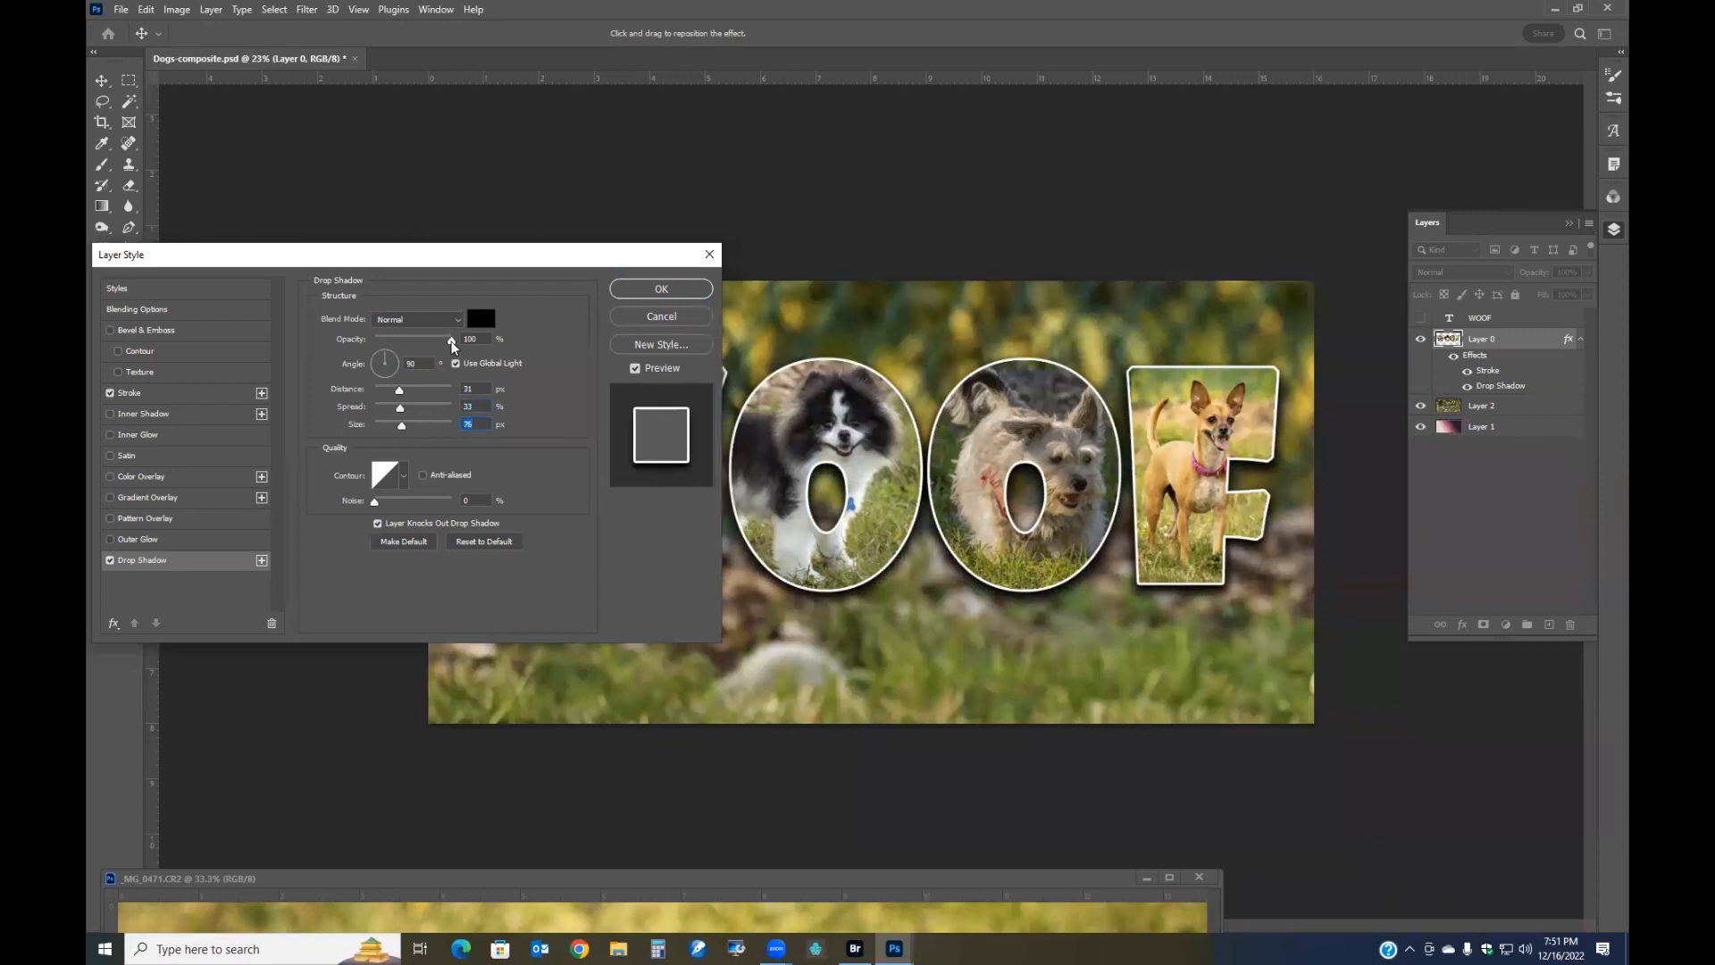
left_click_drag(451, 341, 424, 340)
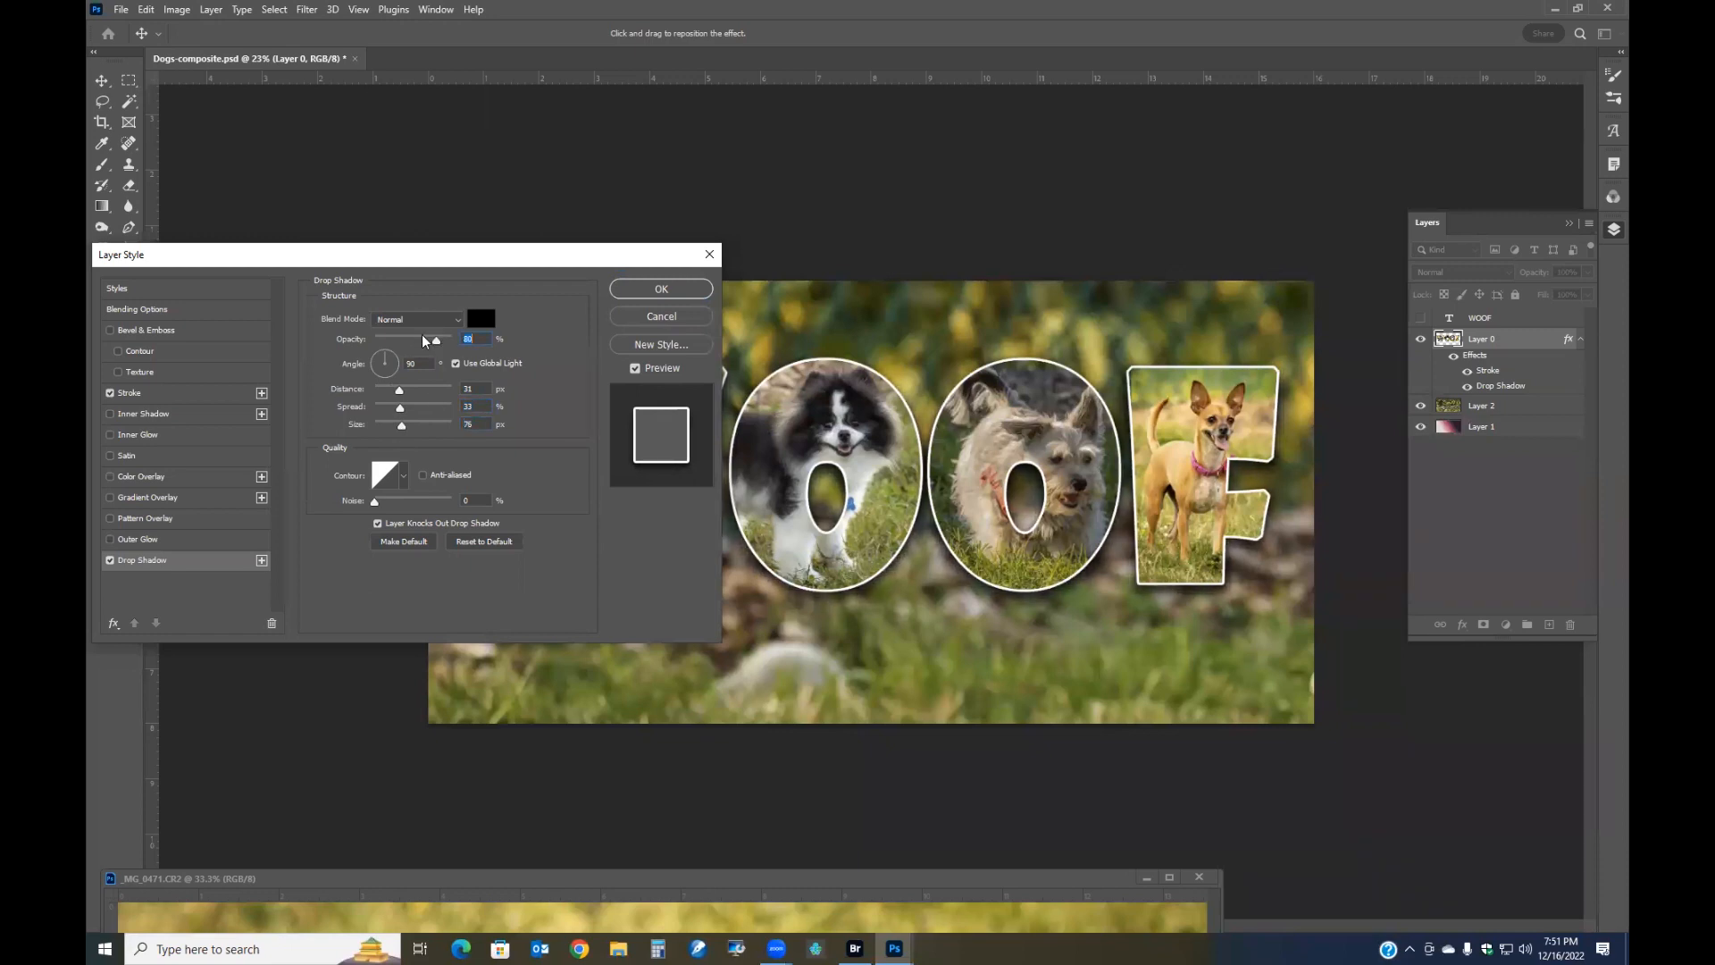
left_click_drag(425, 255, 313, 13)
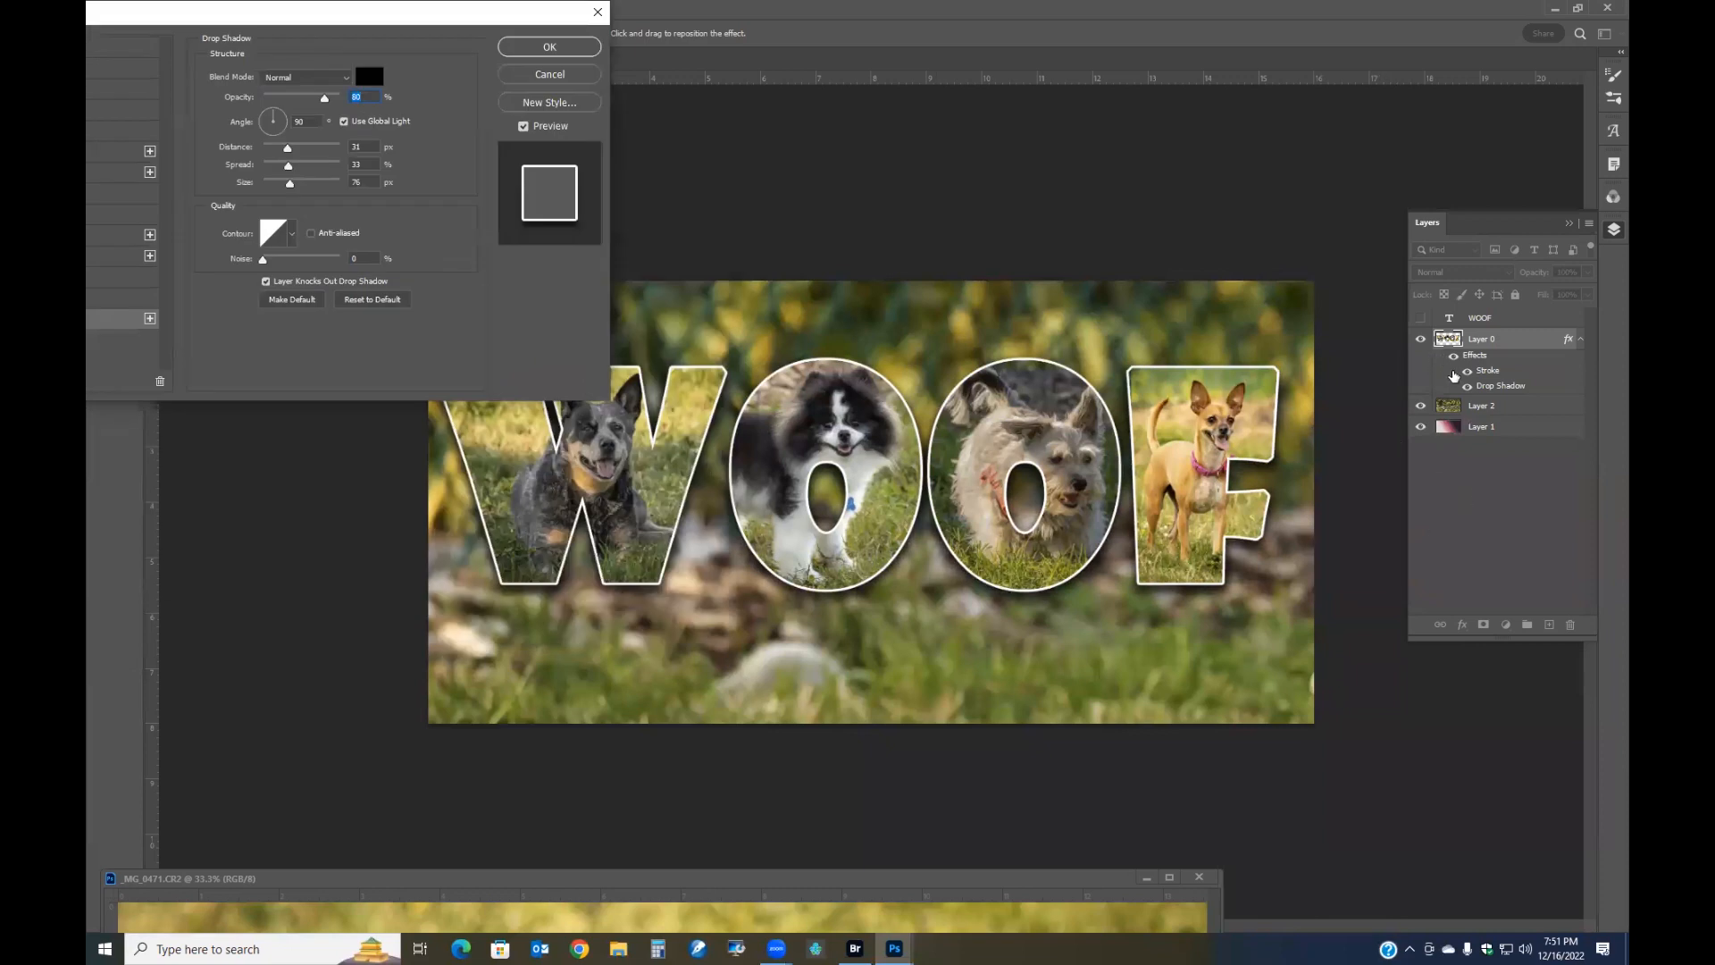
left_click(576, 48)
Compare the lettering with and without its stroke and drop shadow, and examine the WOOF composite at closer range
left_click(1467, 369)
left_click(1467, 369)
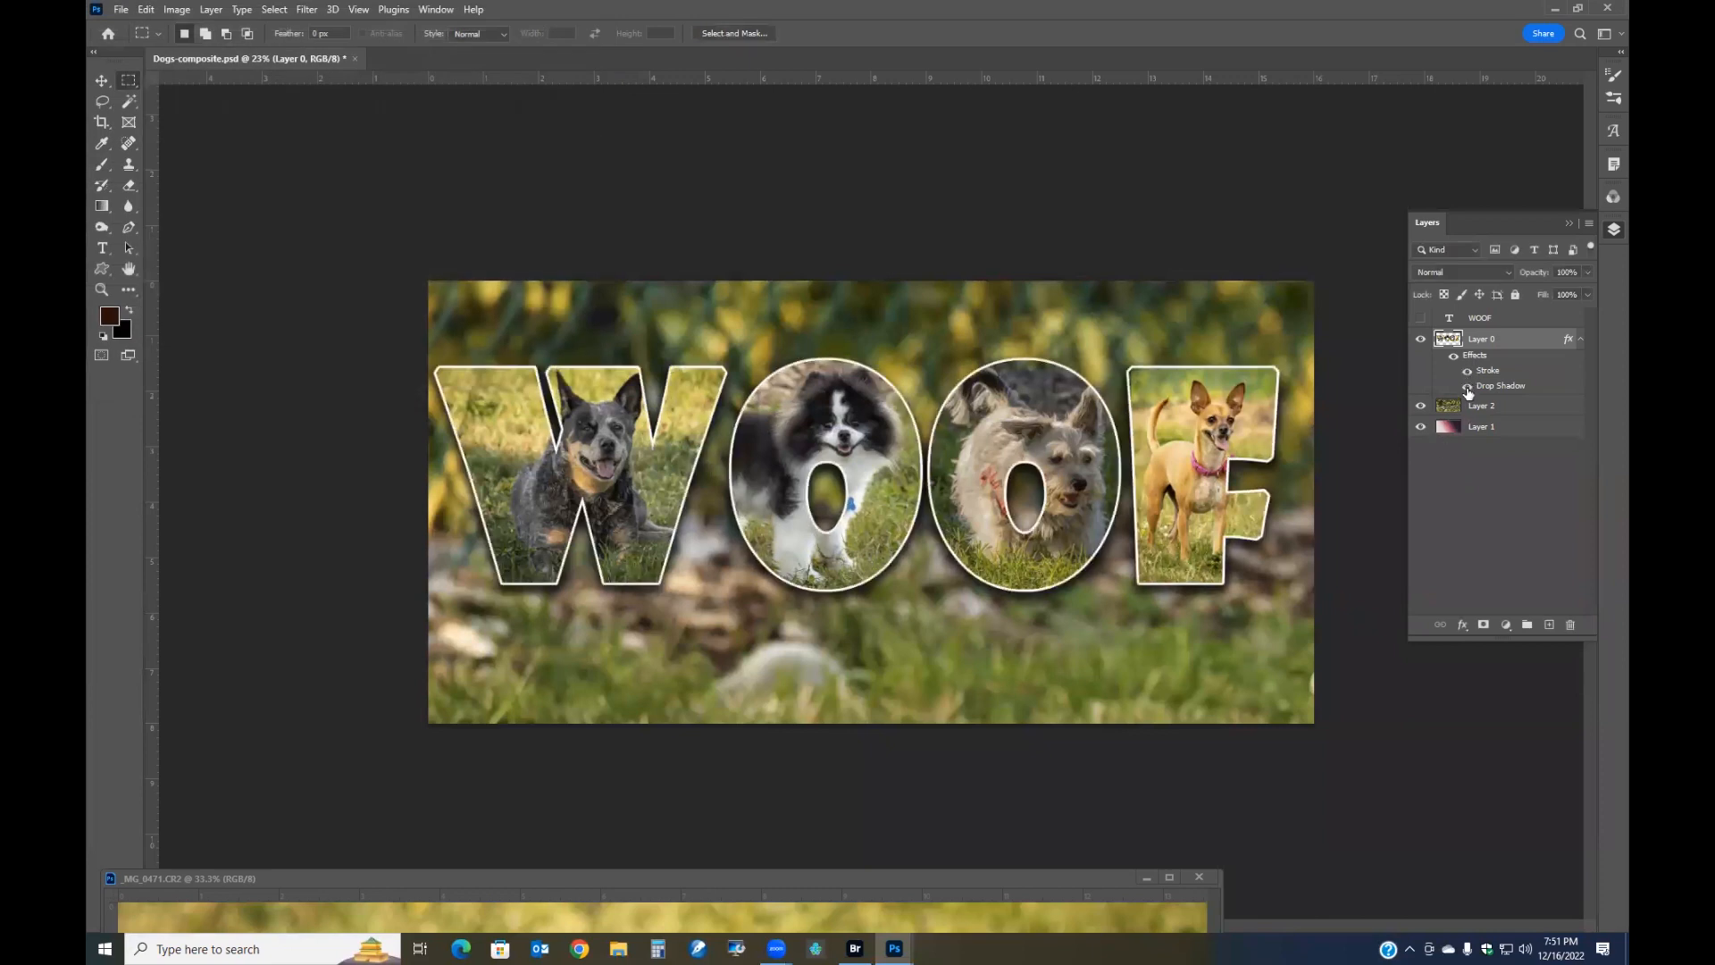
left_click(1467, 387)
left_click(1468, 387)
left_click(1467, 370)
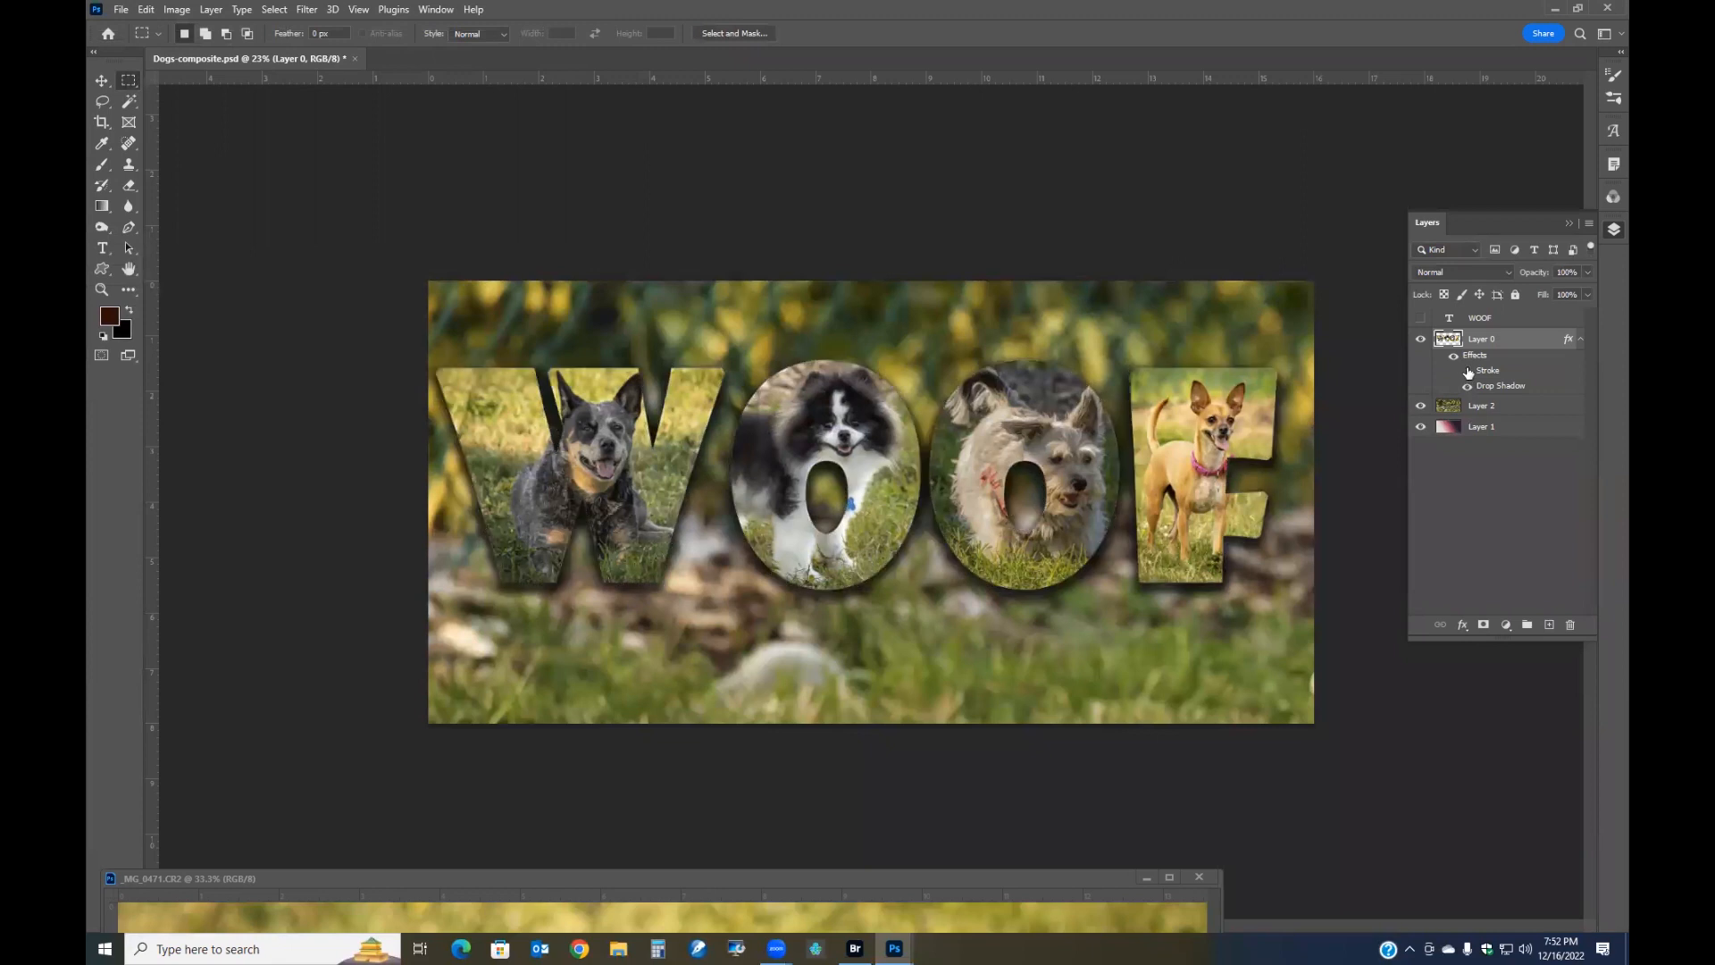
left_click(1468, 371)
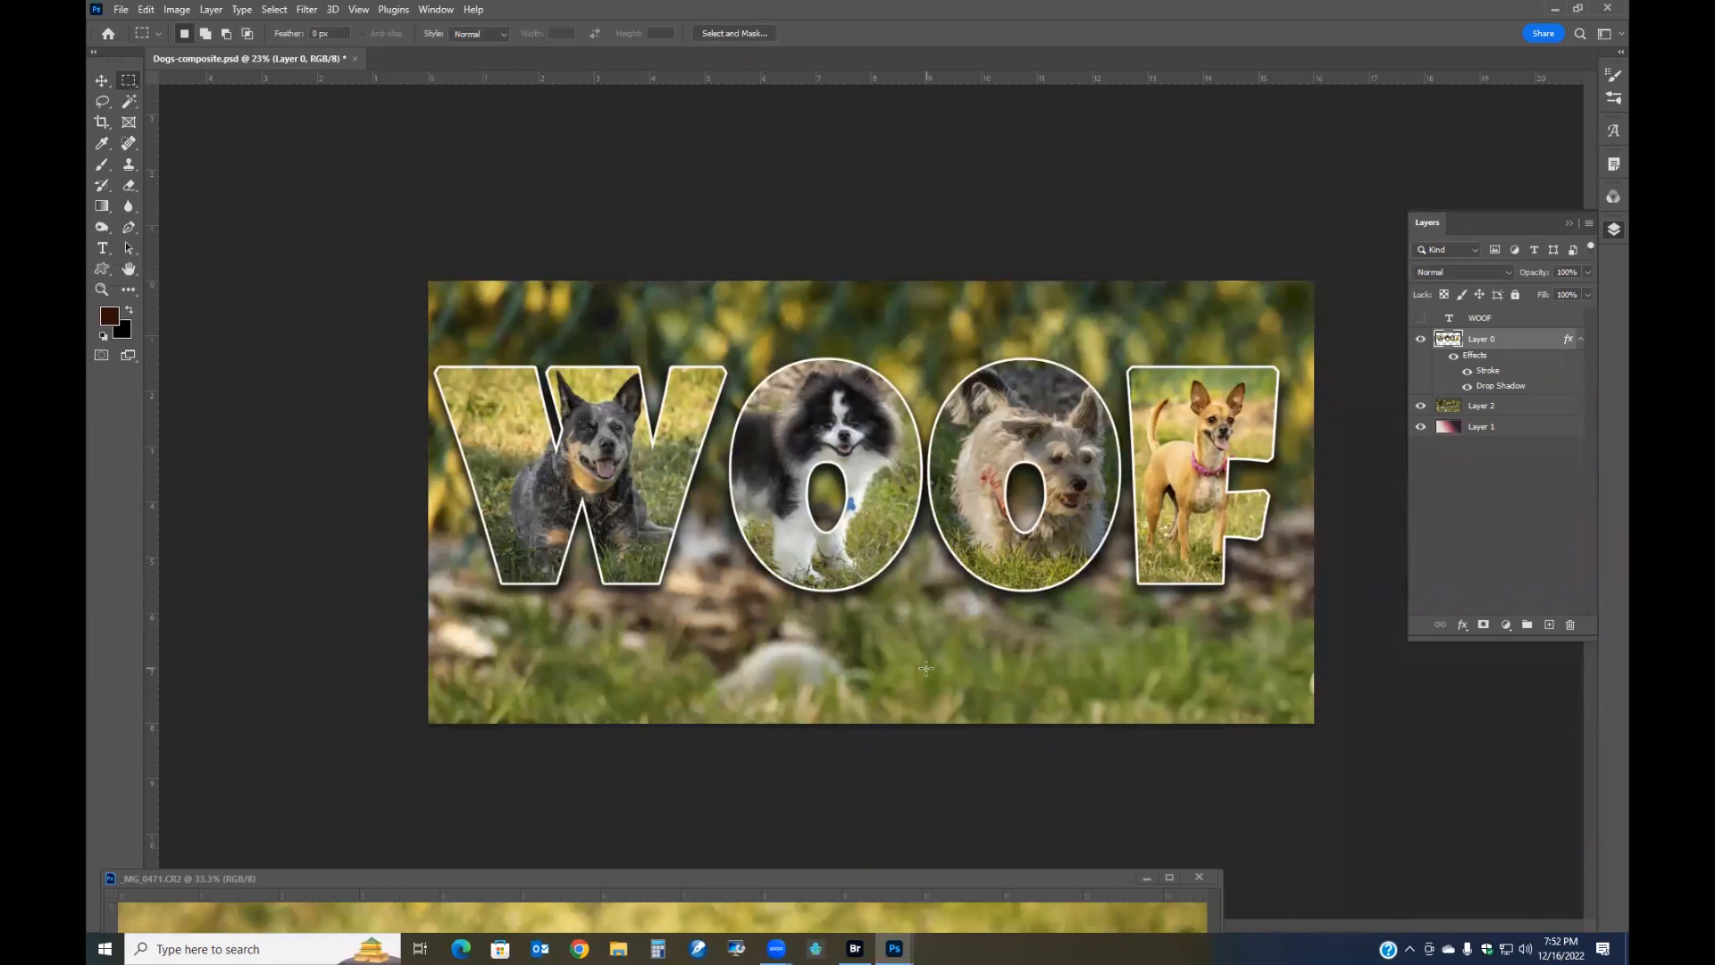
left_click(1567, 225)
scroll(1234, 650, "up", 5)
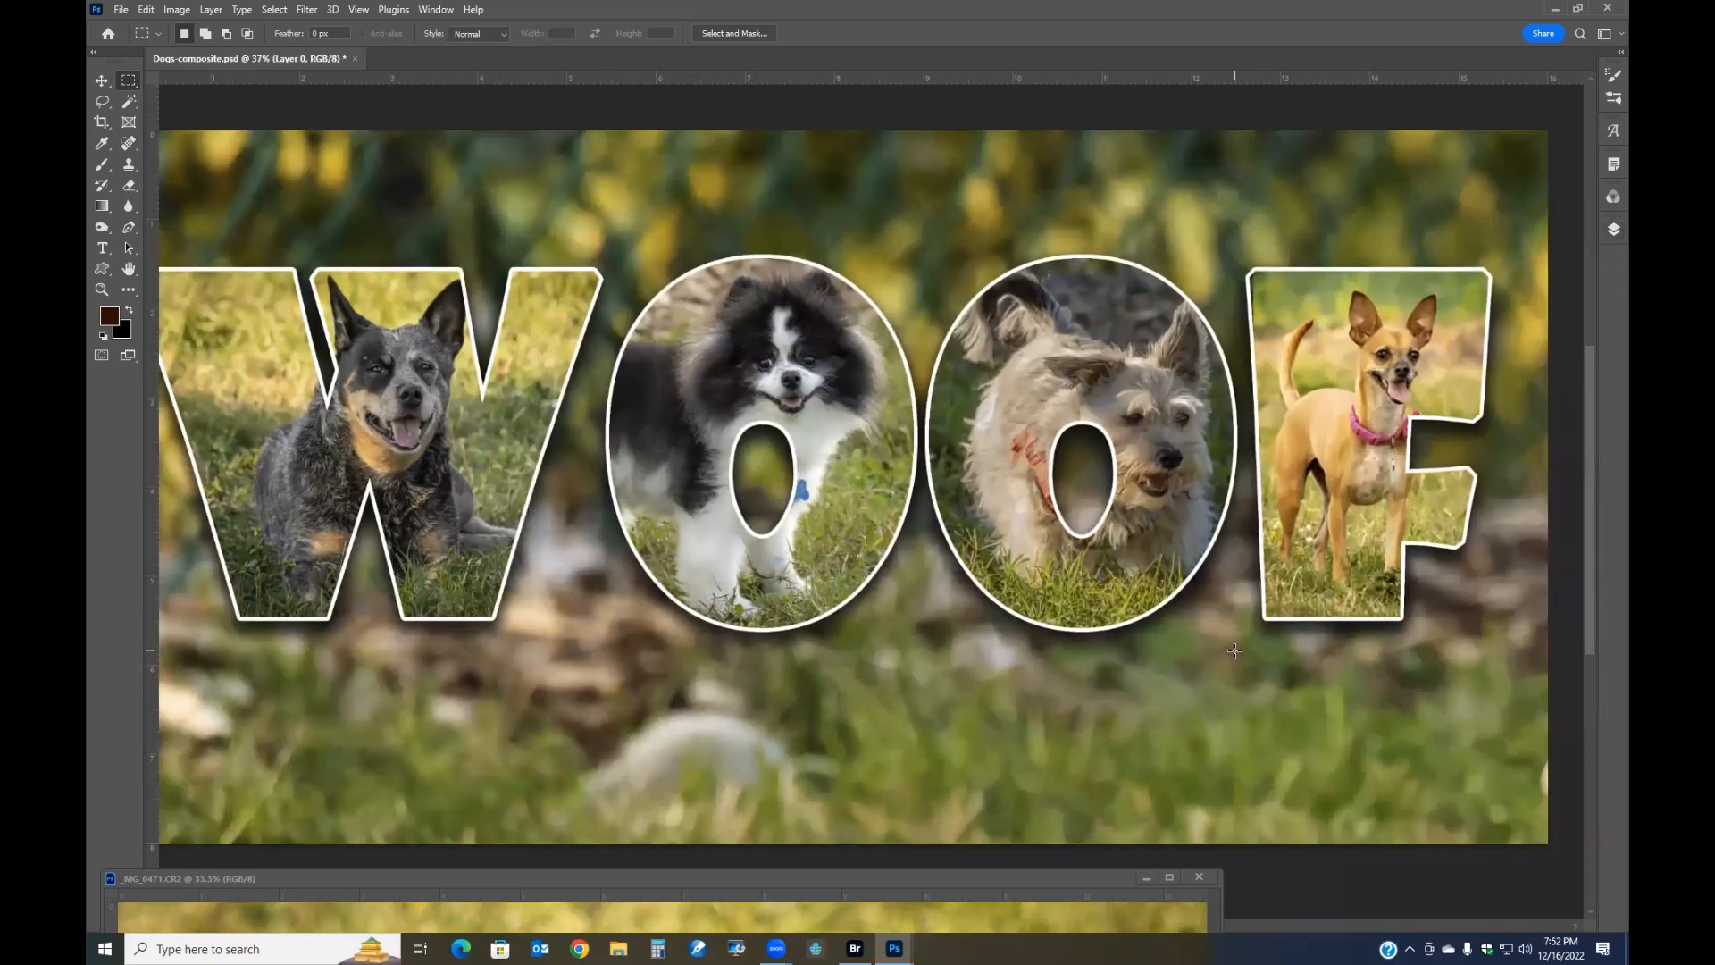
scroll(1235, 650, "down", 1)
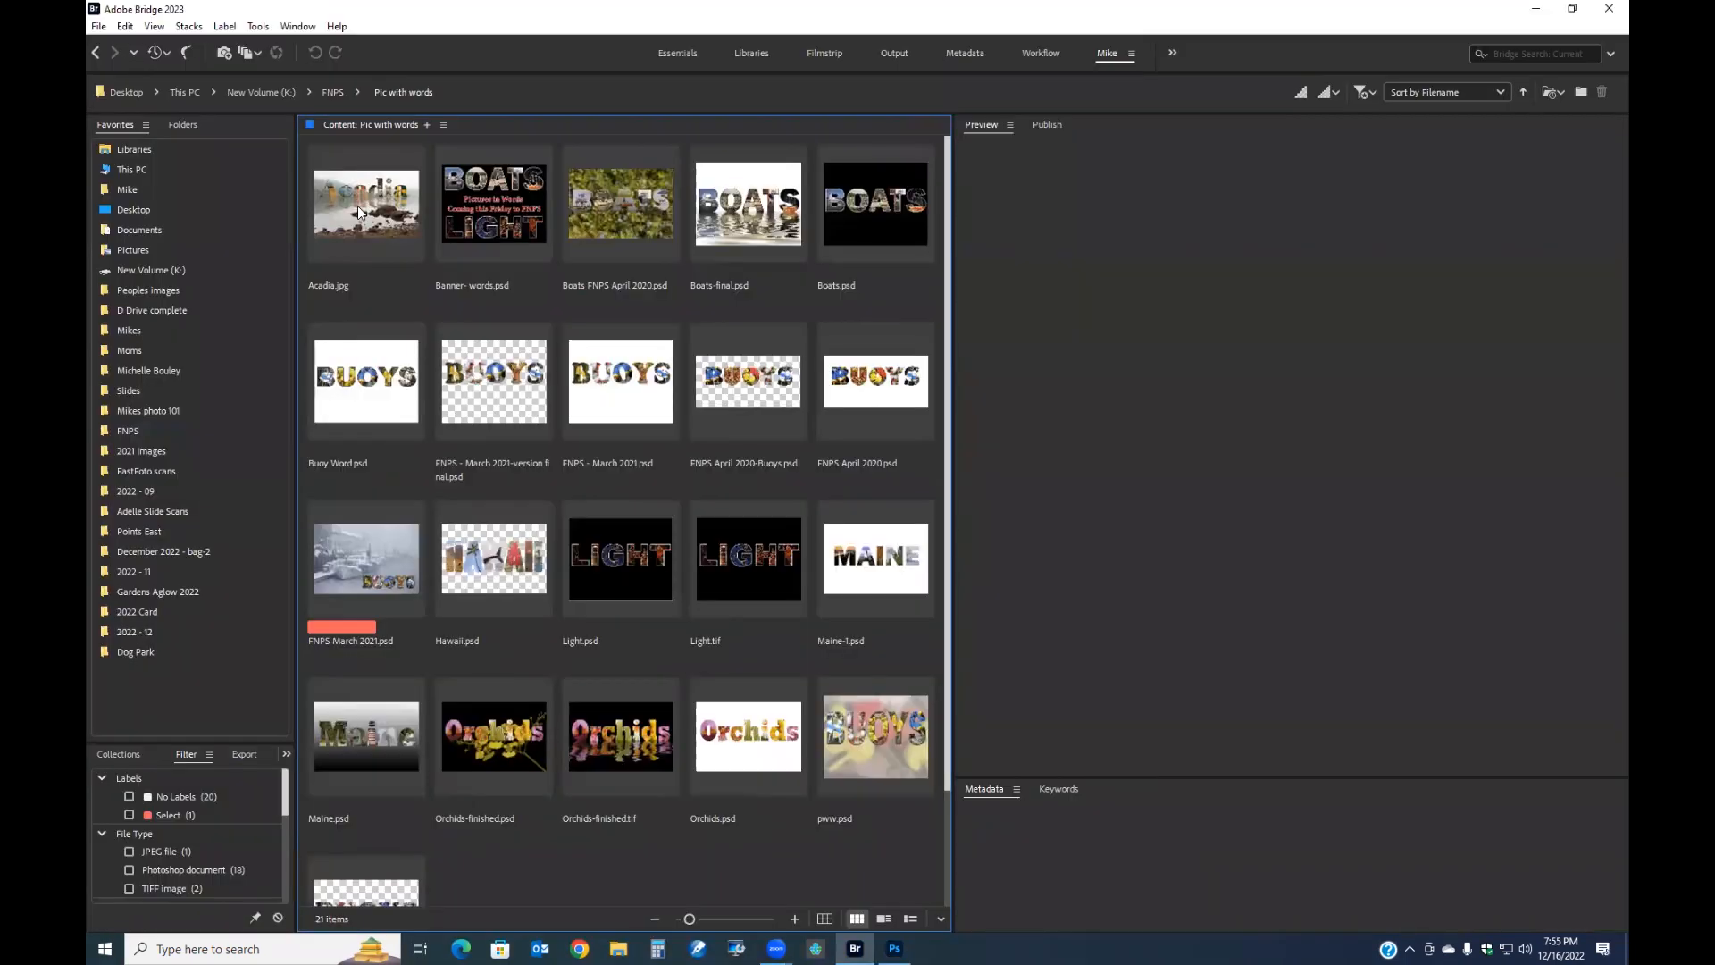
In Adobe Bridge, view the Pic with words examples full screen, from Acadia.jpg through the BOATS and BUOYS compositions
left_click(358, 212)
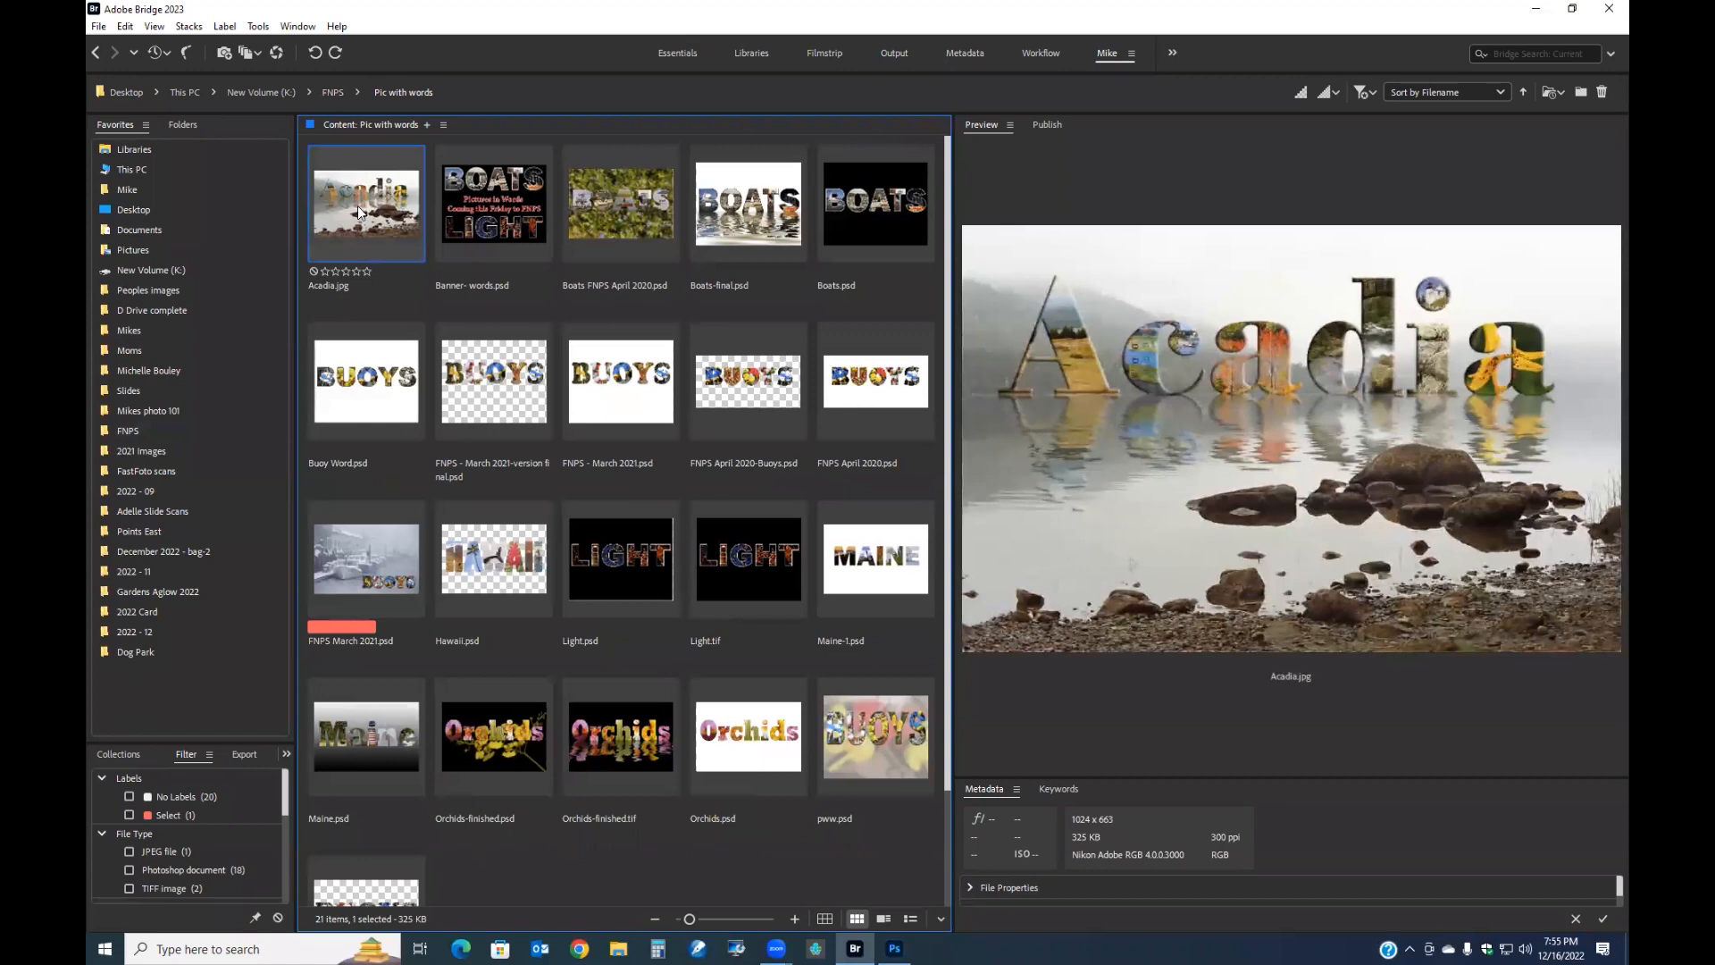
key("space")
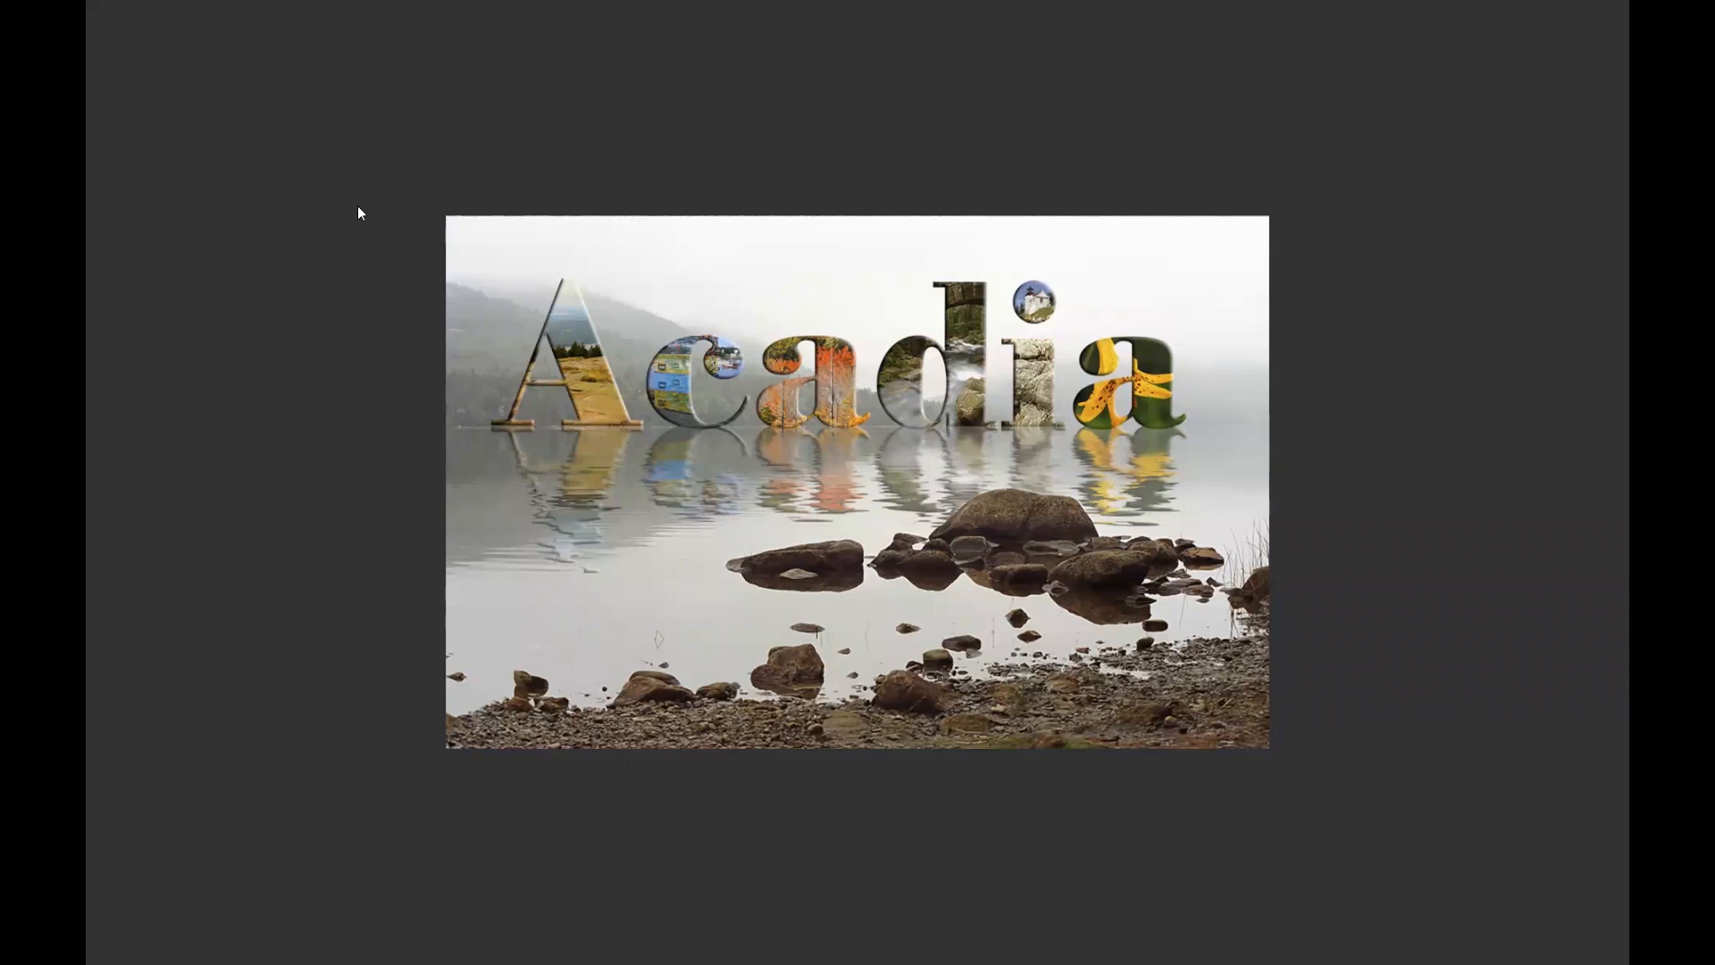
key("Right")
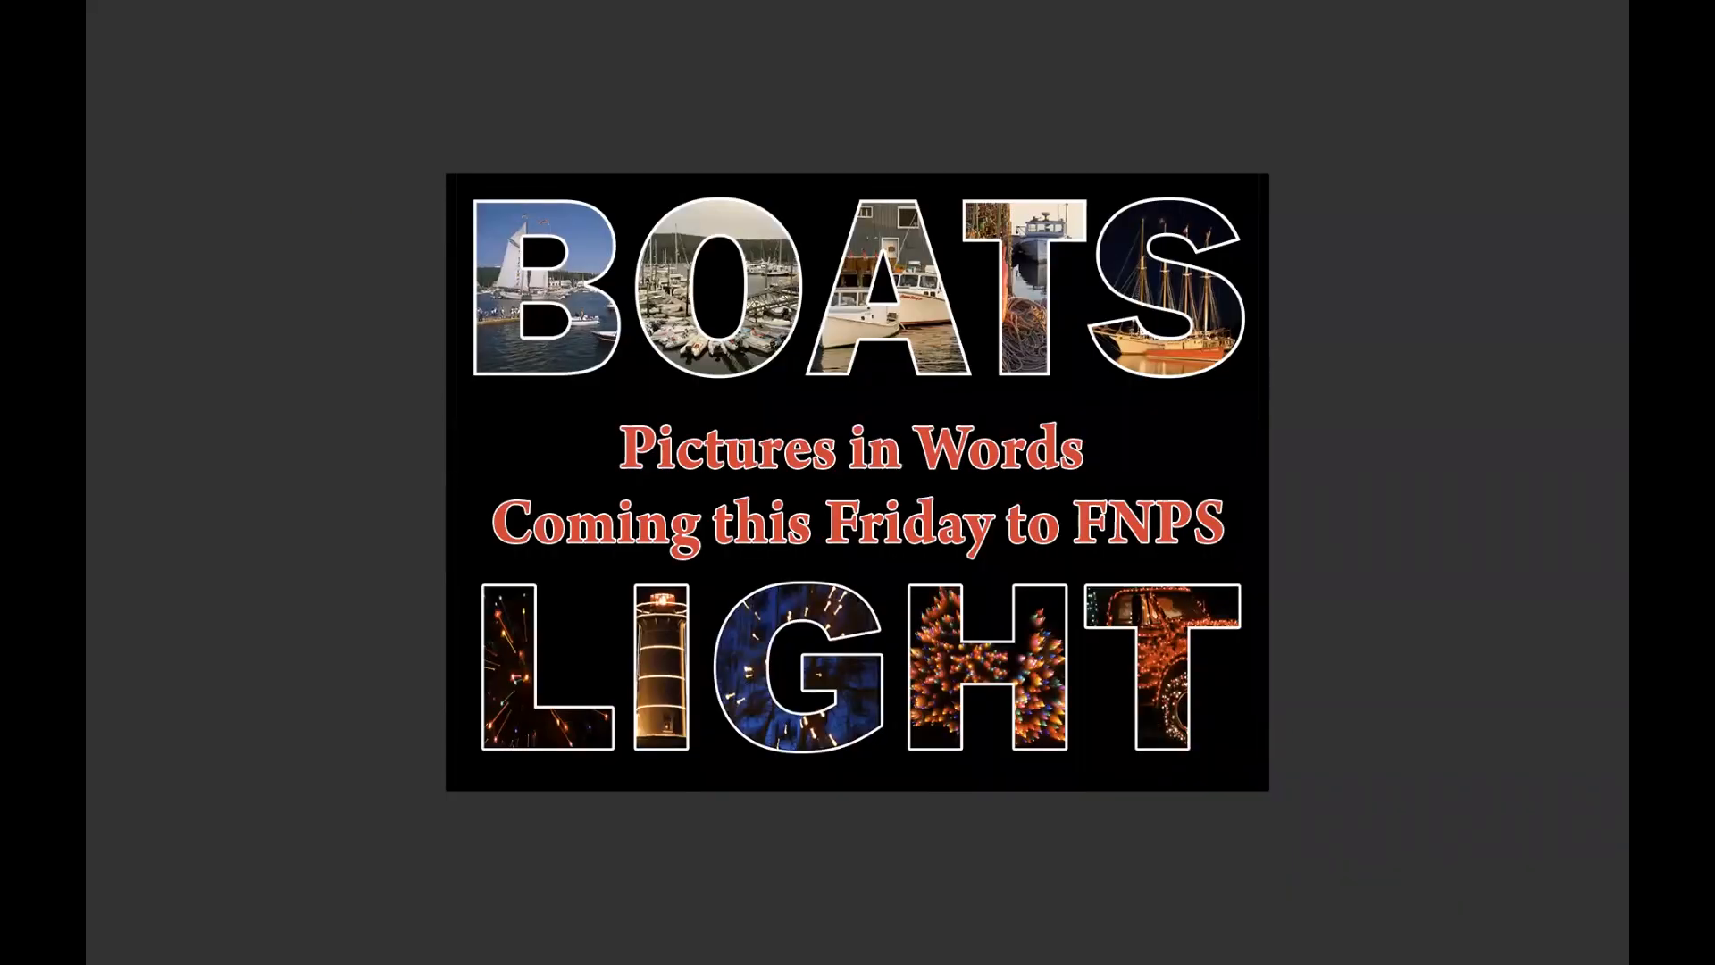
key("Right")
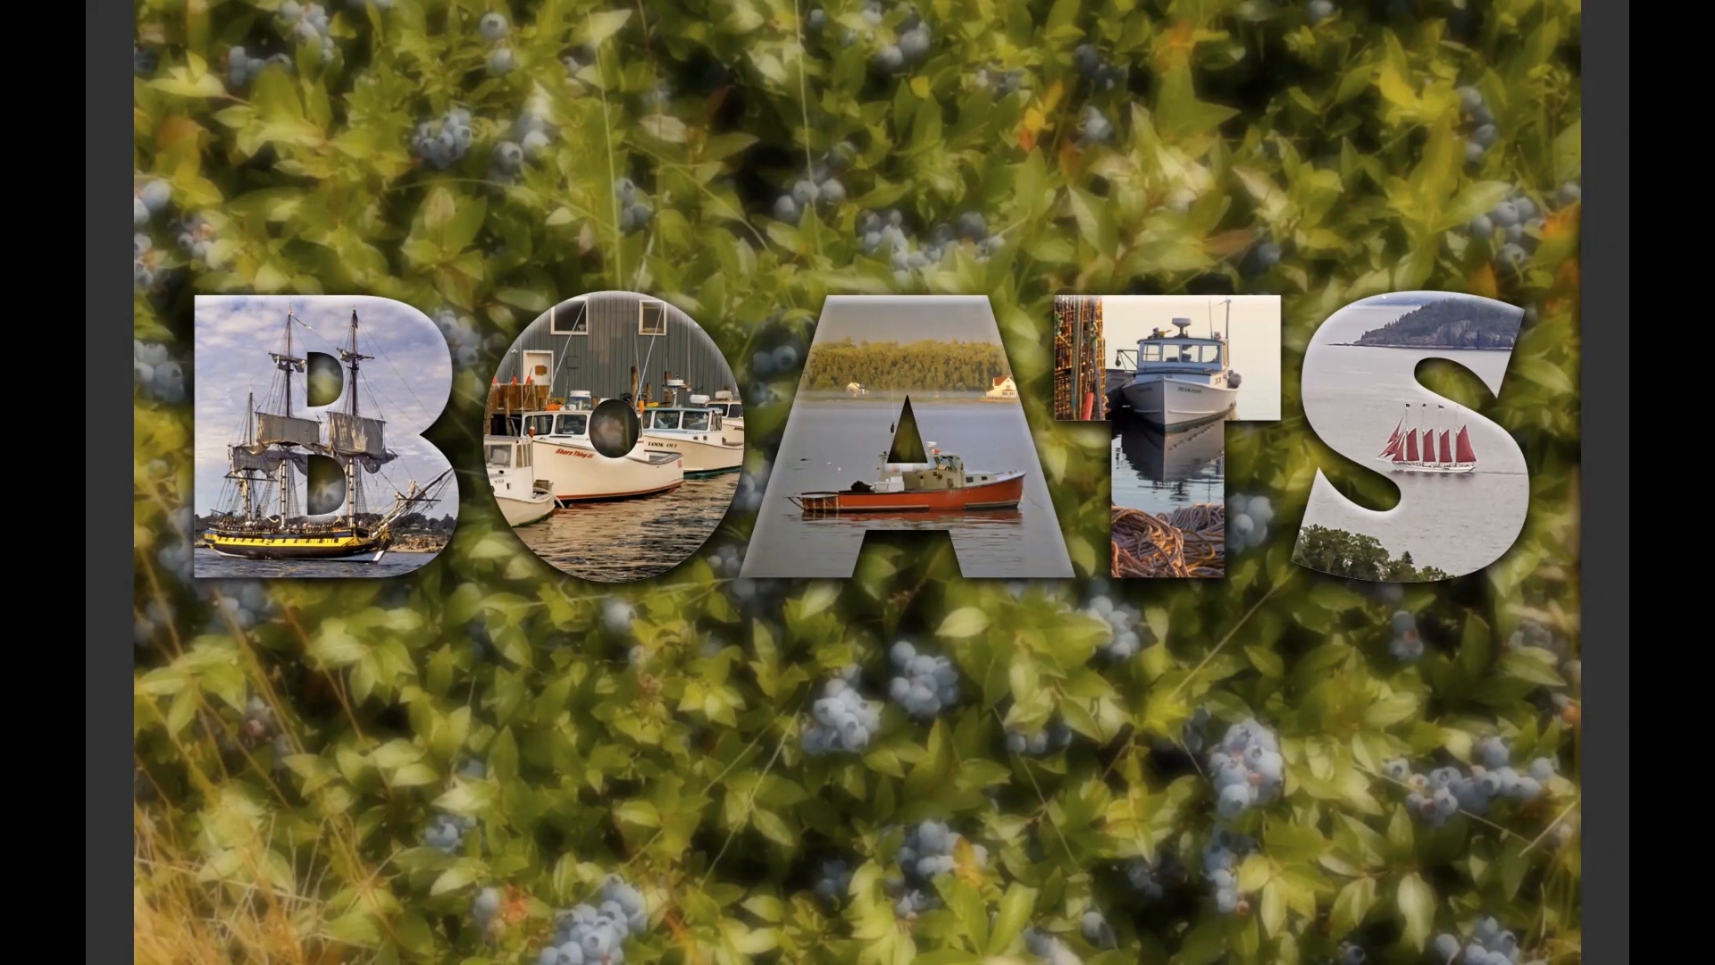
key("Right")
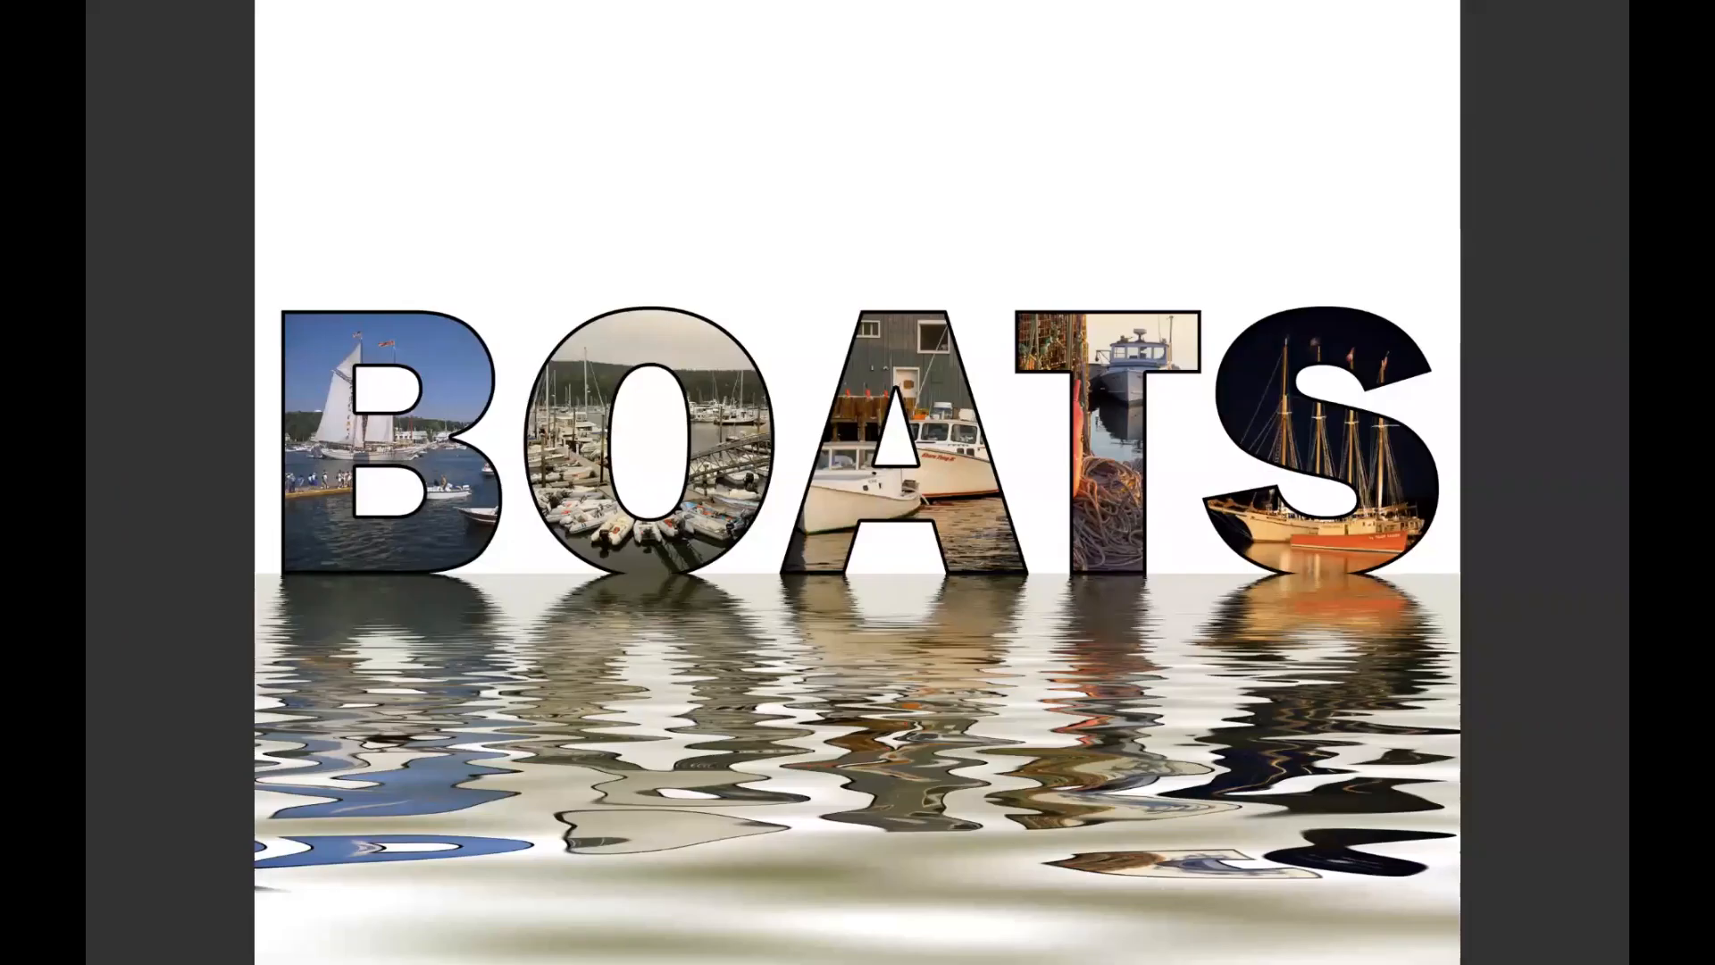
key("Right")
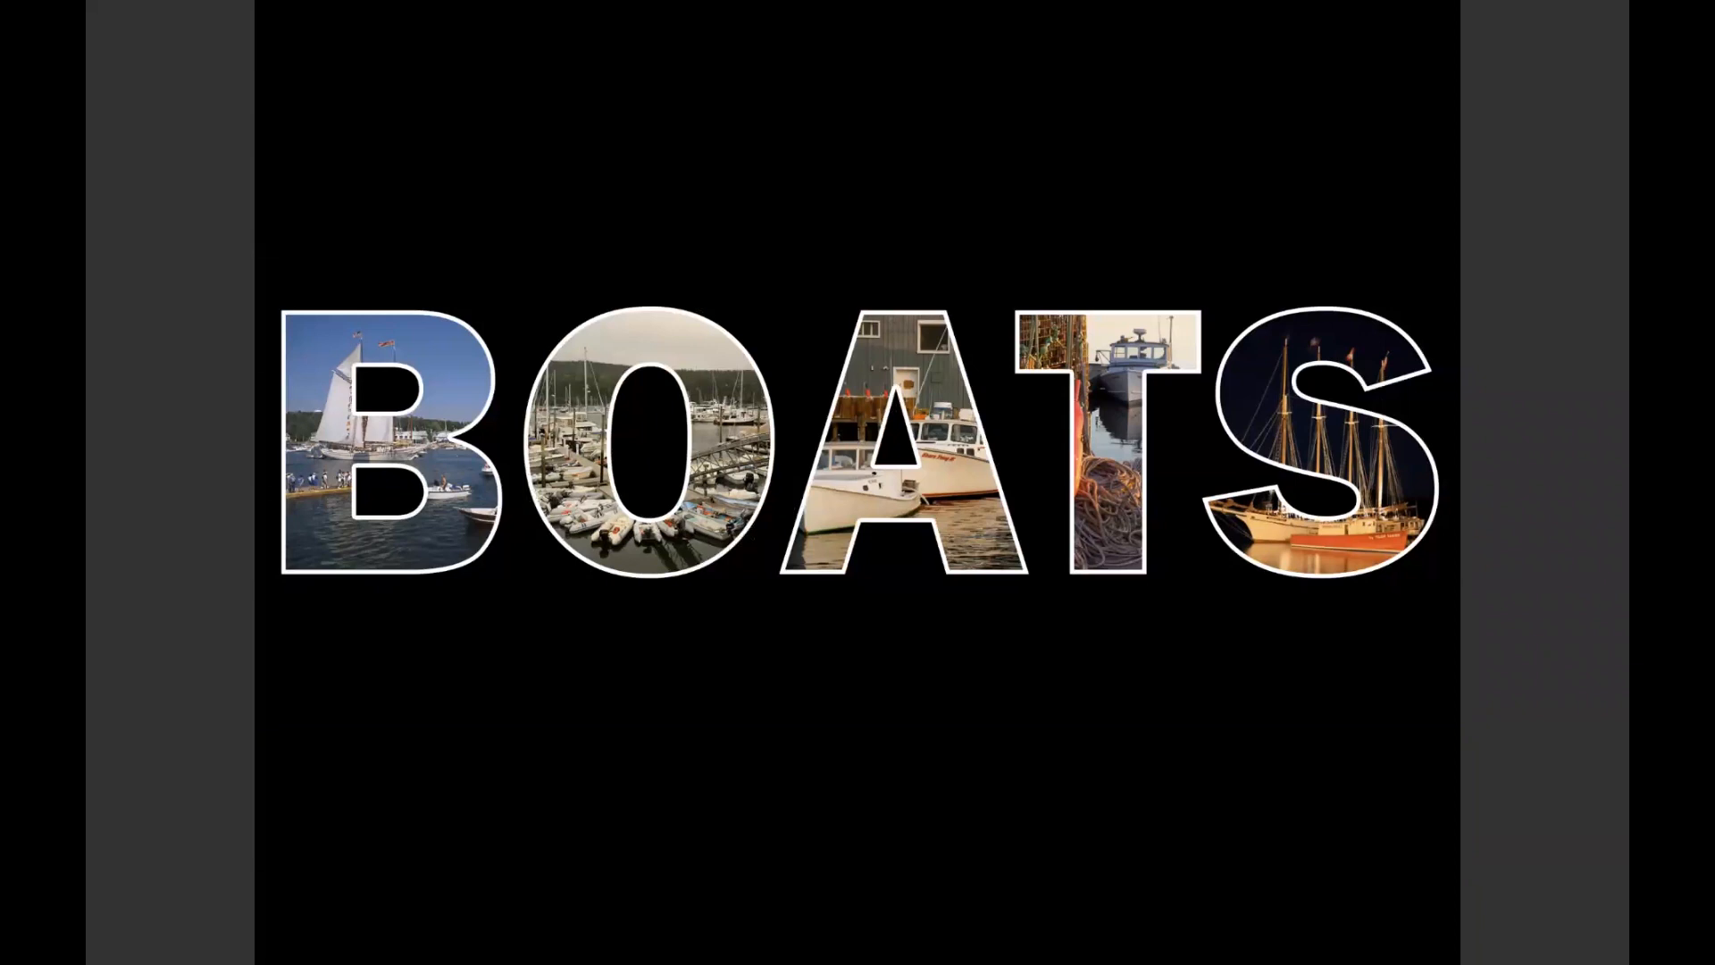
key("Right")
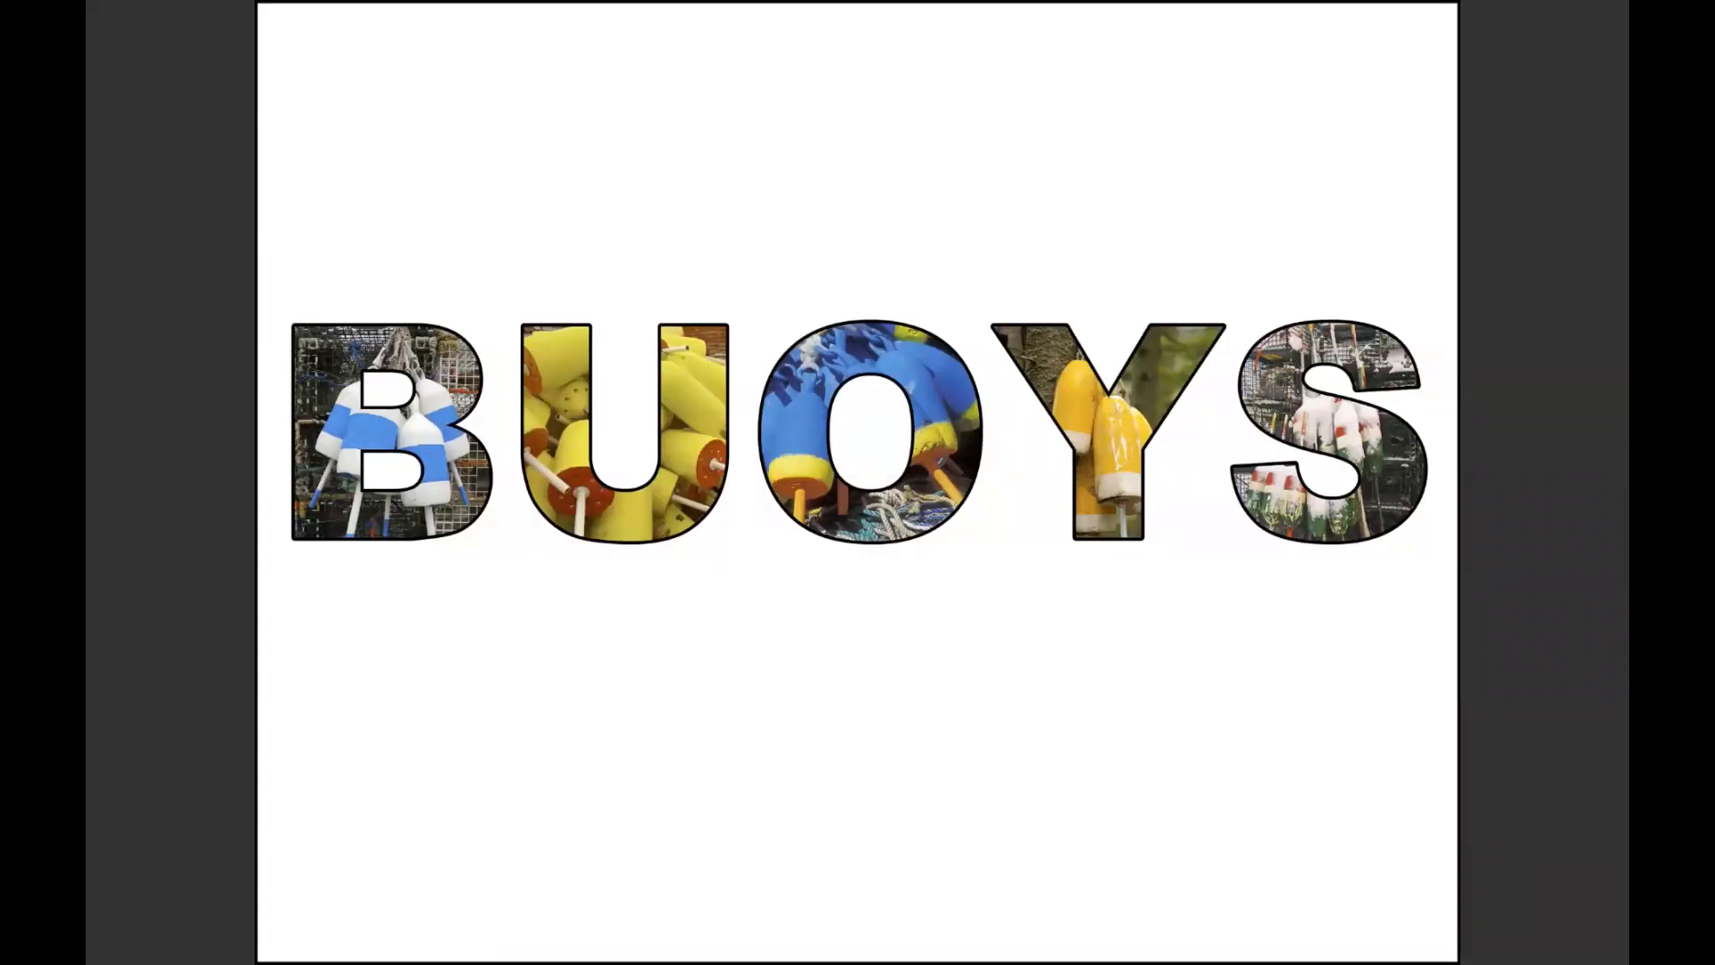
key("Right")
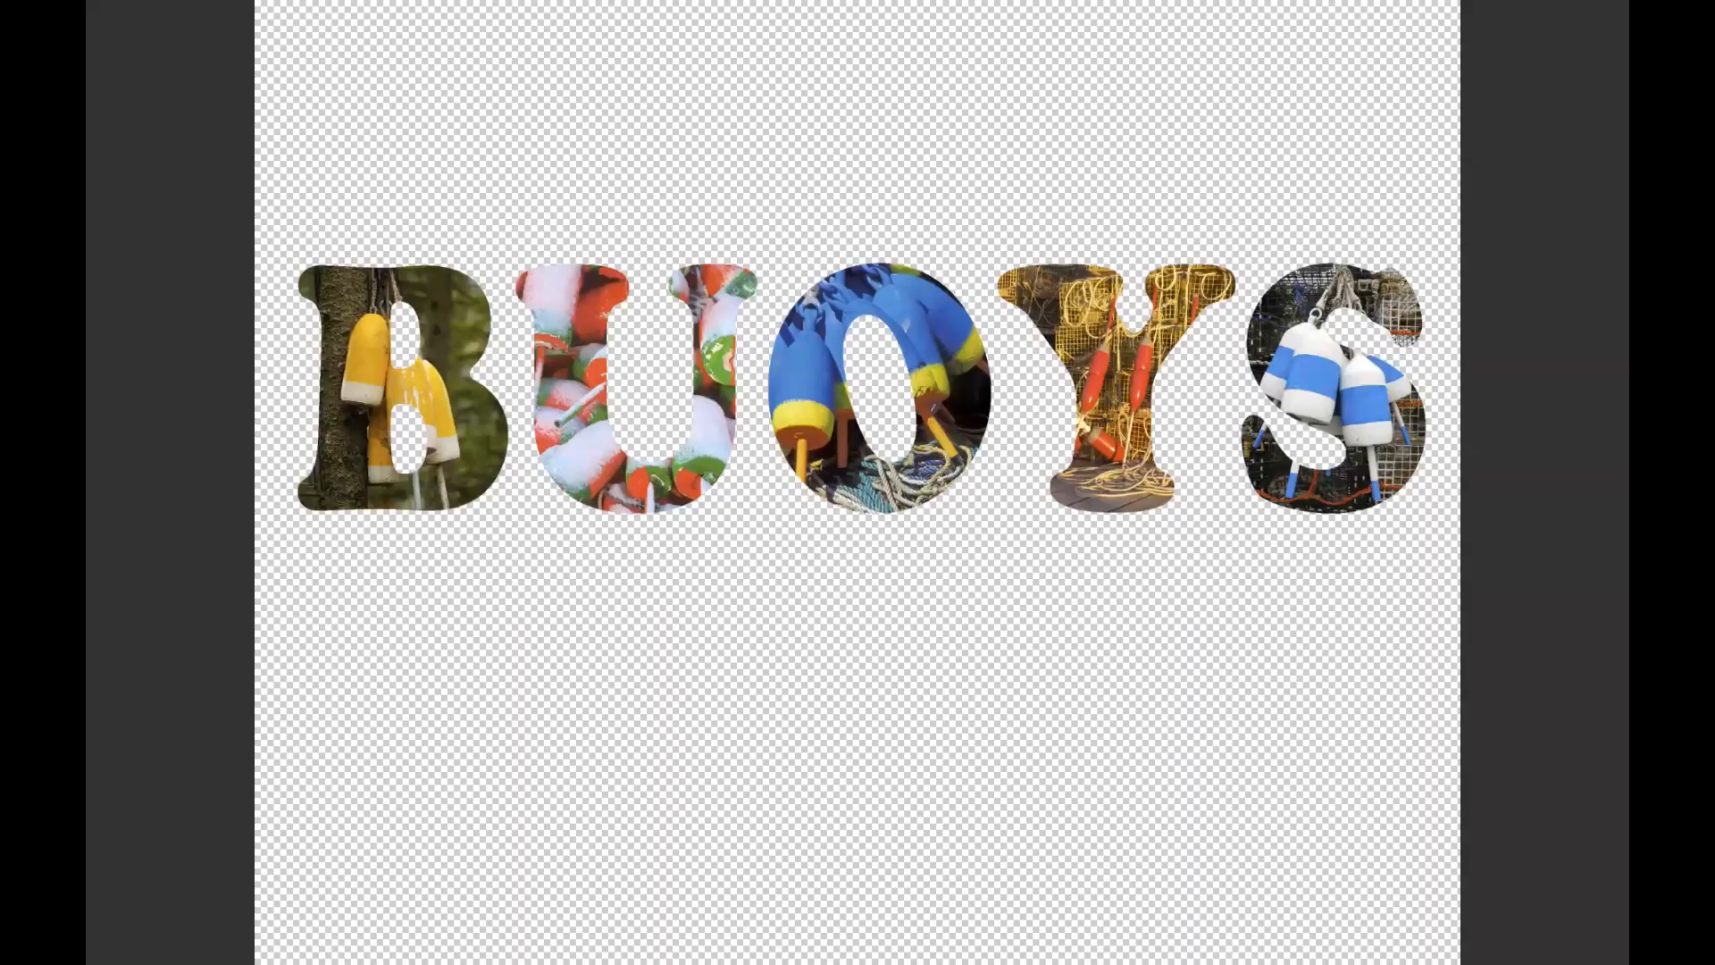
key("Right")
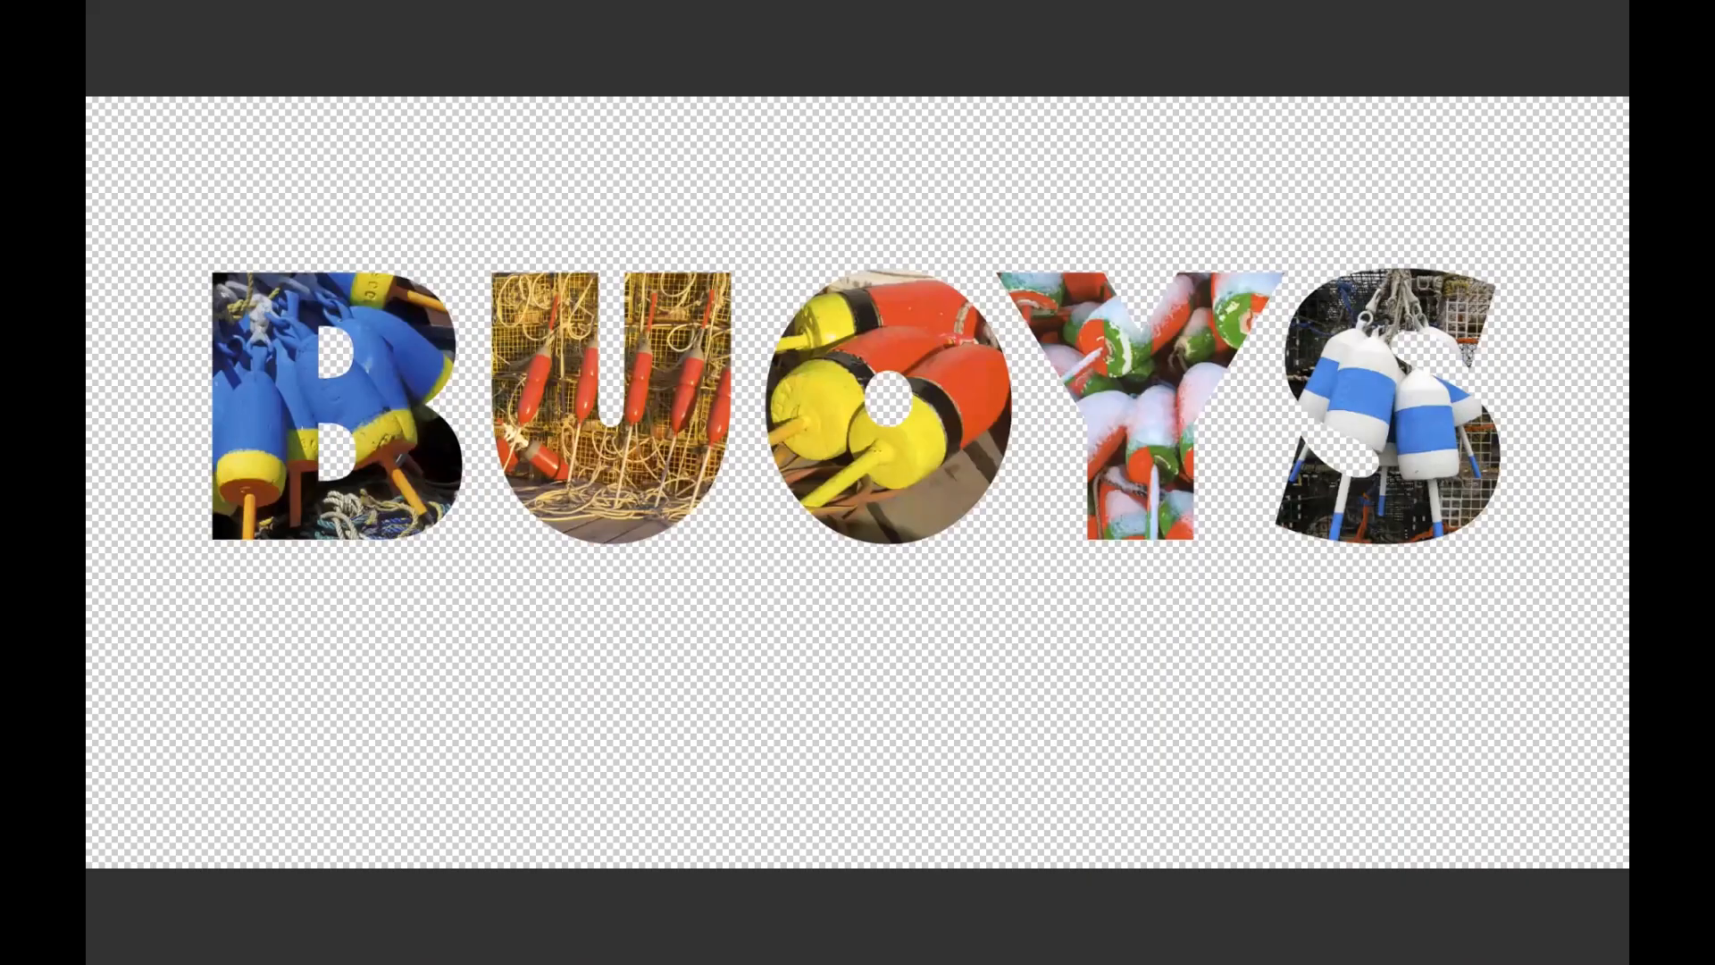